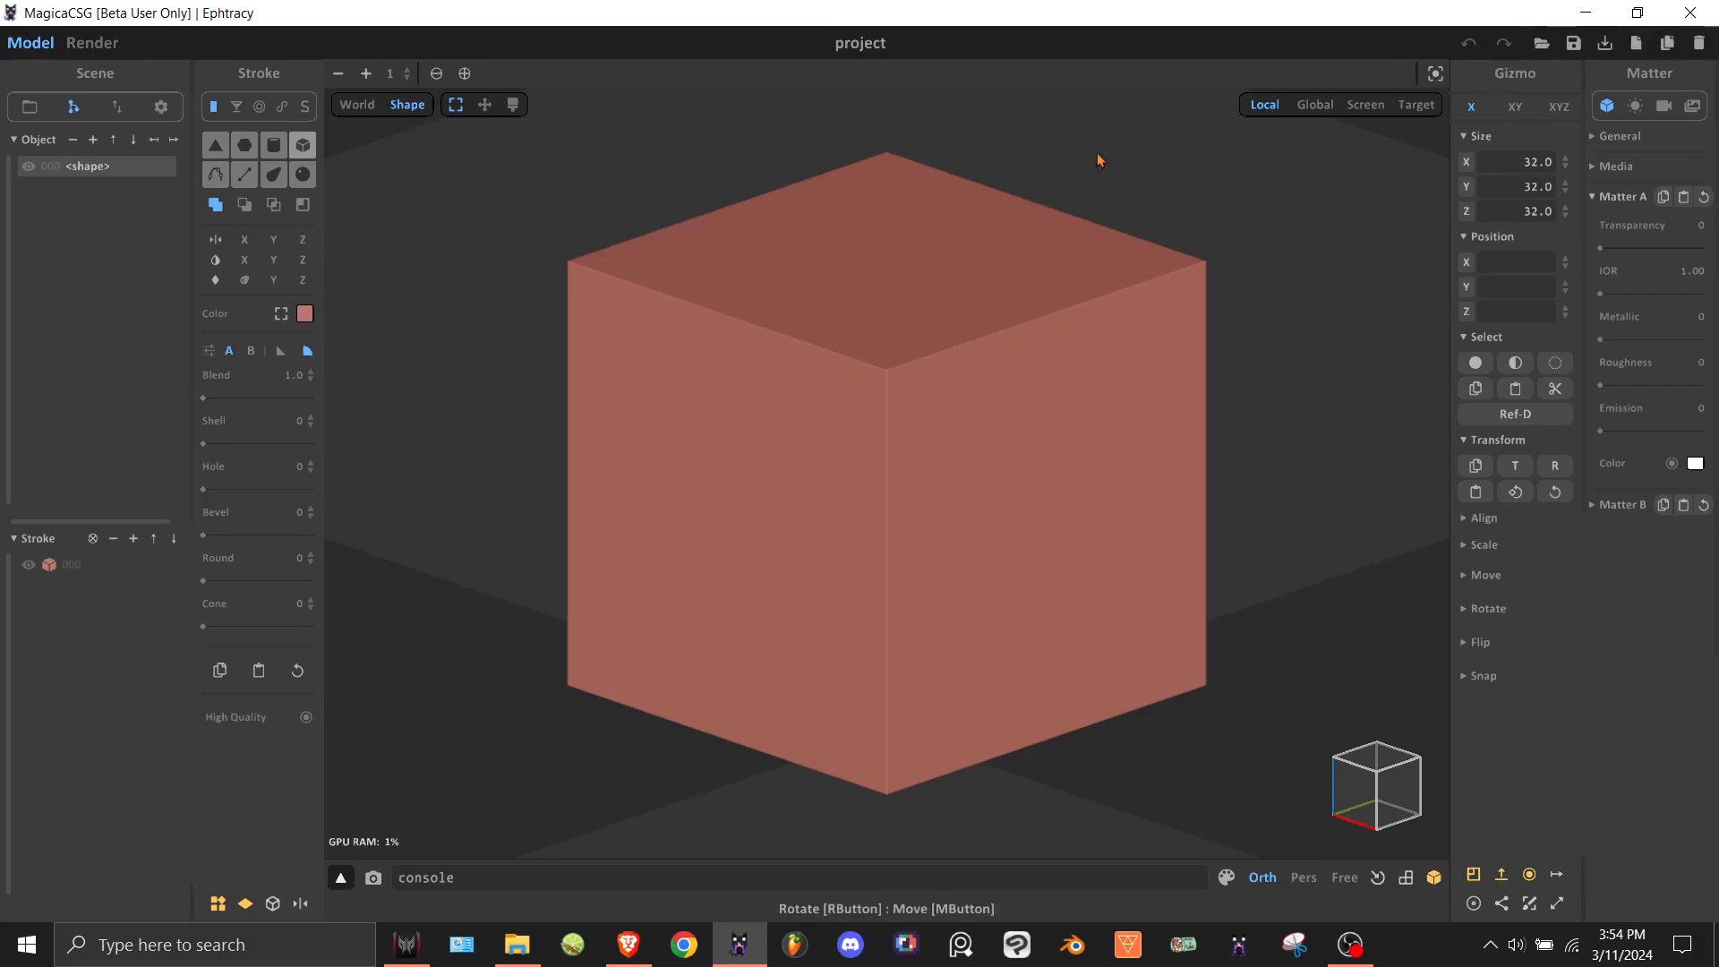
Rename the project as tutorial.
left_click(909, 50)
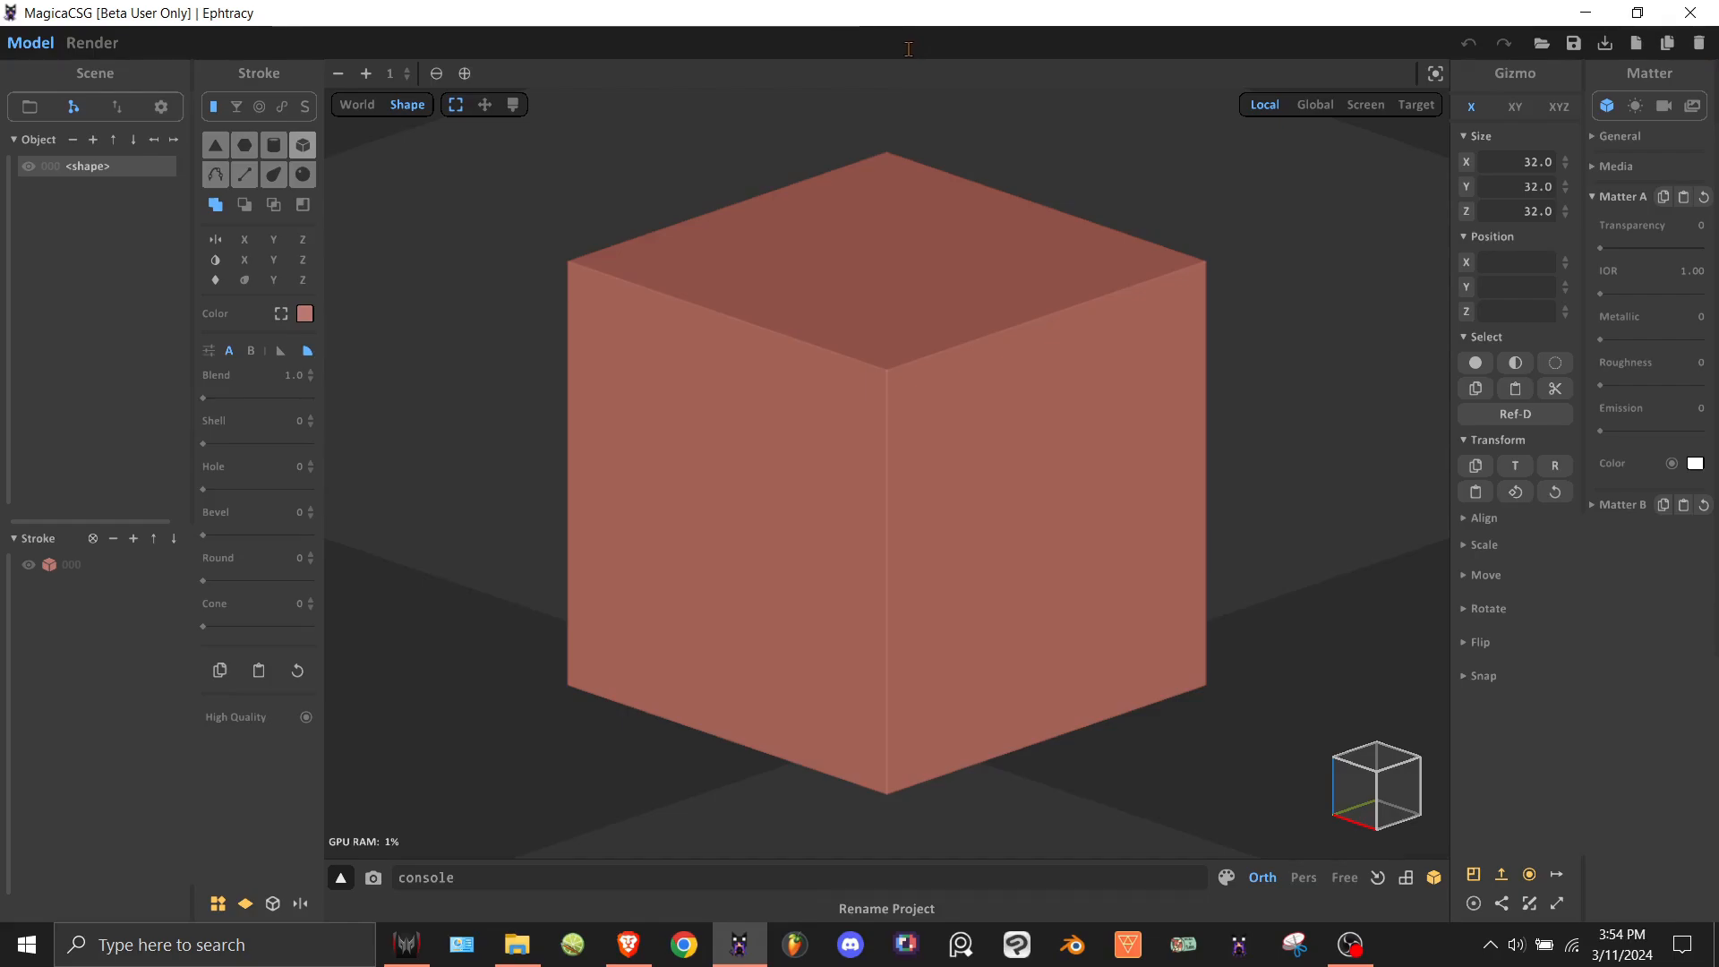
type("tutorial")
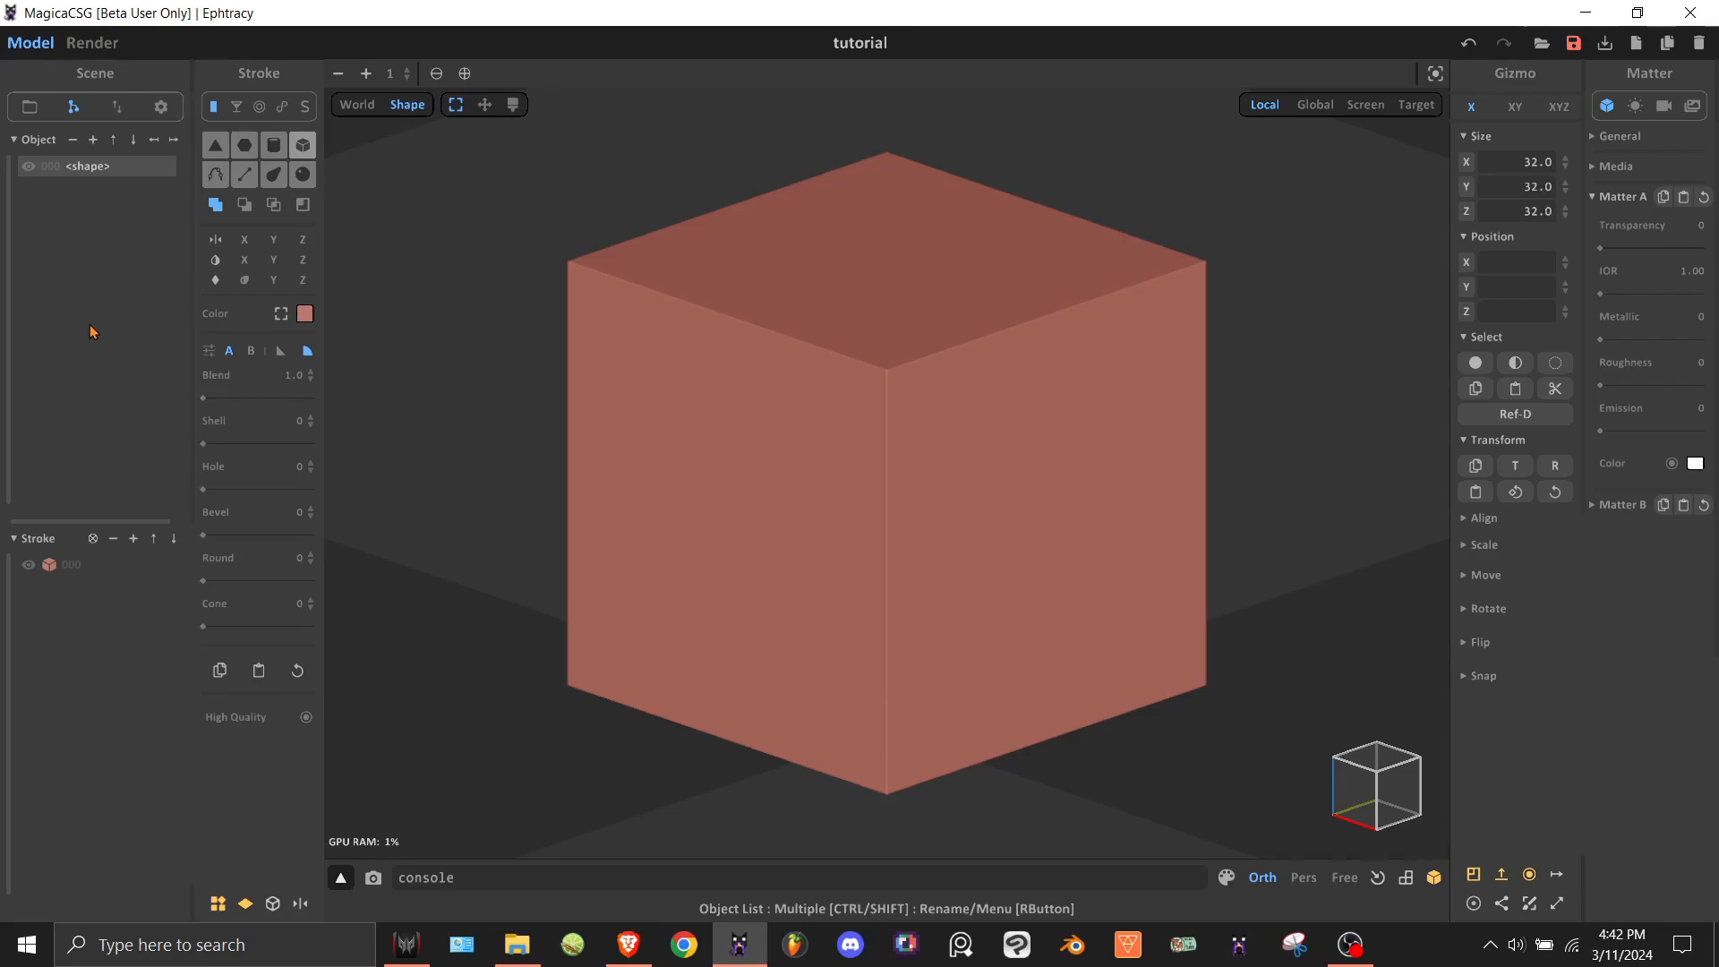
Add two objects to the scene's object list and delete the last one.
left_click(93, 140)
left_click(93, 139)
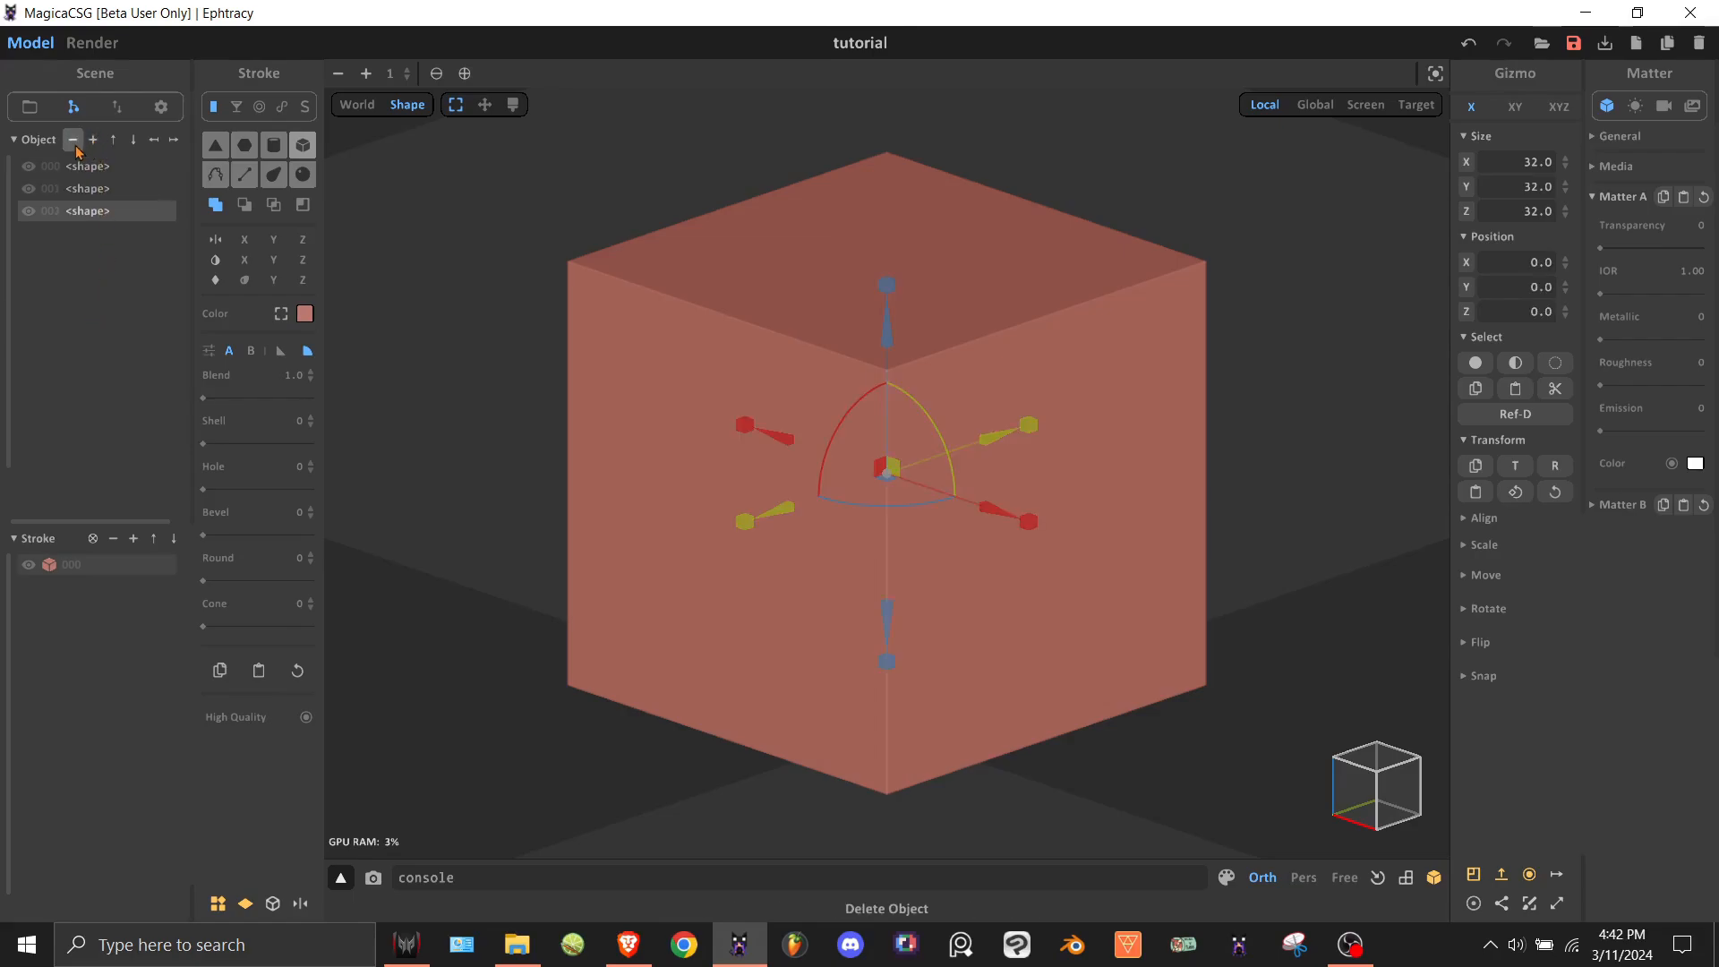
left_click(73, 140)
left_click(129, 197)
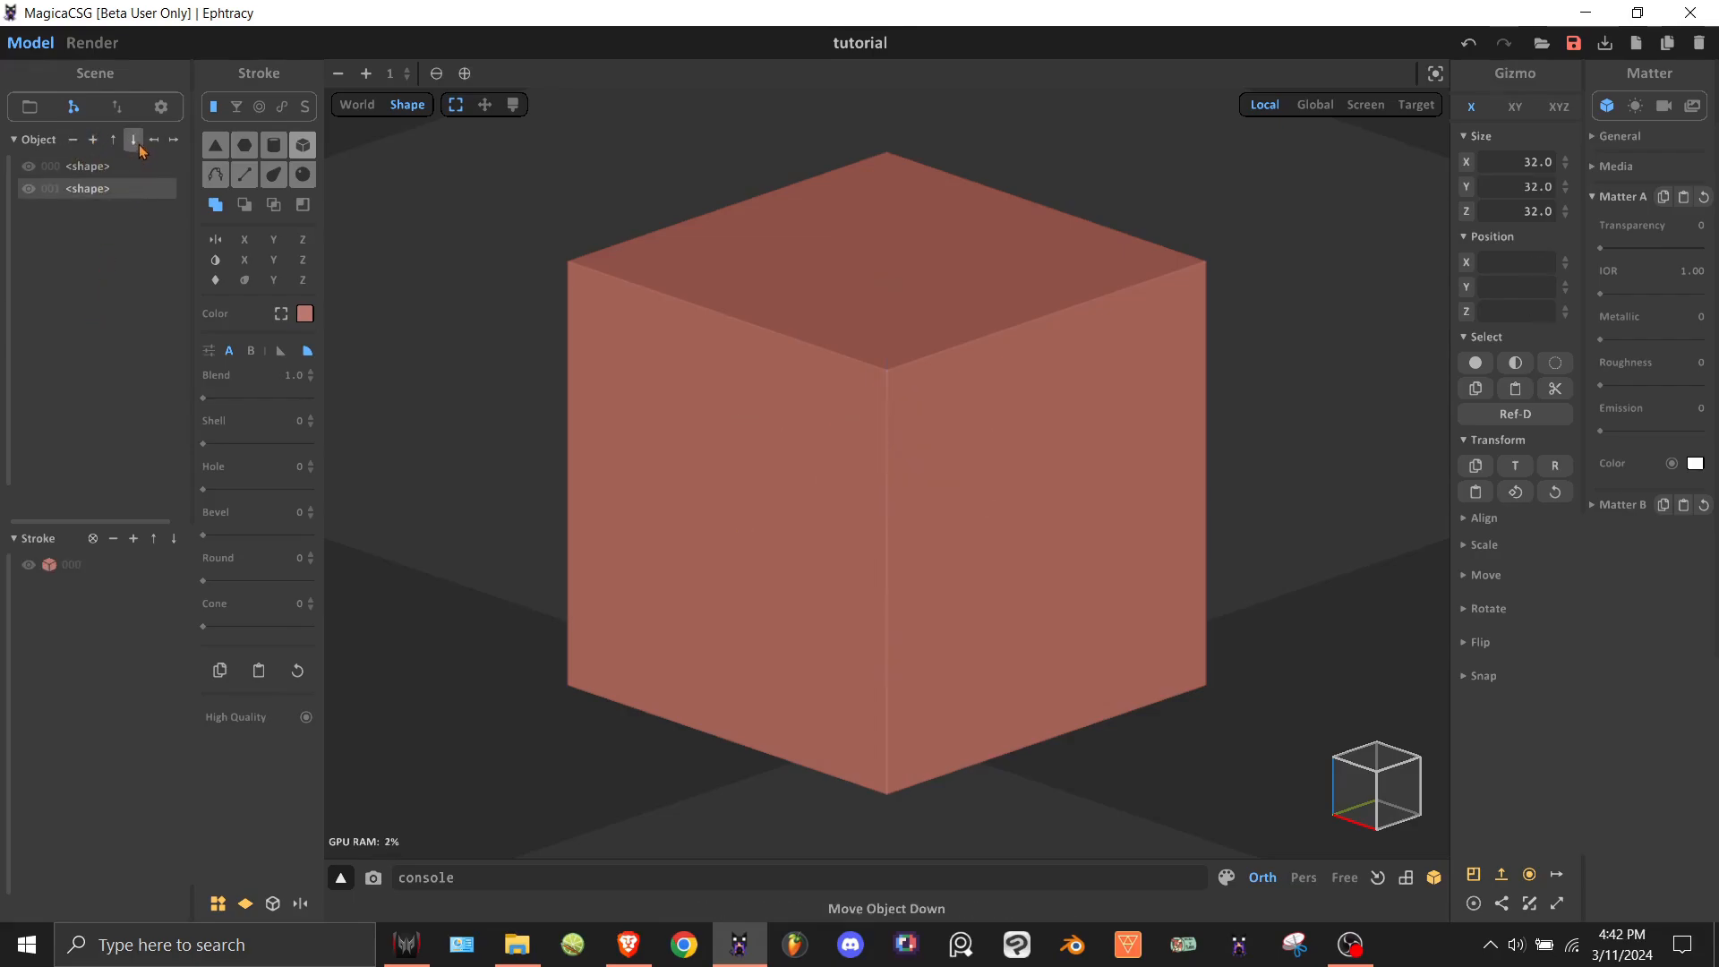
Try reordering the newly added object within the object list, ending with it above the original shape.
left_click(121, 140)
left_click(132, 144)
left_click(115, 140)
Indent the first listed object to make it a child, and outdent it back to the parent level.
left_click(171, 143)
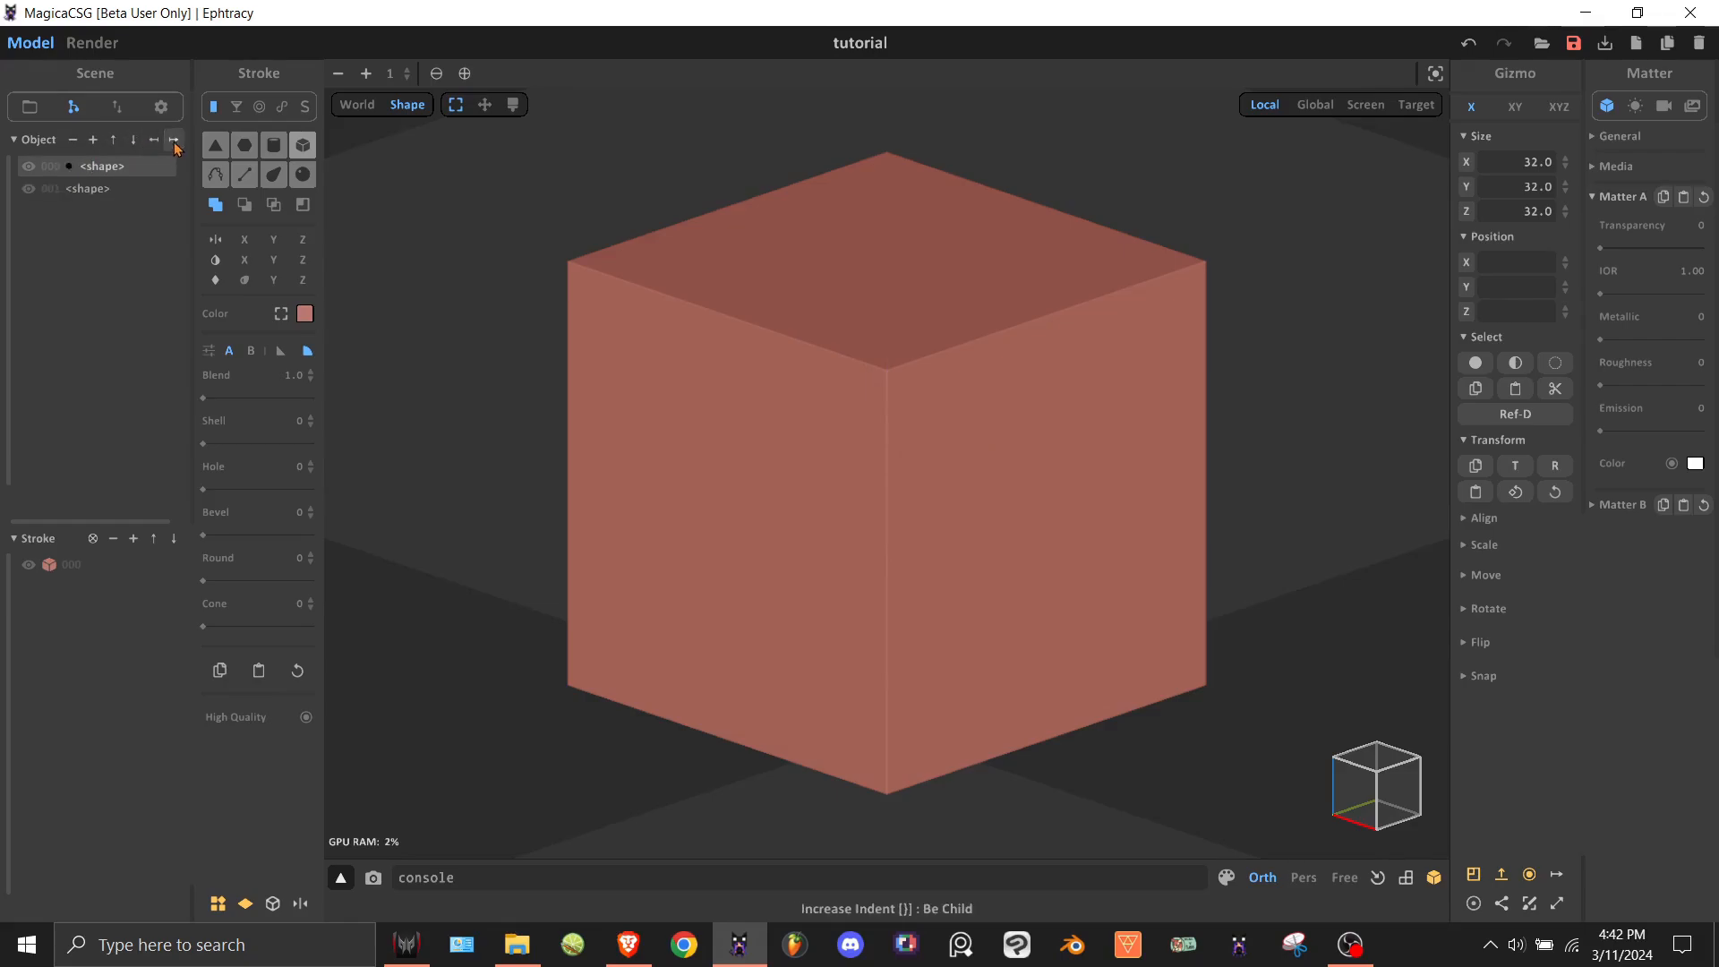
left_click(171, 144)
left_click(161, 142)
left_click(162, 142)
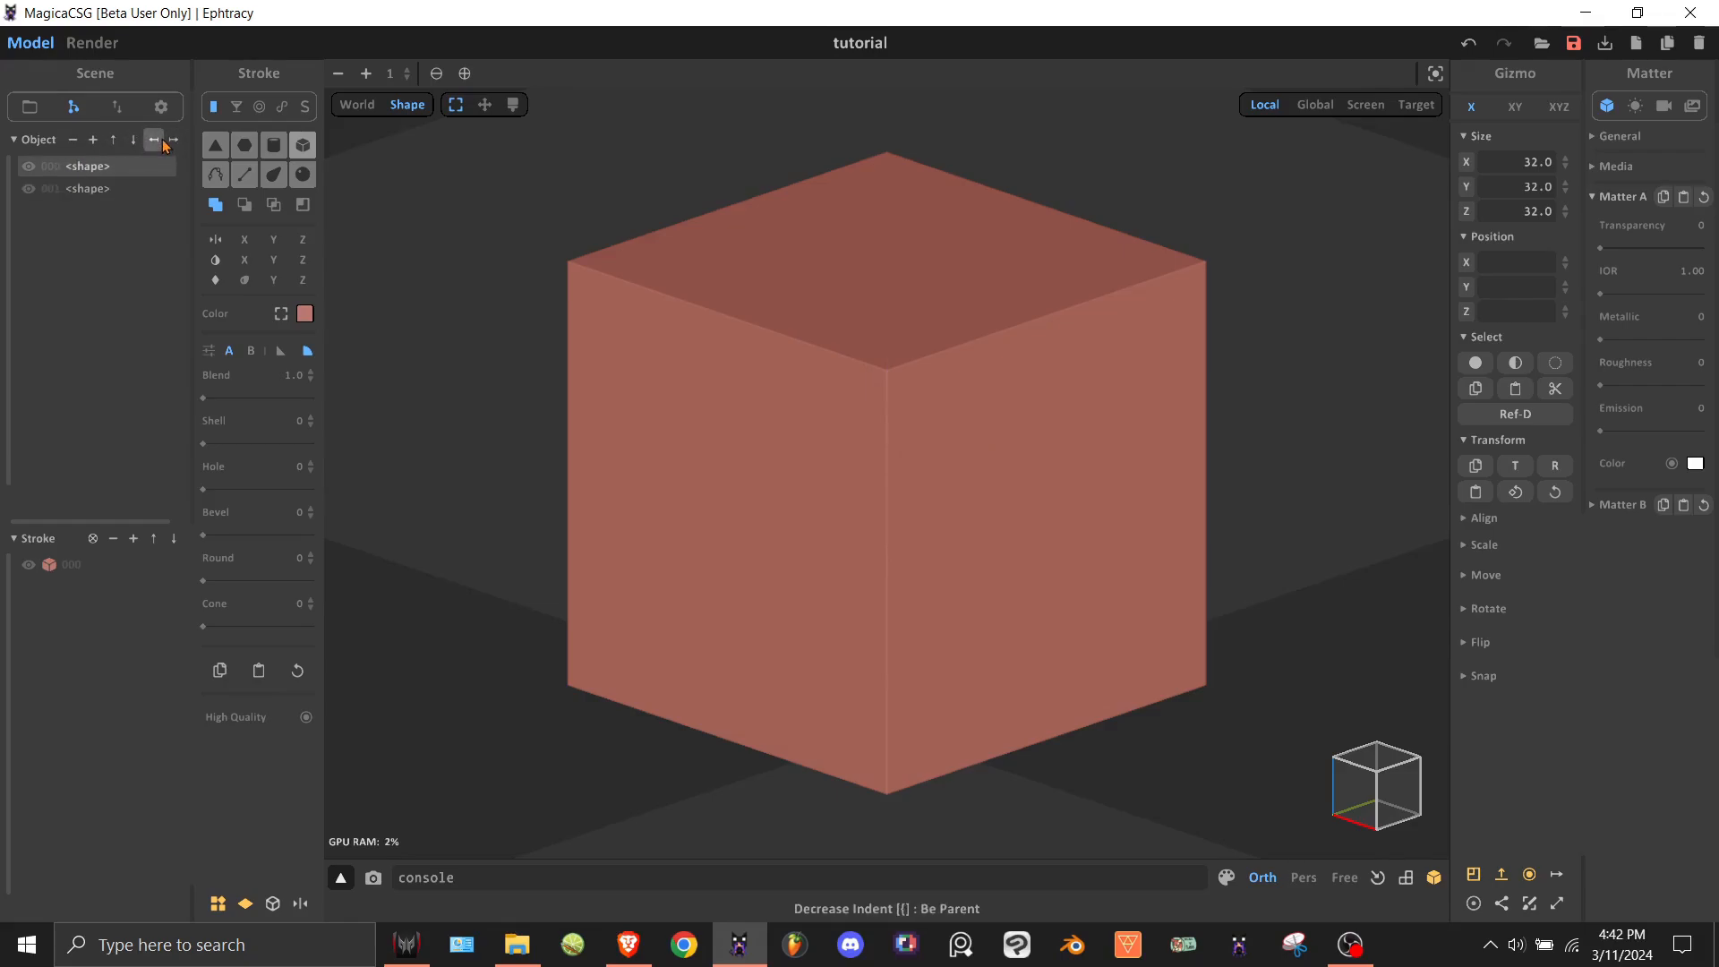
Delete the added object from the object list and select the remaining shape.
left_click(72, 139)
left_click(97, 167)
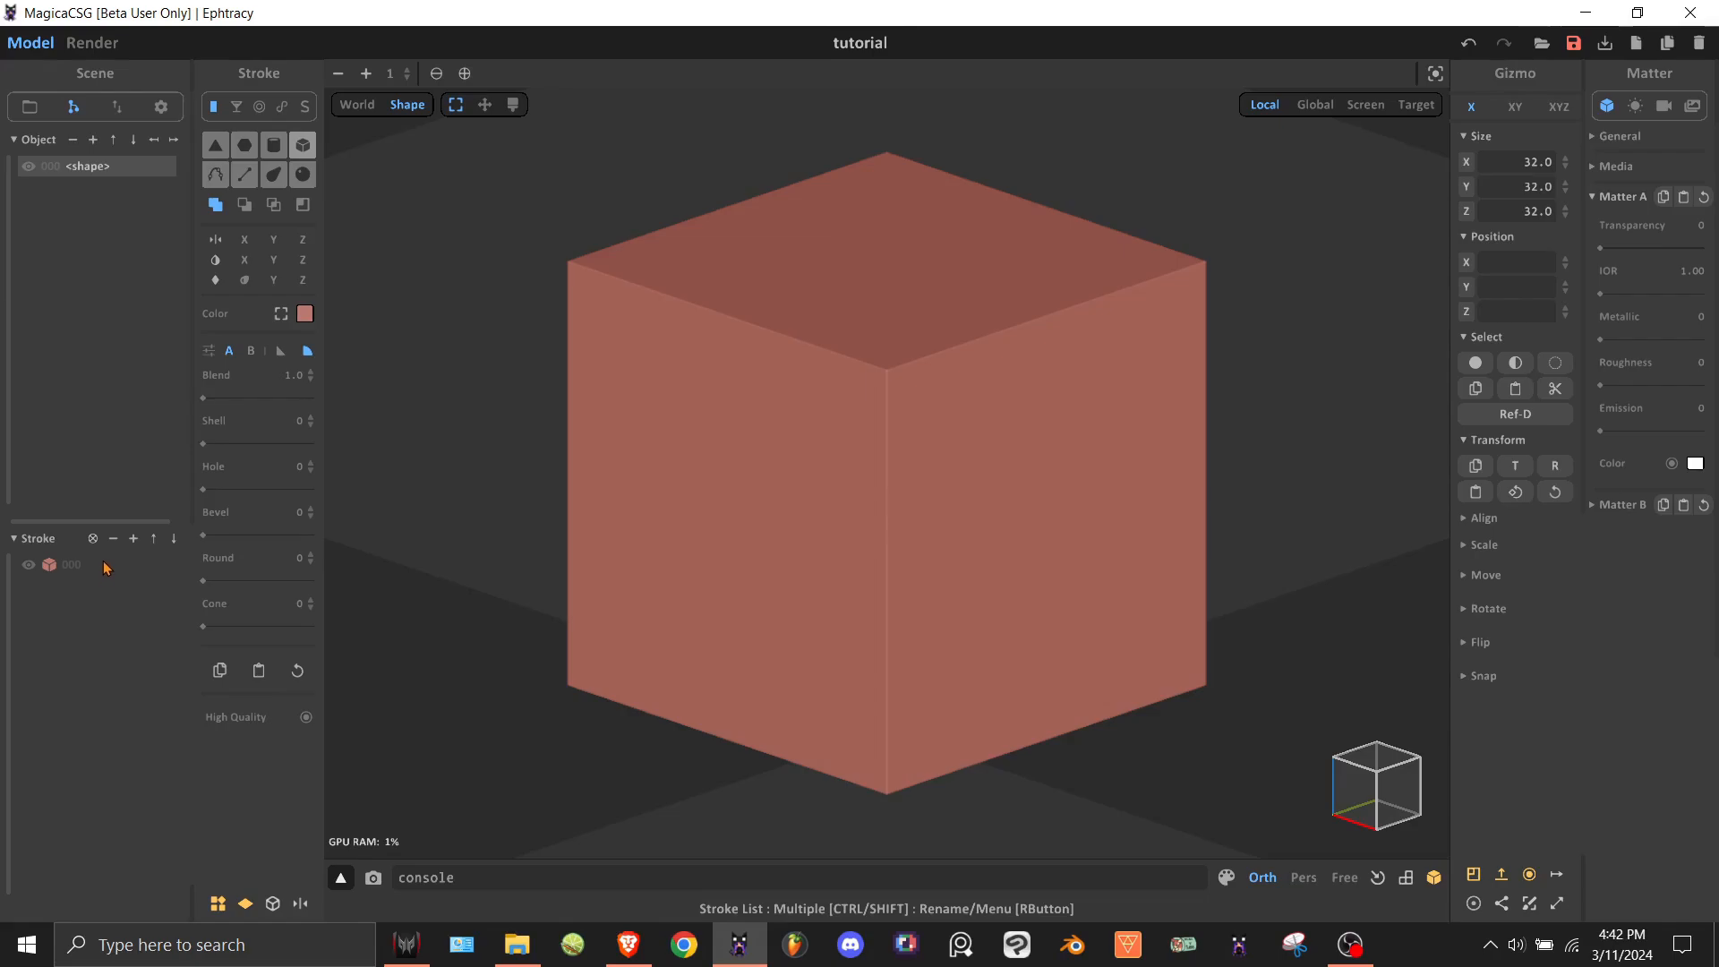
Add three strokes to the shape and delete the last one.
left_click(133, 541)
left_click(134, 541)
left_click(134, 541)
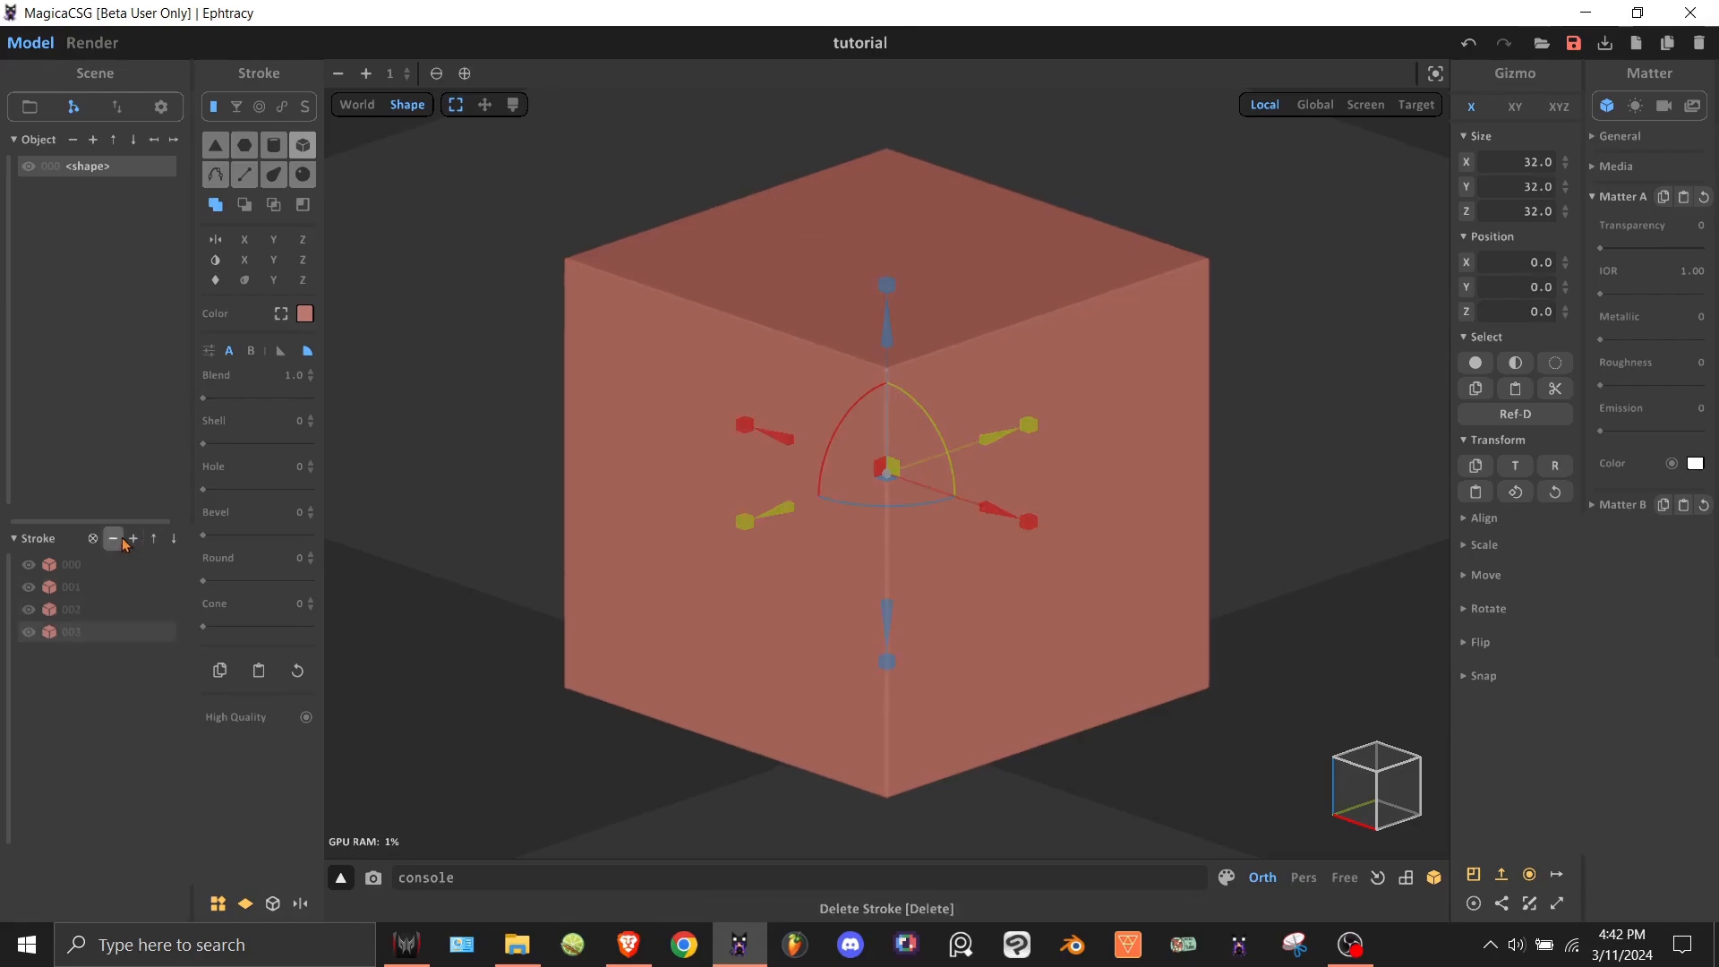
left_click(116, 540)
left_click(120, 611)
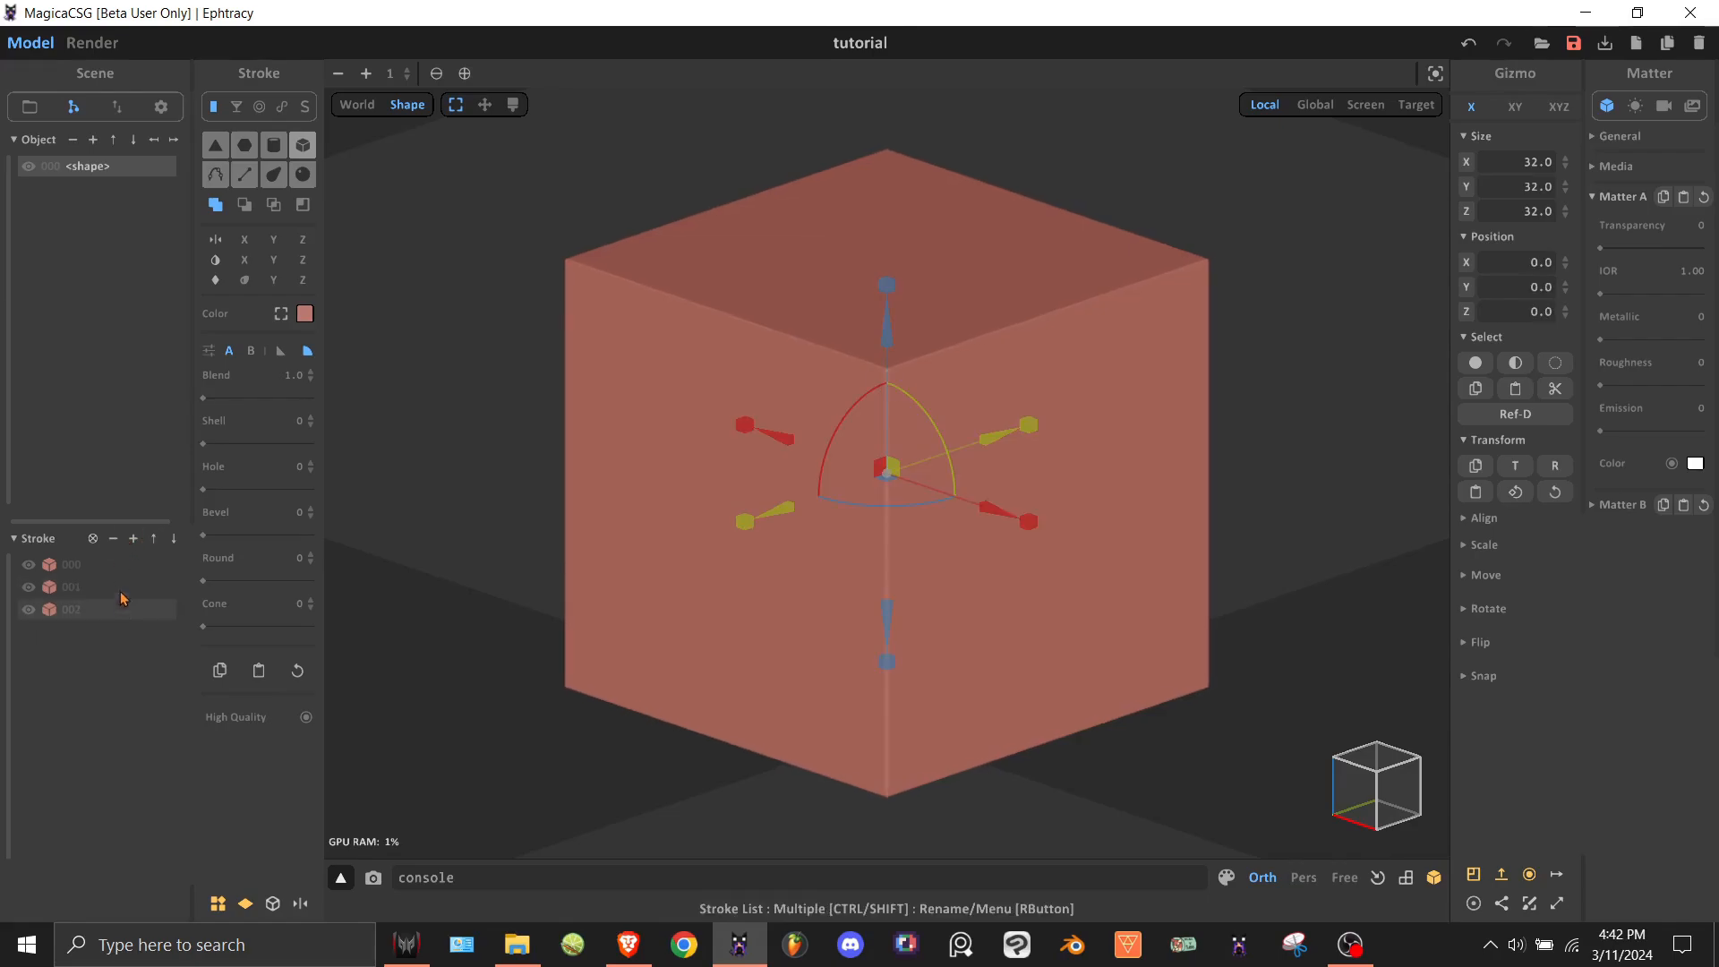
Move the last stroke up two places in the stroke list and back down again.
left_click(153, 539)
left_click(154, 539)
left_click(173, 539)
left_click(174, 539)
Toggle the shape object's visibility off and on, and hide every stroke except the first one.
left_click(29, 167)
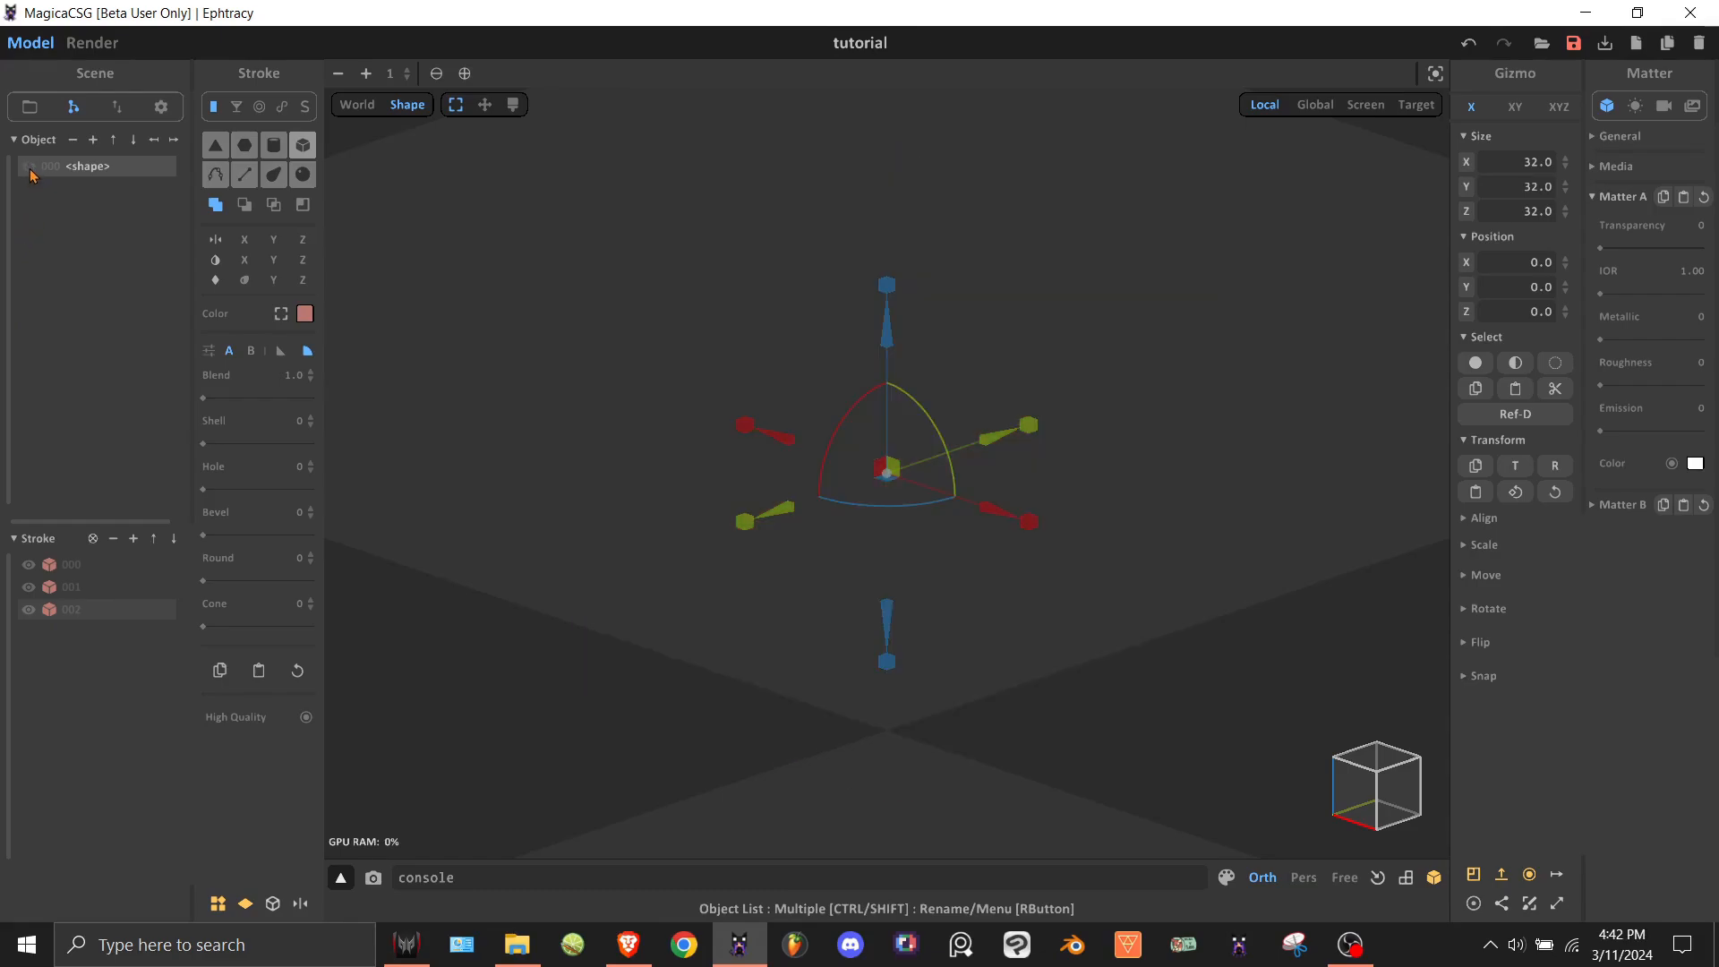
left_click(29, 168)
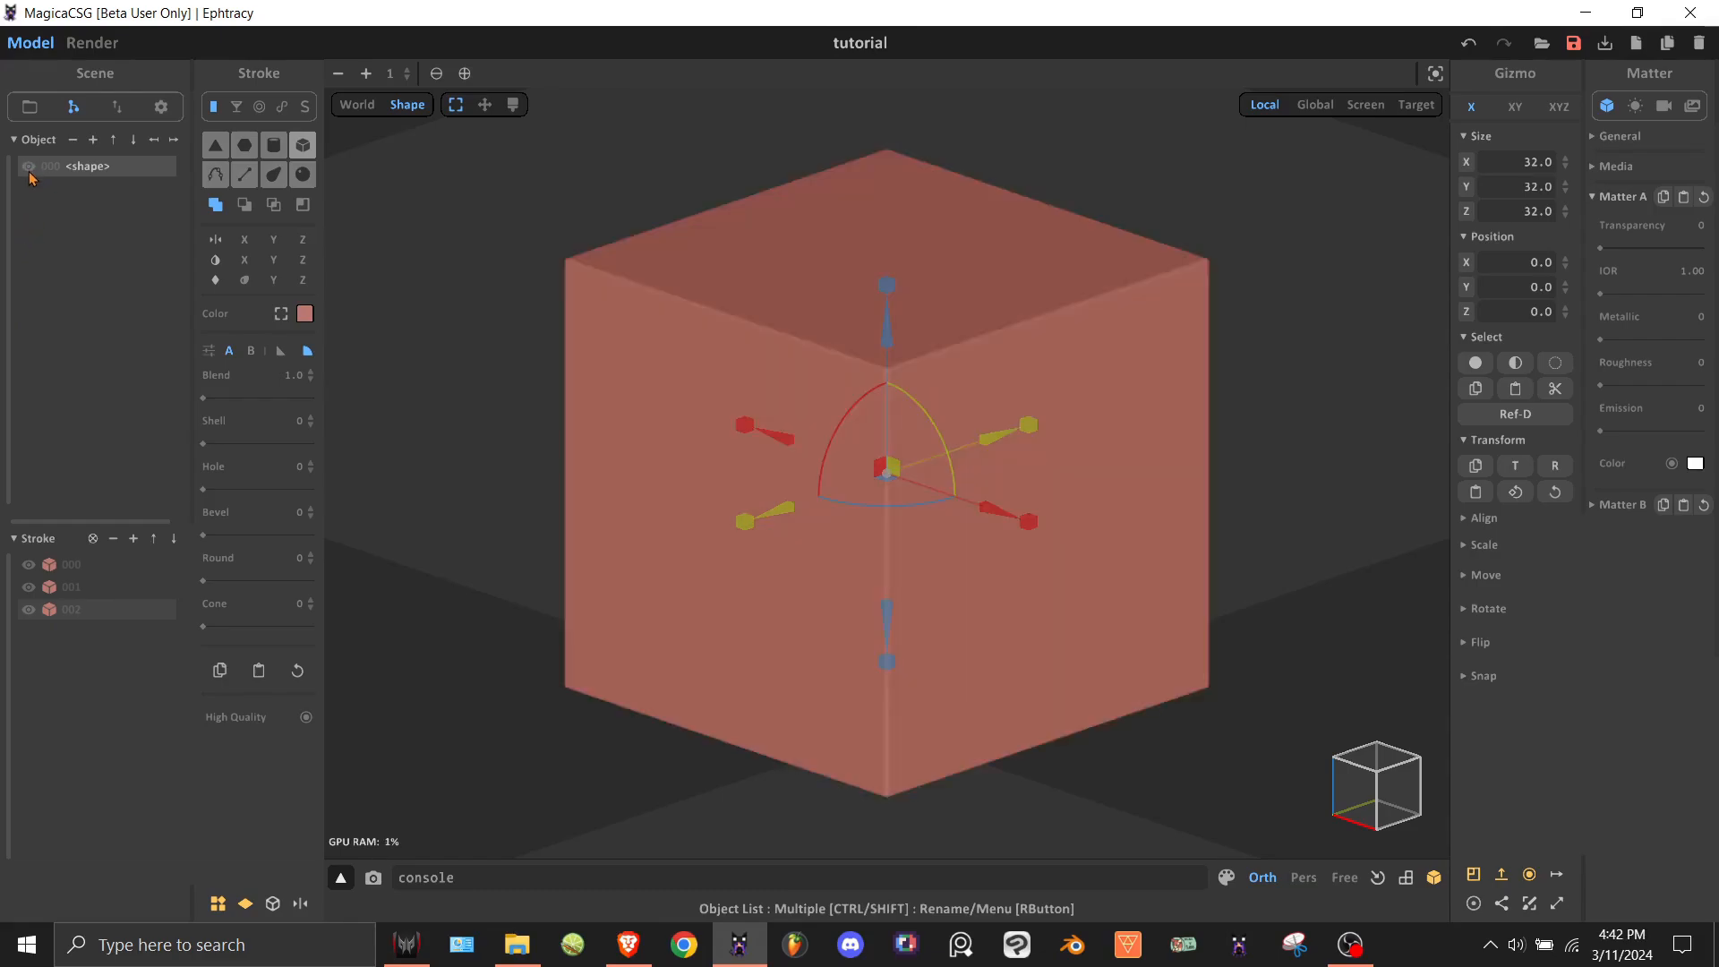
left_click(31, 588)
left_click(33, 563)
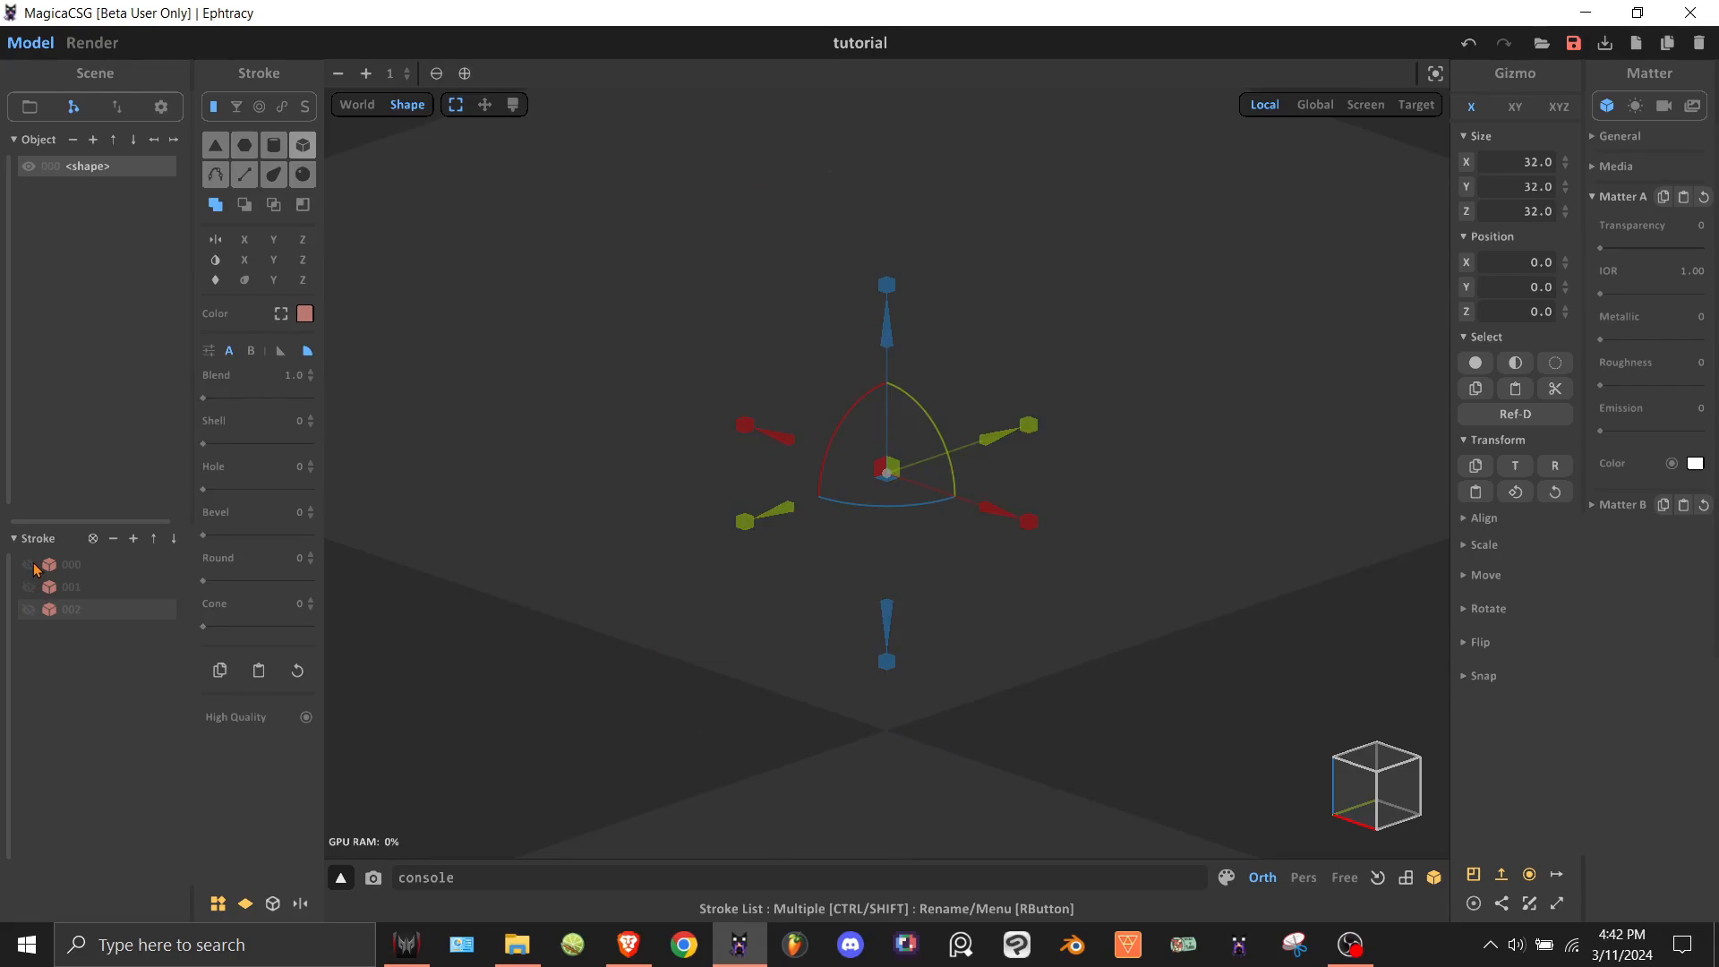
left_click(34, 566)
Open the rename fields of the first stroke and of the shape object, and close them without entering names.
left_click(93, 568)
right_click(96, 570)
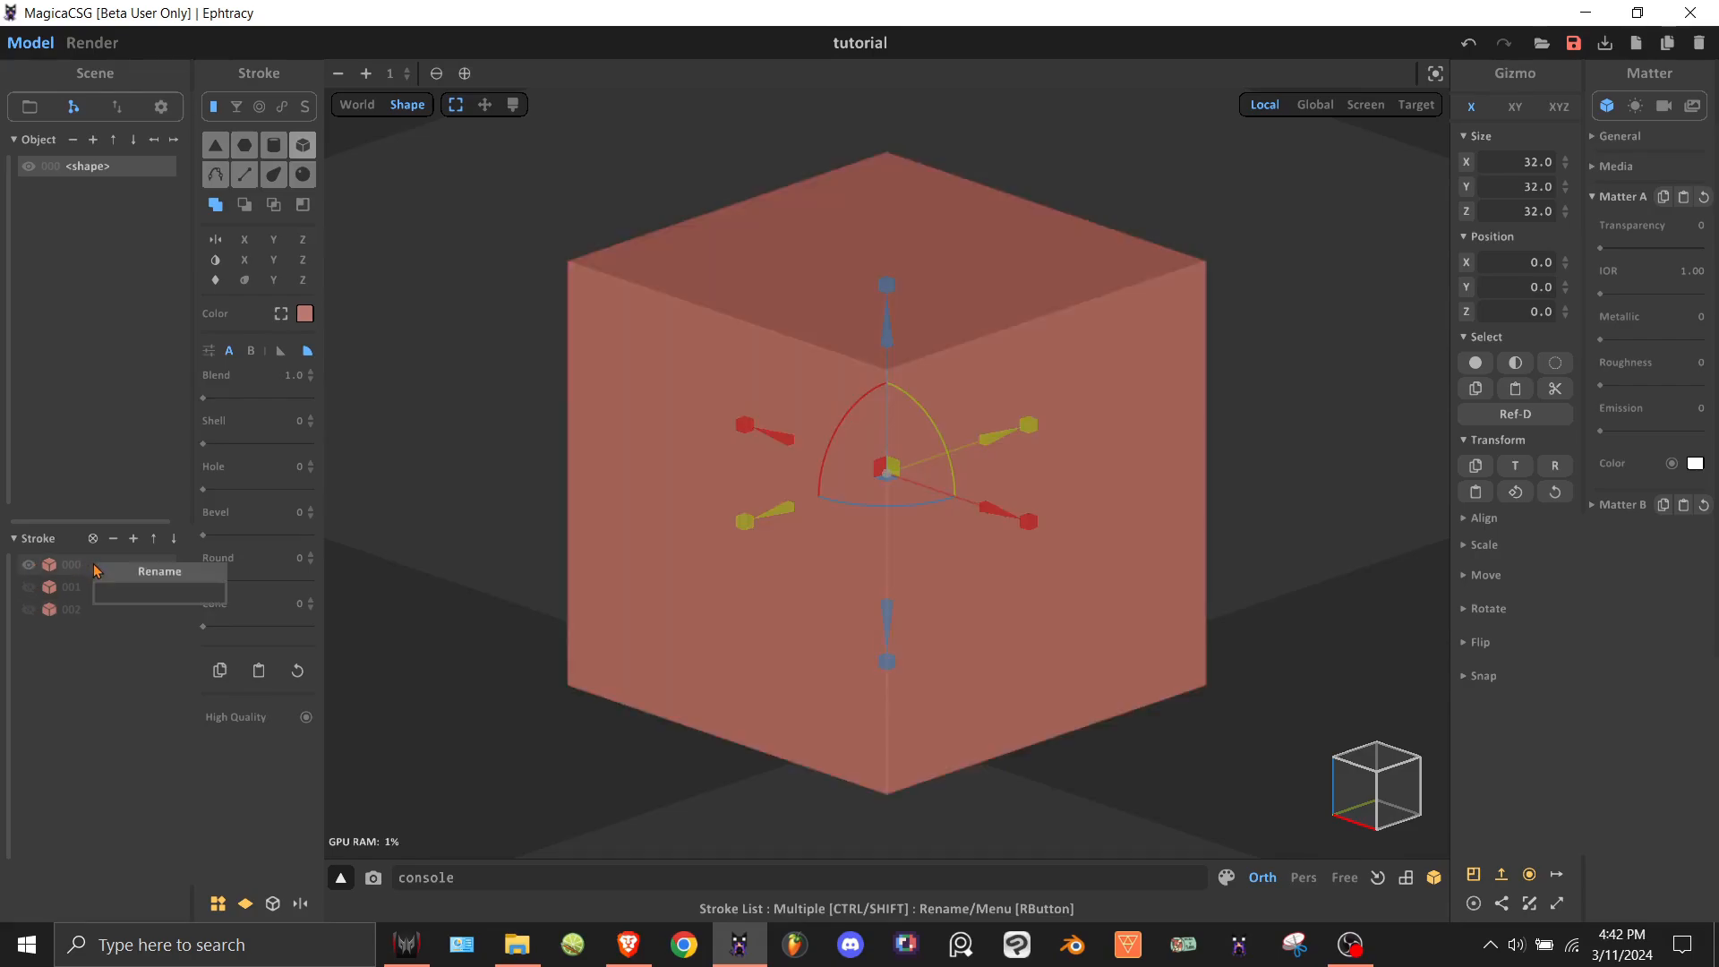
right_click(91, 167)
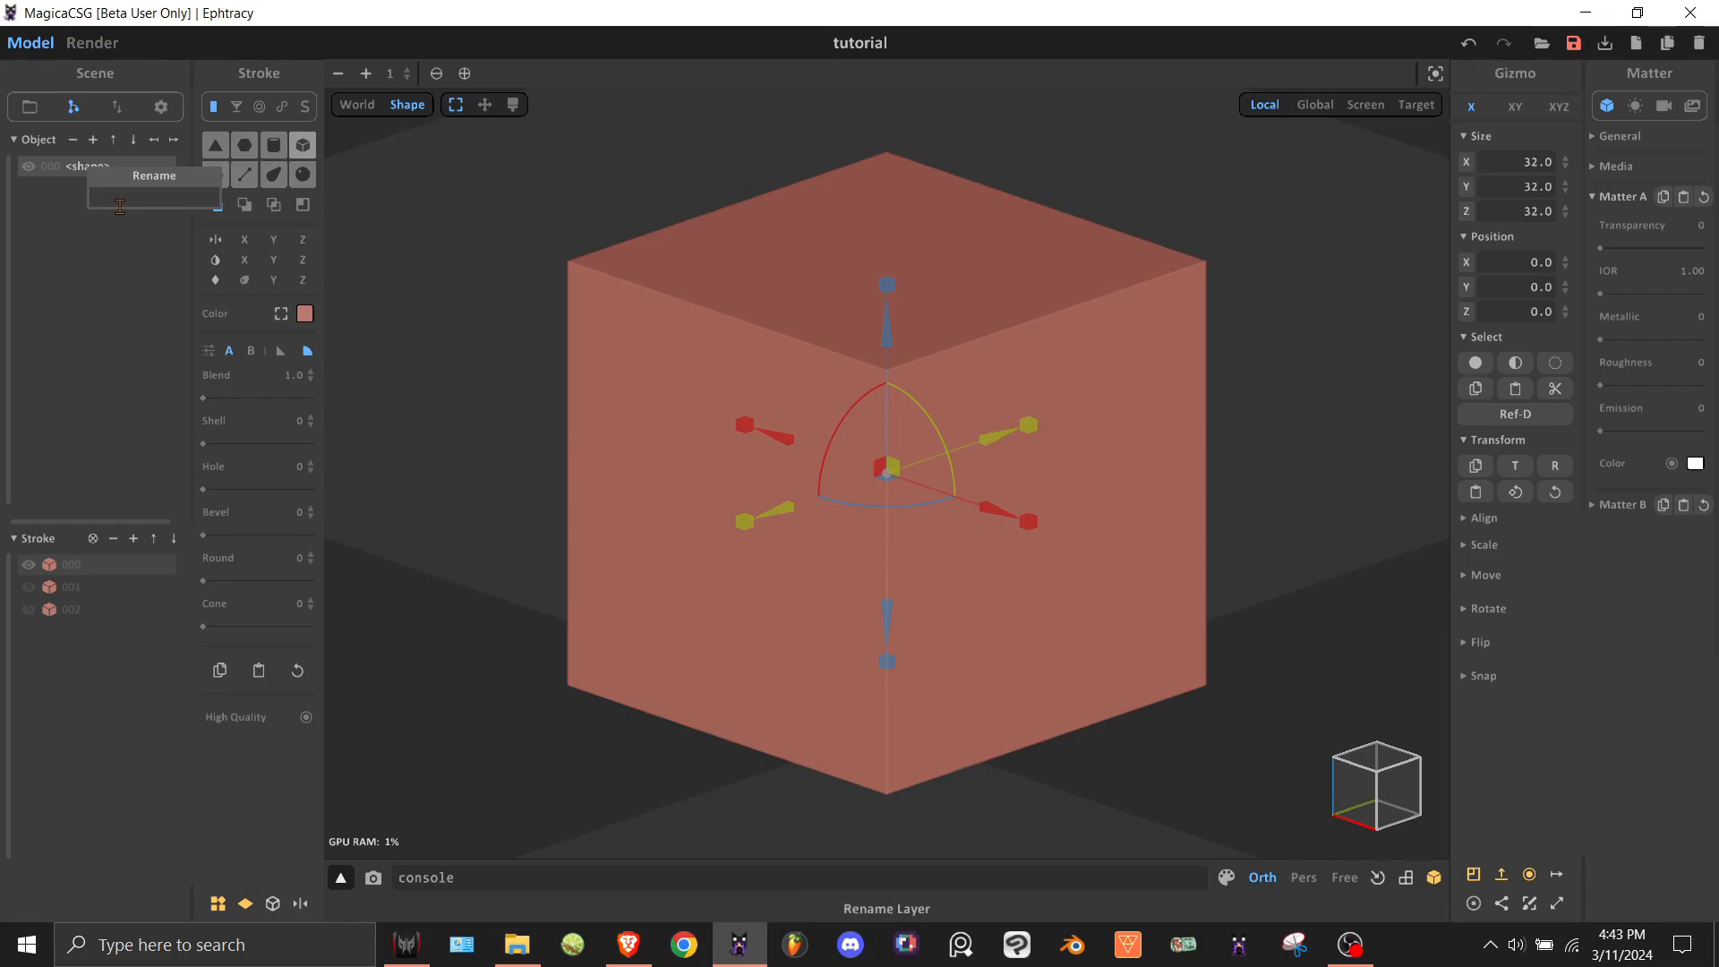
left_click(102, 278)
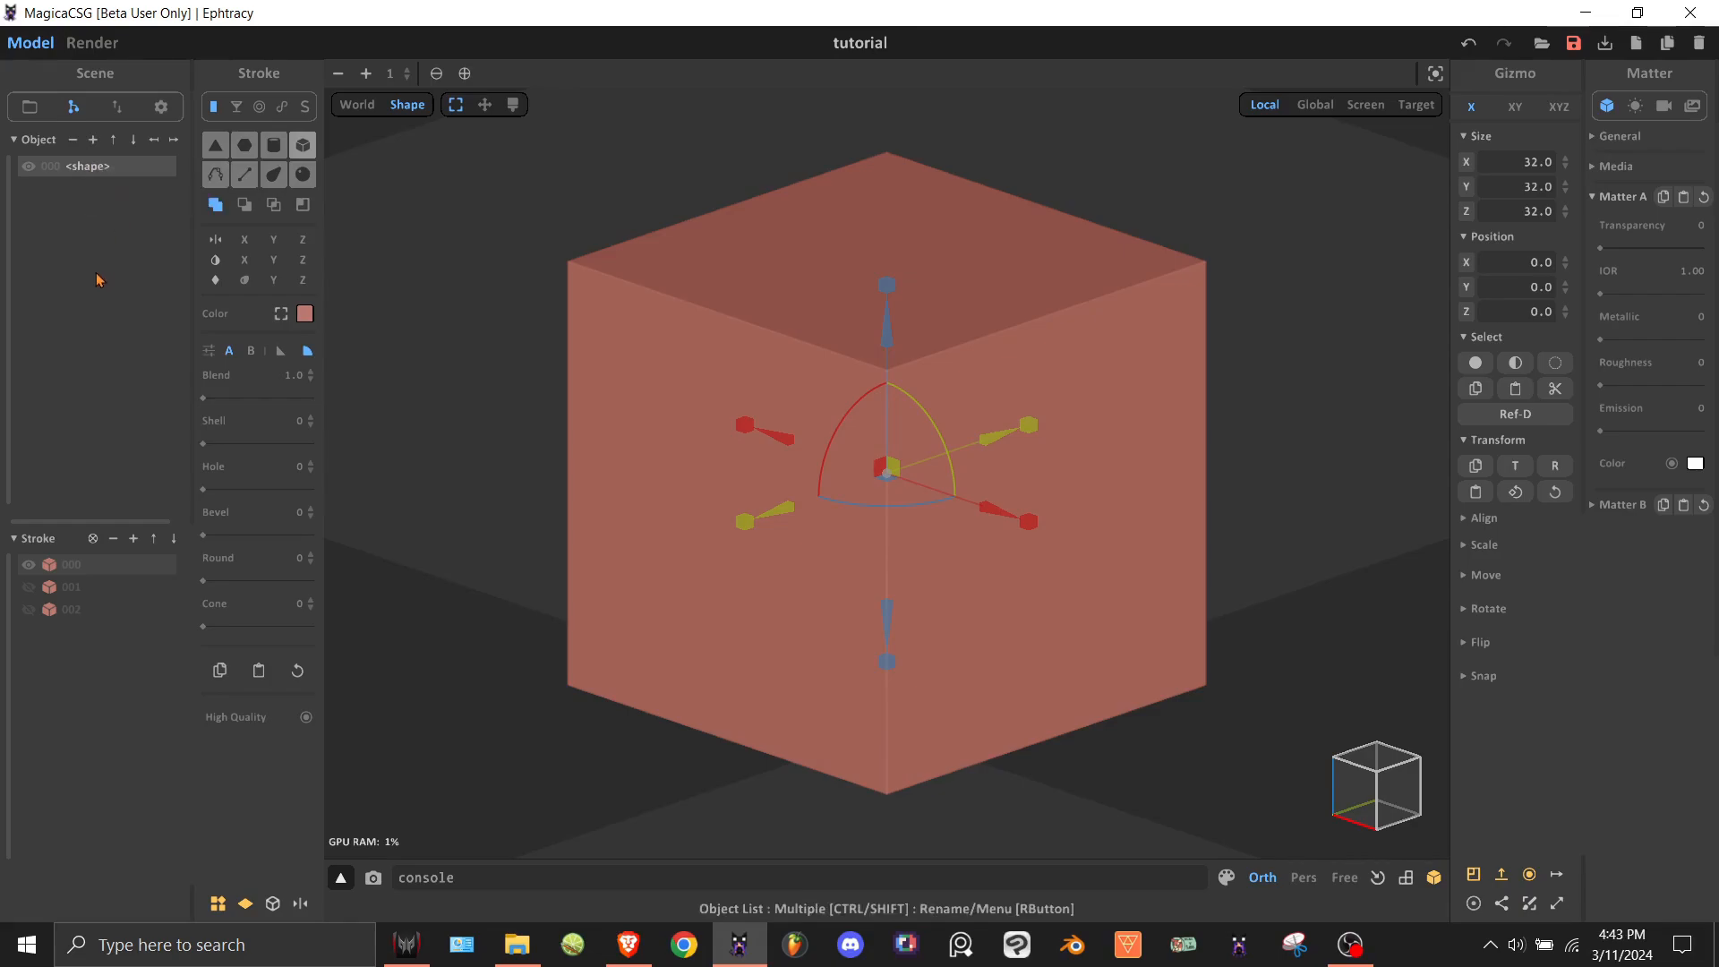
Examine the project list, the import and export options, and the display settings.
left_click(30, 107)
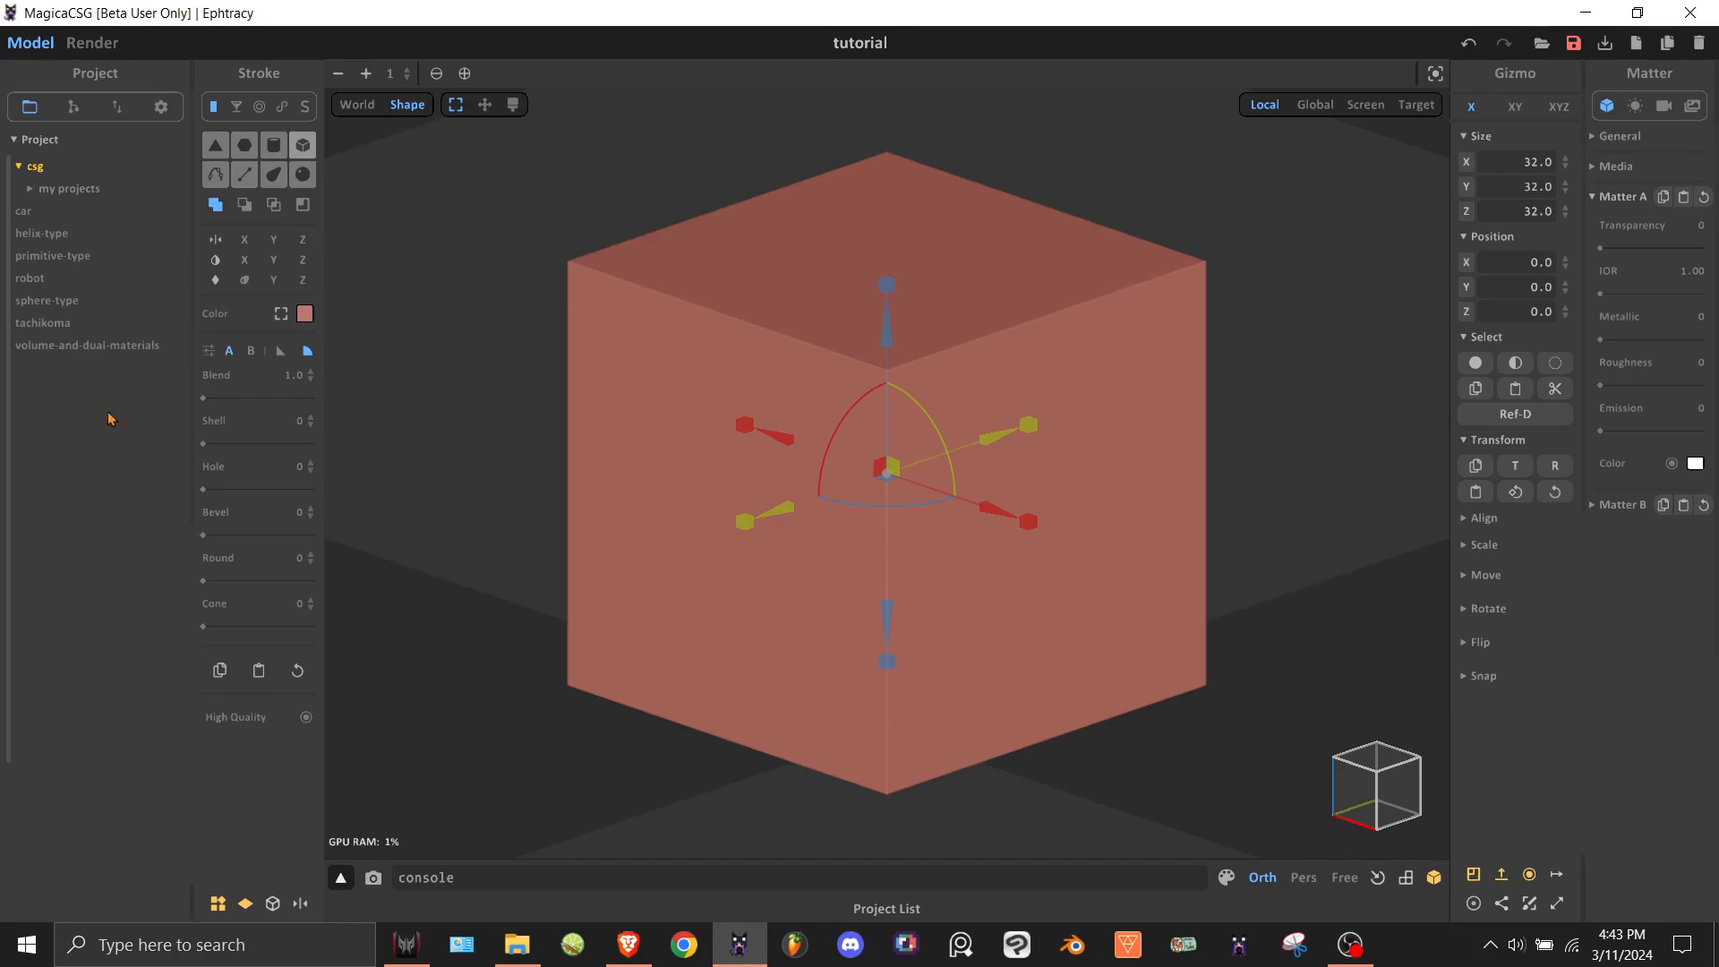
left_click(121, 106)
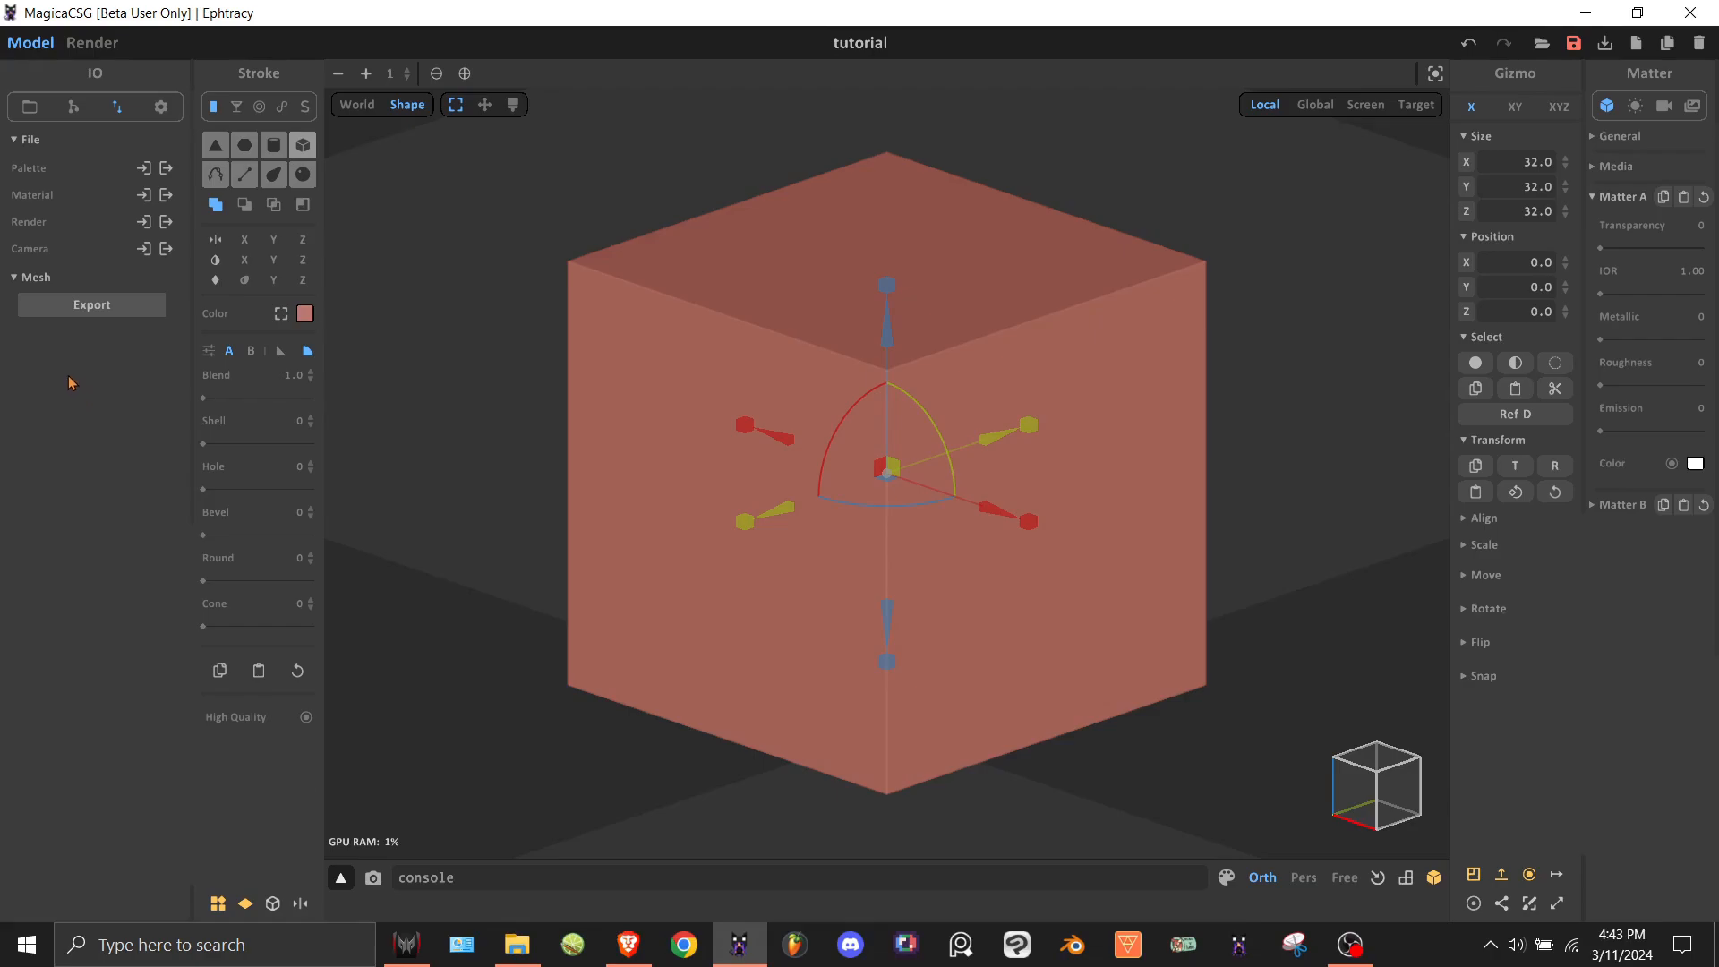
left_click(160, 108)
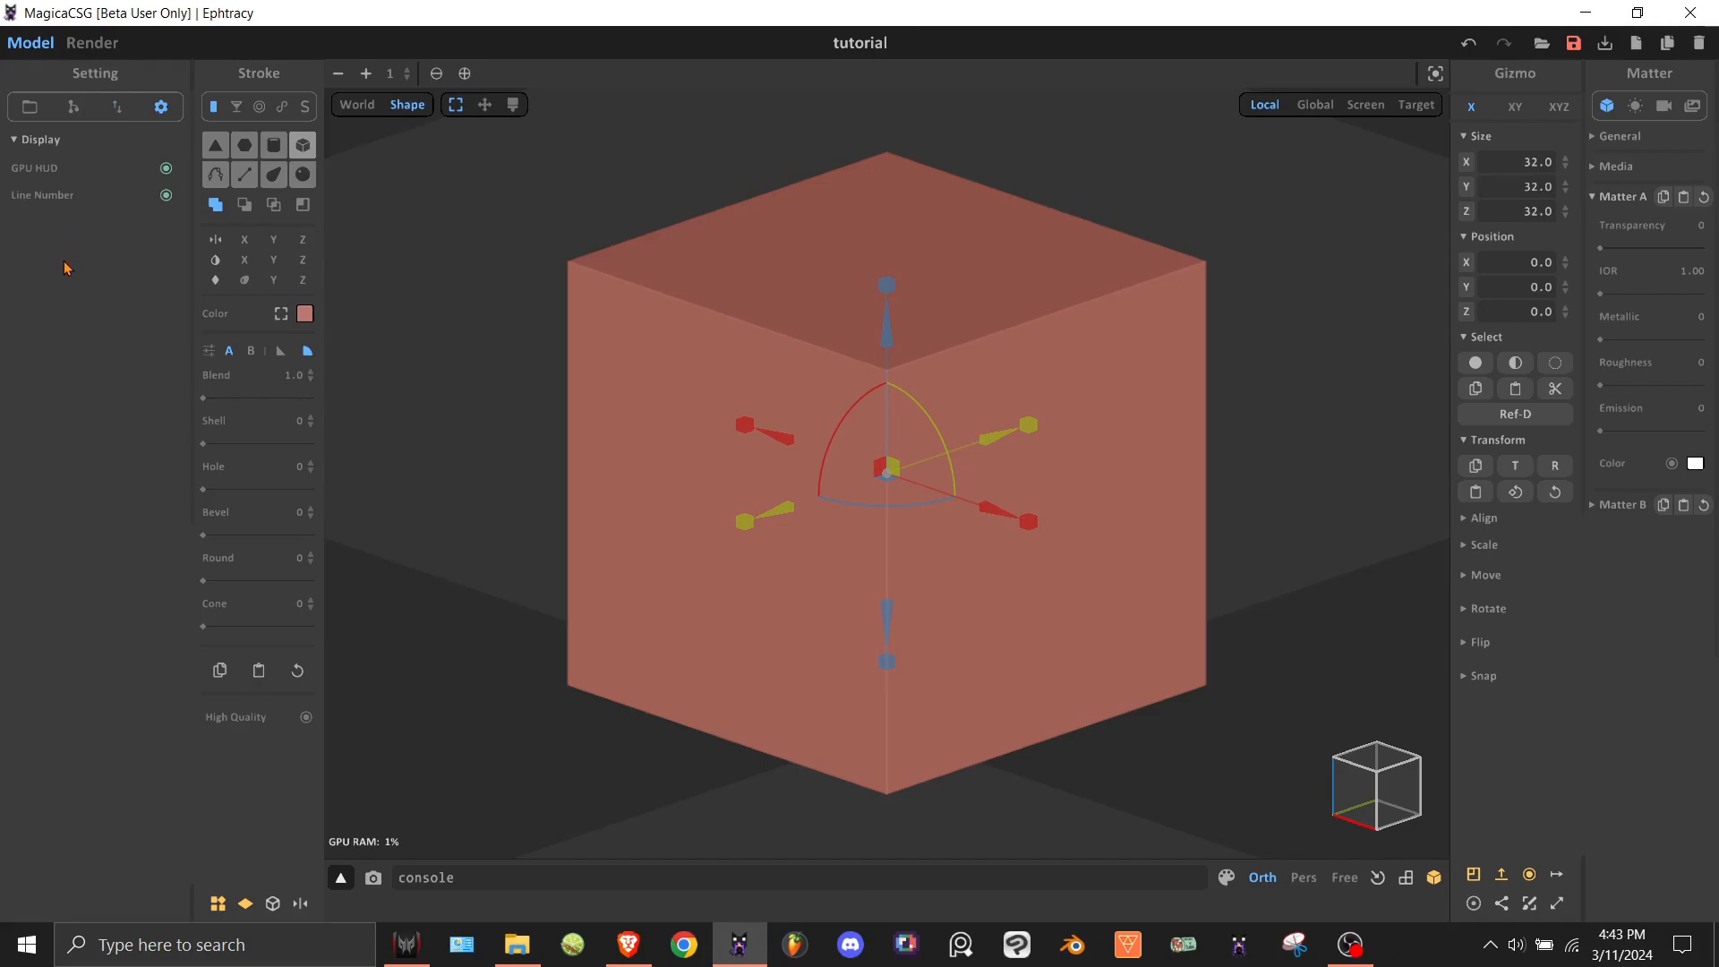
left_click(73, 108)
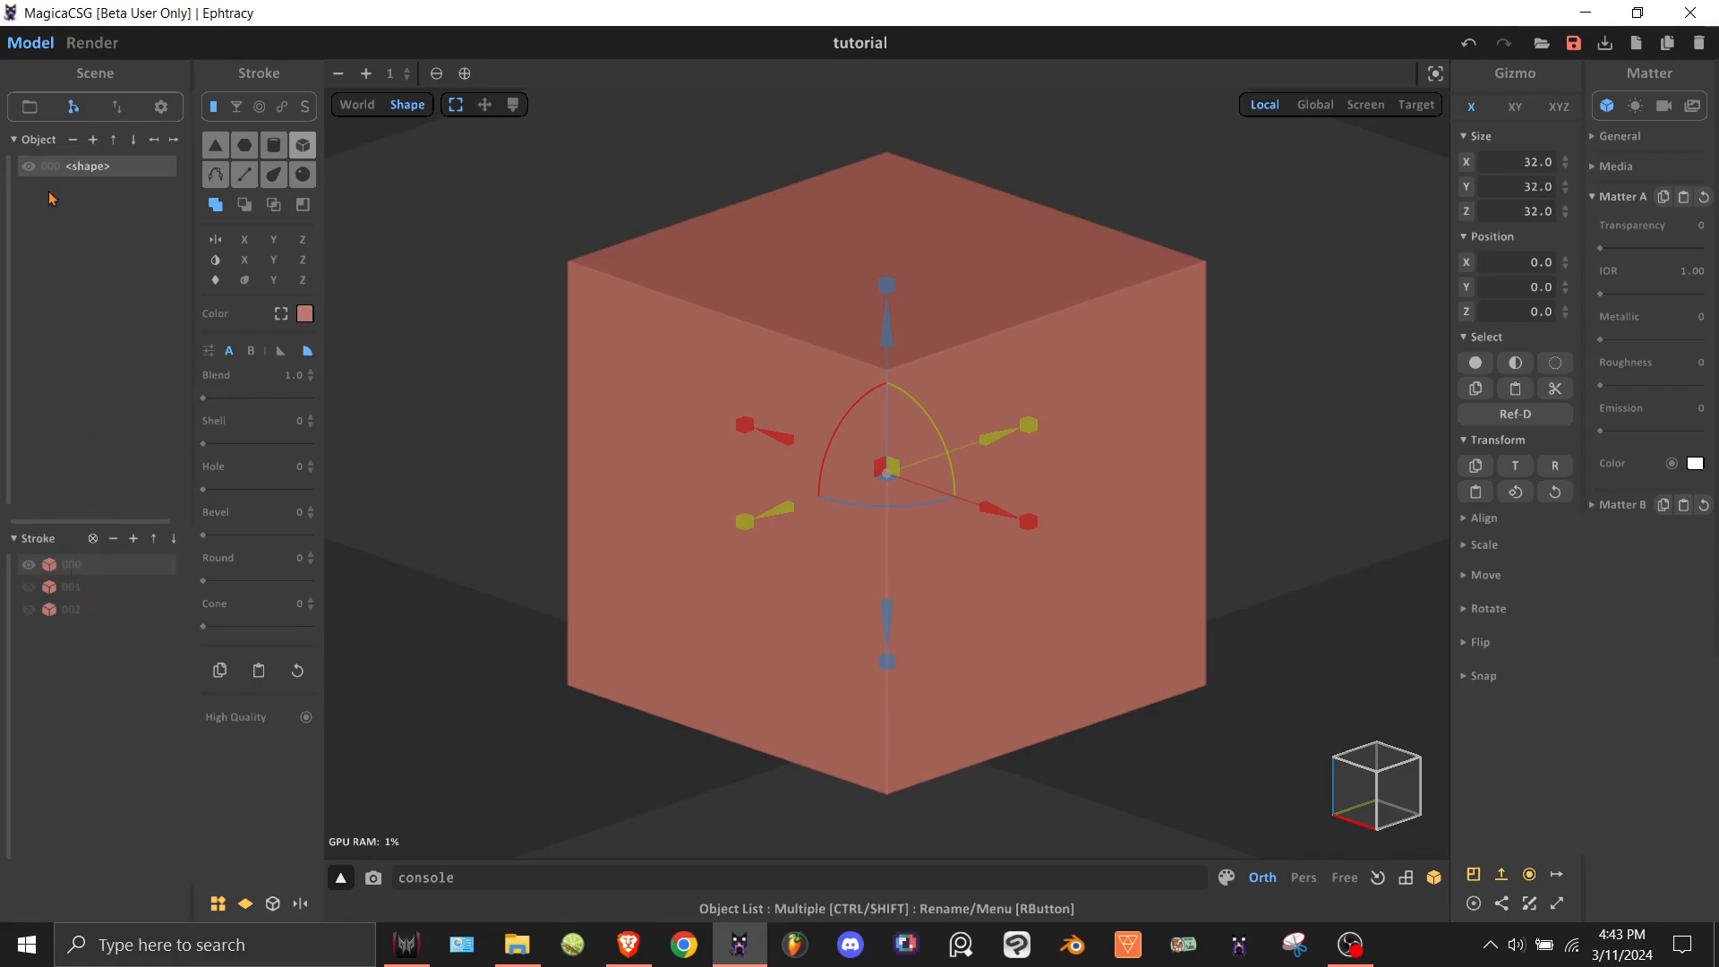
left_click(162, 107)
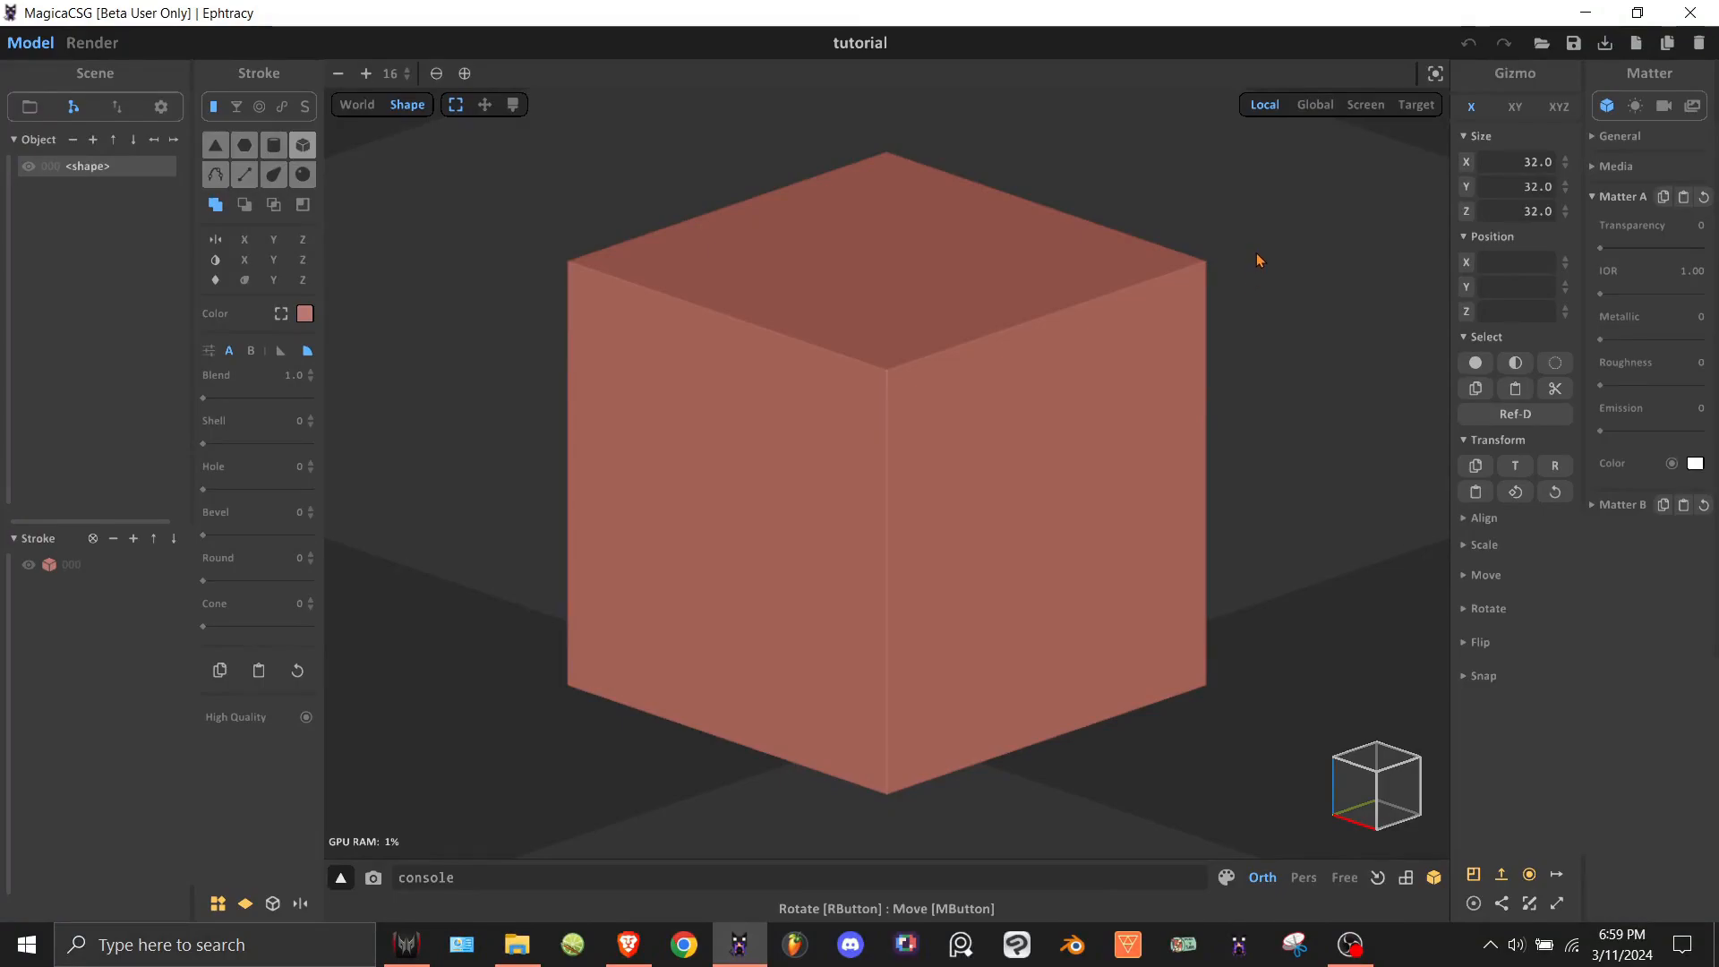
Select the cube and examine it from different angles and zoom distances.
left_click(1036, 474)
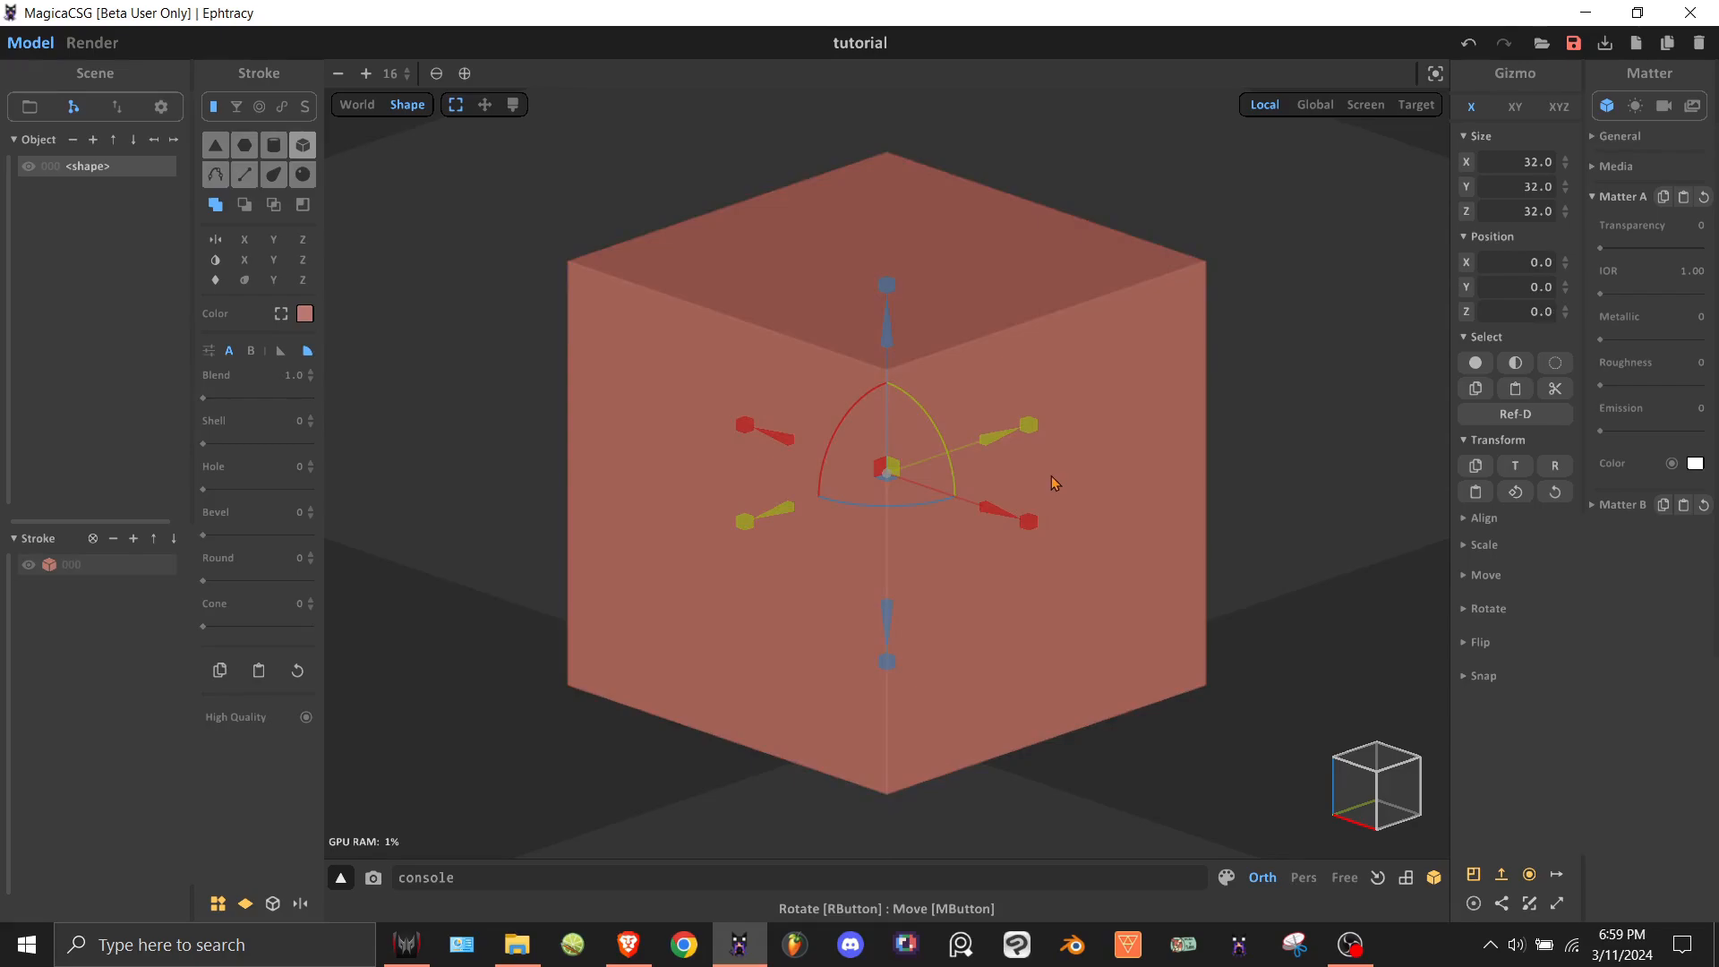
right_click_drag(1077, 496, 1104, 410)
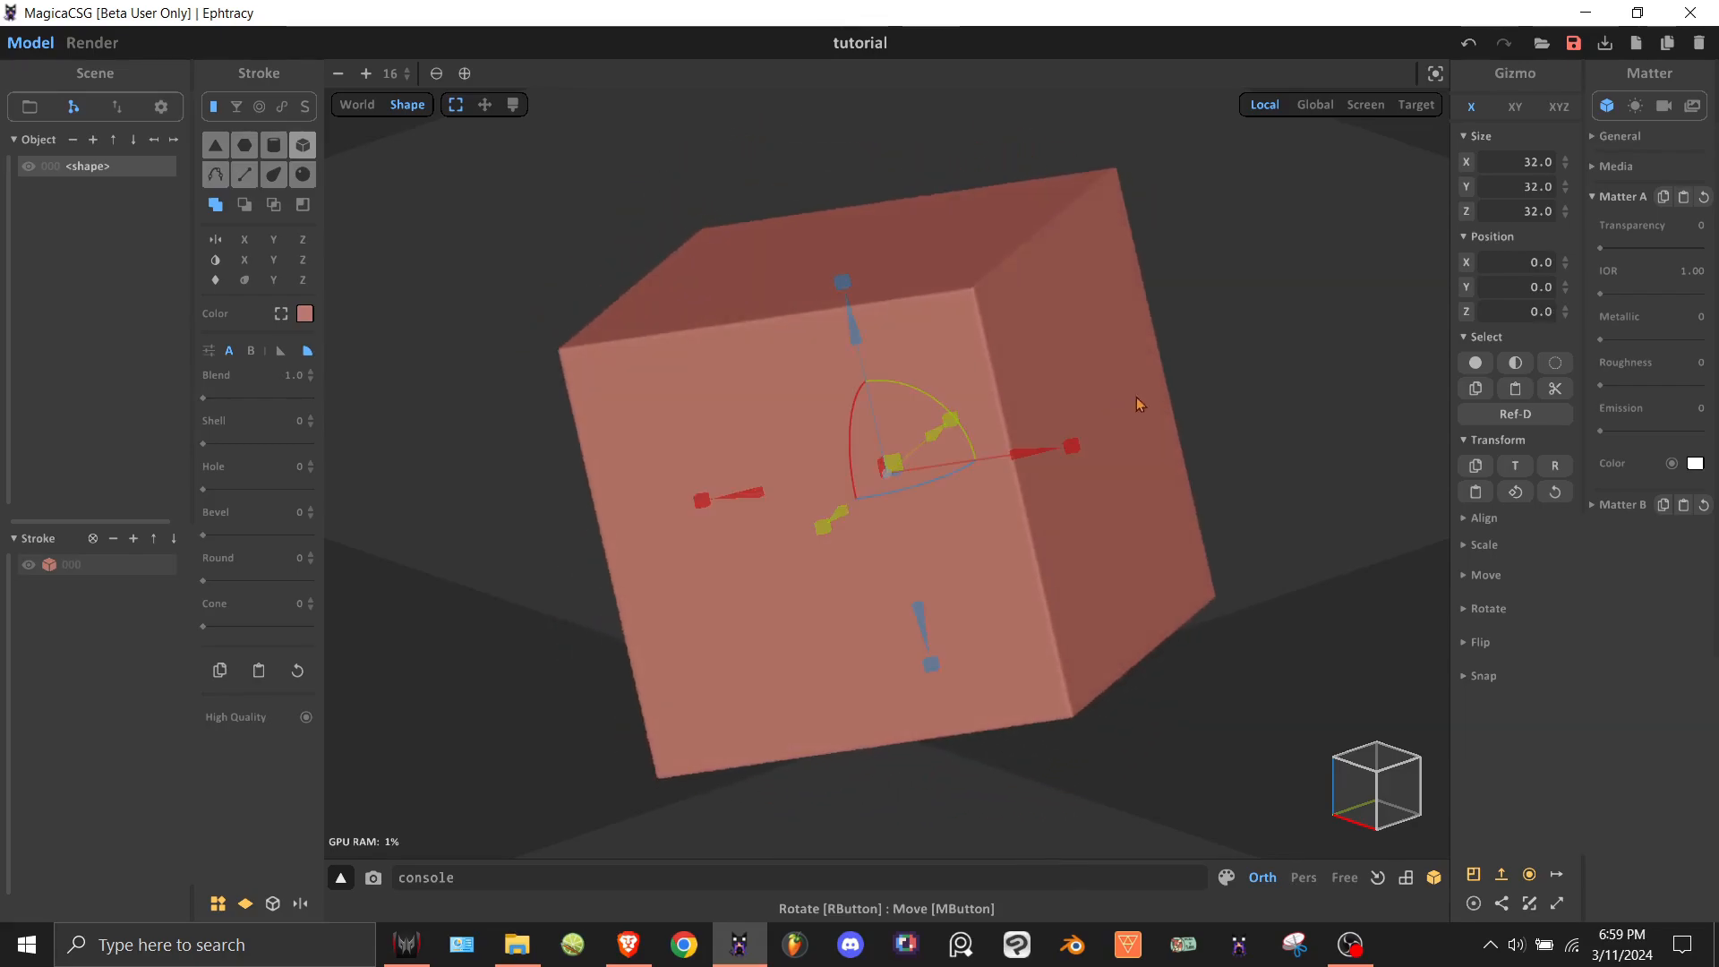
right_click_drag(1300, 344, 1212, 337)
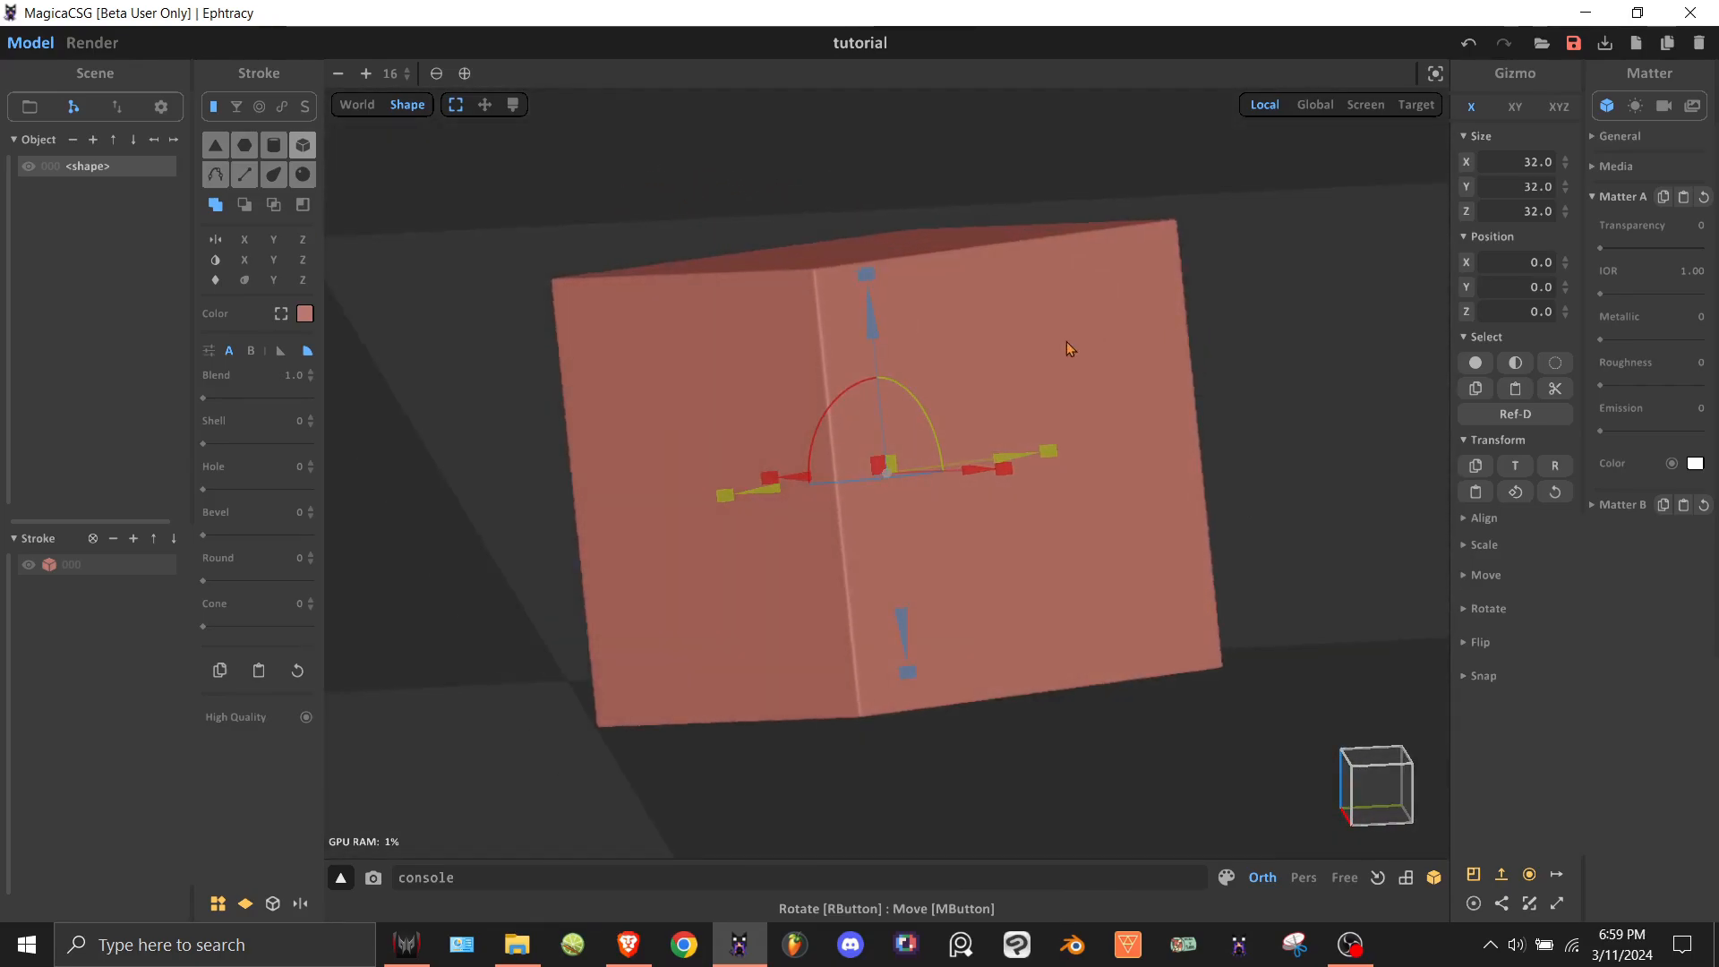
scroll(1029, 421, "down", 5)
scroll(952, 536, "up", 5)
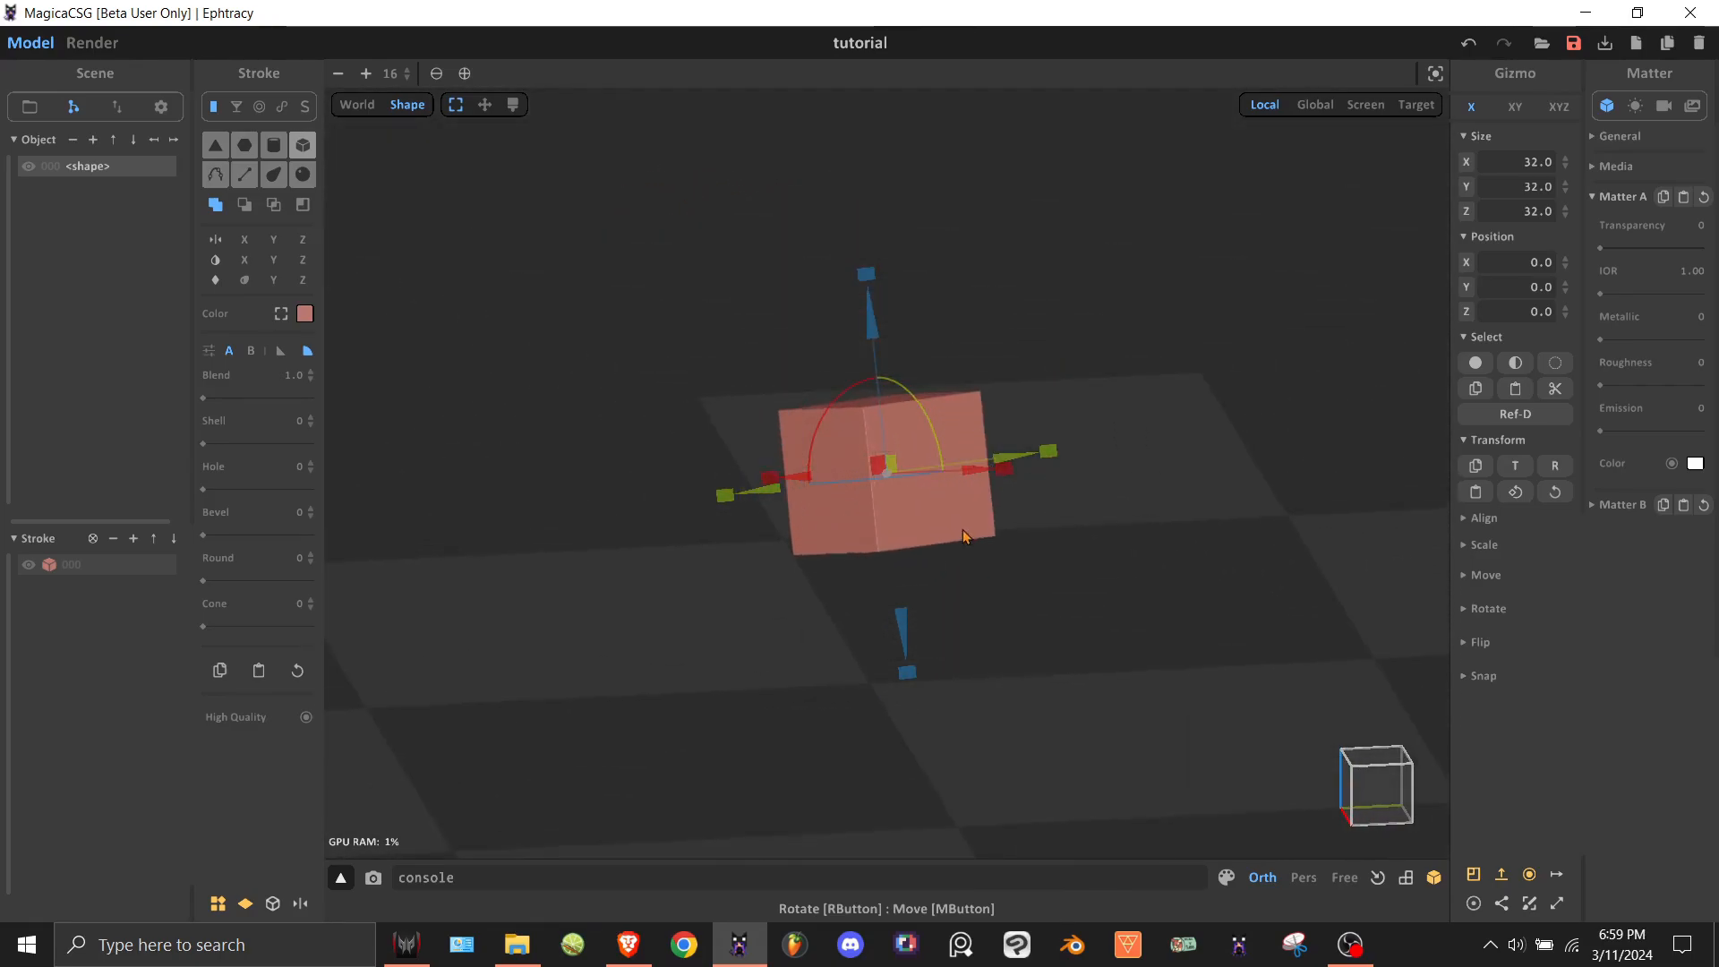
scroll(967, 480, "down", 2)
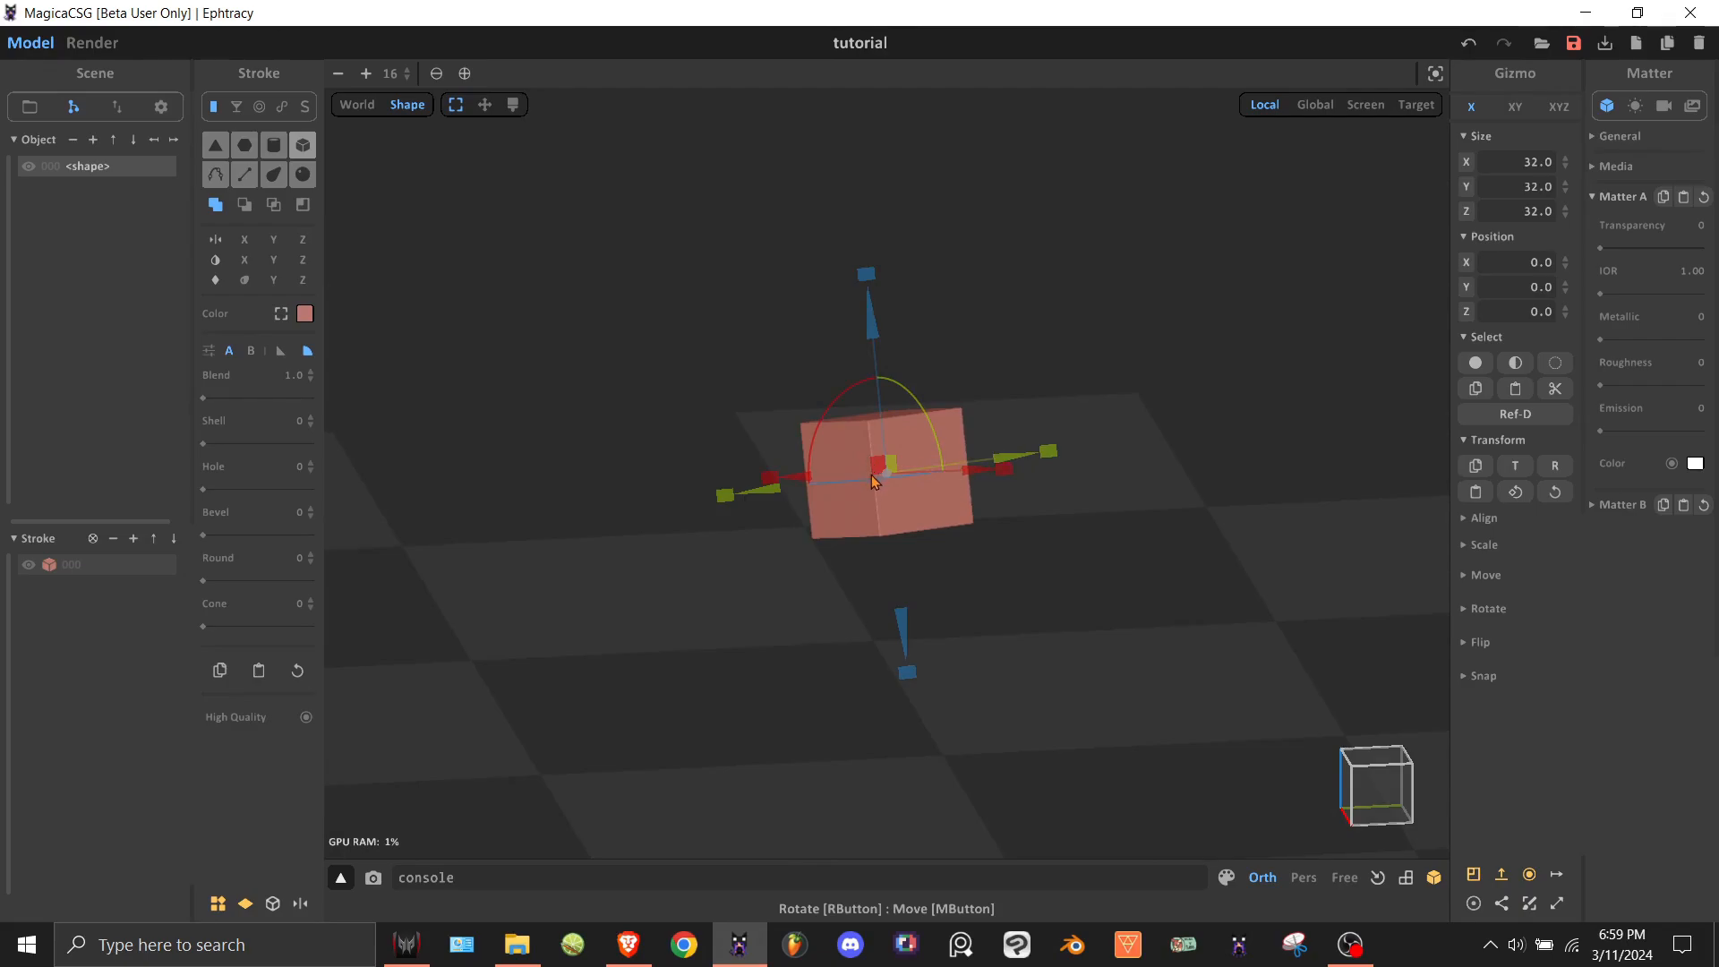
scroll(875, 481, "up", 4)
scroll(875, 481, "down", 2)
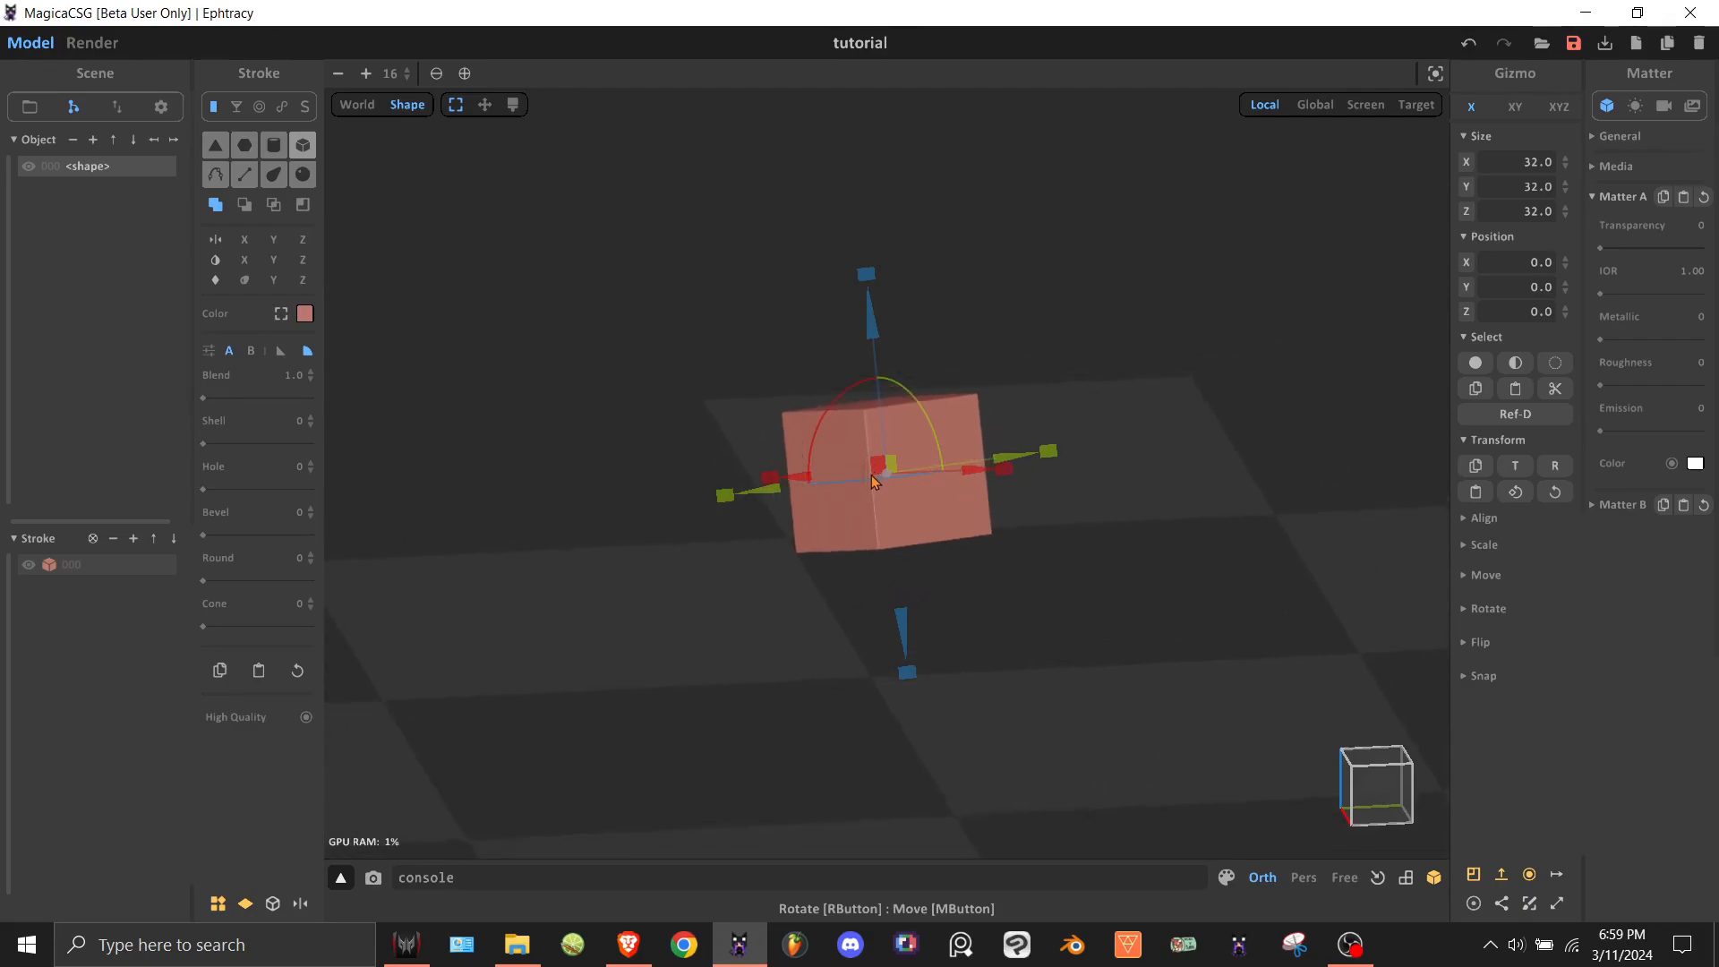
scroll(872, 474, "down", 2)
scroll(873, 475, "up", 1)
right_click_drag(872, 475, 872, 475)
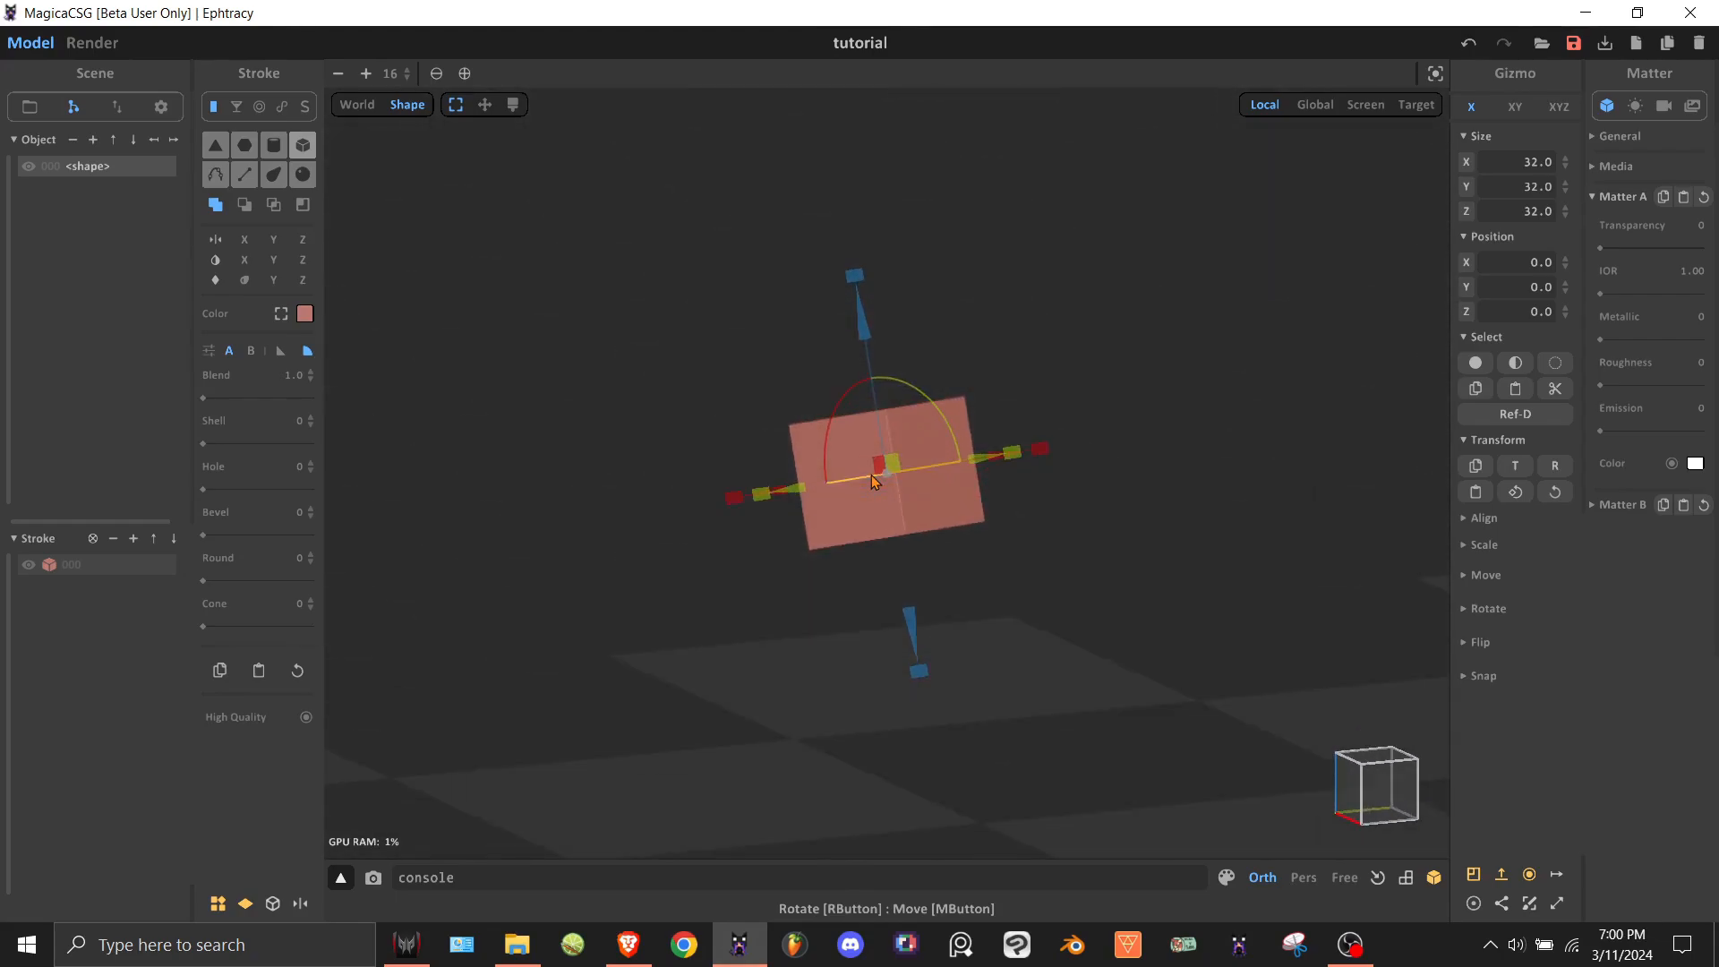
right_click_drag(1036, 579, 1107, 630)
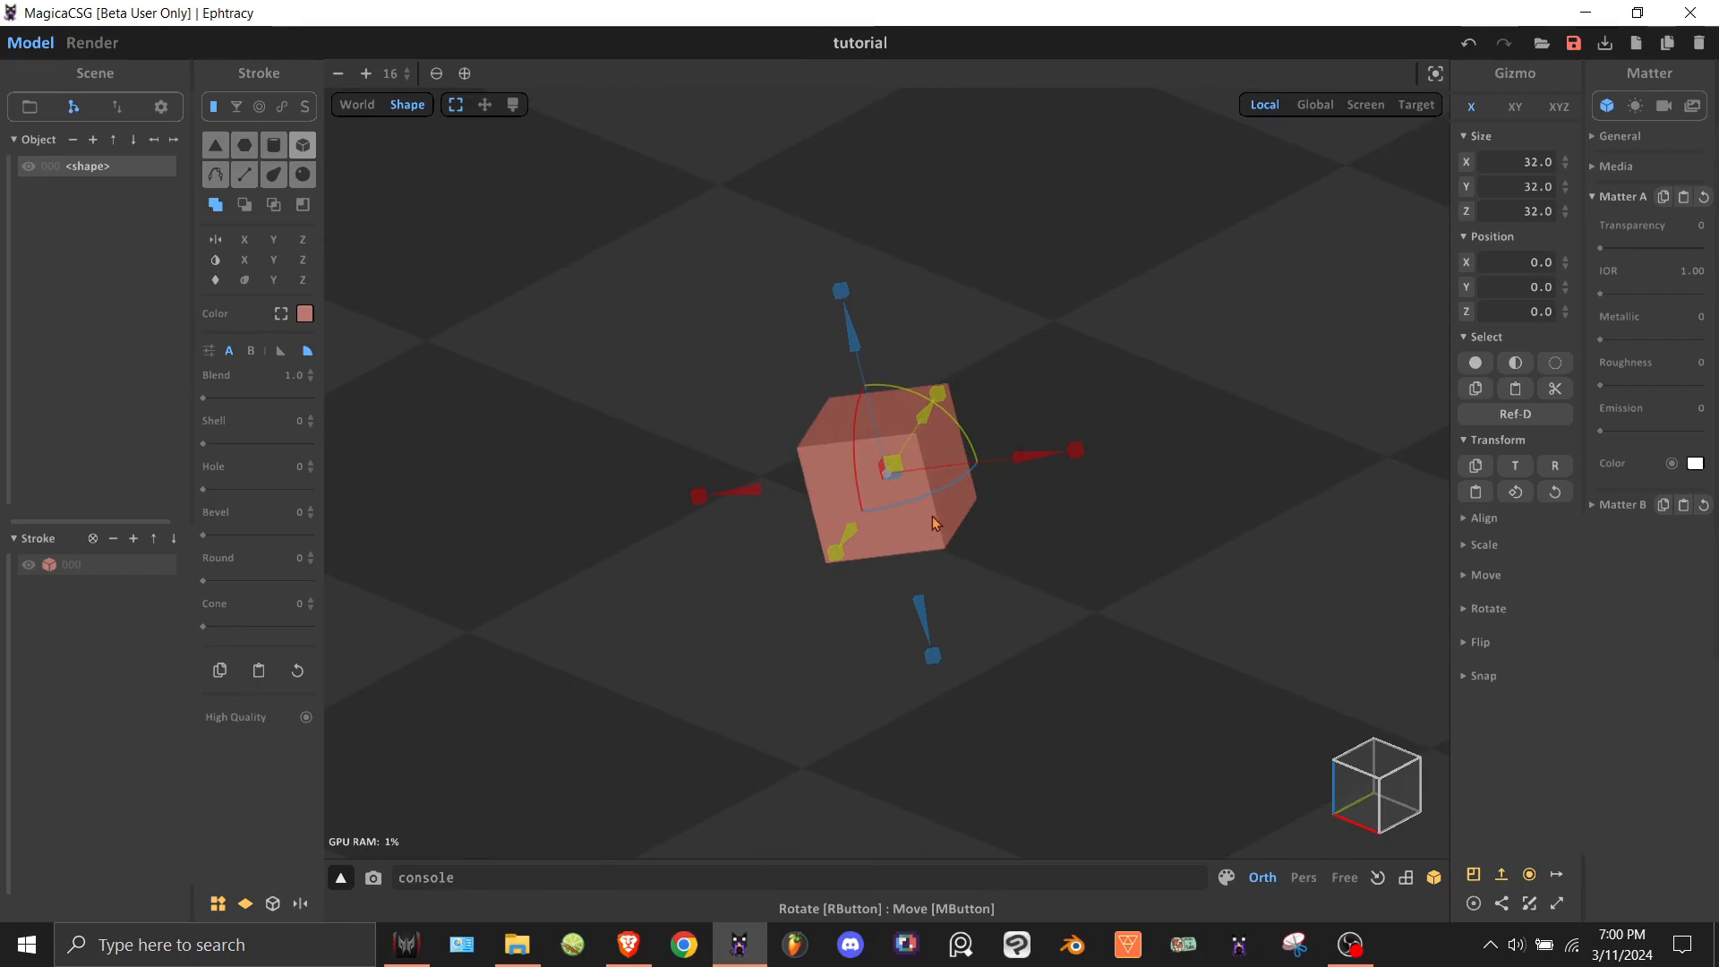
Move the cube freehand to about X -34.2, Y -22.0, Z -29.0 and rotate it freehand about its Y axis.
mouse_move(934, 524)
left_mouse_down()
mouse_move(999, 466)
mouse_move(1225, 414)
mouse_move(910, 491)
mouse_move(926, 501)
left_mouse_up()
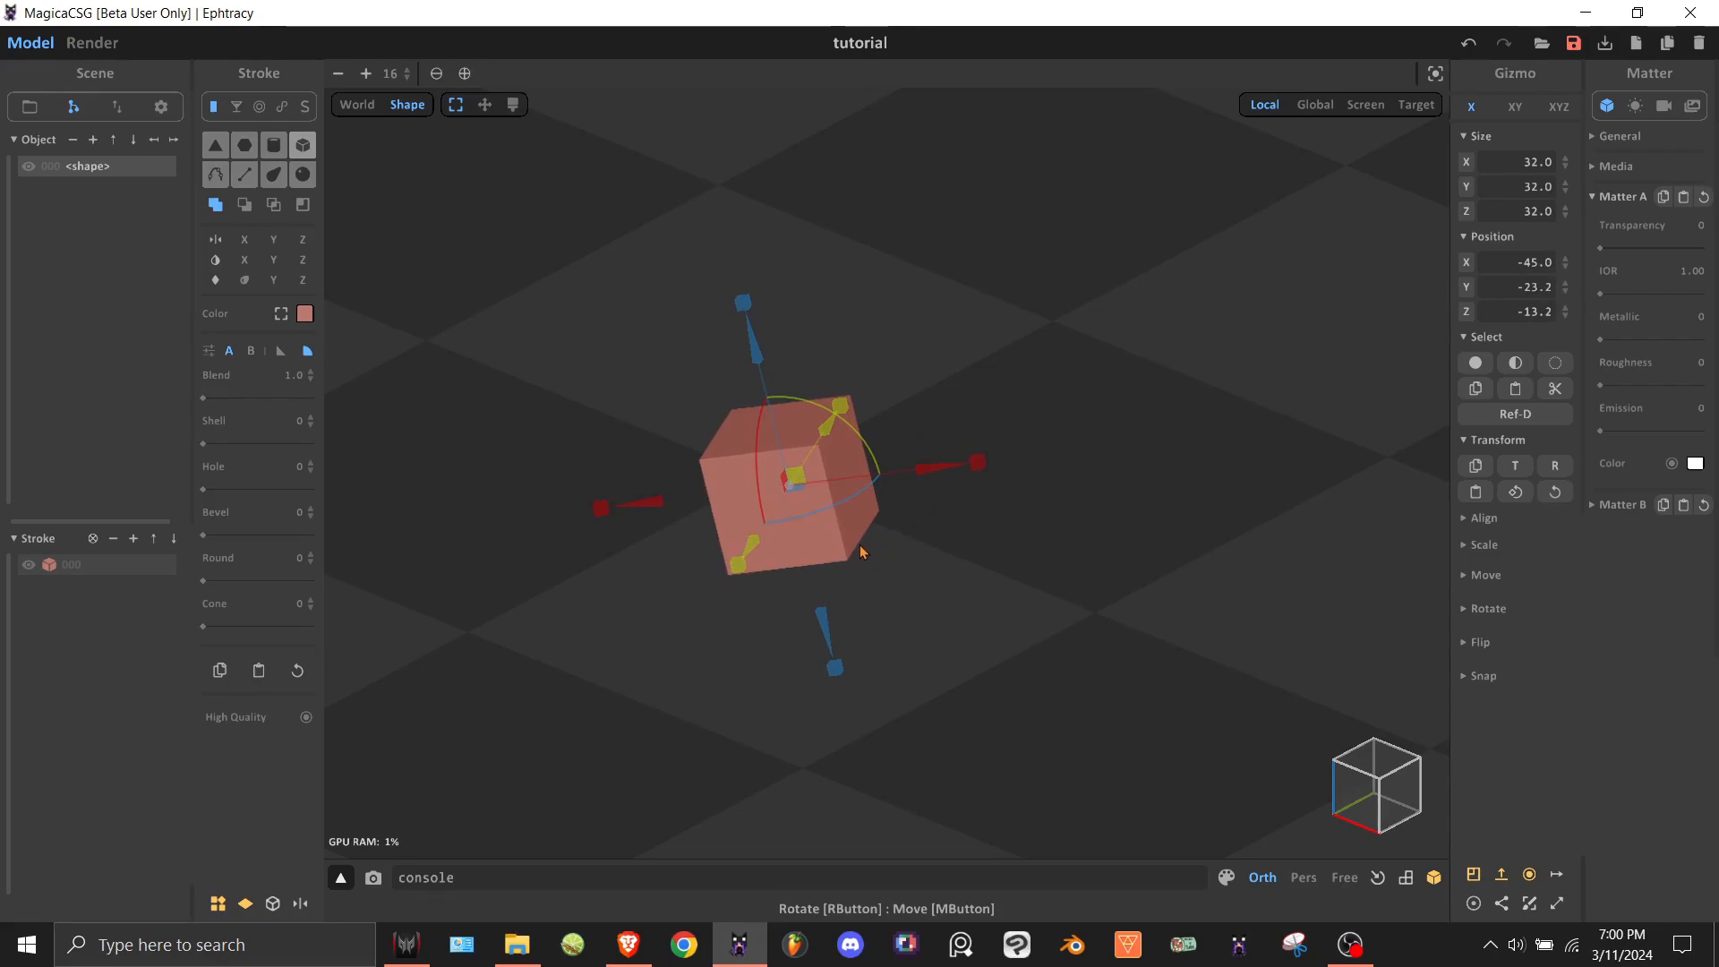
left_click_drag(810, 407, 862, 420)
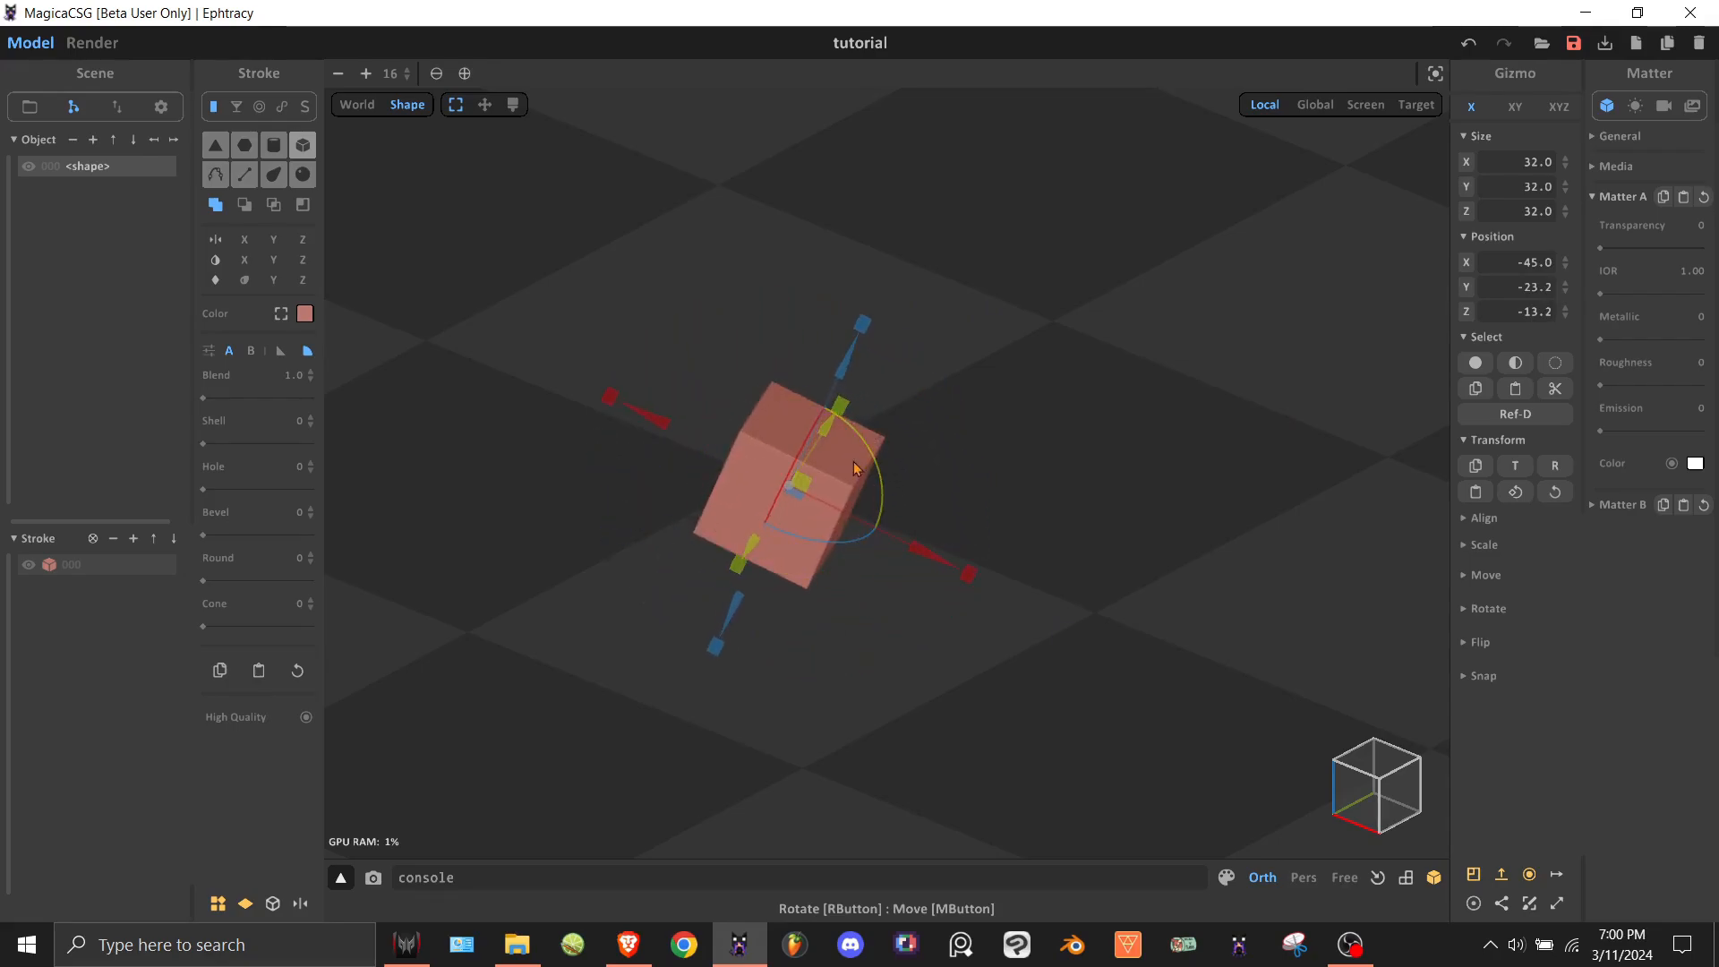
left_click_drag(799, 484, 770, 512)
right_click_drag(972, 493, 830, 471)
mouse_move(830, 477)
left_mouse_down()
mouse_move(869, 583)
mouse_move(819, 468)
mouse_move(848, 502)
left_mouse_up()
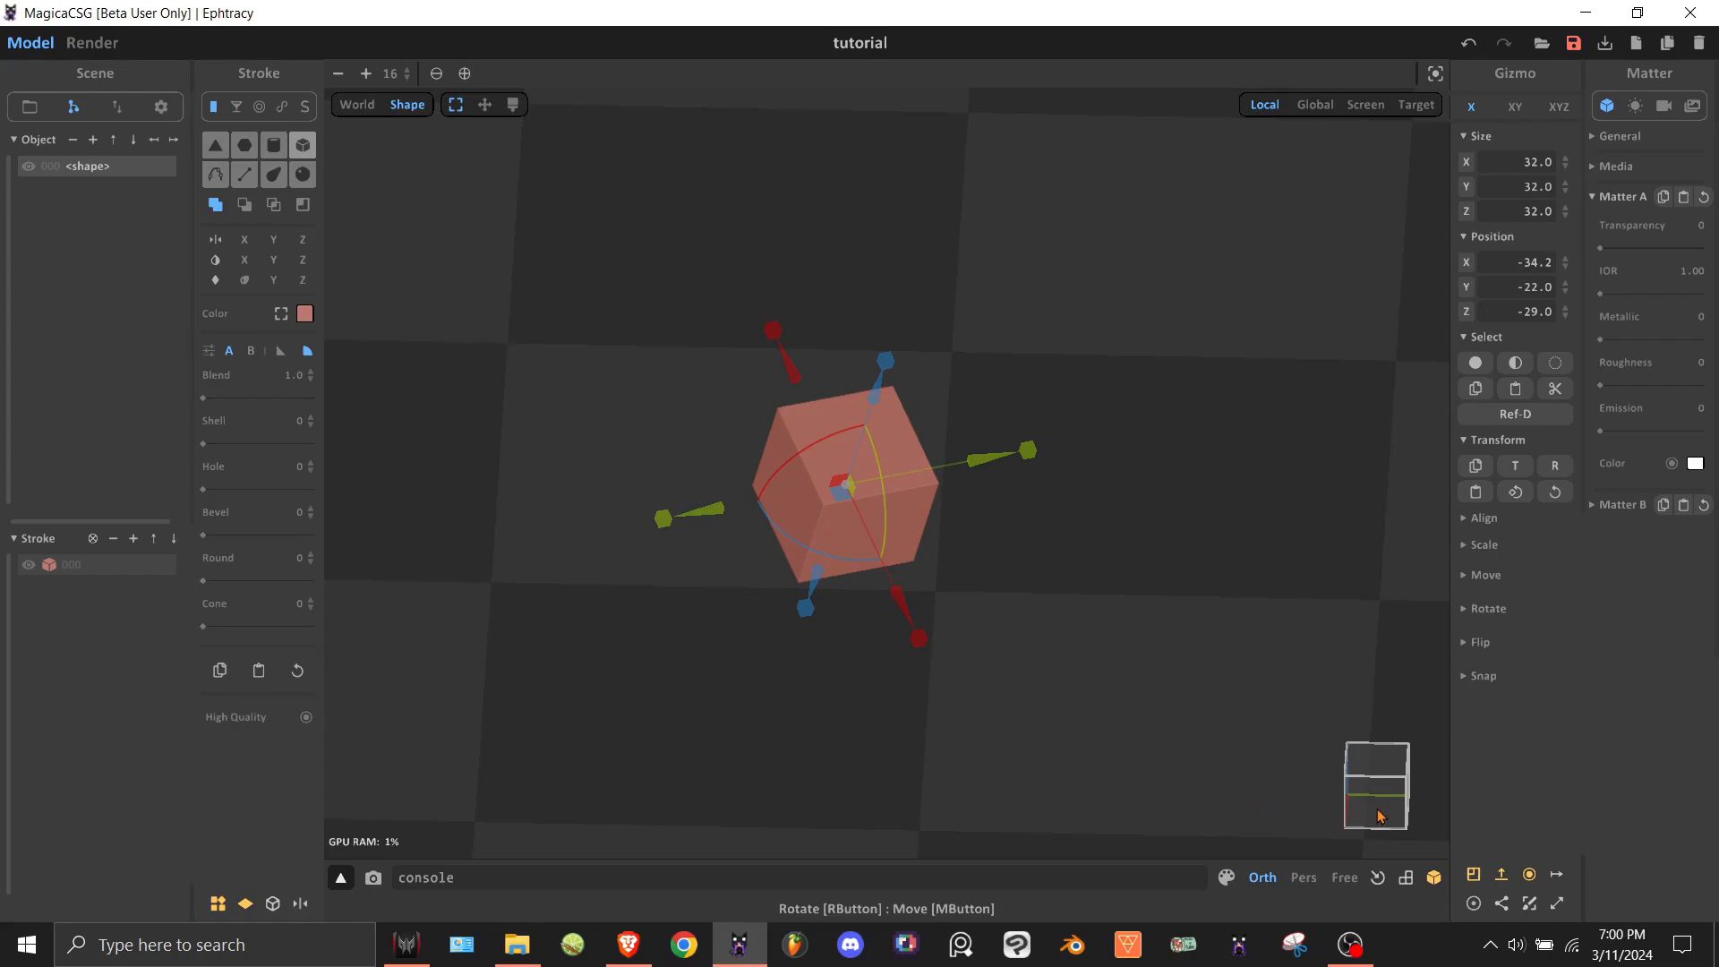
View the cube from face, edge and corner directions with the orientation cube.
left_click_drag(1379, 817, 1432, 733)
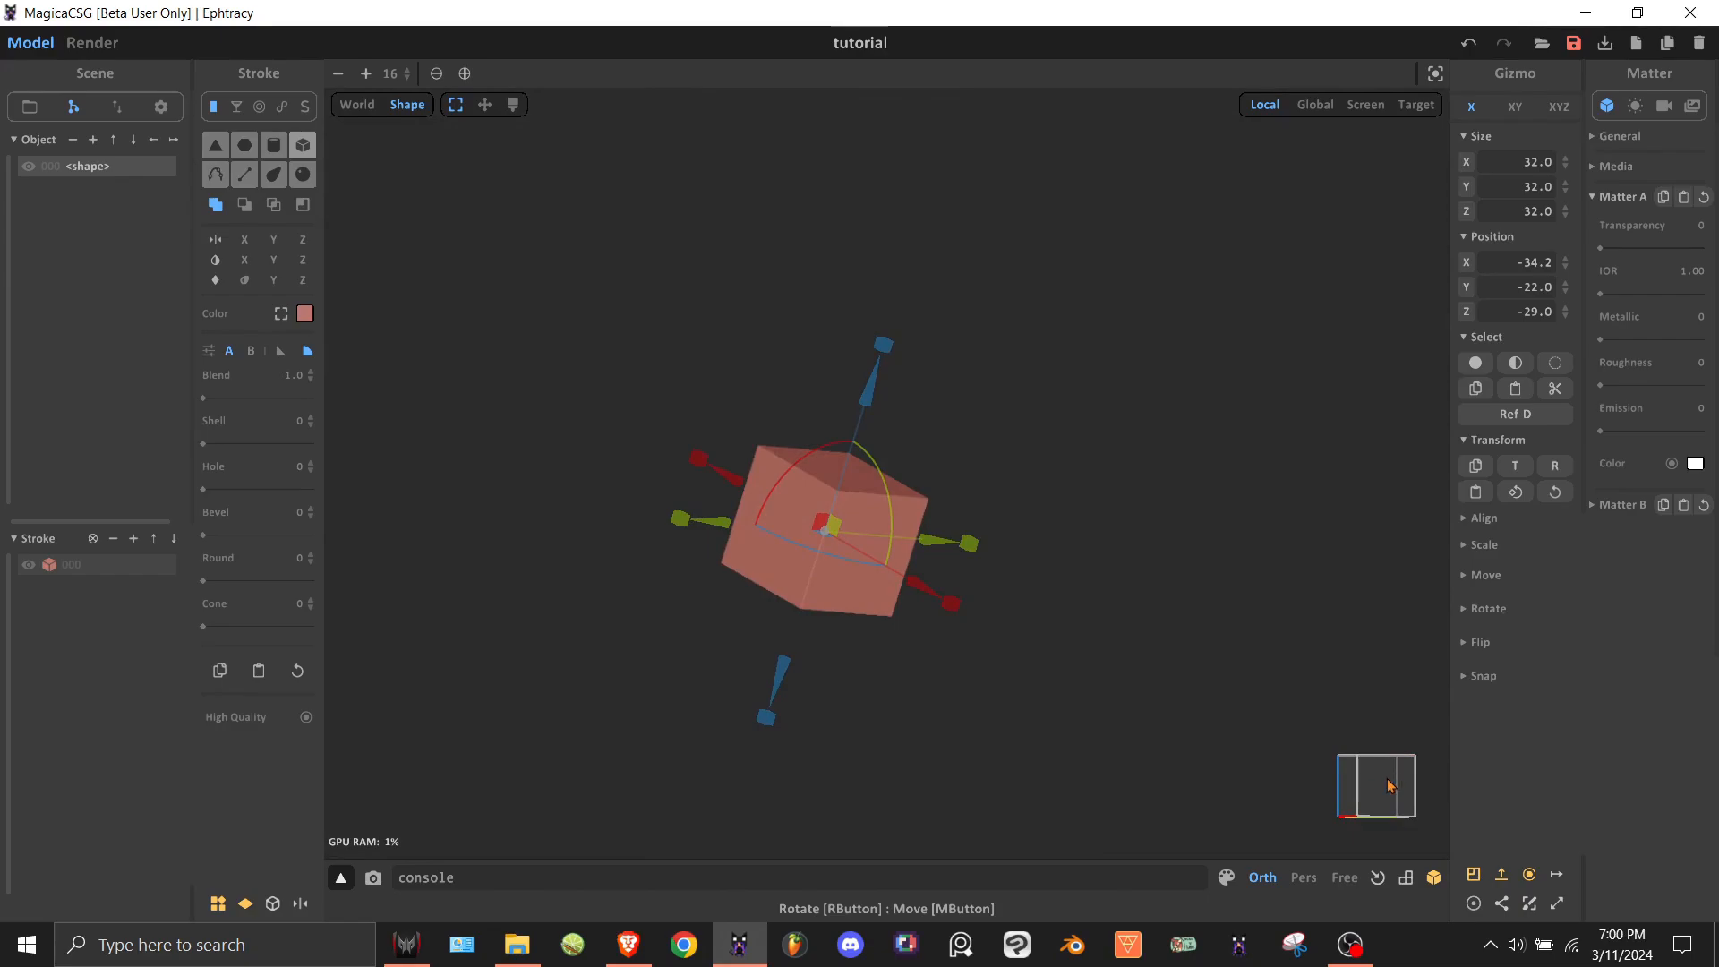
left_click(1389, 787)
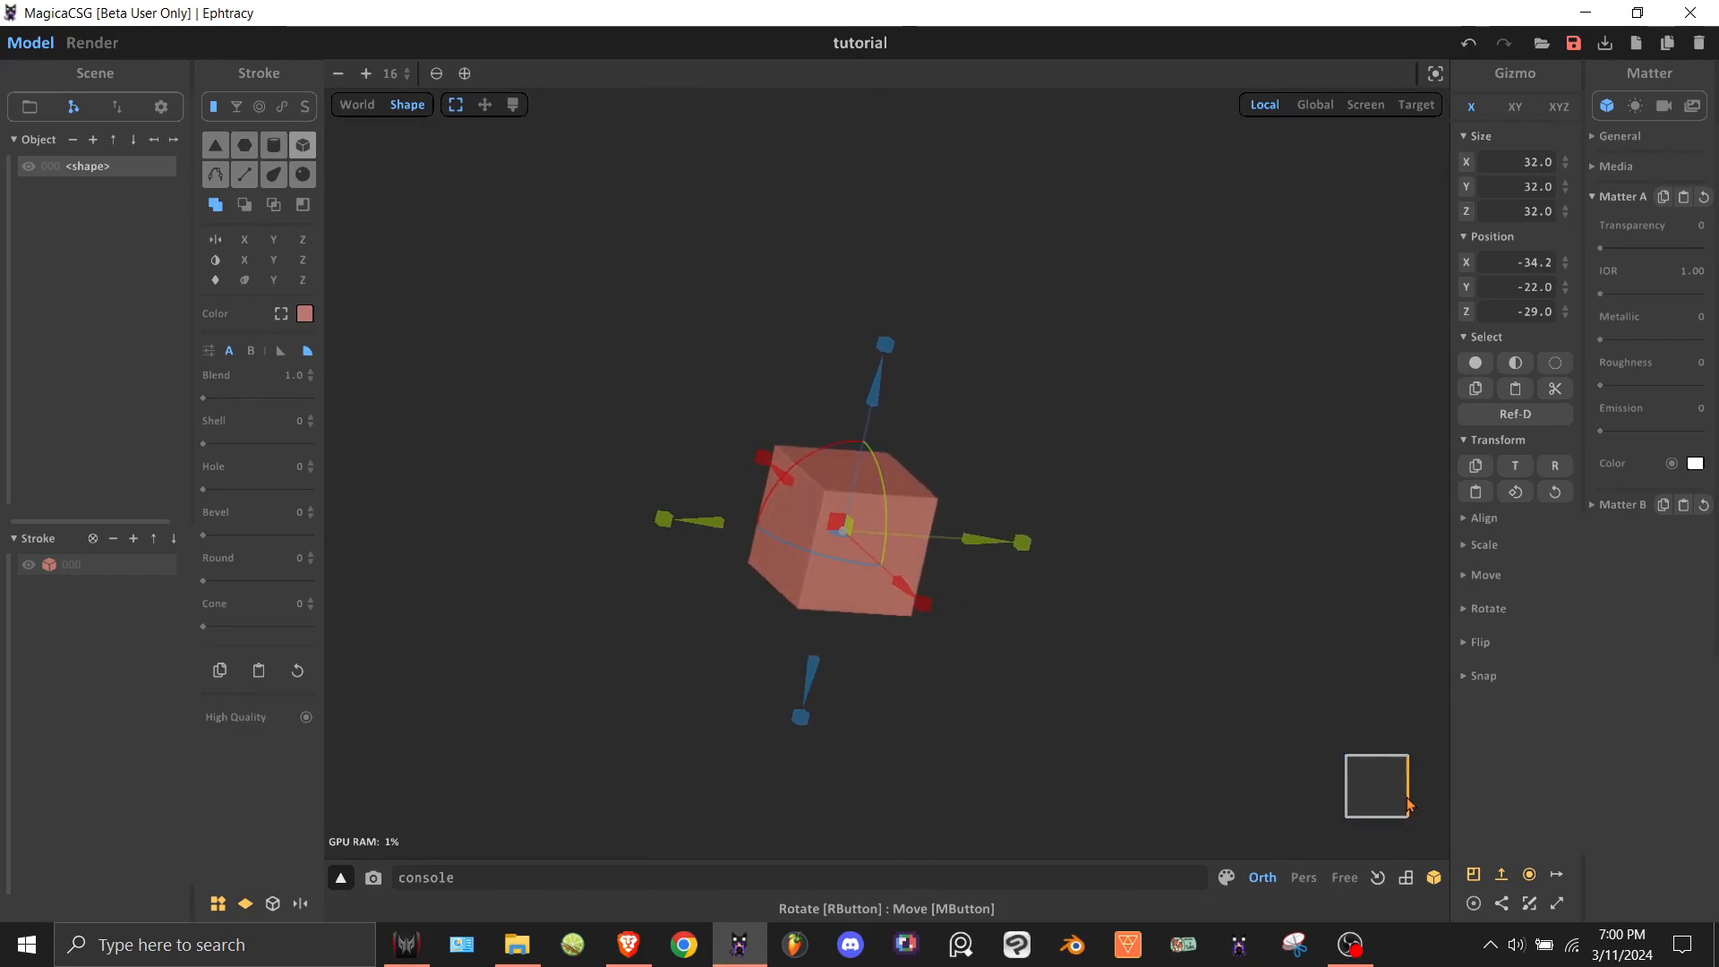
left_click(1406, 792)
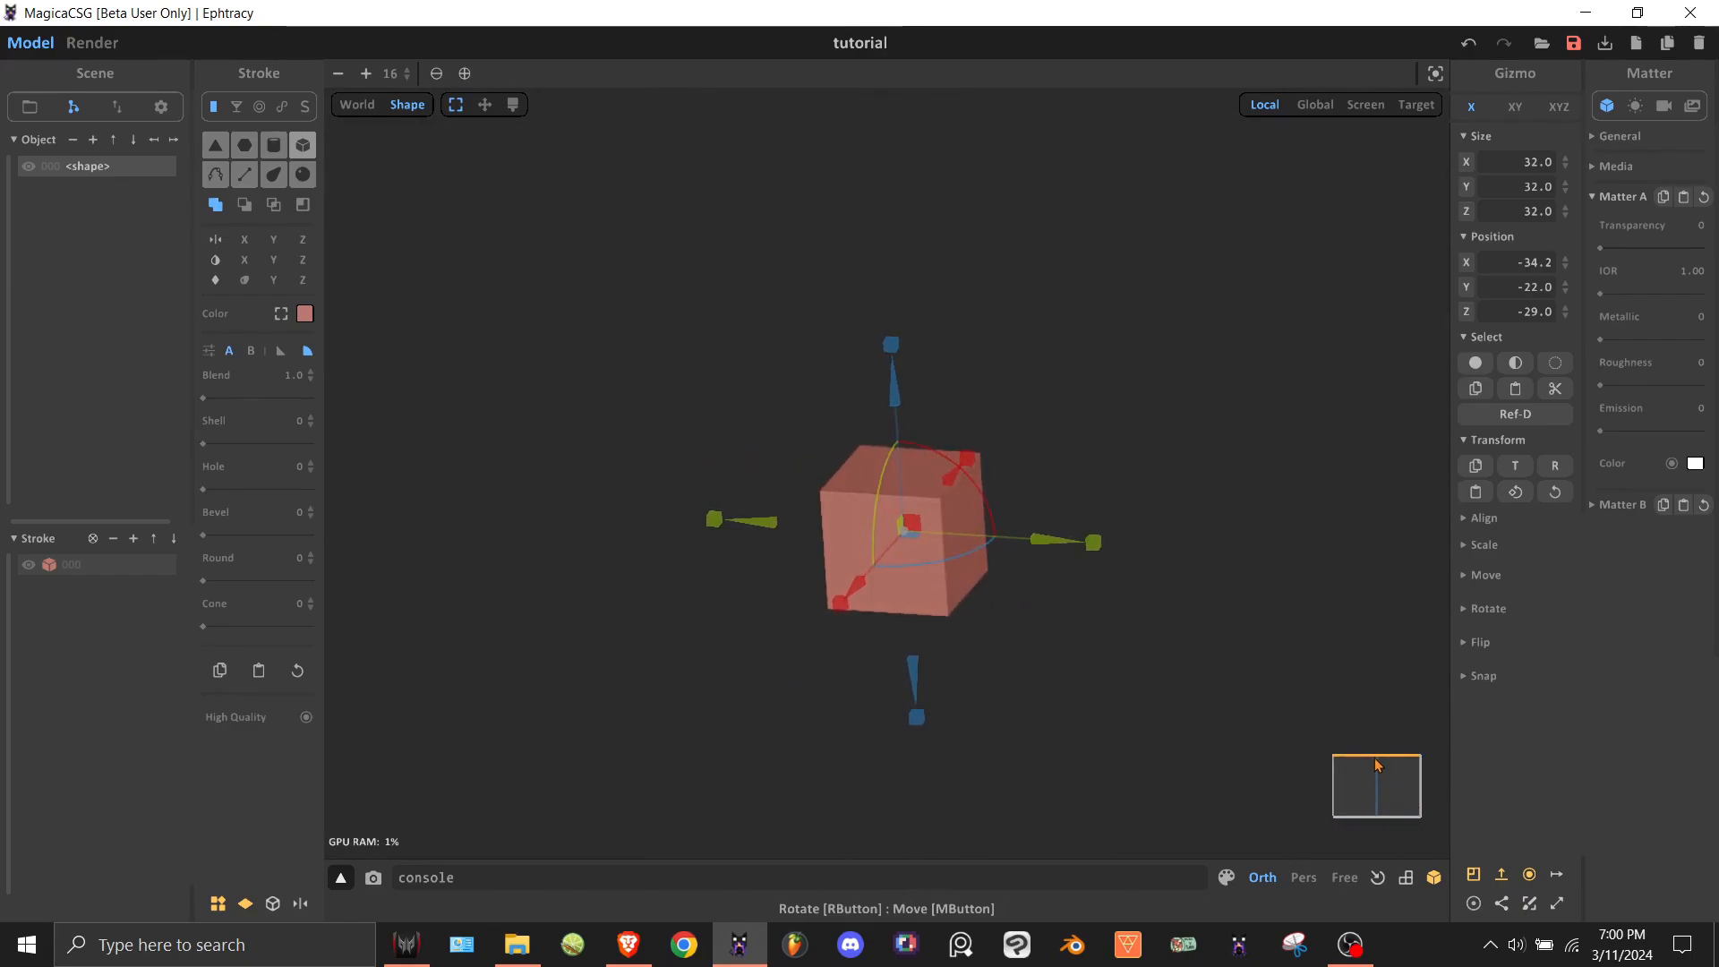
left_click(1376, 765)
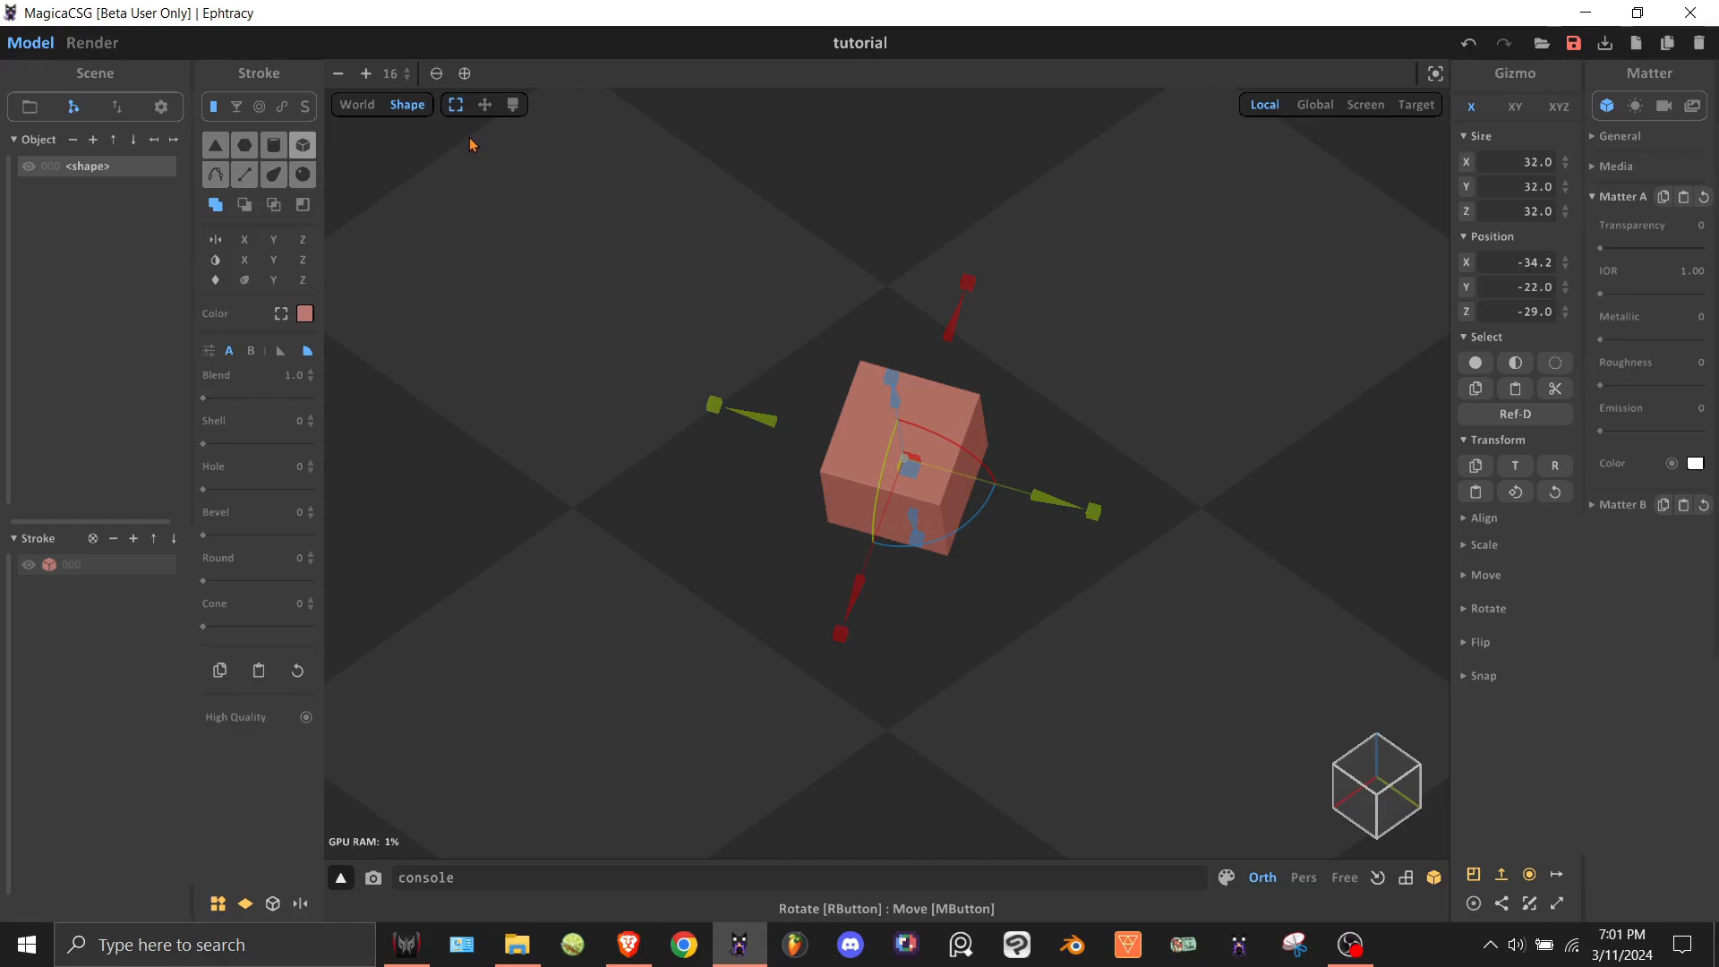
Box-select the cube and deselect it, and with Free Move shift it to about X -178.5, Y -222.0, Z -285.6.
left_click(684, 326)
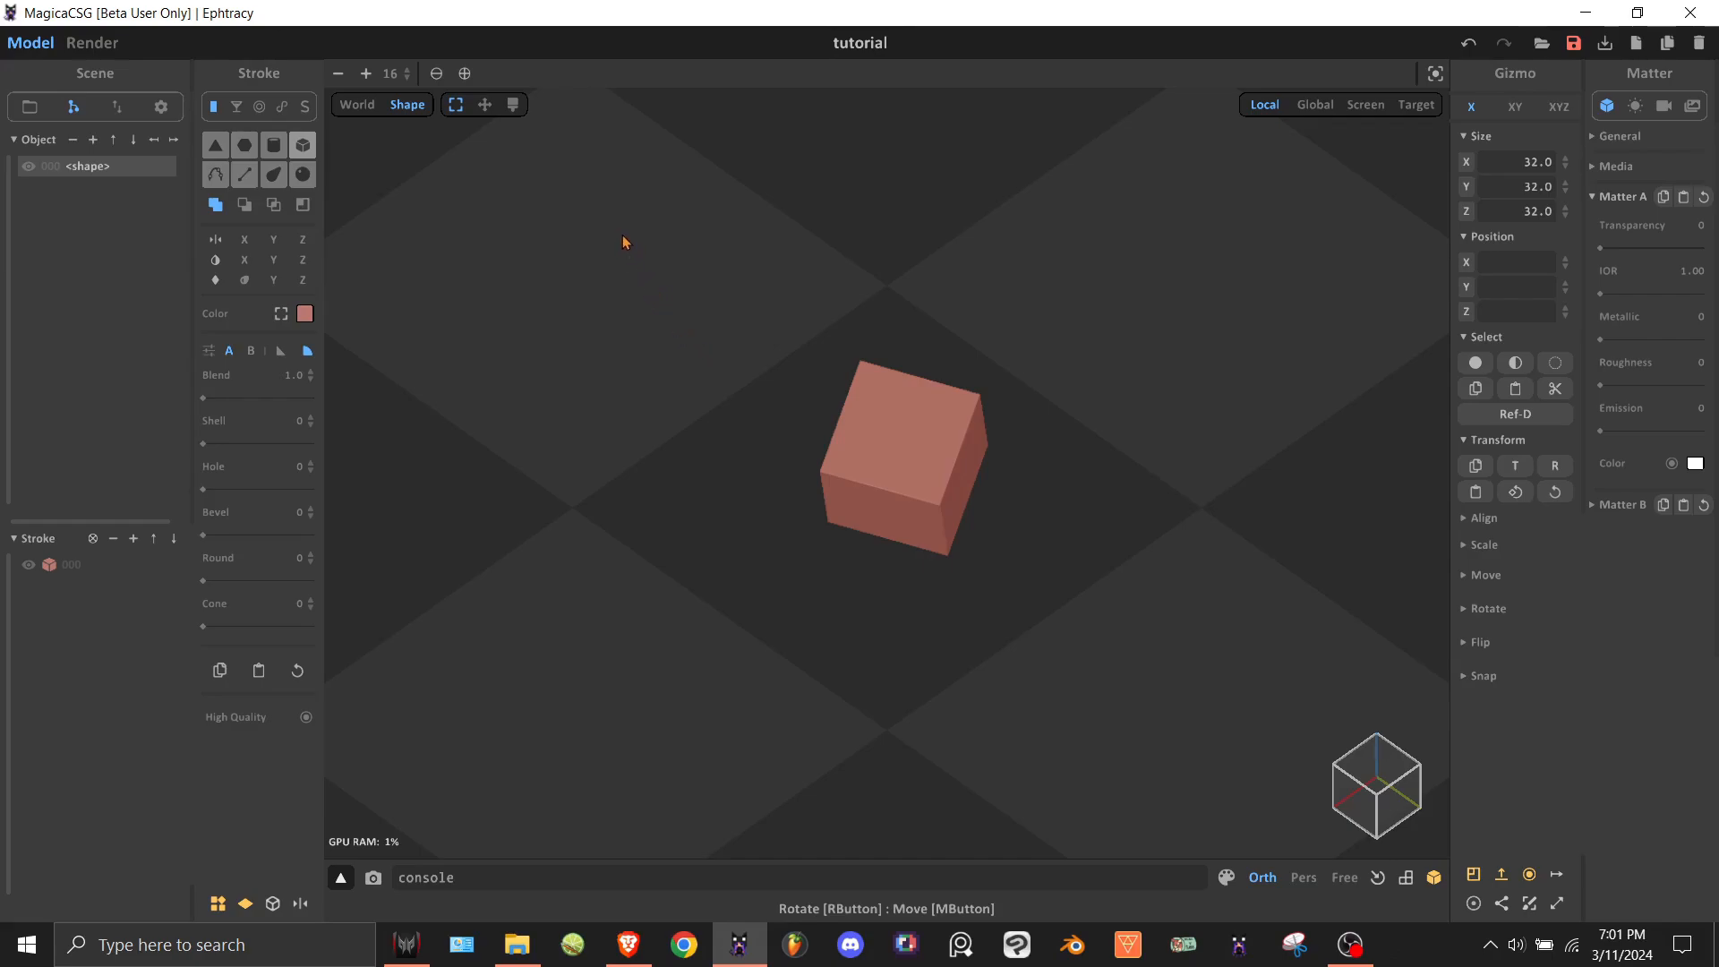
left_click_drag(624, 242, 1257, 760)
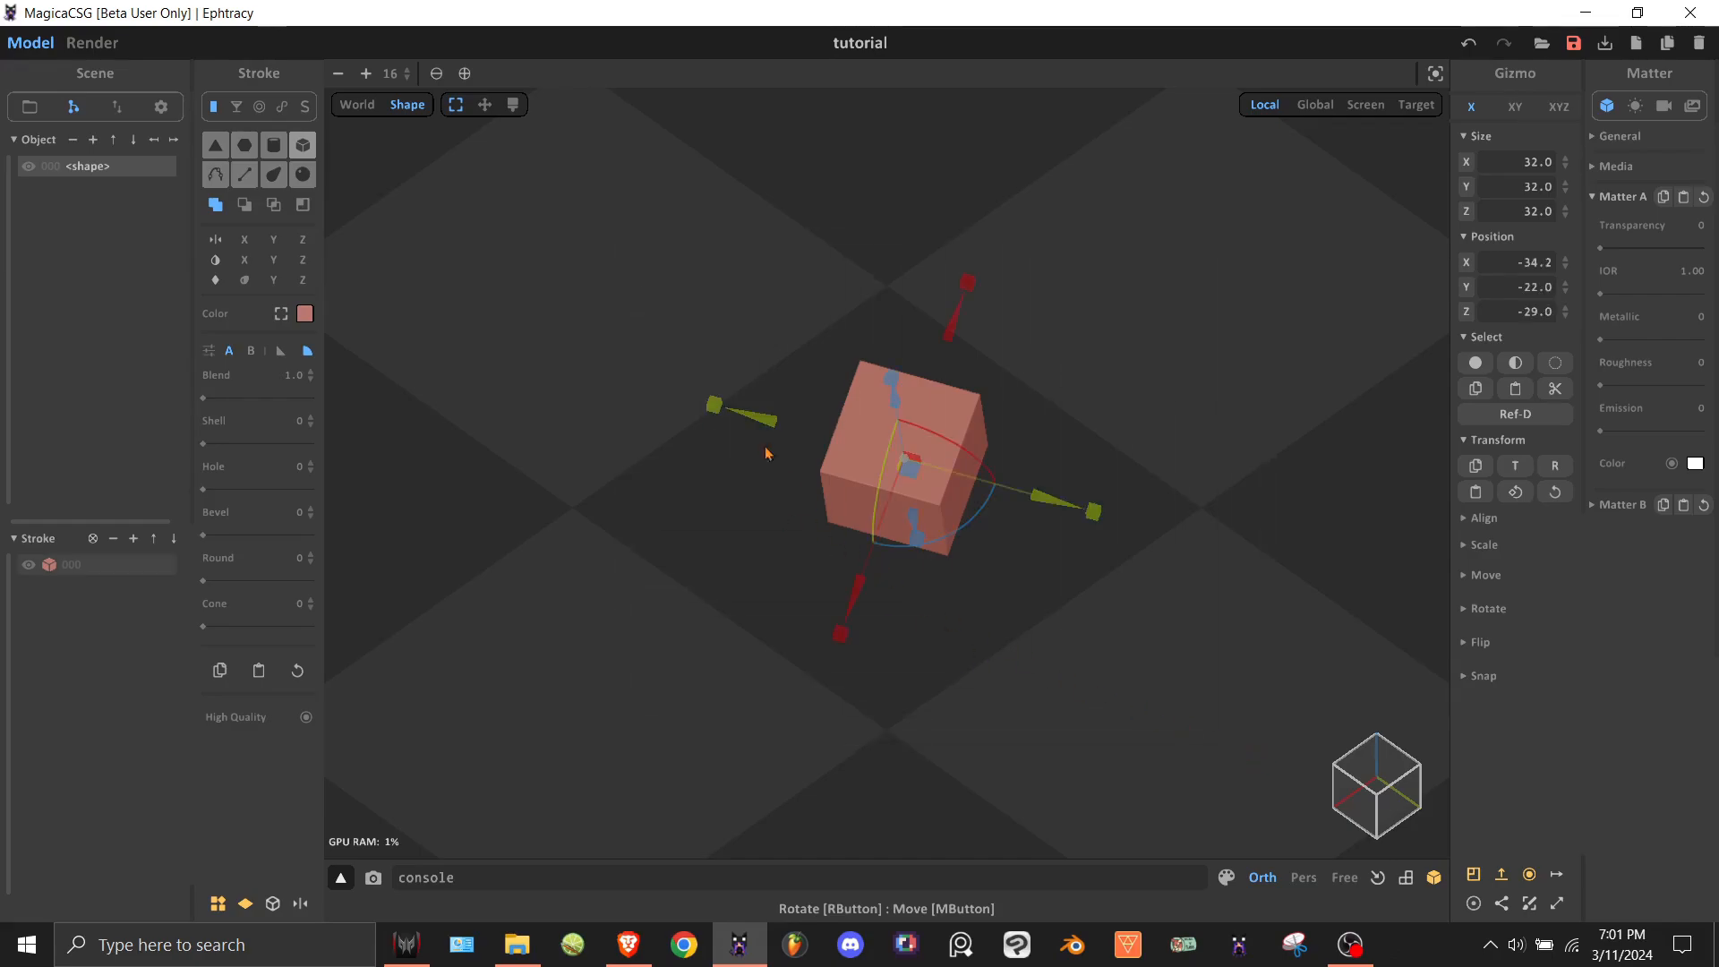
left_click(669, 316)
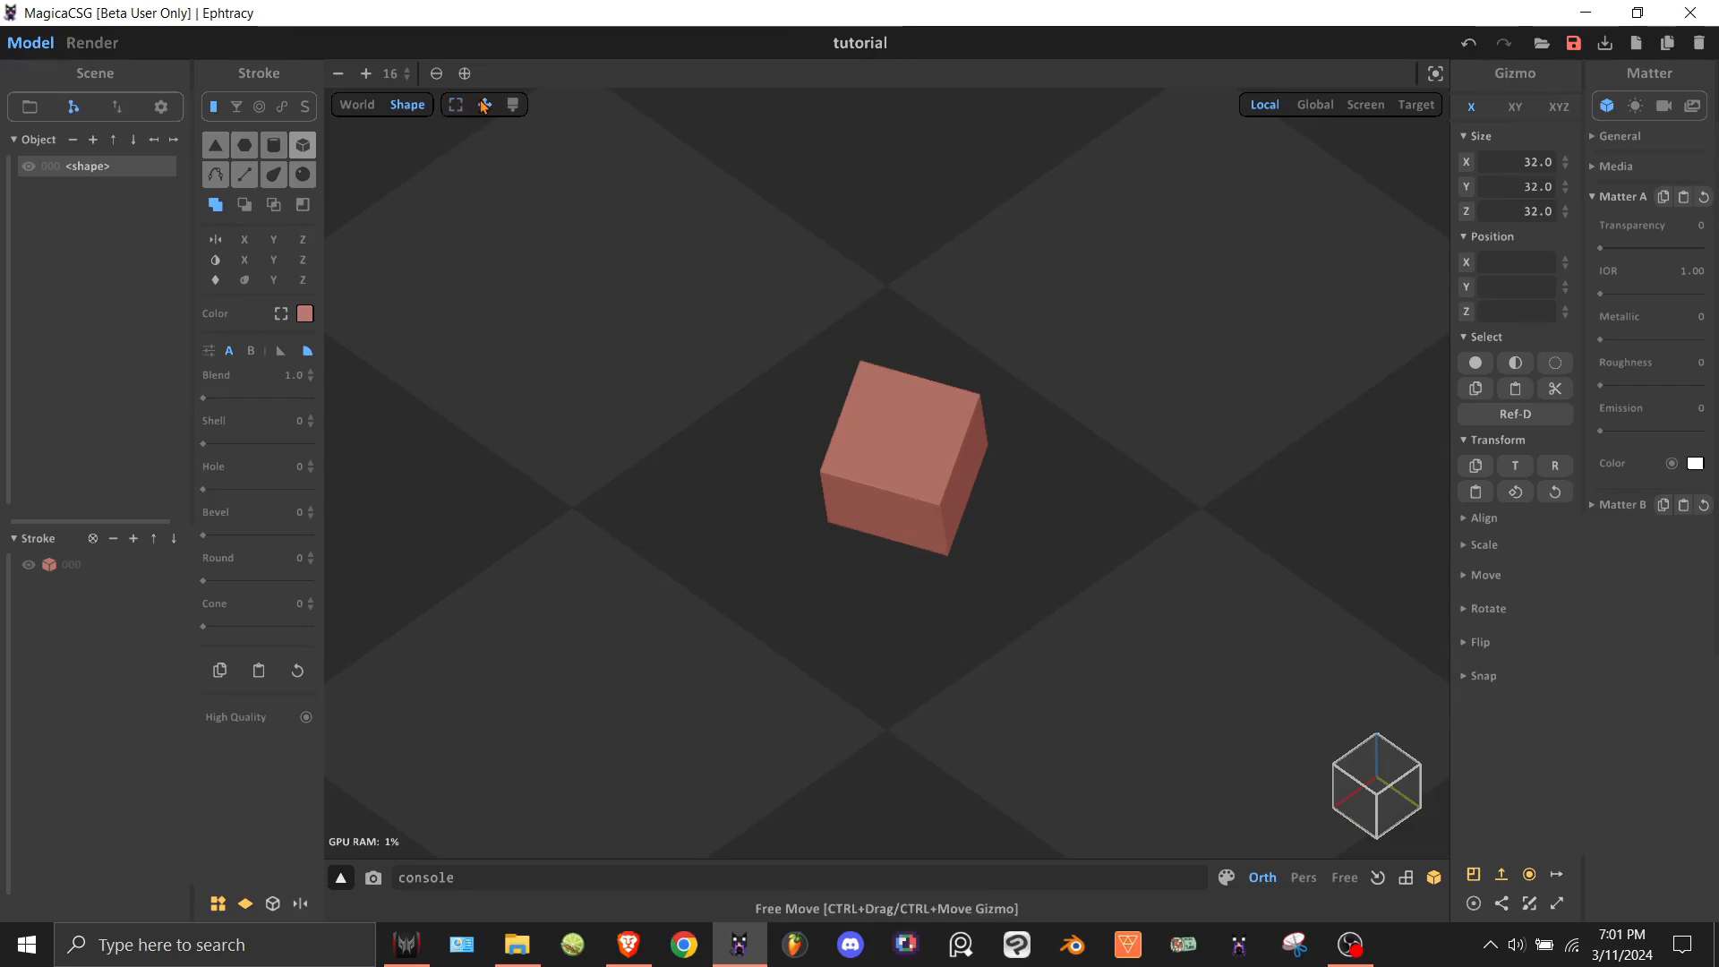
left_click(484, 106)
left_click_drag(937, 442, 822, 515)
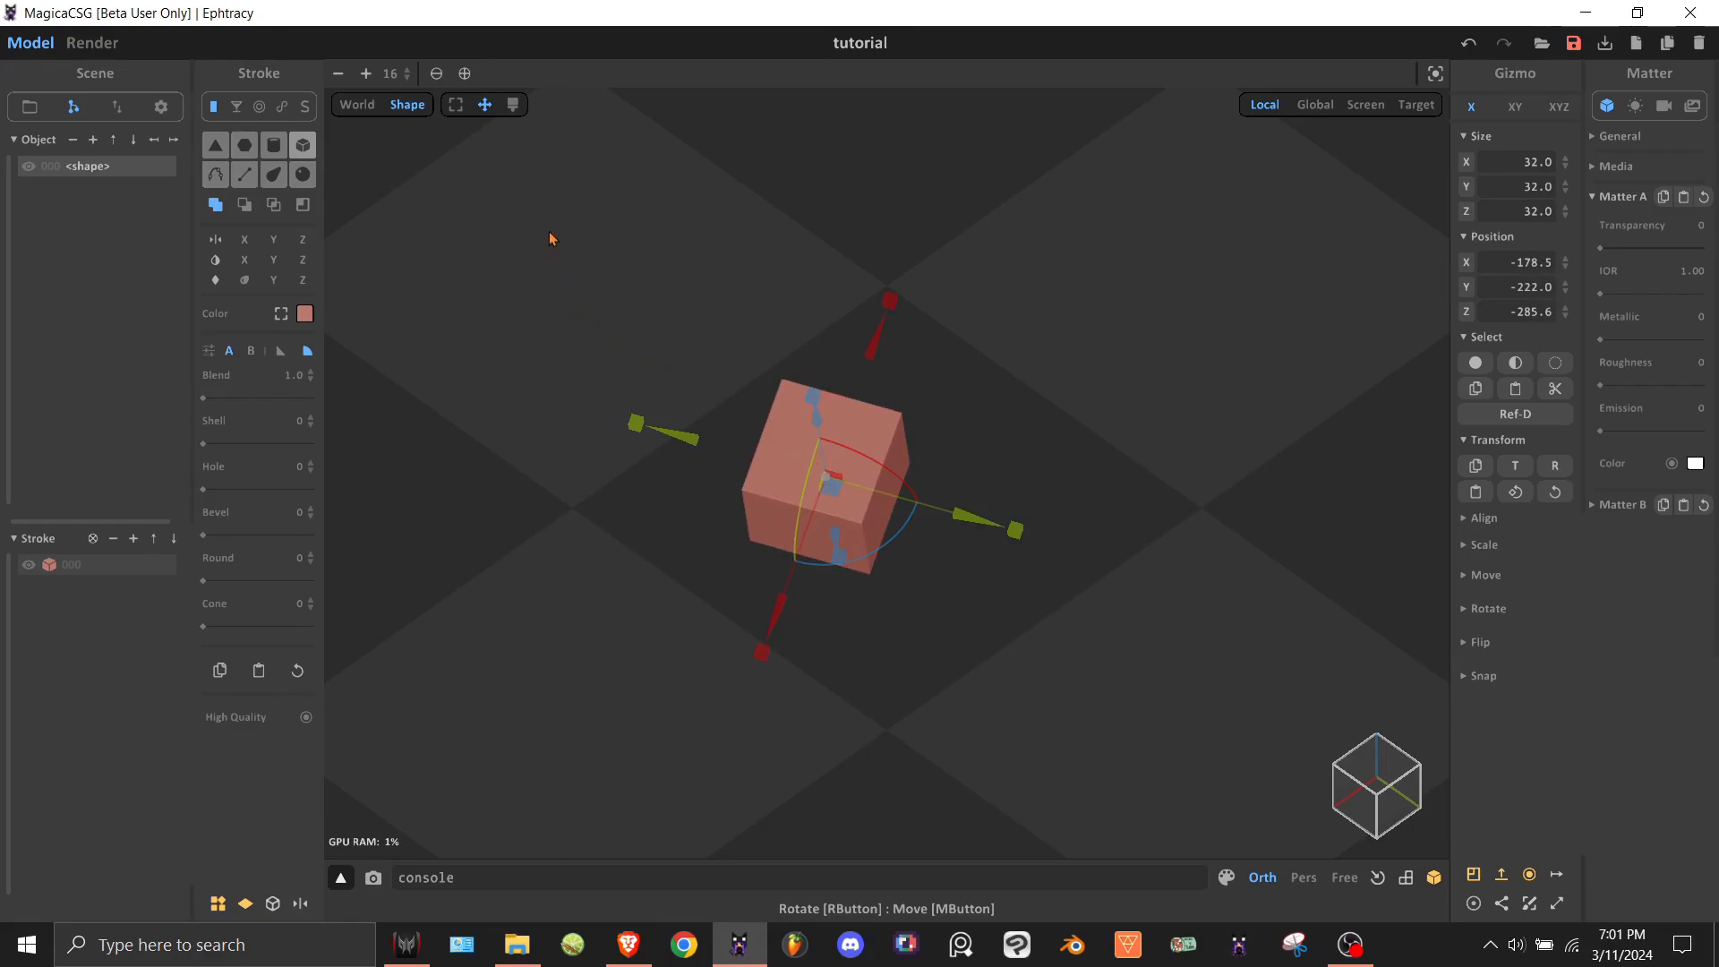
Place four more cubes around the existing cube with the Stroke tool.
left_click(513, 104)
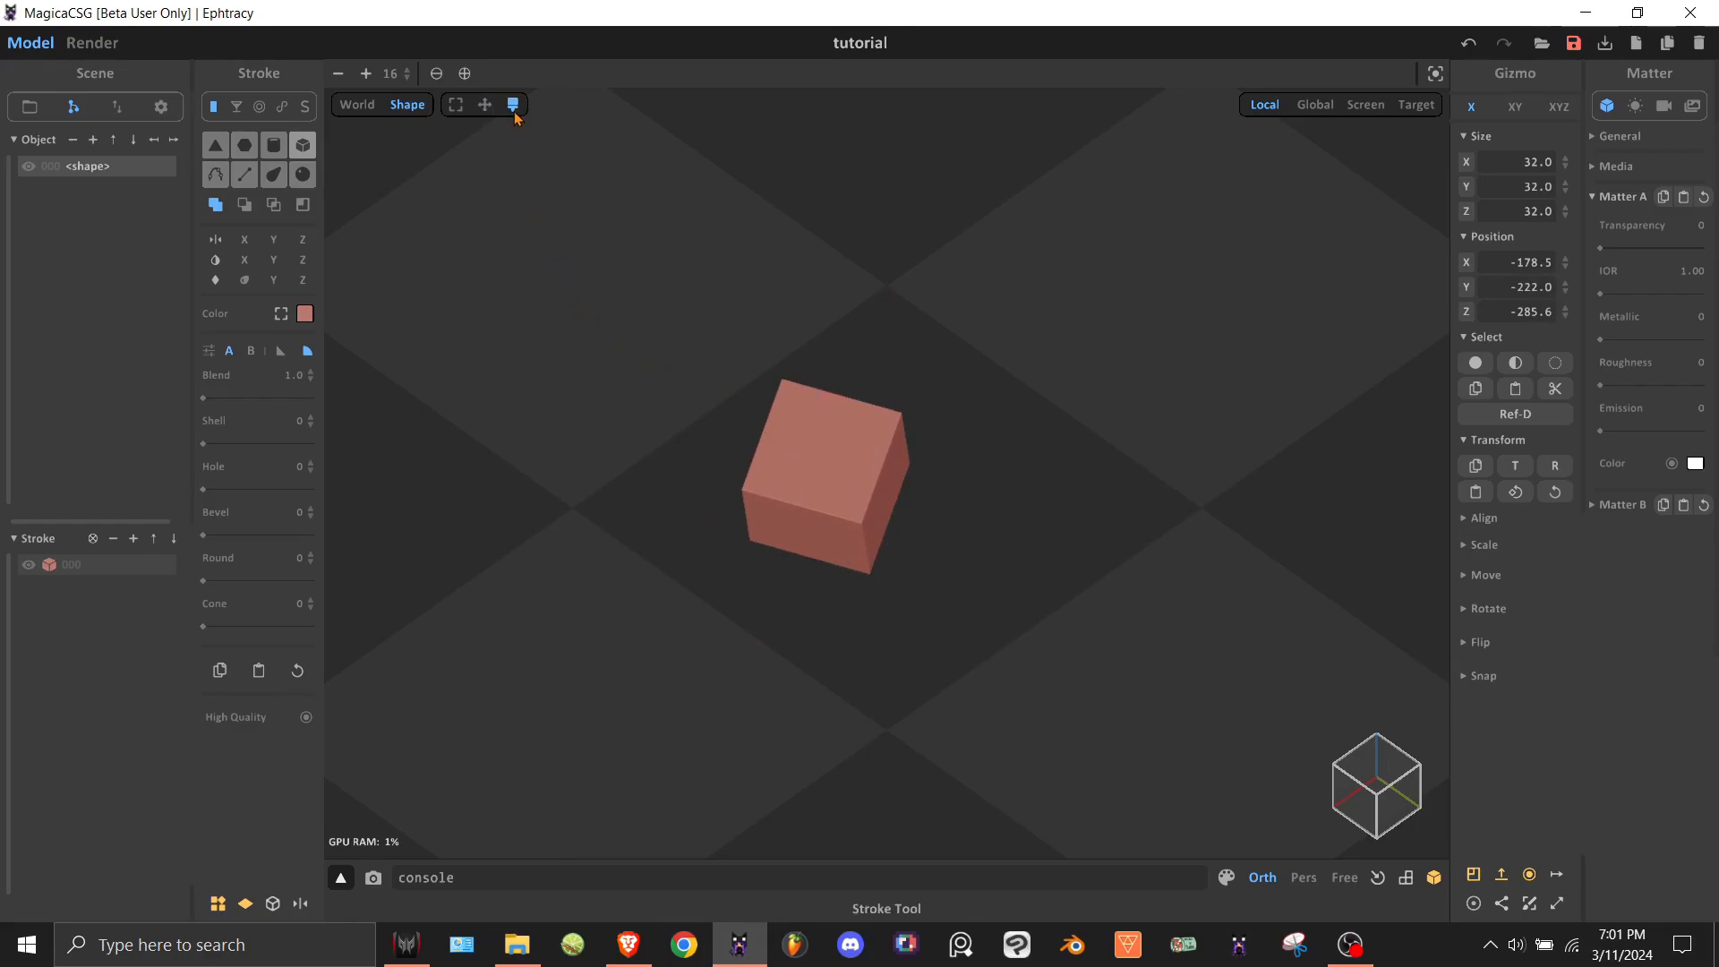
left_click(542, 352)
left_click(1090, 236)
left_click(1109, 629)
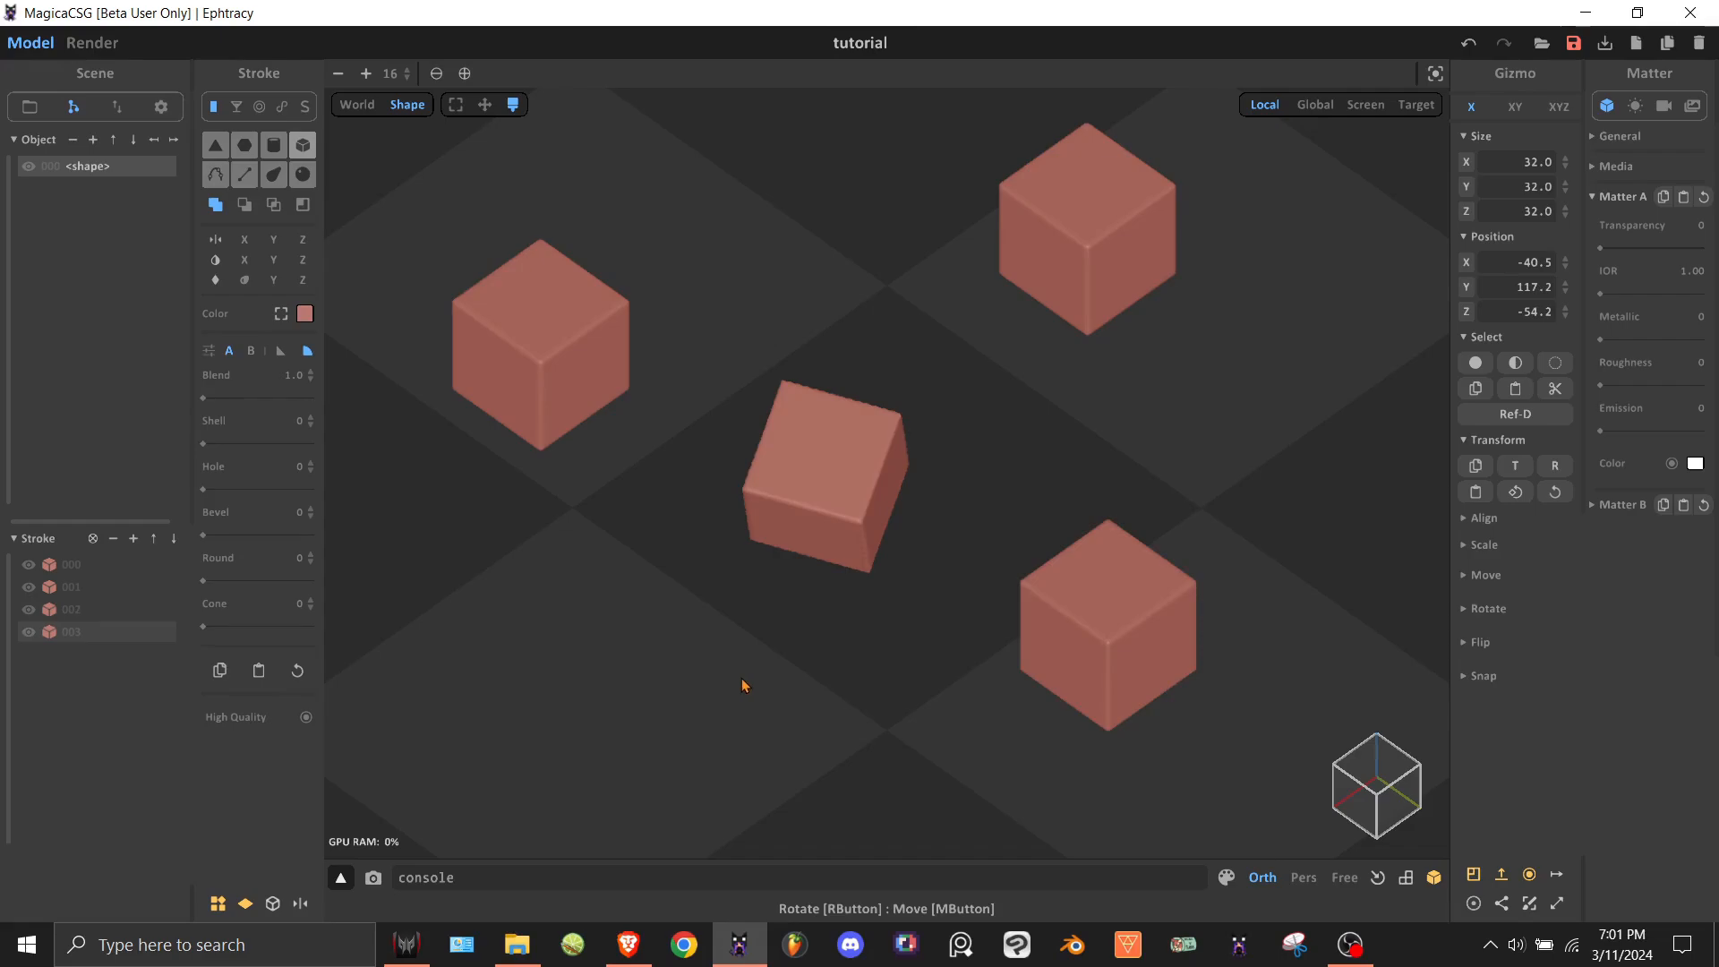
left_click(737, 683)
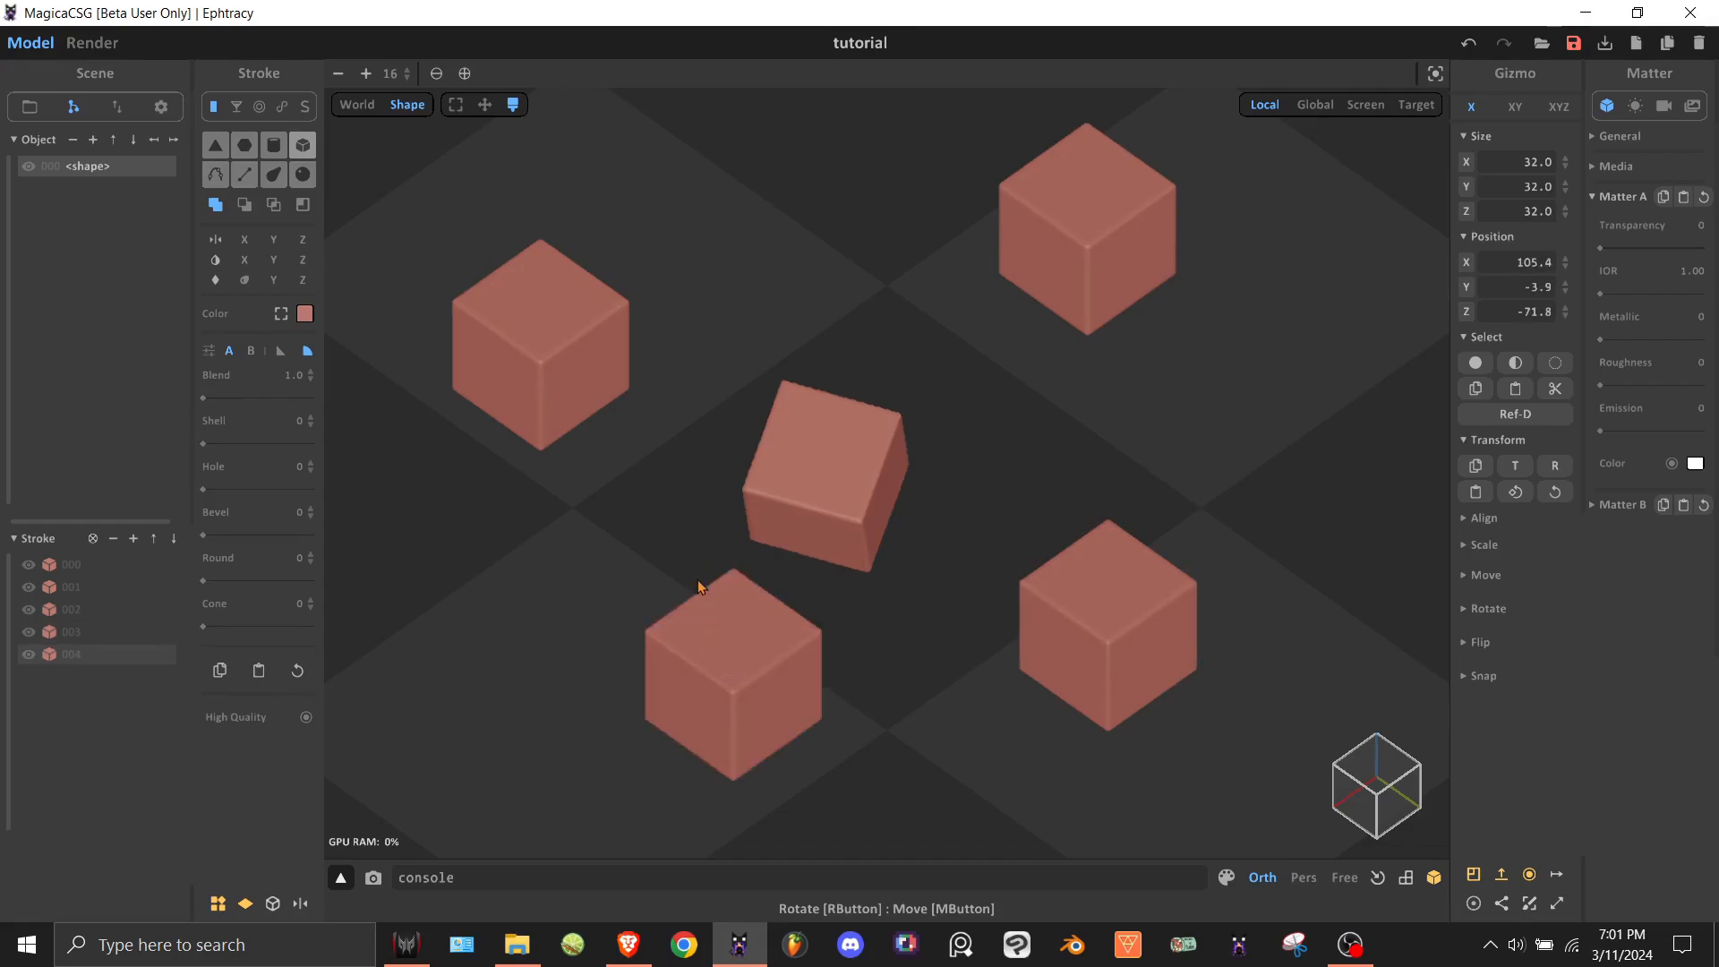
Replace the newest cube with an added stroke and place another cube at about X 102.4, Y -123.8, Z 69.3.
left_click(335, 77)
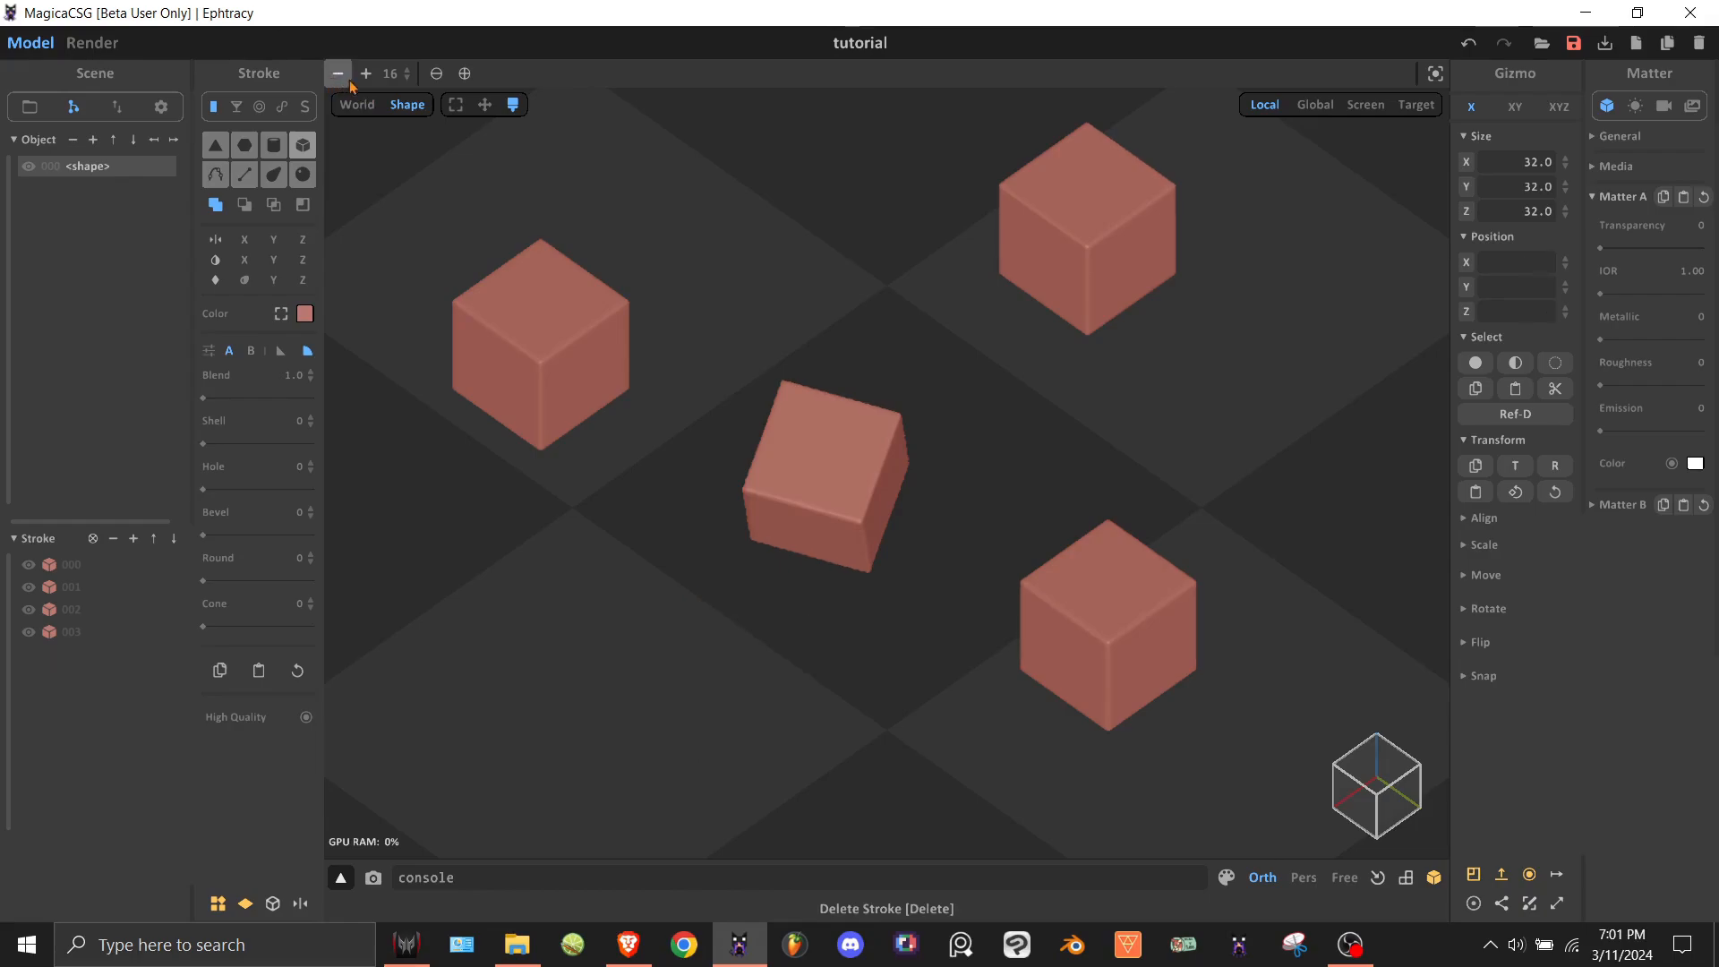
left_click(365, 74)
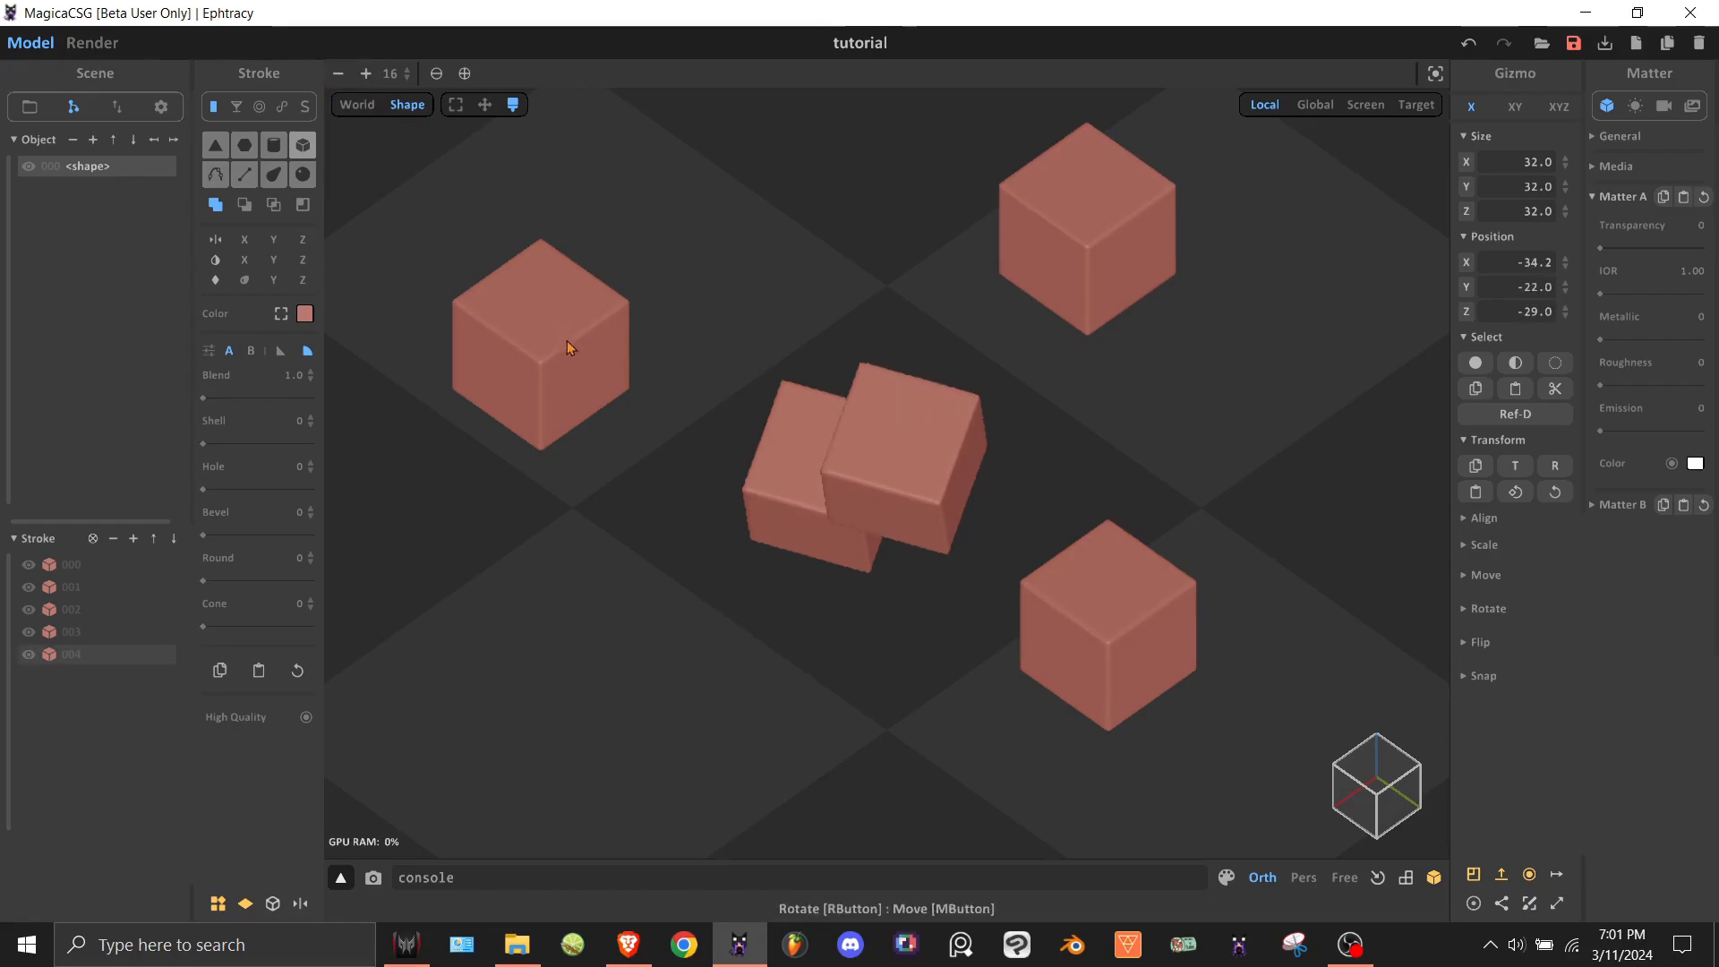
left_click(530, 294)
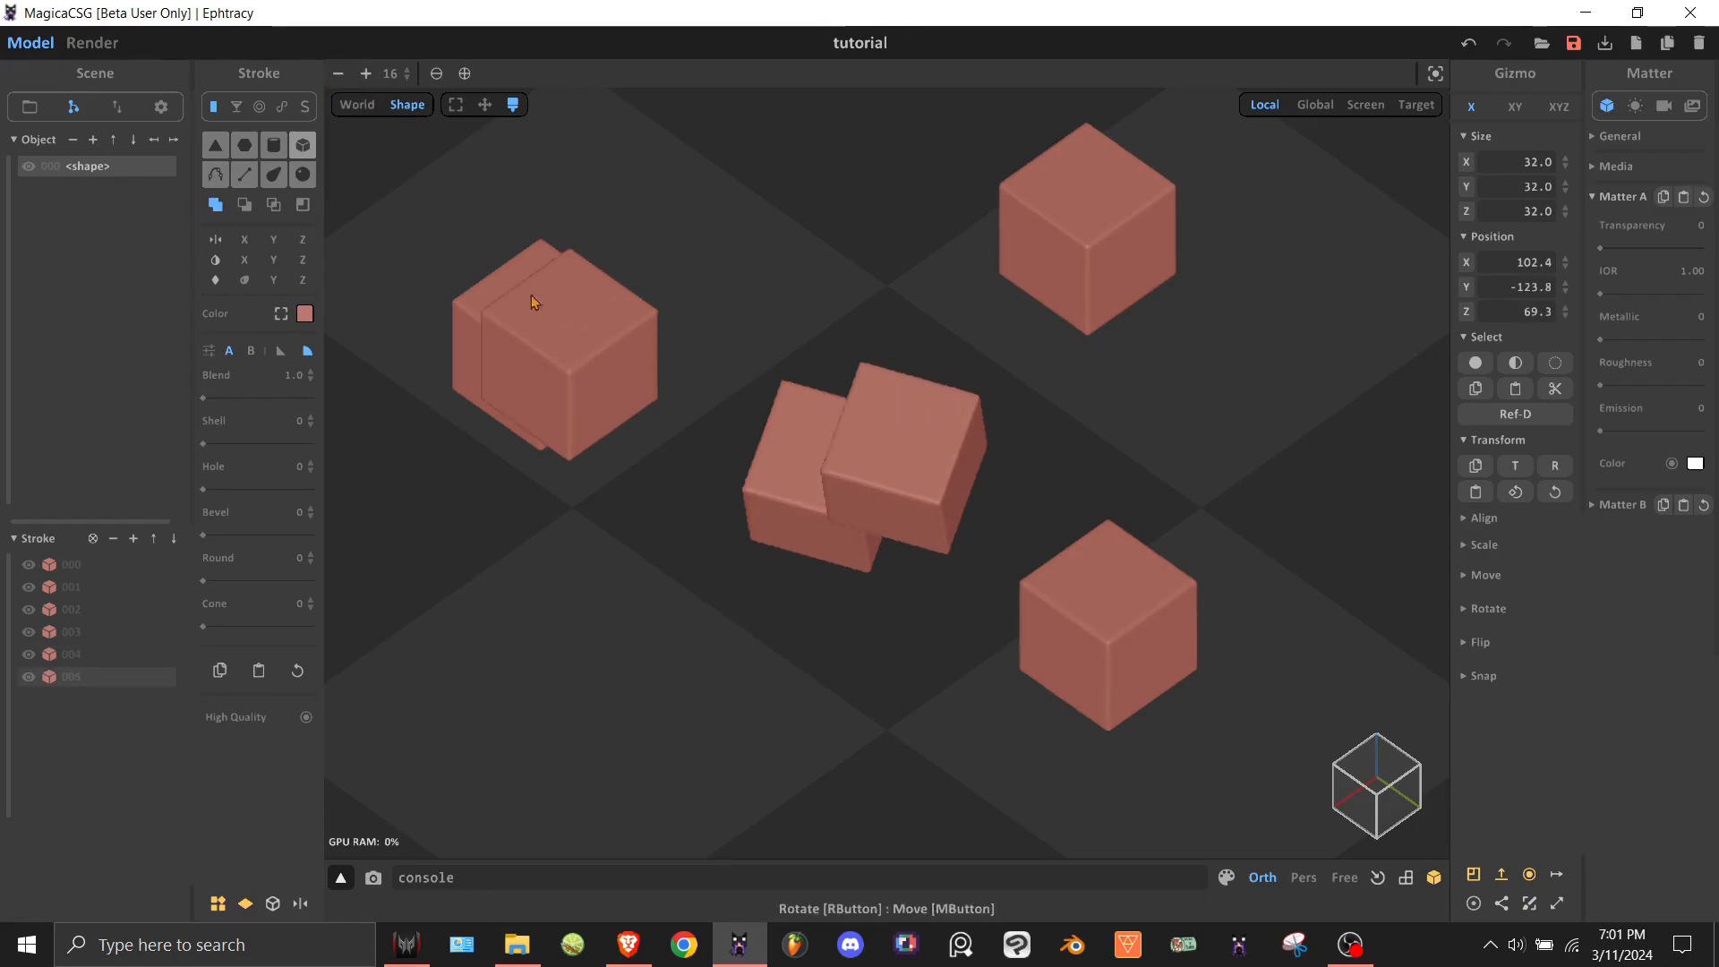
Array the selected cube into a long row of 16 copies along the world Y direction.
left_click(456, 106)
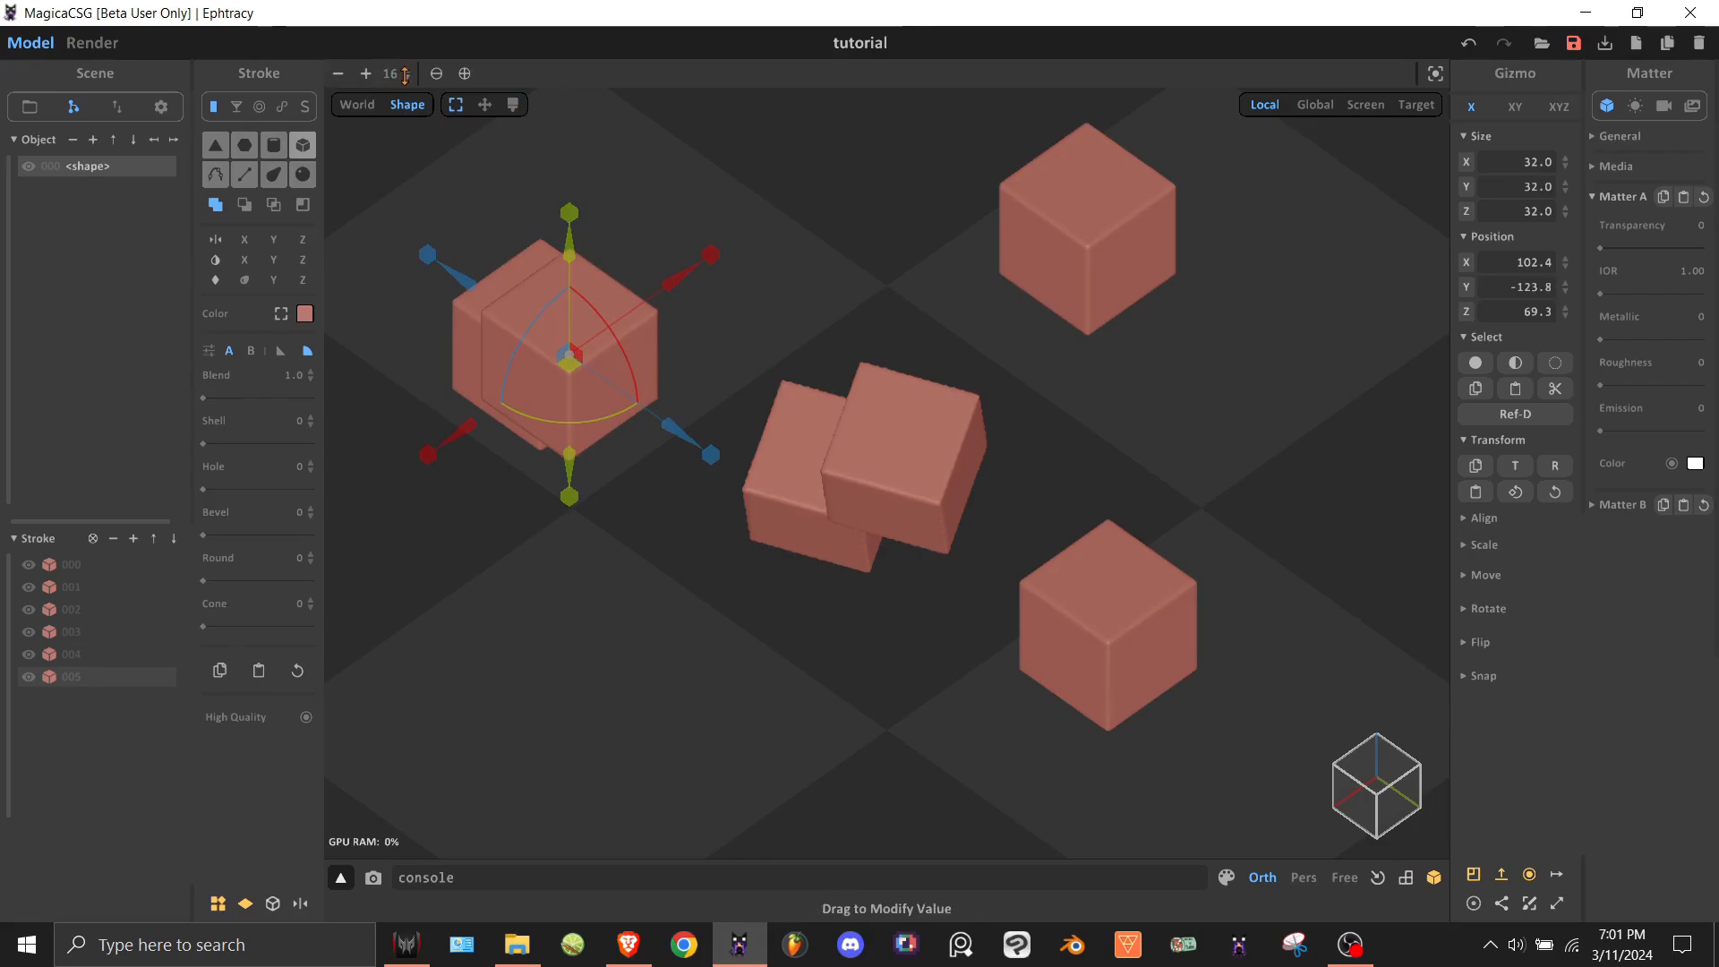
scroll(638, 451, "down", 3)
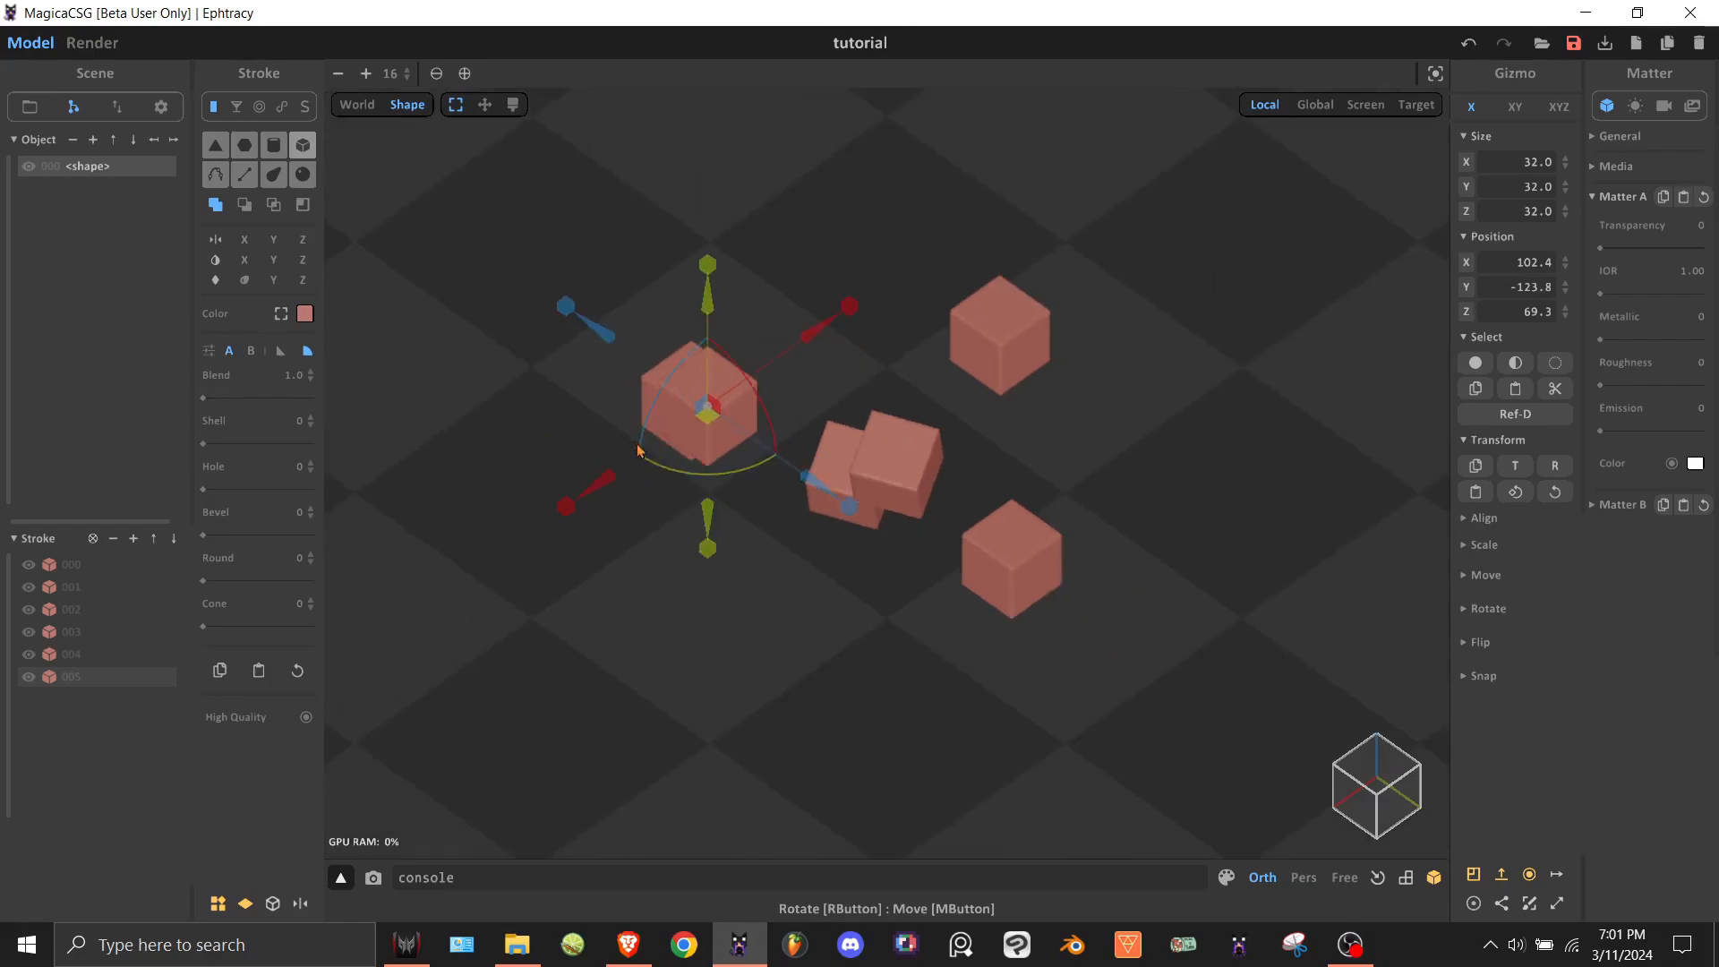
scroll(638, 450, "down", 3)
right_click_drag(870, 658, 970, 664)
scroll(958, 575, "down", 2)
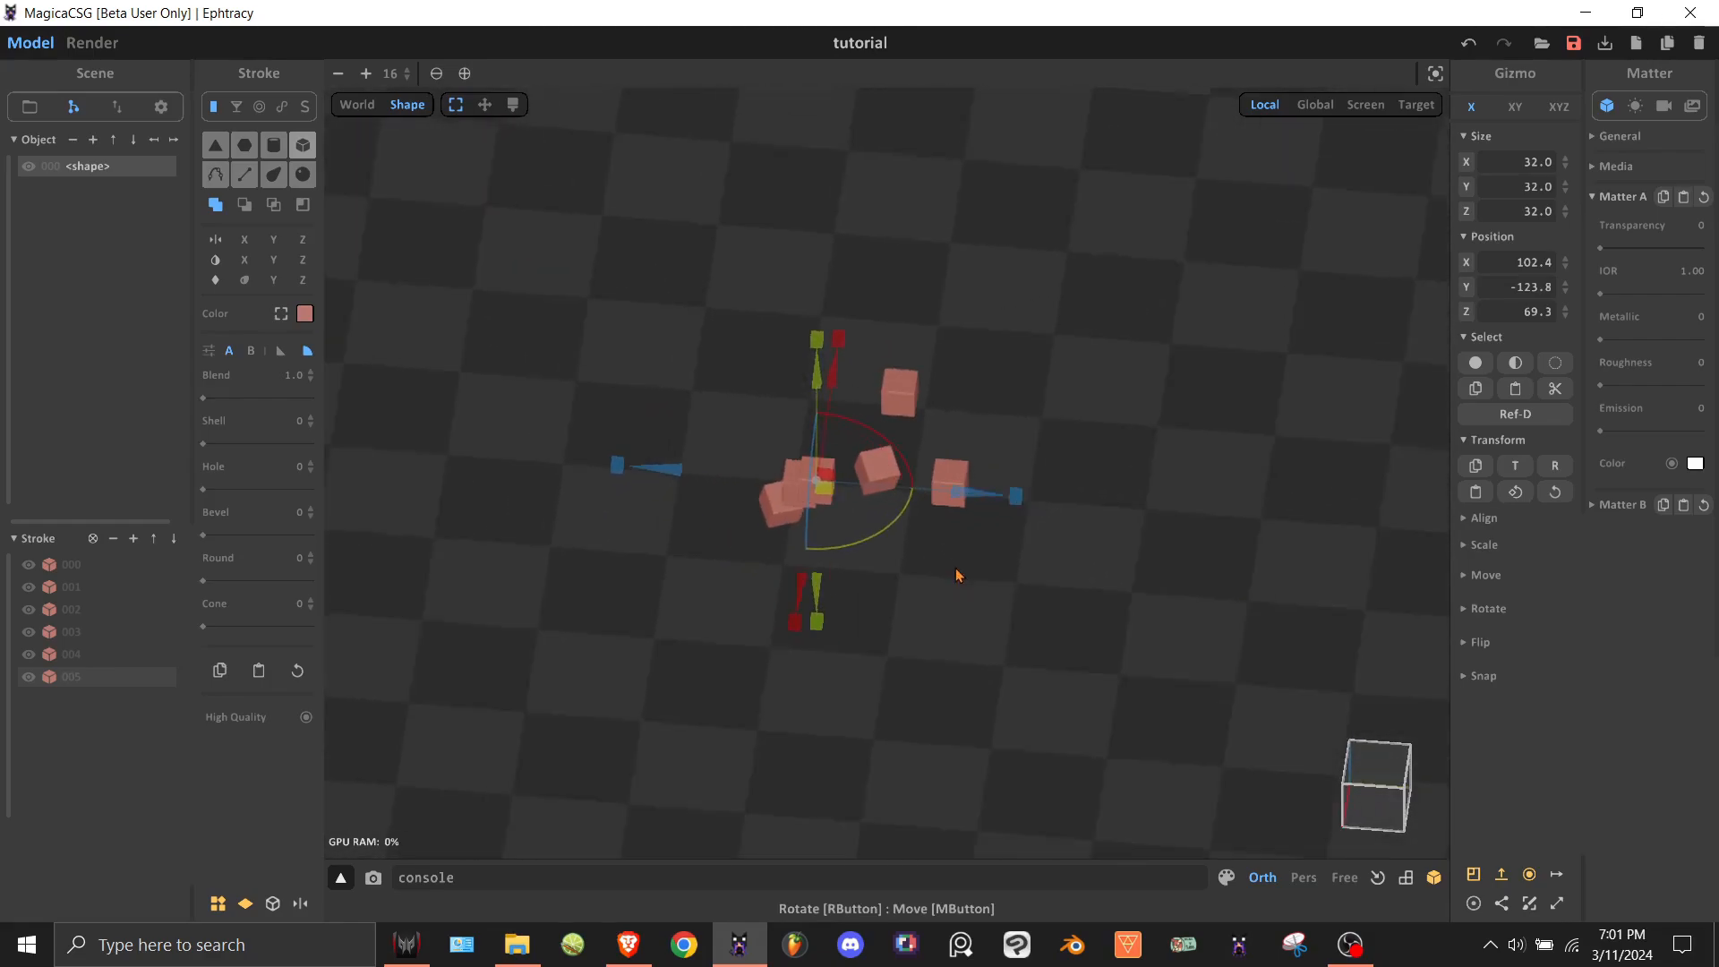
right_click_drag(959, 576, 964, 526)
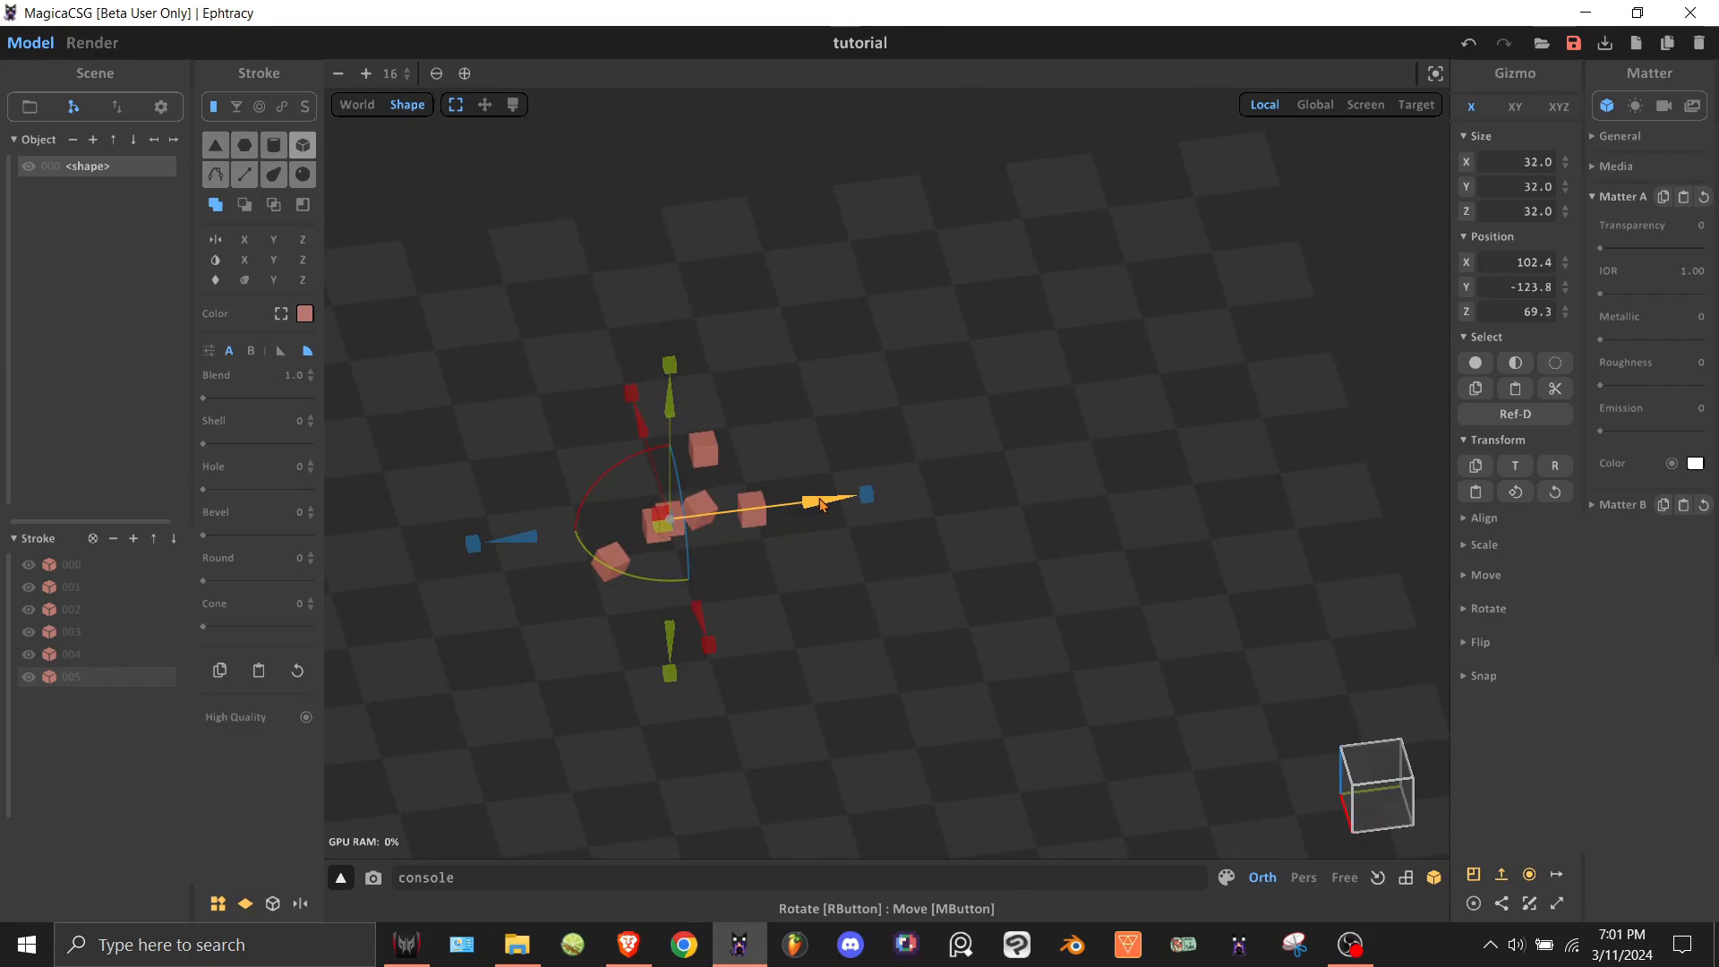
mouse_move(822, 504)
left_mouse_down()
mouse_move(1403, 417)
mouse_move(1446, 432)
mouse_move(1428, 450)
left_mouse_up()
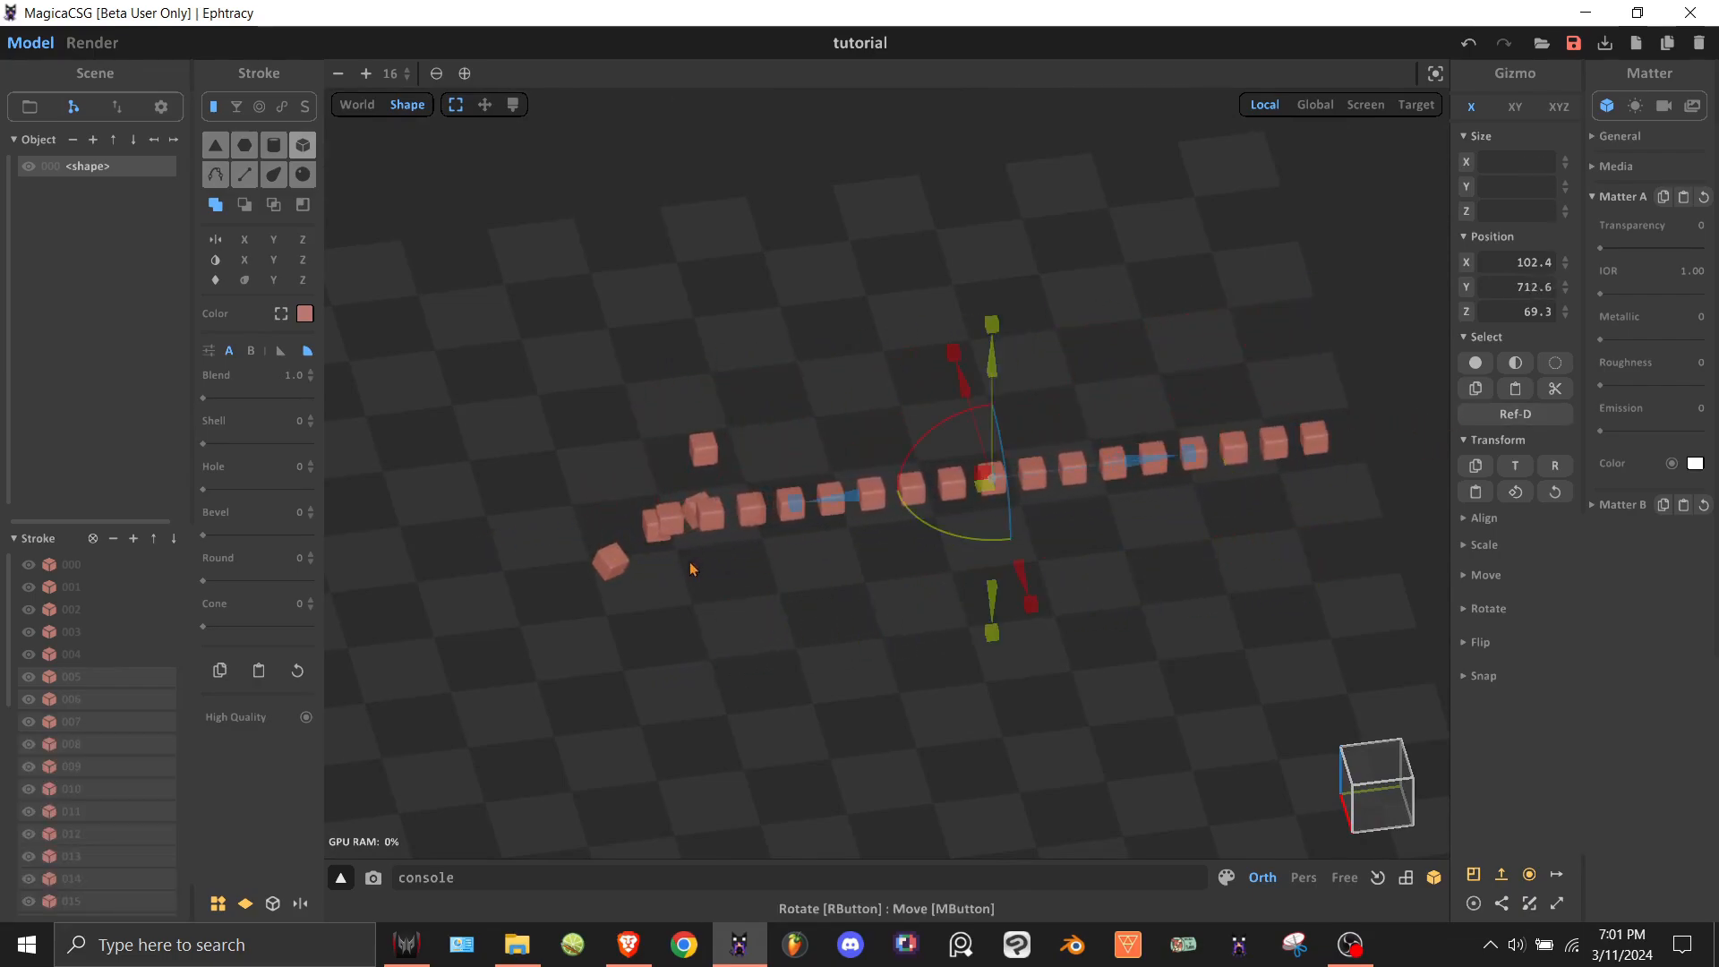
Lower the shape's resolution and raise it to sharpen the edges of the cubes.
left_click(762, 599)
scroll(704, 563, "up", 8)
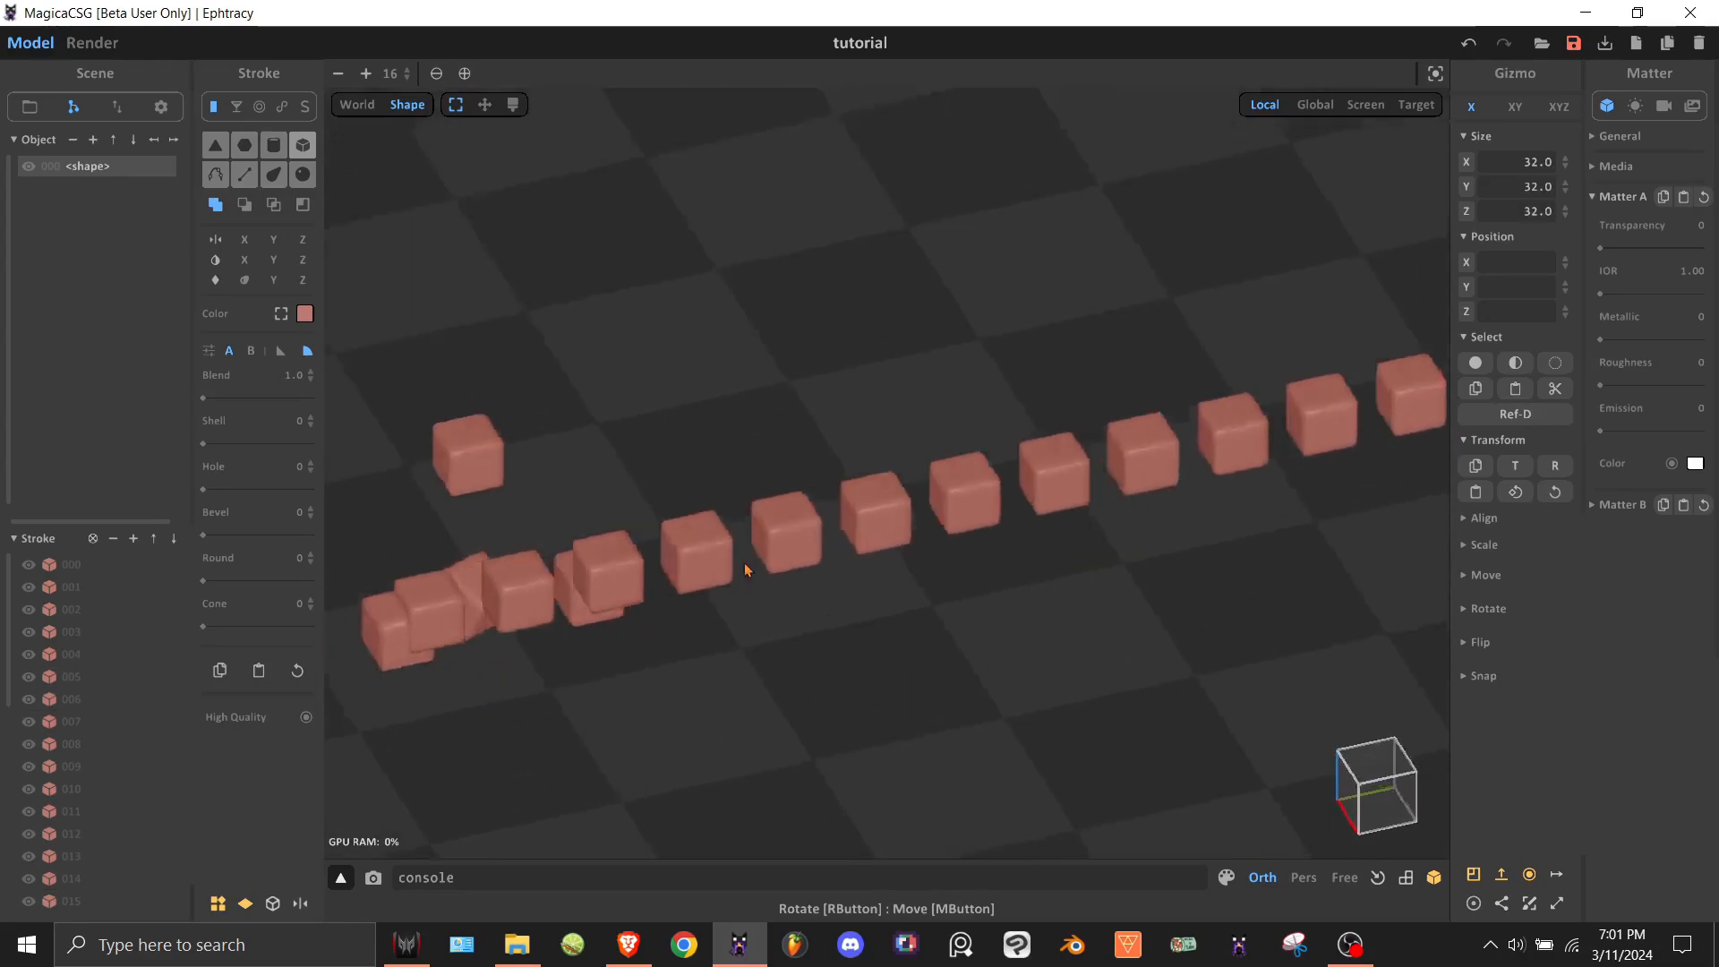
scroll(838, 507, "up", 4)
right_click_drag(838, 508, 992, 460)
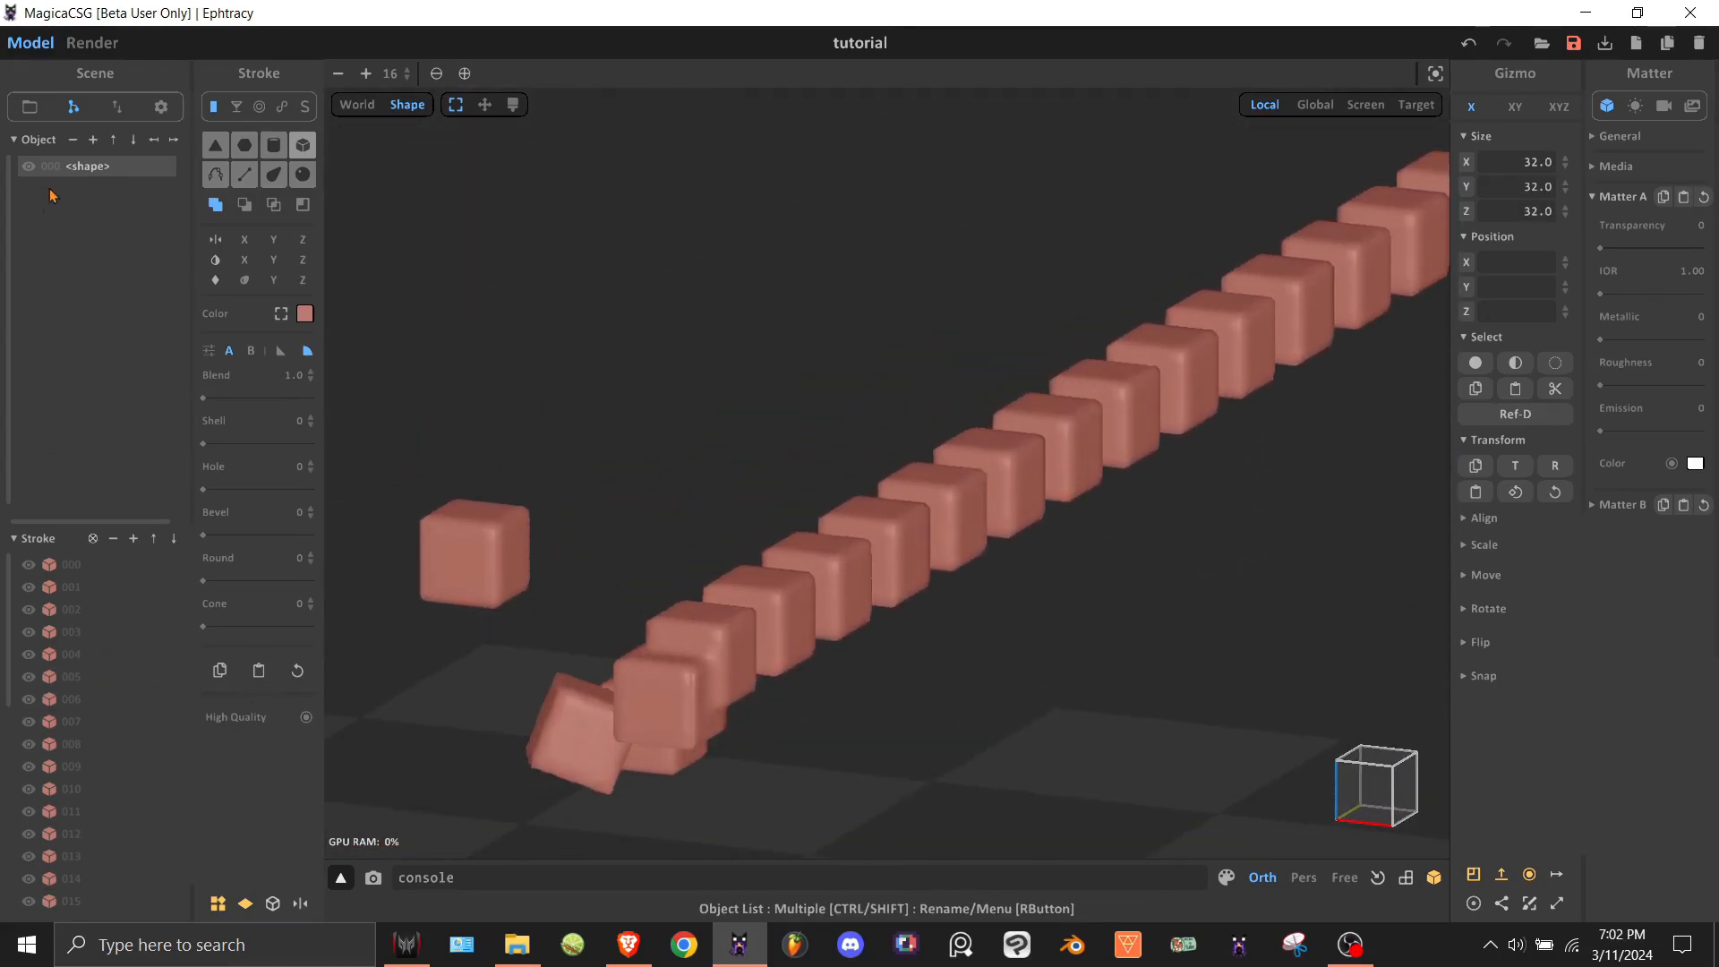
scroll(833, 695, "up", 2)
right_click_drag(835, 685, 840, 546)
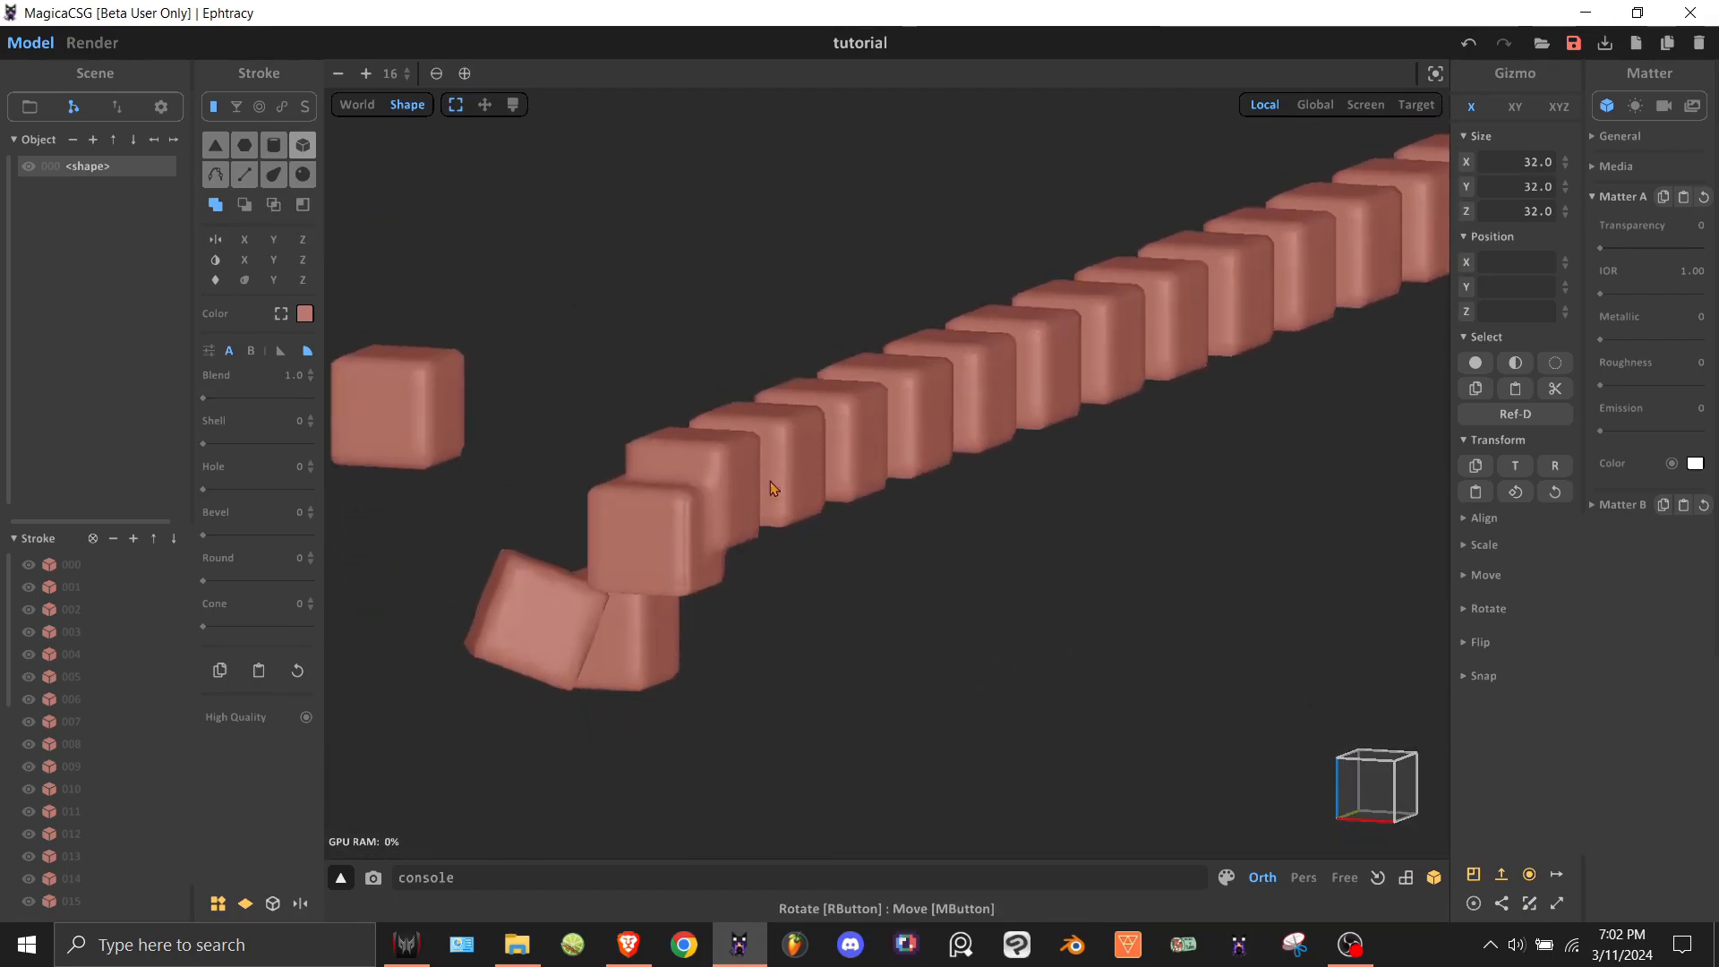
left_click(434, 80)
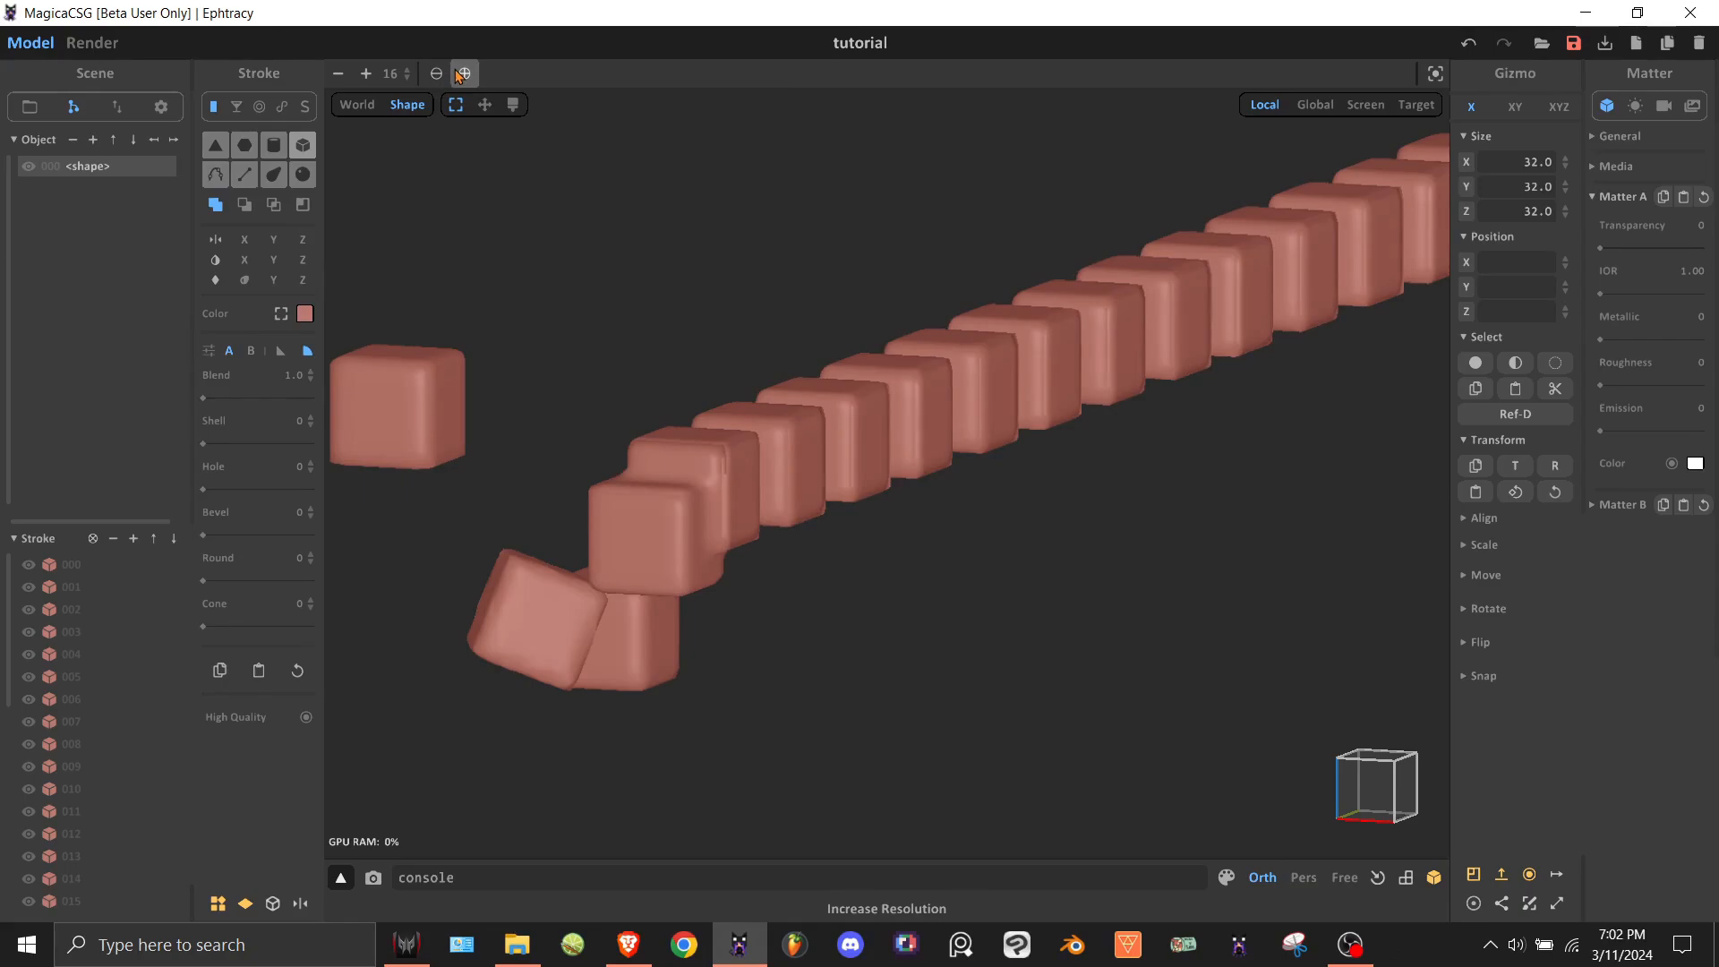
left_click(463, 77)
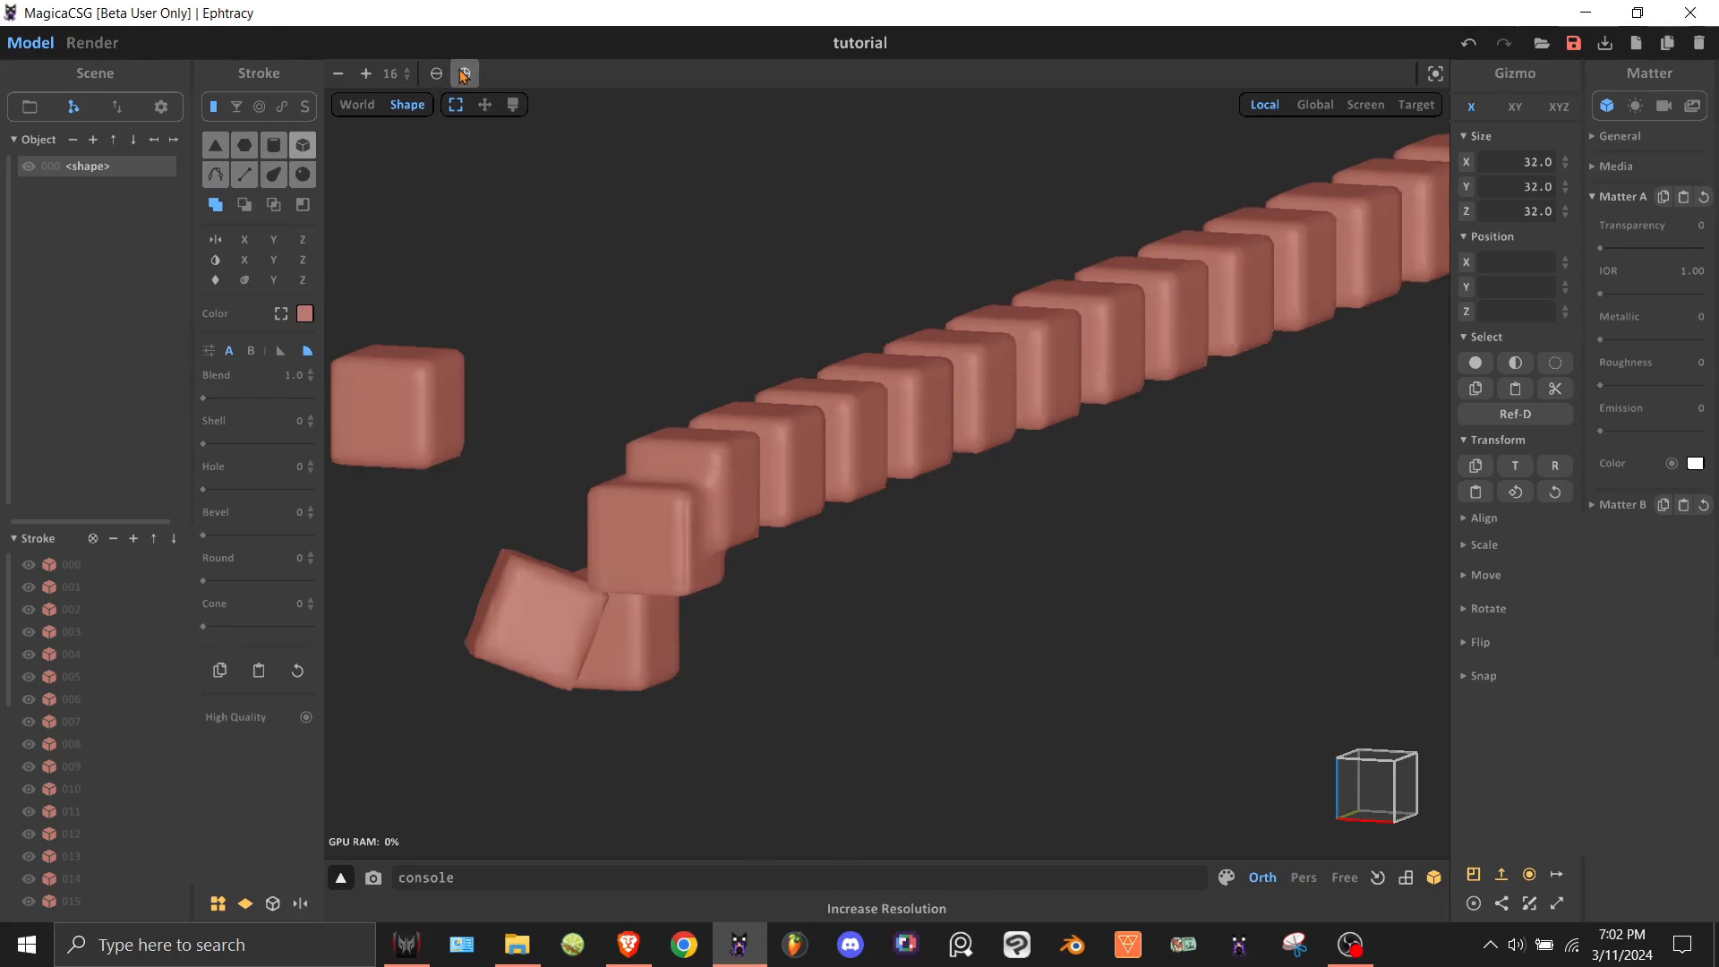
left_click(463, 76)
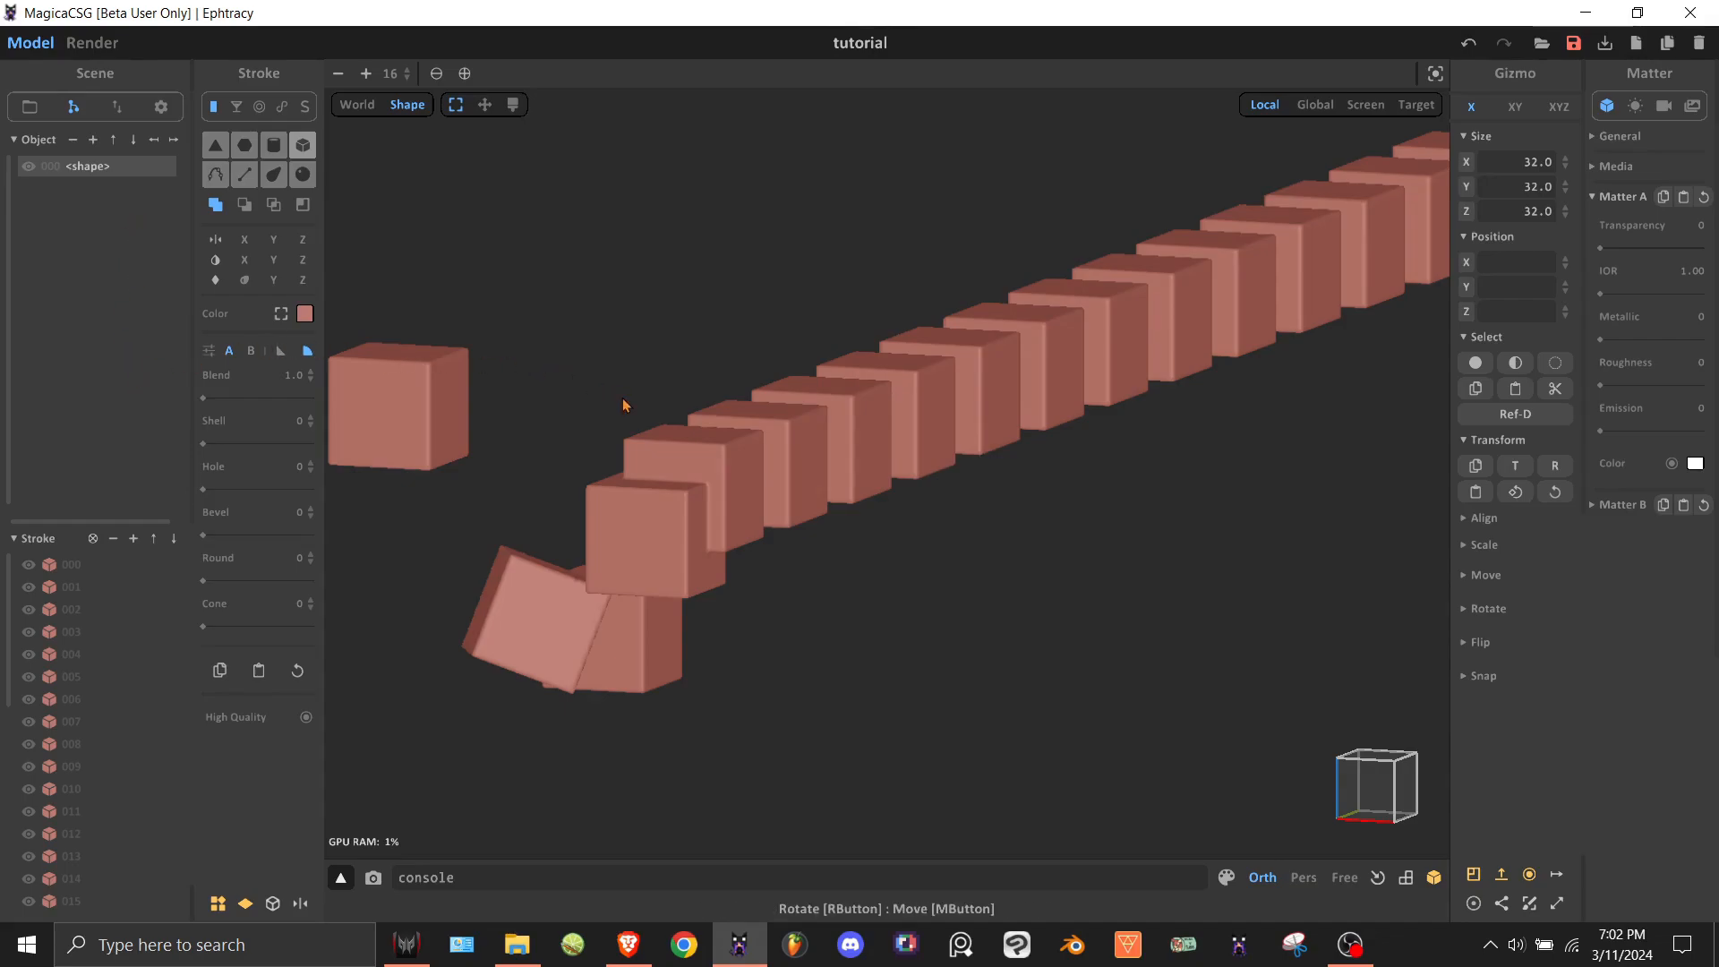
Select the fifth cube in the row and rotate it freehand about its vertical axis in Local mode.
scroll(971, 432, "down", 4)
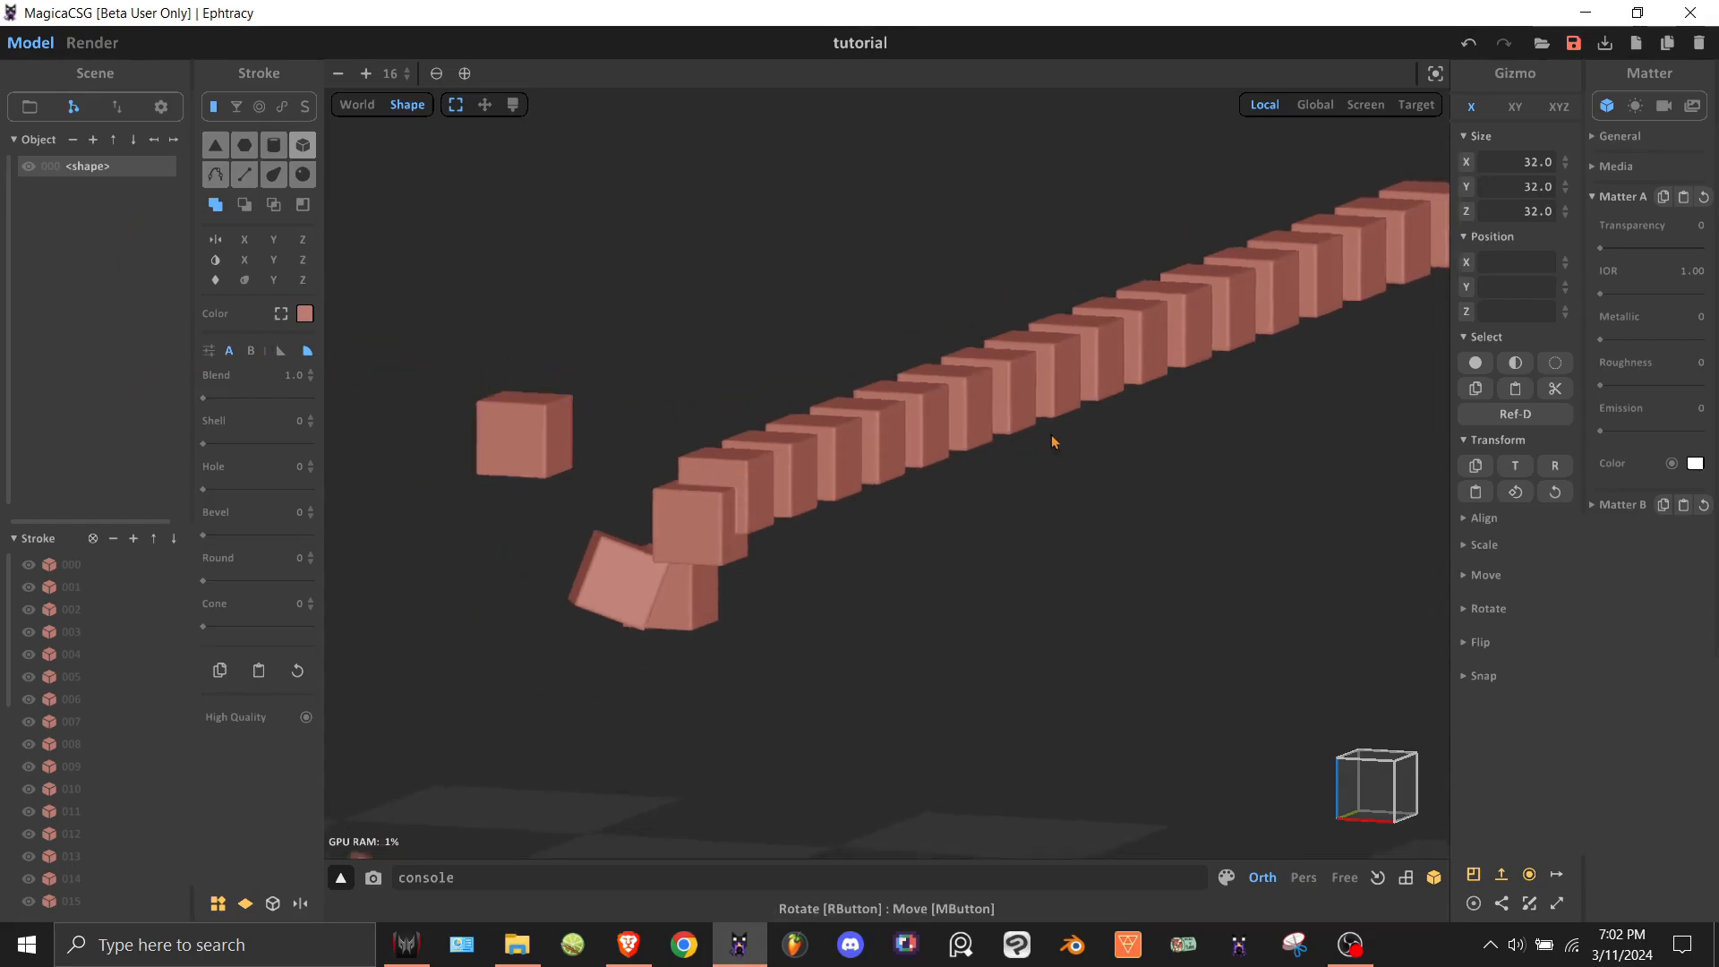
middle_click_drag(1110, 436, 1012, 521)
mouse_move(1012, 522)
right_mouse_down()
mouse_move(1033, 511)
mouse_move(1017, 572)
mouse_move(998, 537)
right_mouse_up()
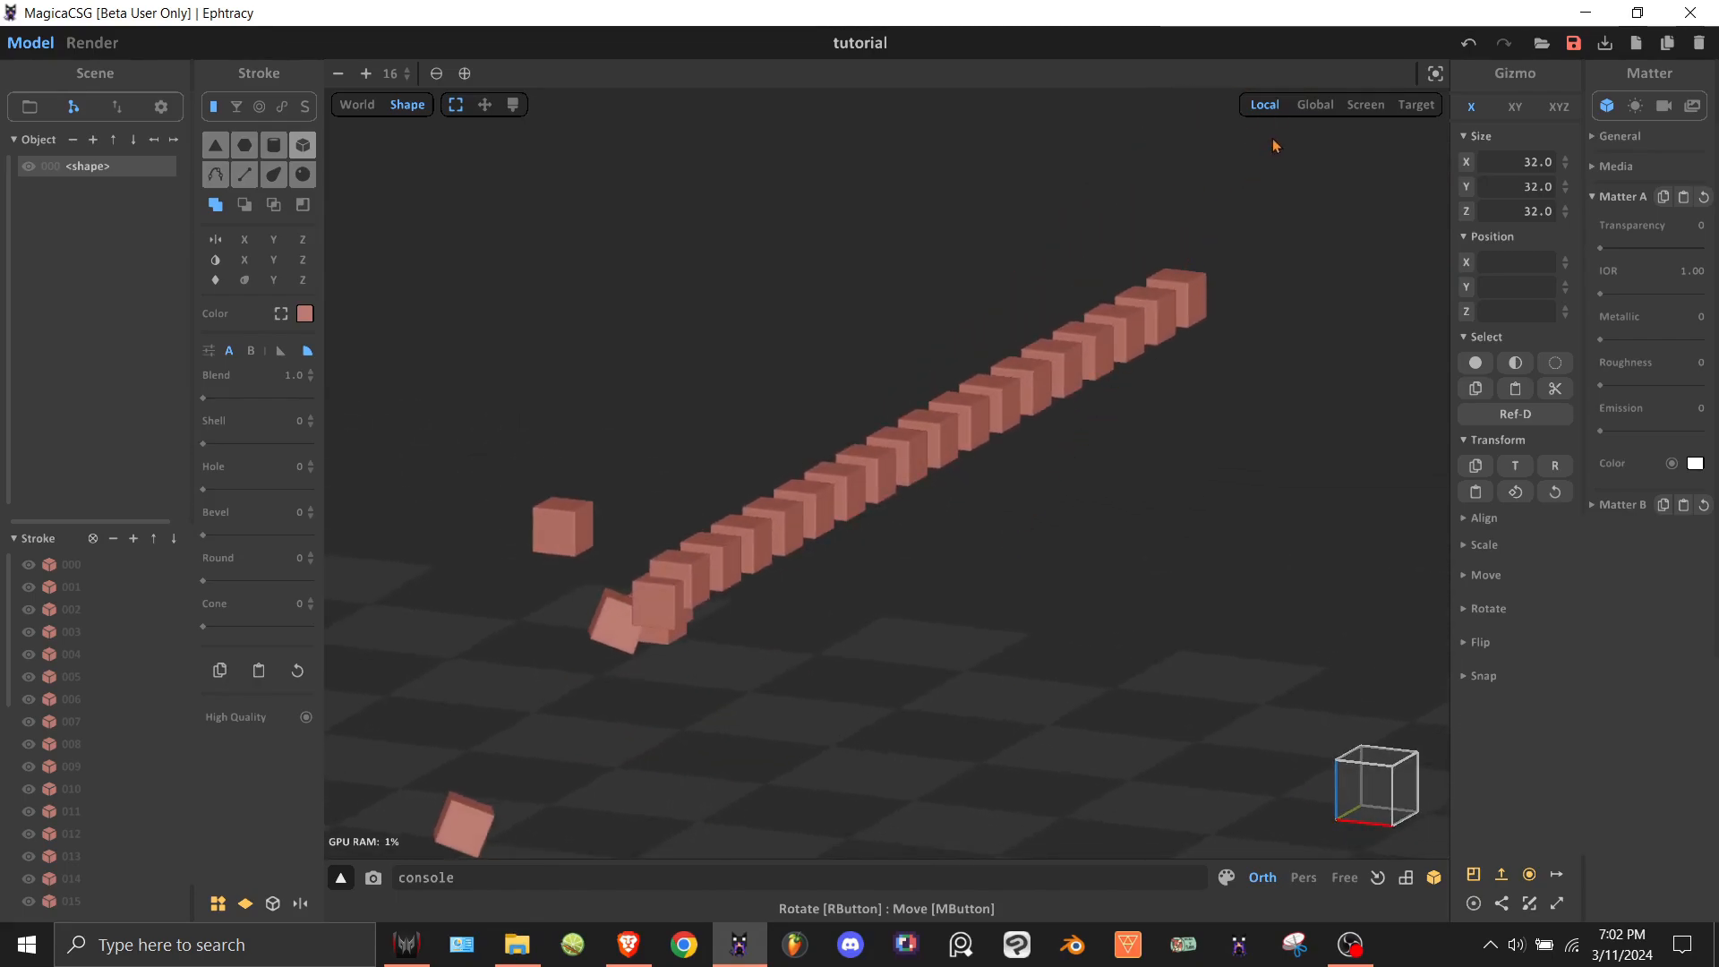
left_click(828, 512)
scroll(841, 484, "up", 3)
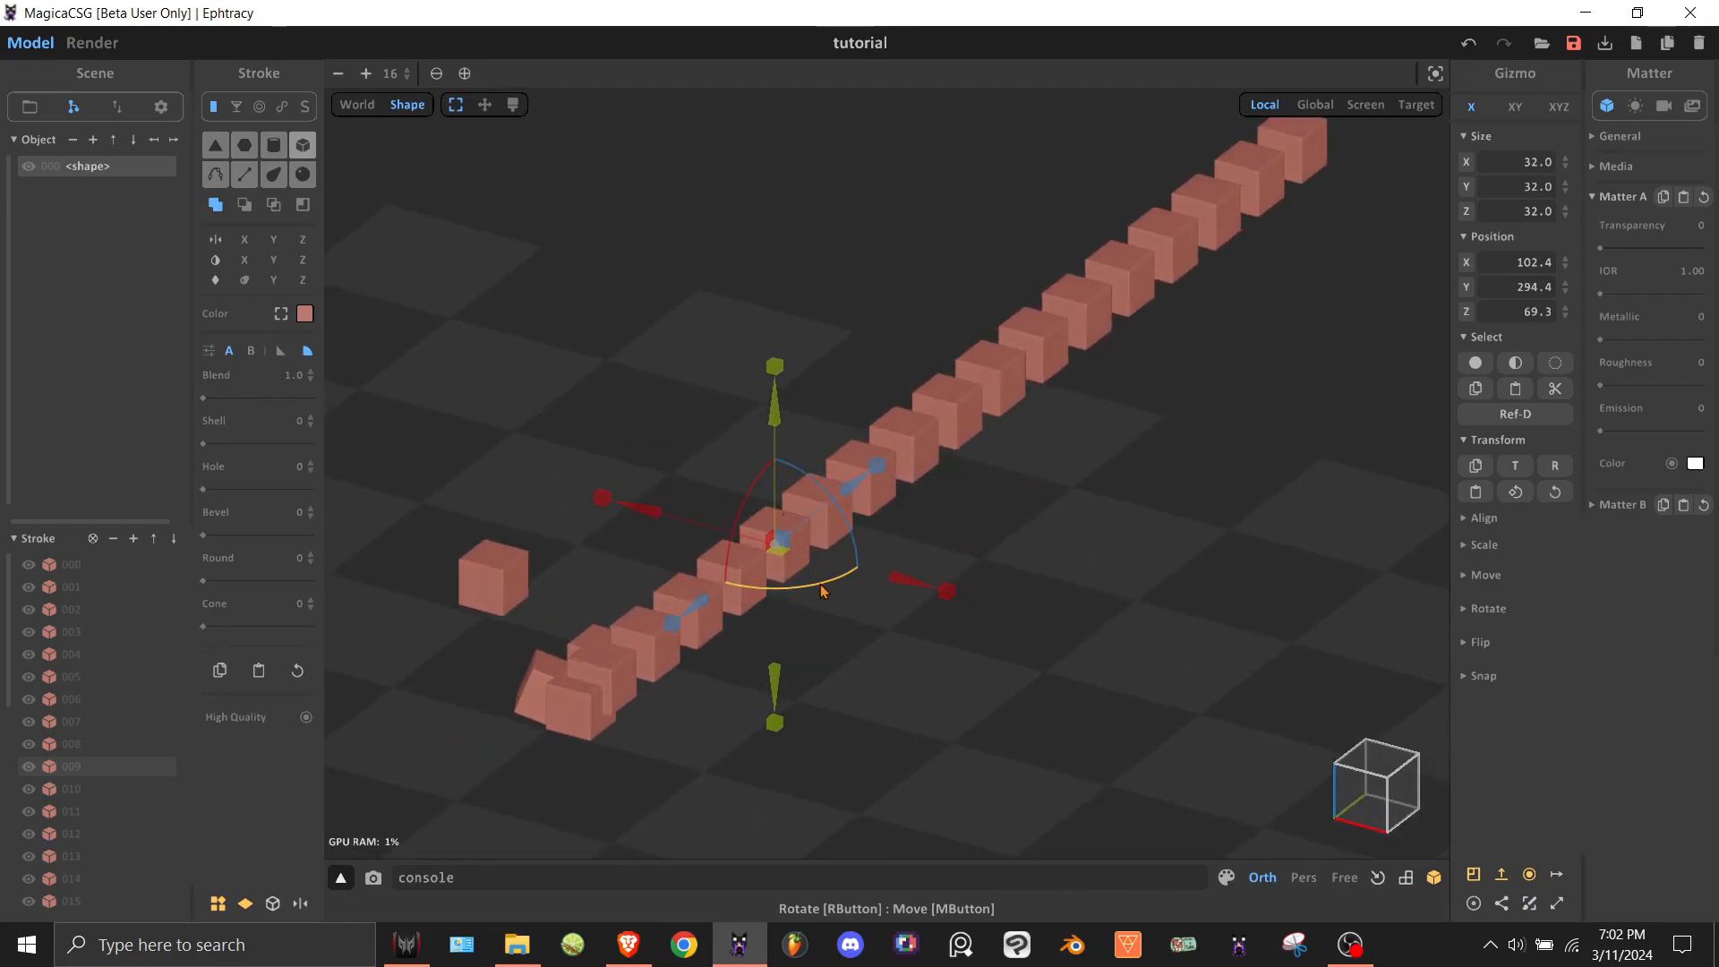
left_click_drag(823, 589, 726, 584)
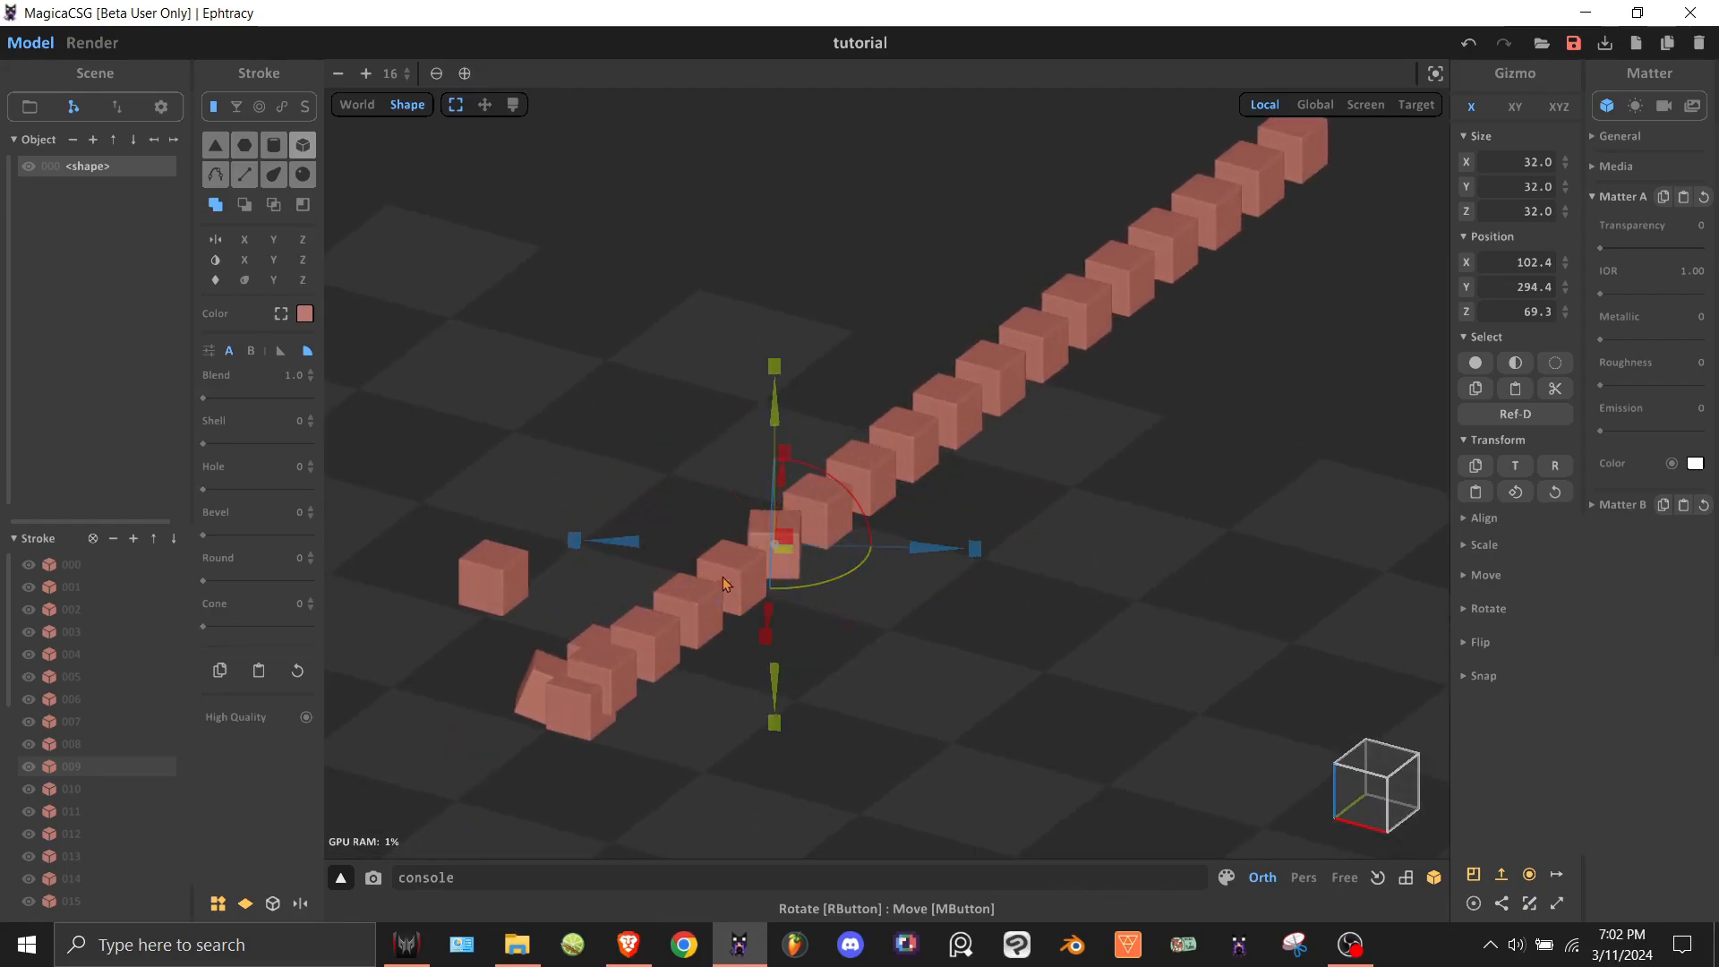
In Global mode, move the selected cube to about X 350.9 and rotate it freehand about the global Y axis.
right_click_drag(882, 607, 958, 596)
left_click(1315, 105)
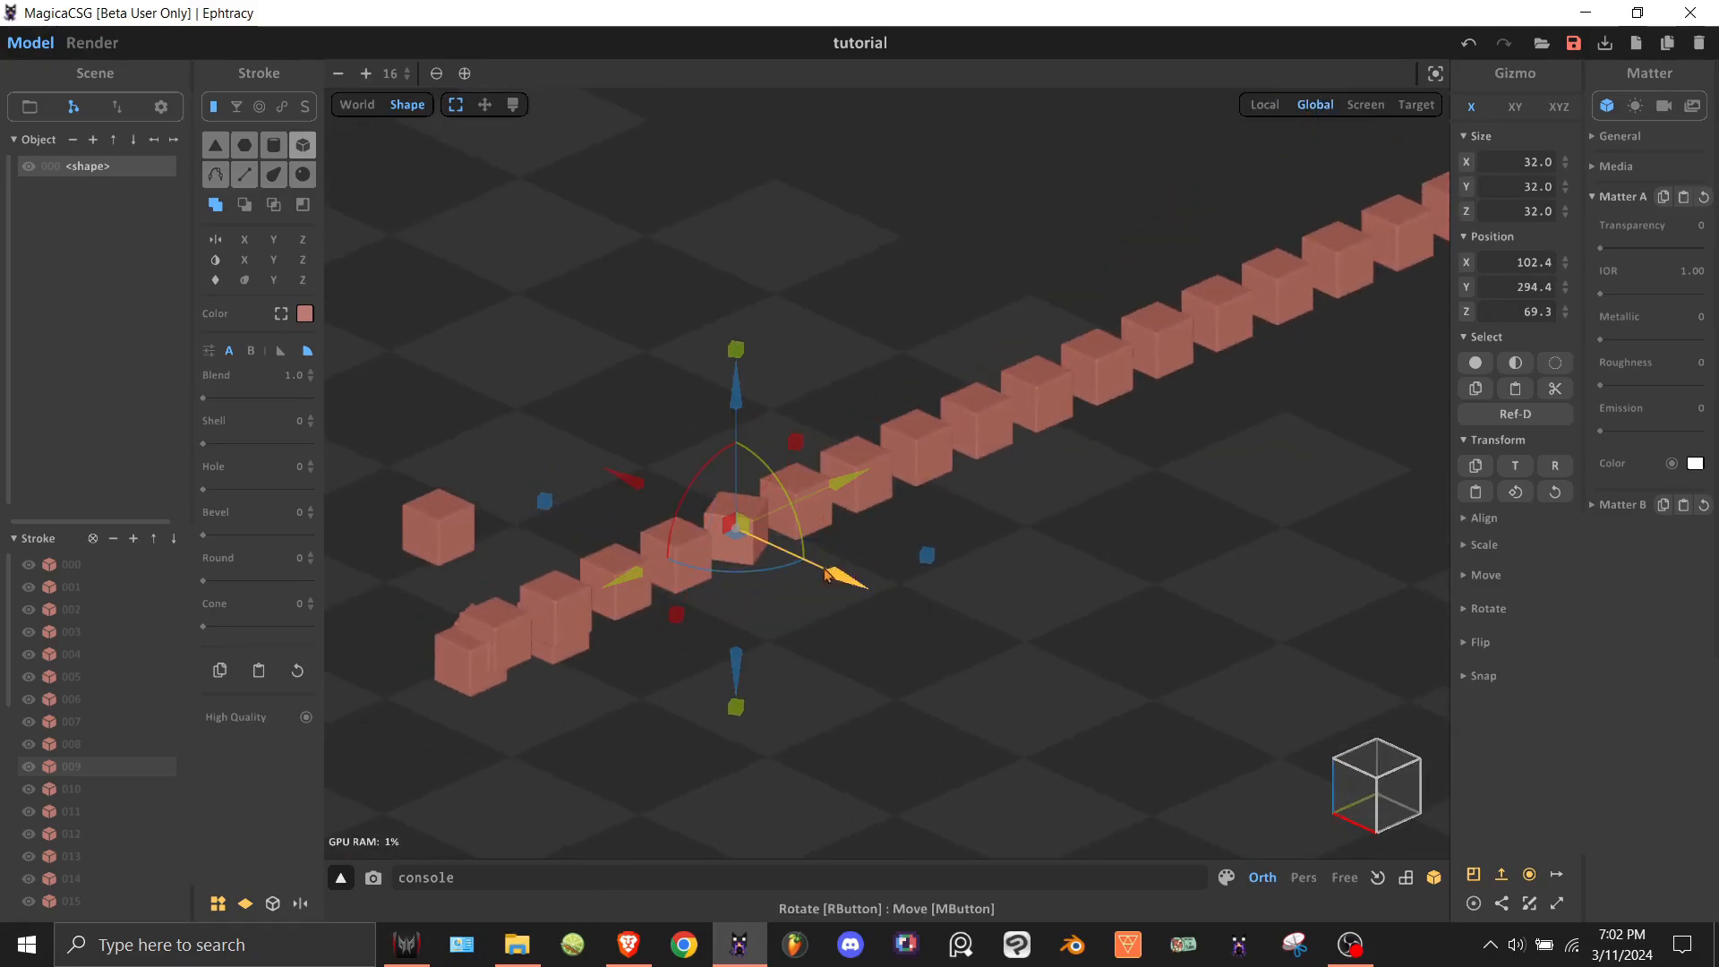
right_click_drag(811, 568, 825, 620)
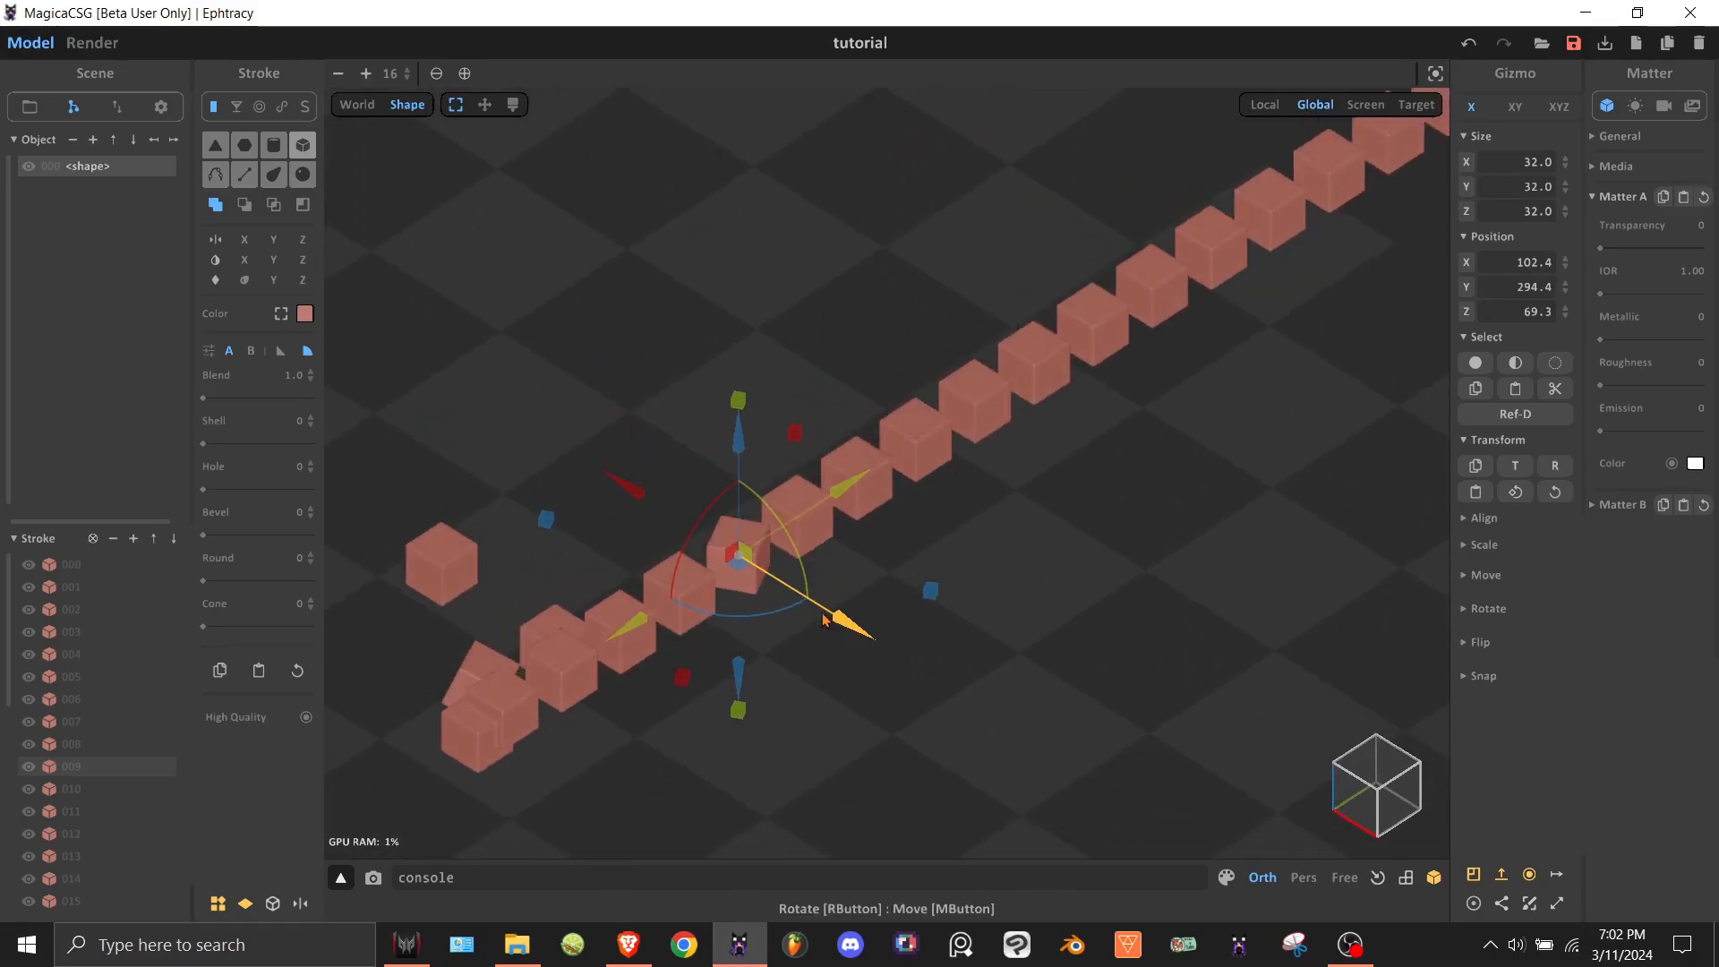
left_click_drag(831, 624, 981, 644)
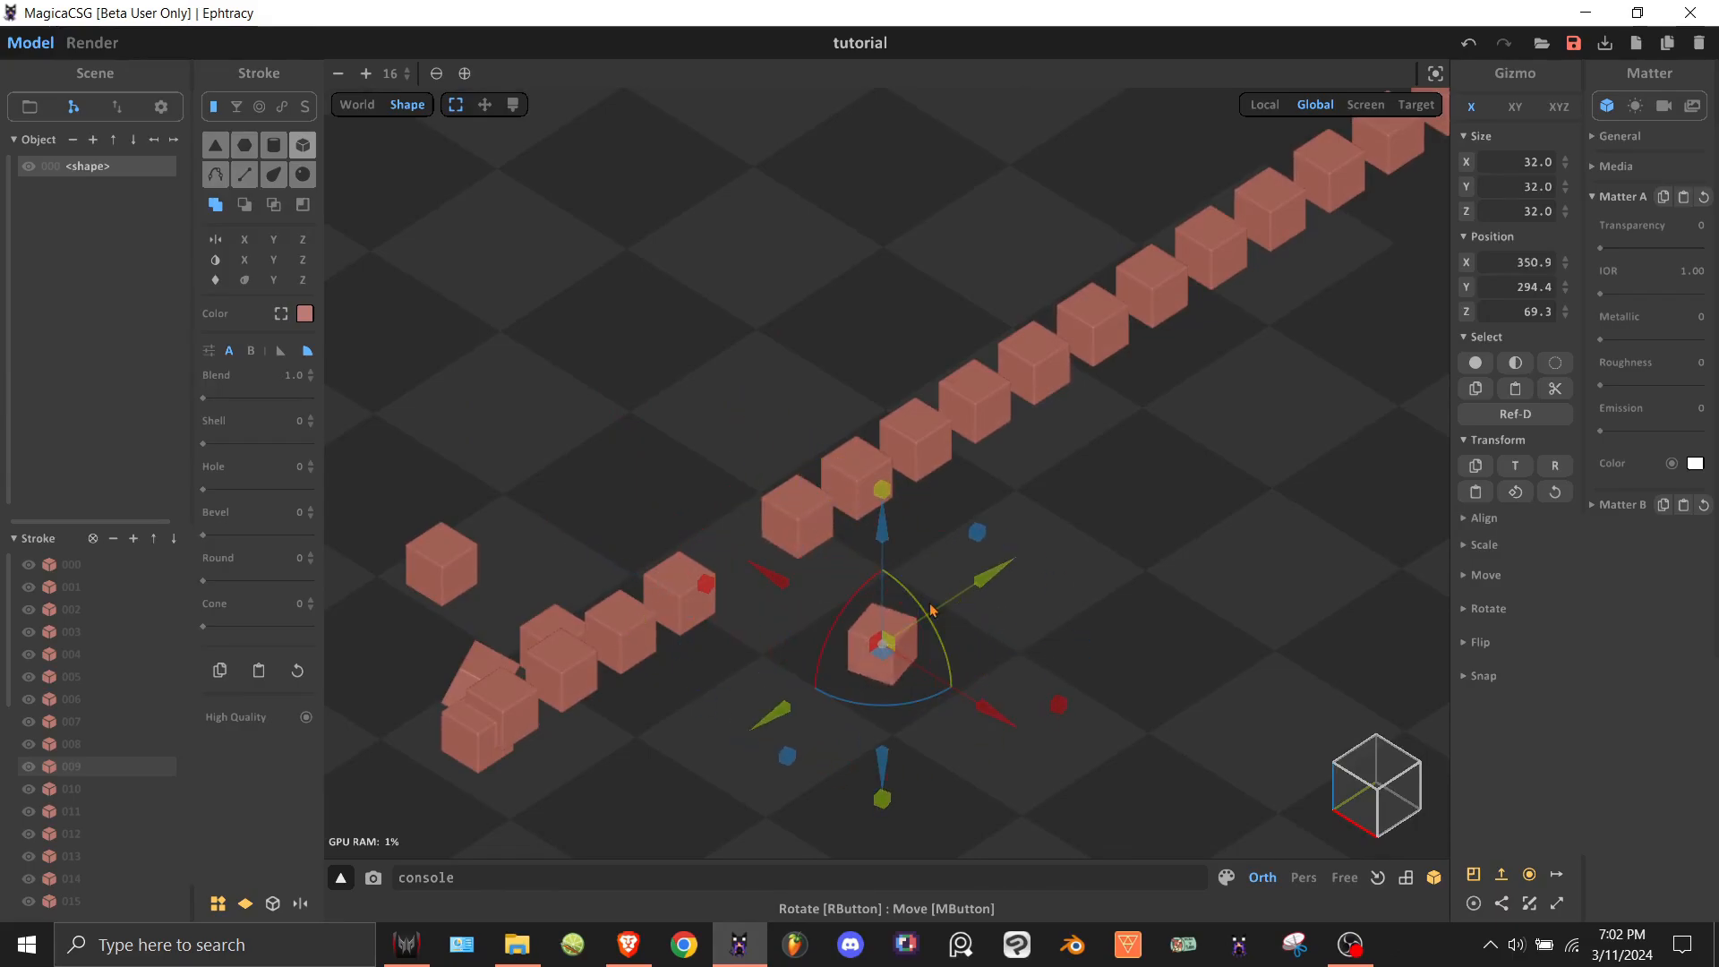
left_click_drag(875, 594, 858, 589)
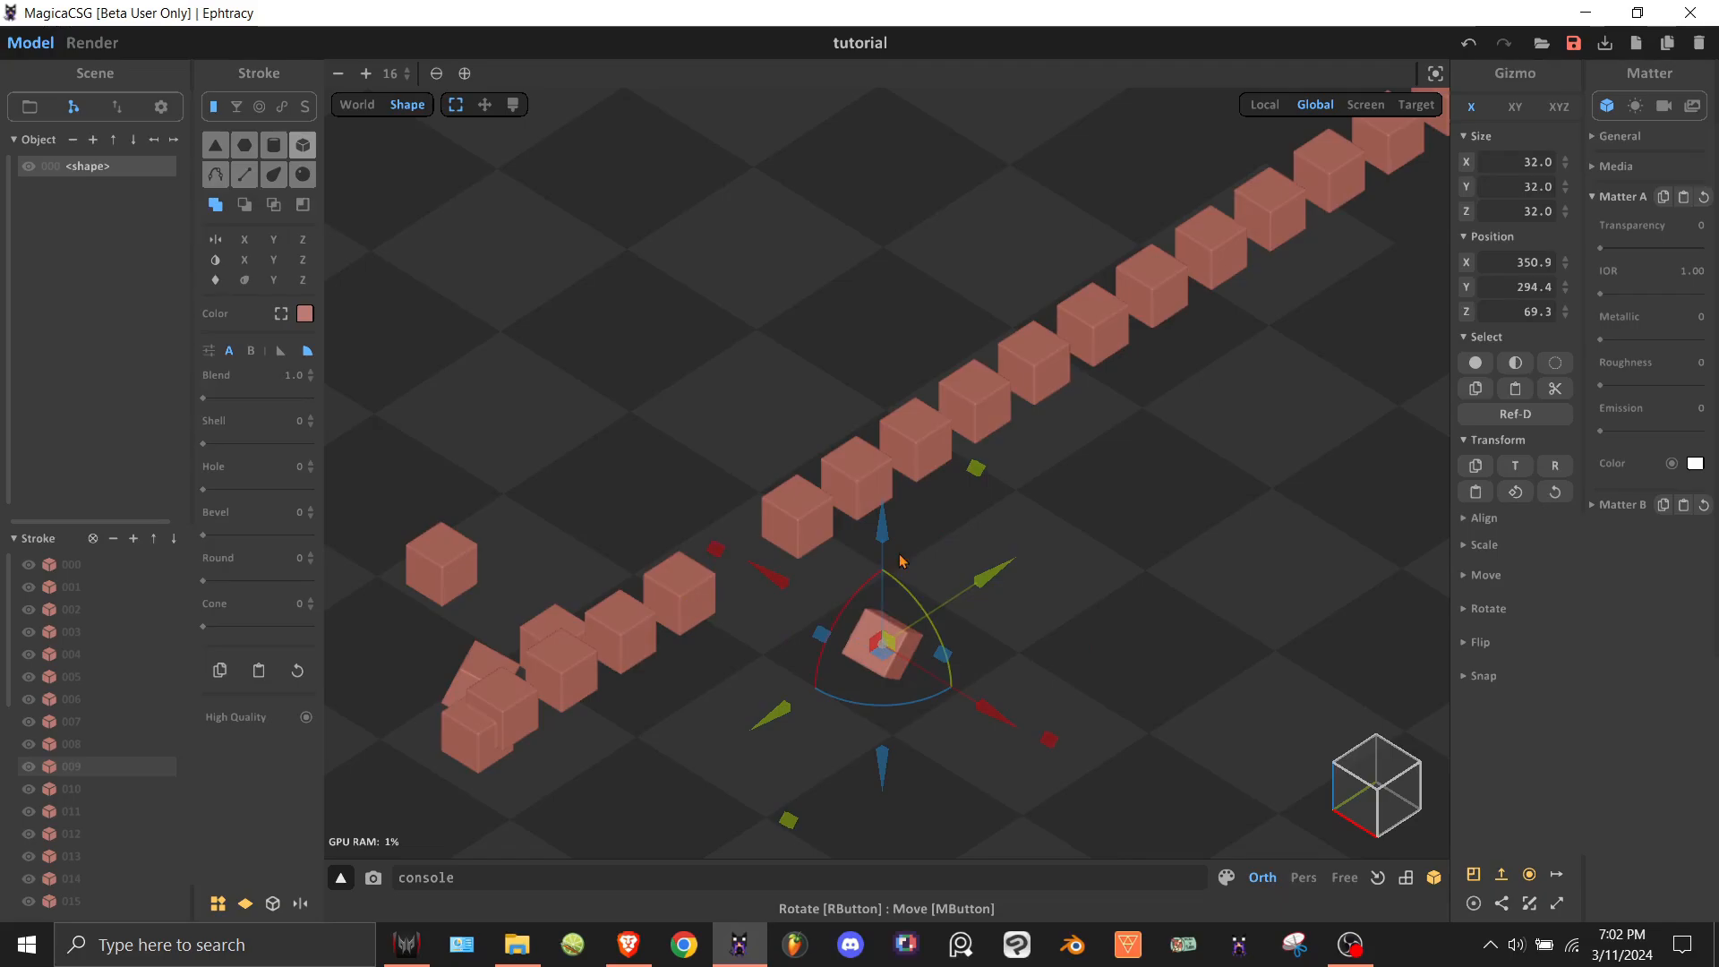
In Screen mode, rotate the cube freehand in the view plane and move it to about X 351.5, Y 281.3, Z 33.0.
left_click(1366, 105)
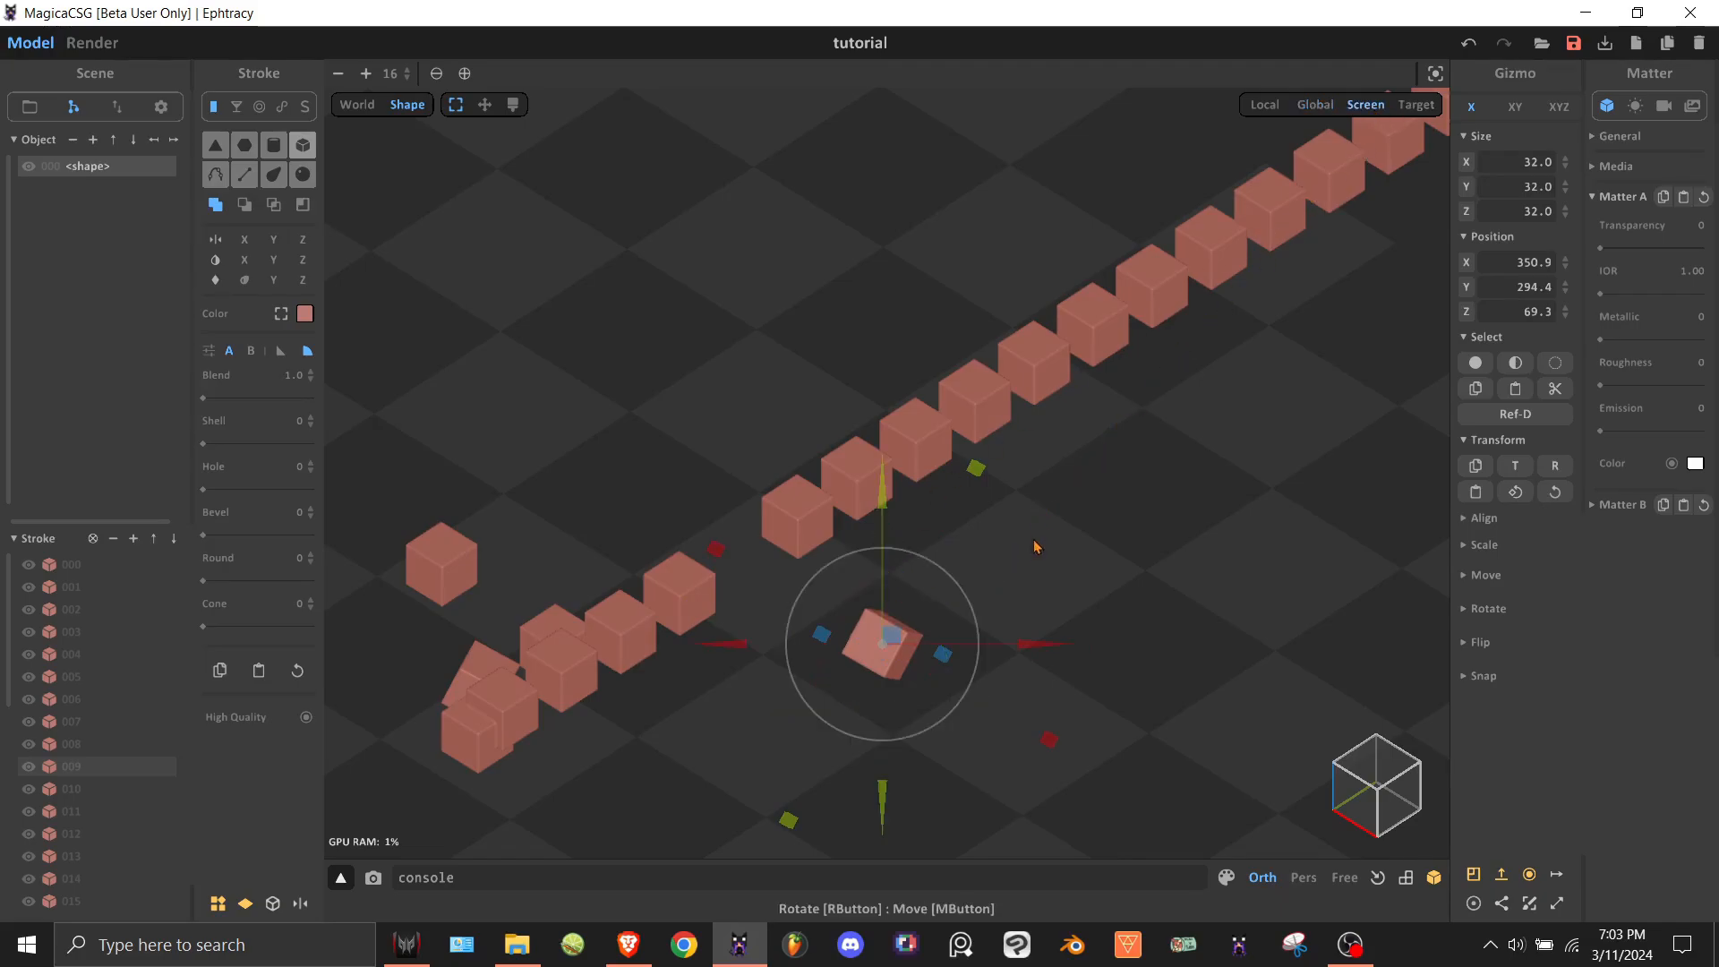
scroll(1034, 546, "up", 5)
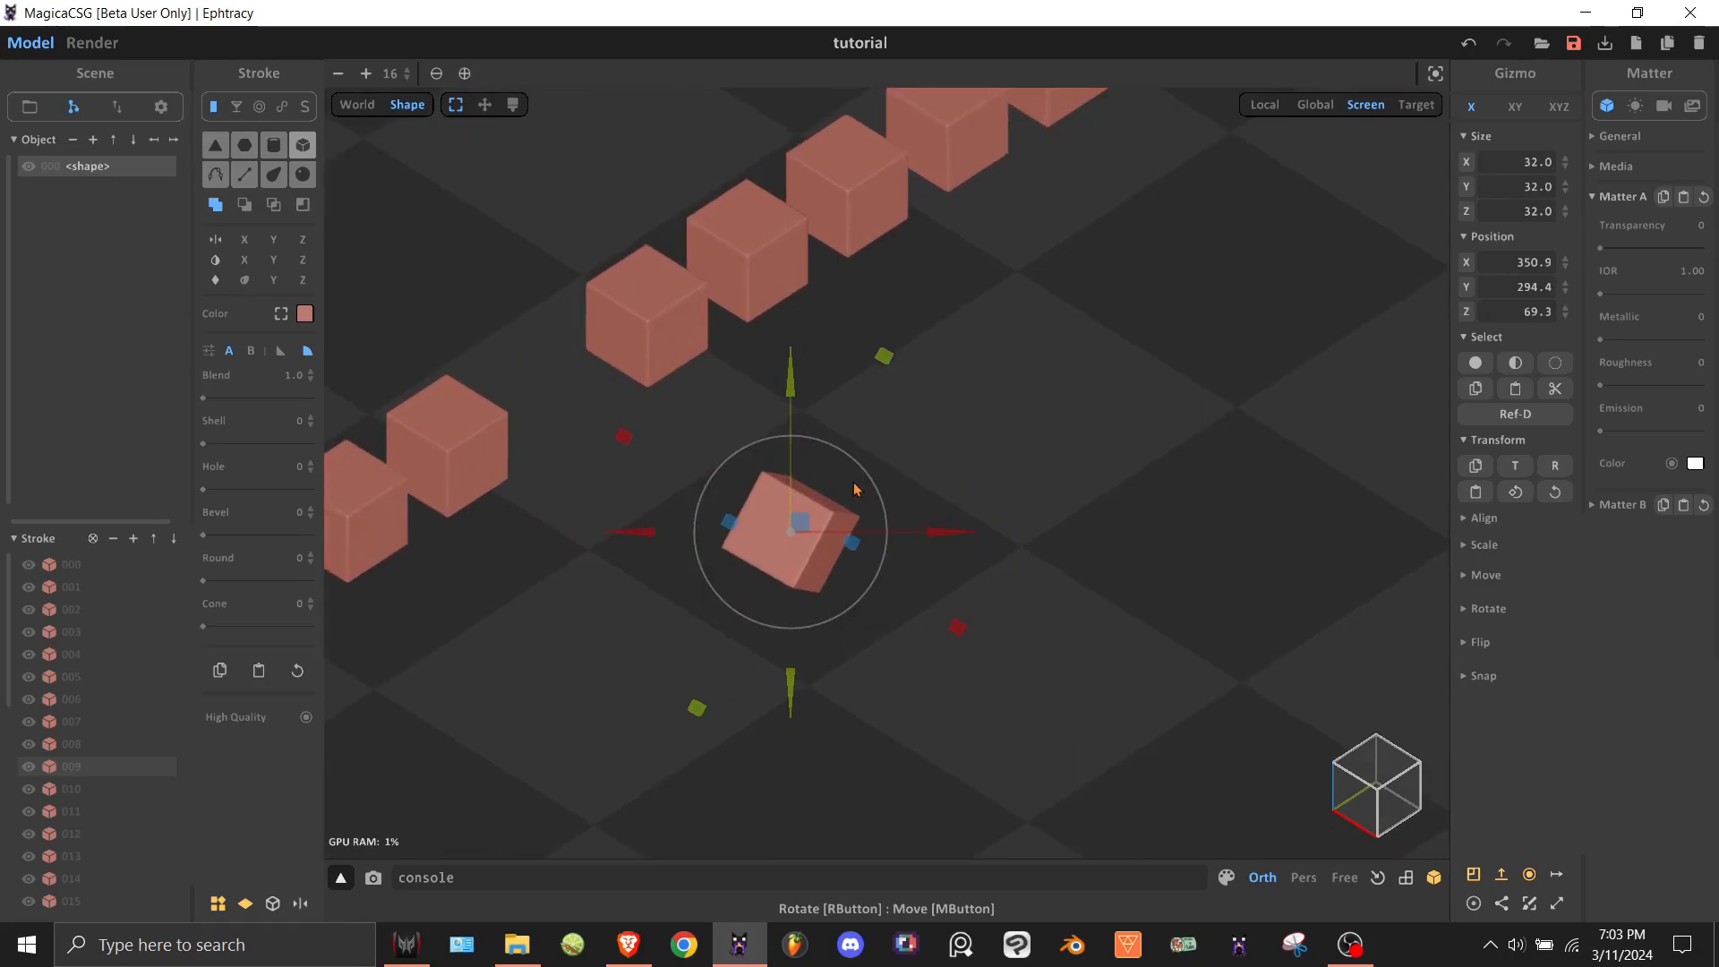
left_click_drag(858, 464, 788, 494)
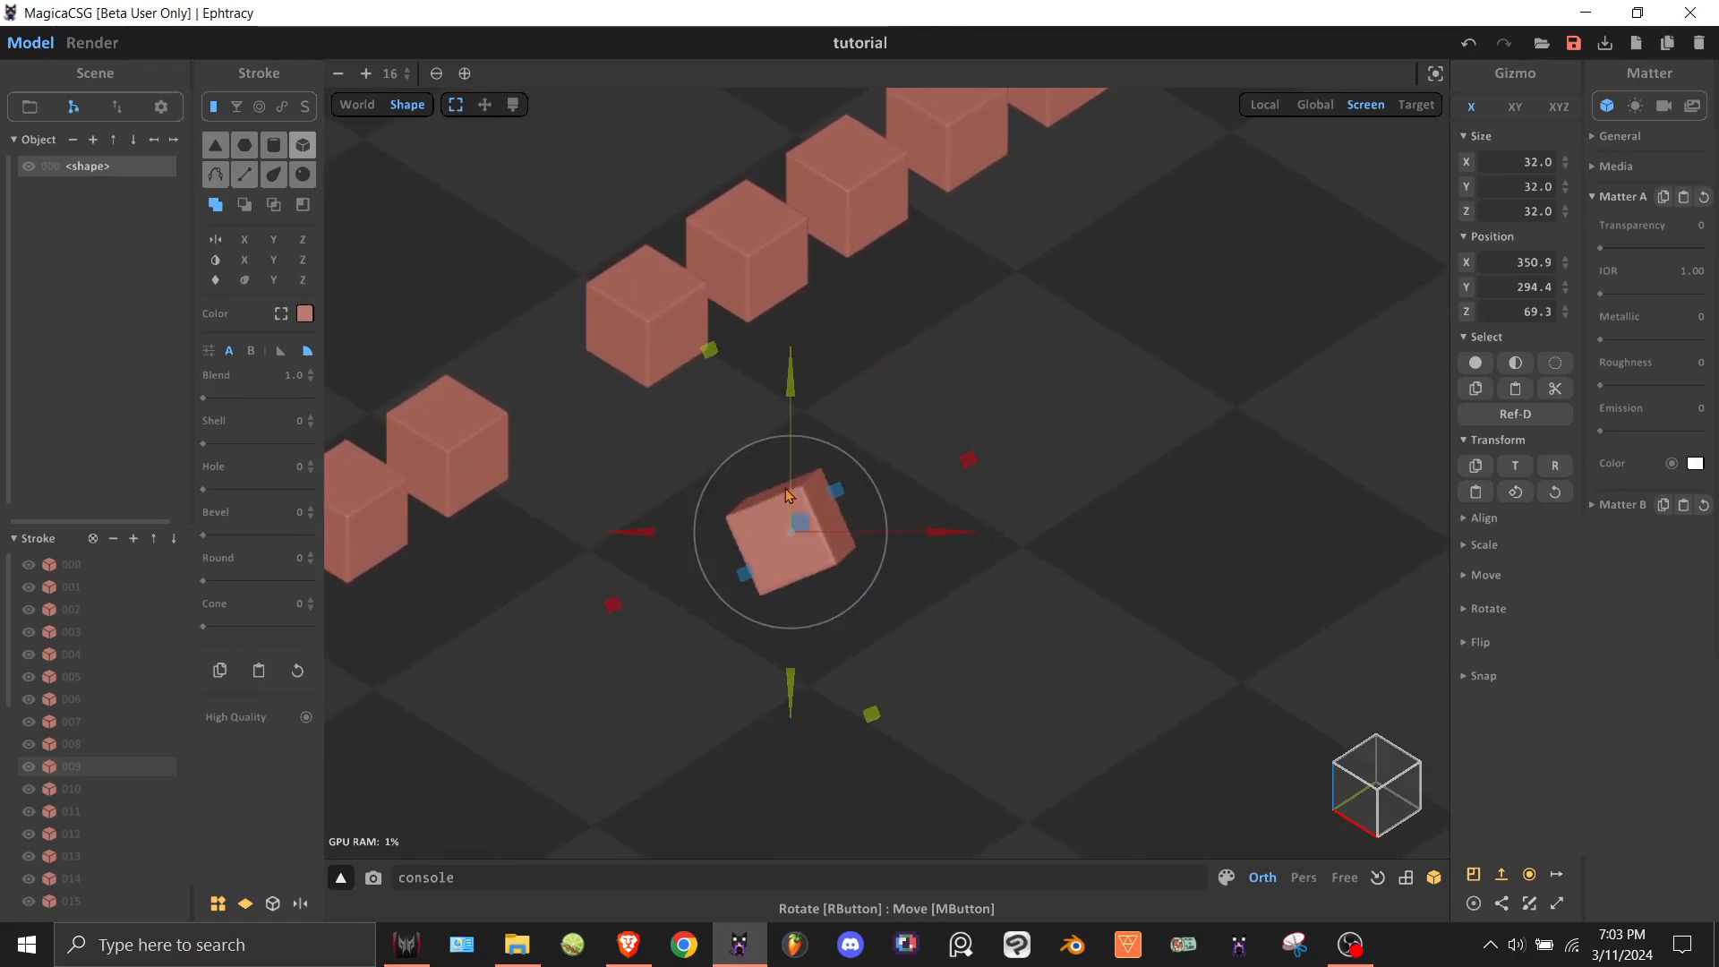
right_click_drag(795, 530, 924, 484)
left_click_drag(1028, 260, 1030, 306)
In Target mode, rotate the detached tilted cube freehand around the target to about X 471.0, Y 227.8, Z 33.0.
scroll(1075, 346, "down", 5)
right_click_drag(1079, 349, 1049, 332)
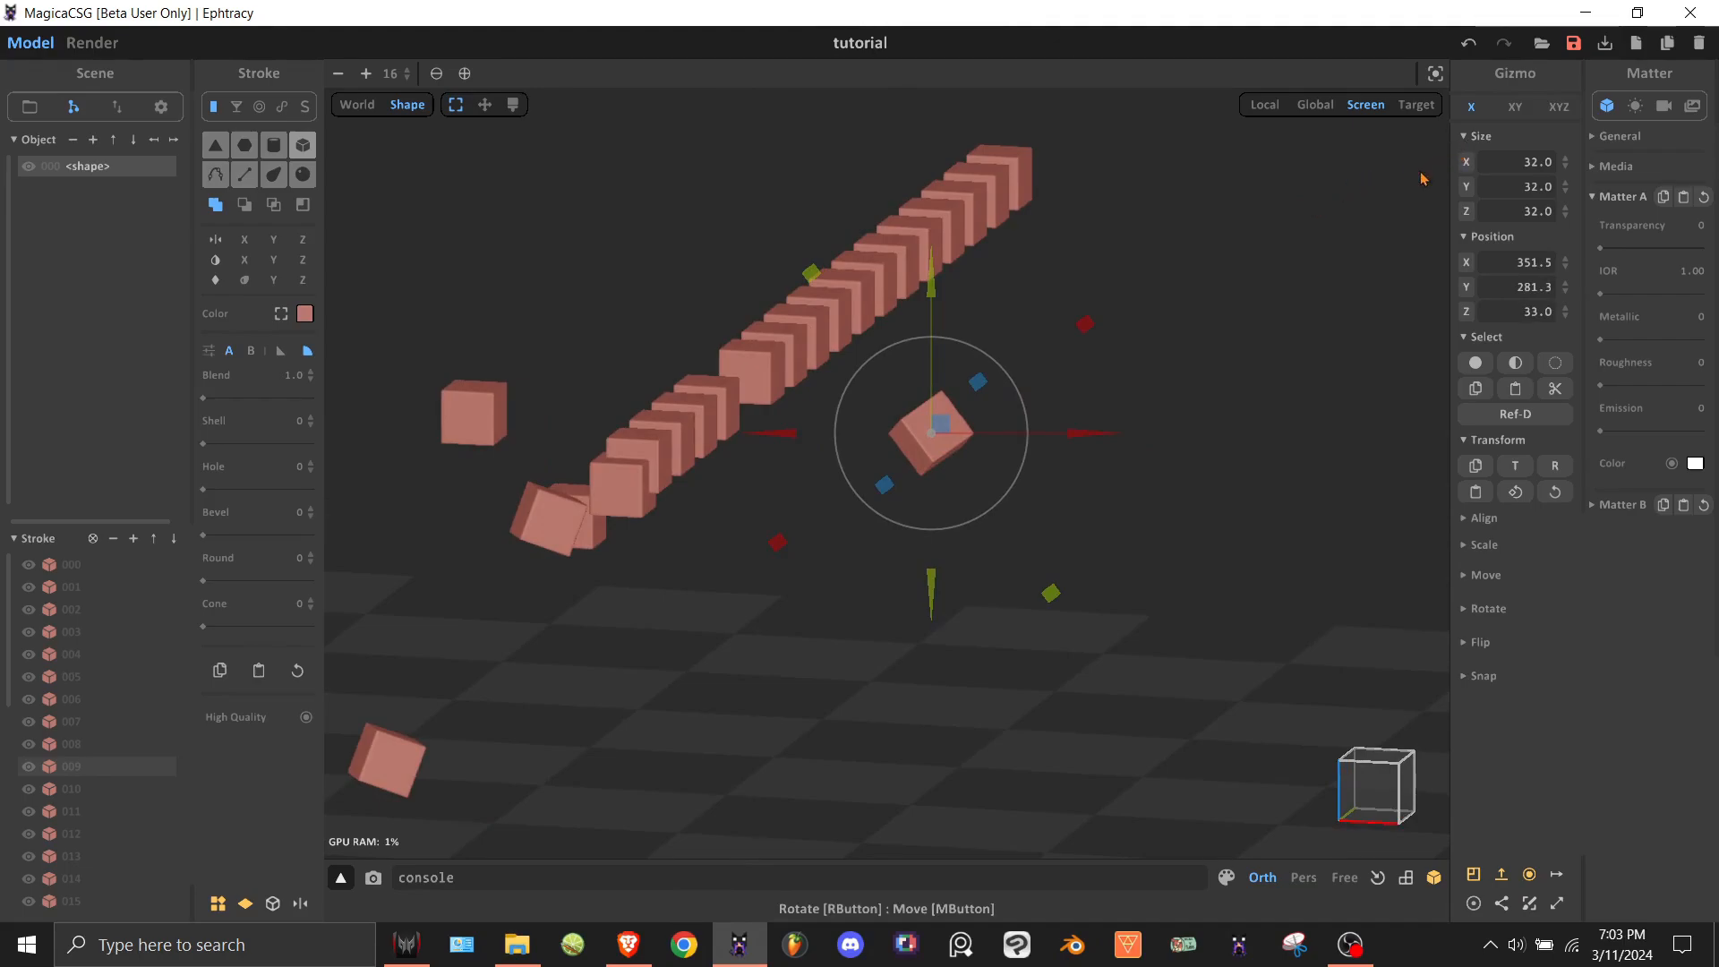
left_click(1430, 111)
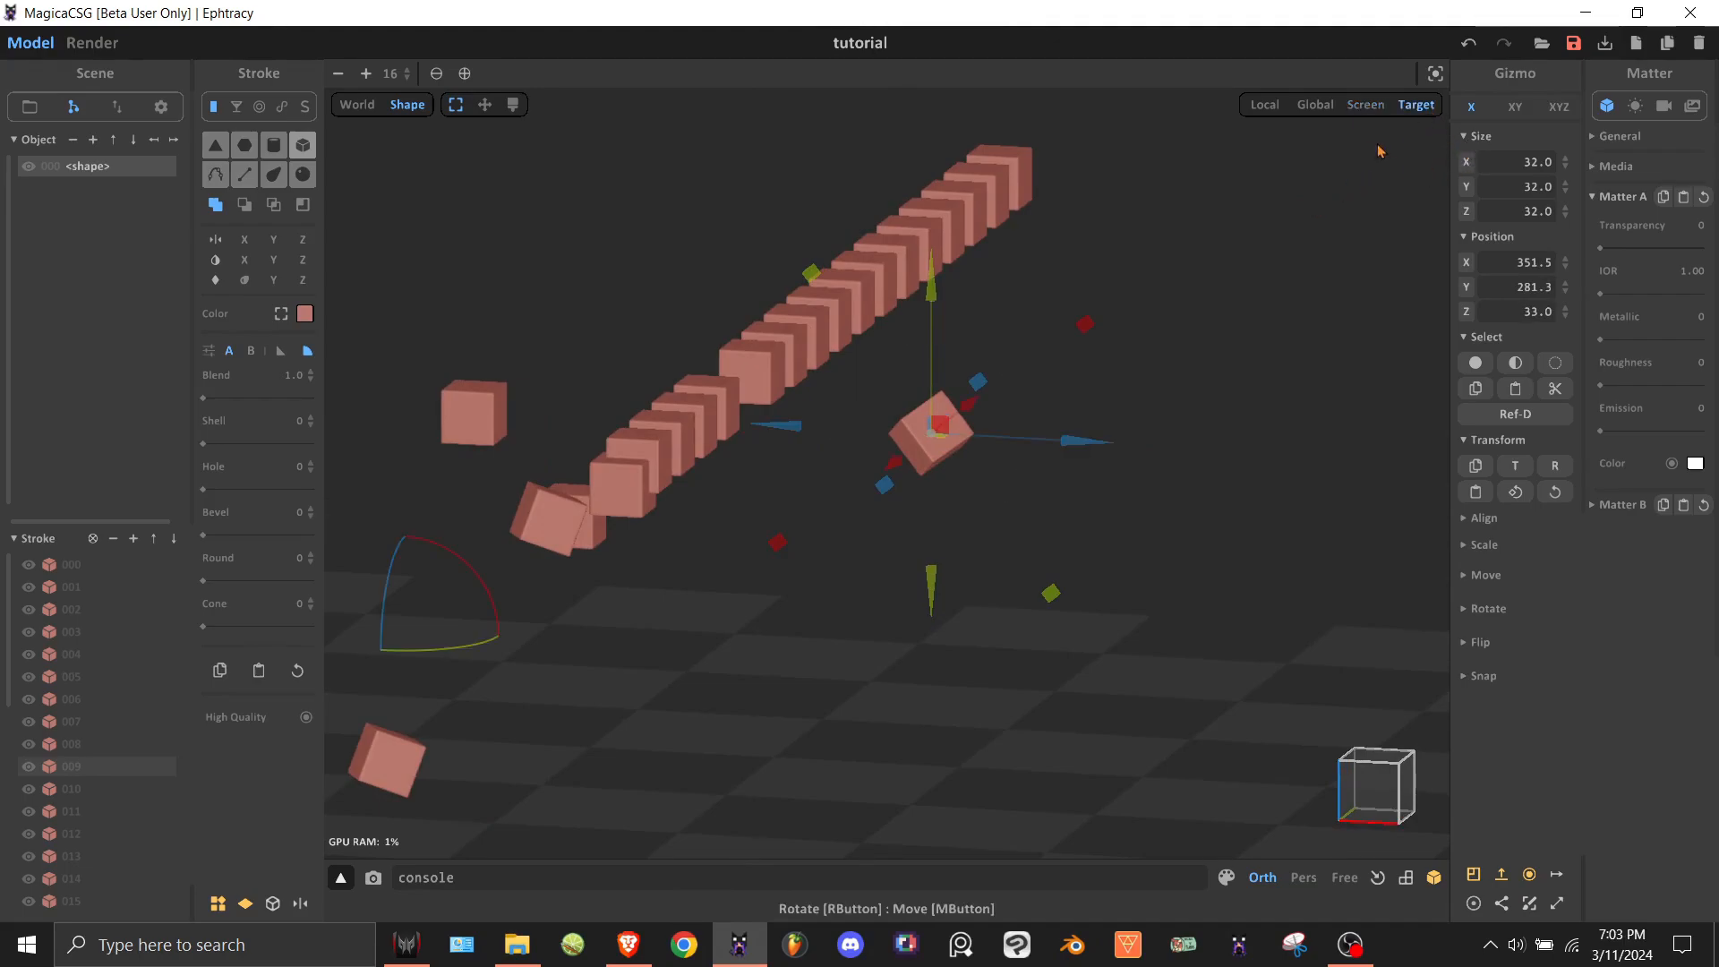
right_click_drag(1222, 287, 976, 466)
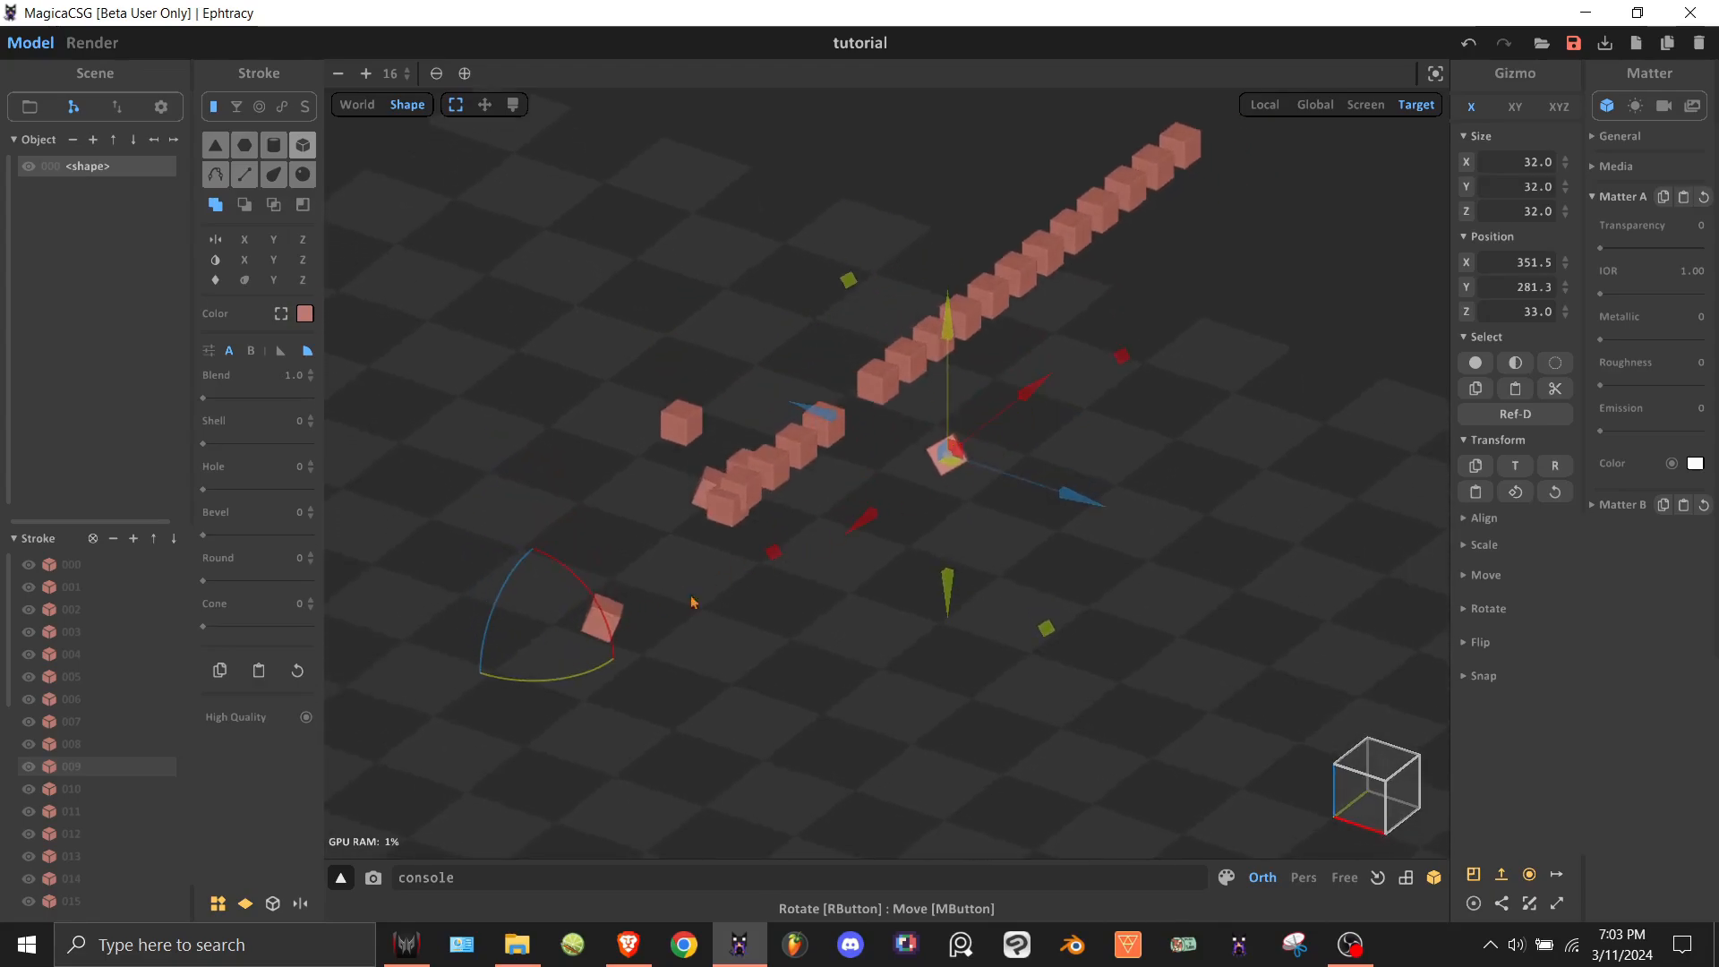
middle_click_drag(812, 537, 890, 365)
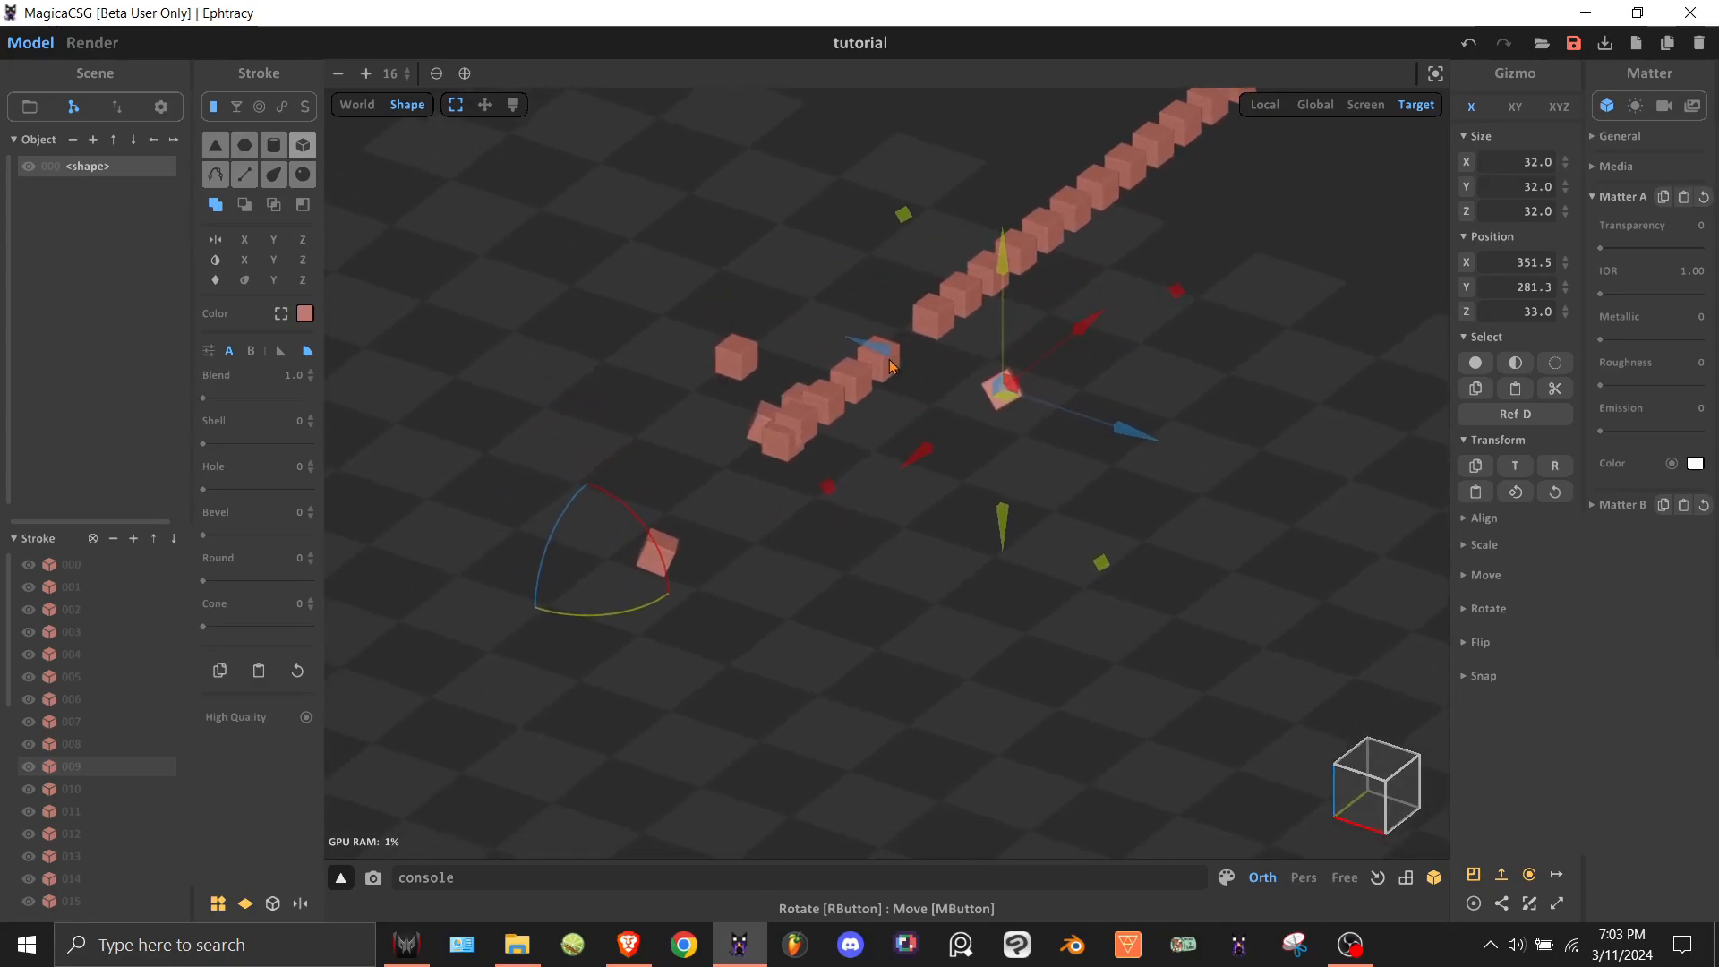
left_click(616, 620)
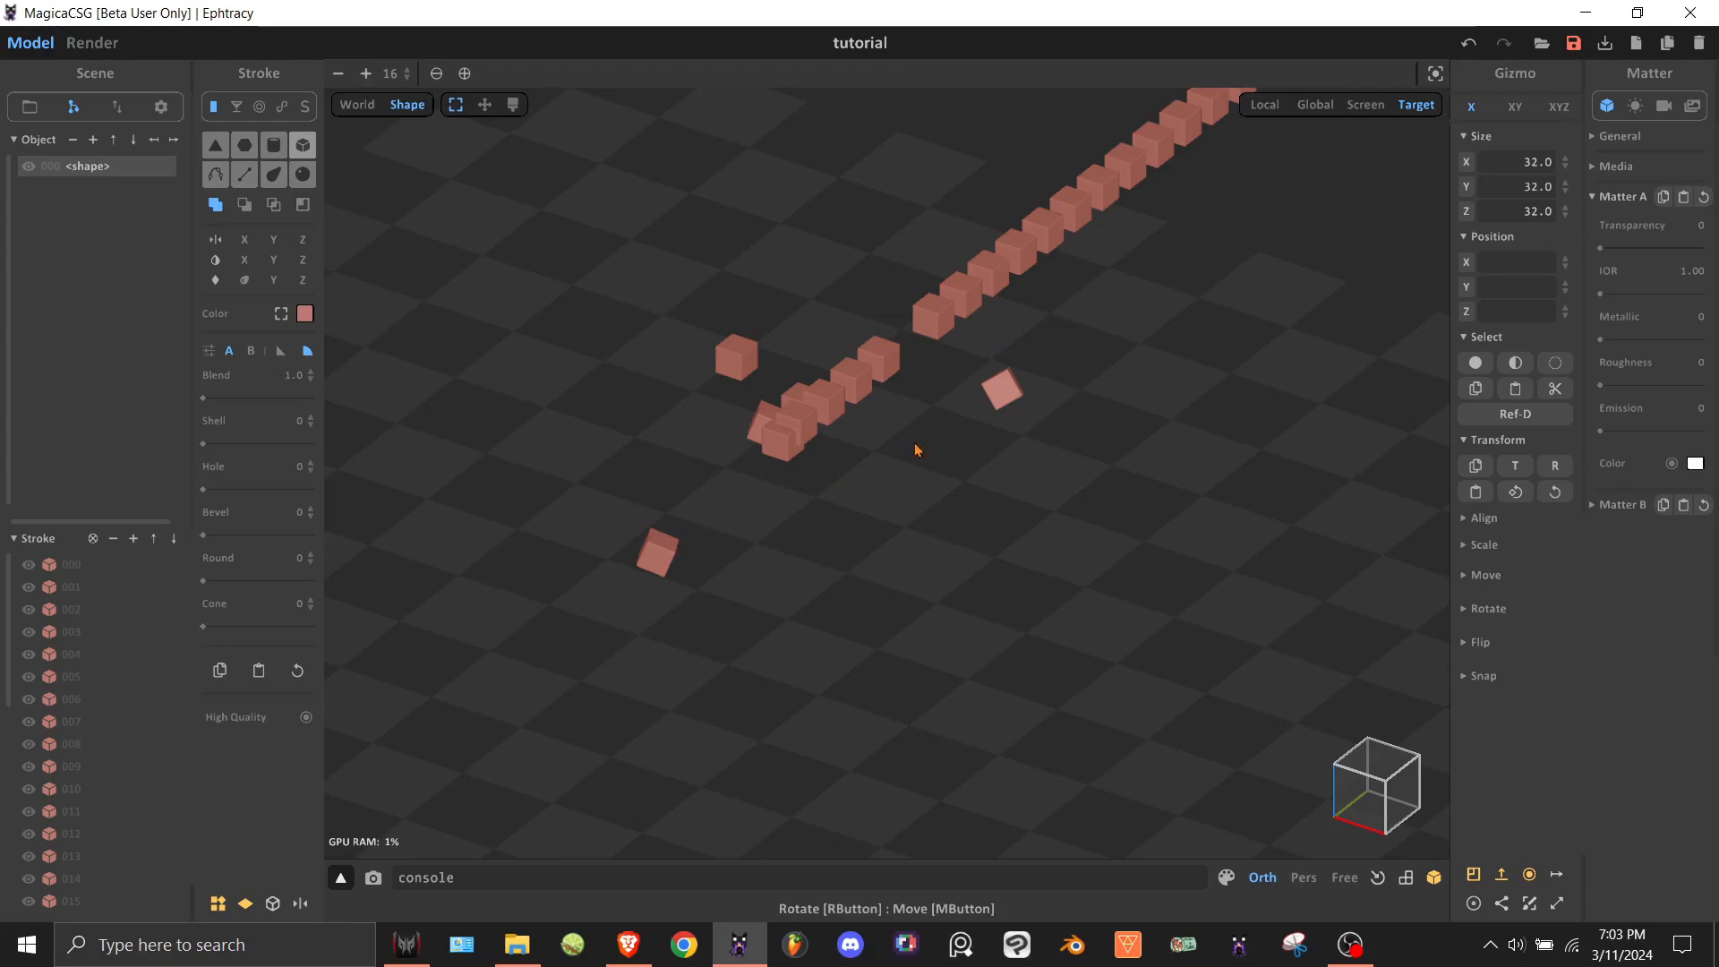
left_click(987, 400)
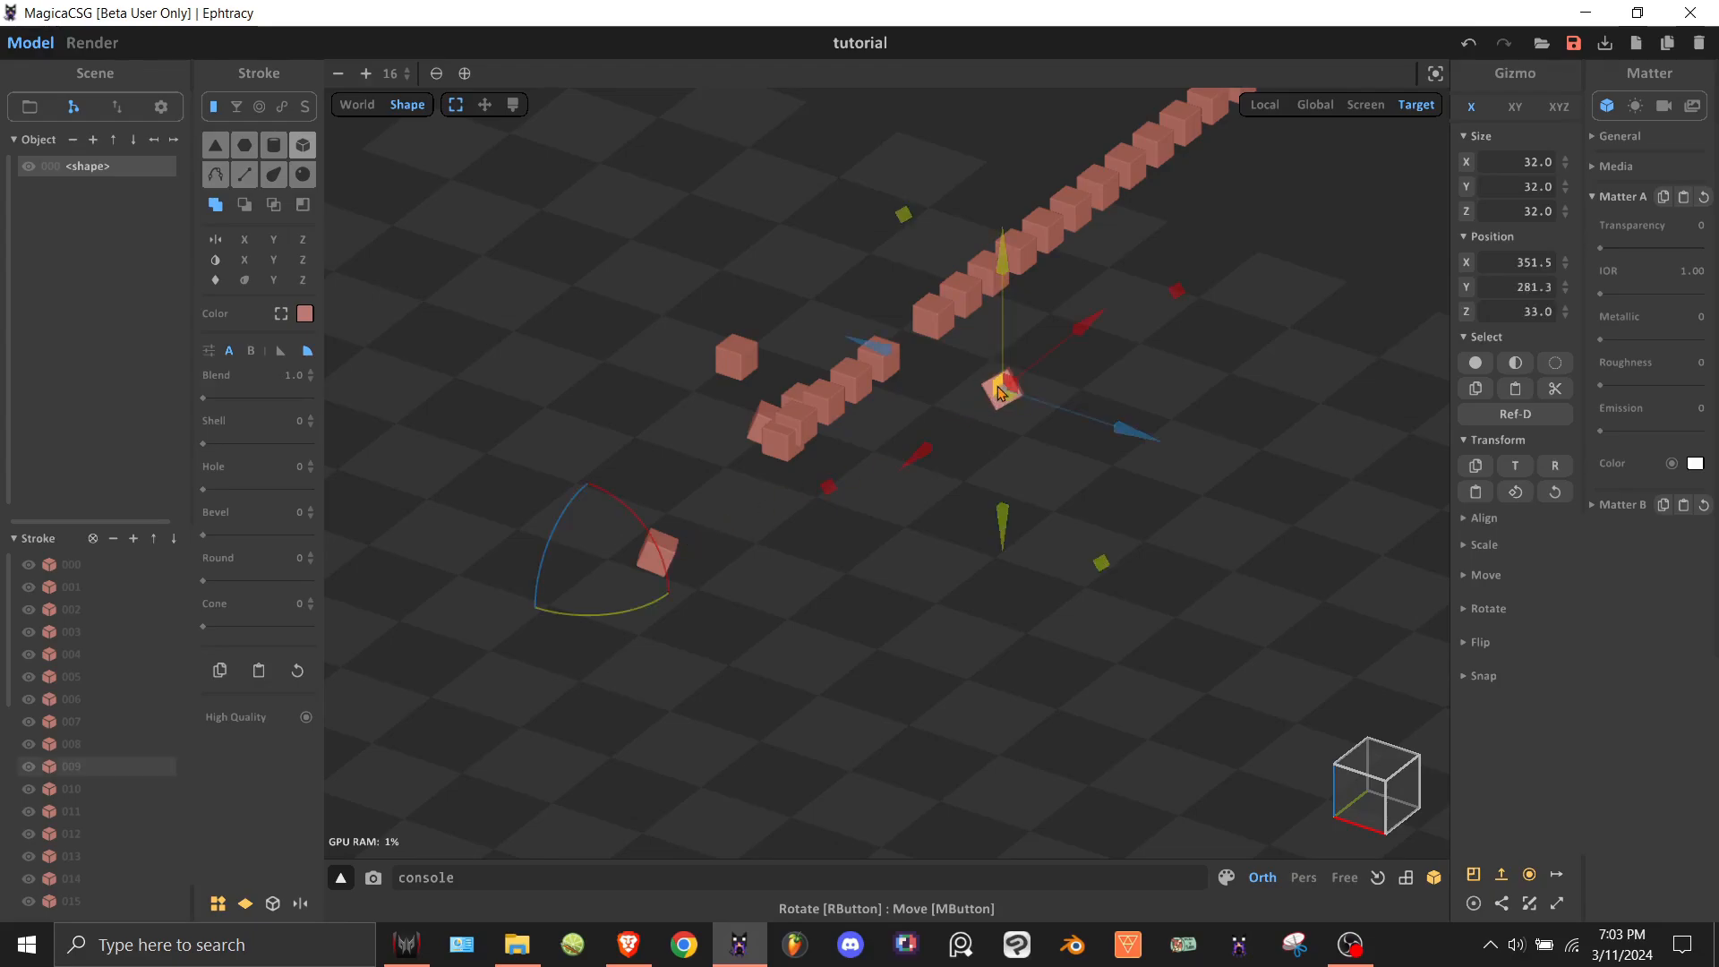
left_click_drag(598, 620, 579, 664)
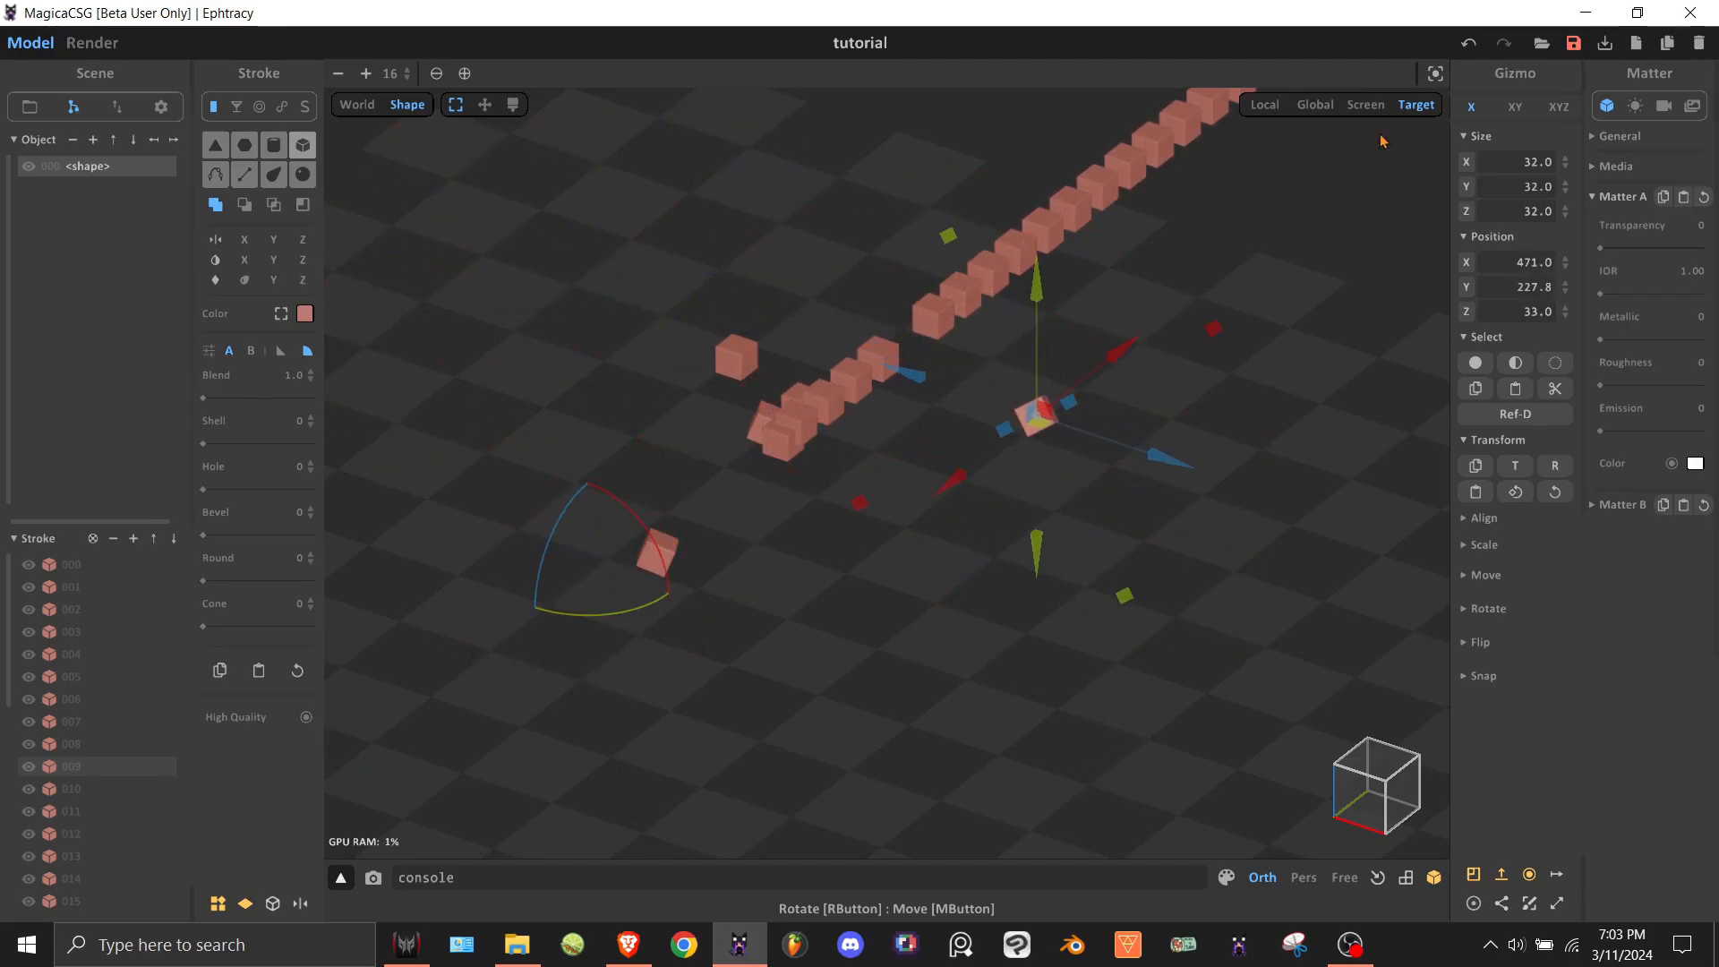
Set the cube at X 102.4, Y 189.8 as the target and rotate the tilted cube around it to about X 461.7, Y 99.5.
left_click(880, 356)
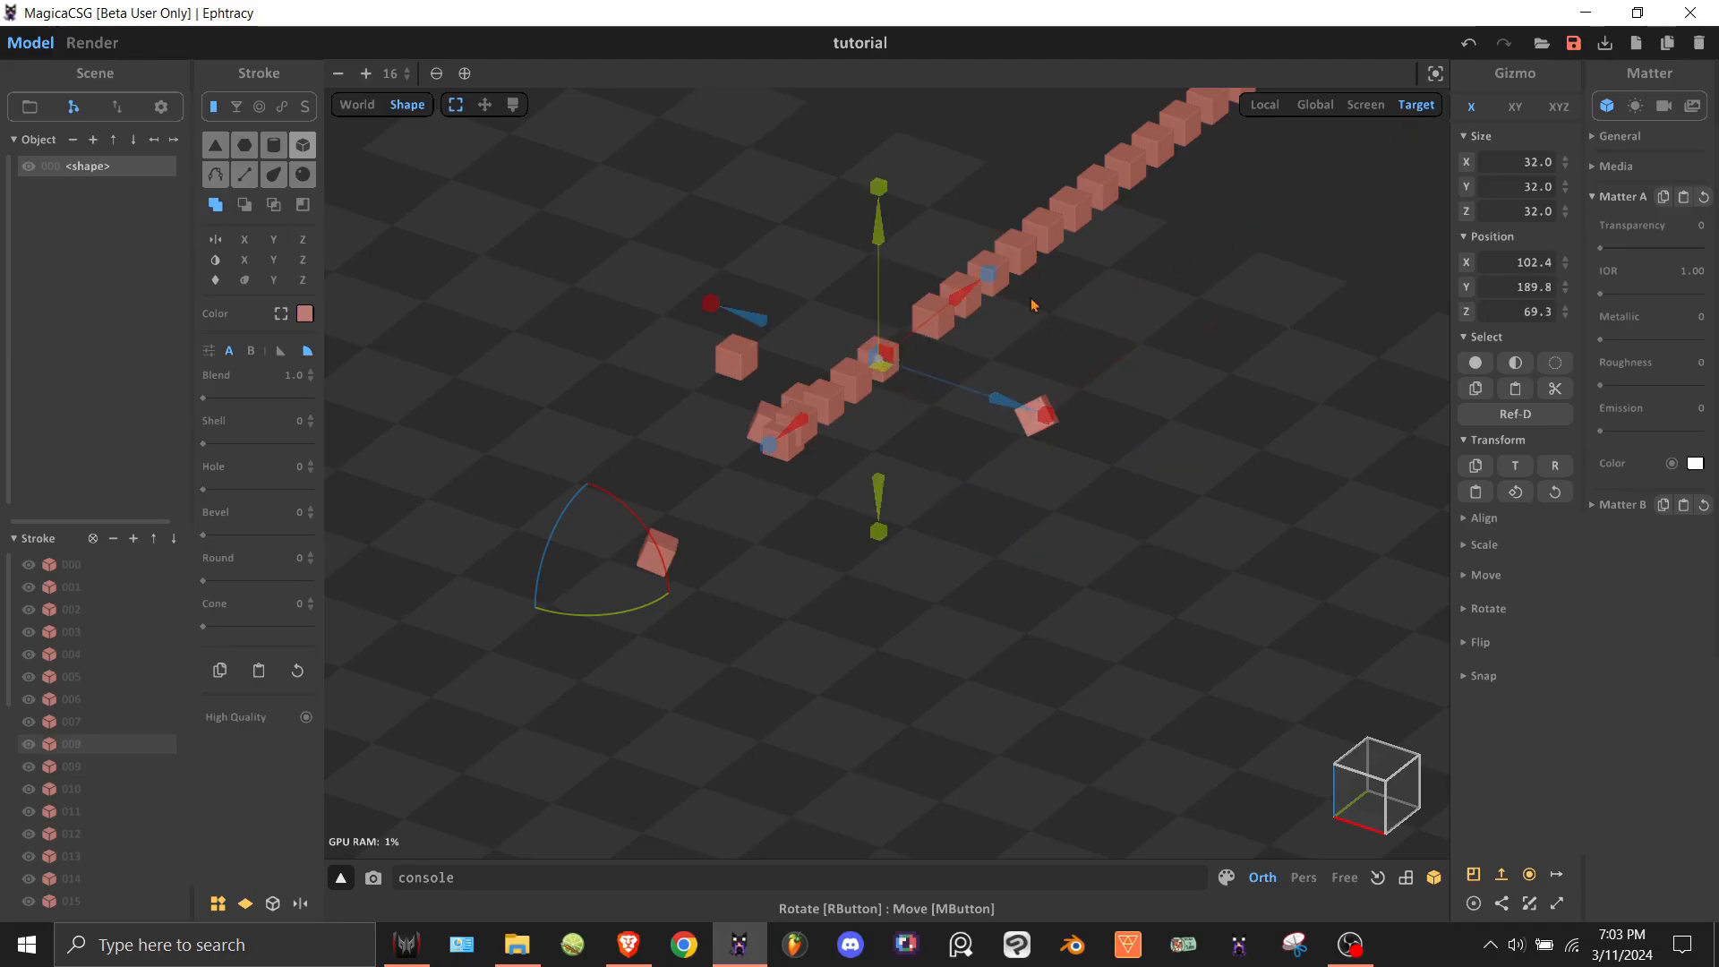
left_click(1436, 79)
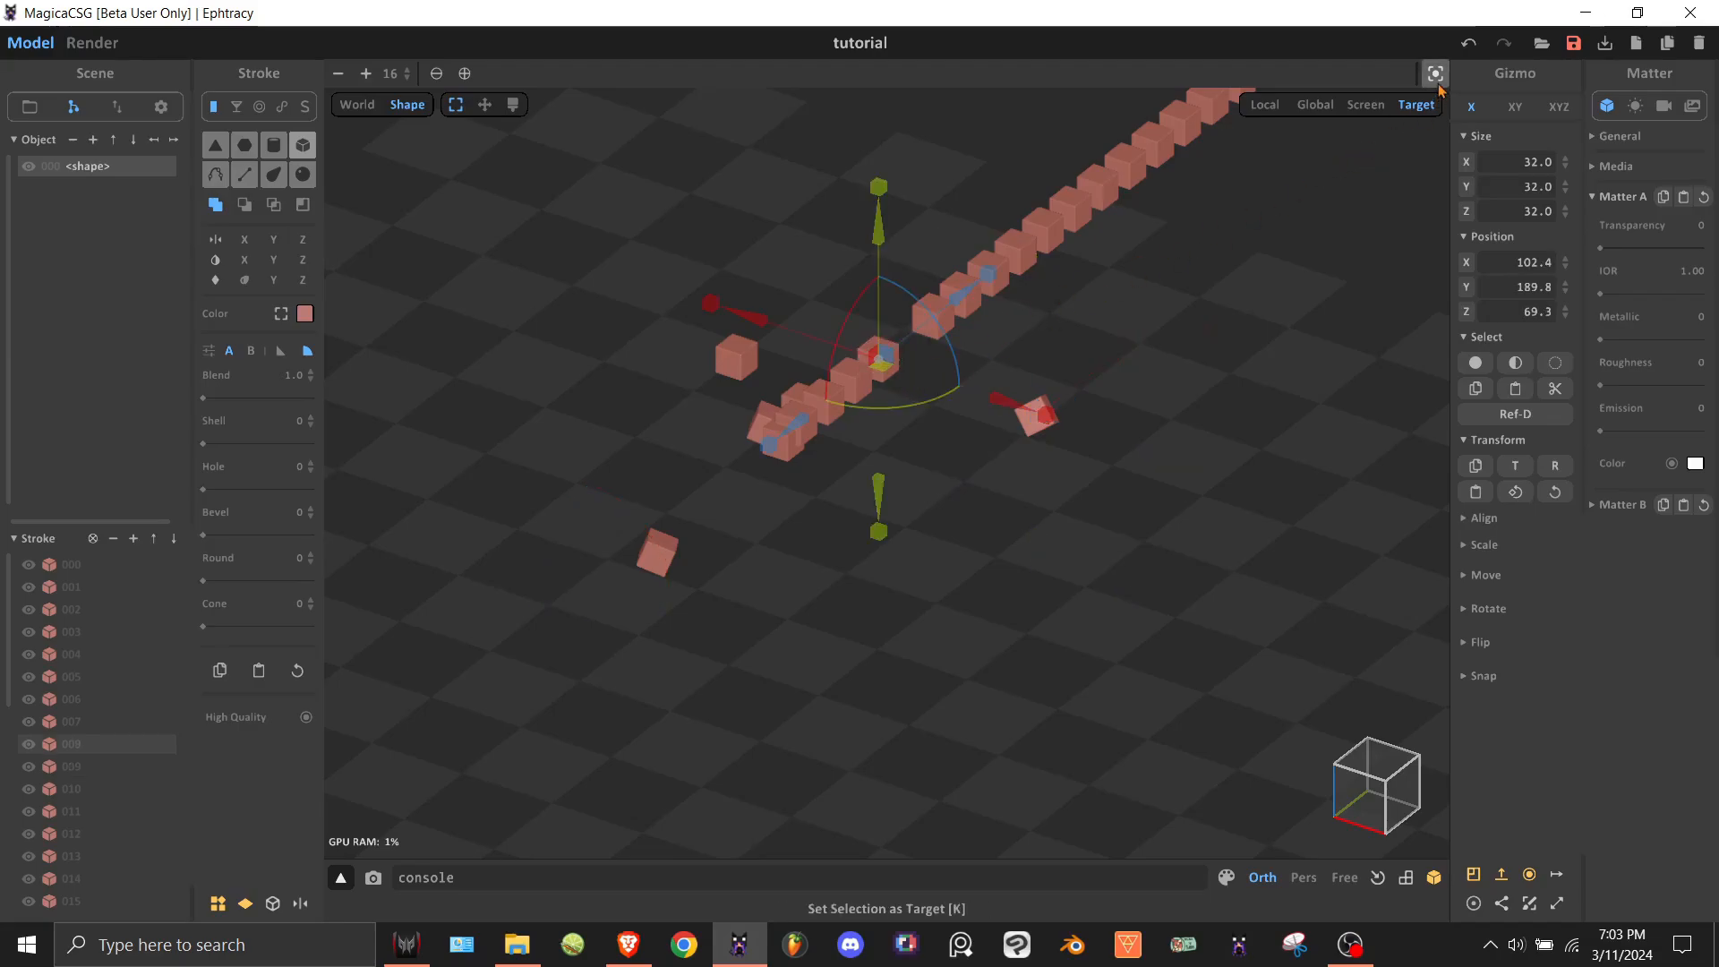
left_click(1036, 432)
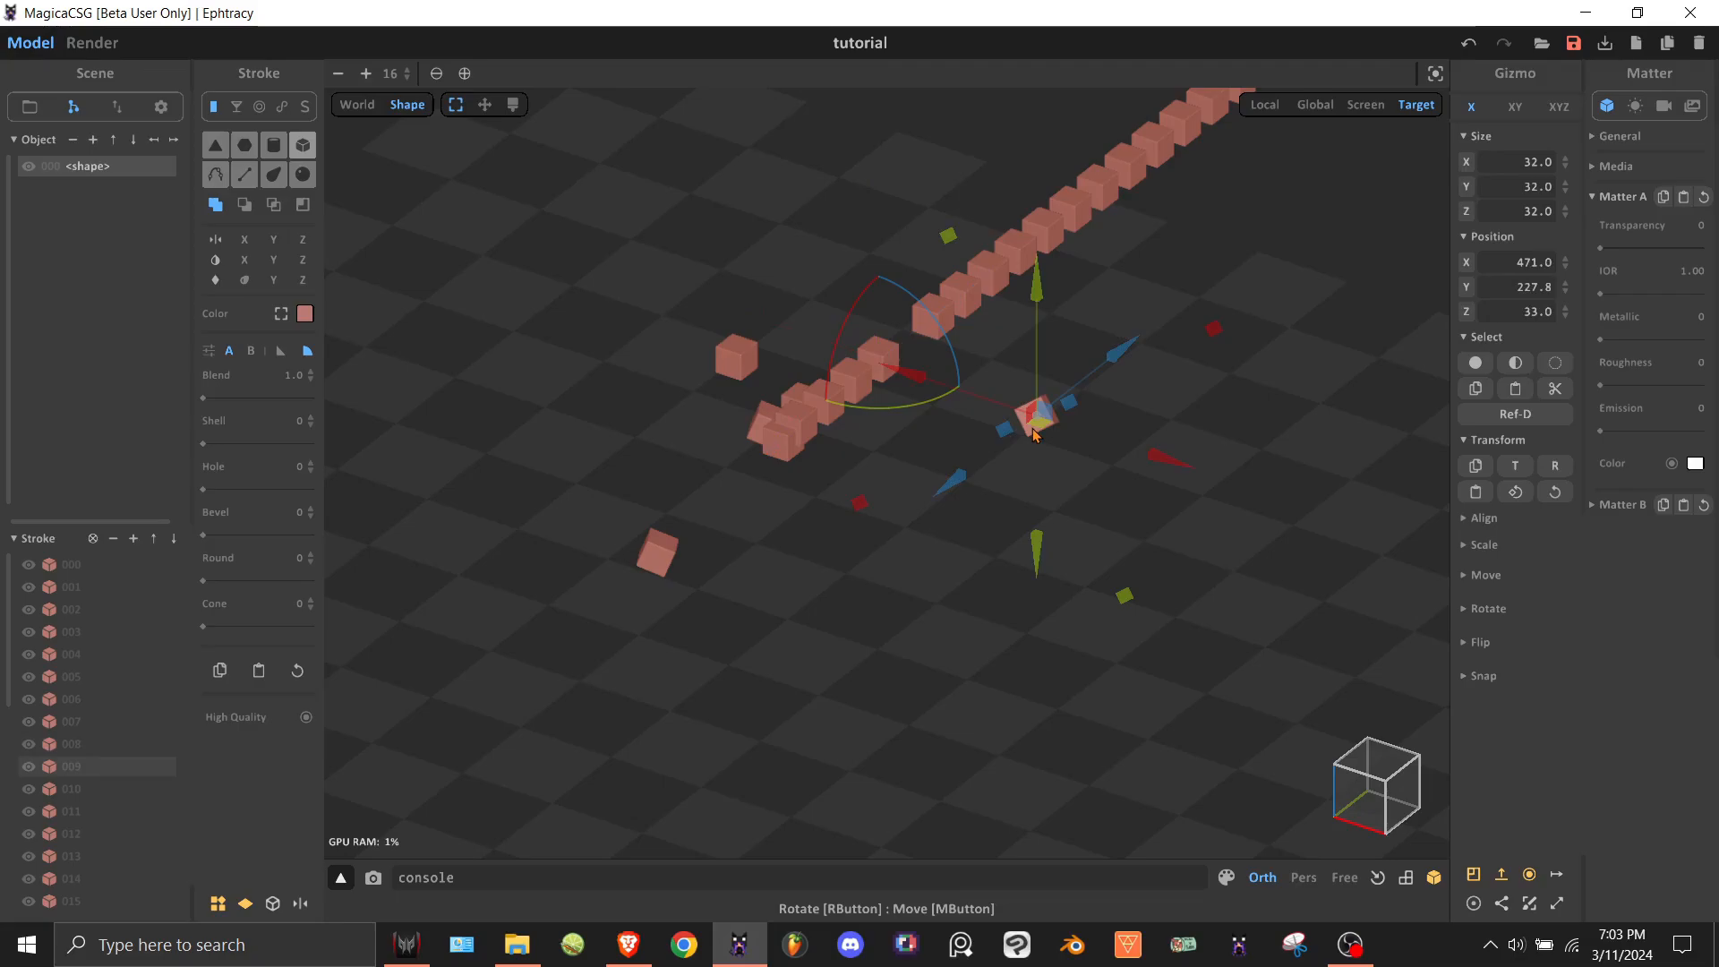
left_click_drag(924, 406, 889, 436)
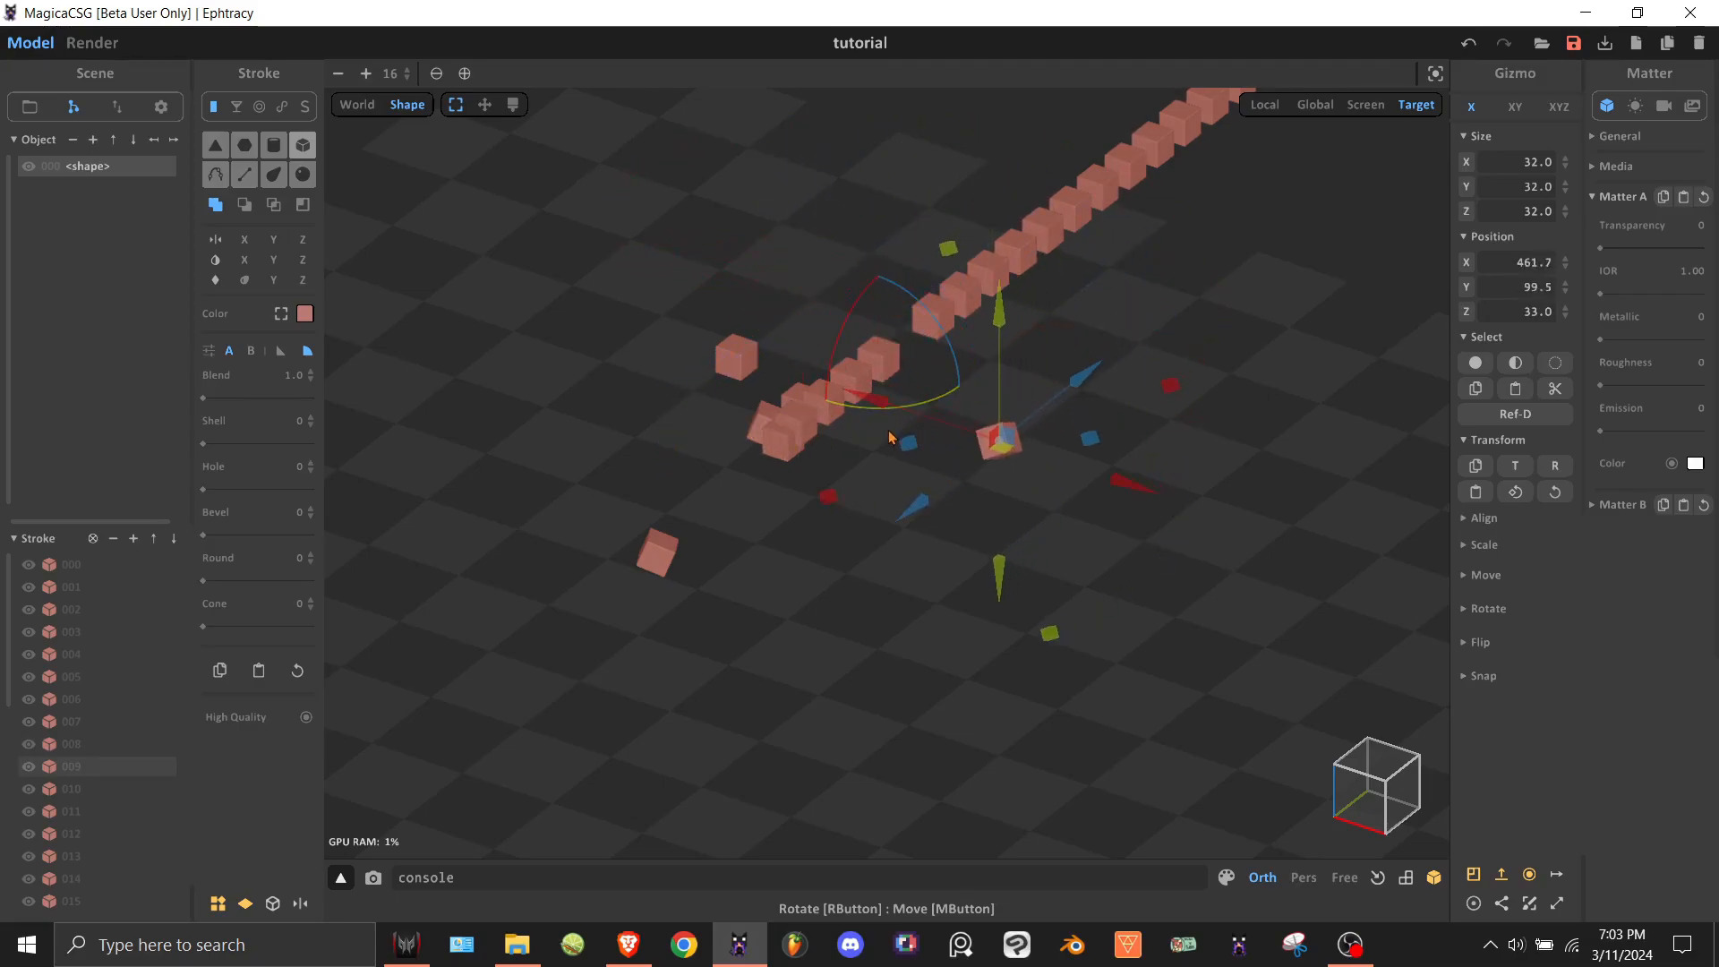
left_click(1208, 357)
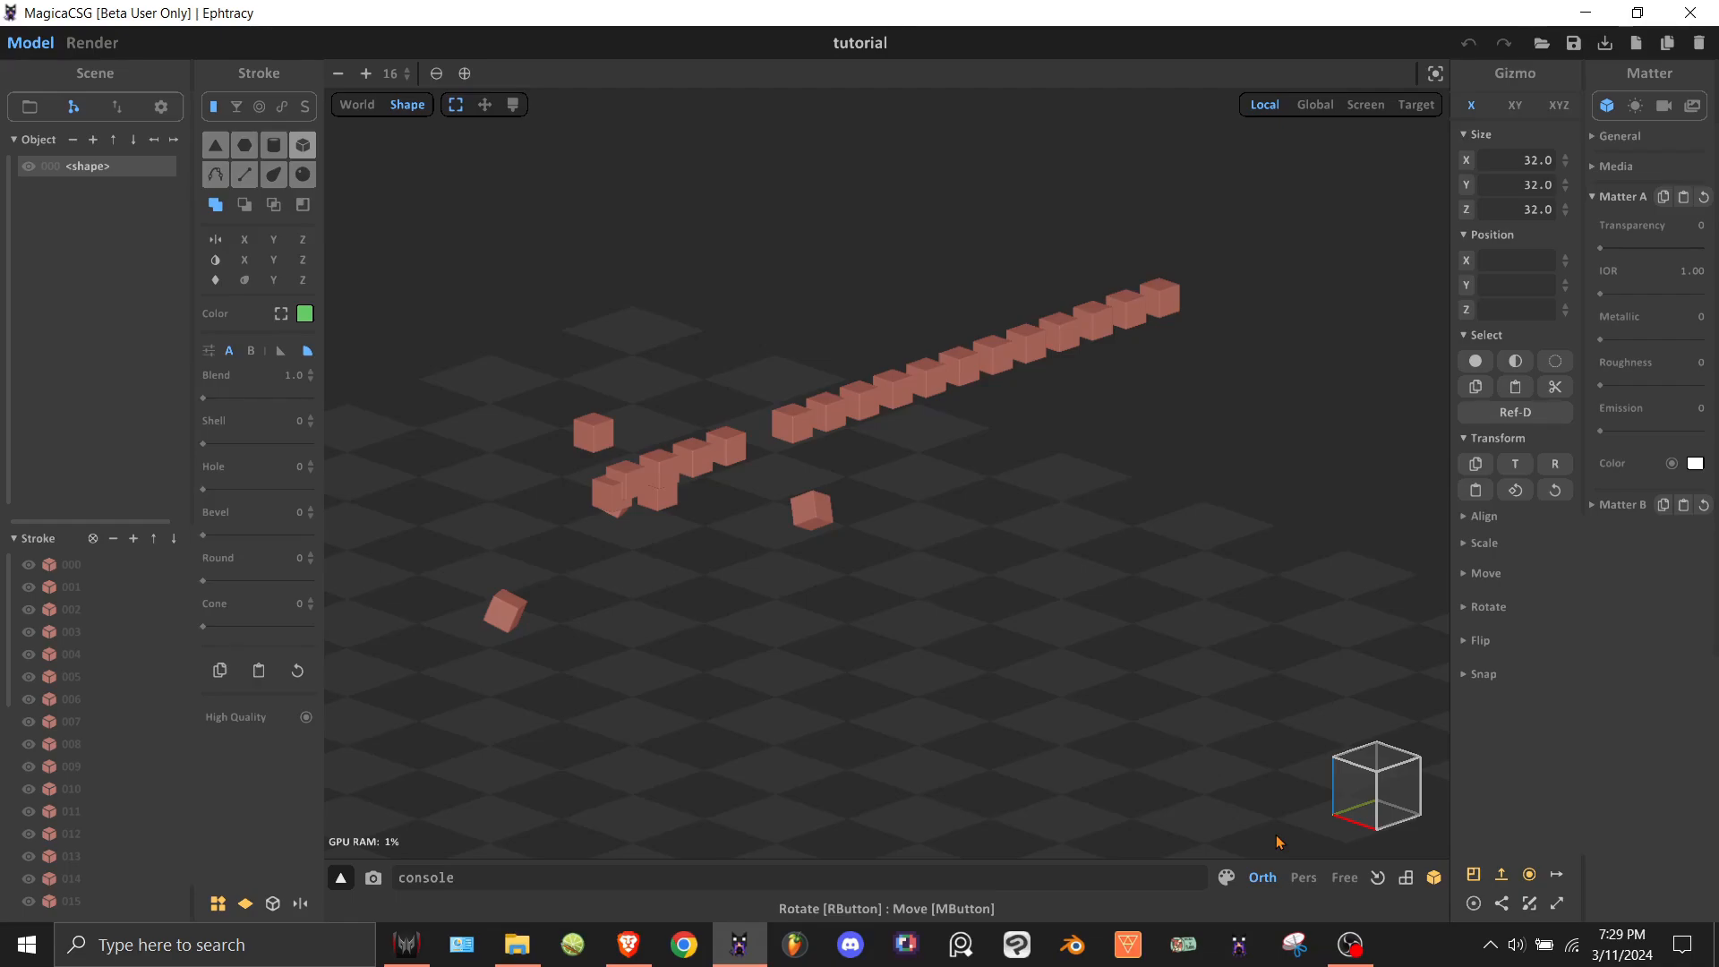
Switch to the perspective camera and inspect the cubes by orbiting and zooming.
left_click(1304, 879)
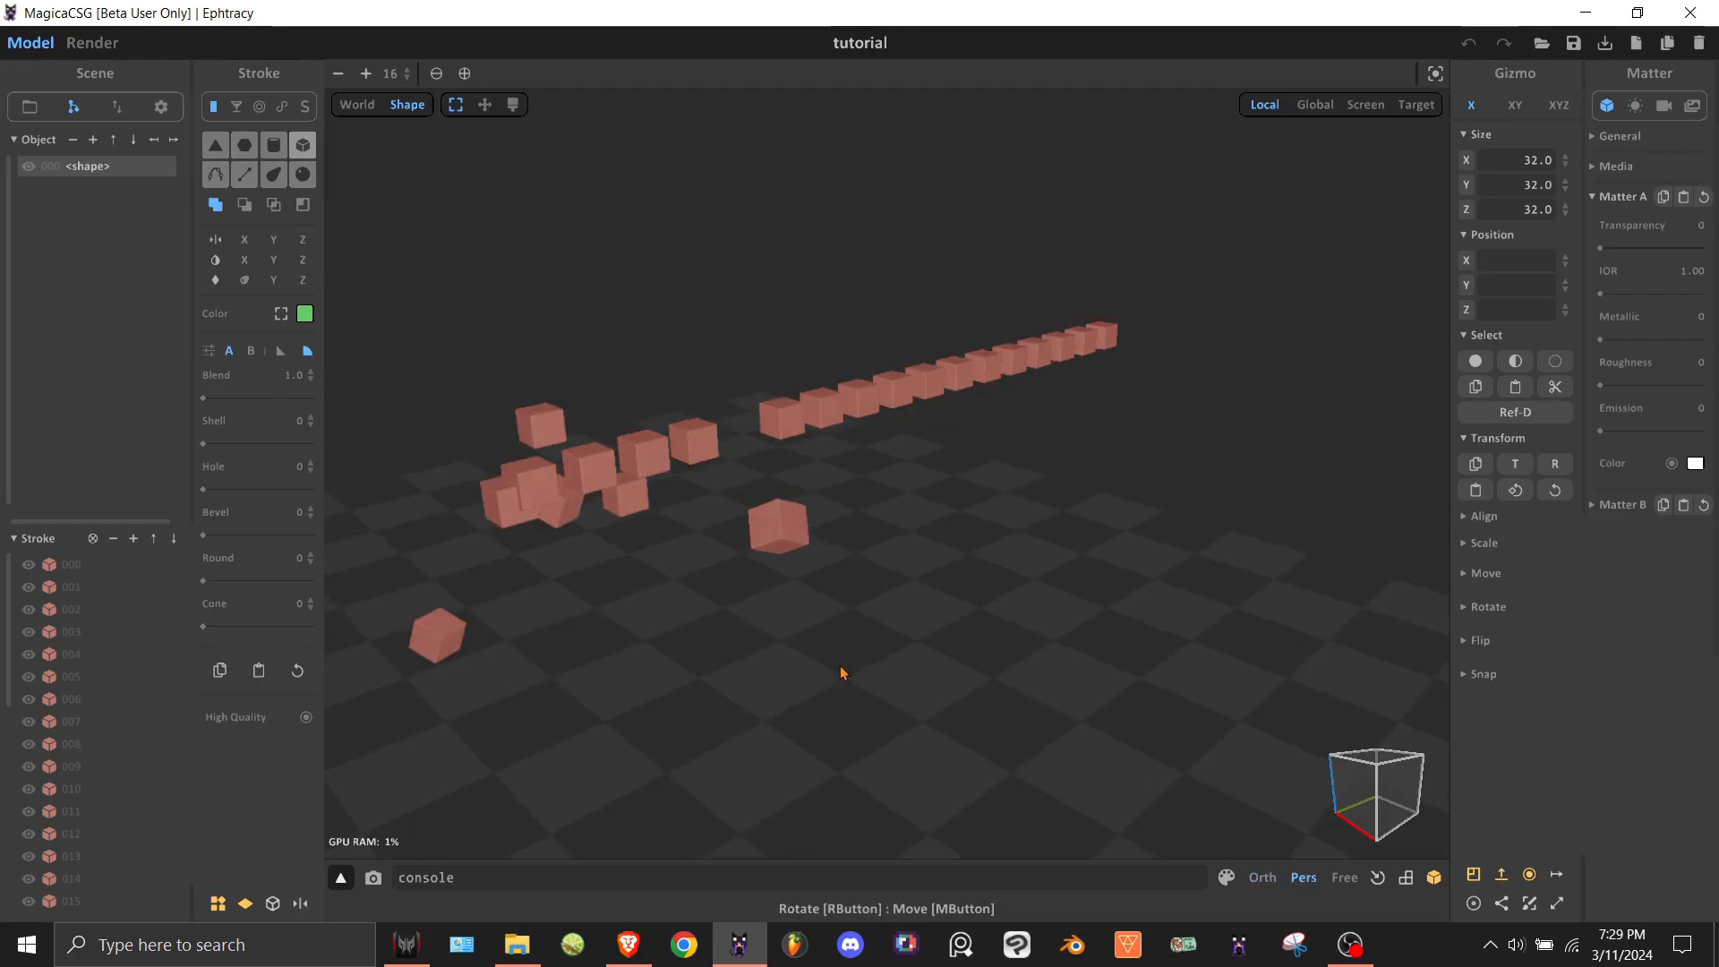
right_click_drag(764, 603, 947, 547)
scroll(930, 575, "up", 5)
scroll(990, 534, "down", 3)
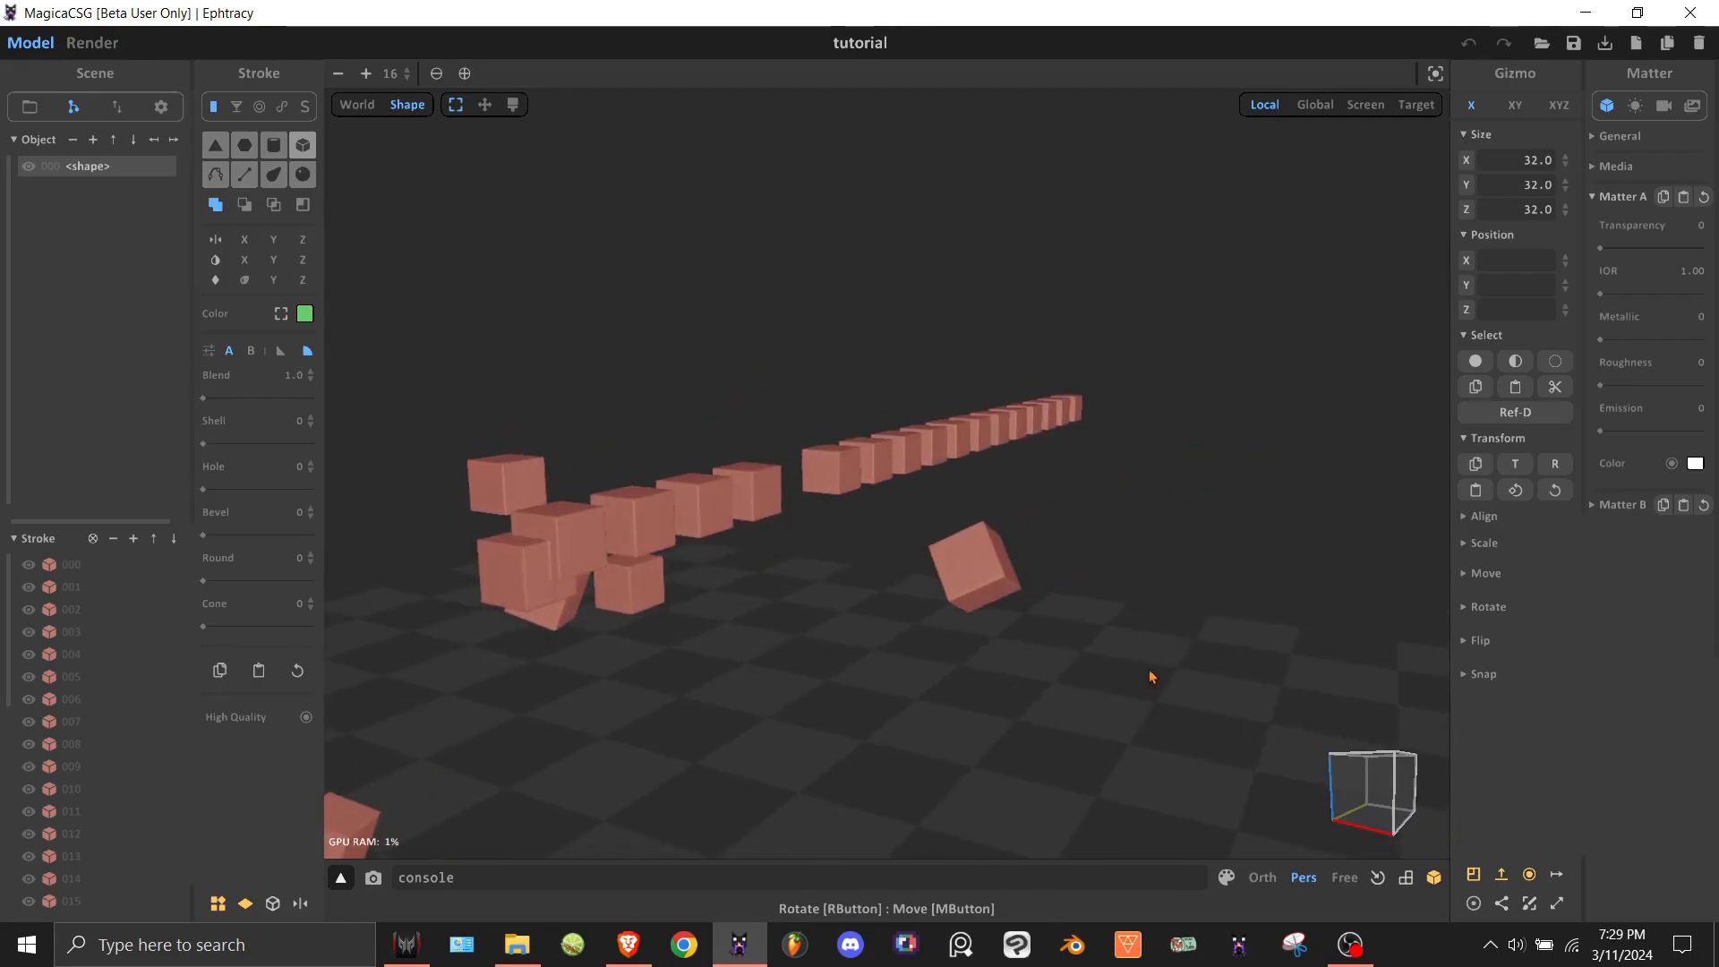
Switch to the Free camera and move it forward, backward and sideways through the scene.
left_click(1345, 878)
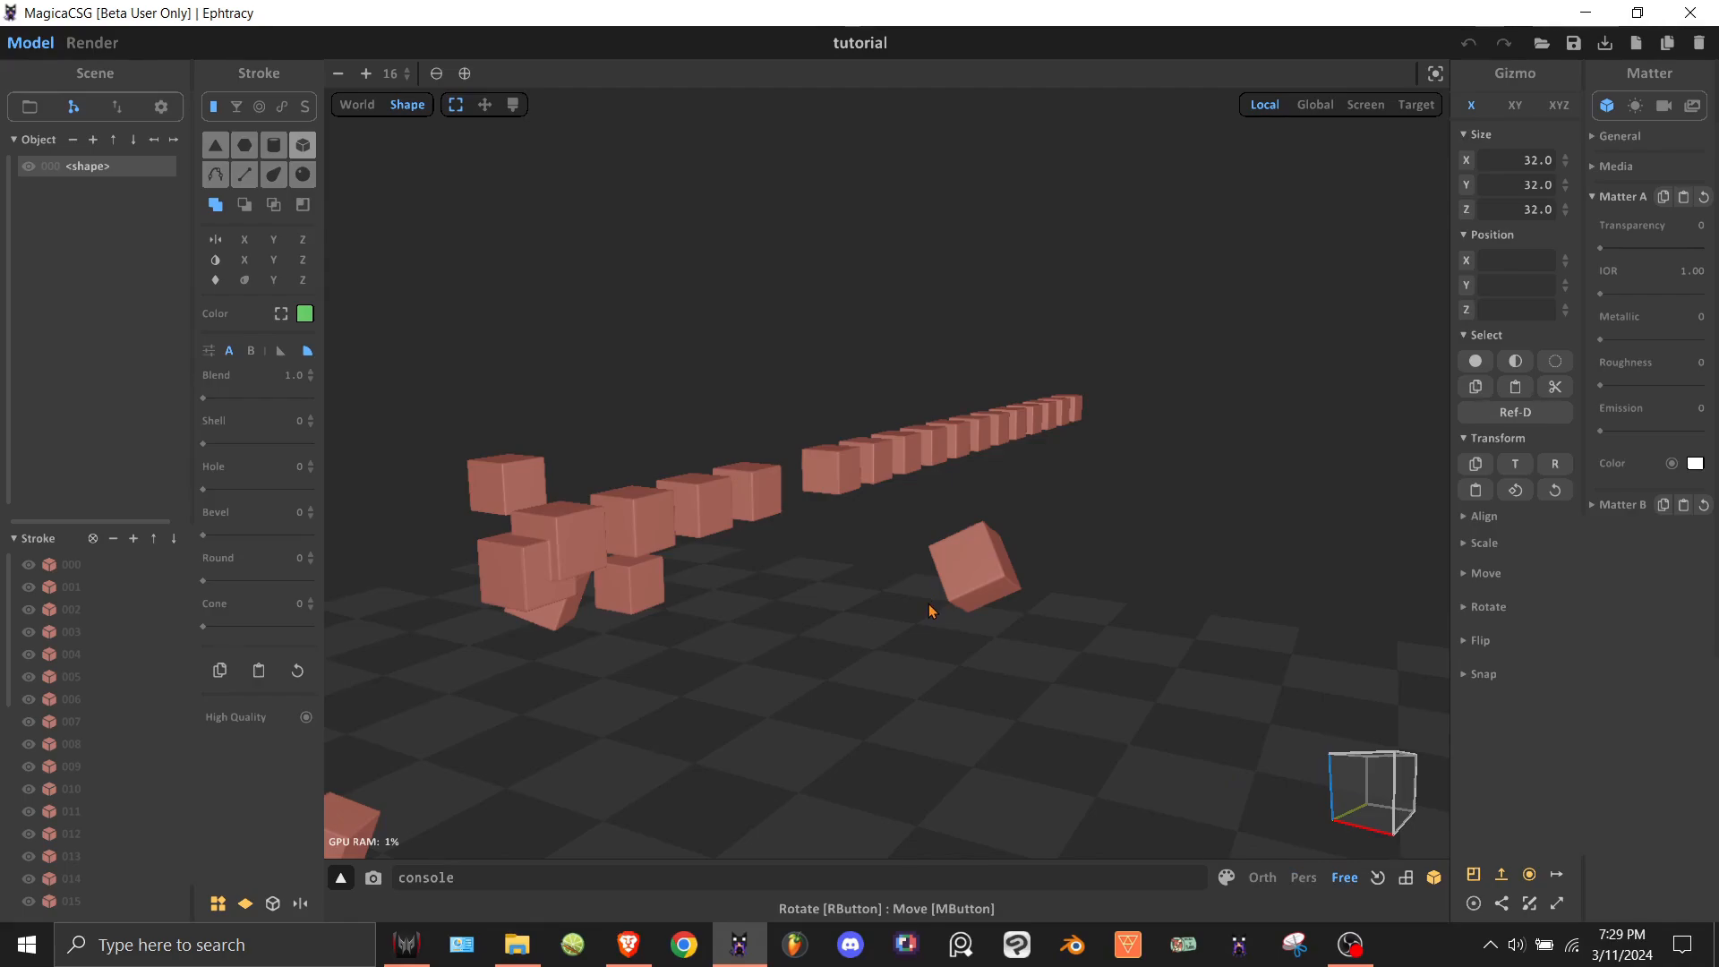
scroll(928, 611, "up", 5)
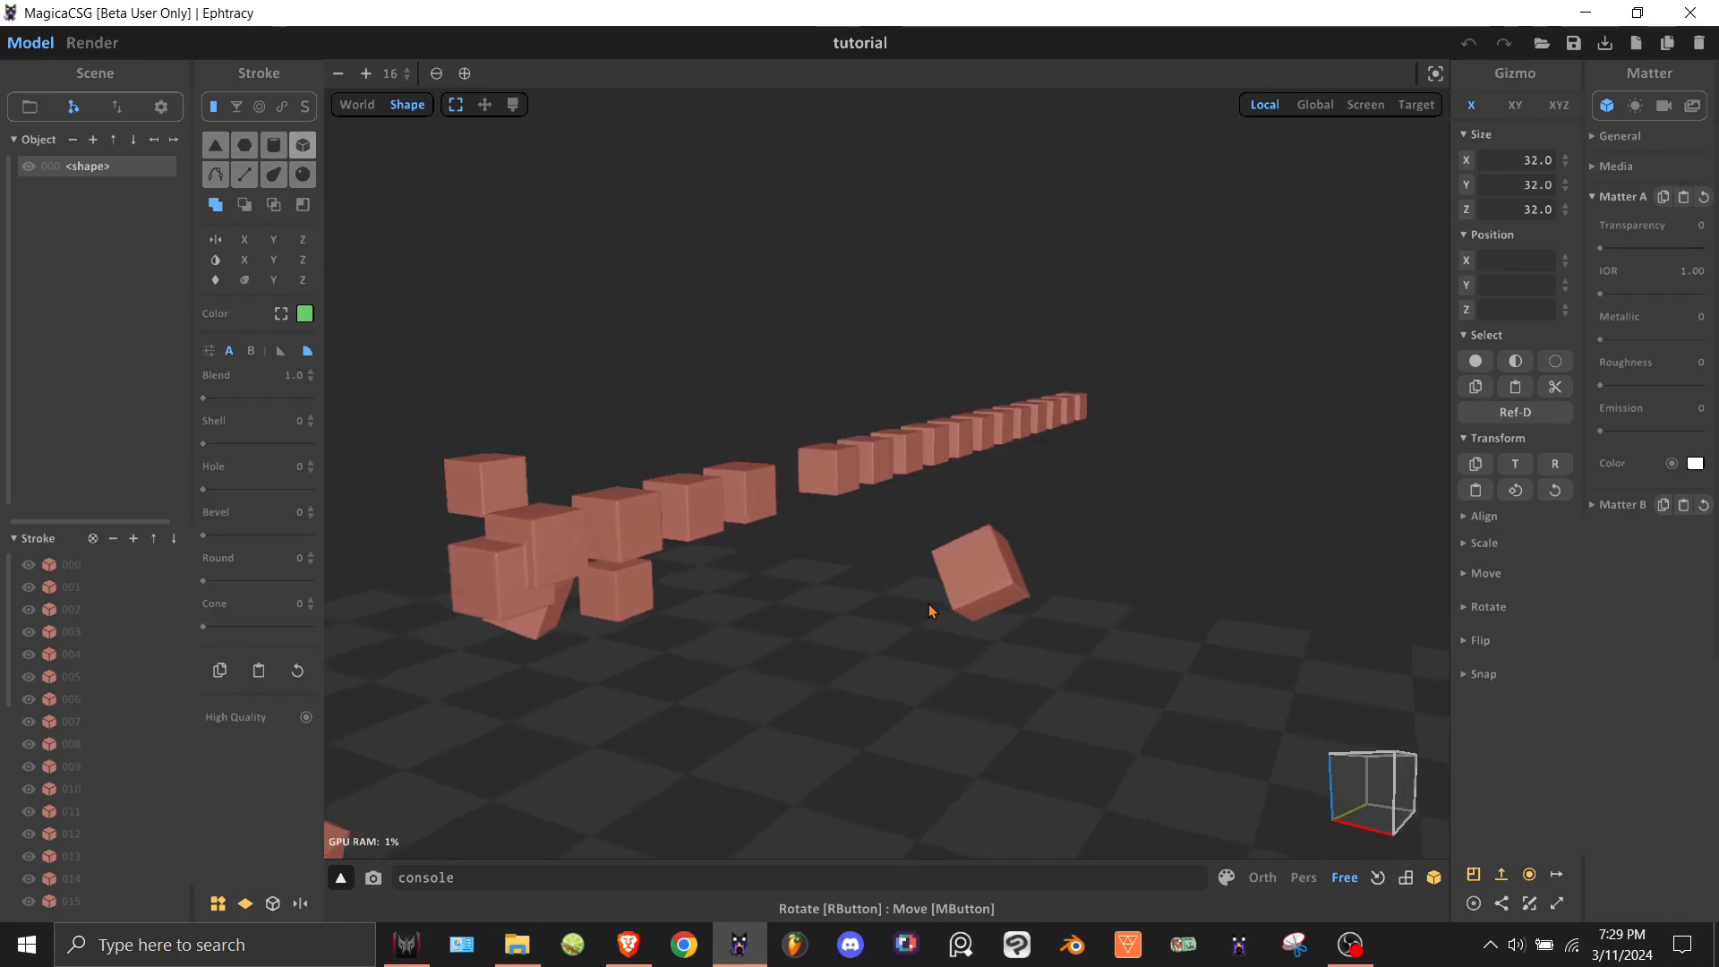
scroll(929, 611, "down", 3)
scroll(929, 611, "down", 3)
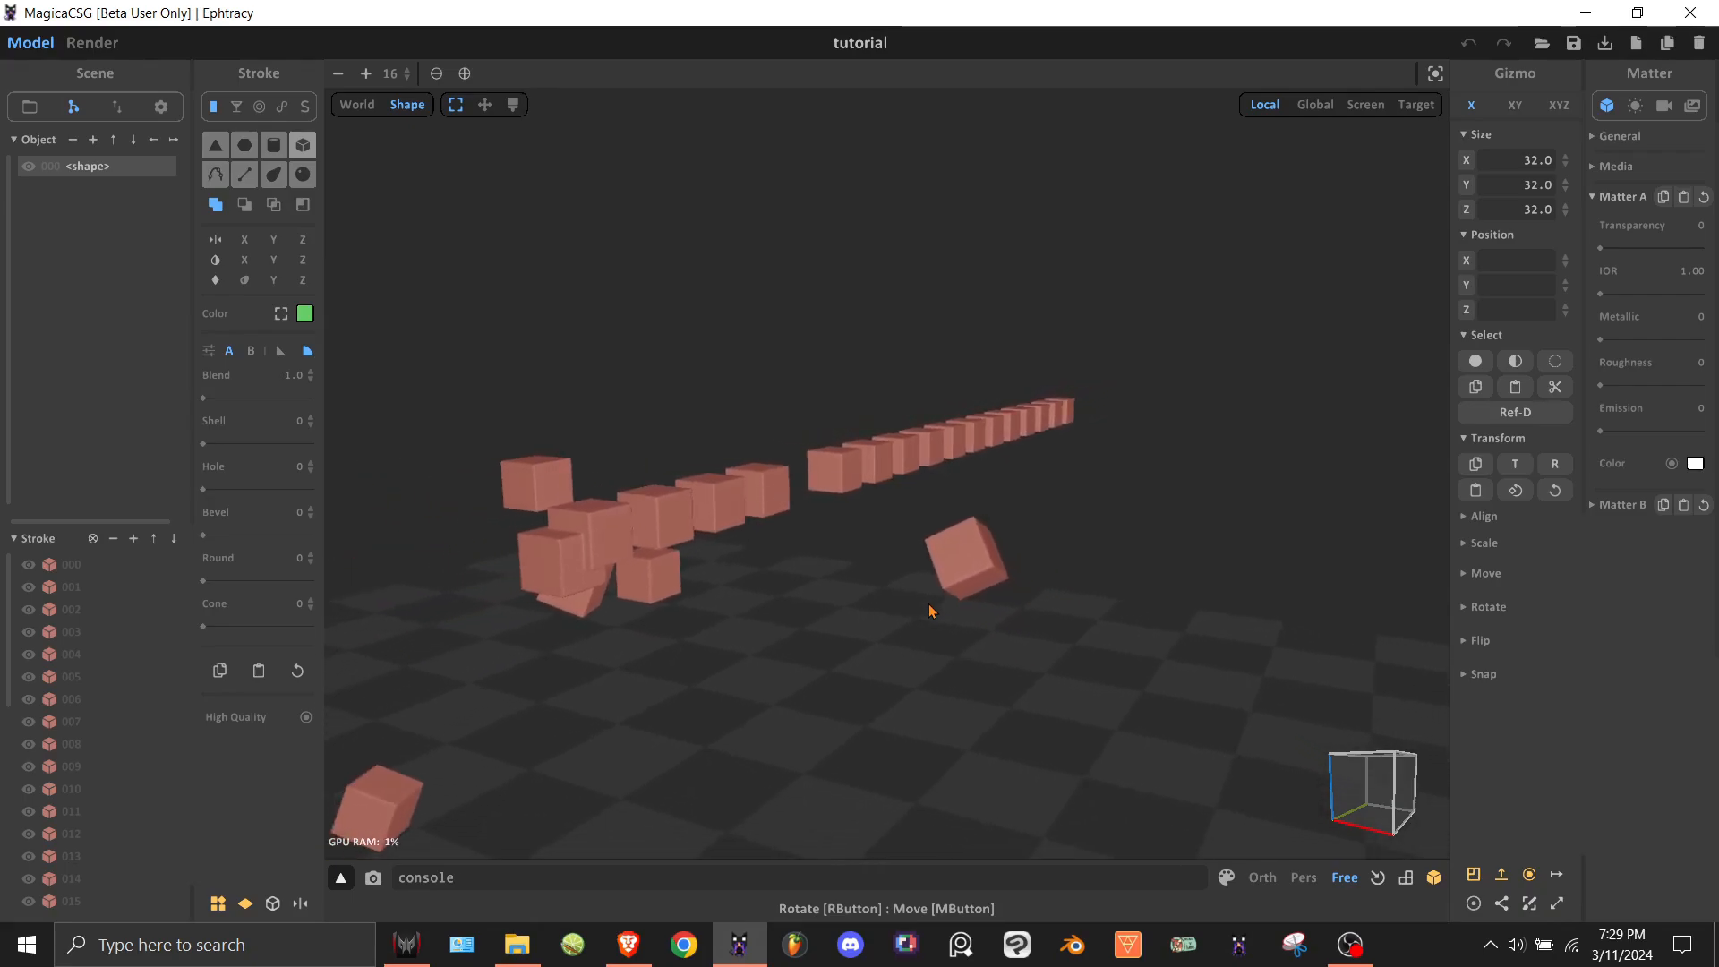
scroll(928, 612, "up", 4)
scroll(928, 612, "down", 2)
scroll(929, 612, "down", 3)
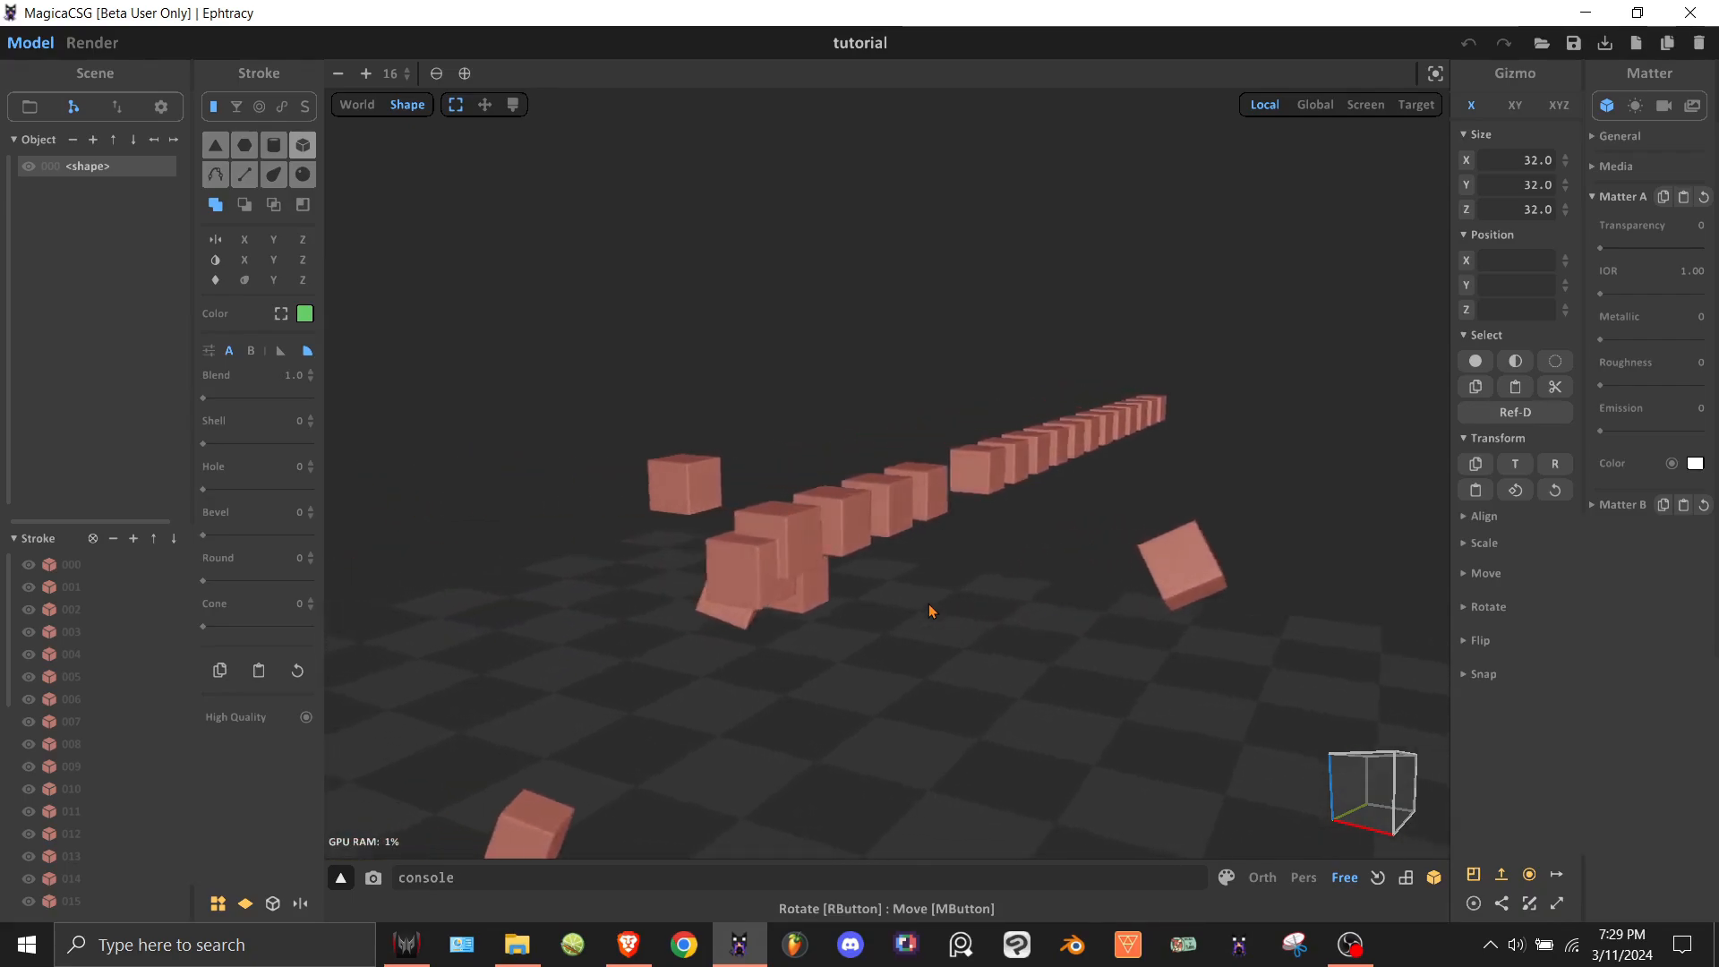
scroll(928, 611, "up", 3)
scroll(929, 612, "down", 2)
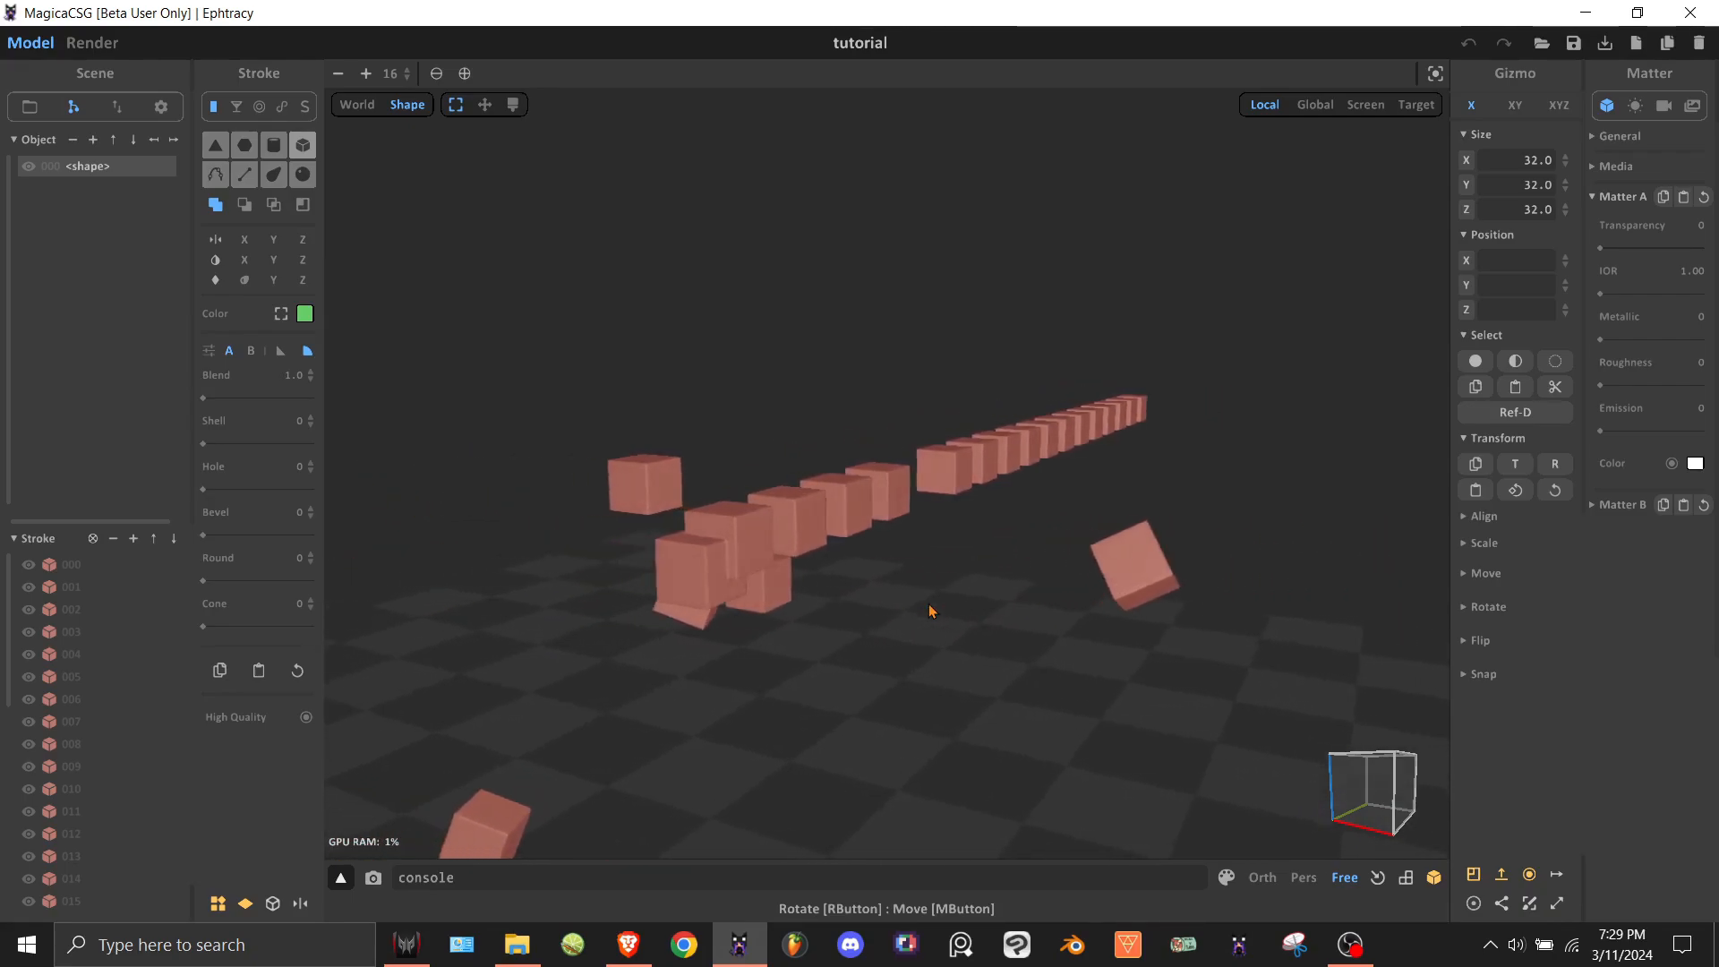
Move the Free camera up and down, and return to the orthographic camera.
key("q")
key("e")
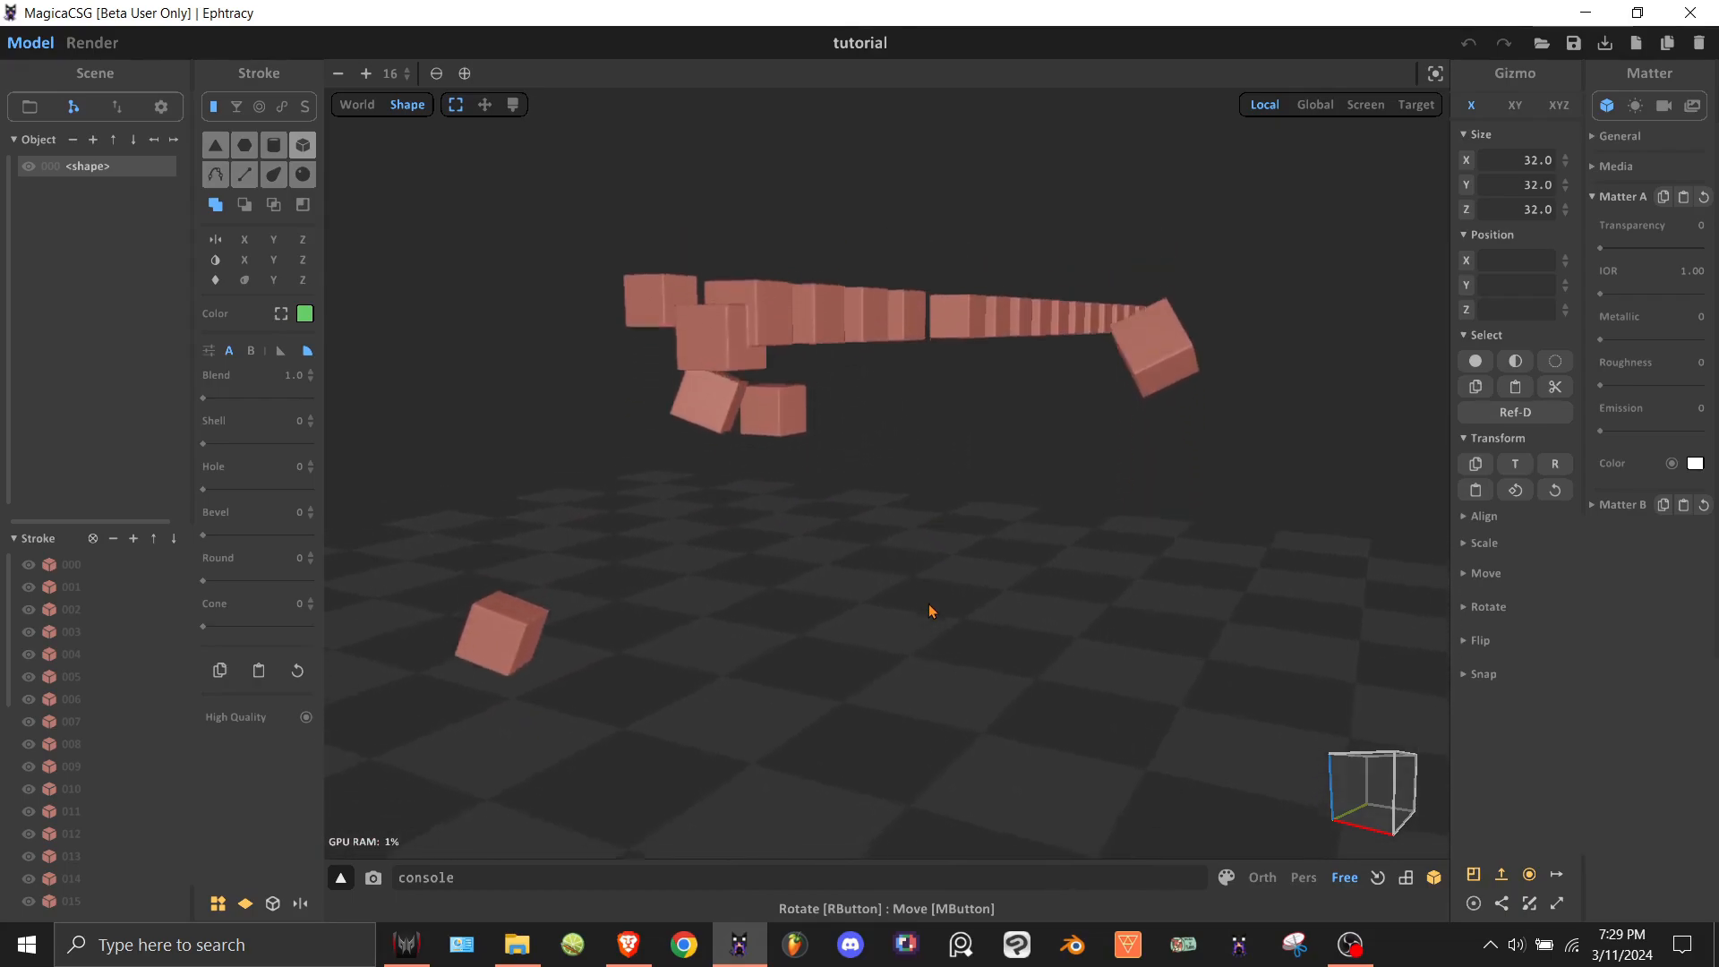
key("q")
key("q")
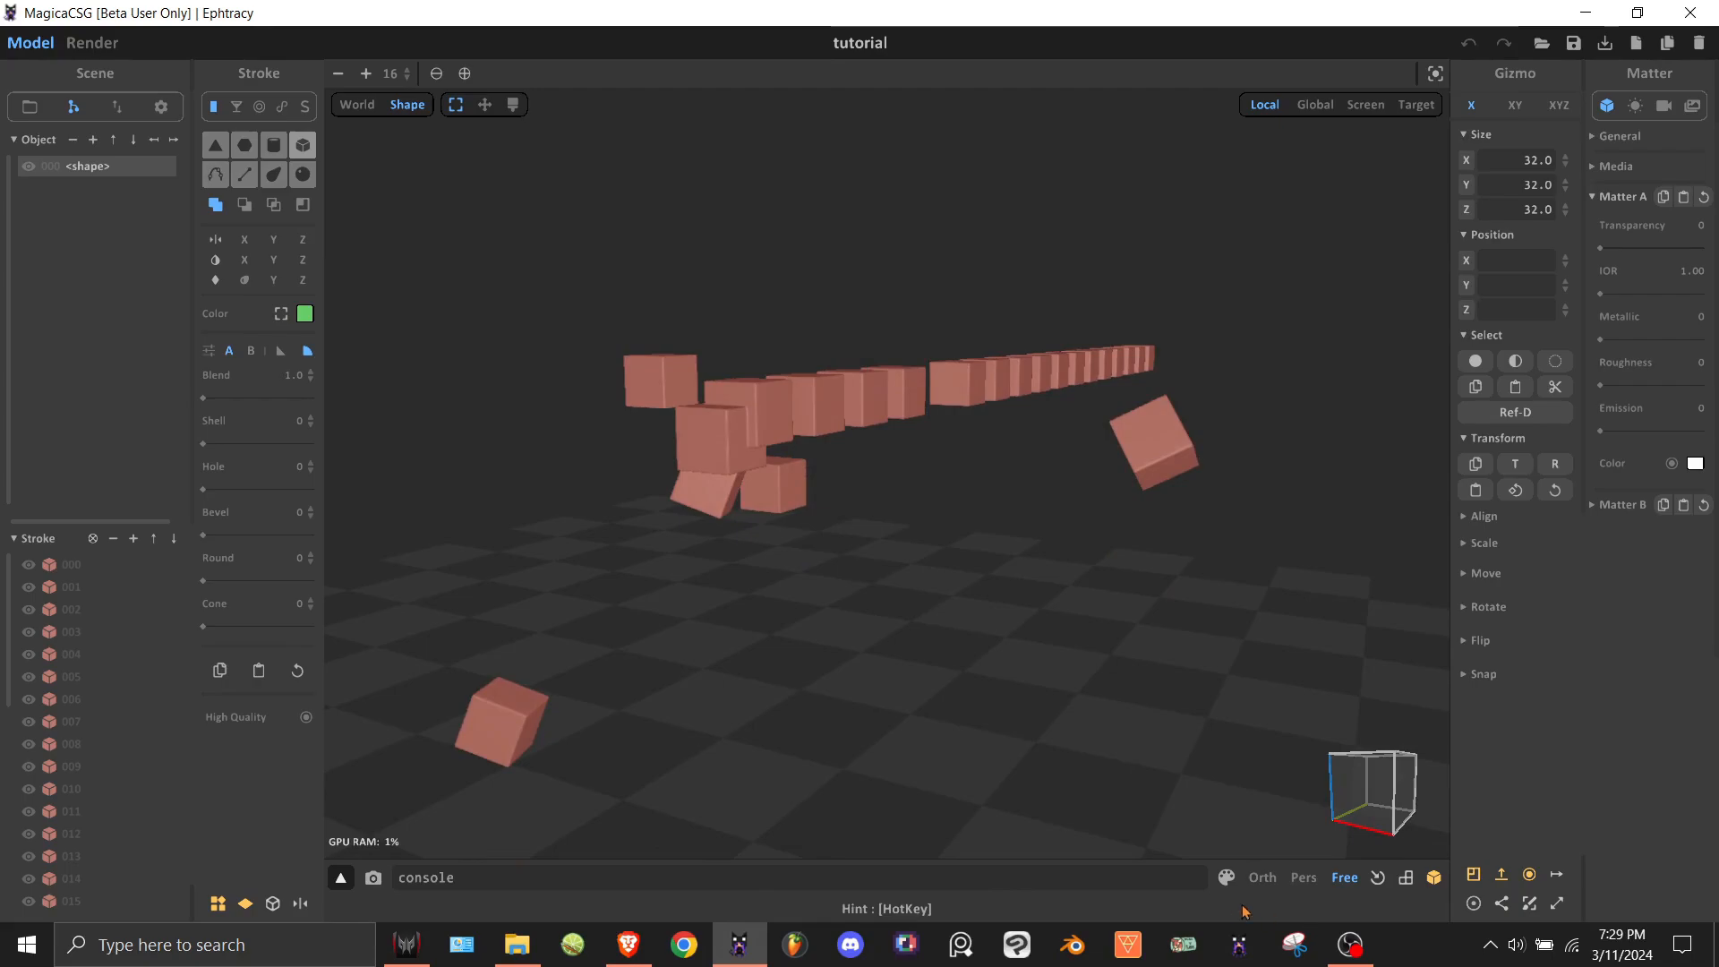
left_click(1262, 877)
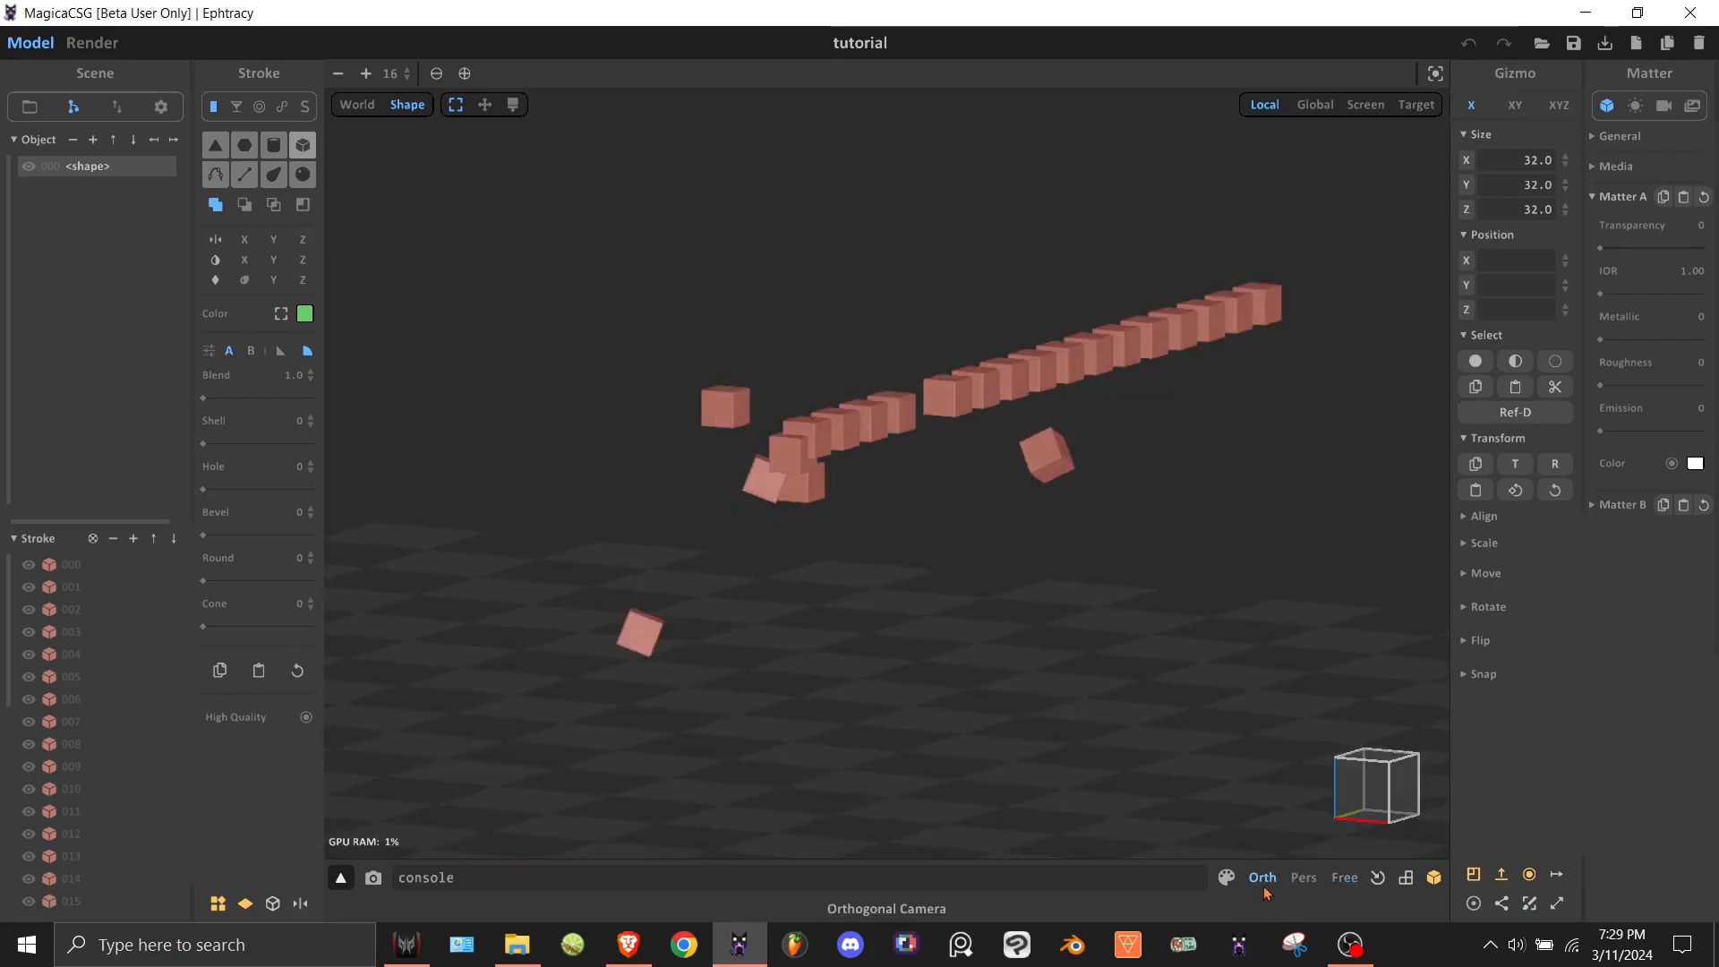
Select the single raised cube beside the row and recenter the camera on it.
left_click(726, 404)
left_click(1378, 877)
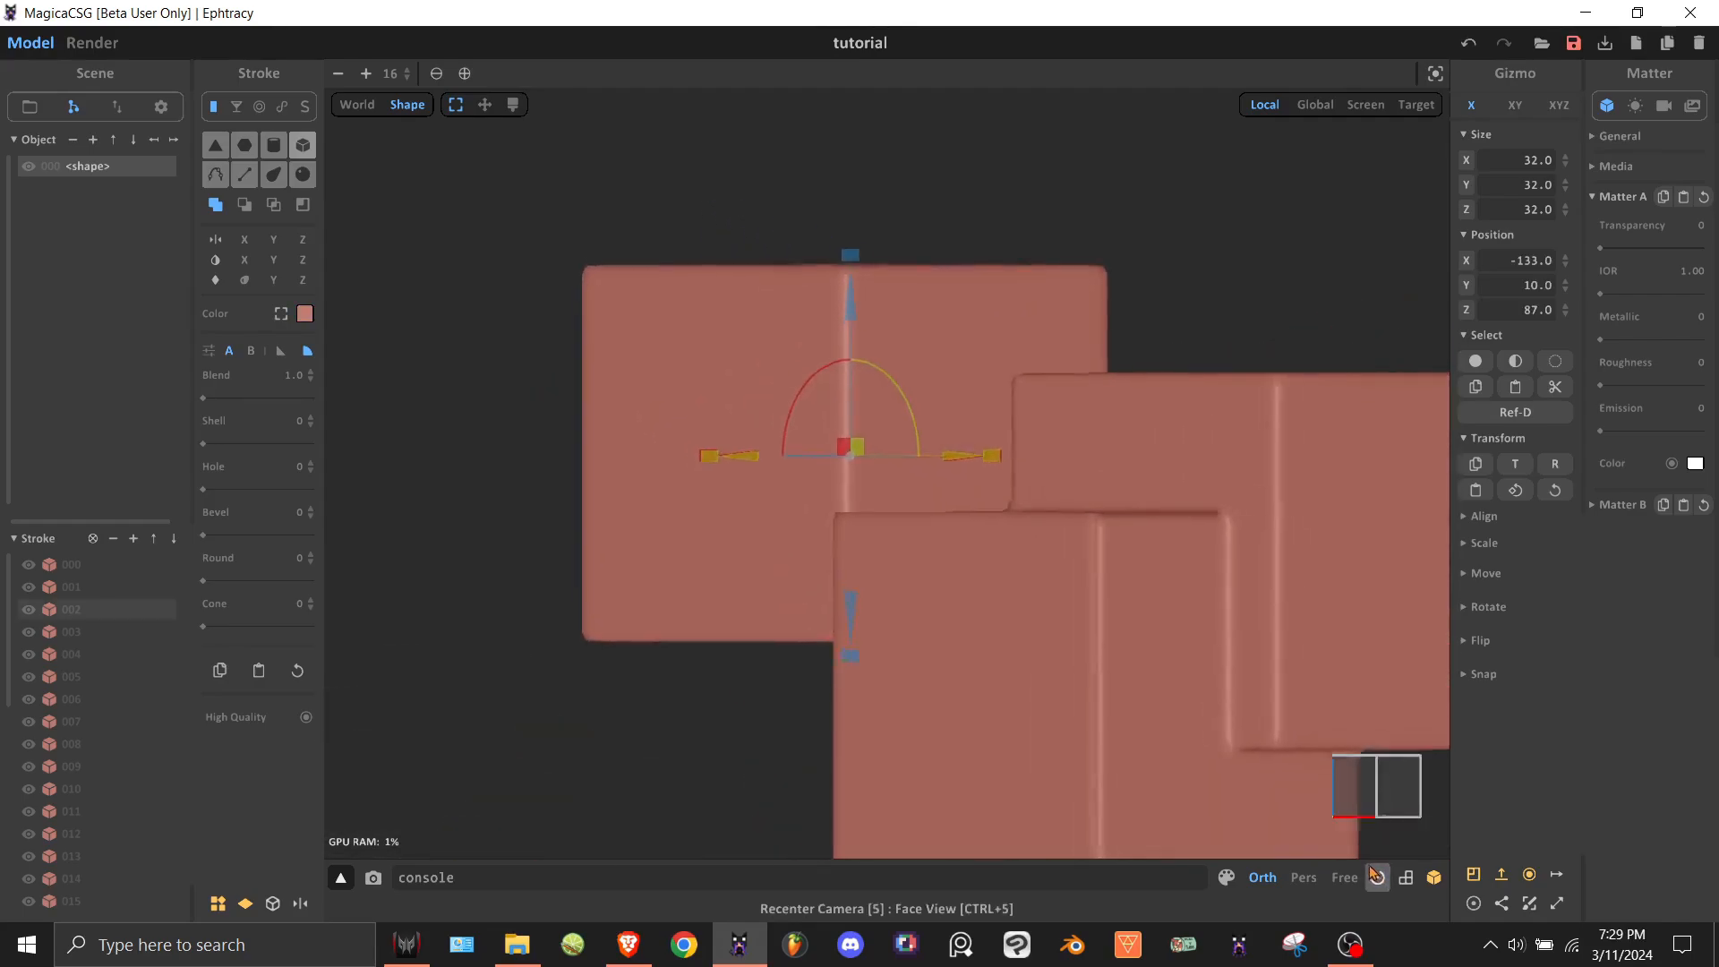
scroll(947, 347, "down", 4)
right_click_drag(974, 374, 1093, 390)
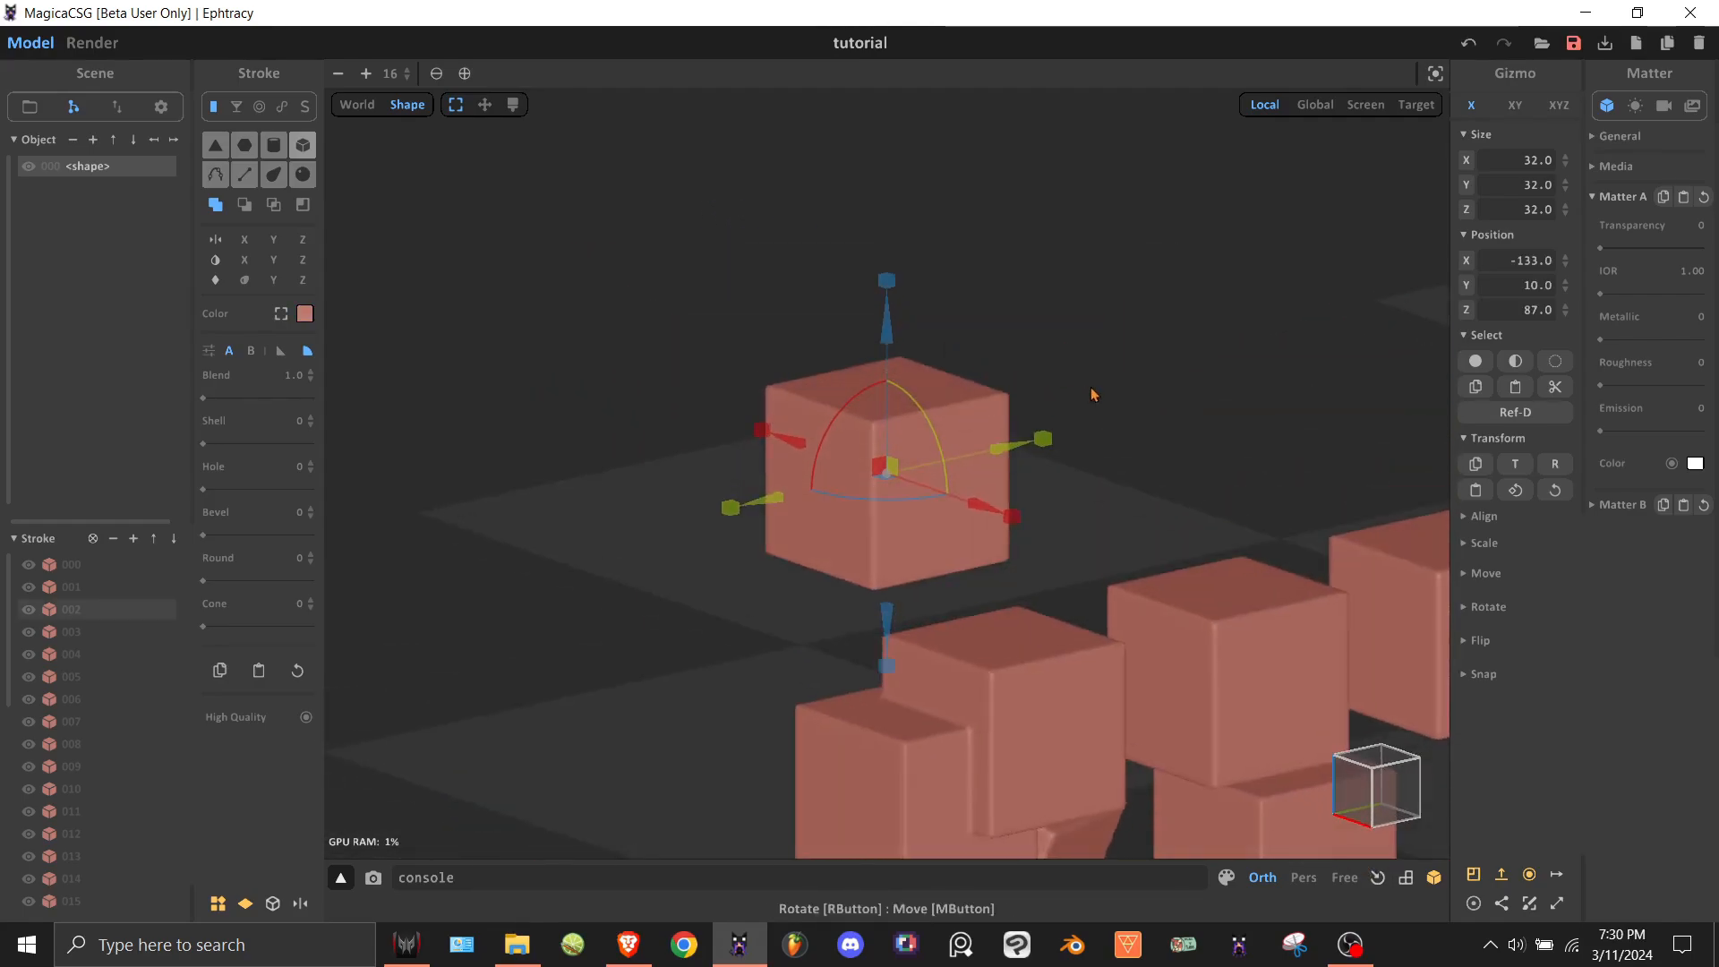
Recenter the camera on the box-selected cluster of cubes, and on the whole scene with nothing selected.
scroll(1089, 389, "down", 4)
left_click_drag(1048, 341, 776, 731)
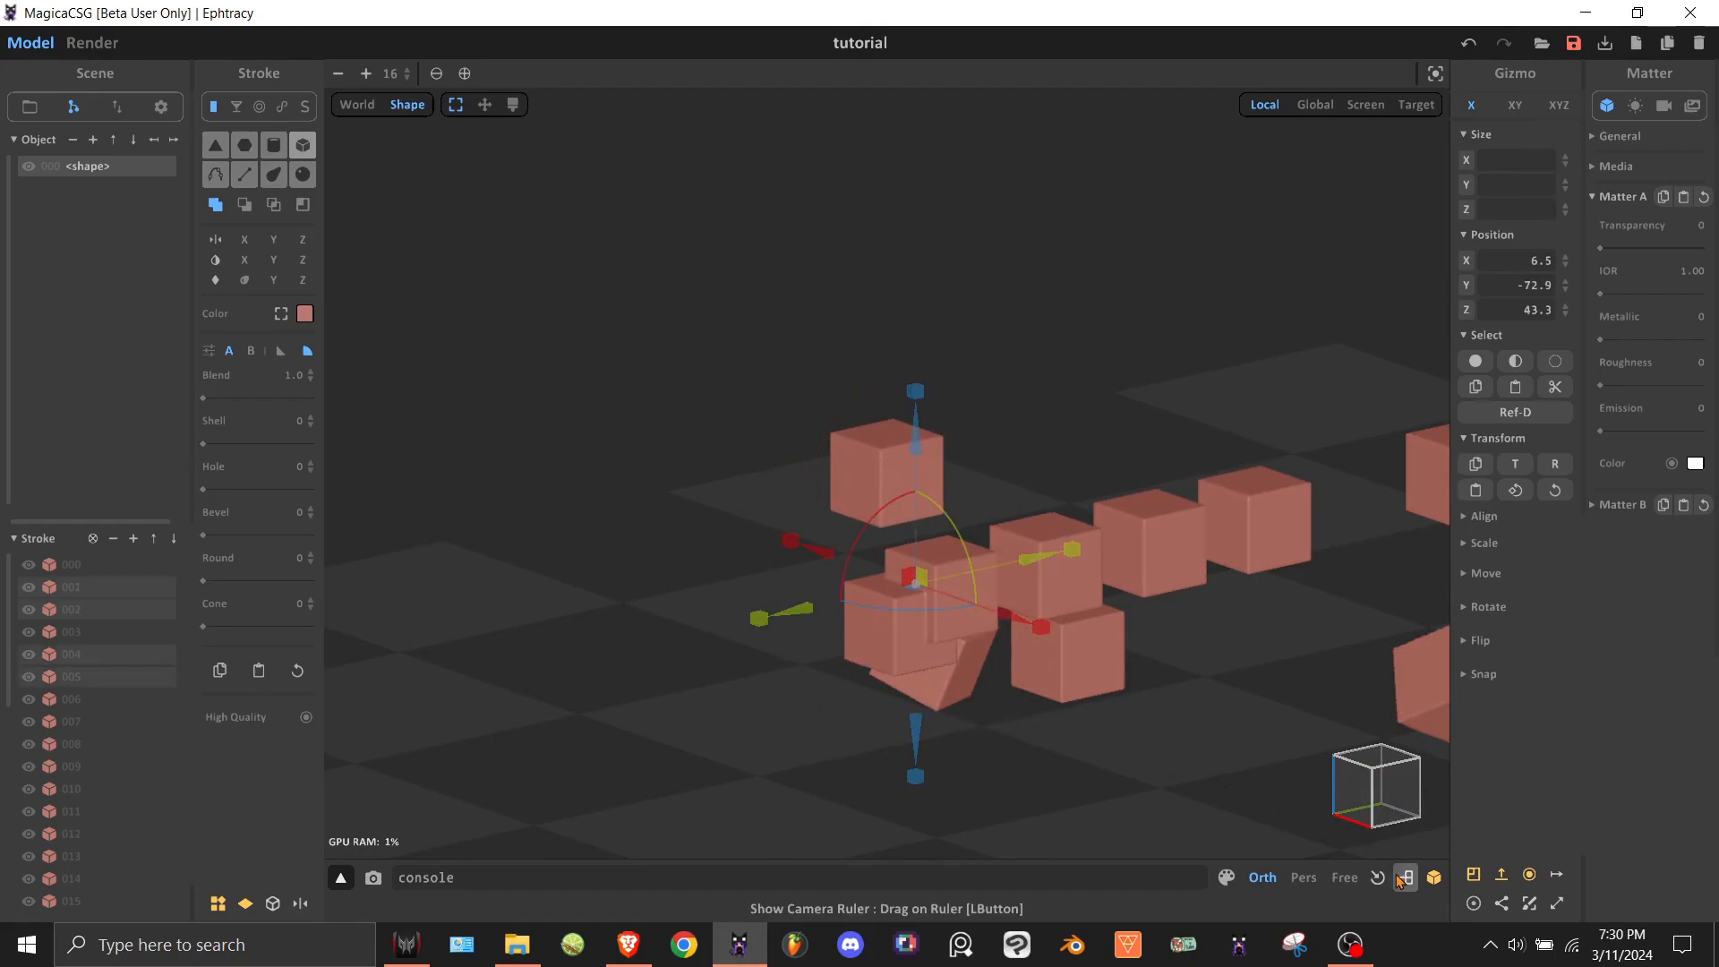
left_click(1378, 878)
left_click(1334, 808)
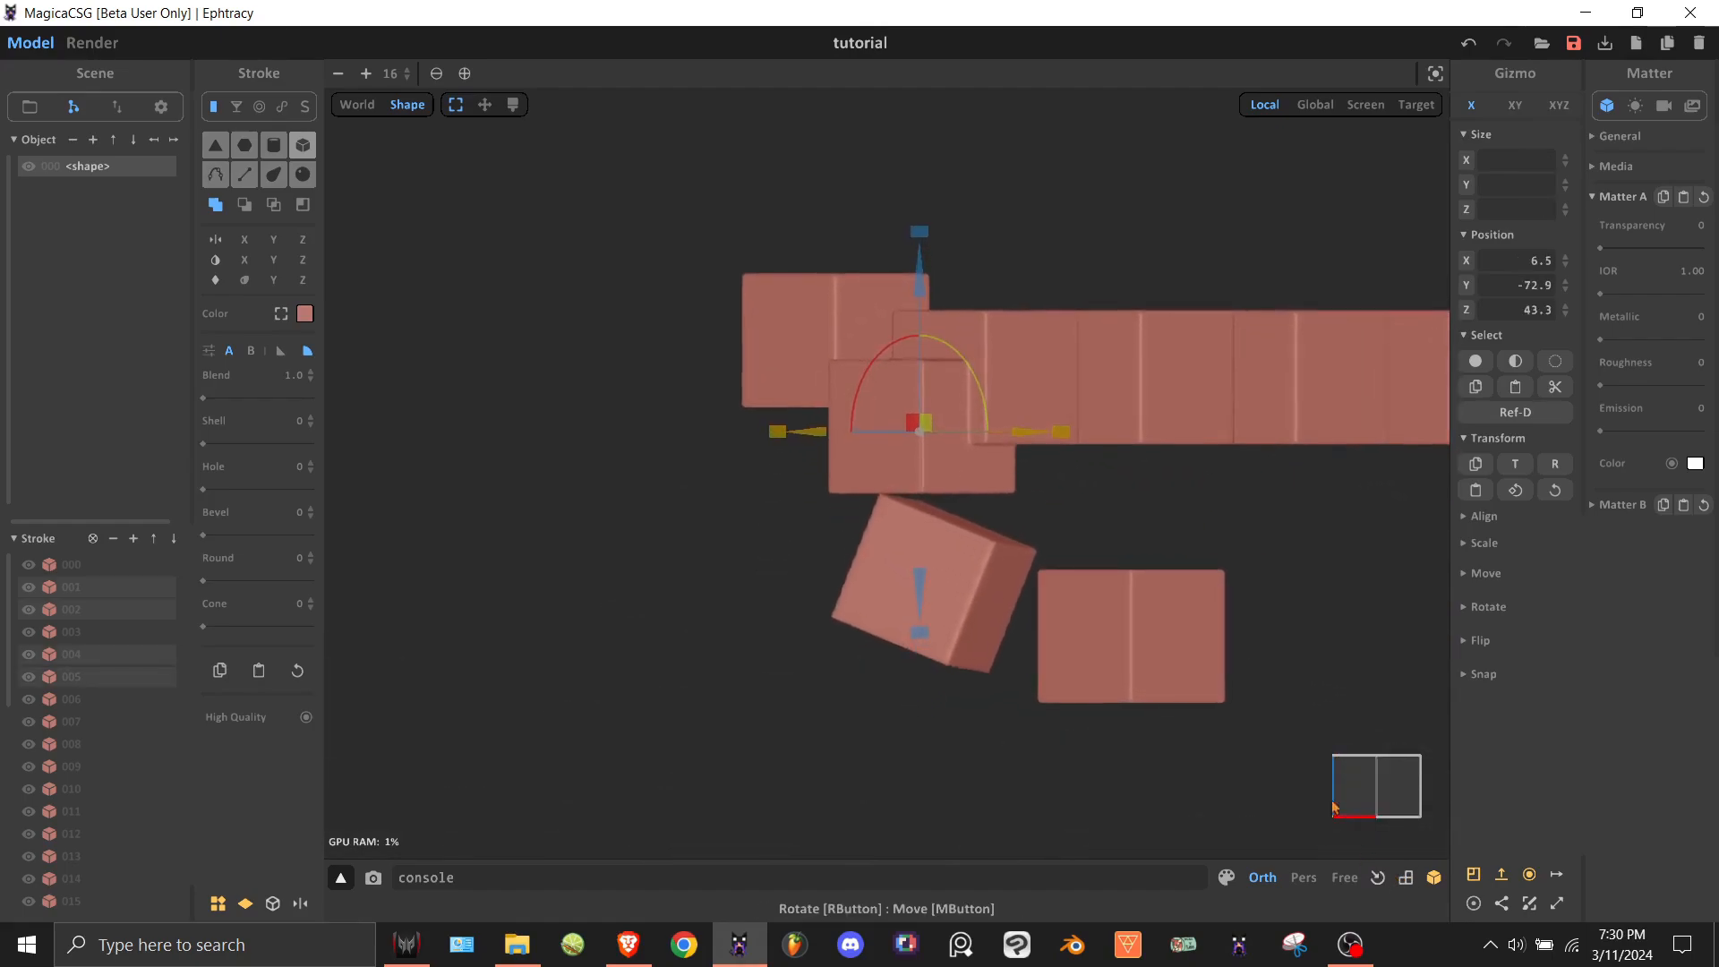
left_click(1209, 538)
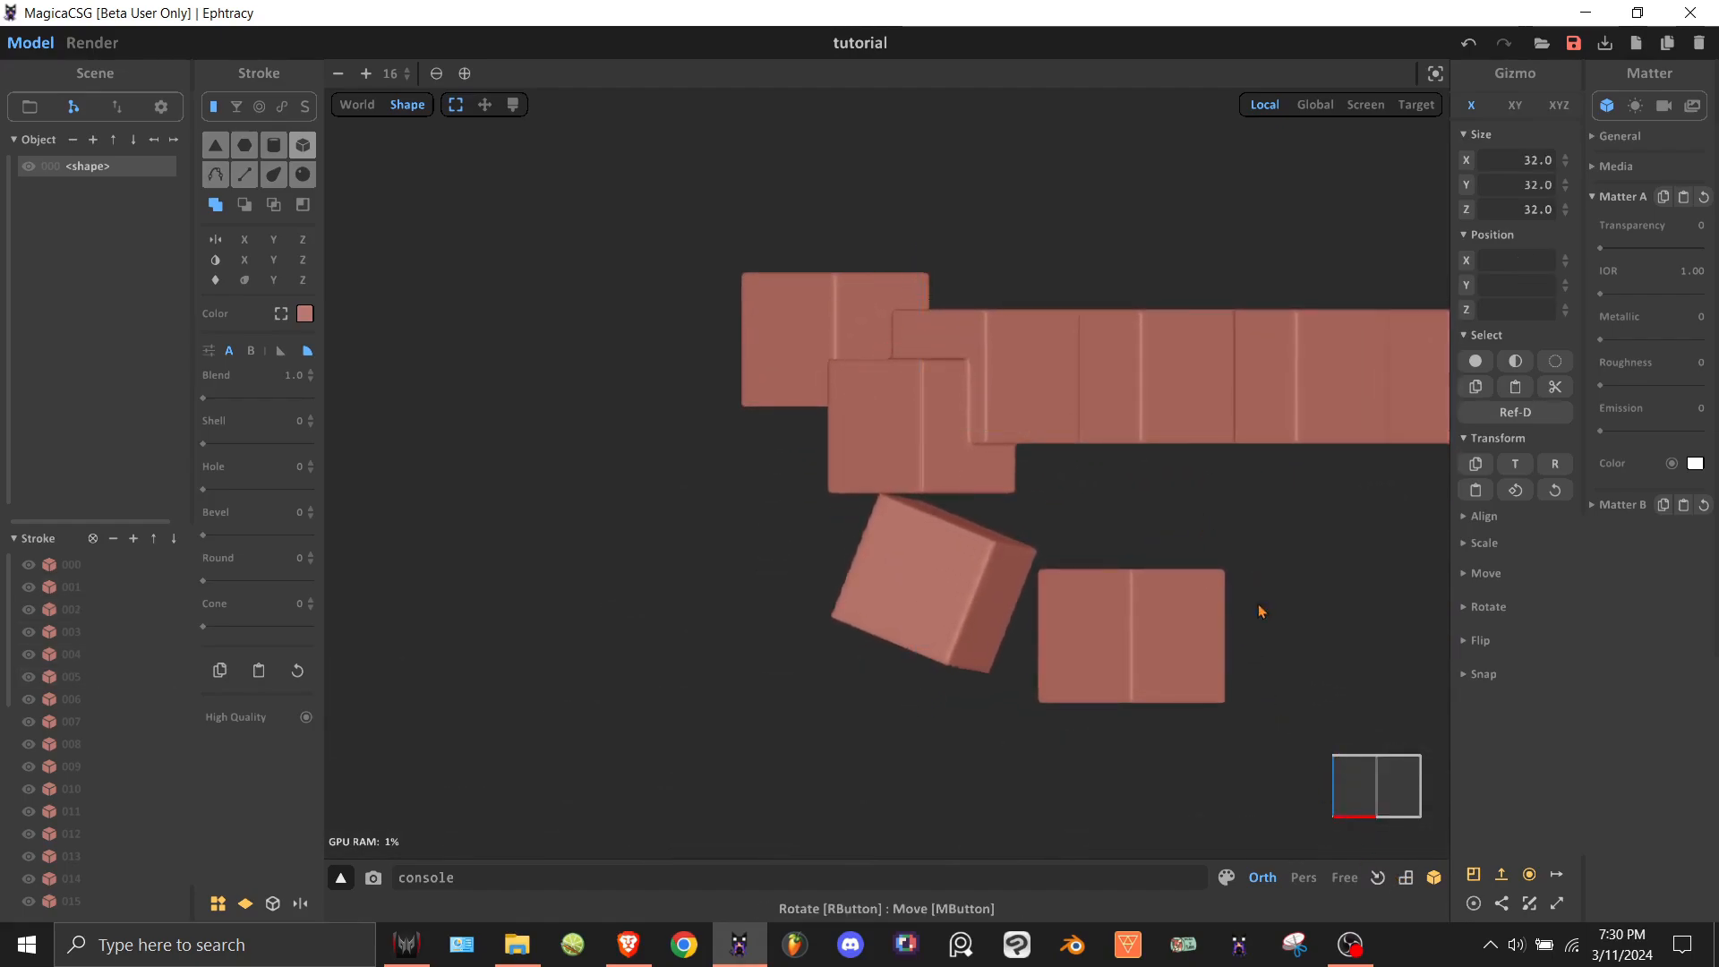
left_click(1380, 879)
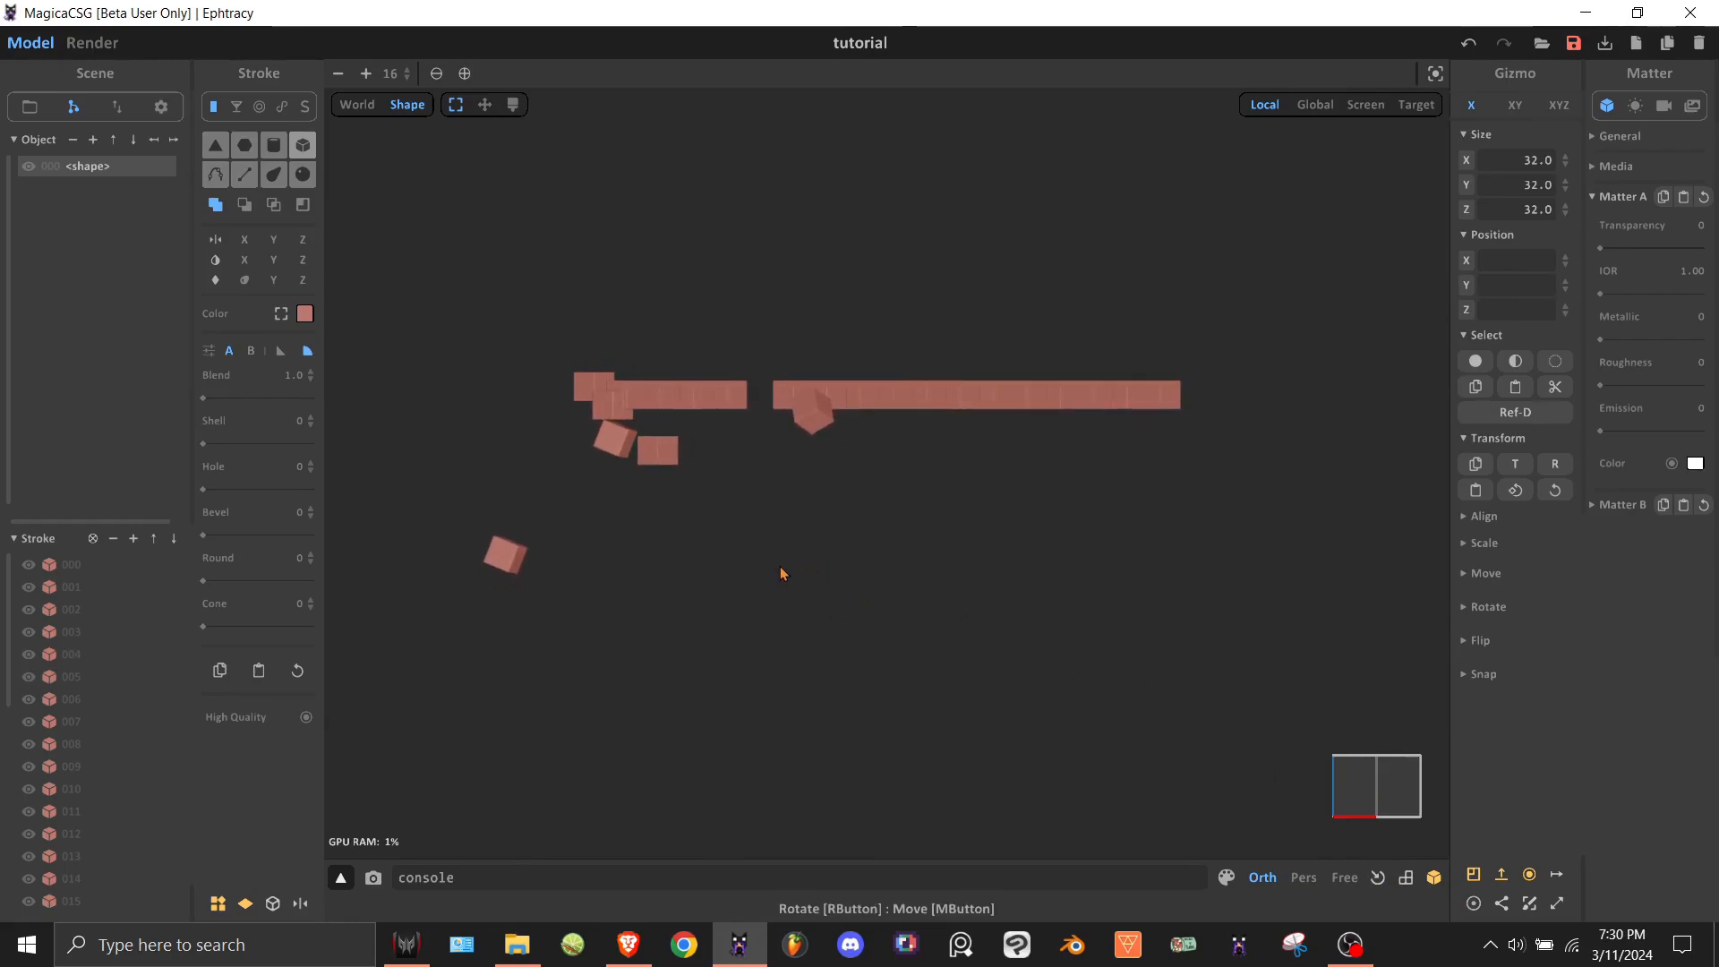
Show the camera ruler to set the view angles to about -20 and -55, and toggle the view cube off and on.
right_click_drag(780, 568, 784, 617)
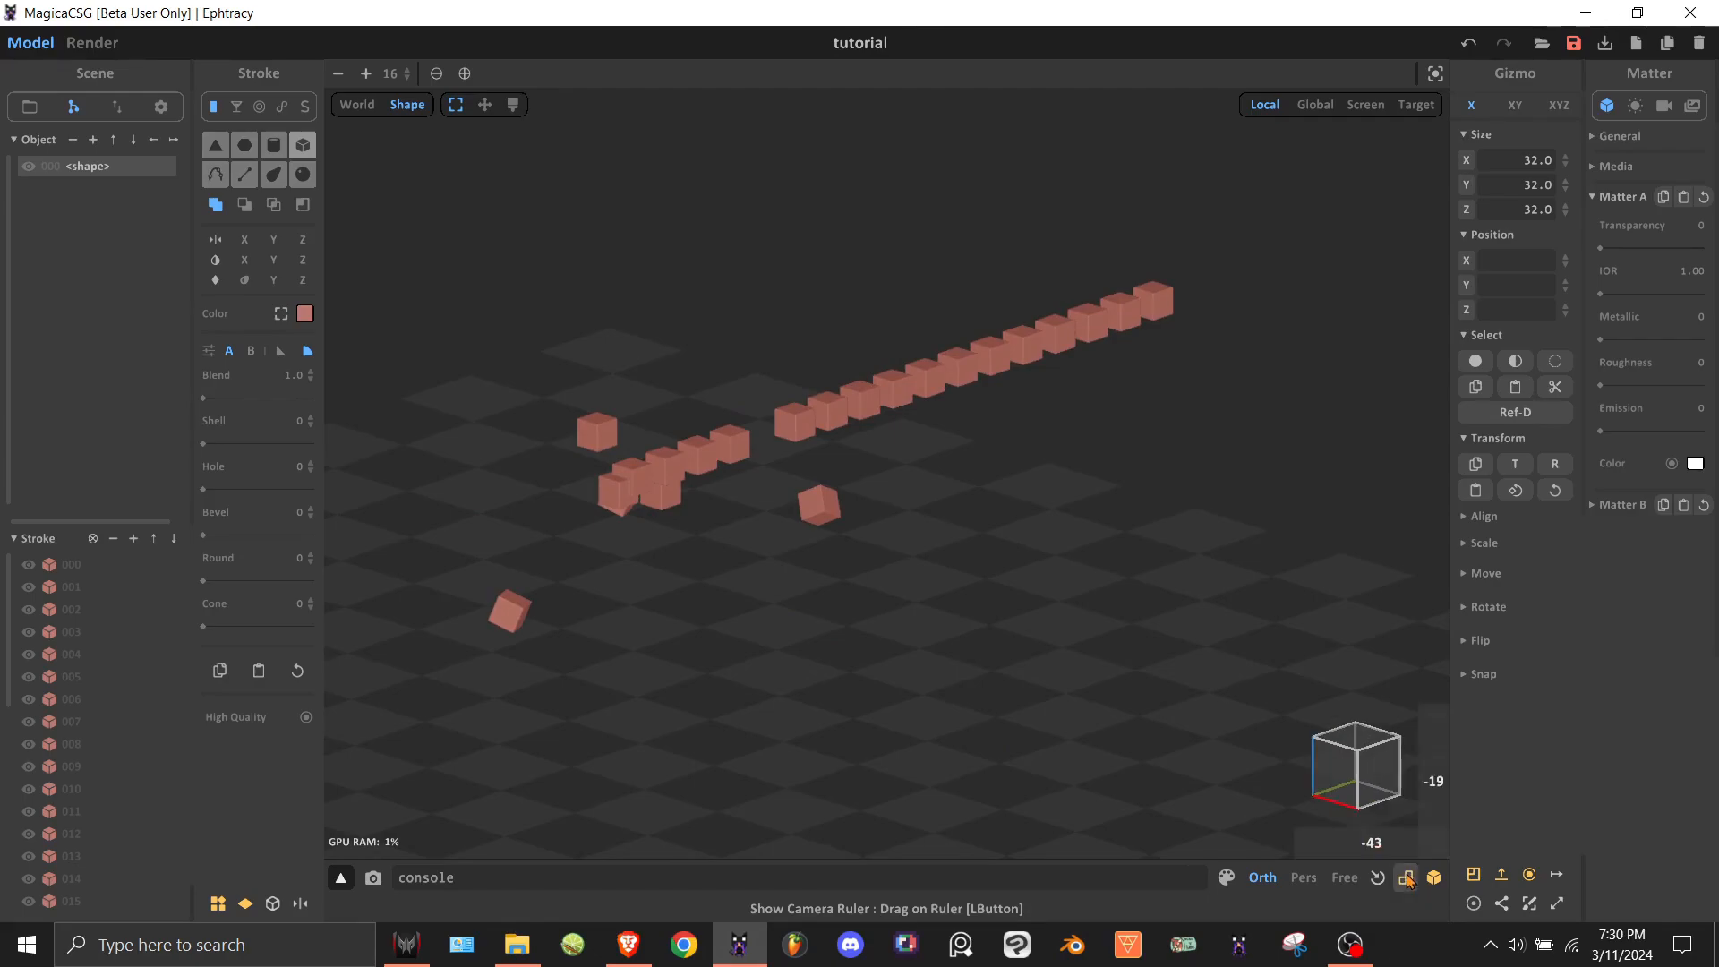
left_click(1438, 795)
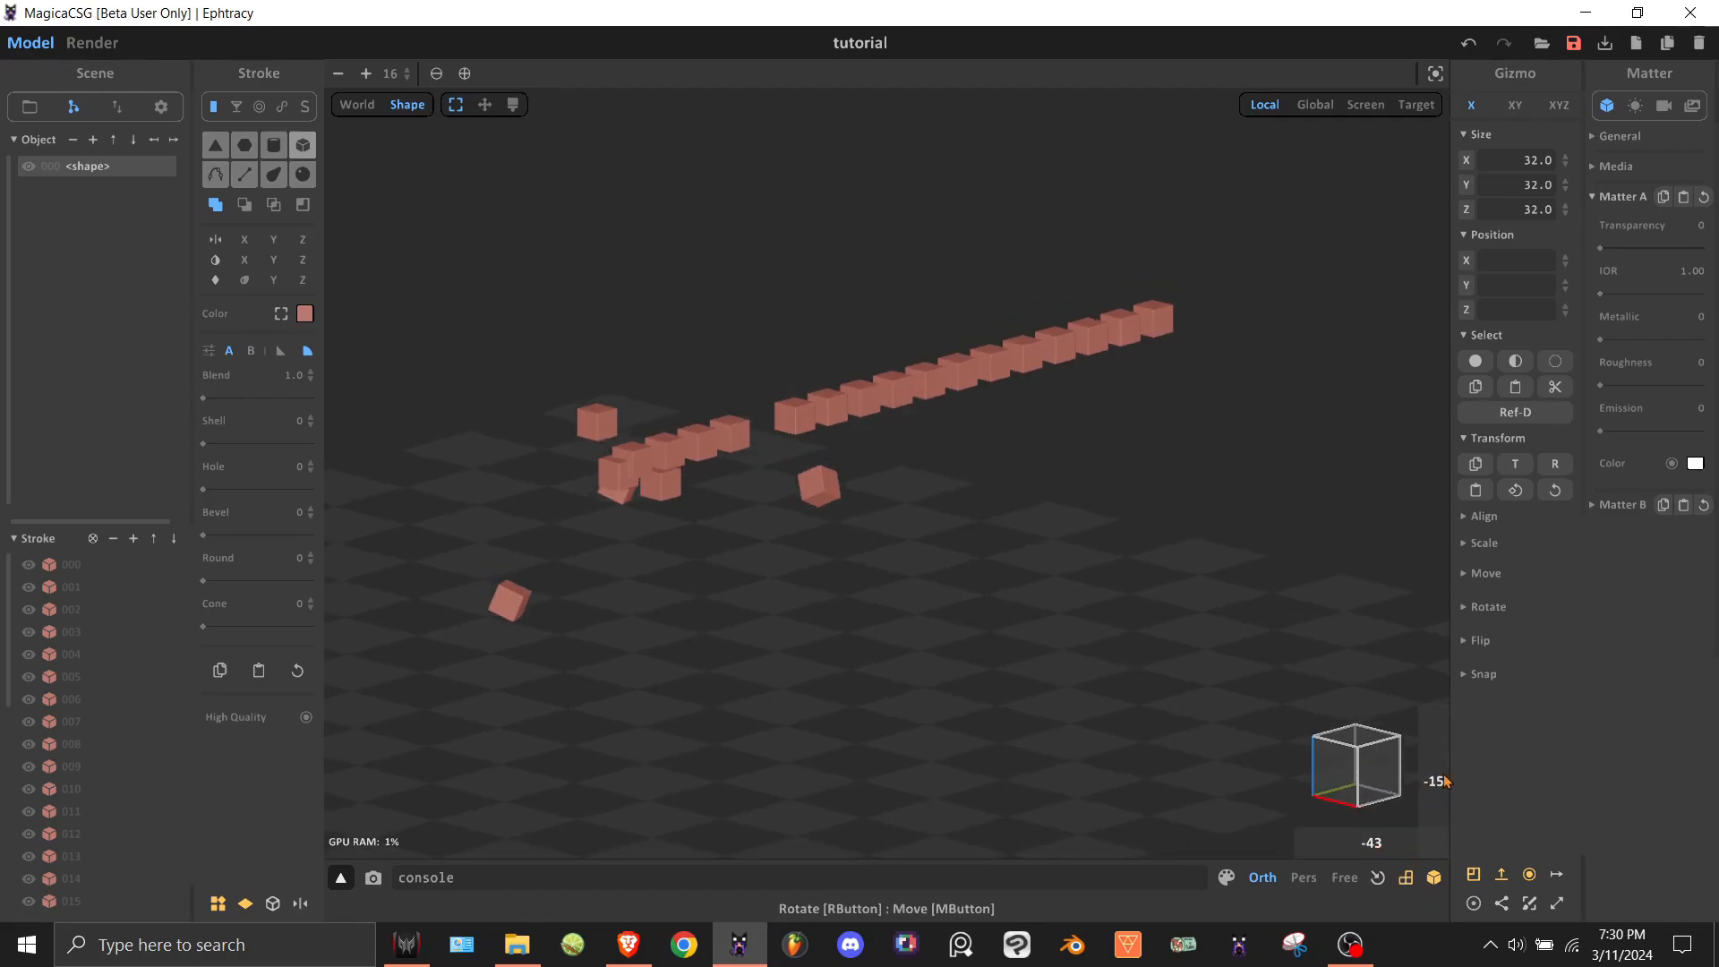
left_click_drag(1461, 745, 1365, 846)
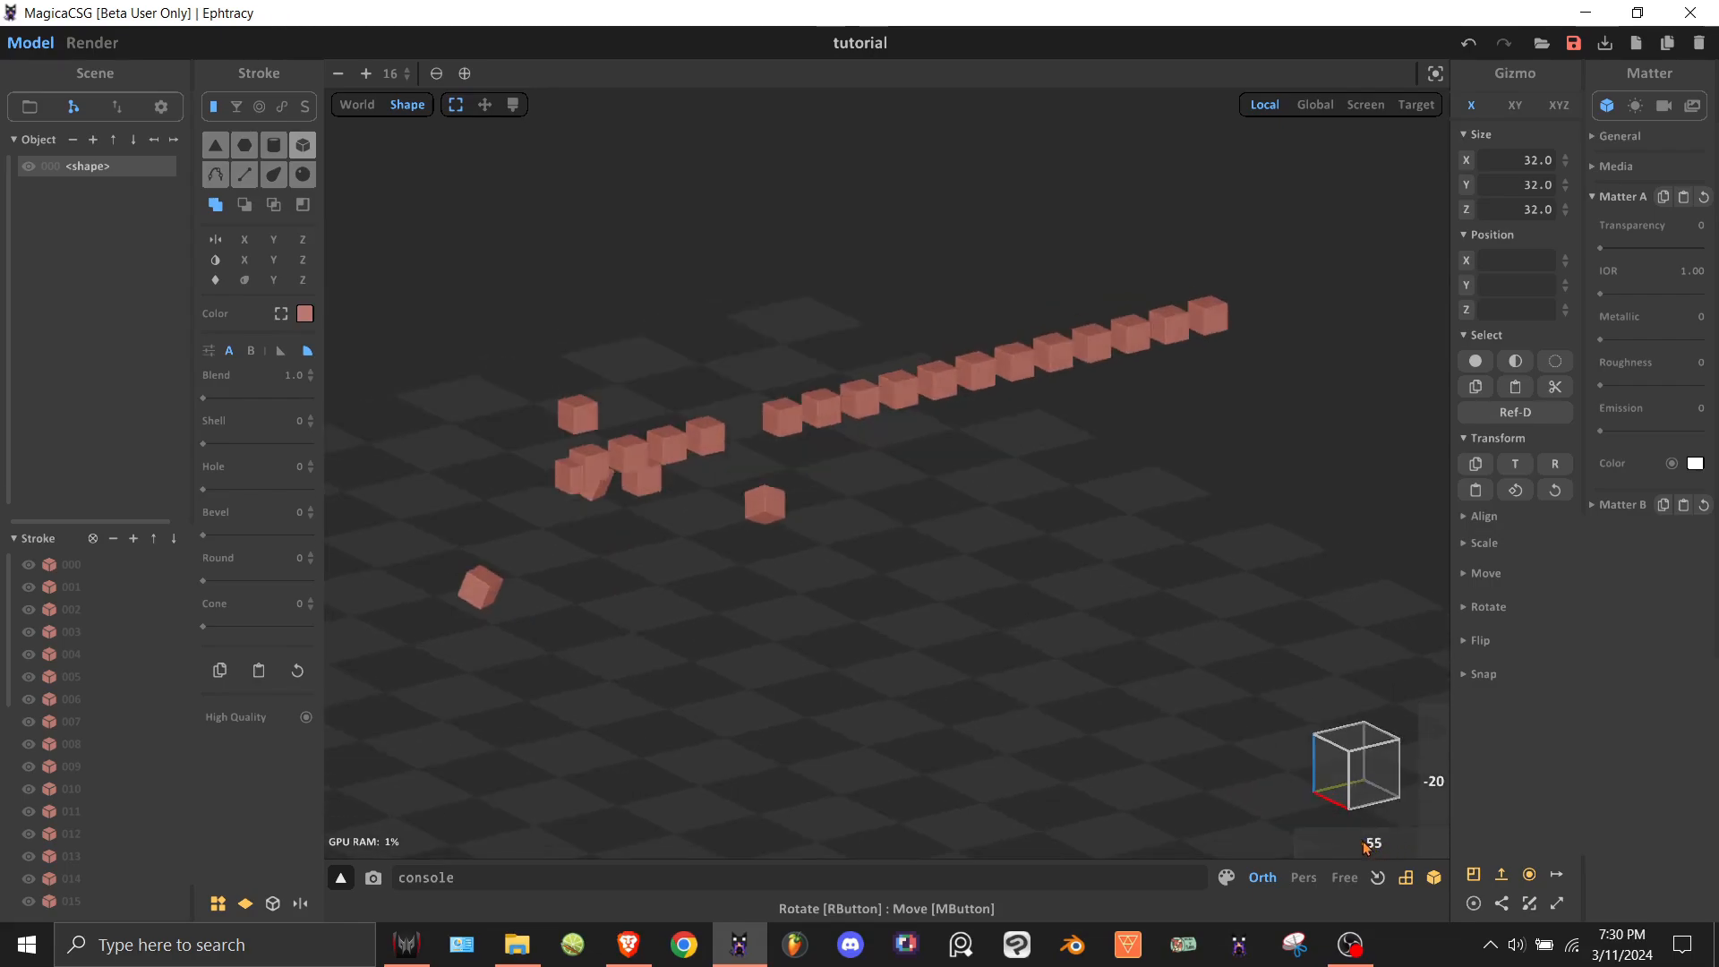
left_click(1434, 879)
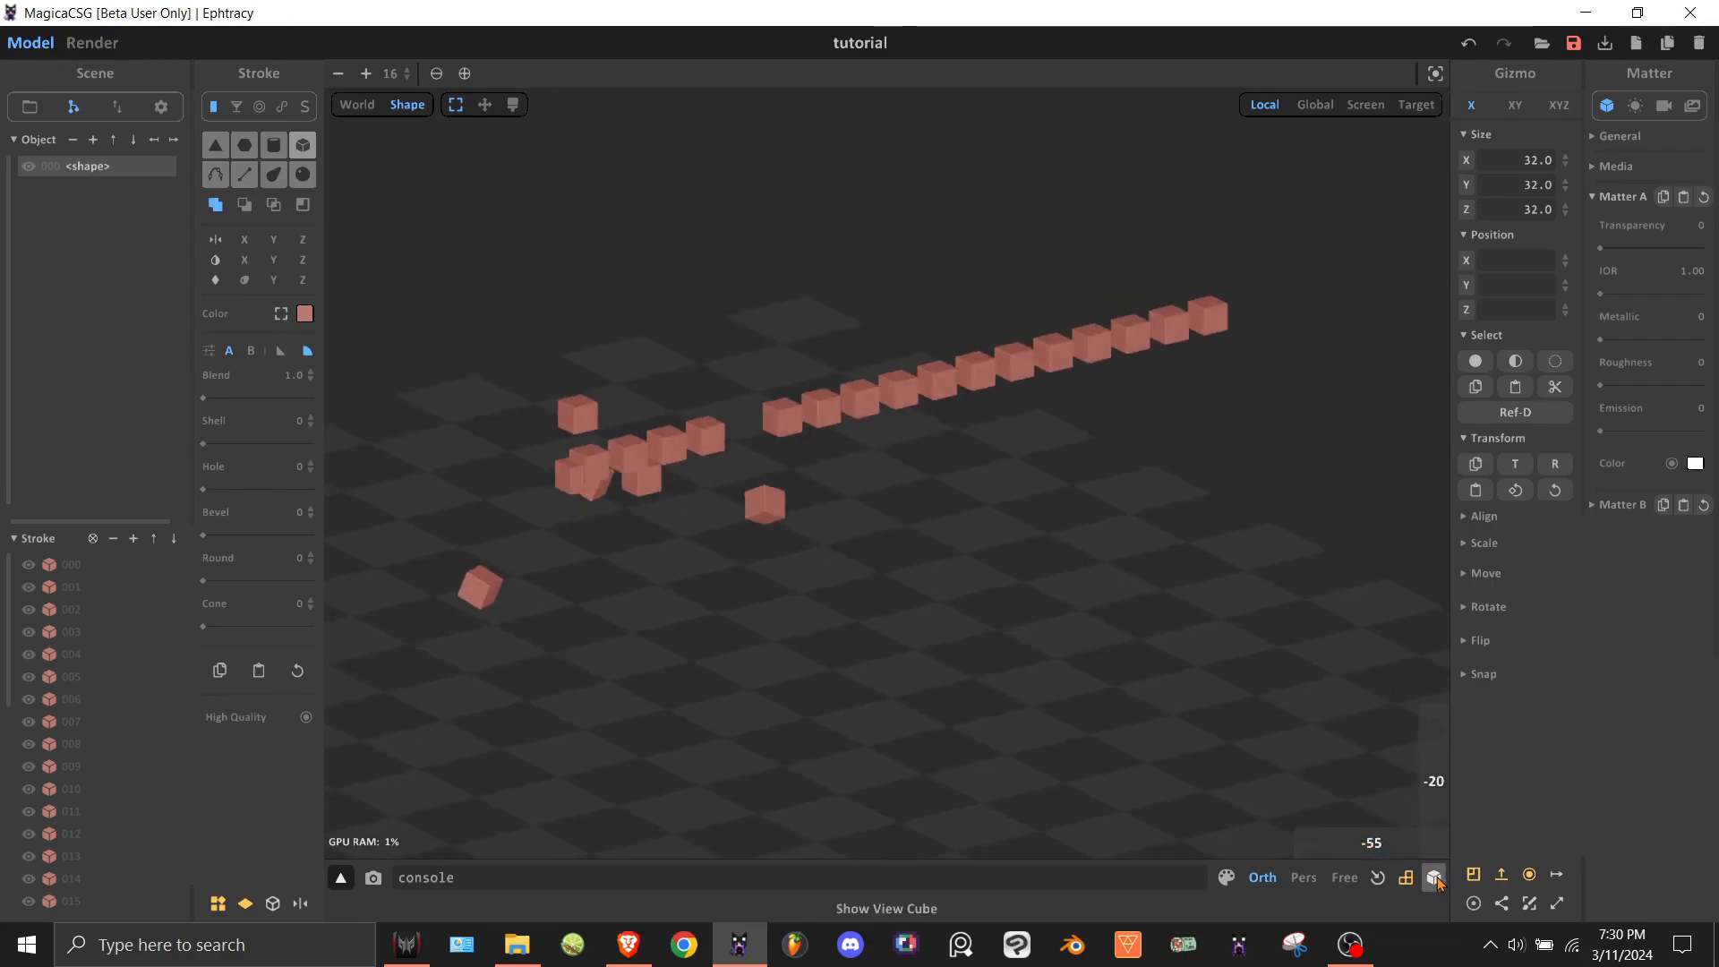
left_click(1435, 879)
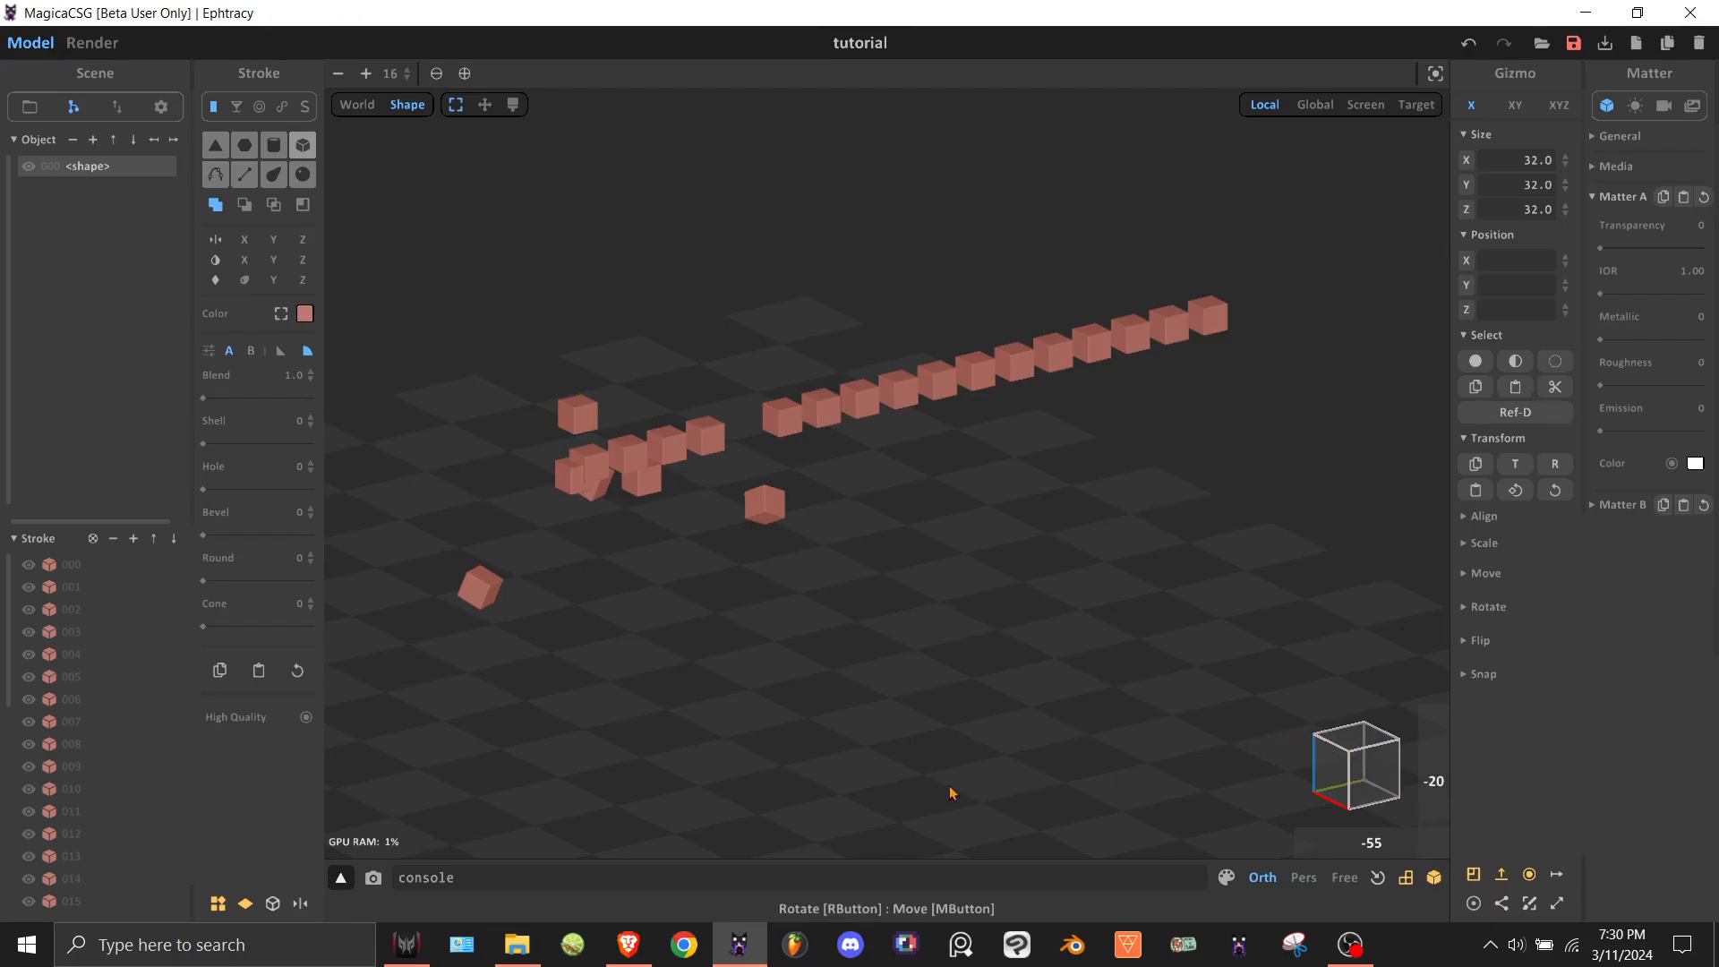
Expand the color palette area and switch through the presets to Default Palette 2.
left_click(341, 879)
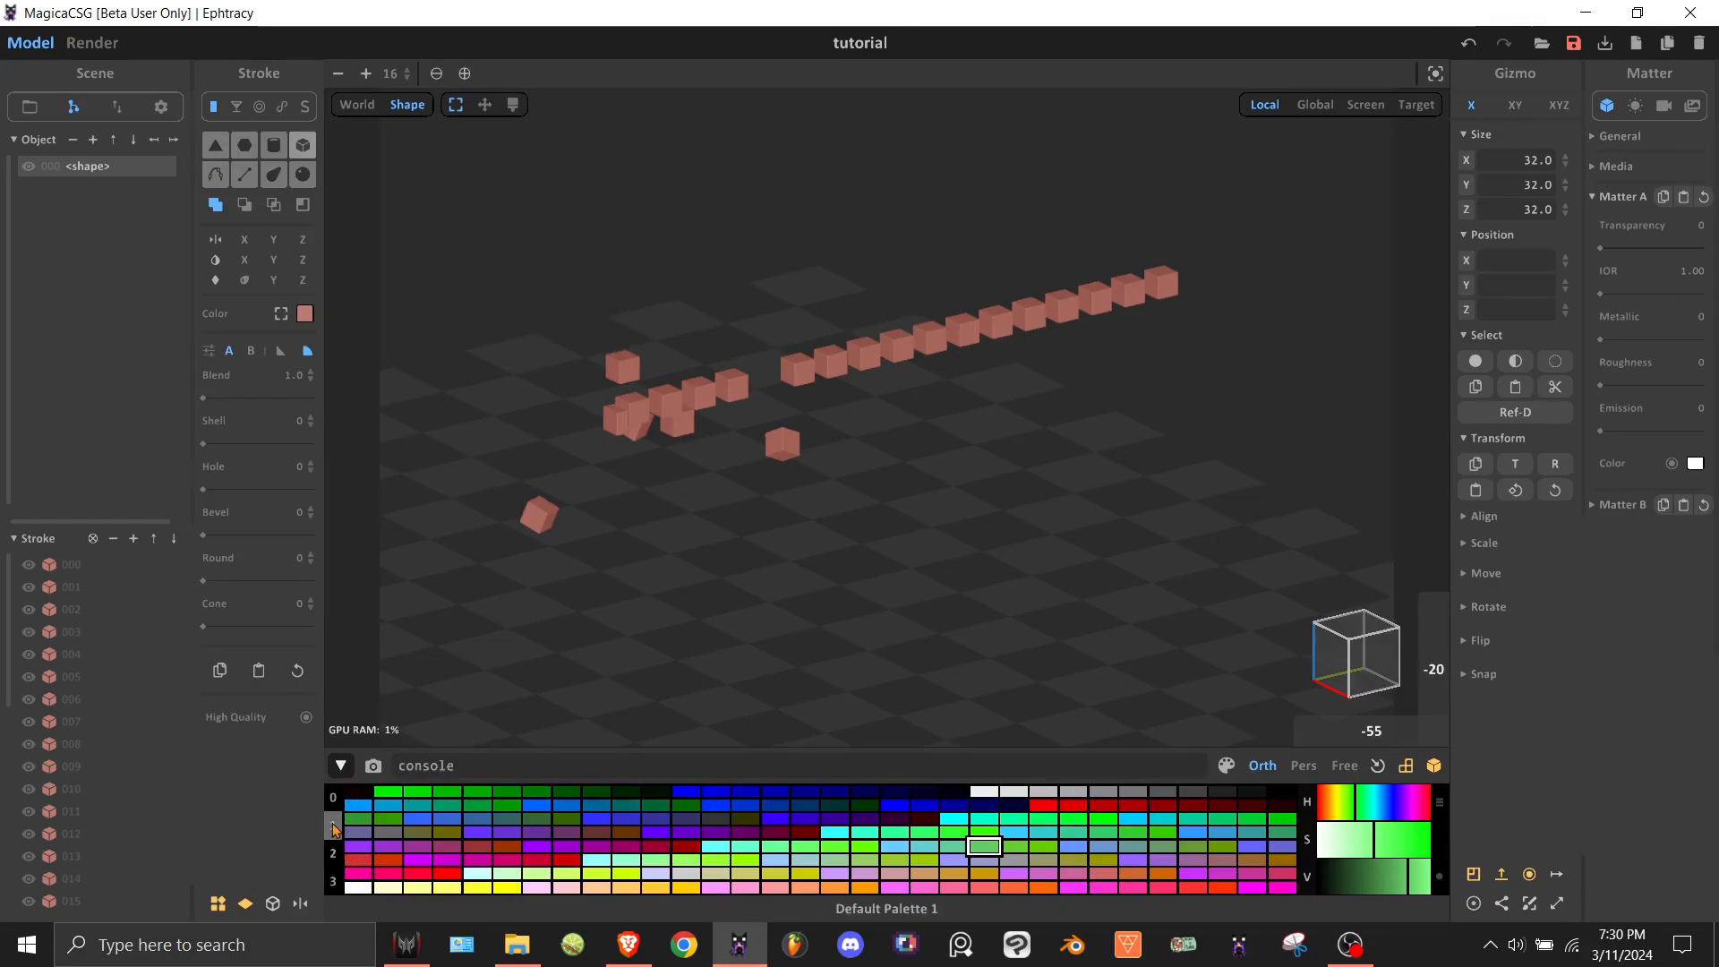
left_click(338, 851)
left_click(341, 857)
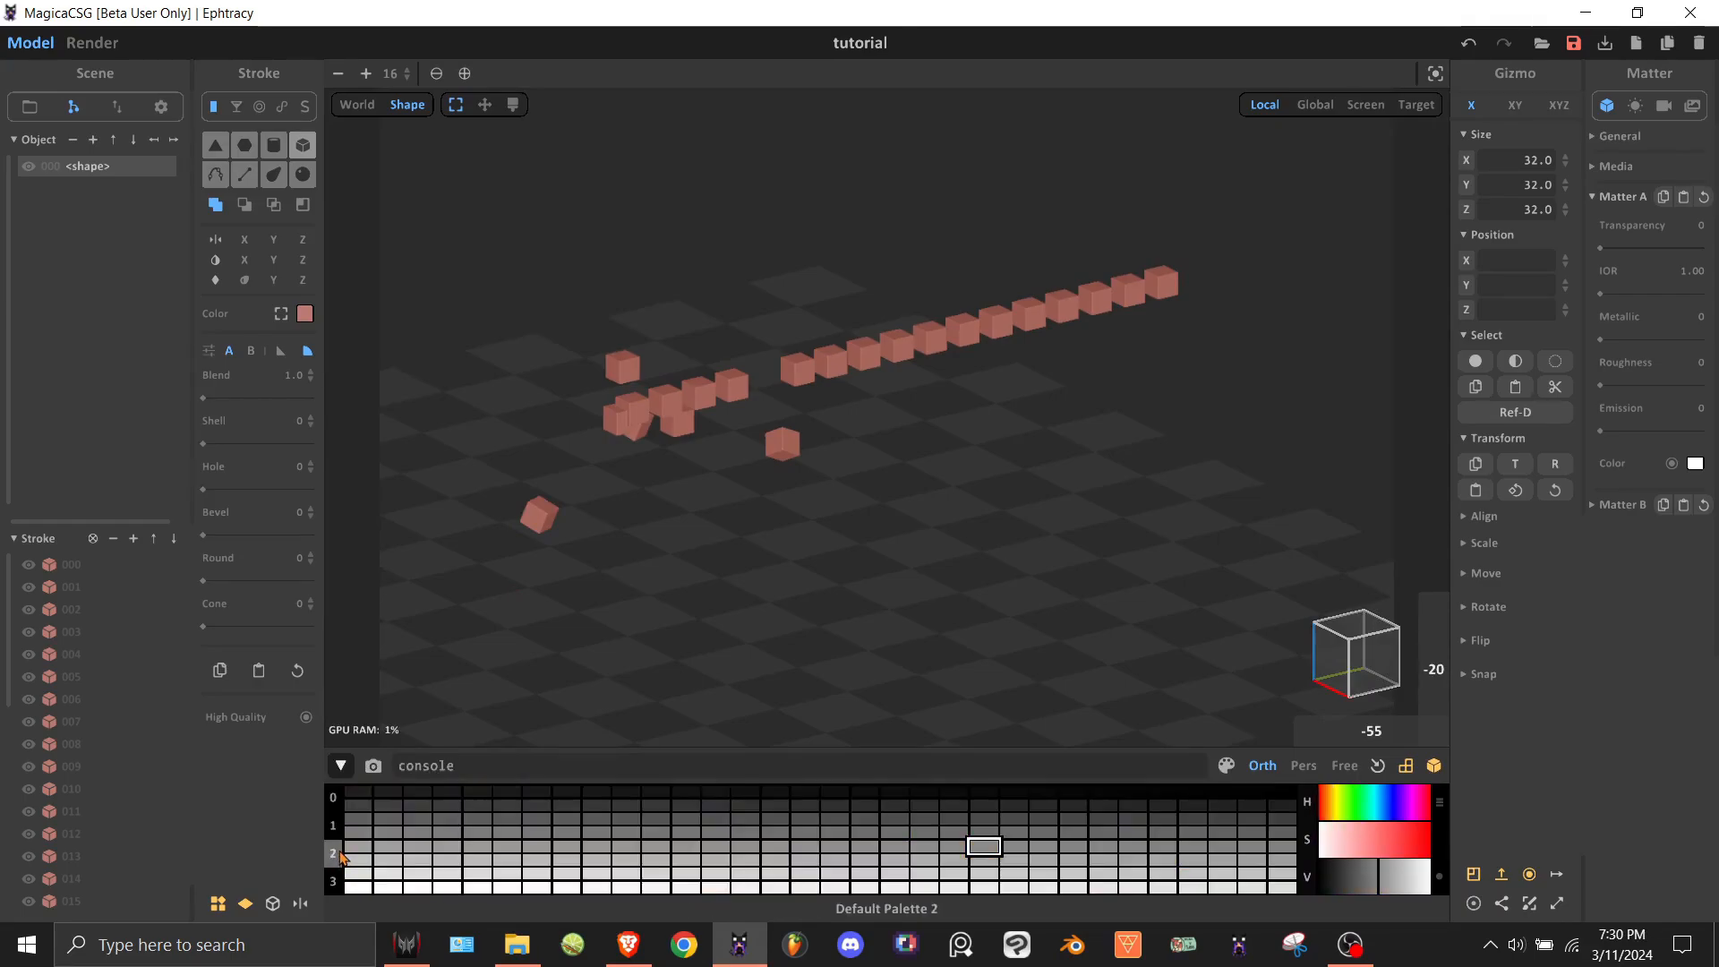
Switch to palette preset 3 and back to preset 0, and toggle the color picker to RGB and back to HSV.
left_click(335, 882)
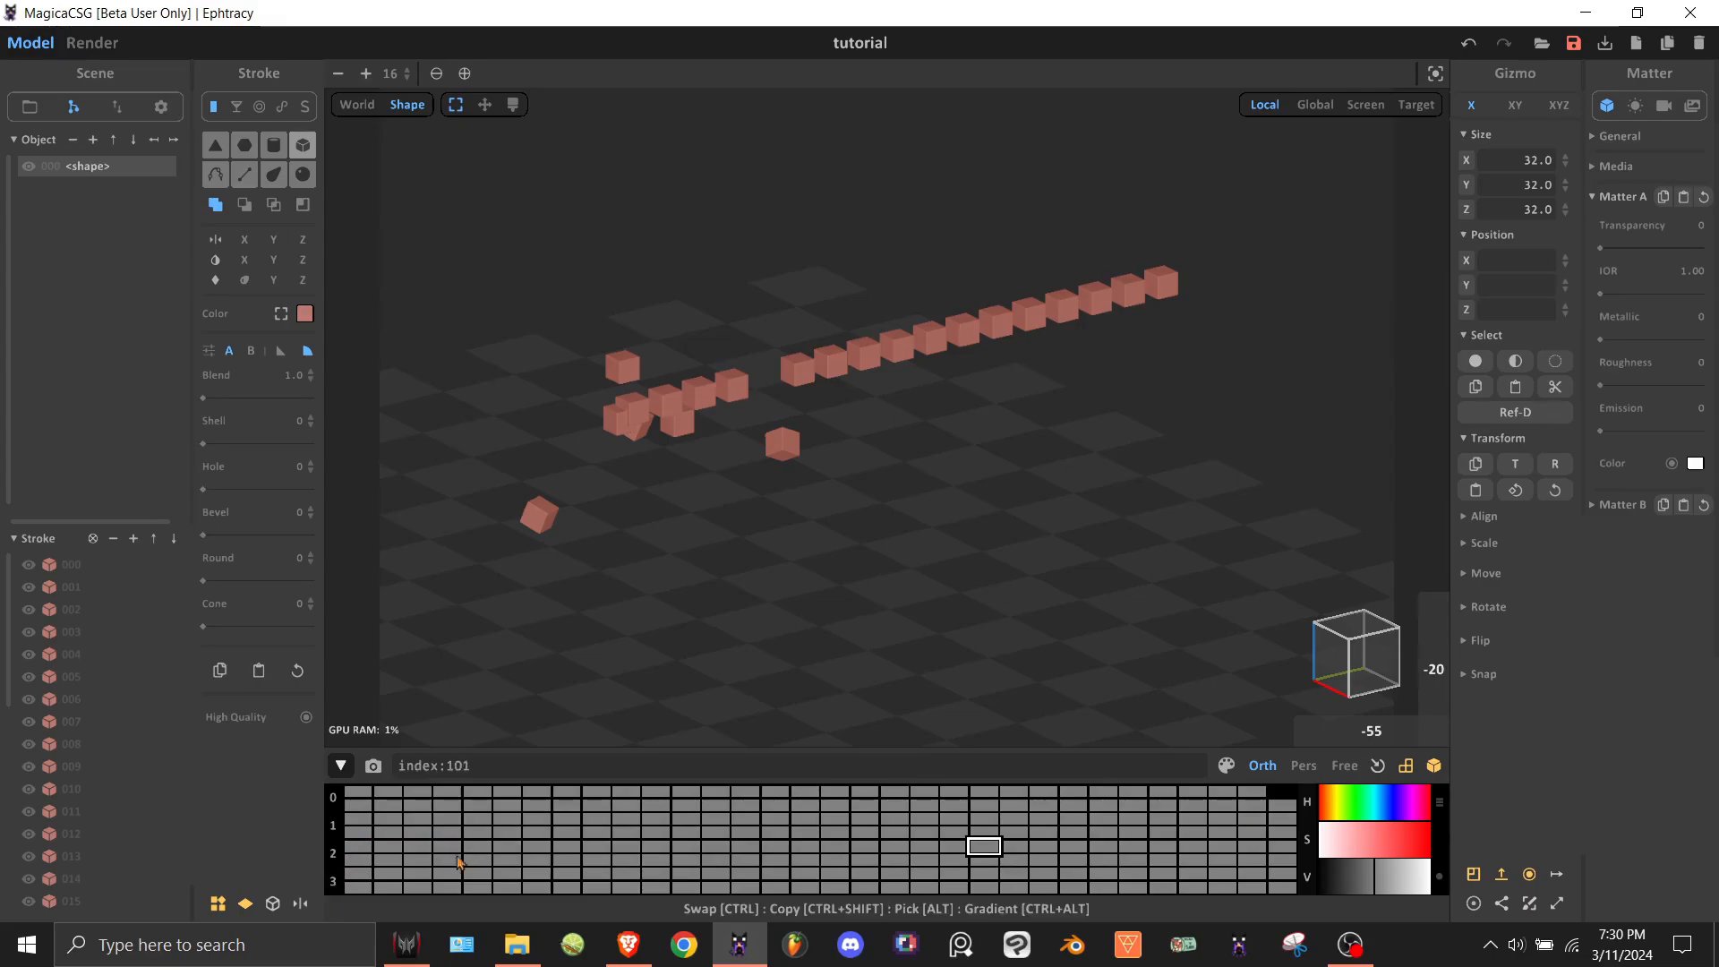
left_click(332, 797)
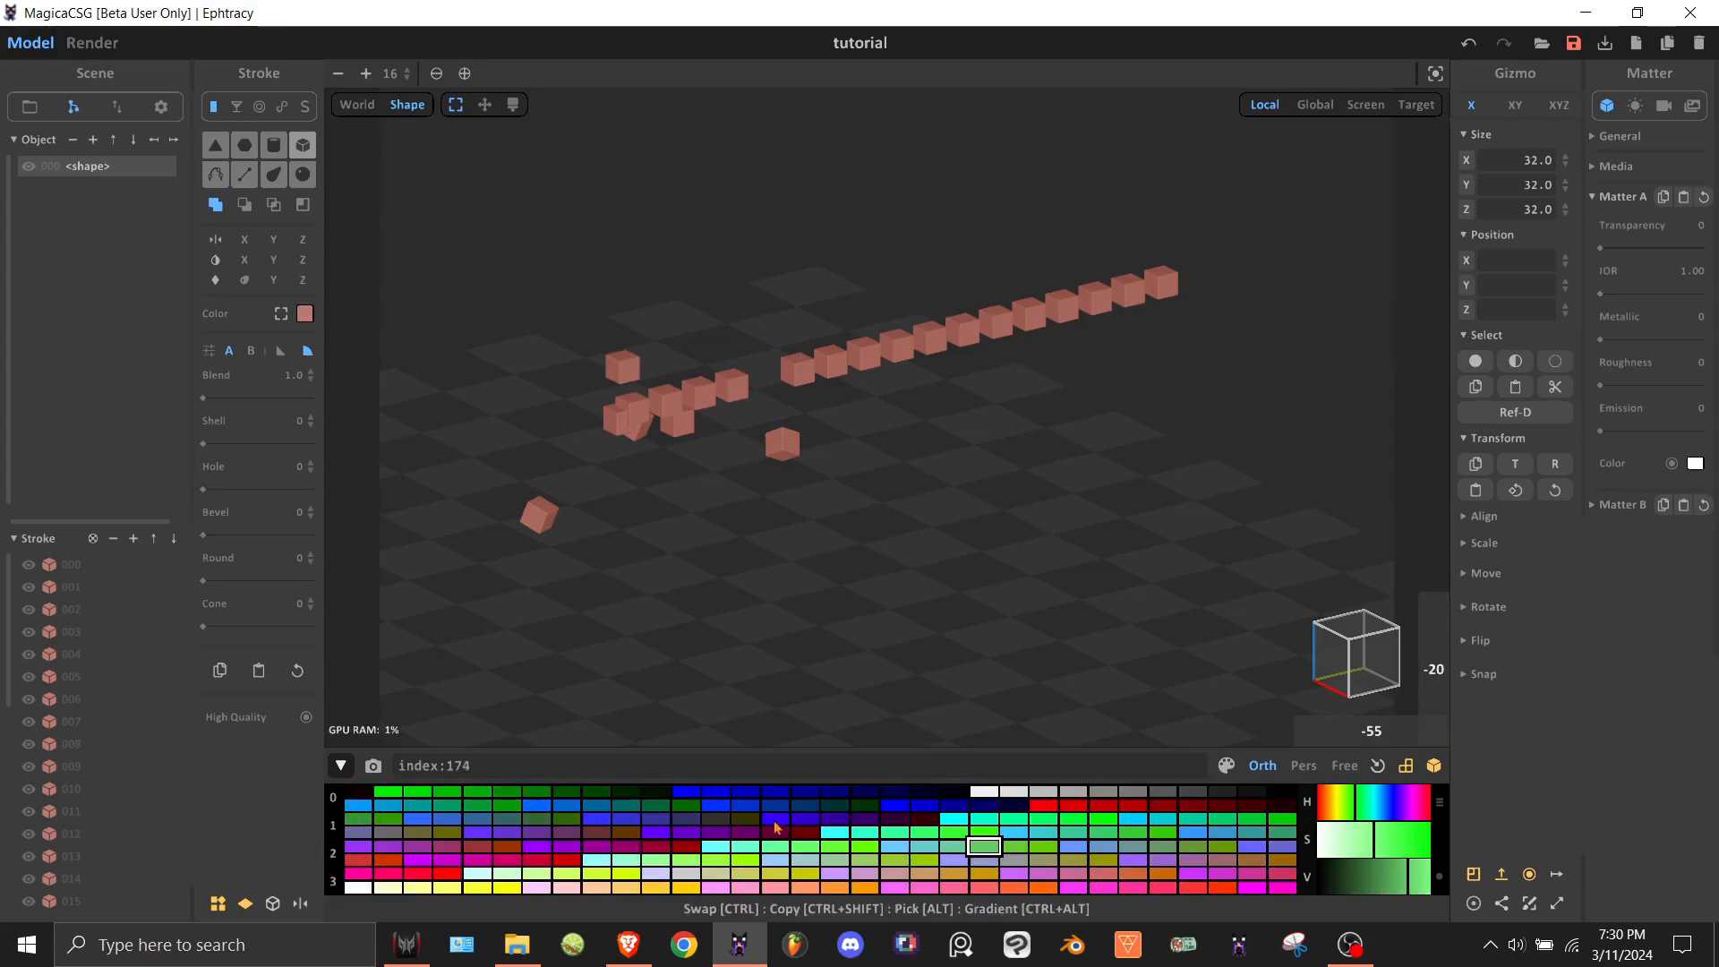
left_click(1307, 829)
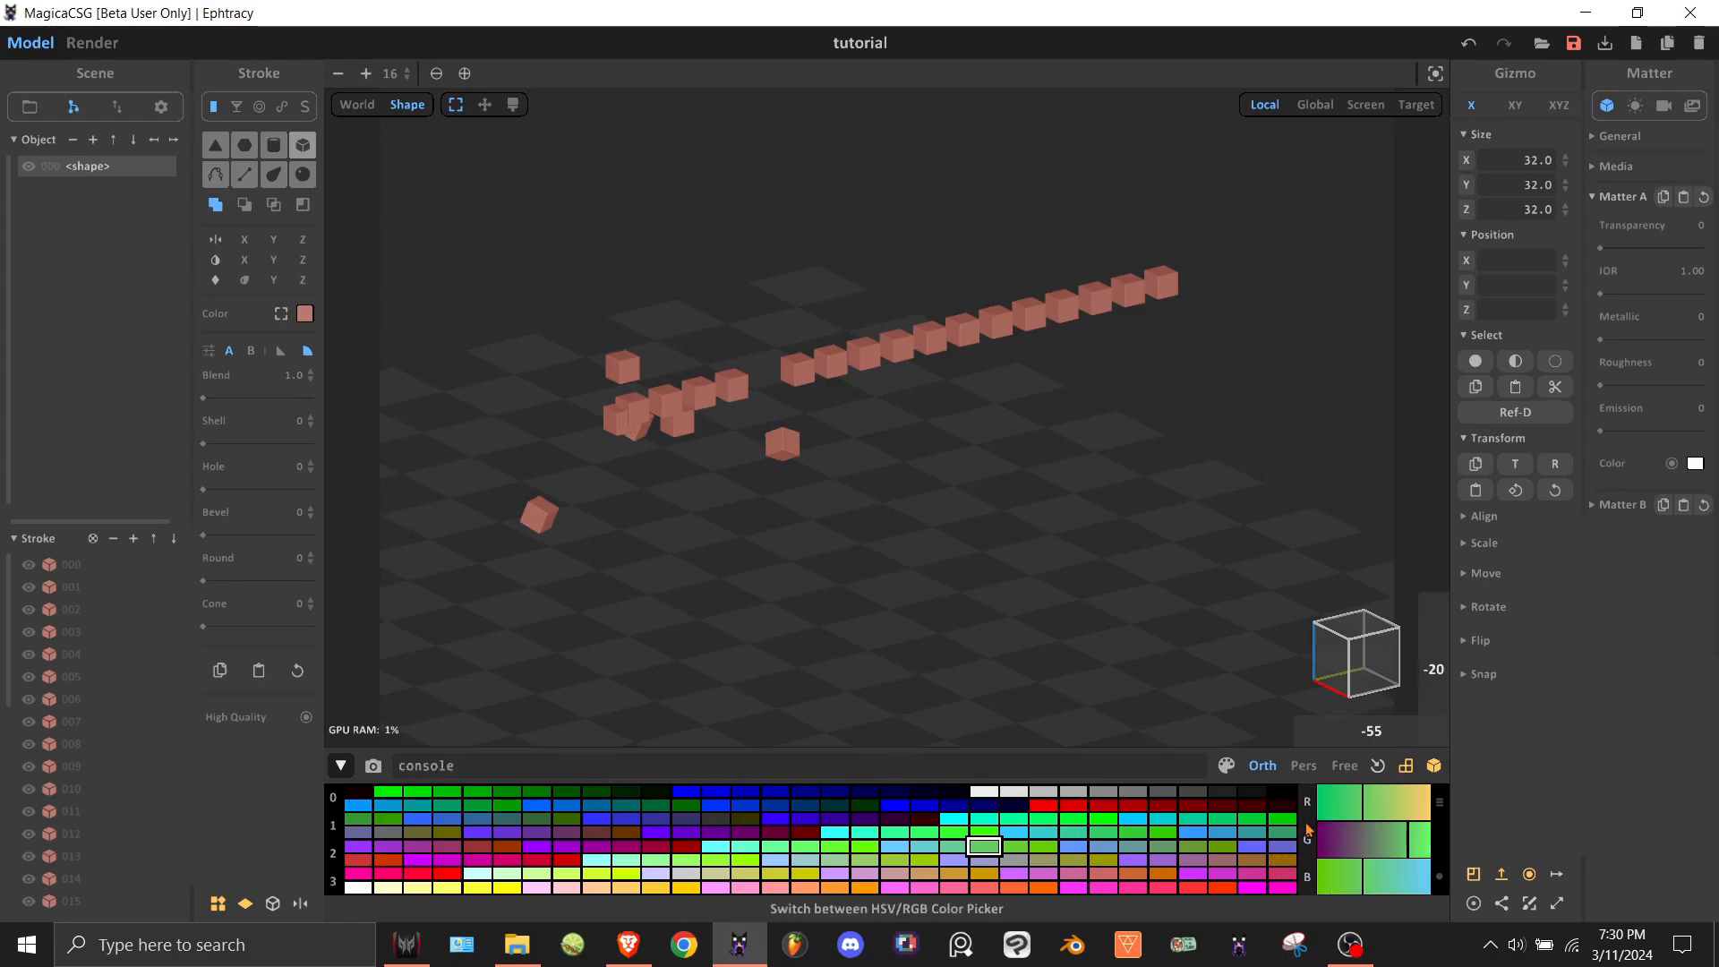
left_click(1307, 831)
left_click(1307, 831)
left_click(1307, 831)
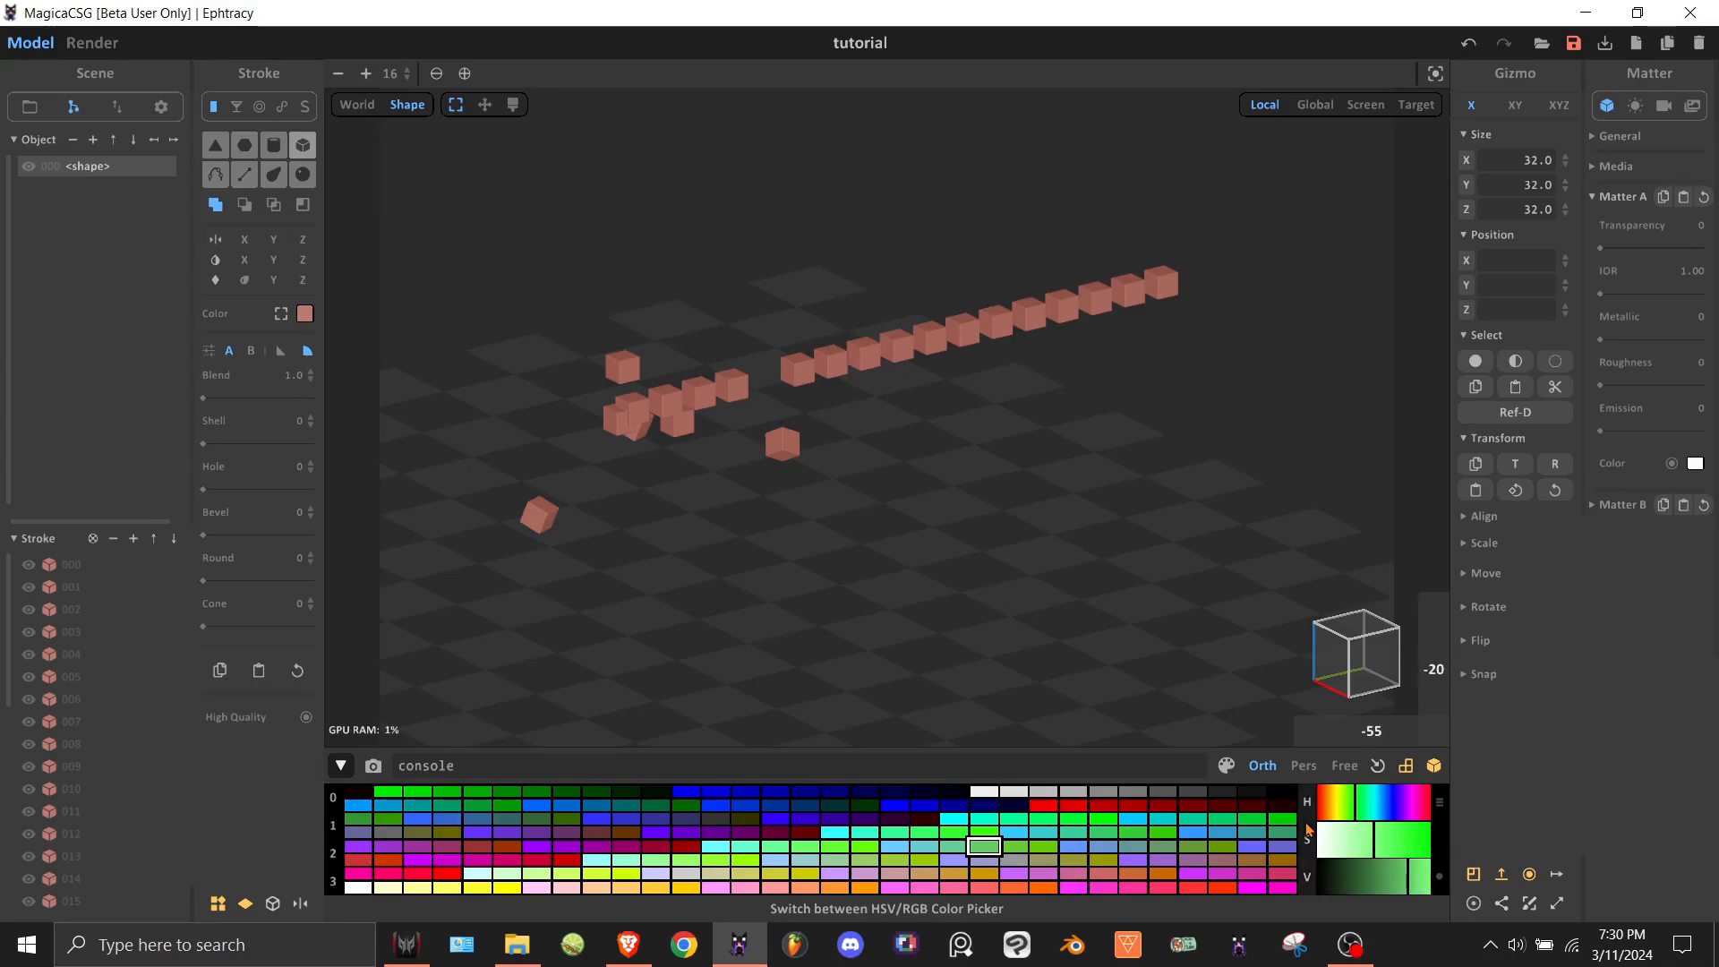
Show and hide the color picker's numeric values, and toggle the SV block until it is left on.
left_click(1440, 803)
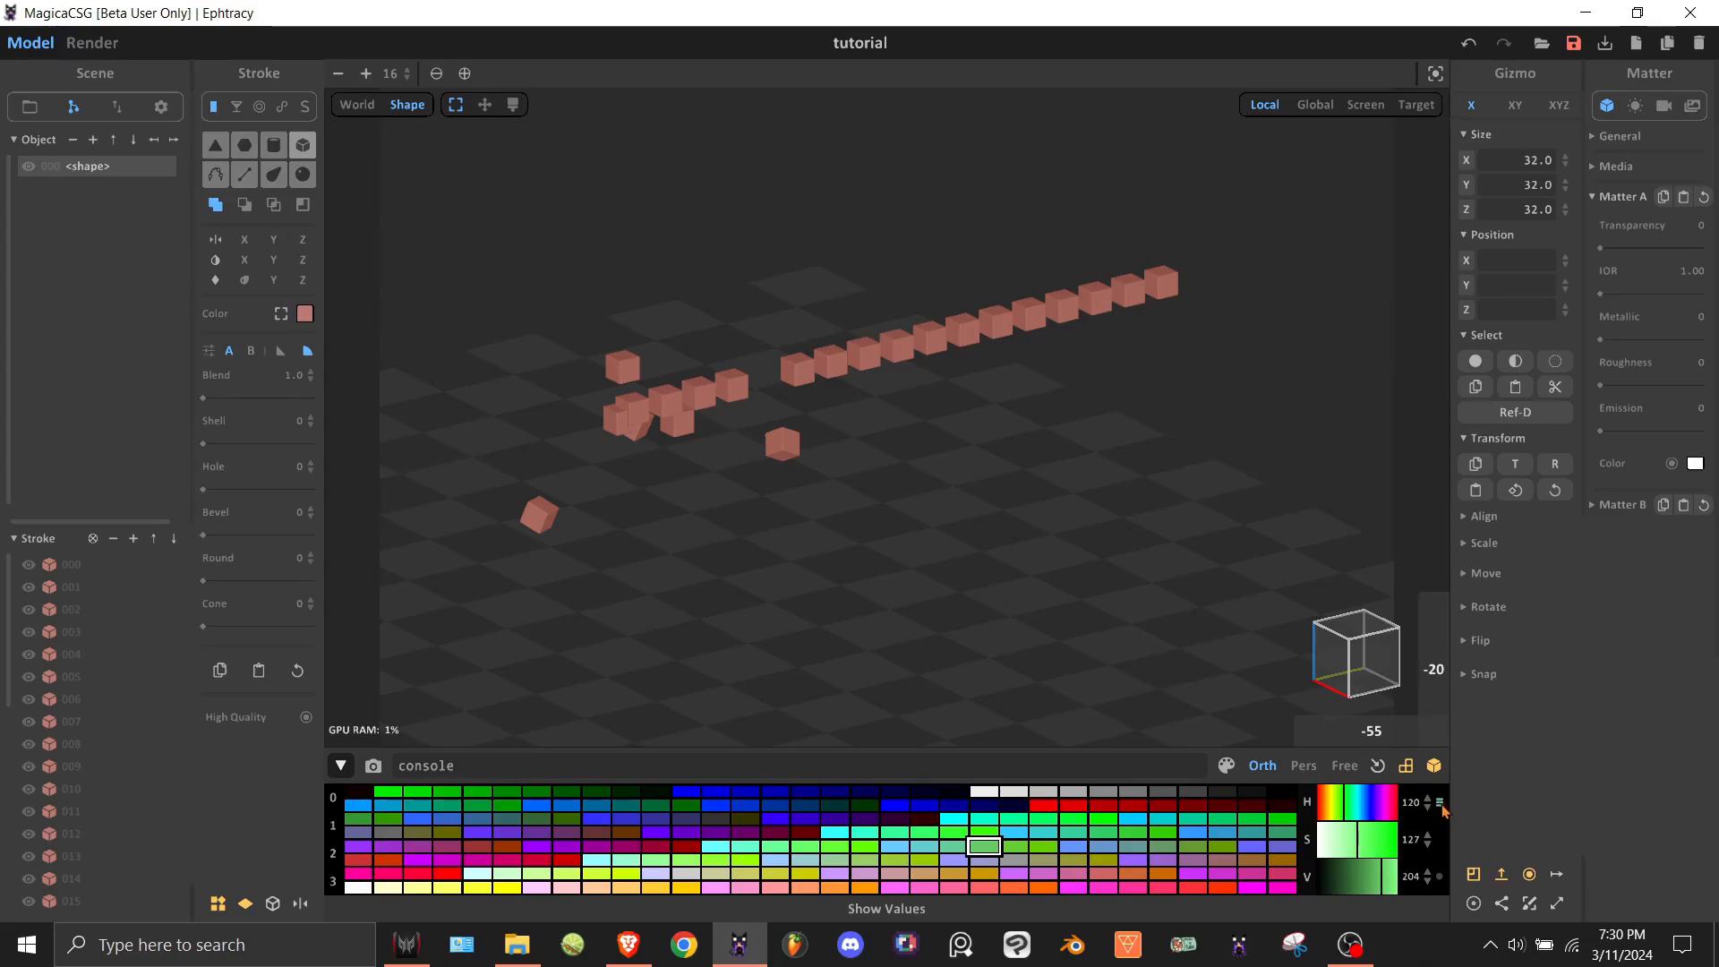
left_click(1441, 805)
left_click(1442, 881)
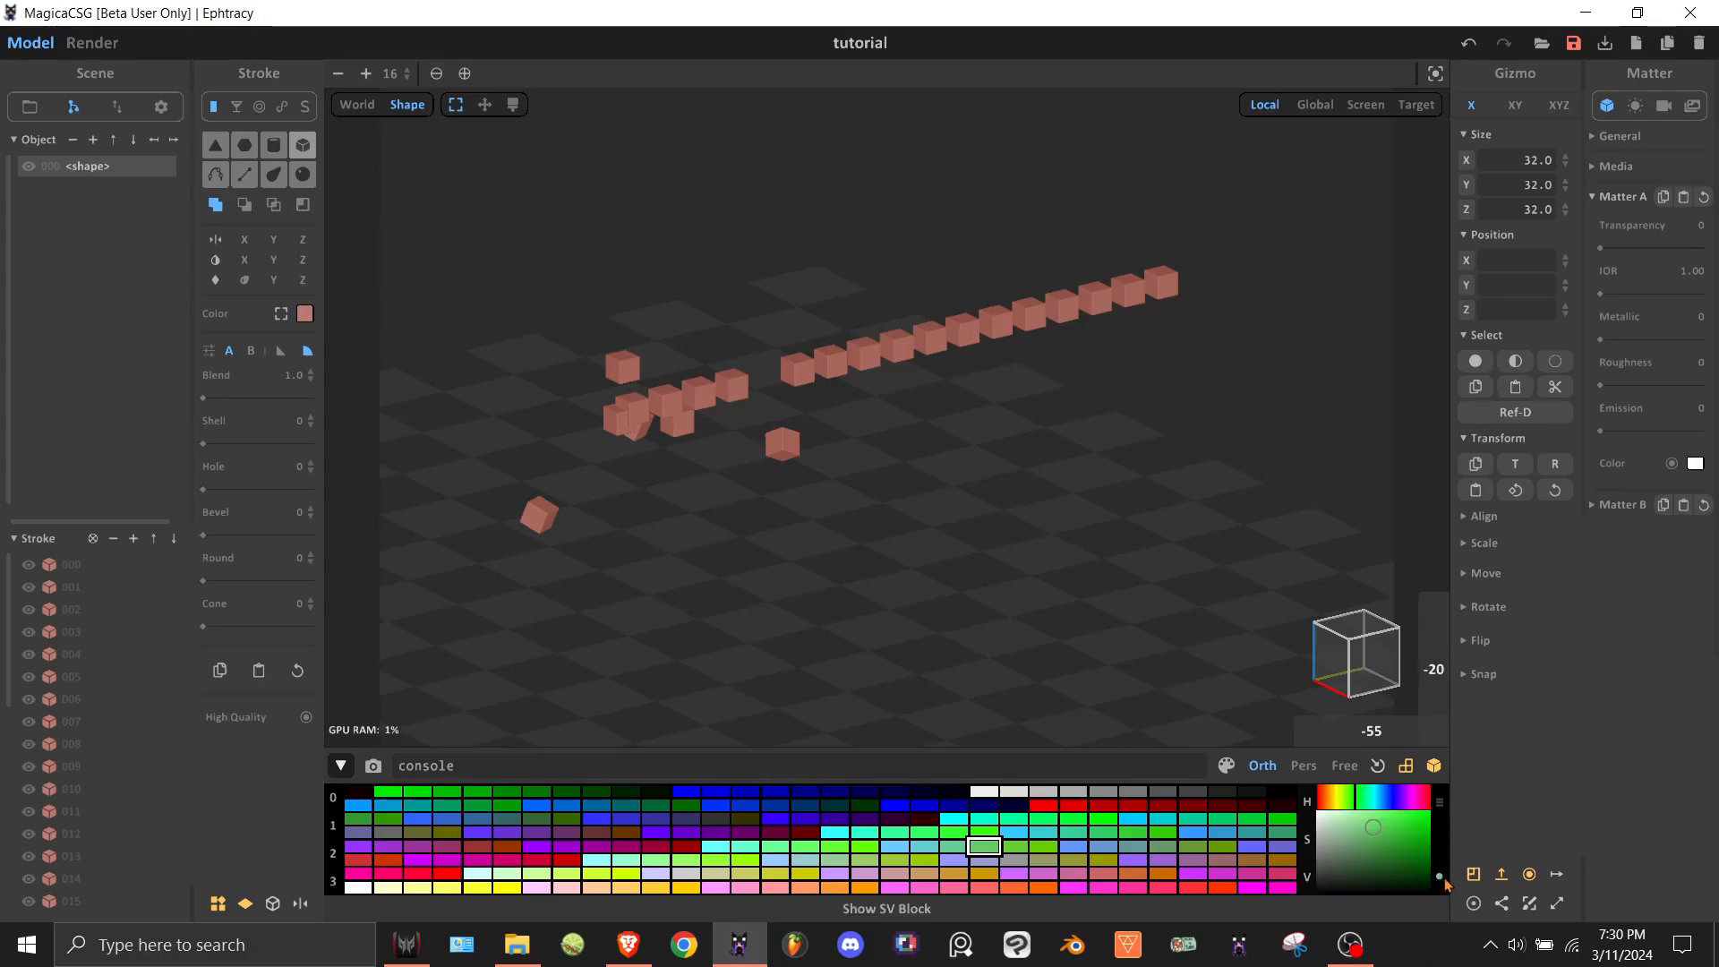
left_click(1445, 881)
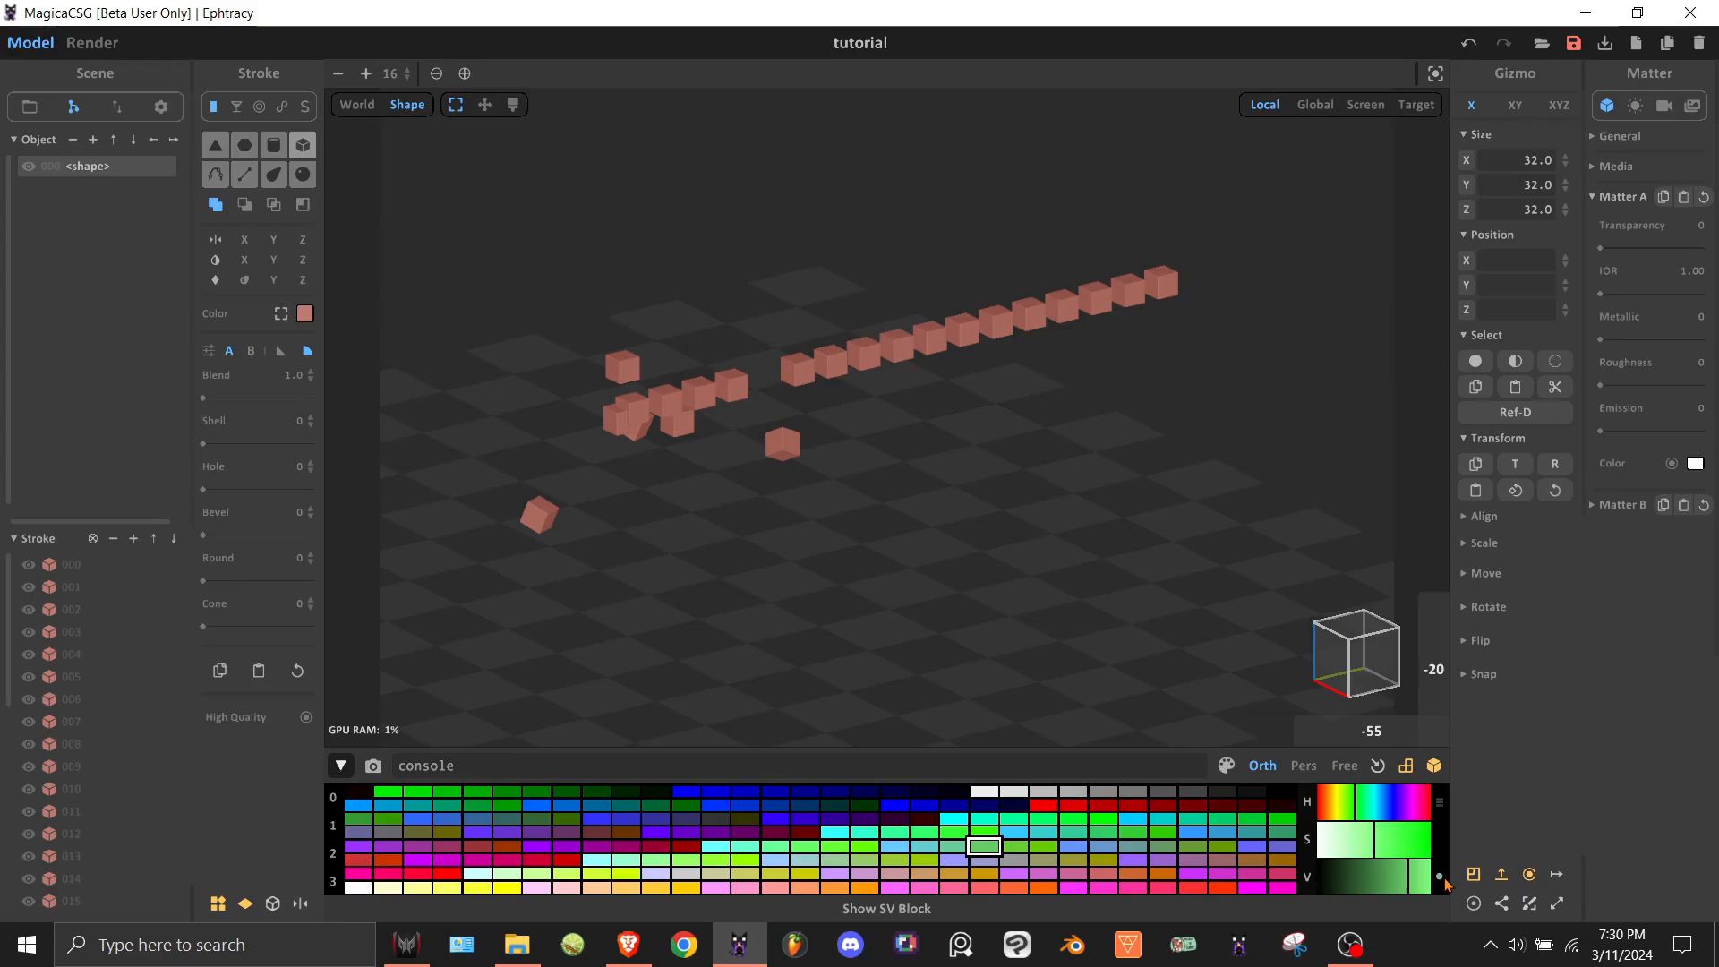
left_click(1443, 881)
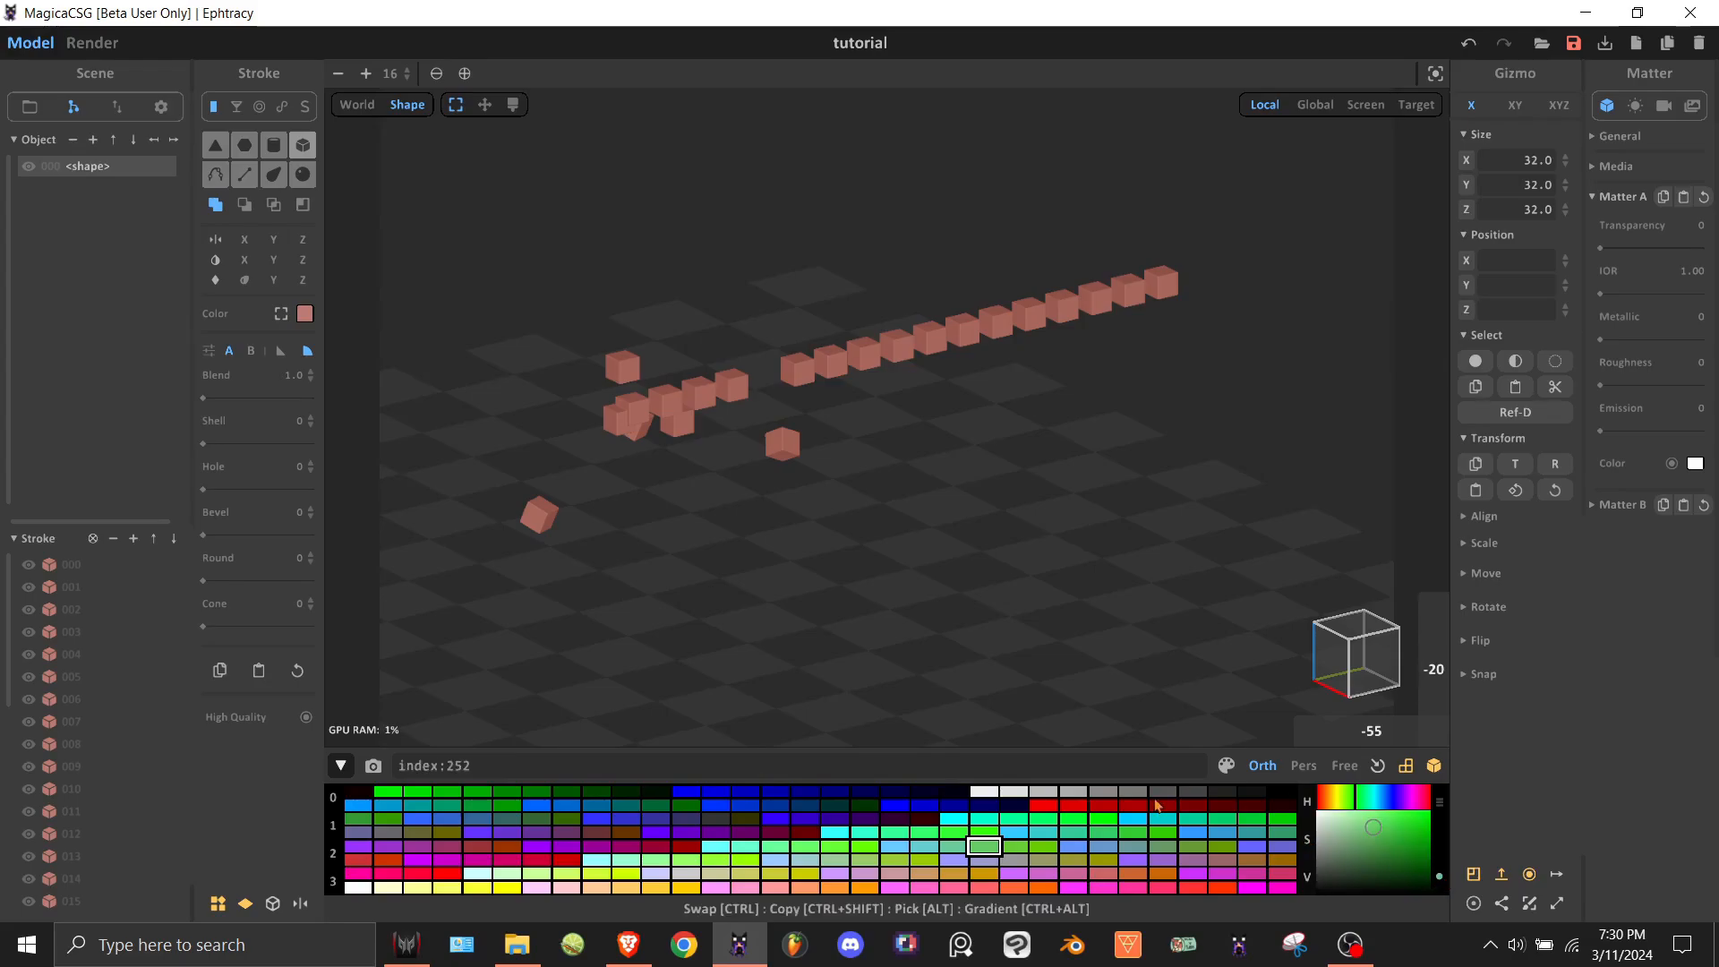
Select the first cube of the long row, box-select a group of cubes near it, and activate the palette option.
left_click(808, 376)
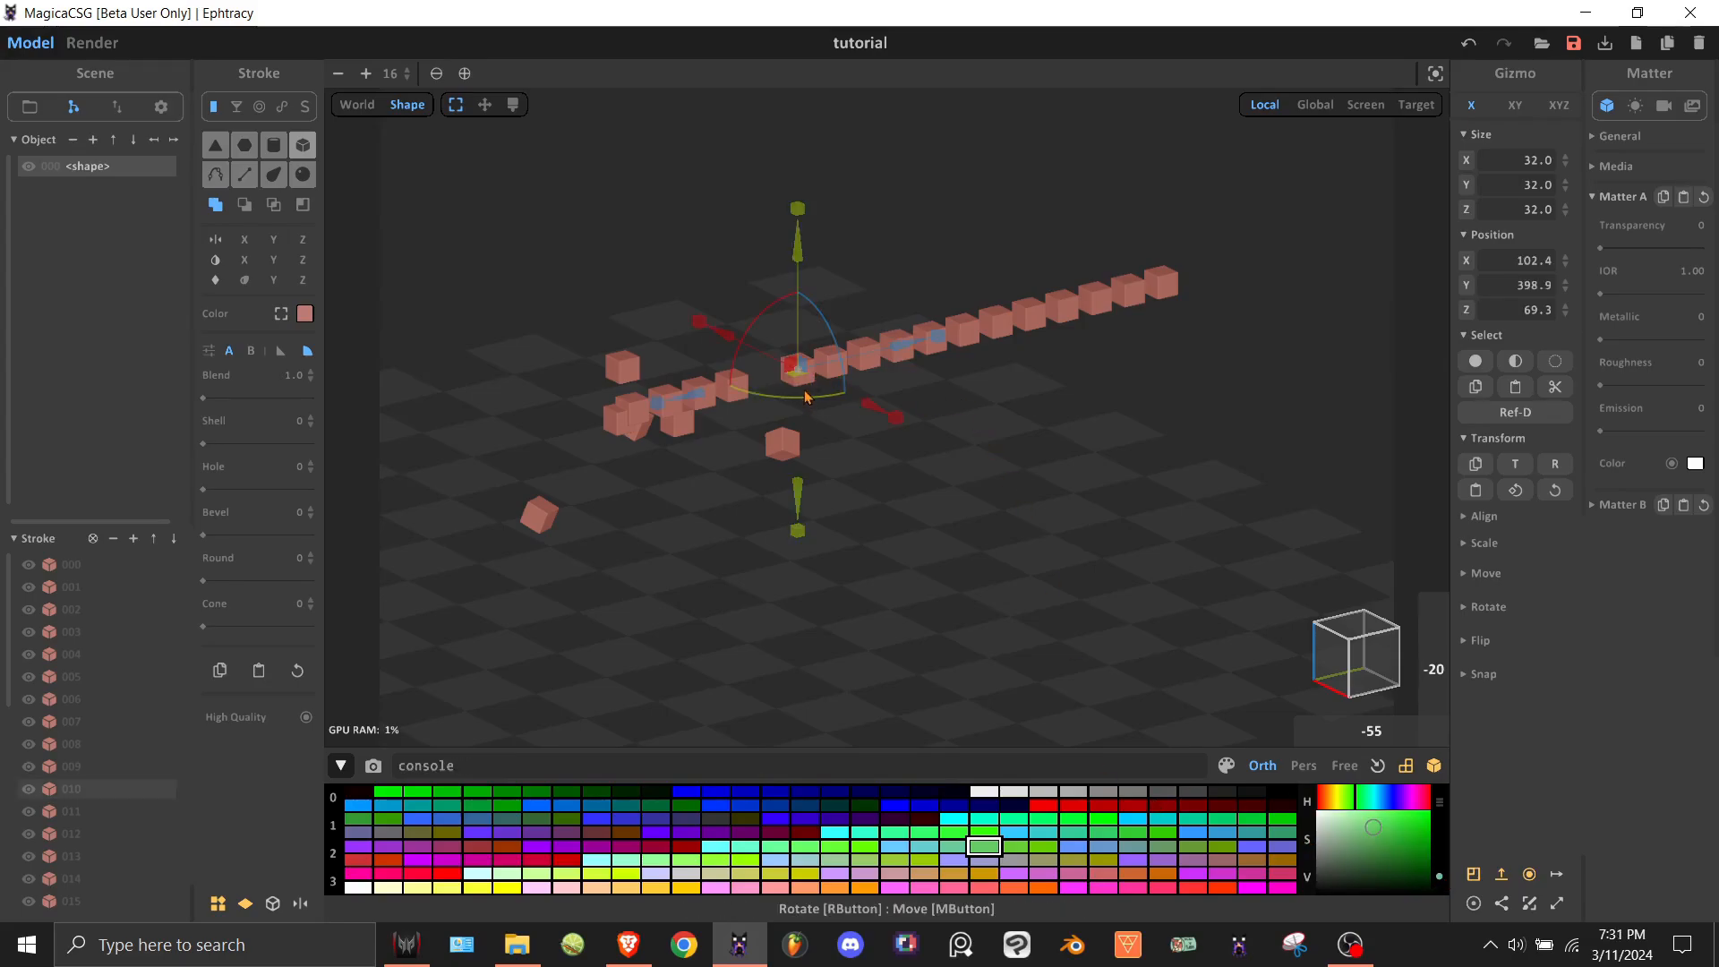
left_click_drag(932, 240, 794, 483)
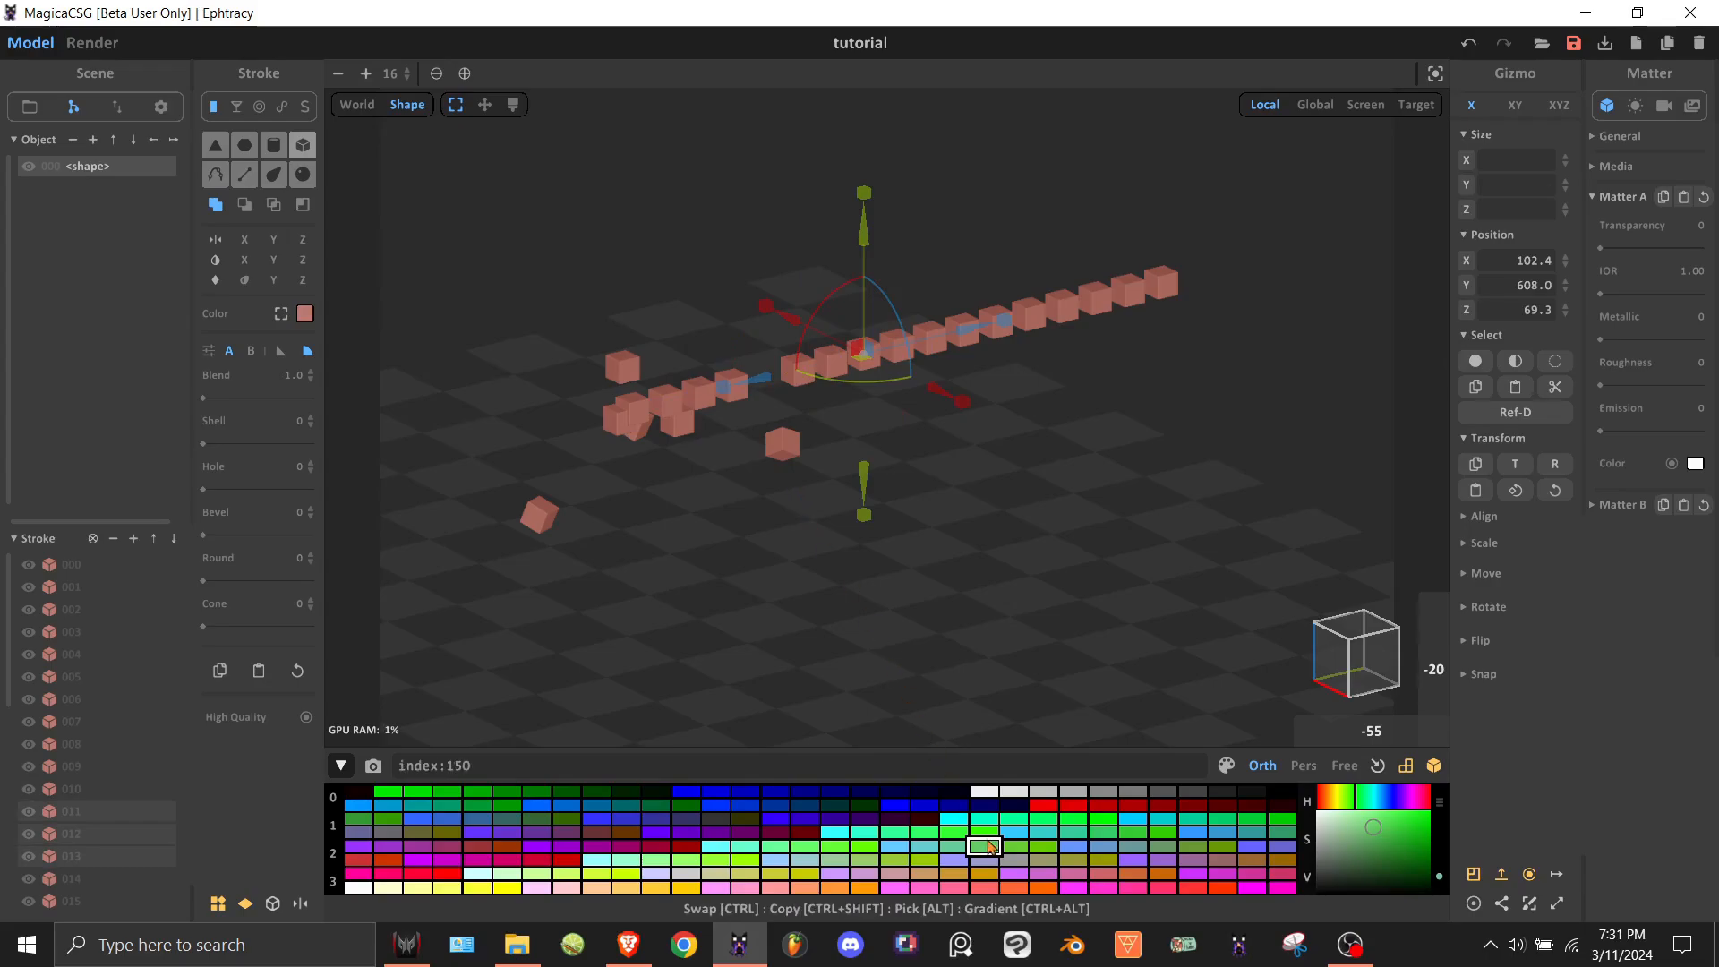
left_click(1226, 766)
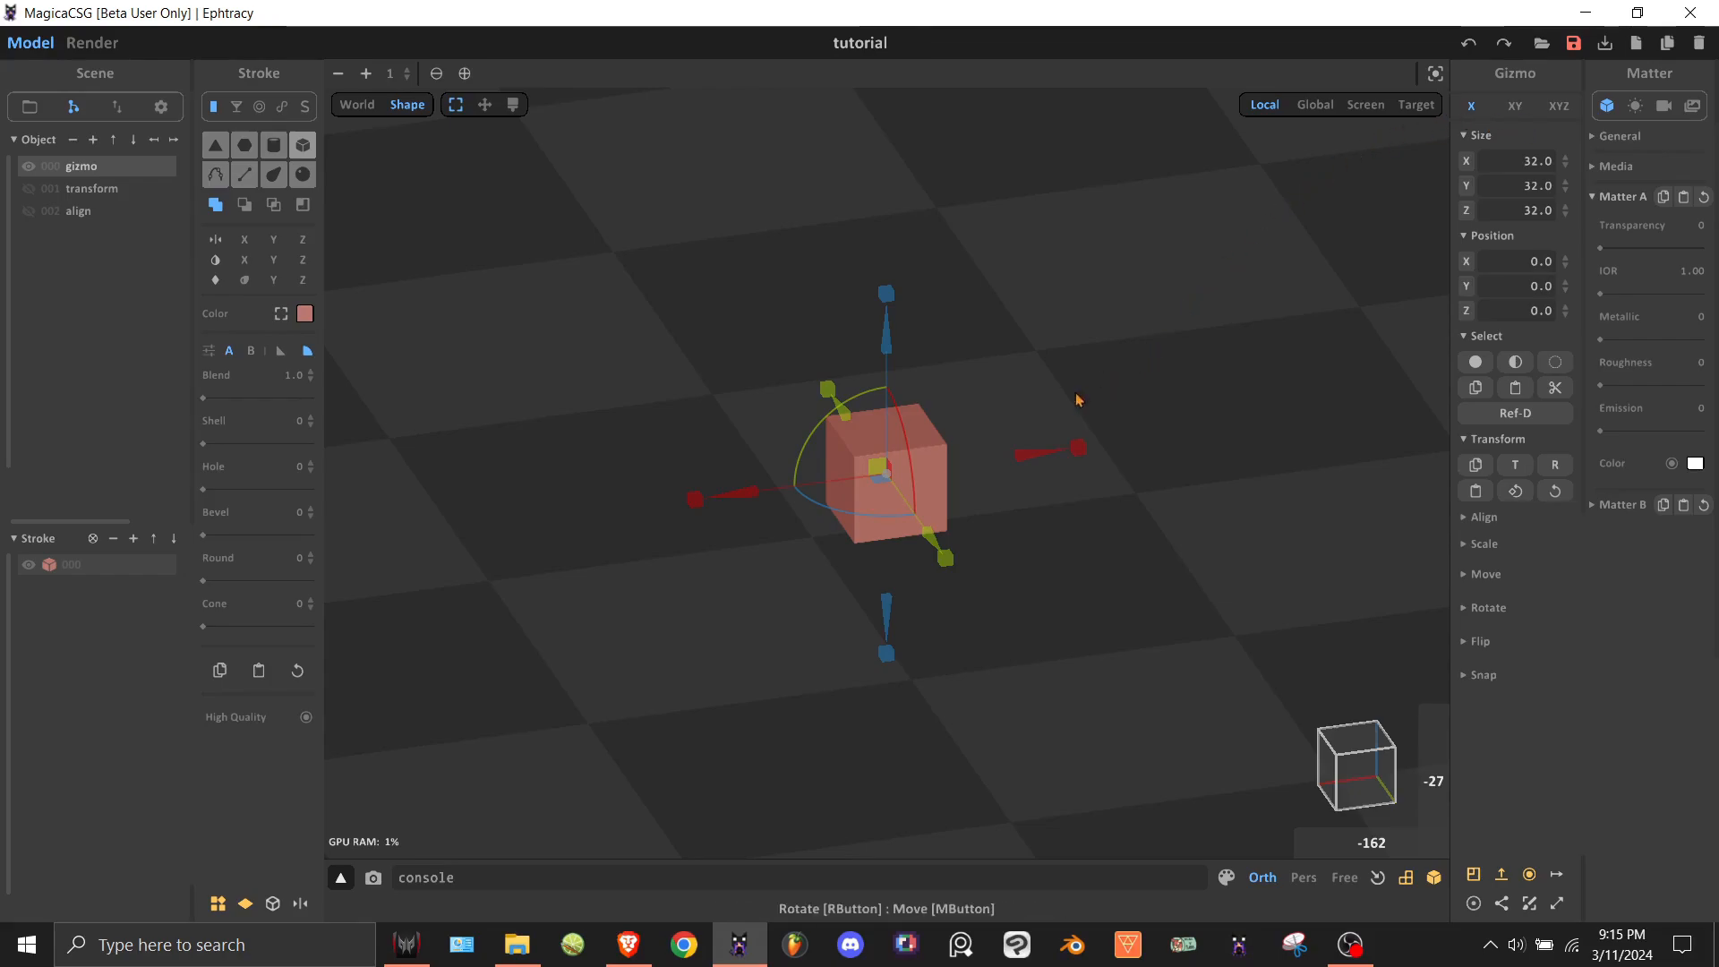
Stretch the cube to about 126.4 in X and 40.4 in Y, and shorten it from one side to about 102.7 in X.
left_click_drag(1079, 448, 1220, 423)
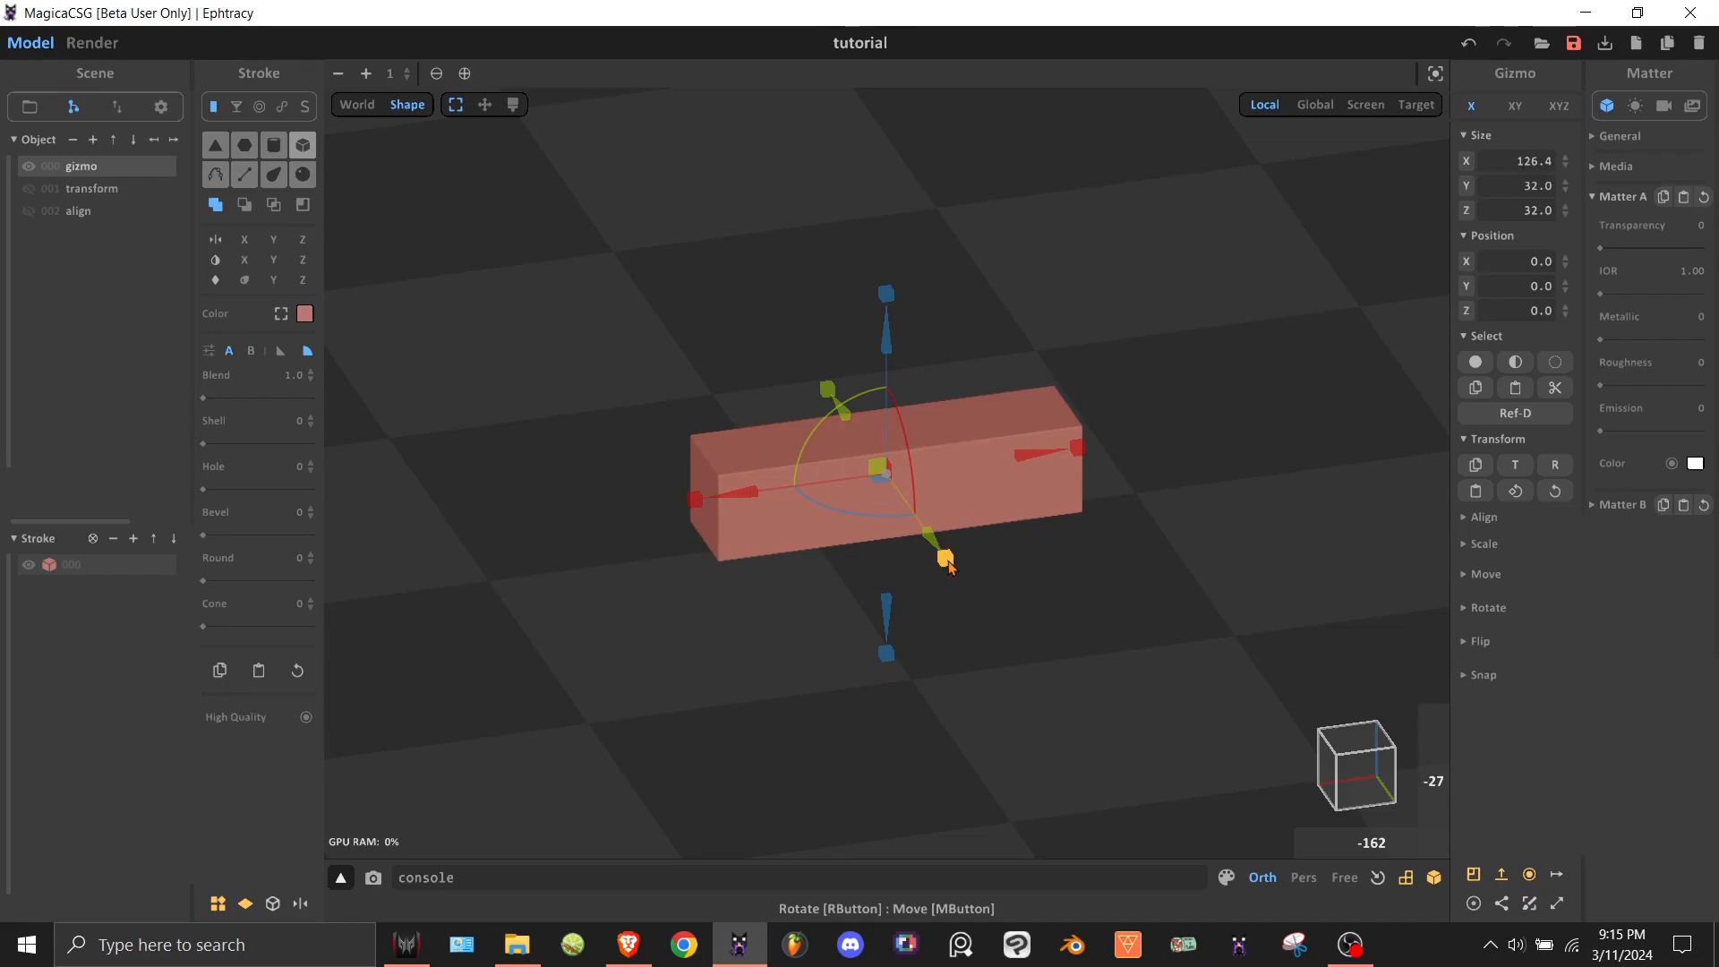
mouse_move(945, 558)
left_mouse_down()
mouse_move(994, 695)
mouse_move(948, 582)
left_mouse_up()
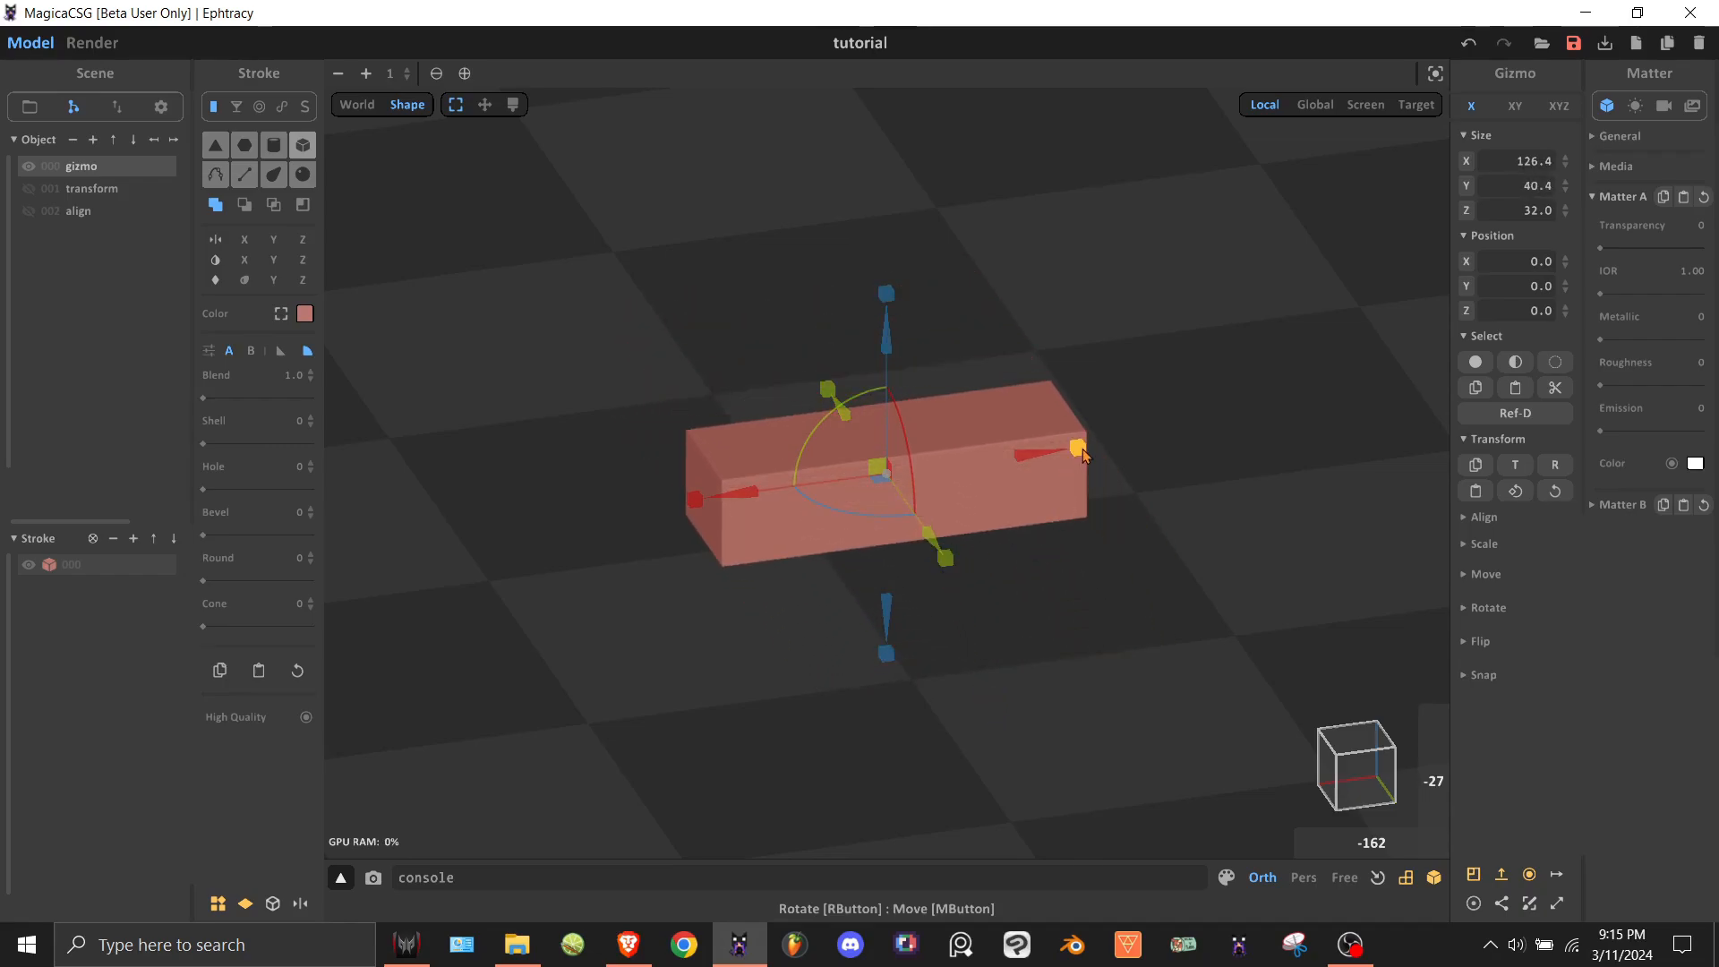
left_click_drag(1080, 451, 1044, 454)
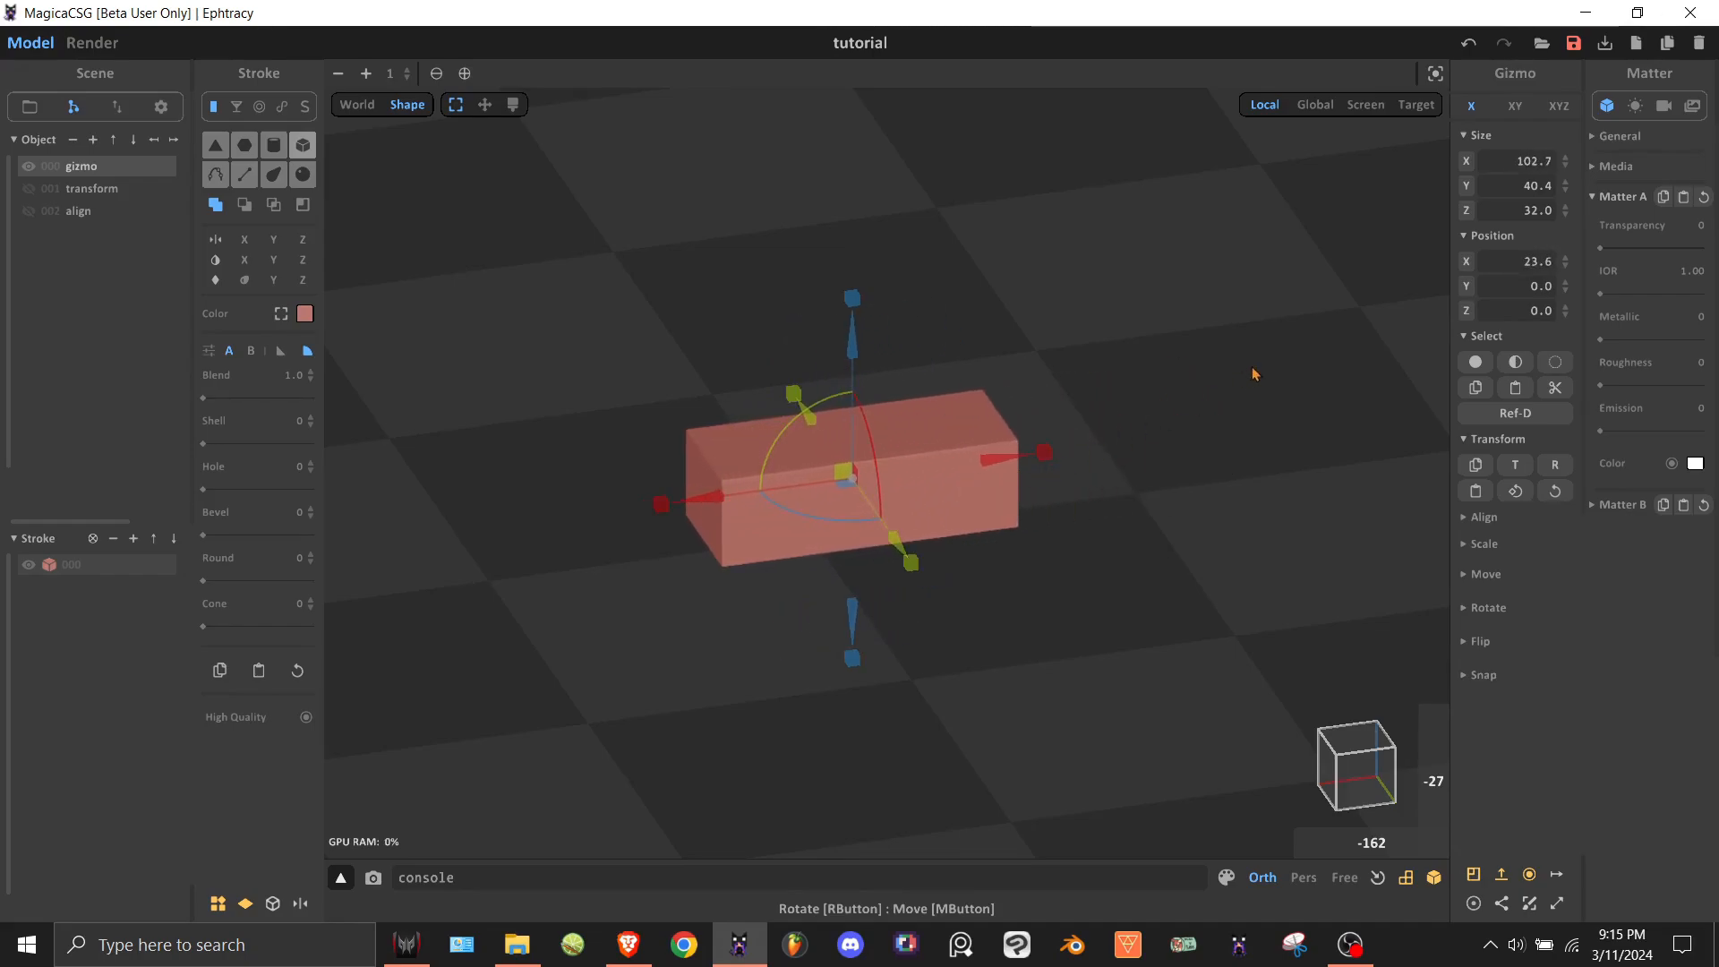
Scale the block in XY gizmo mode to about 134.9 in X and 53 in Y.
left_click(1515, 107)
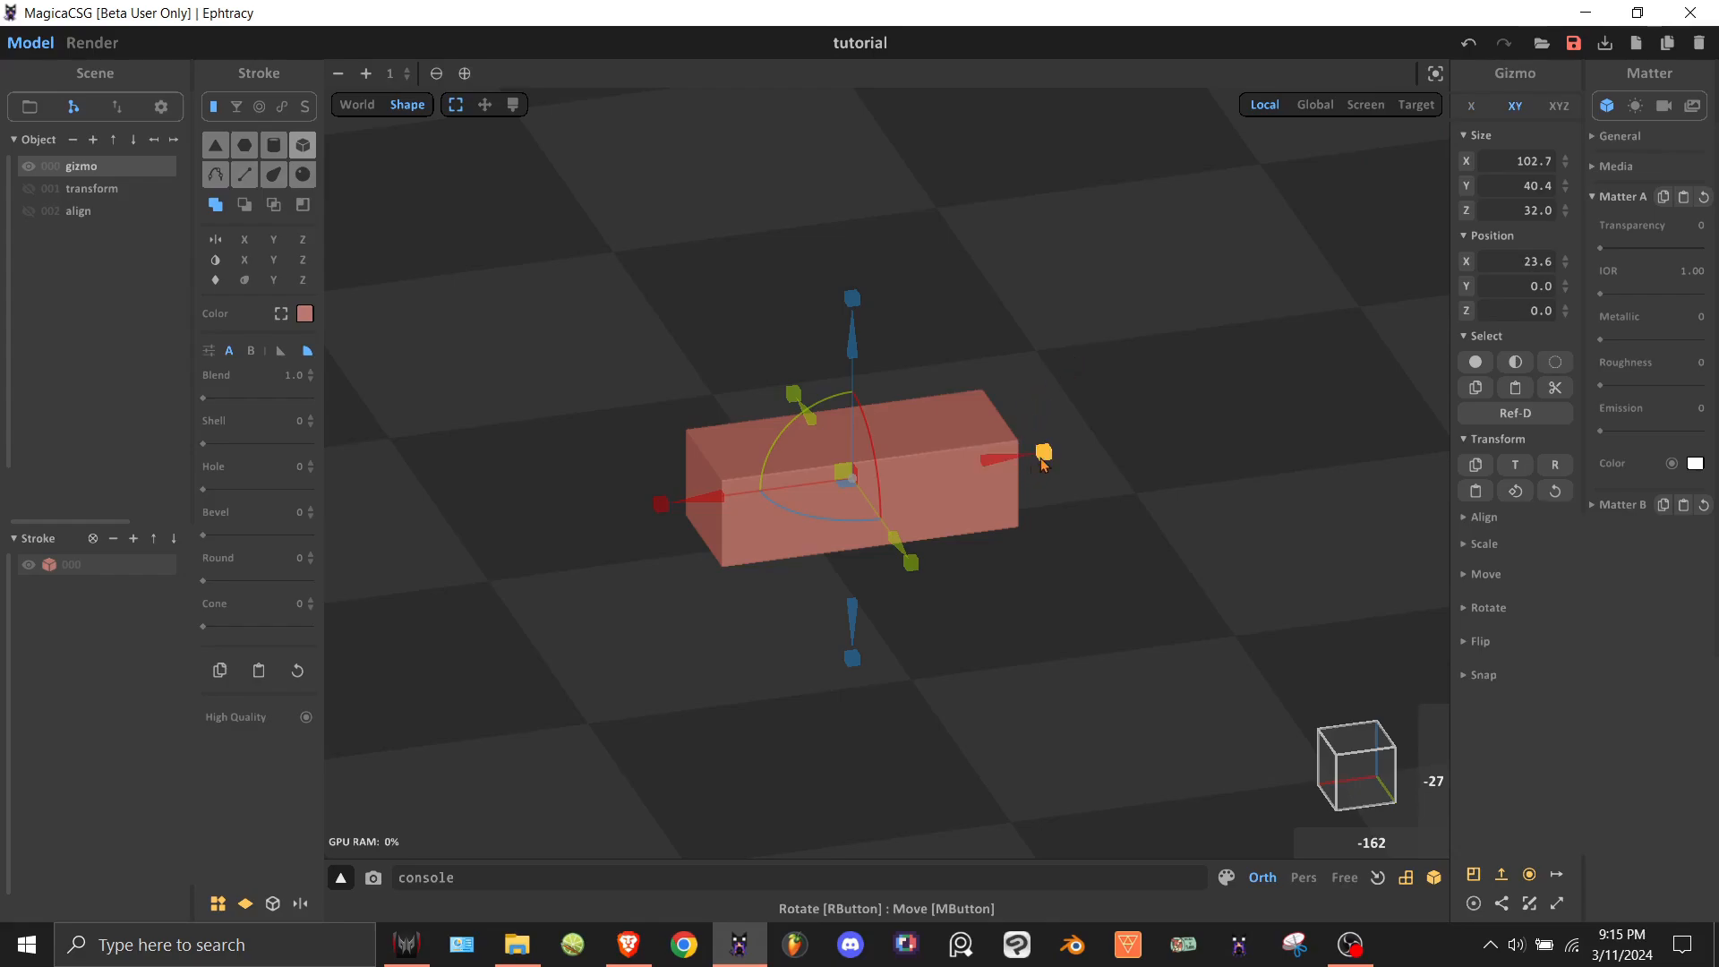
mouse_move(1041, 454)
left_mouse_down()
mouse_move(1308, 427)
mouse_move(982, 476)
mouse_move(1176, 463)
mouse_move(1065, 468)
left_mouse_up()
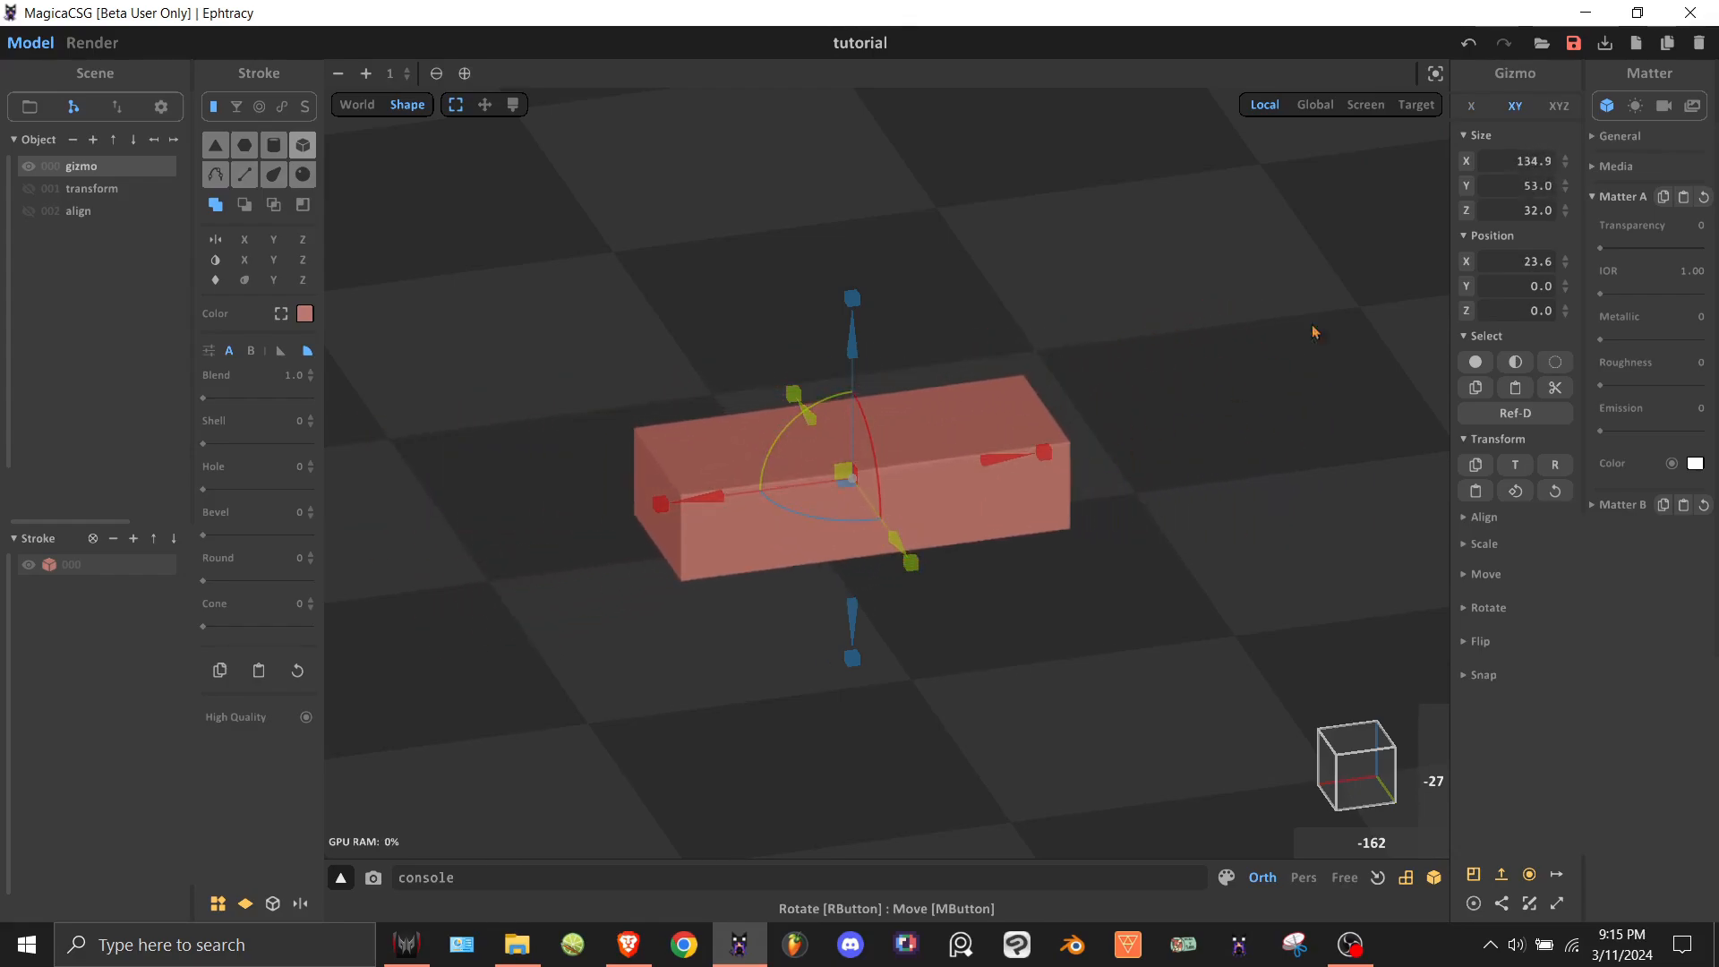
Scale the block in XYZ gizmo mode to about 234.4 × 92 × 55.6, and reduce its X size value to 206.4.
left_click(1552, 110)
left_click_drag(1044, 452, 1167, 453)
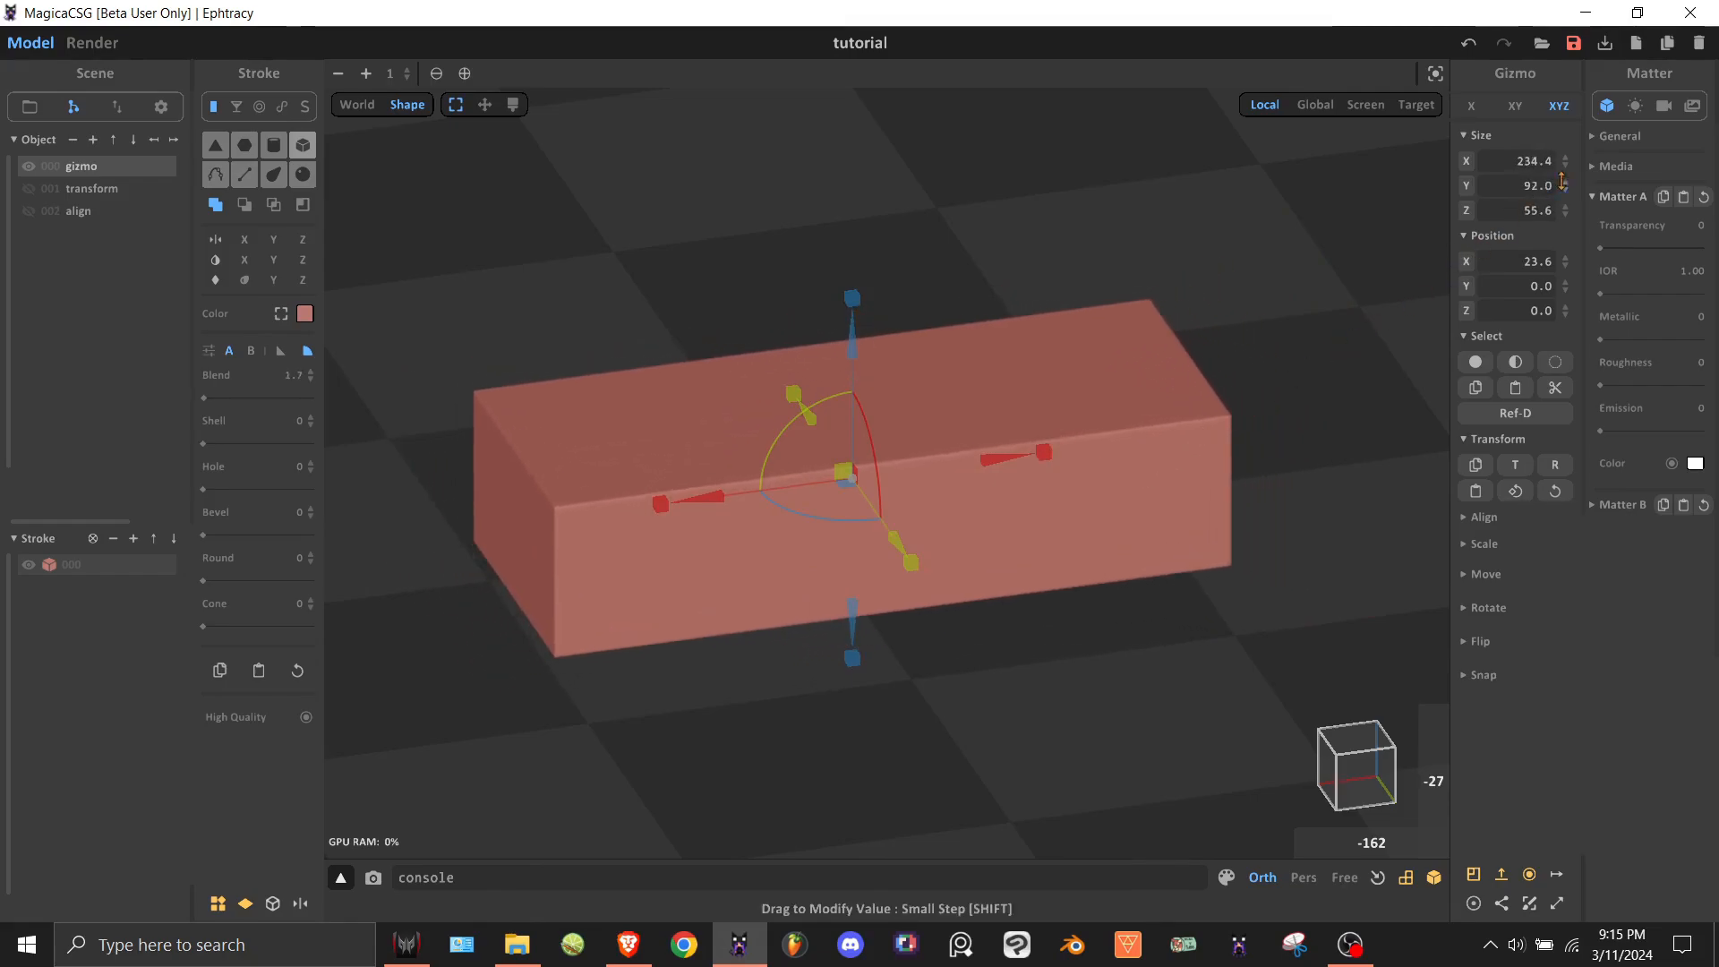
mouse_move(1568, 161)
left_mouse_down()
mouse_move(1562, 228)
mouse_move(1552, 190)
left_mouse_up()
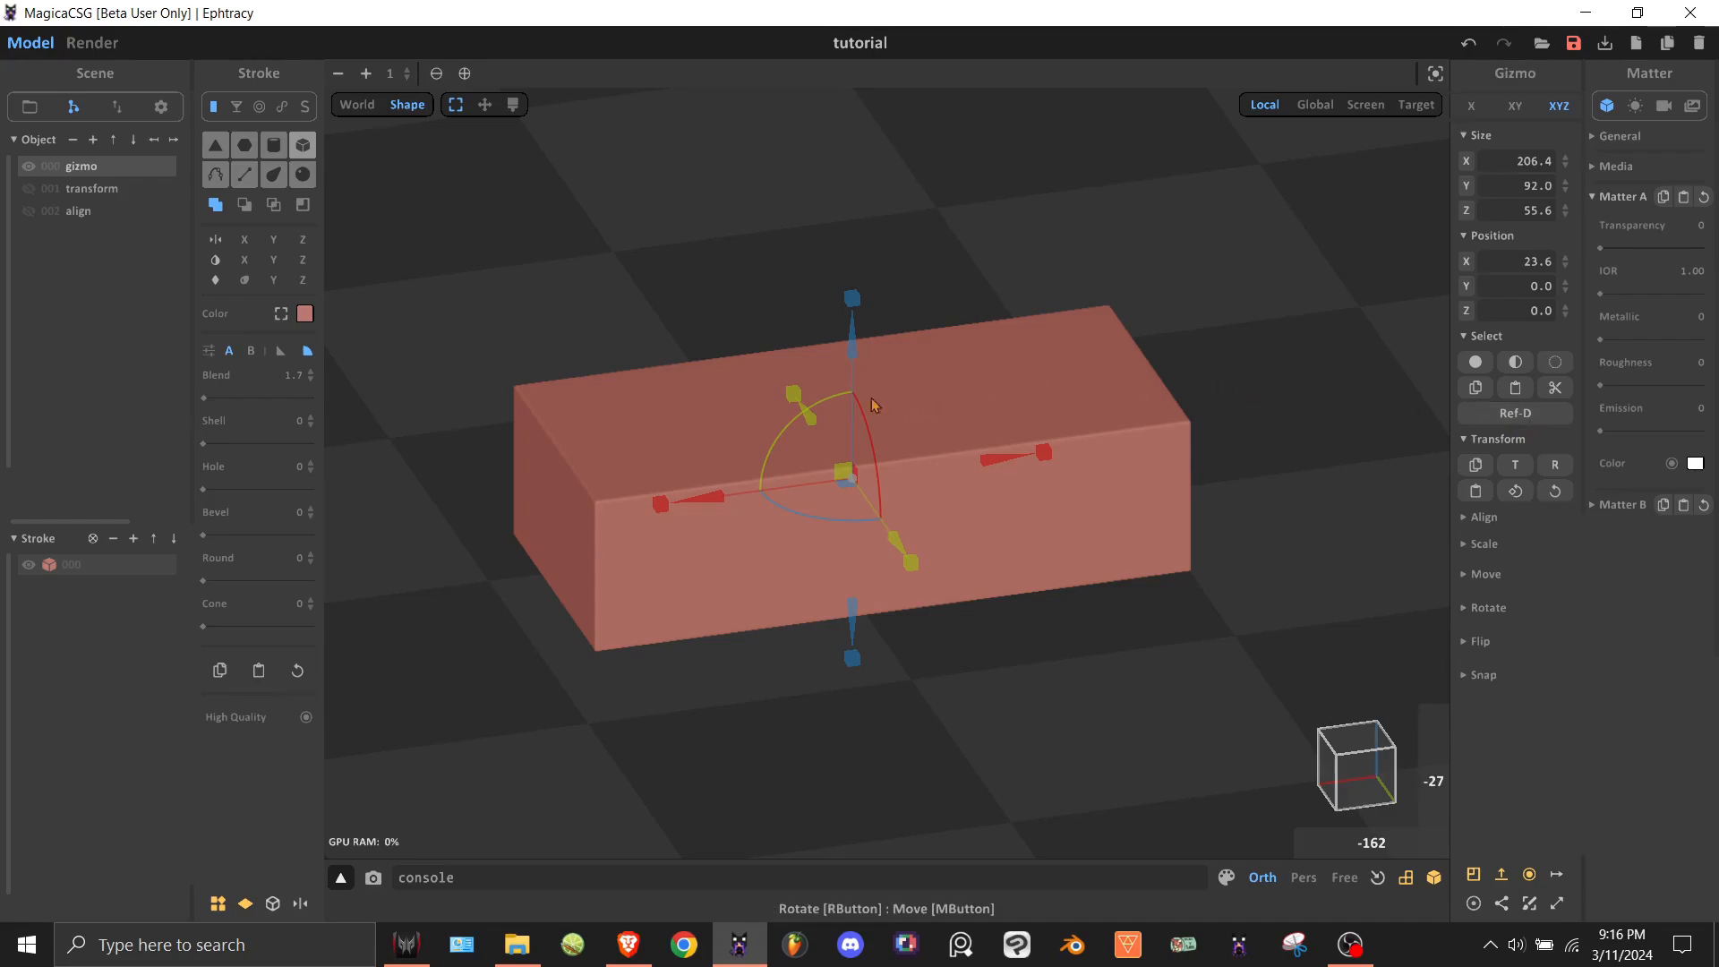
Hide the gizmo object, and show and select the transform object.
left_click(29, 166)
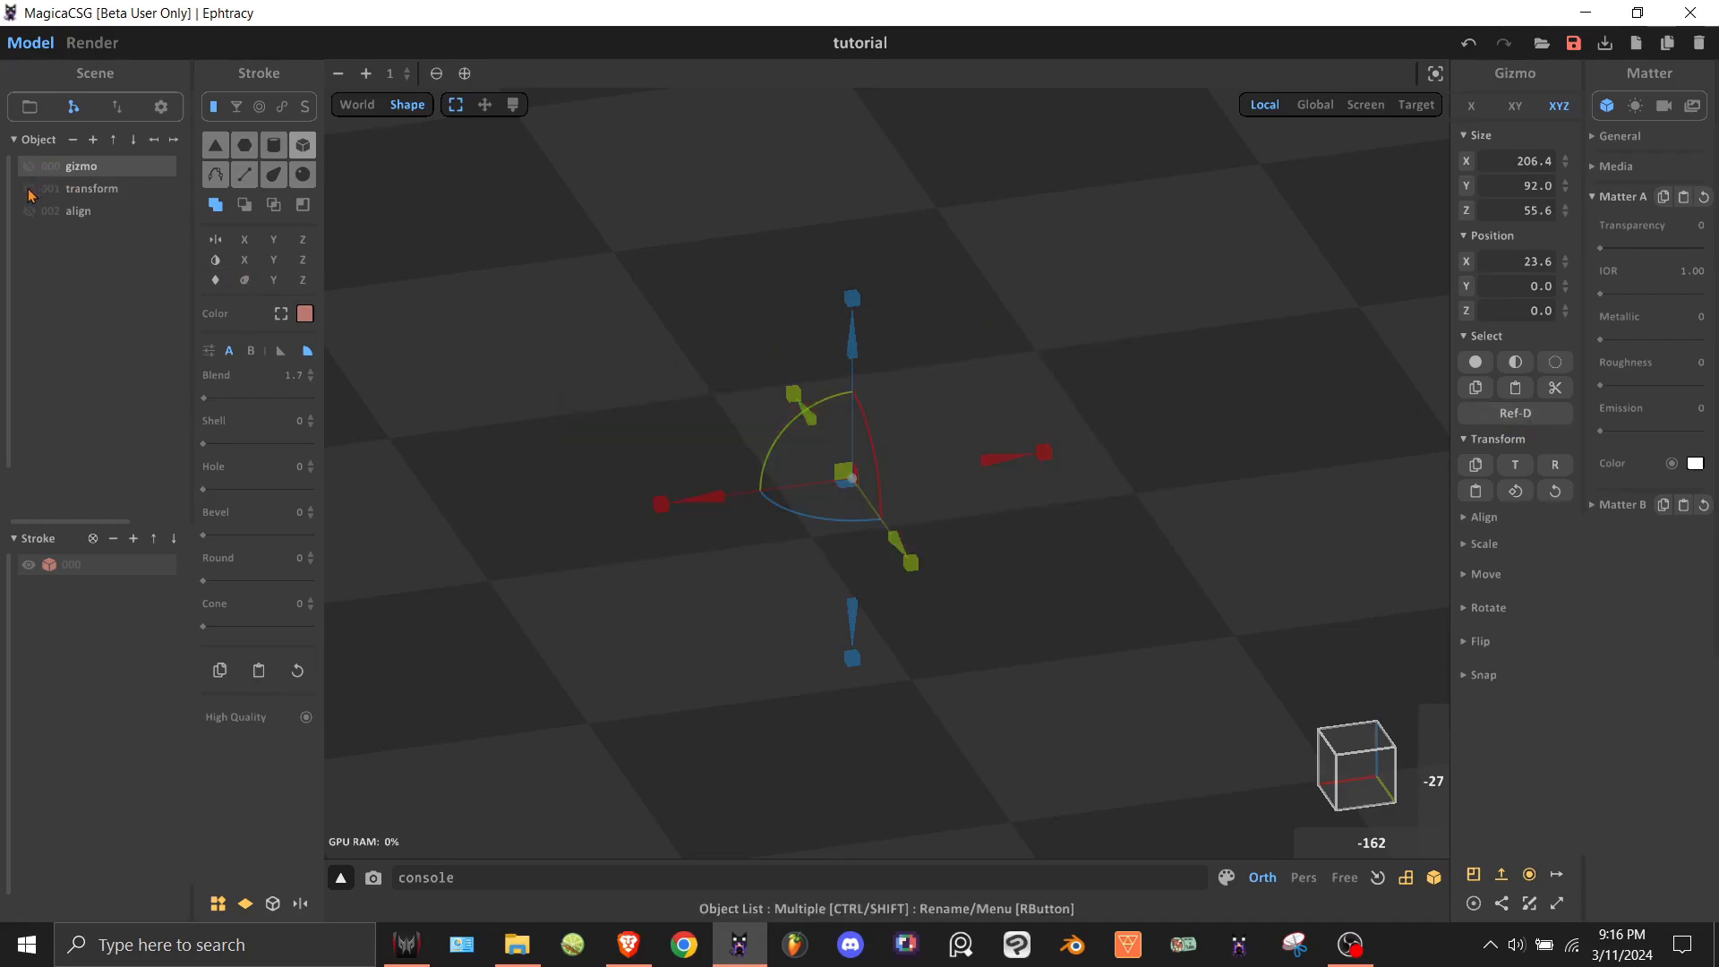
left_click(28, 189)
left_click(97, 191)
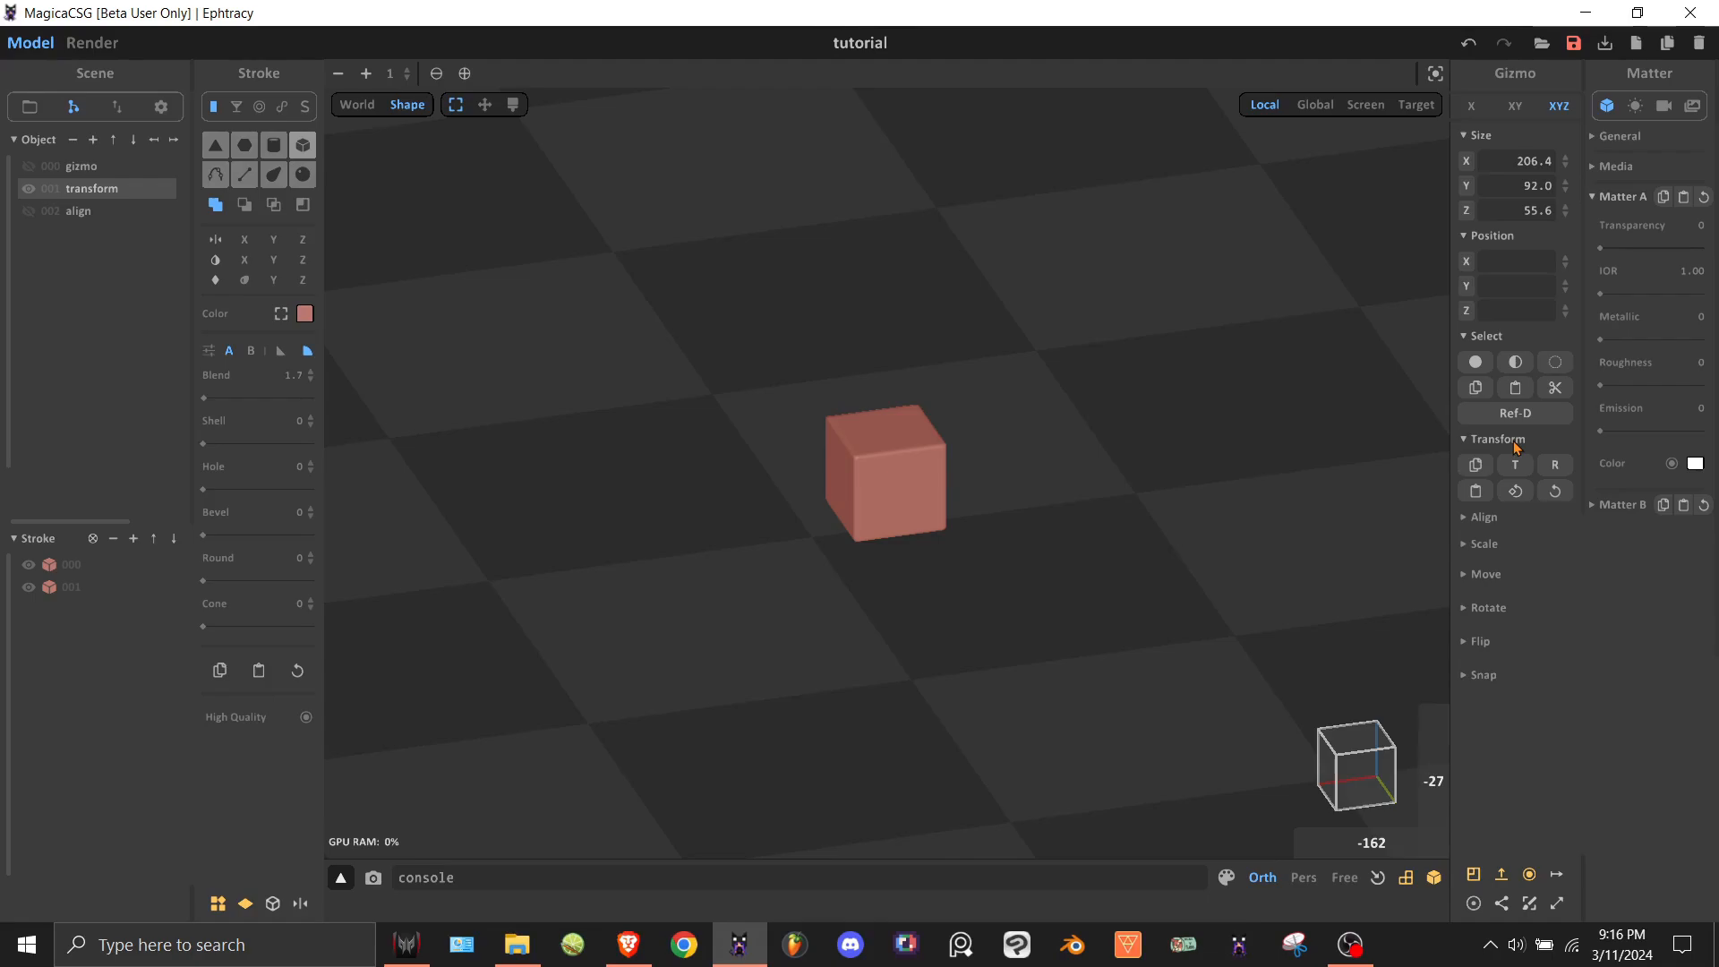
Copy the transform of the cube on the ground and select the raised cube.
scroll(932, 394, "down", 4)
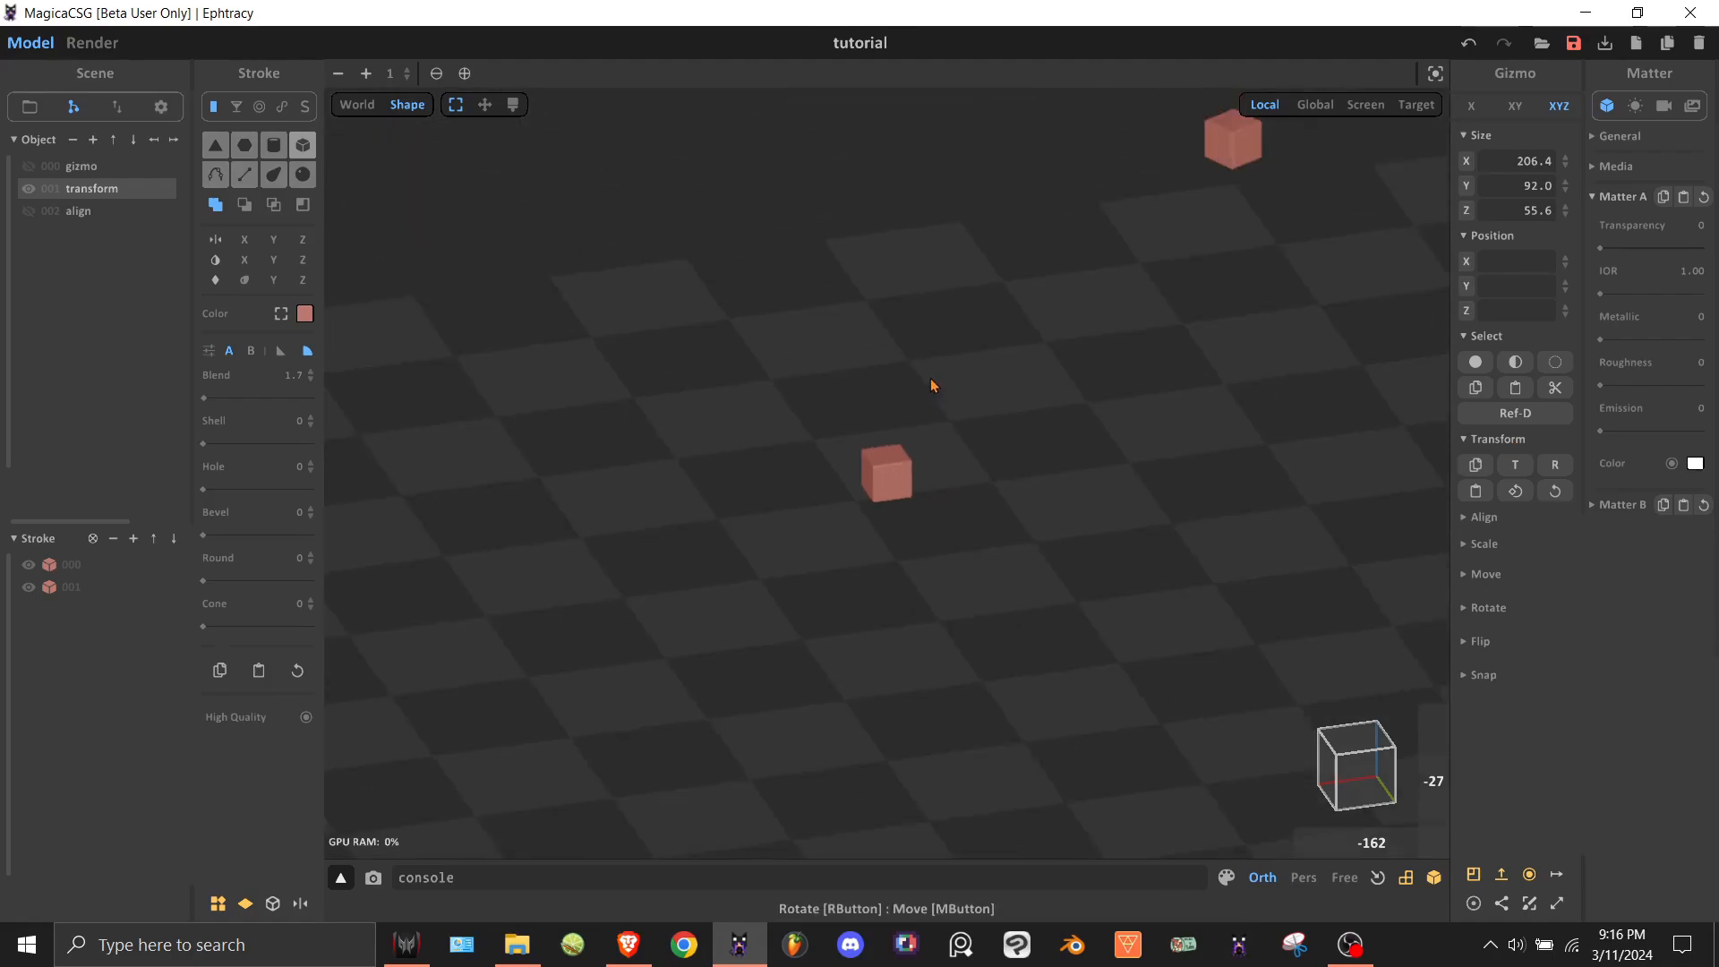
middle_click_drag(971, 353, 907, 458)
right_click_drag(907, 458, 1009, 448)
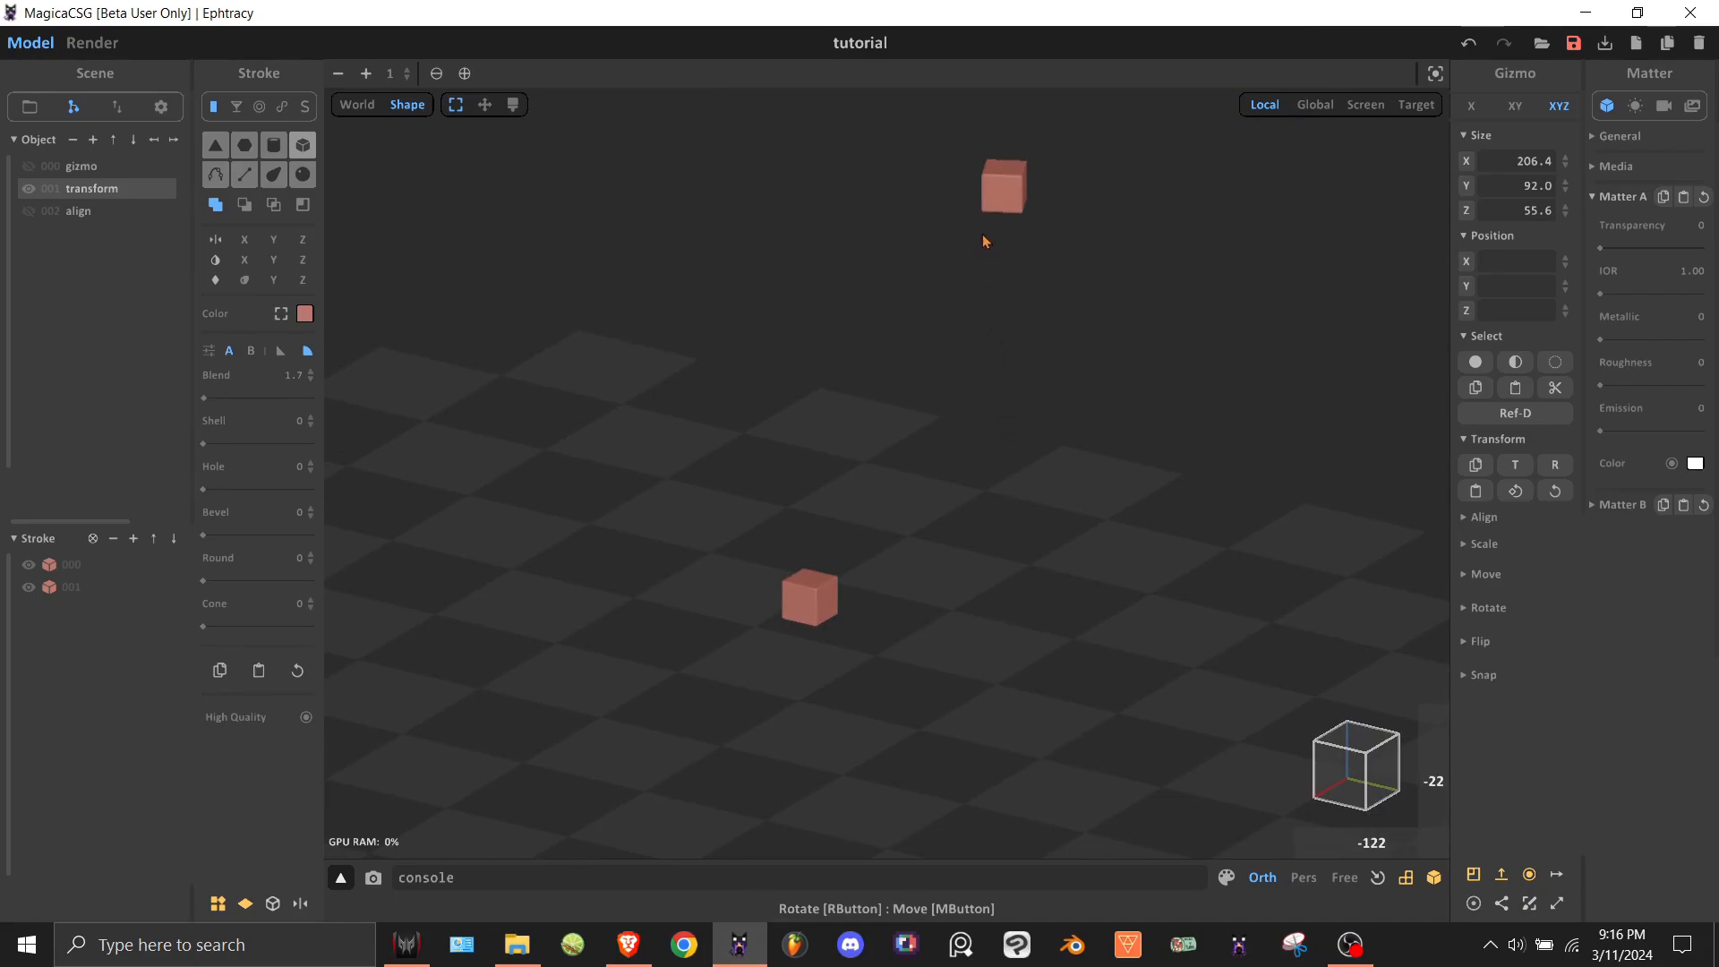
left_click(824, 594)
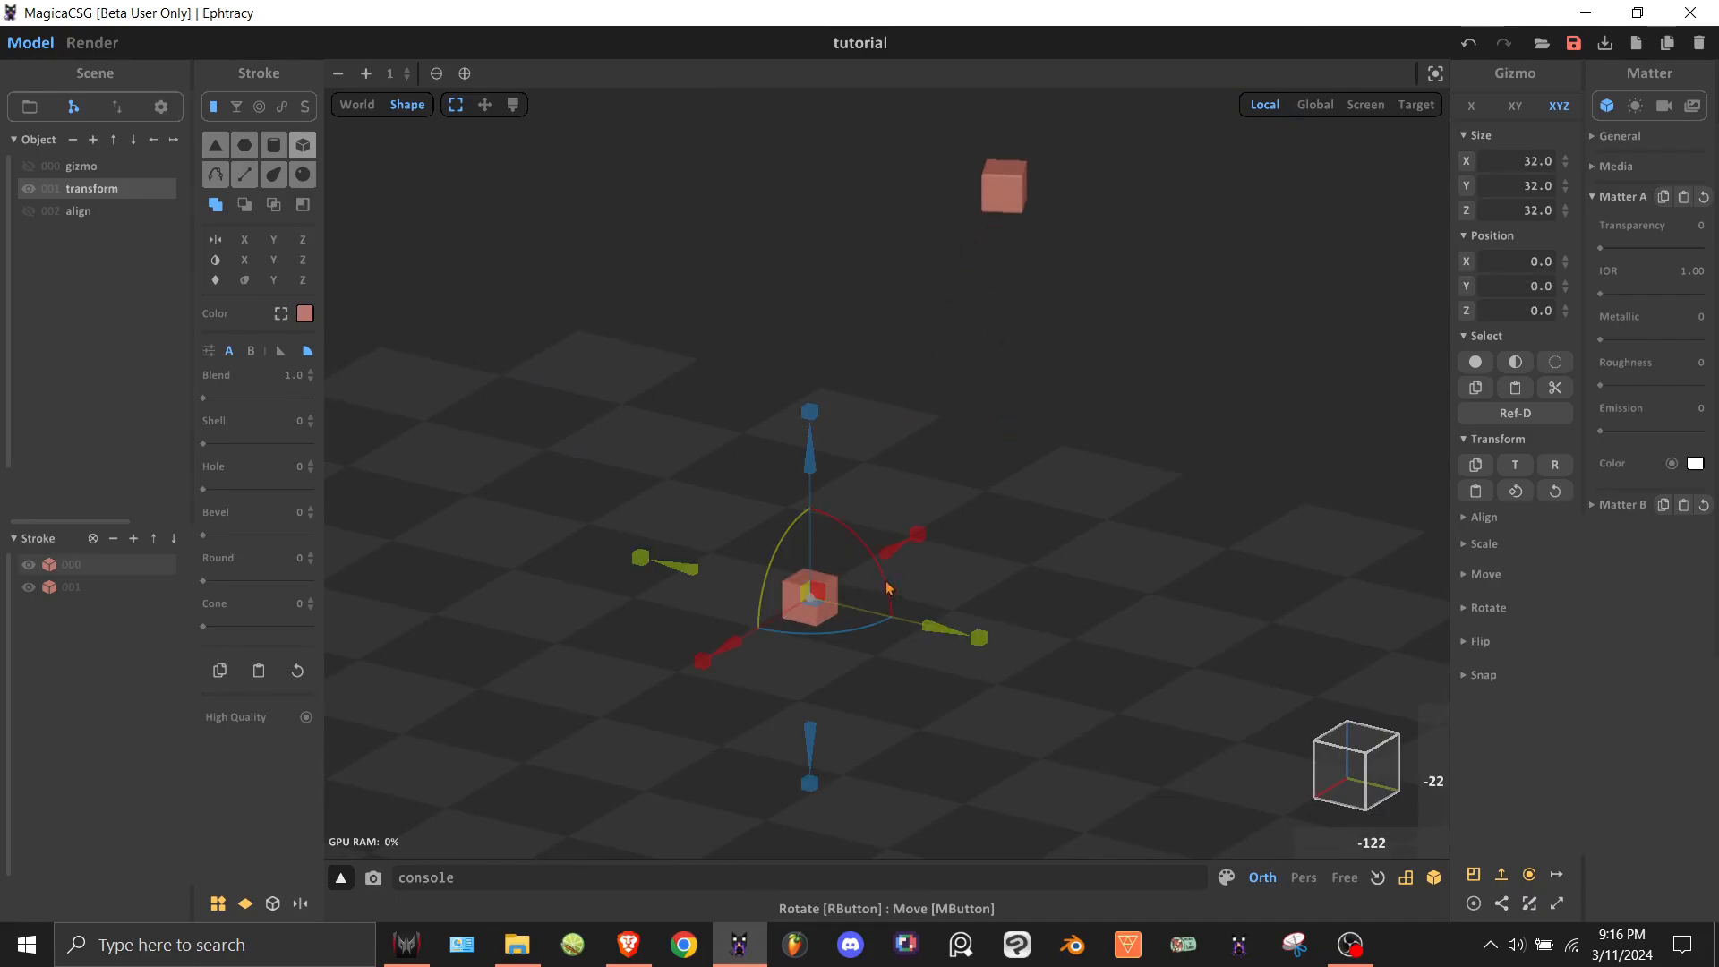
left_click(1471, 465)
left_click(1002, 197)
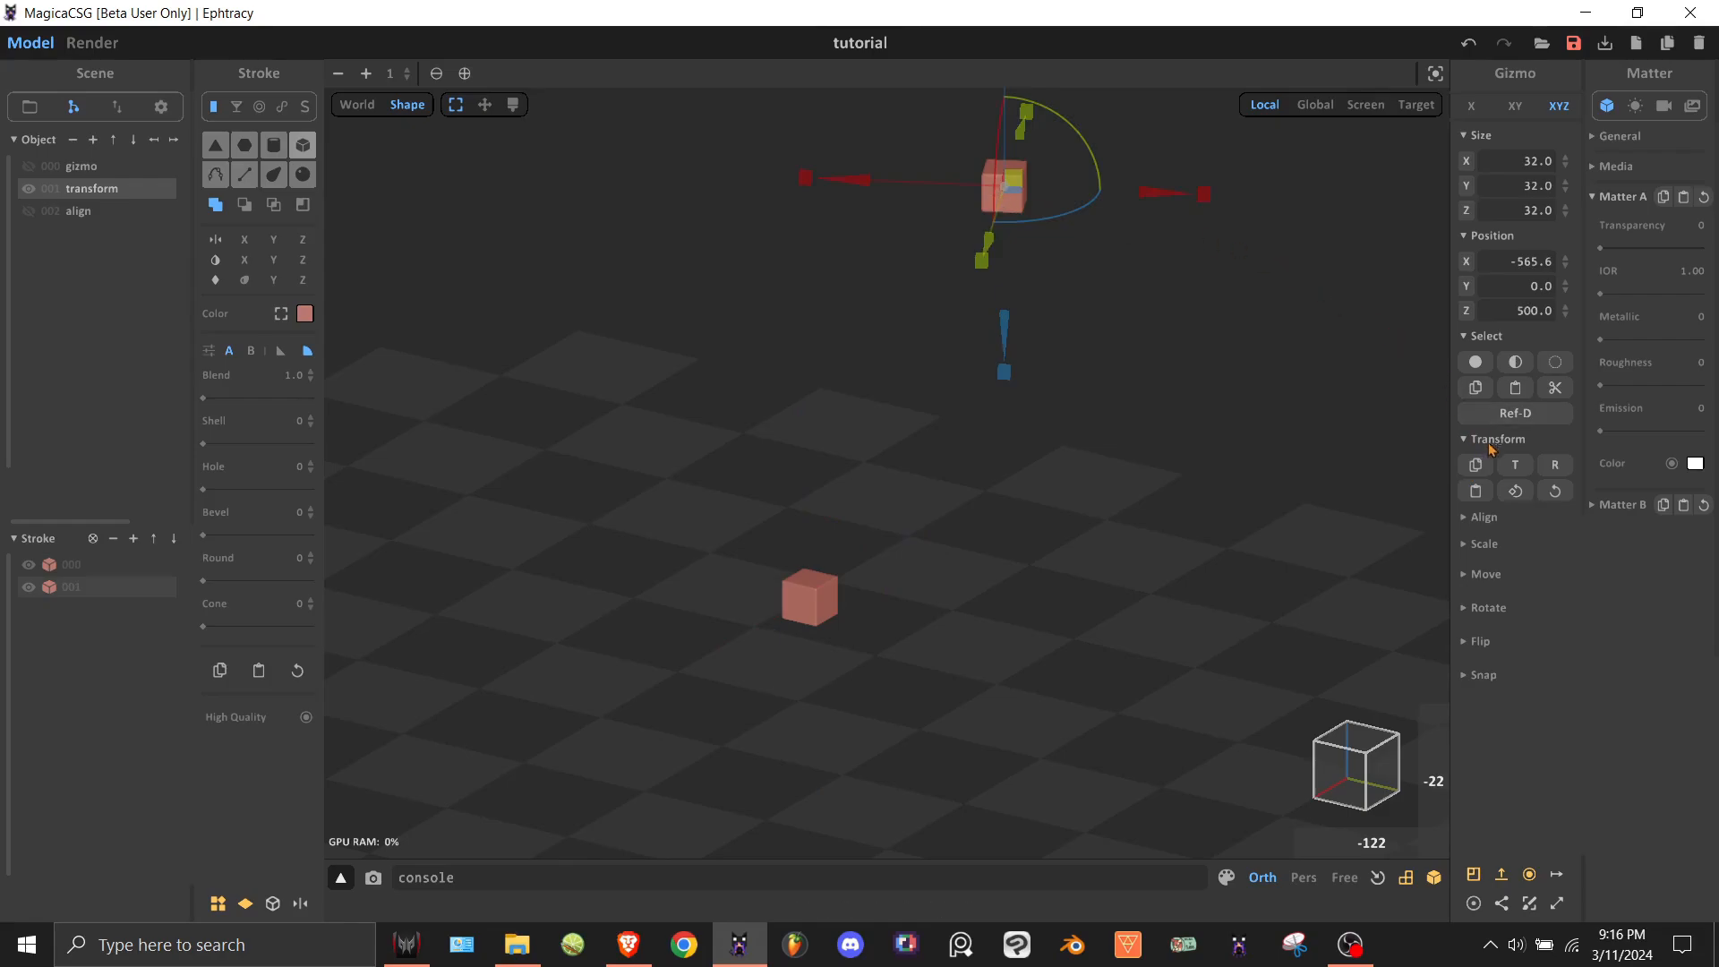
Paste the copied translation and rotation separately onto the raised cube, and undo both pastes.
left_click(1516, 466)
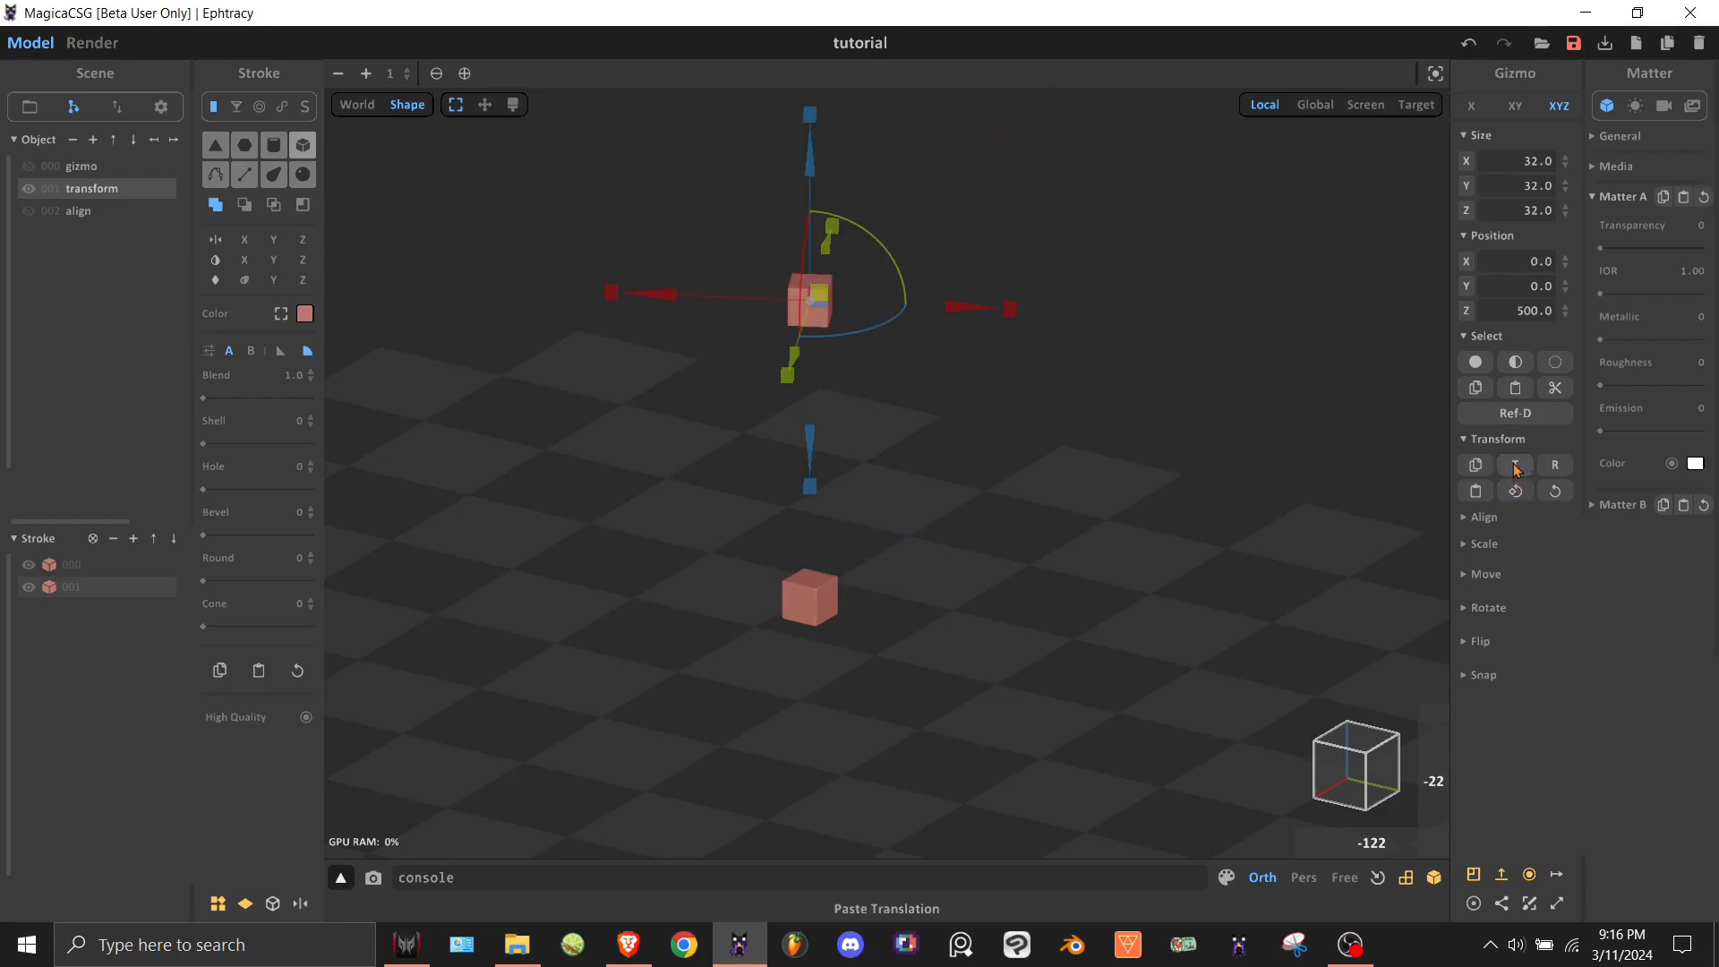
right_click_drag(1033, 414, 882, 416)
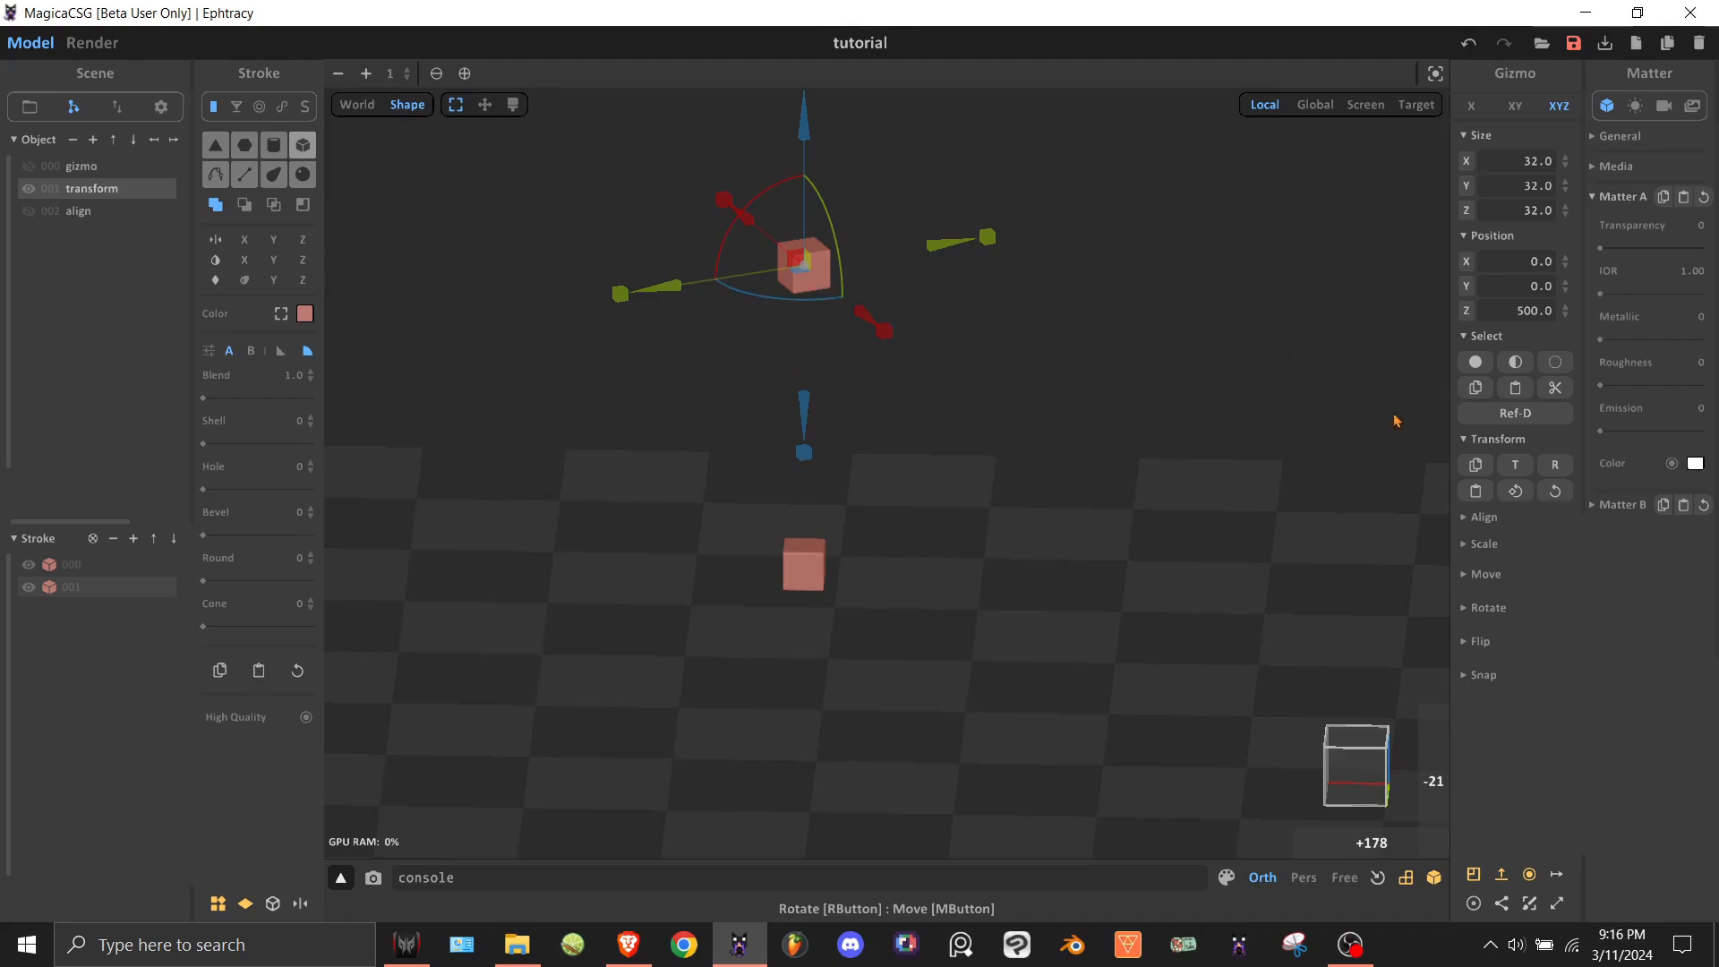
left_click(1553, 466)
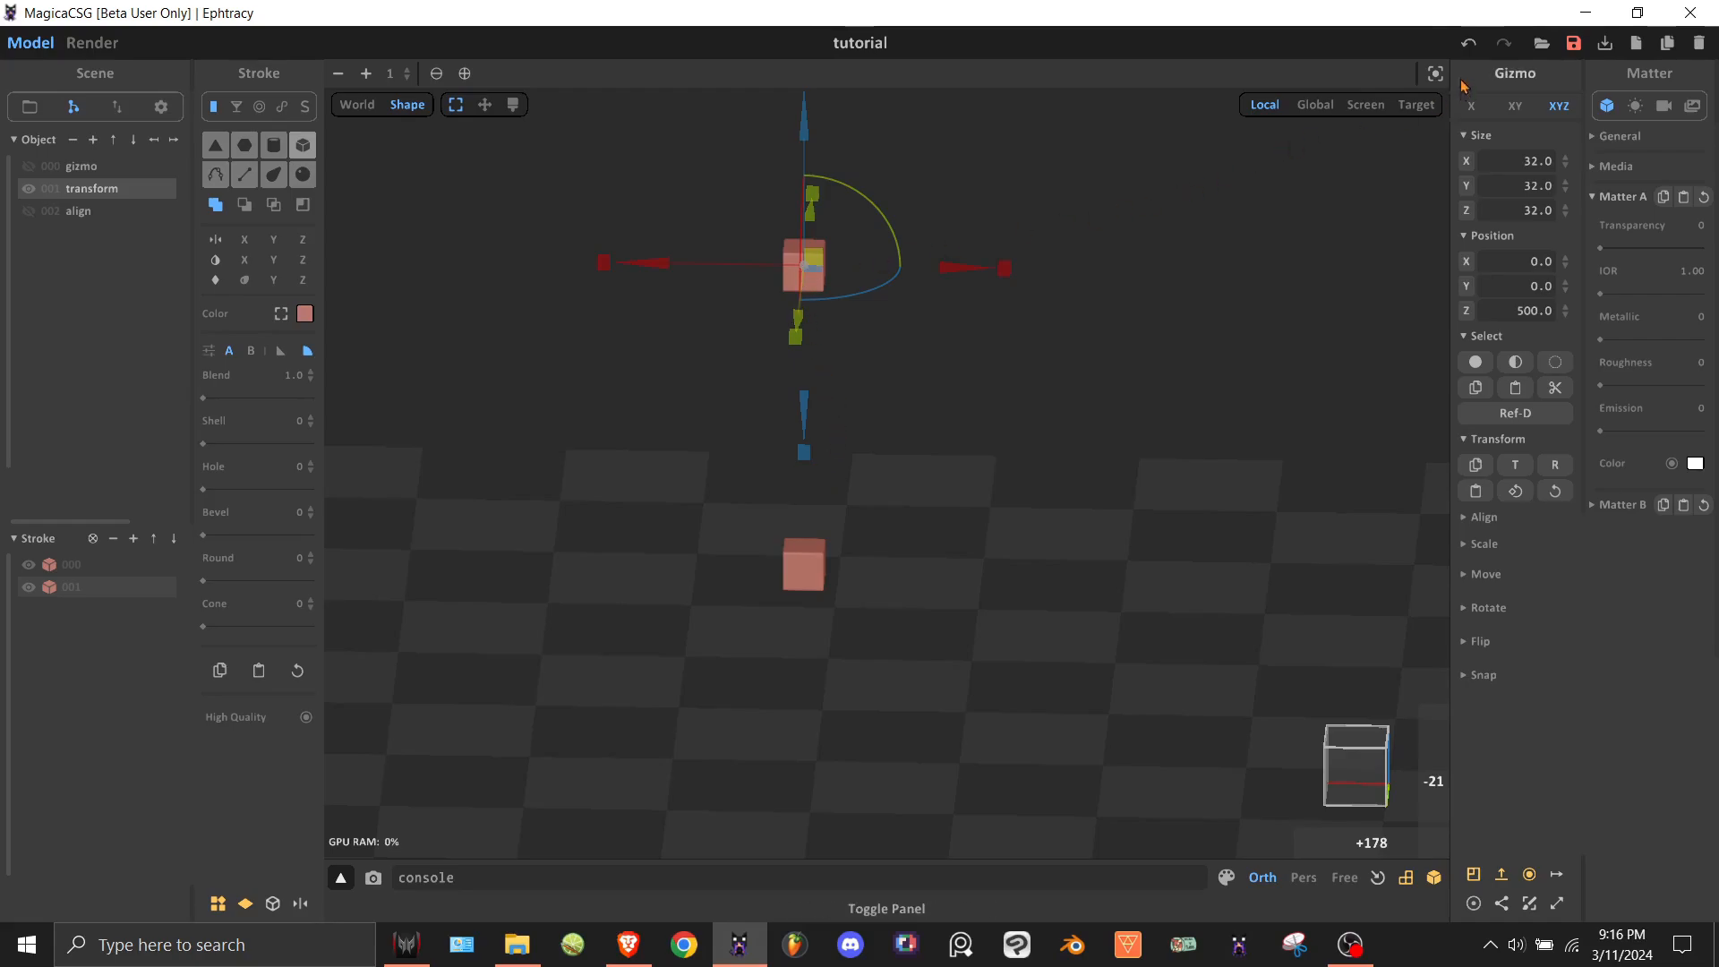
left_click(1468, 45)
left_click(1468, 45)
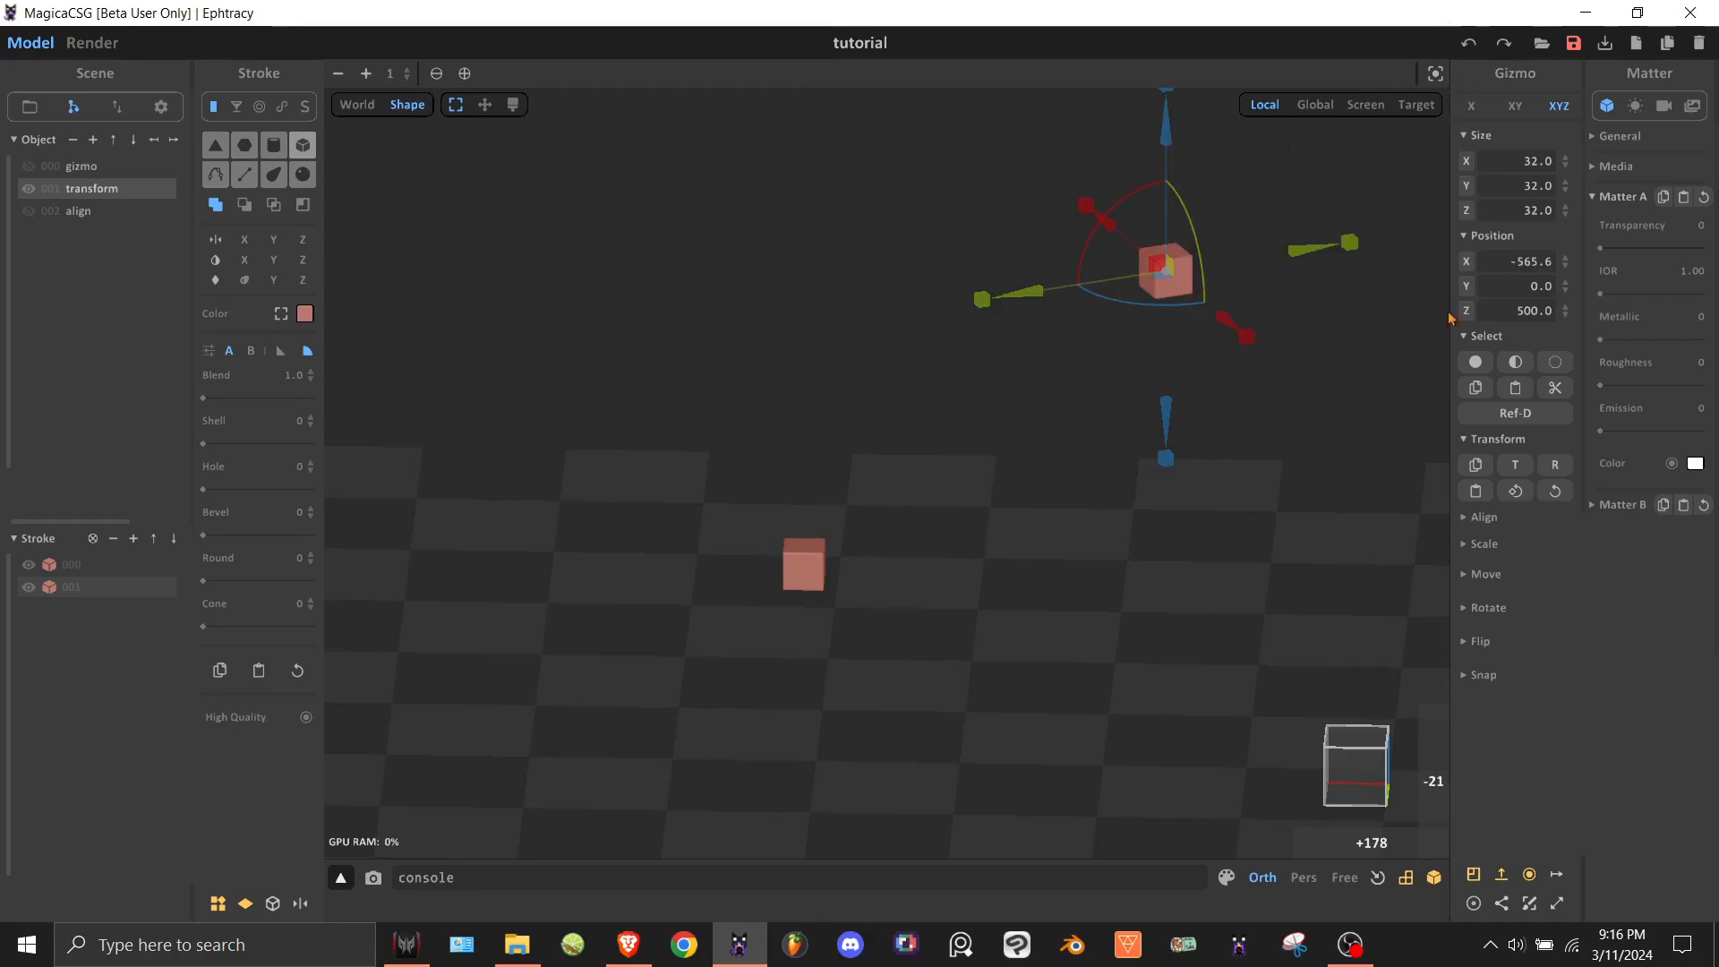
Paste the full copied transform onto the raised cube, and try rotating it with the gizmo and resetting it to identity rotation.
left_click(1475, 492)
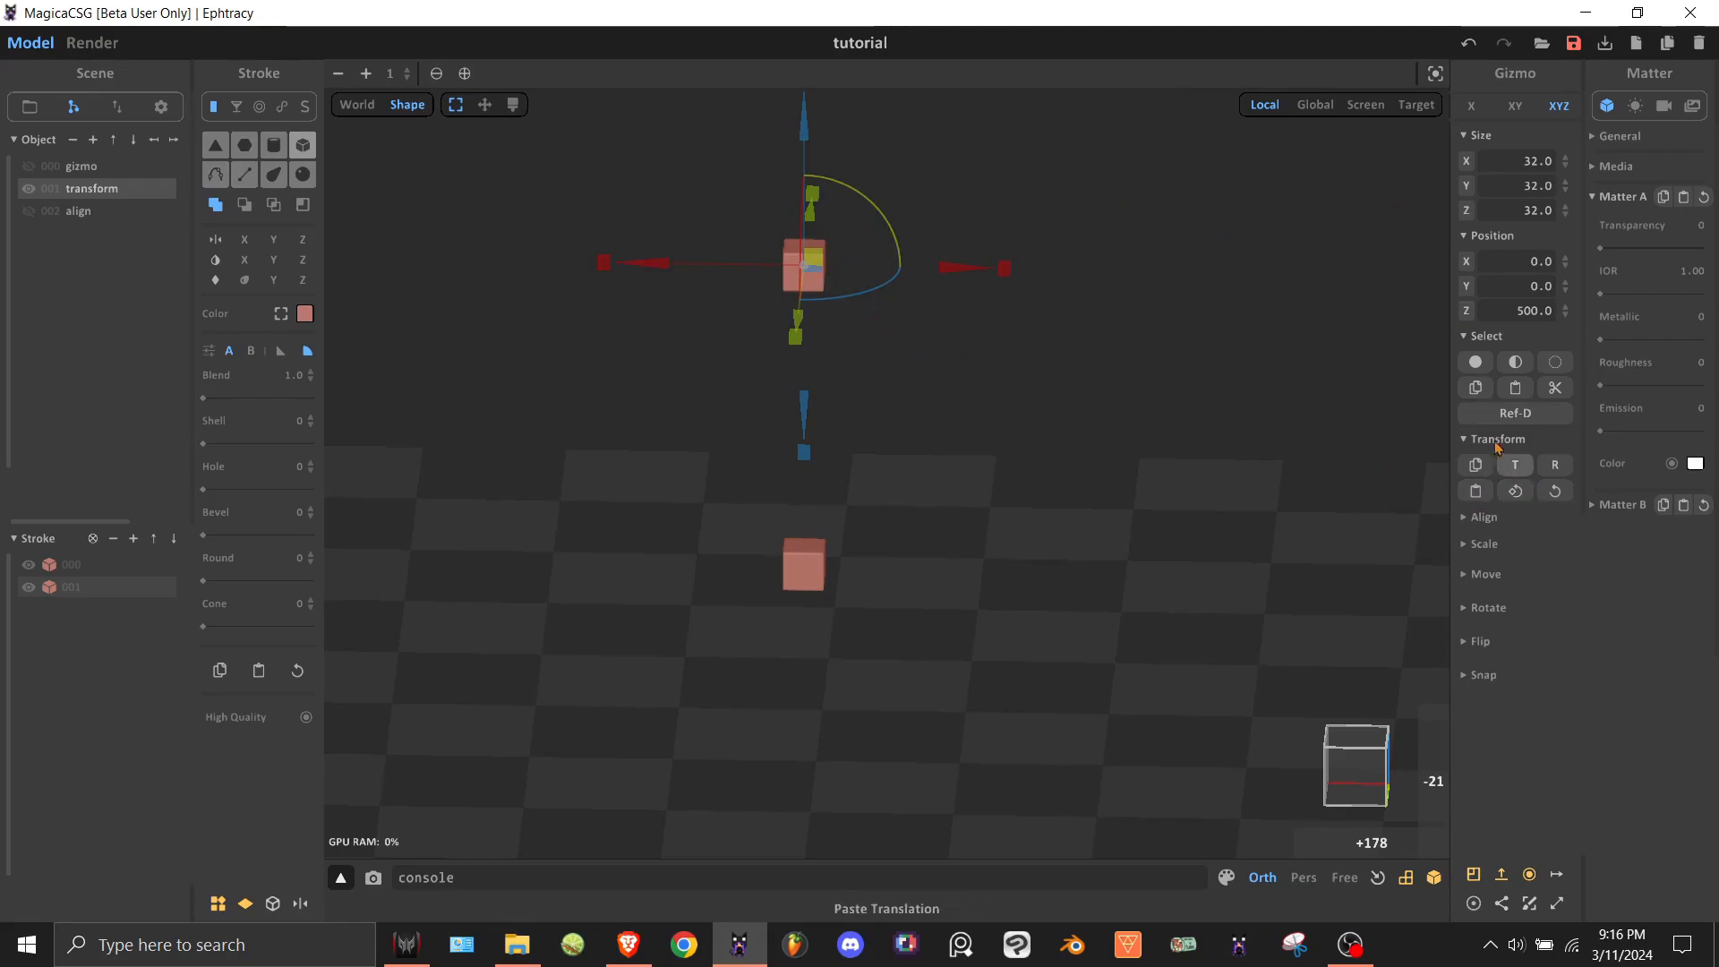
left_click_drag(877, 294, 820, 295)
left_click(1516, 492)
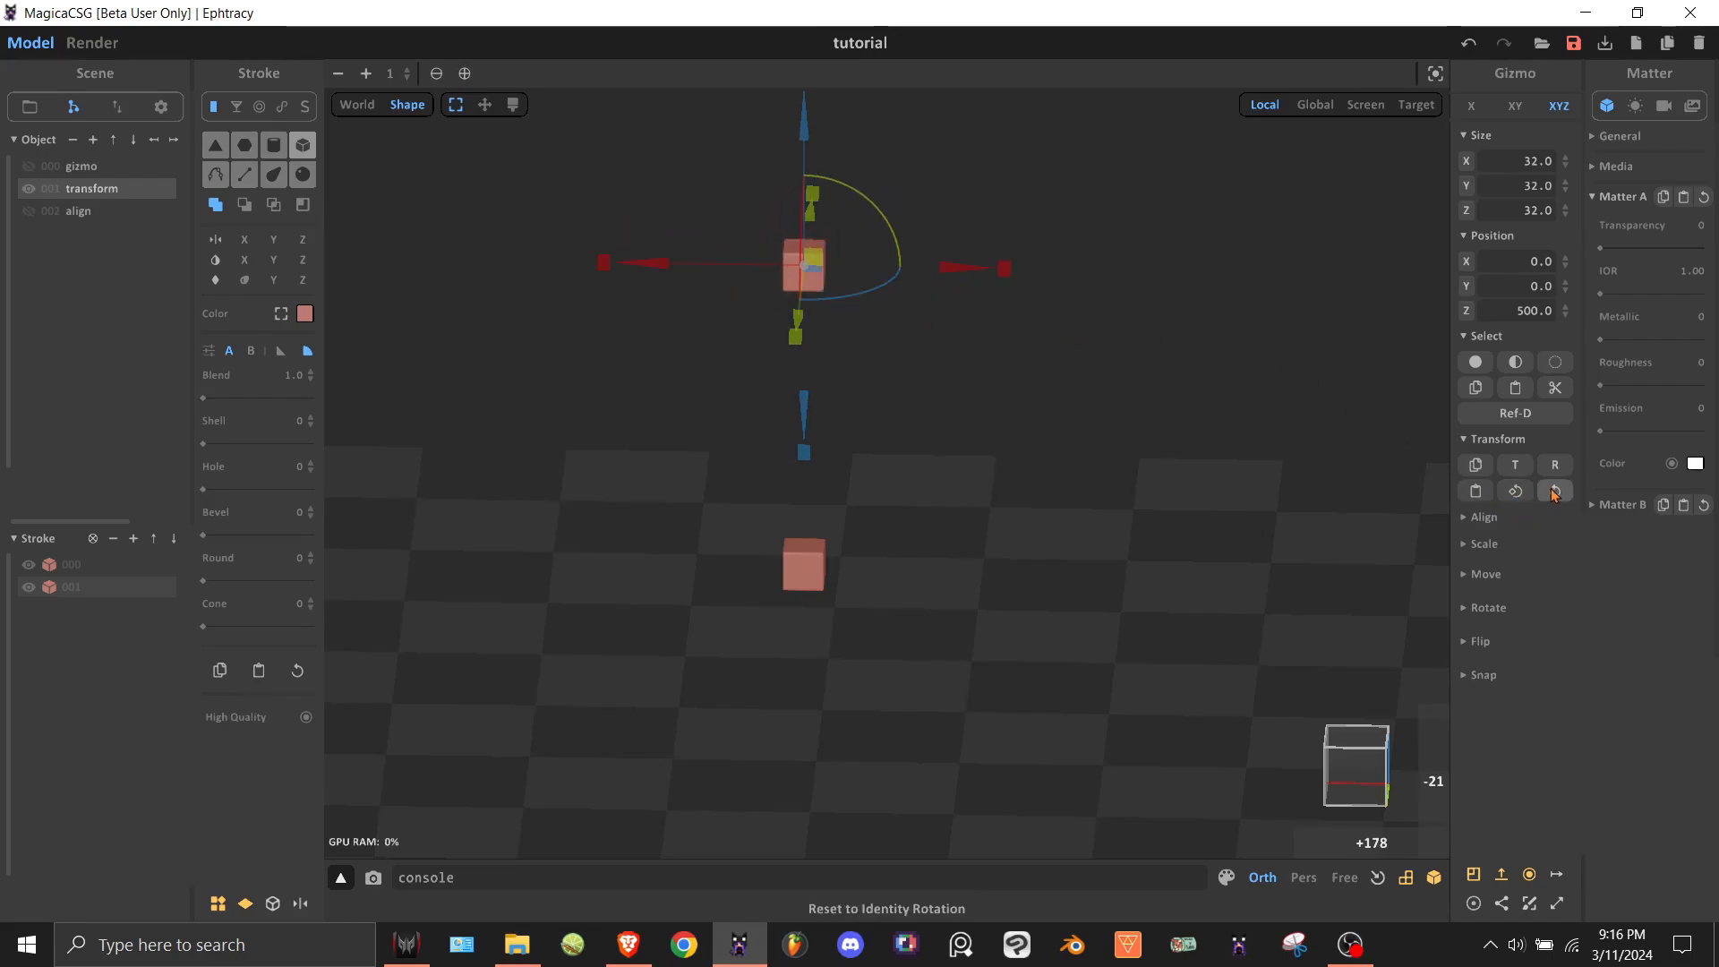
left_click_drag(858, 190, 920, 237)
left_click(1557, 491)
Hide the transform object, show and select the align object, and expand the Align section in place of Transform.
left_click(31, 190)
left_click(49, 215)
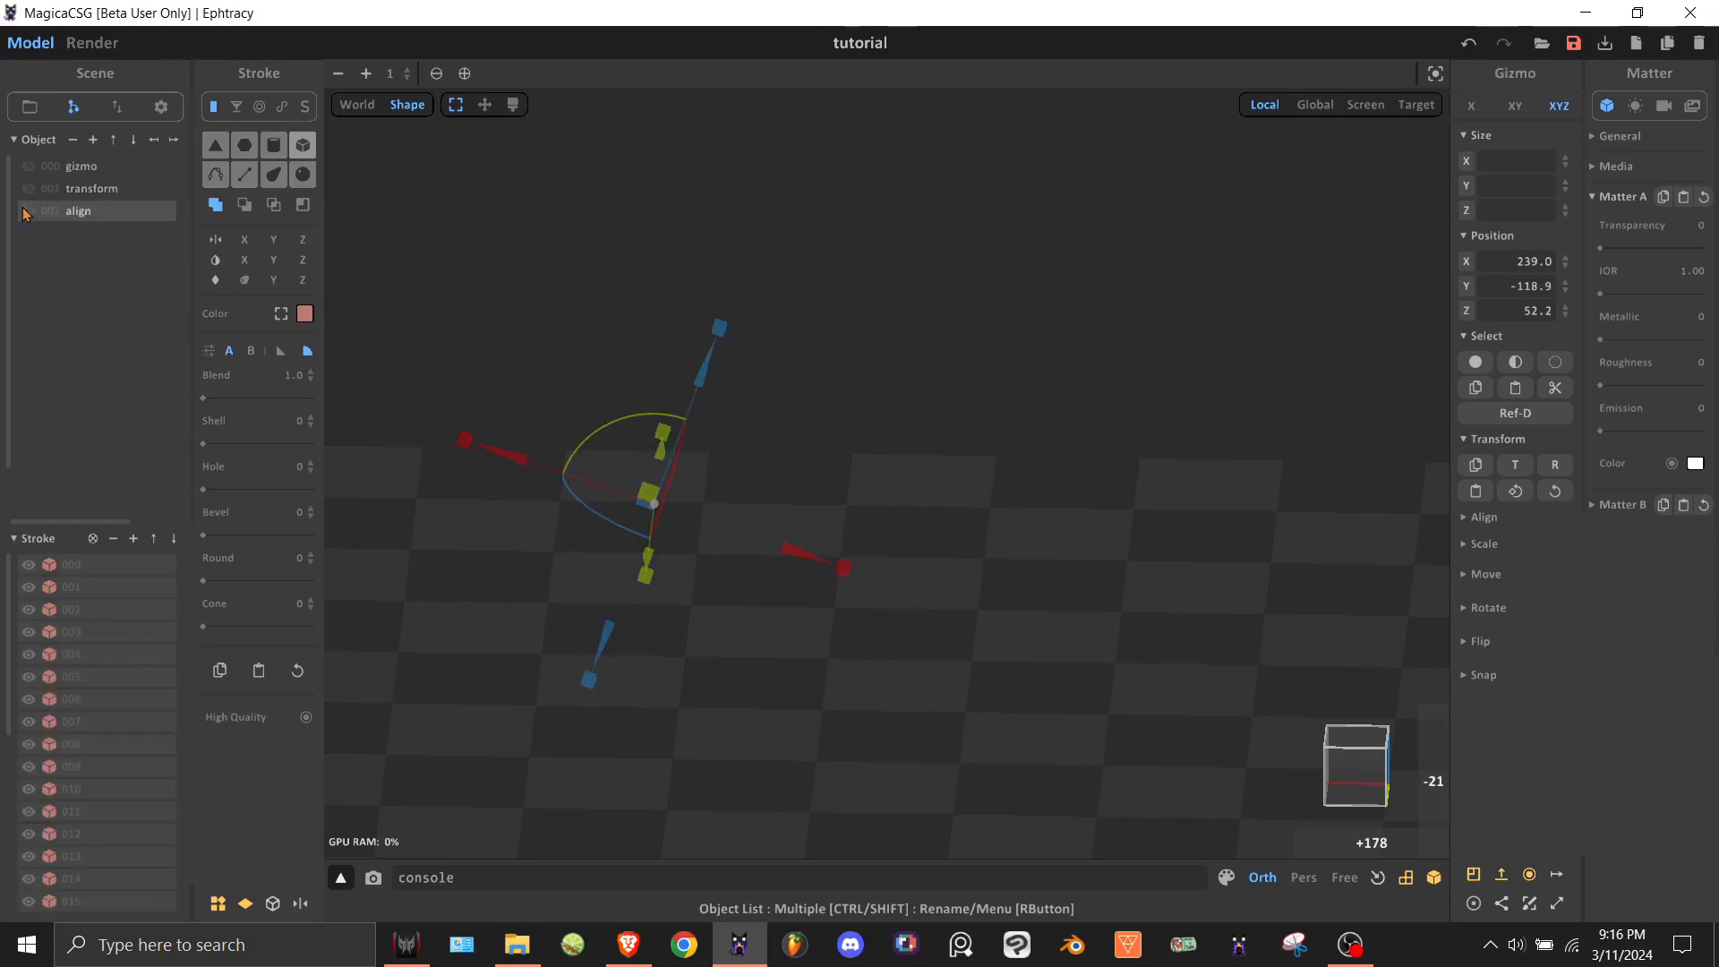
left_click(27, 212)
right_click_drag(945, 398, 990, 331)
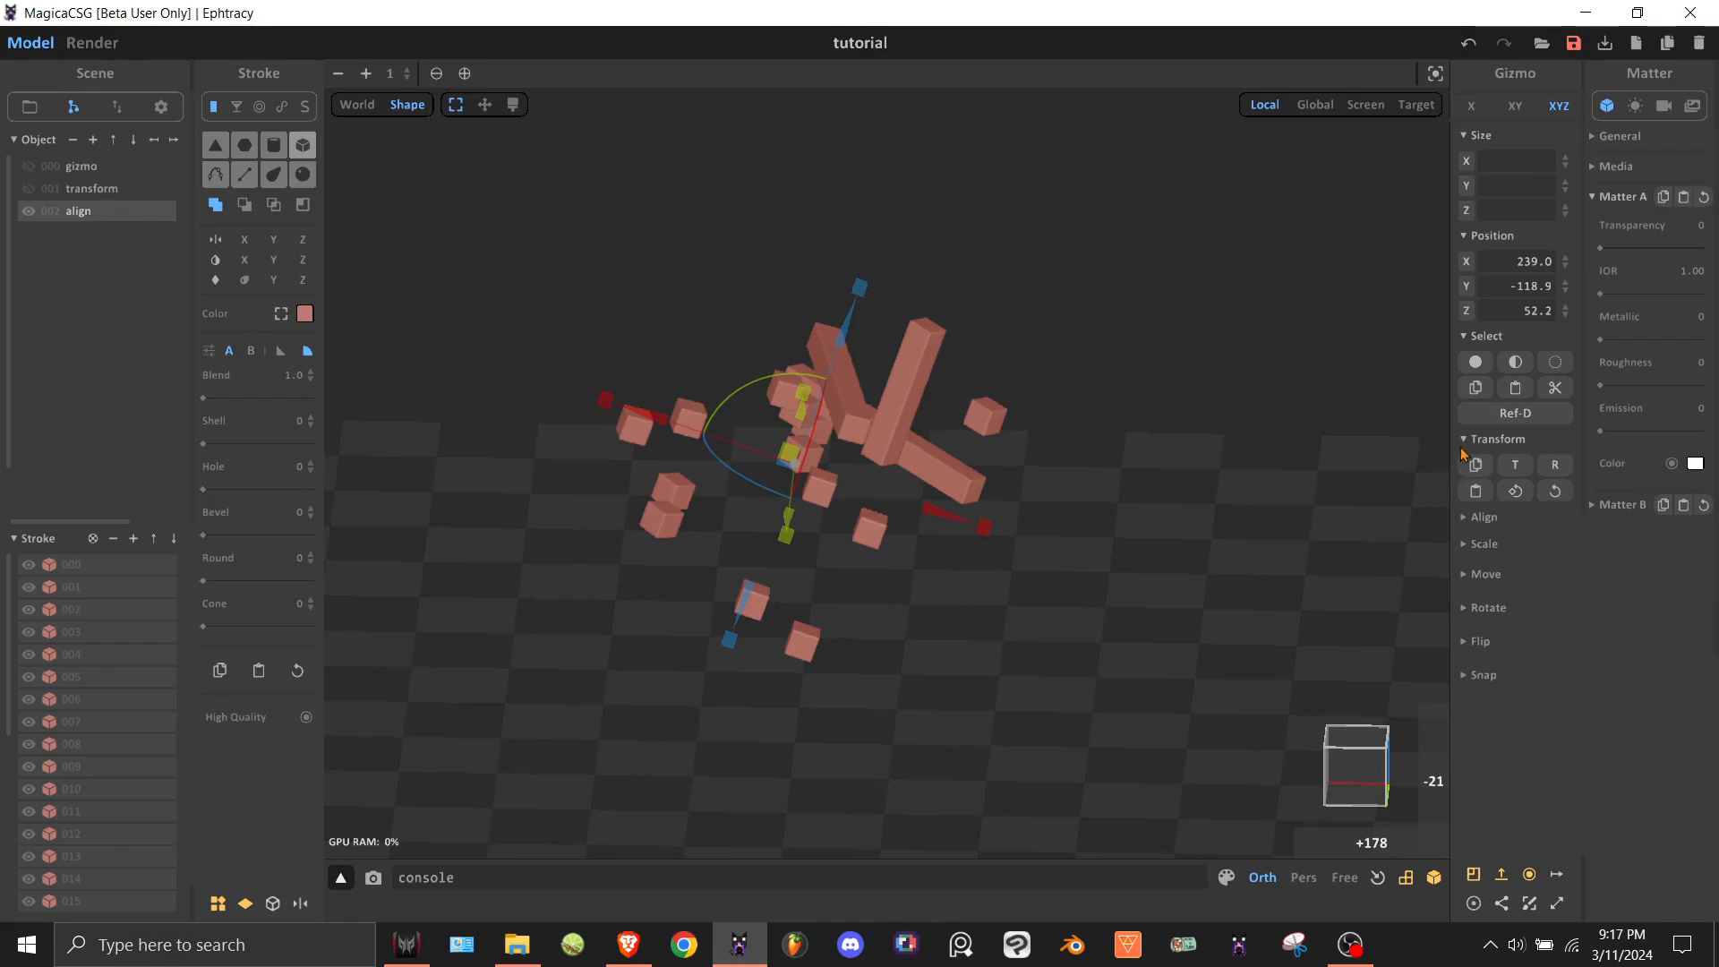
left_click(1489, 439)
left_click(1483, 466)
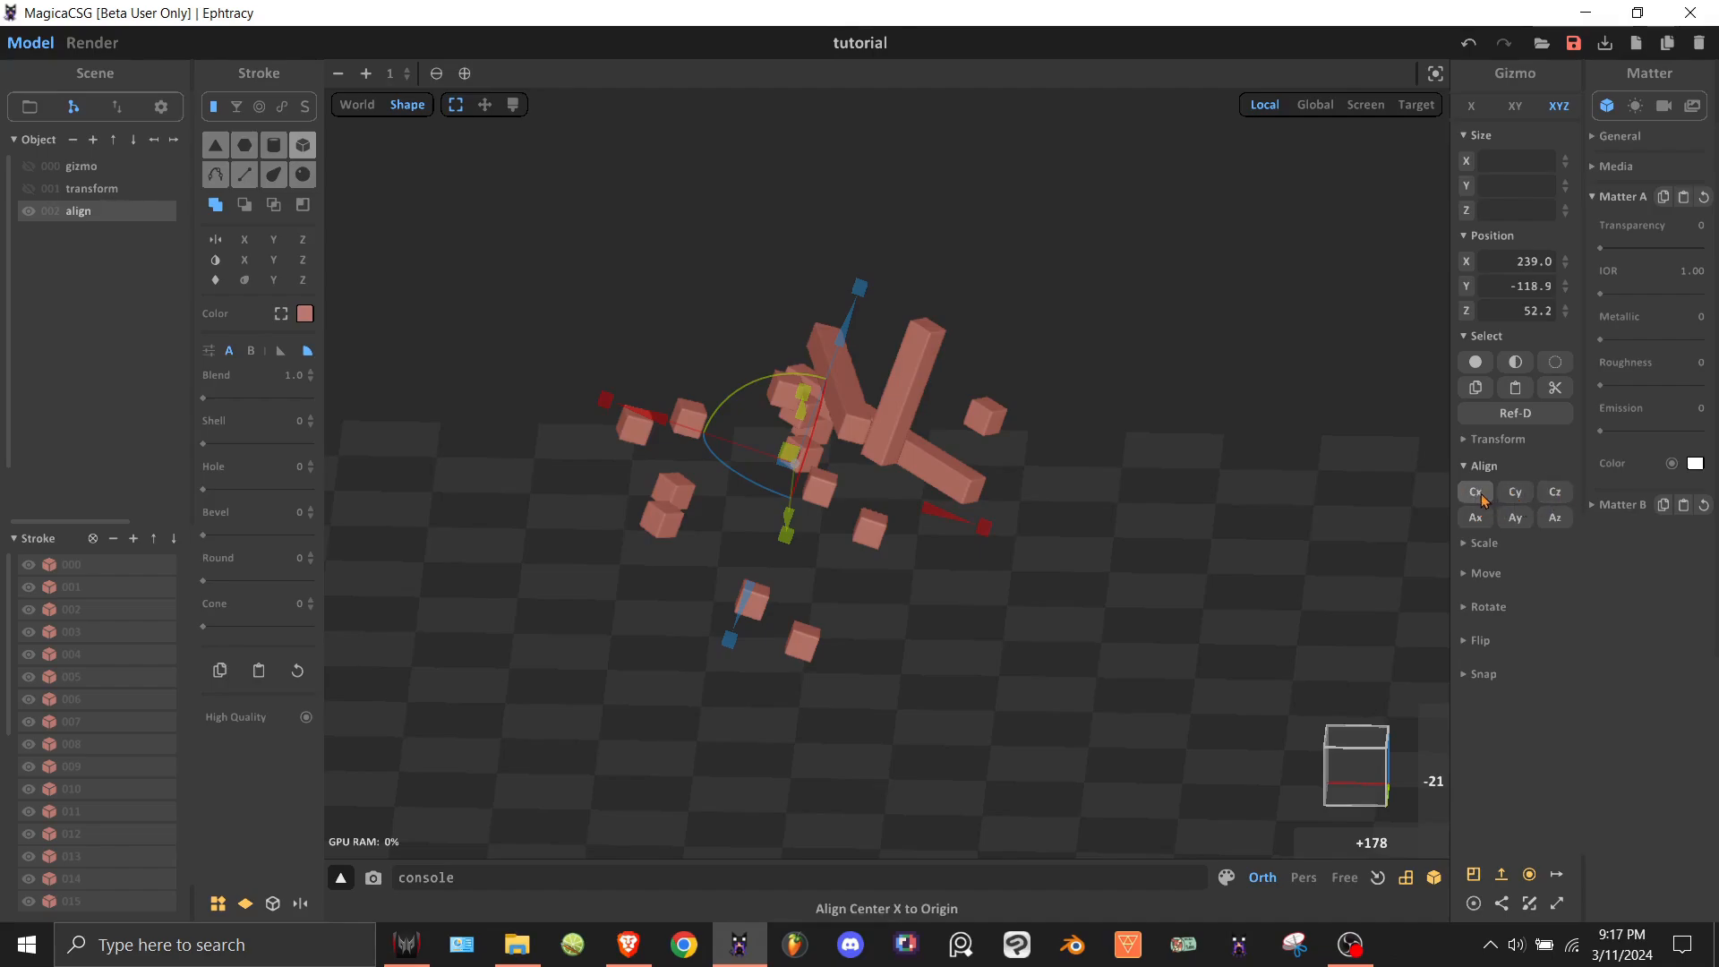
Align the X centers of all the align object's cubes to the origin, and undo the alignment.
mouse_move(1091, 402)
right_mouse_down()
mouse_move(1117, 384)
mouse_move(1091, 386)
right_mouse_up()
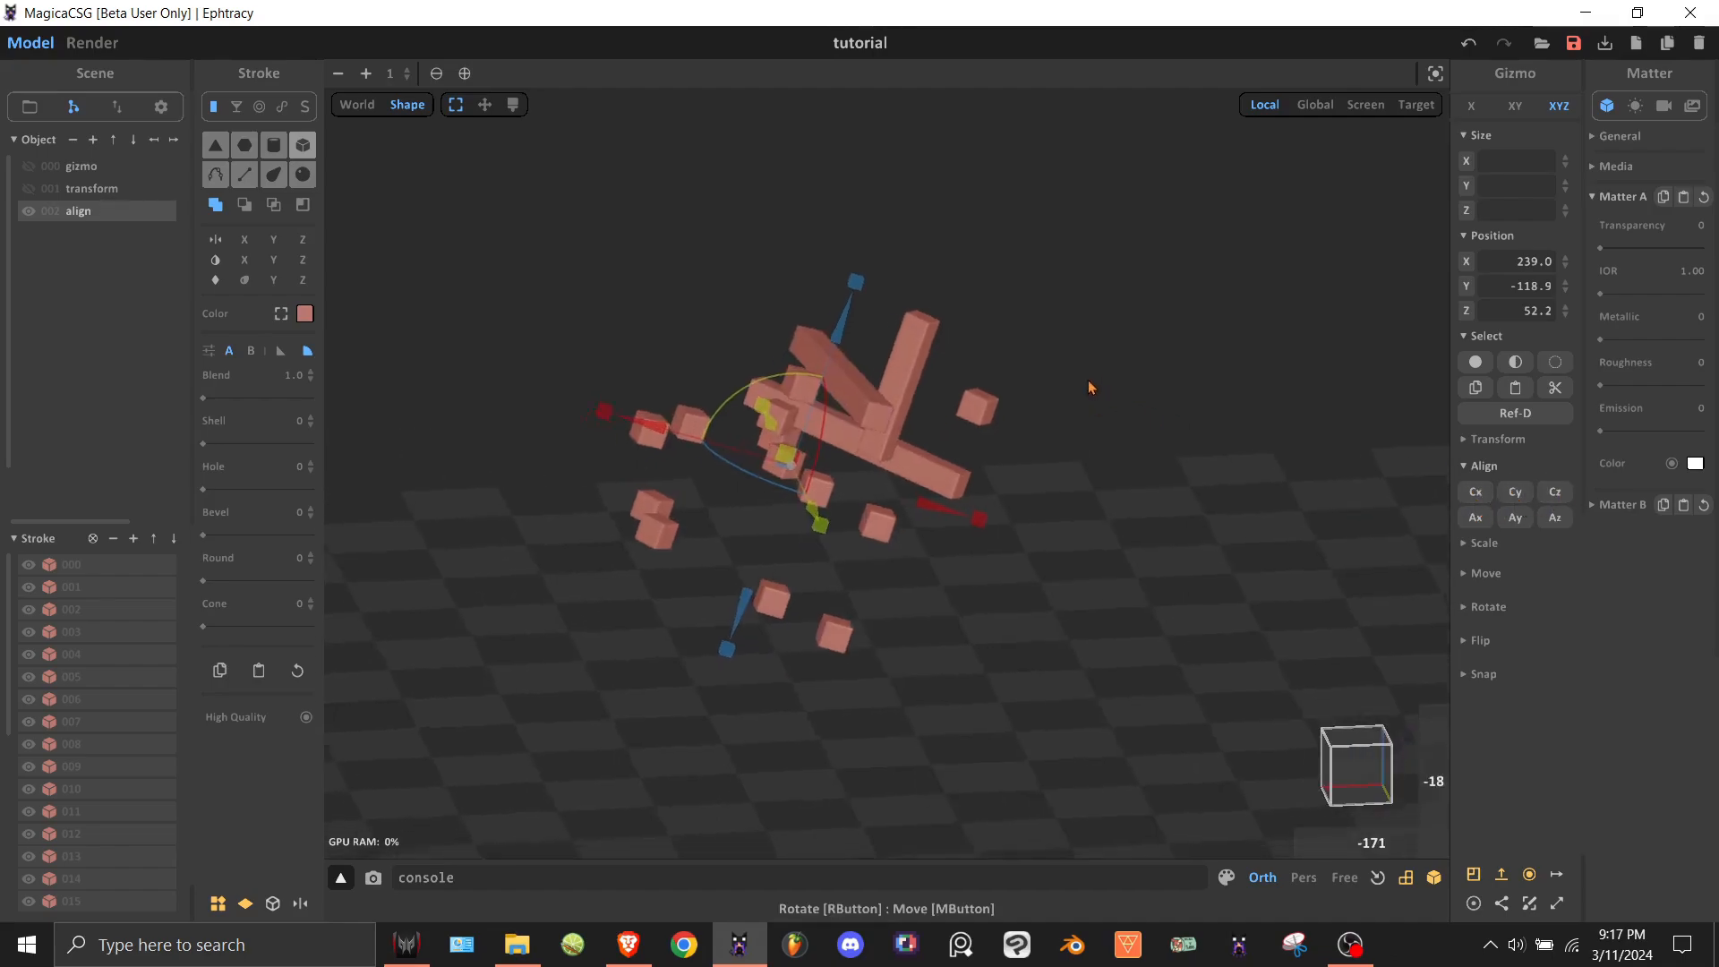
left_click(1476, 493)
mouse_move(1148, 441)
right_mouse_down()
mouse_move(1068, 413)
mouse_move(1209, 426)
right_mouse_up()
left_click(1463, 45)
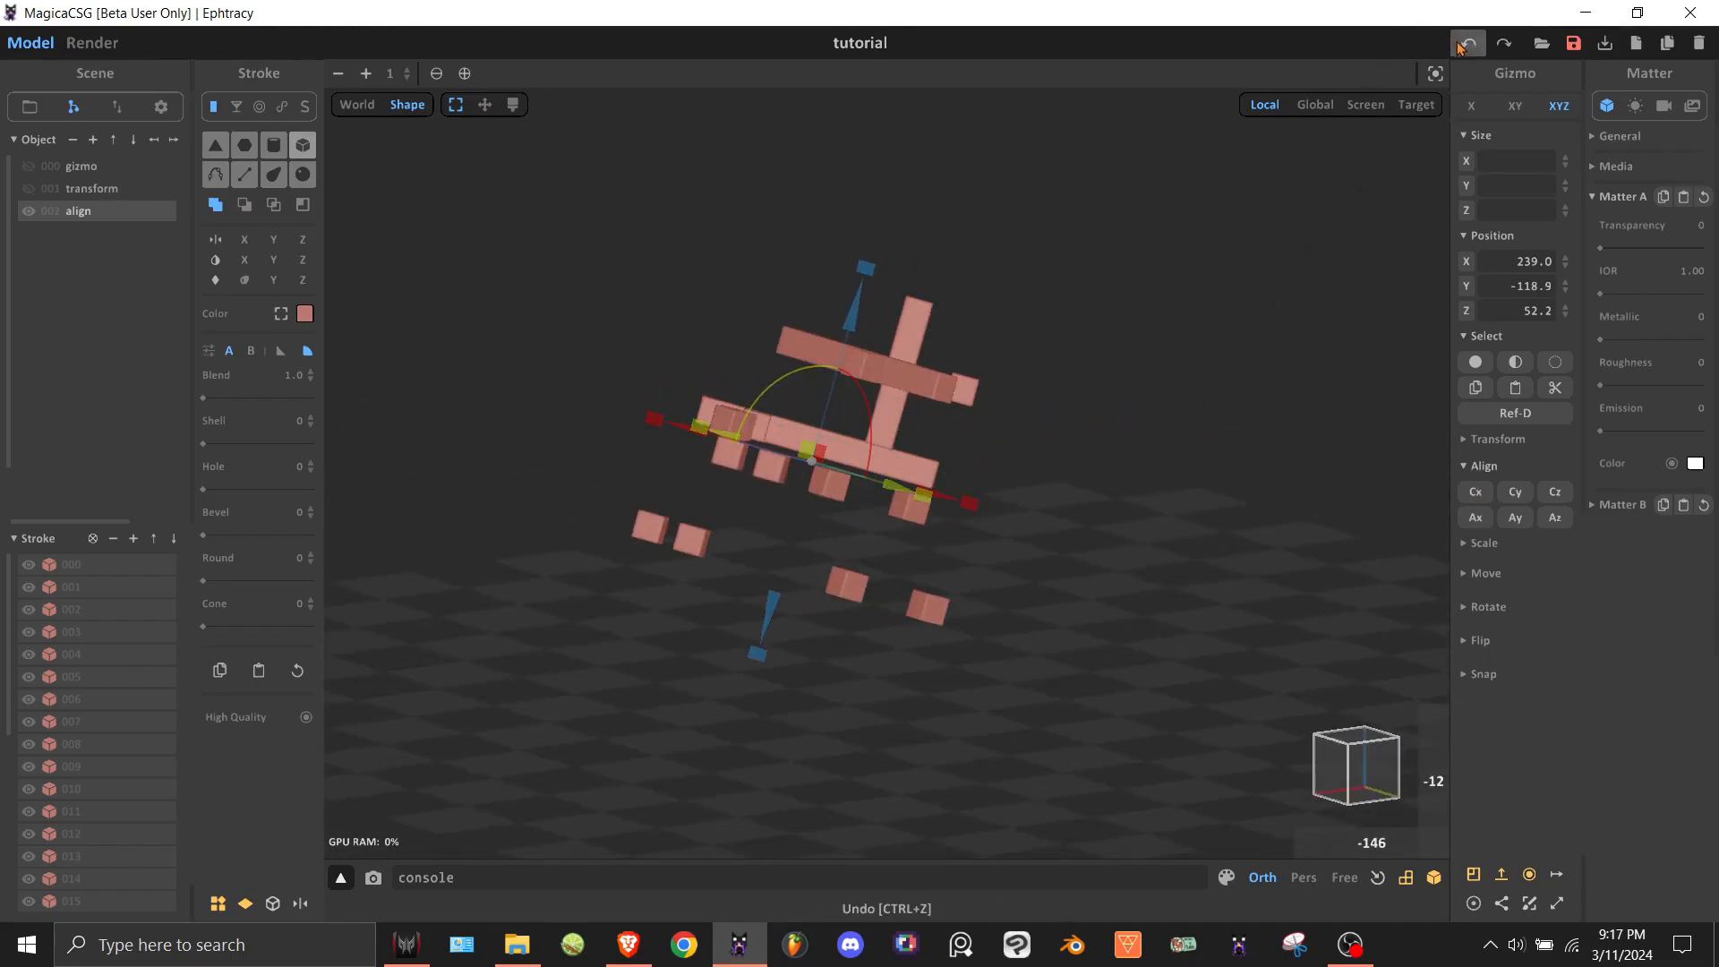
Align the Y centers and the Z centers of the align object's cubes to the origin, undoing each alignment.
left_click(1516, 493)
mouse_move(1051, 427)
right_mouse_down()
mouse_move(1117, 453)
mouse_move(1202, 433)
mouse_move(1044, 430)
right_mouse_up()
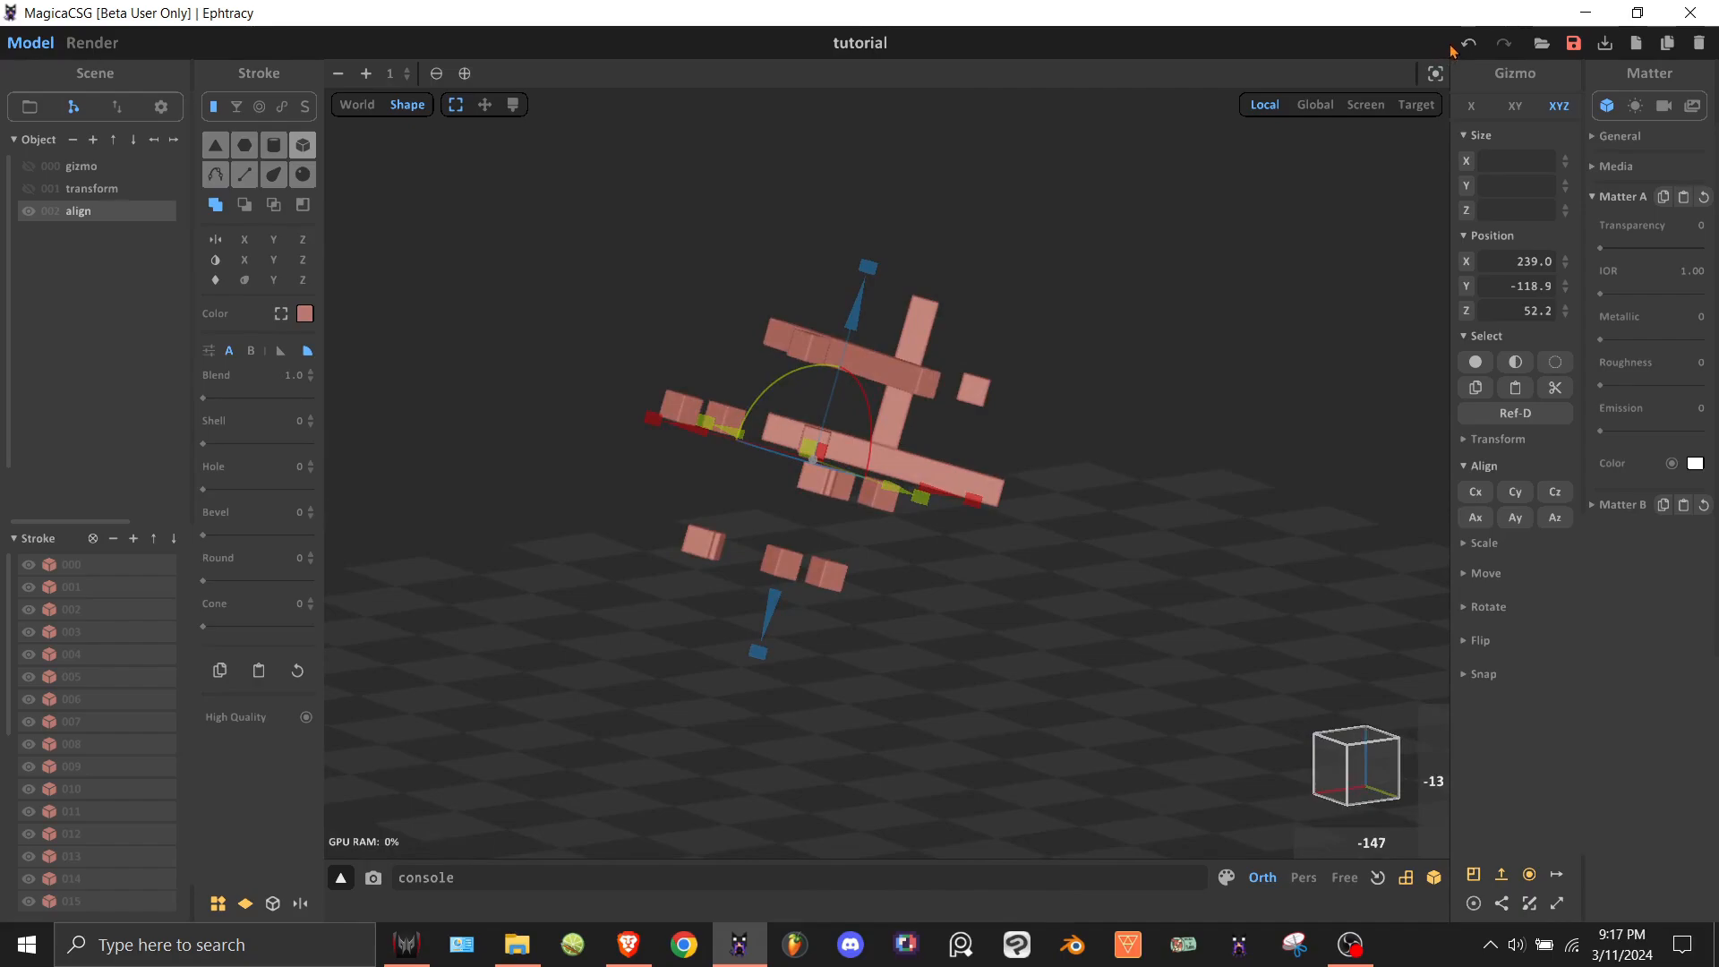
left_click(1465, 45)
left_click(1558, 494)
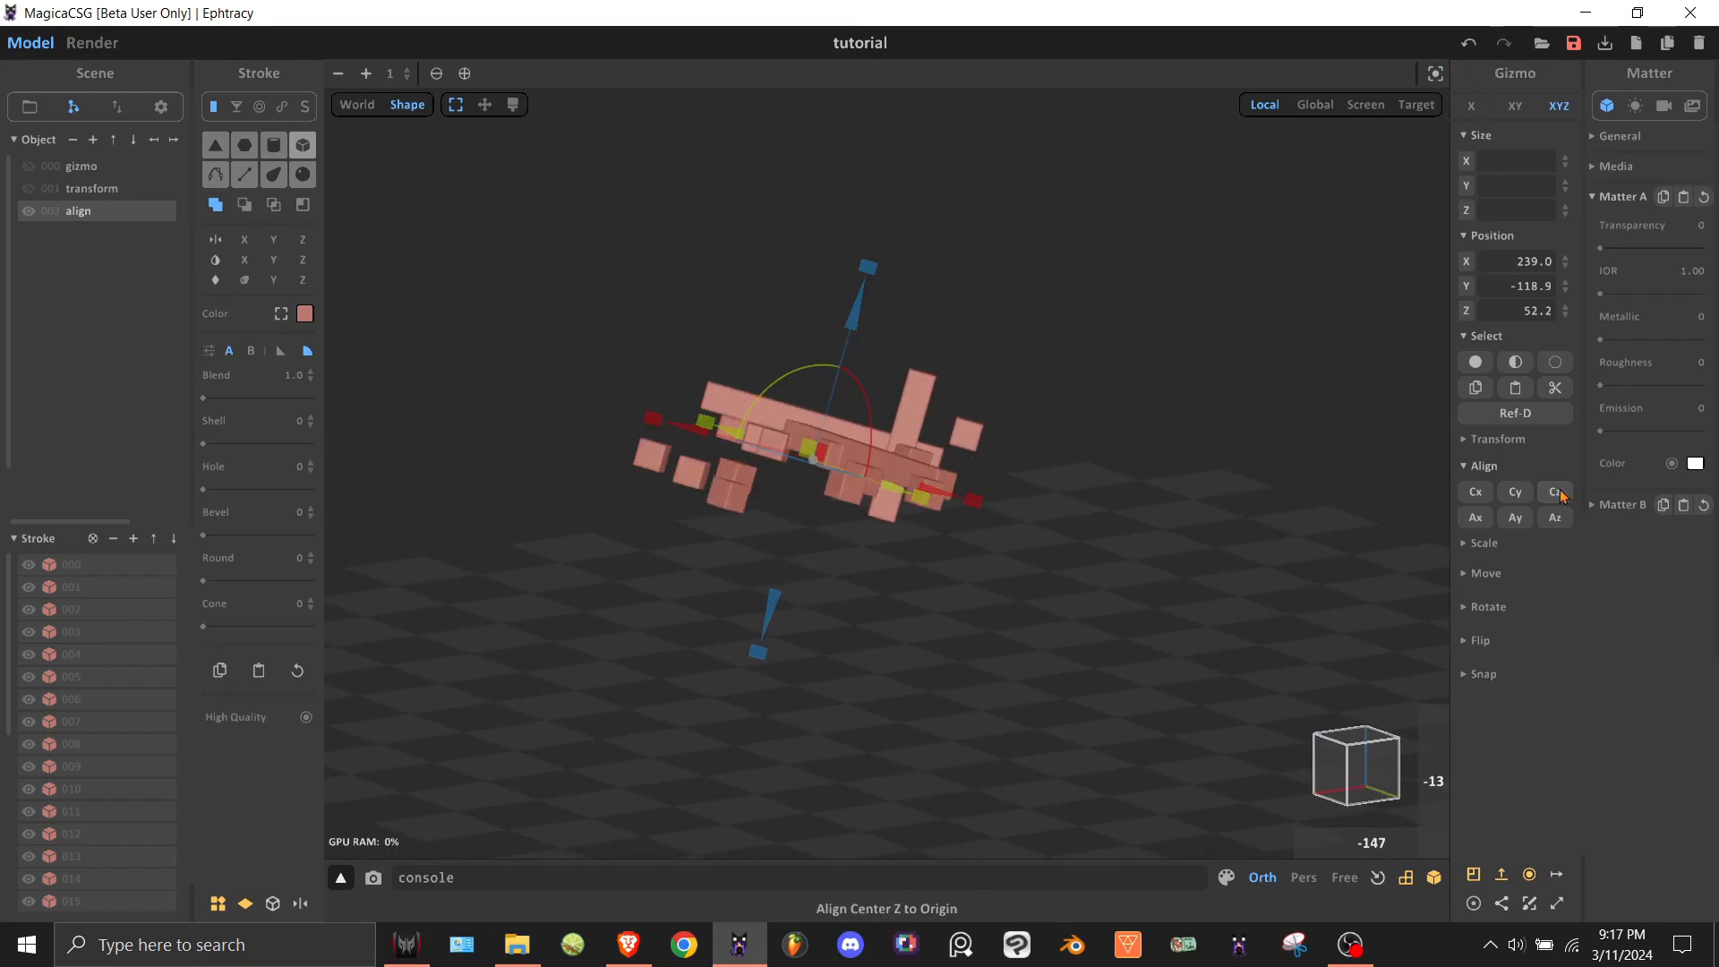
mouse_move(1005, 438)
right_mouse_down()
mouse_move(1071, 391)
mouse_move(1170, 445)
right_mouse_up()
left_click(1469, 43)
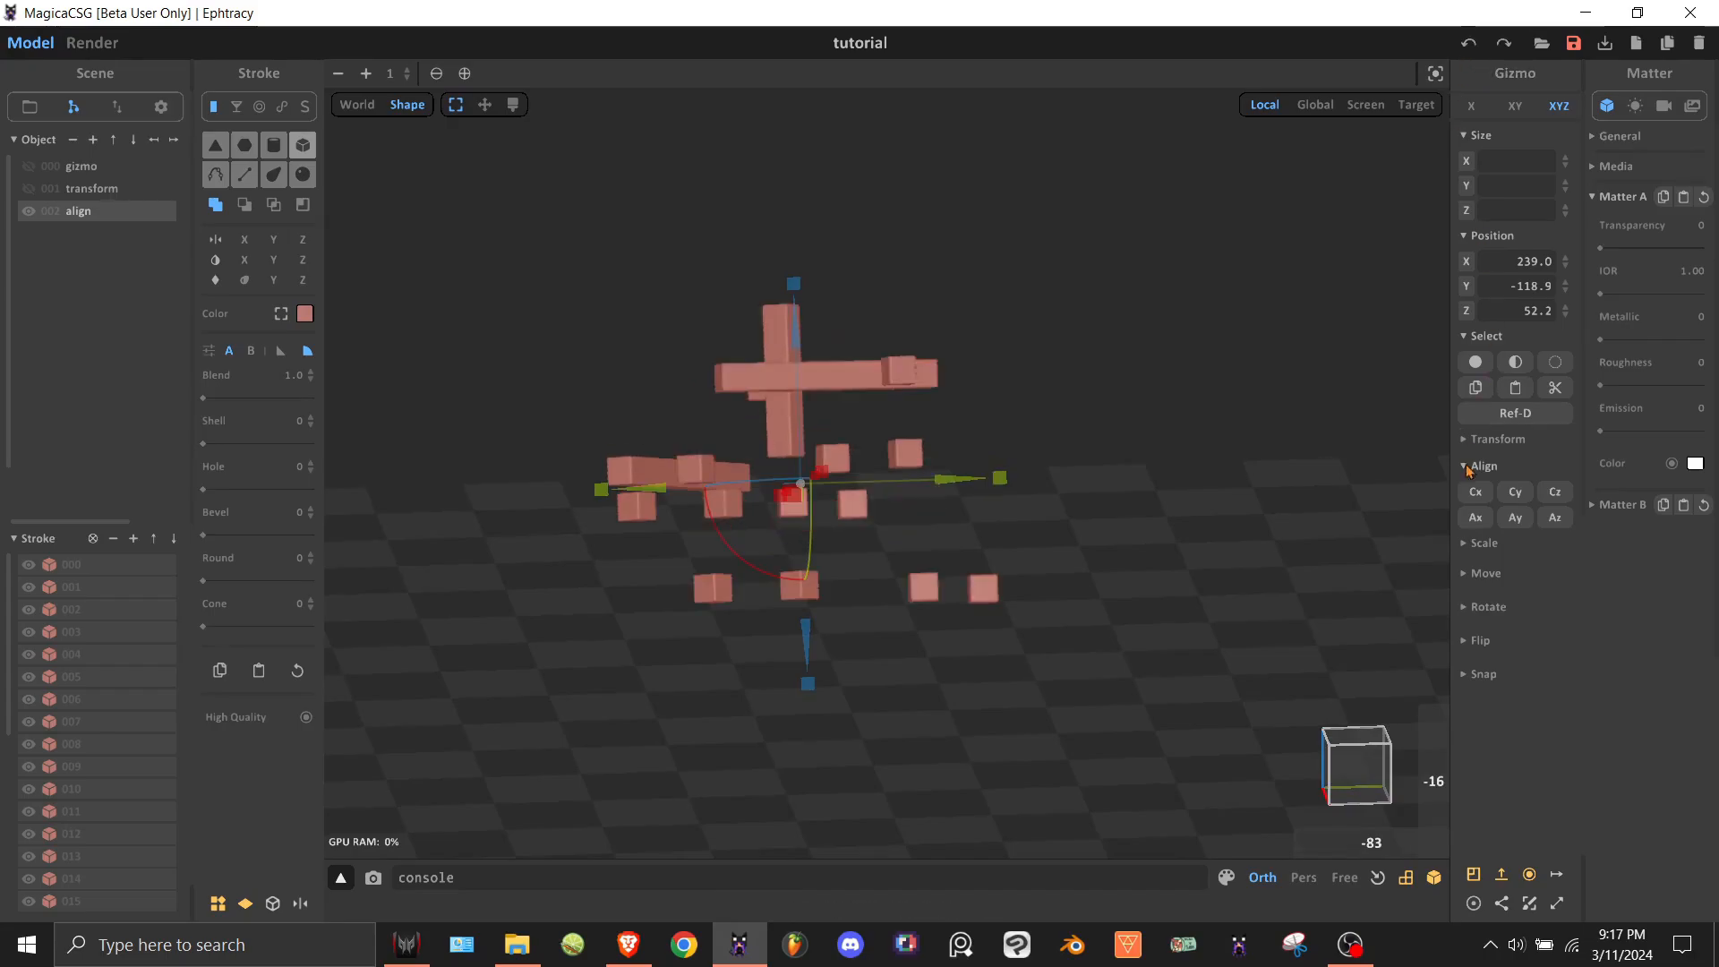
Try aligning the X, Y and Z axes of the align object's cubes one at a time, undoing each alignment.
left_click(1476, 518)
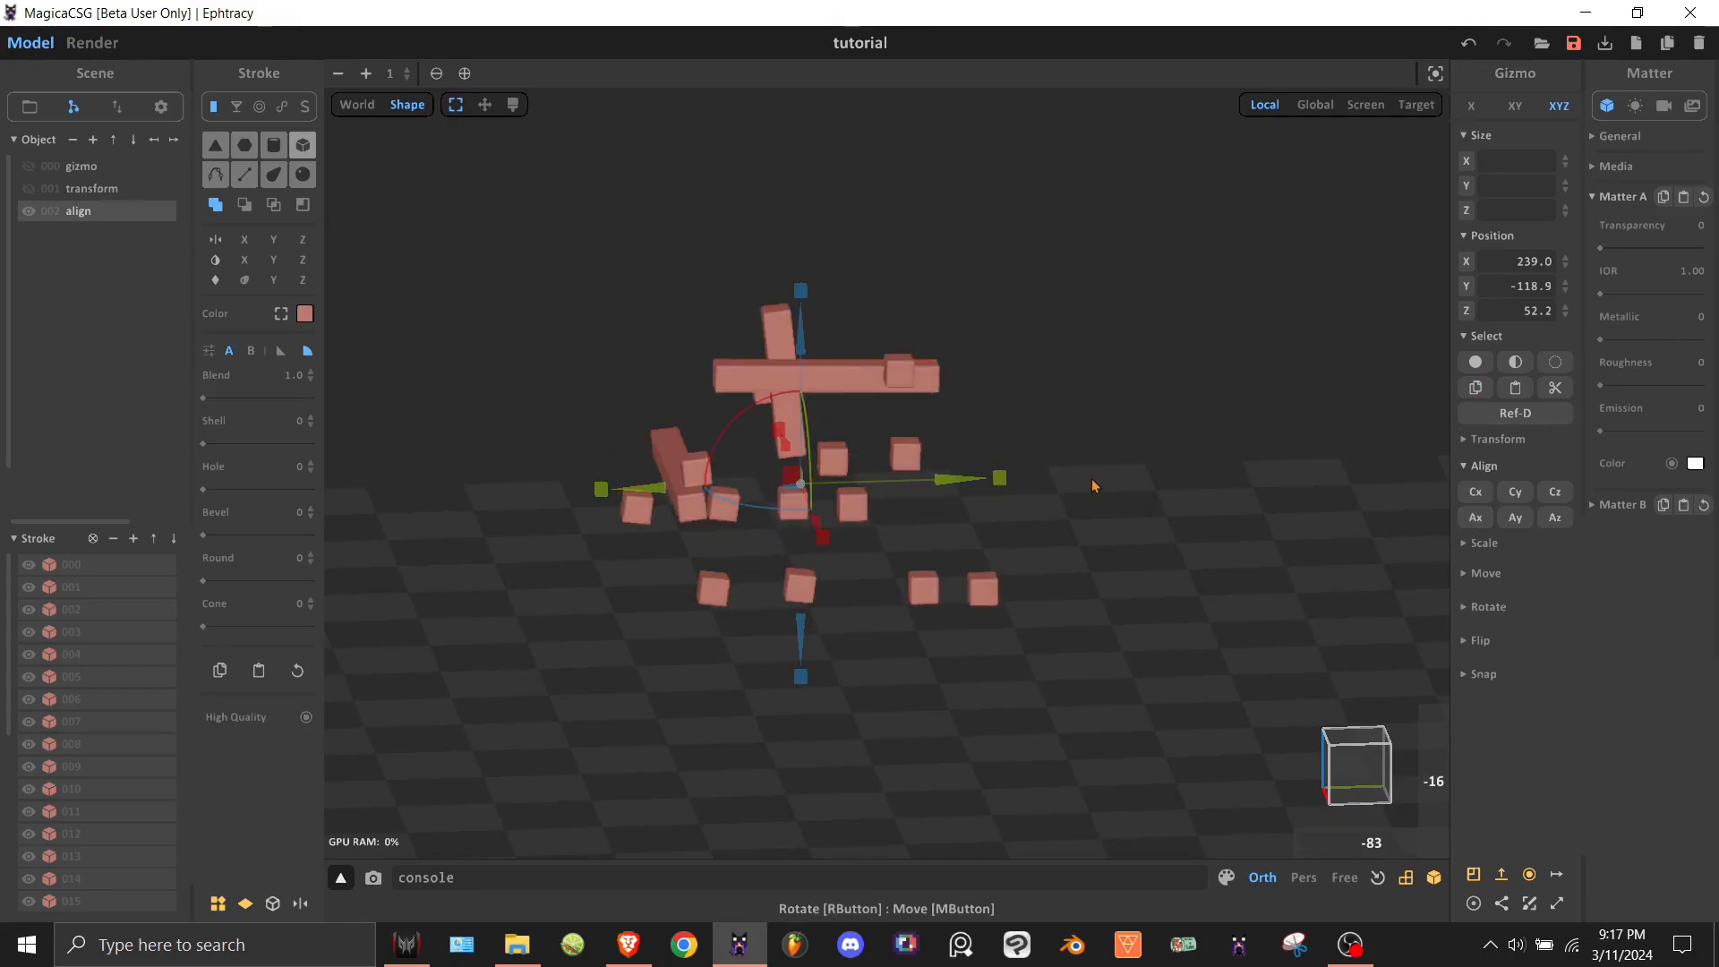
mouse_move(1092, 486)
right_mouse_down()
mouse_move(962, 457)
mouse_move(1030, 448)
right_mouse_up()
left_click(1469, 43)
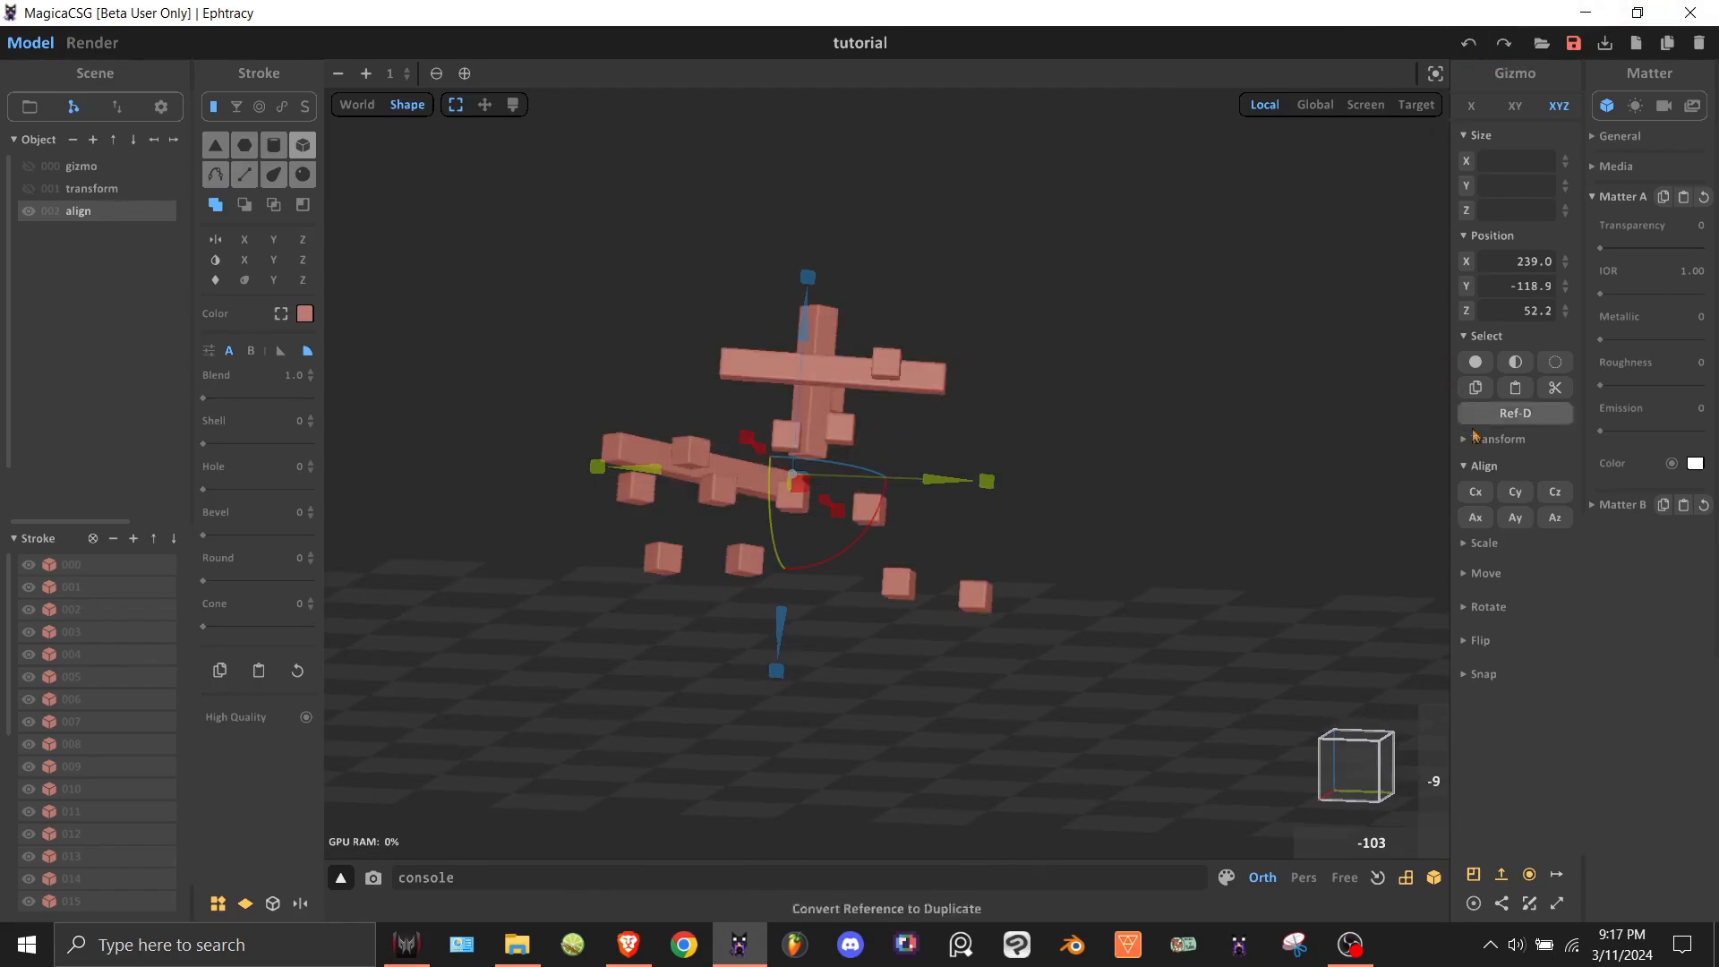
left_click(1515, 518)
mouse_move(1078, 422)
right_mouse_down()
mouse_move(1116, 448)
mouse_move(1026, 445)
right_mouse_up()
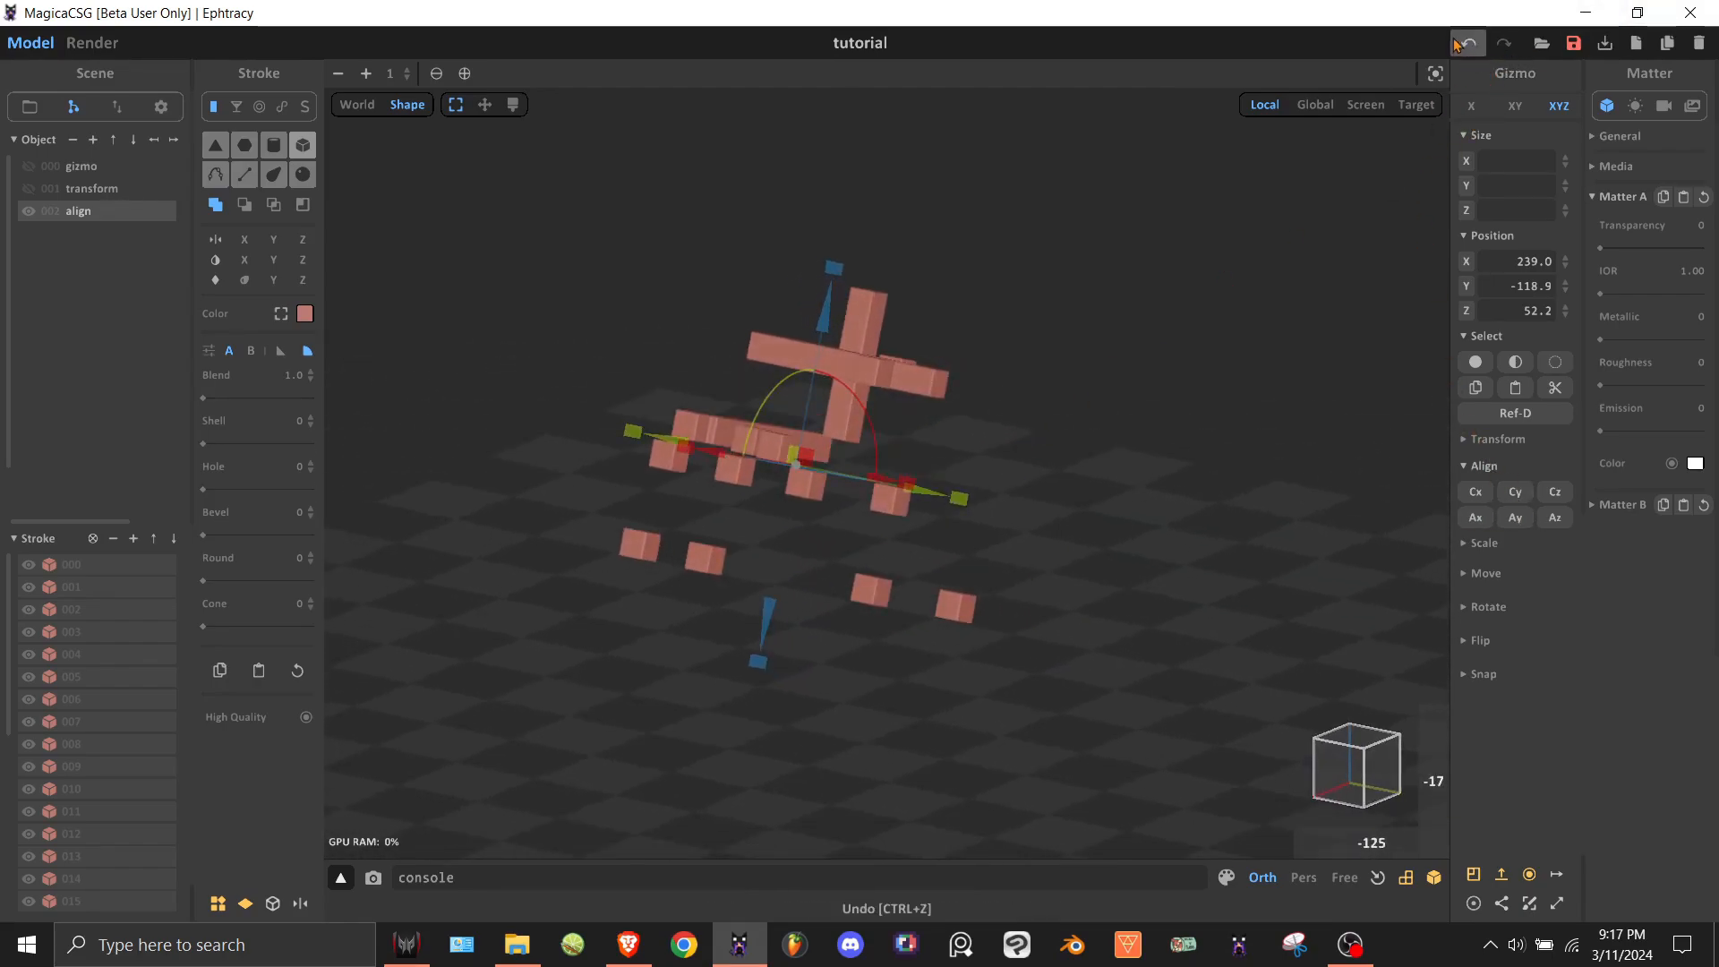
left_click(1469, 43)
left_click(1556, 517)
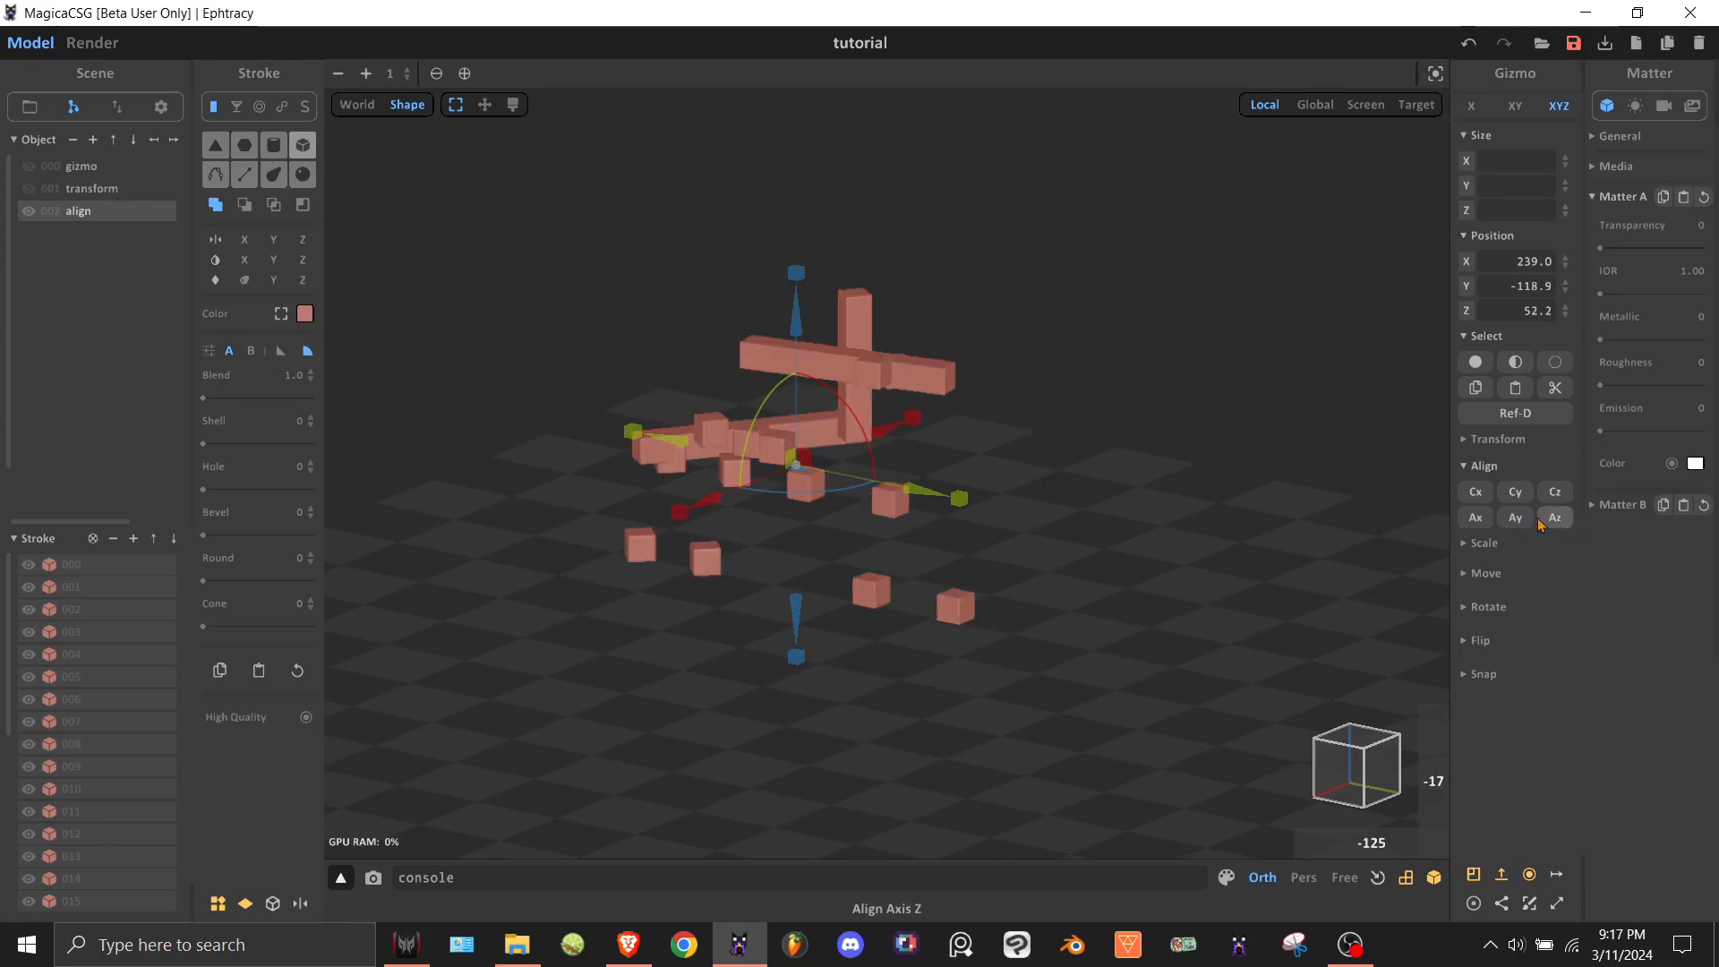
mouse_move(1132, 464)
right_mouse_down()
mouse_move(1020, 420)
mouse_move(1107, 409)
right_mouse_up()
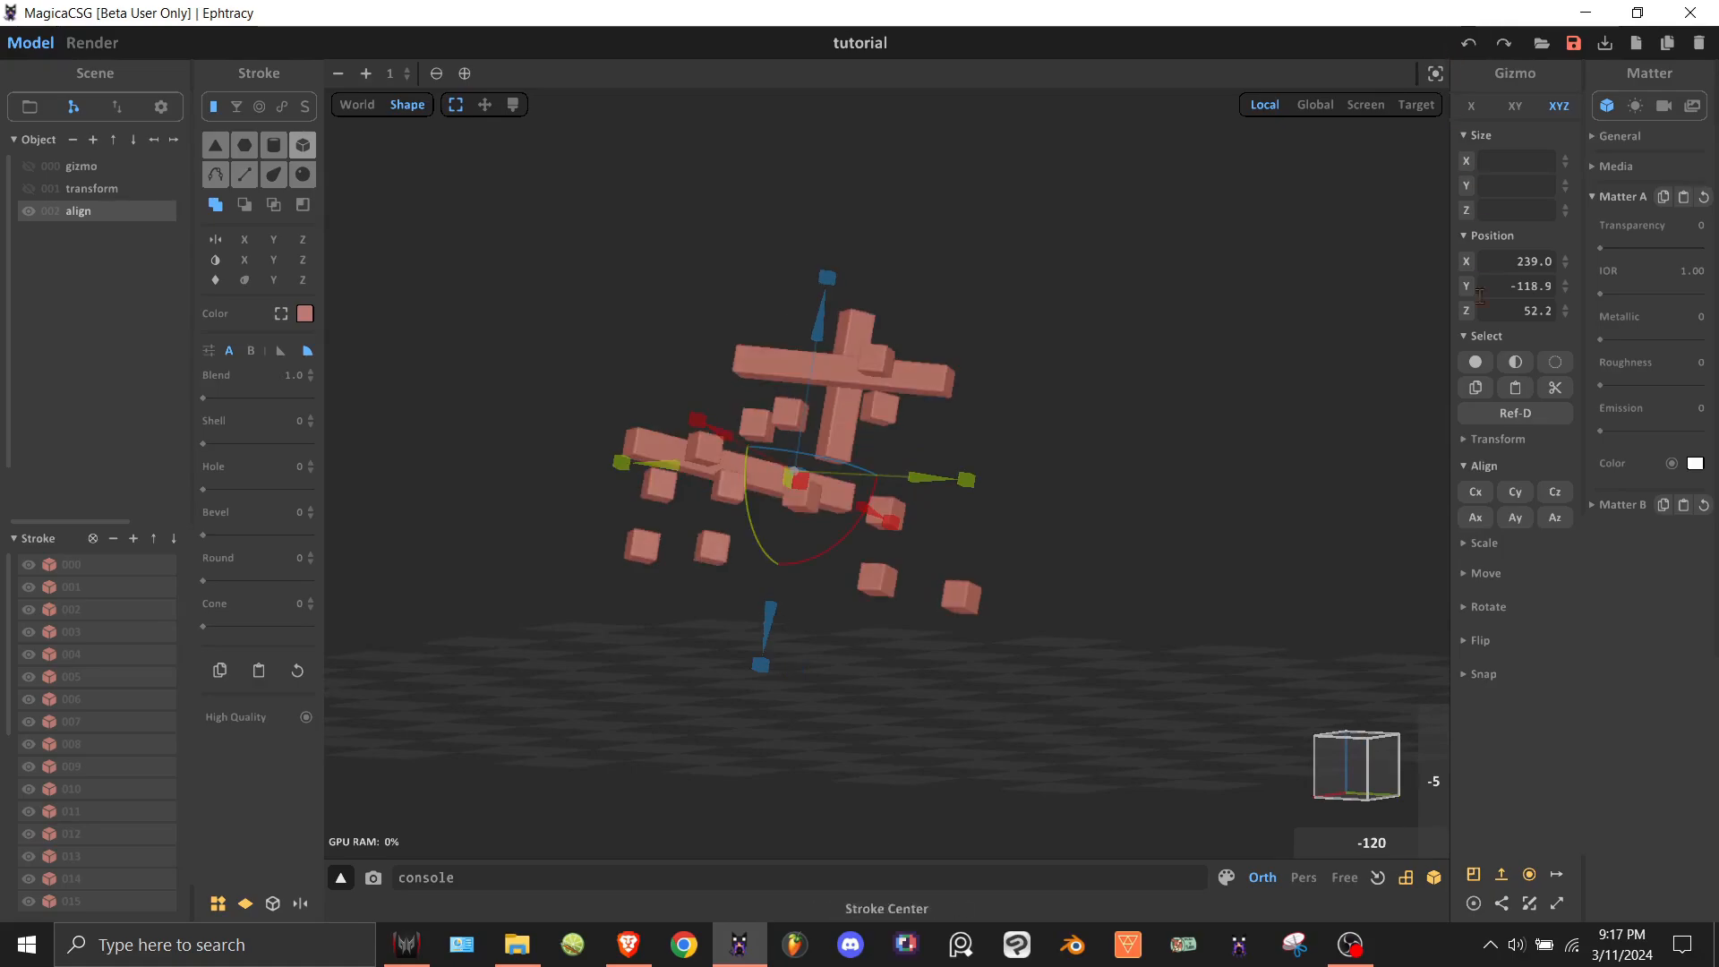
left_click(1469, 43)
Try the Scale operations at factor 2 on the cubes along X and uniformly, undo both, and reselect the align object.
left_click(1482, 467)
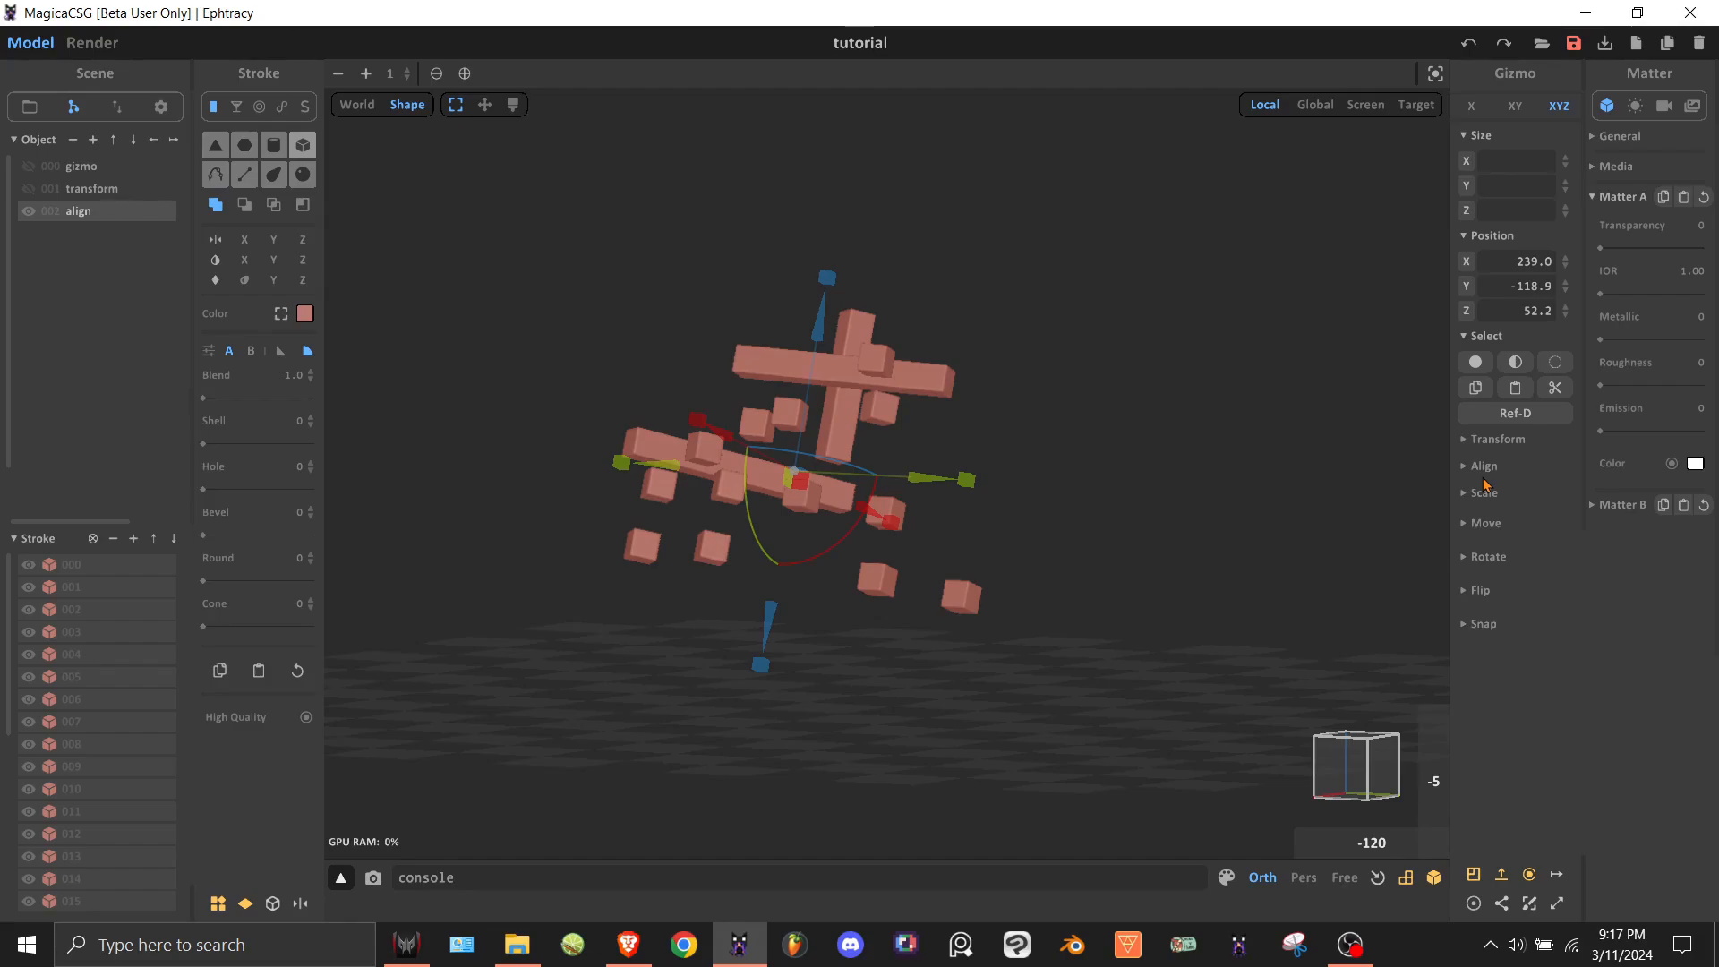
left_click(1484, 493)
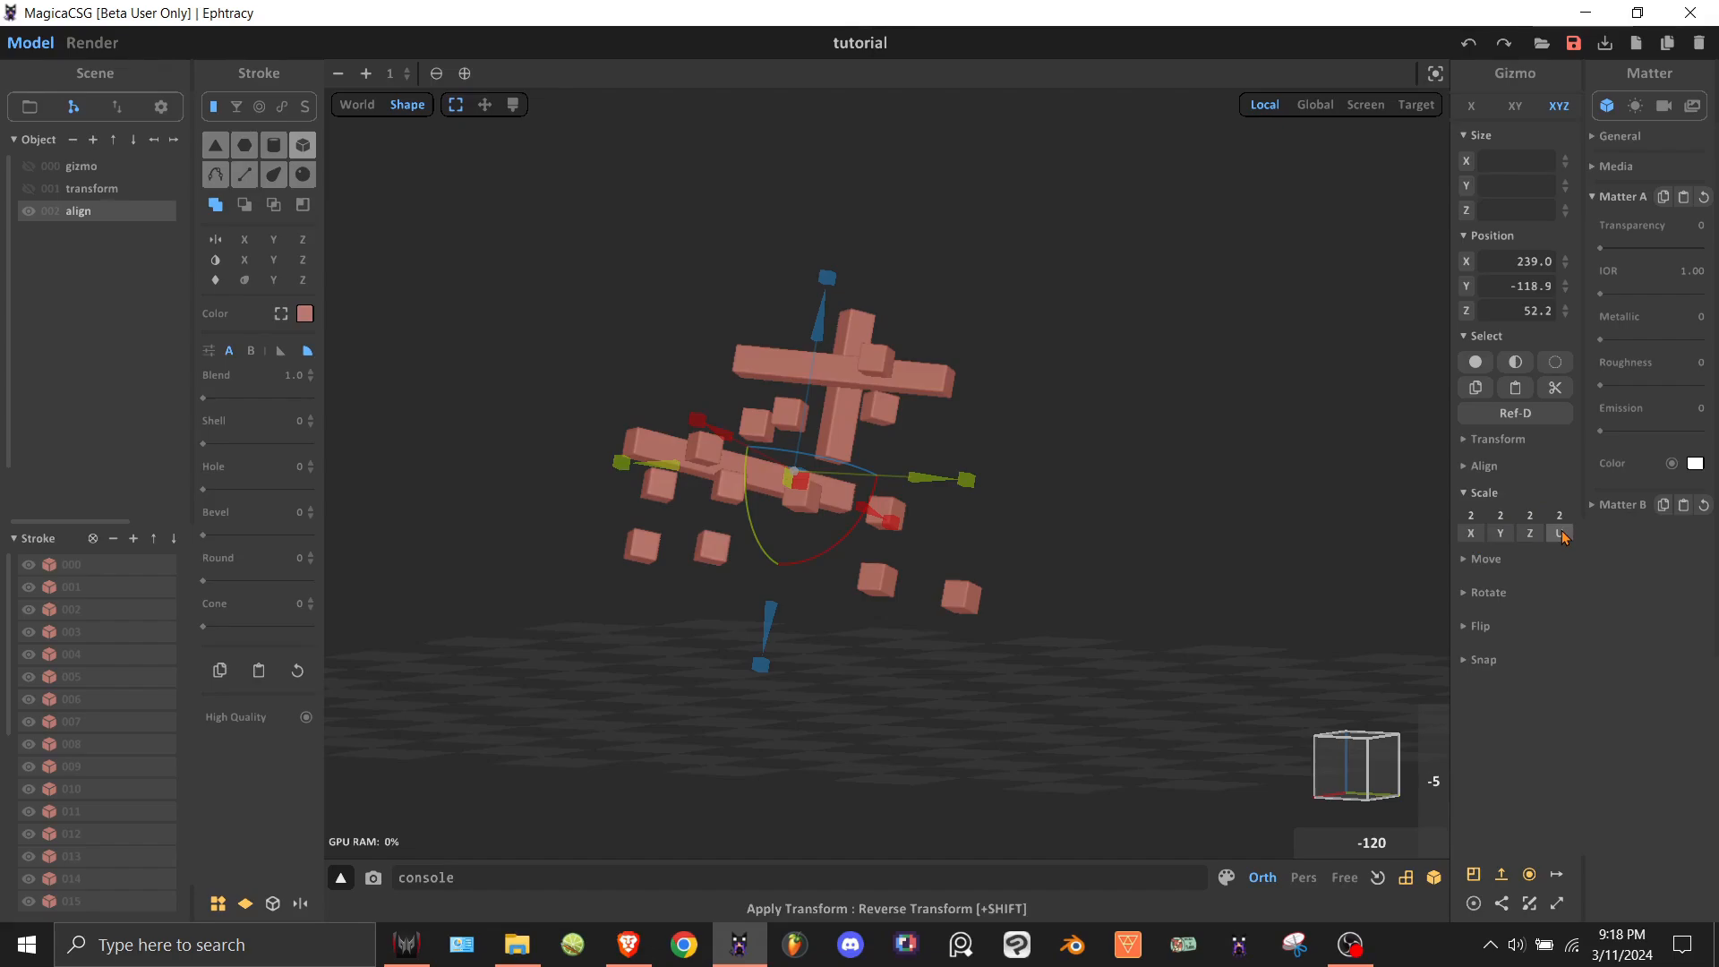
left_click(1475, 536)
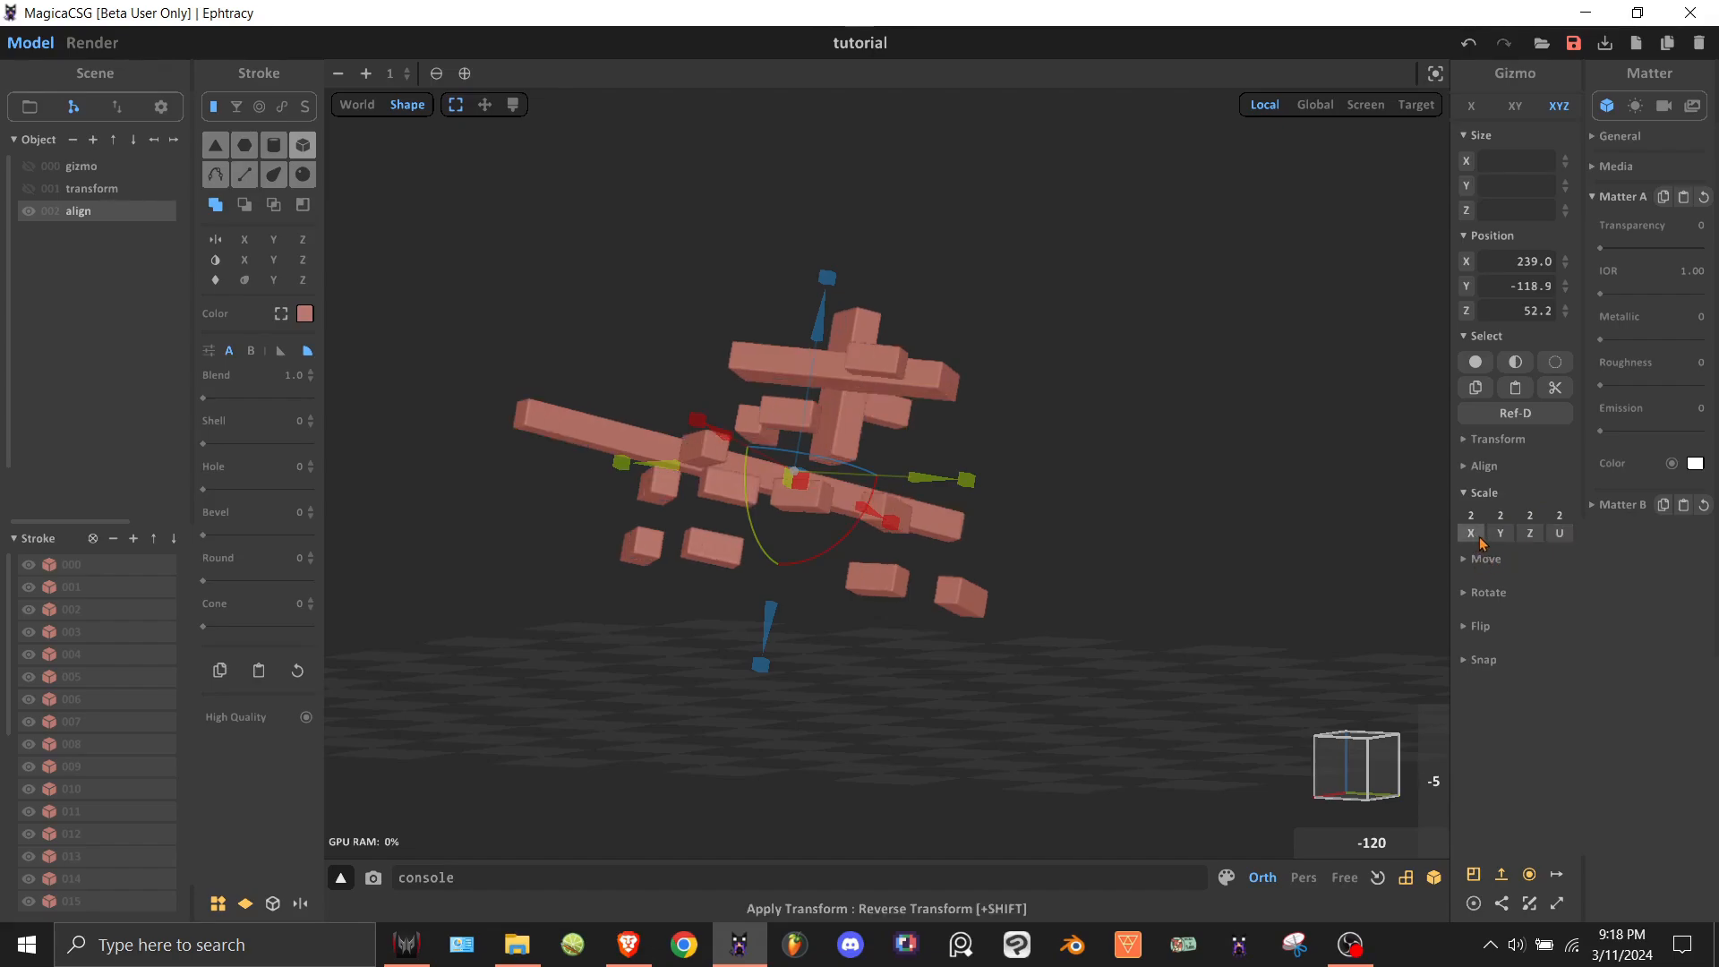
left_click(1560, 533)
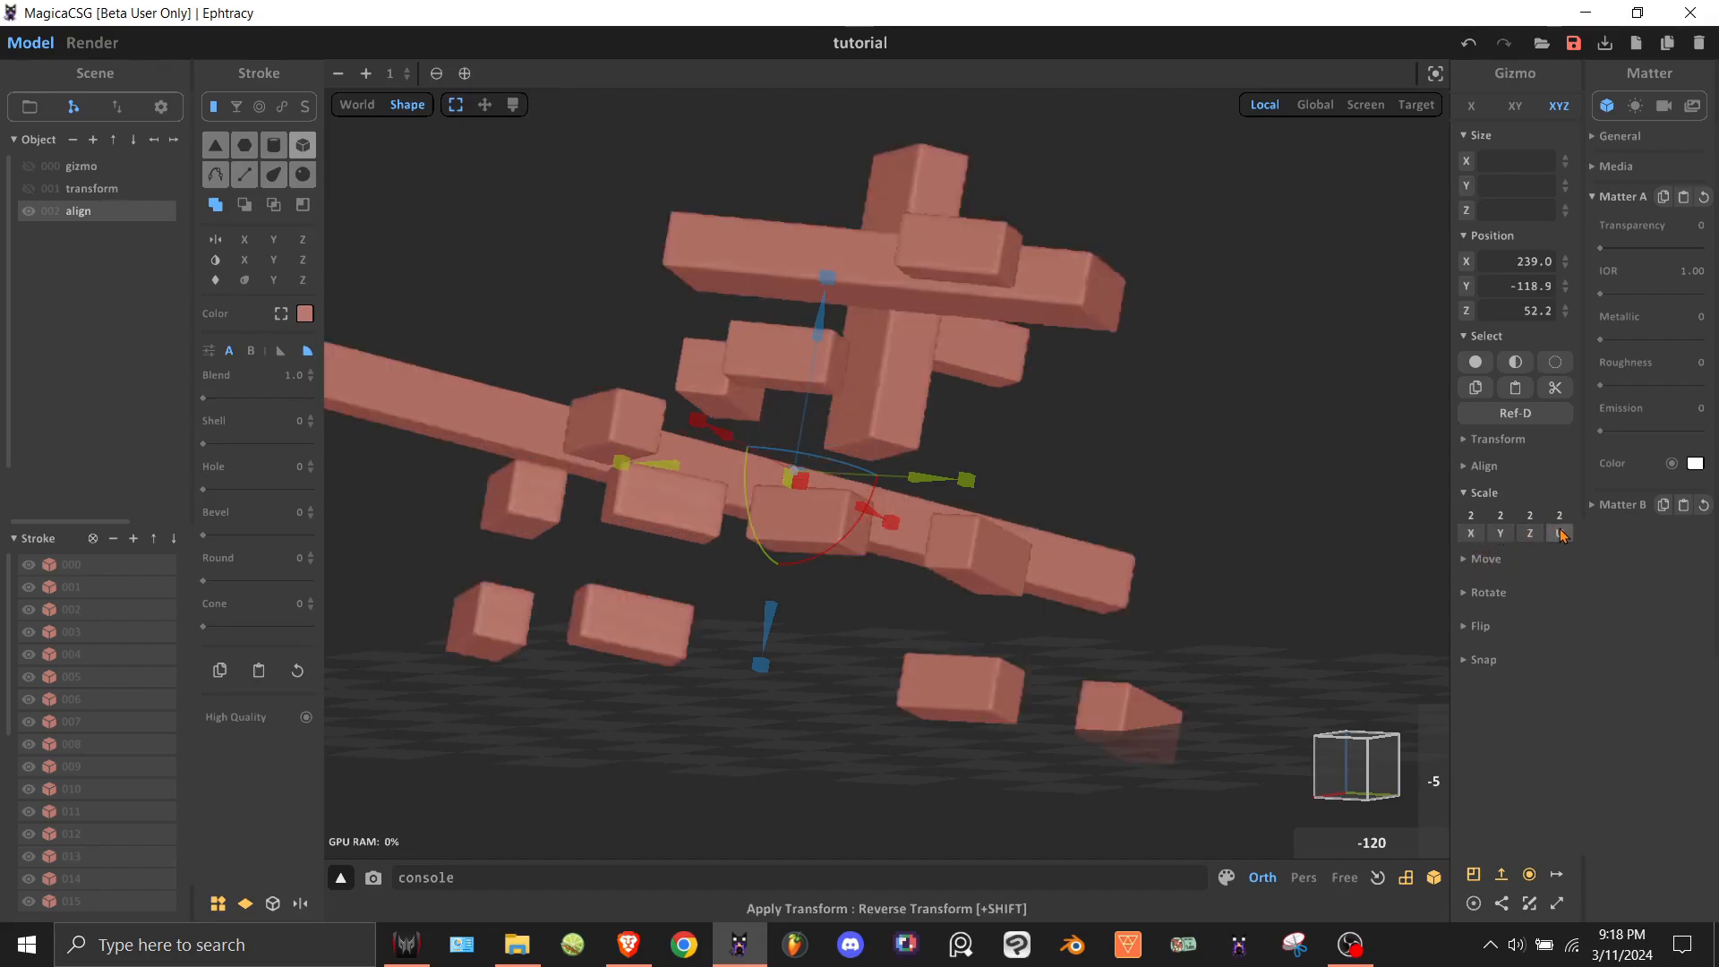
left_click(1469, 43)
left_click(1468, 43)
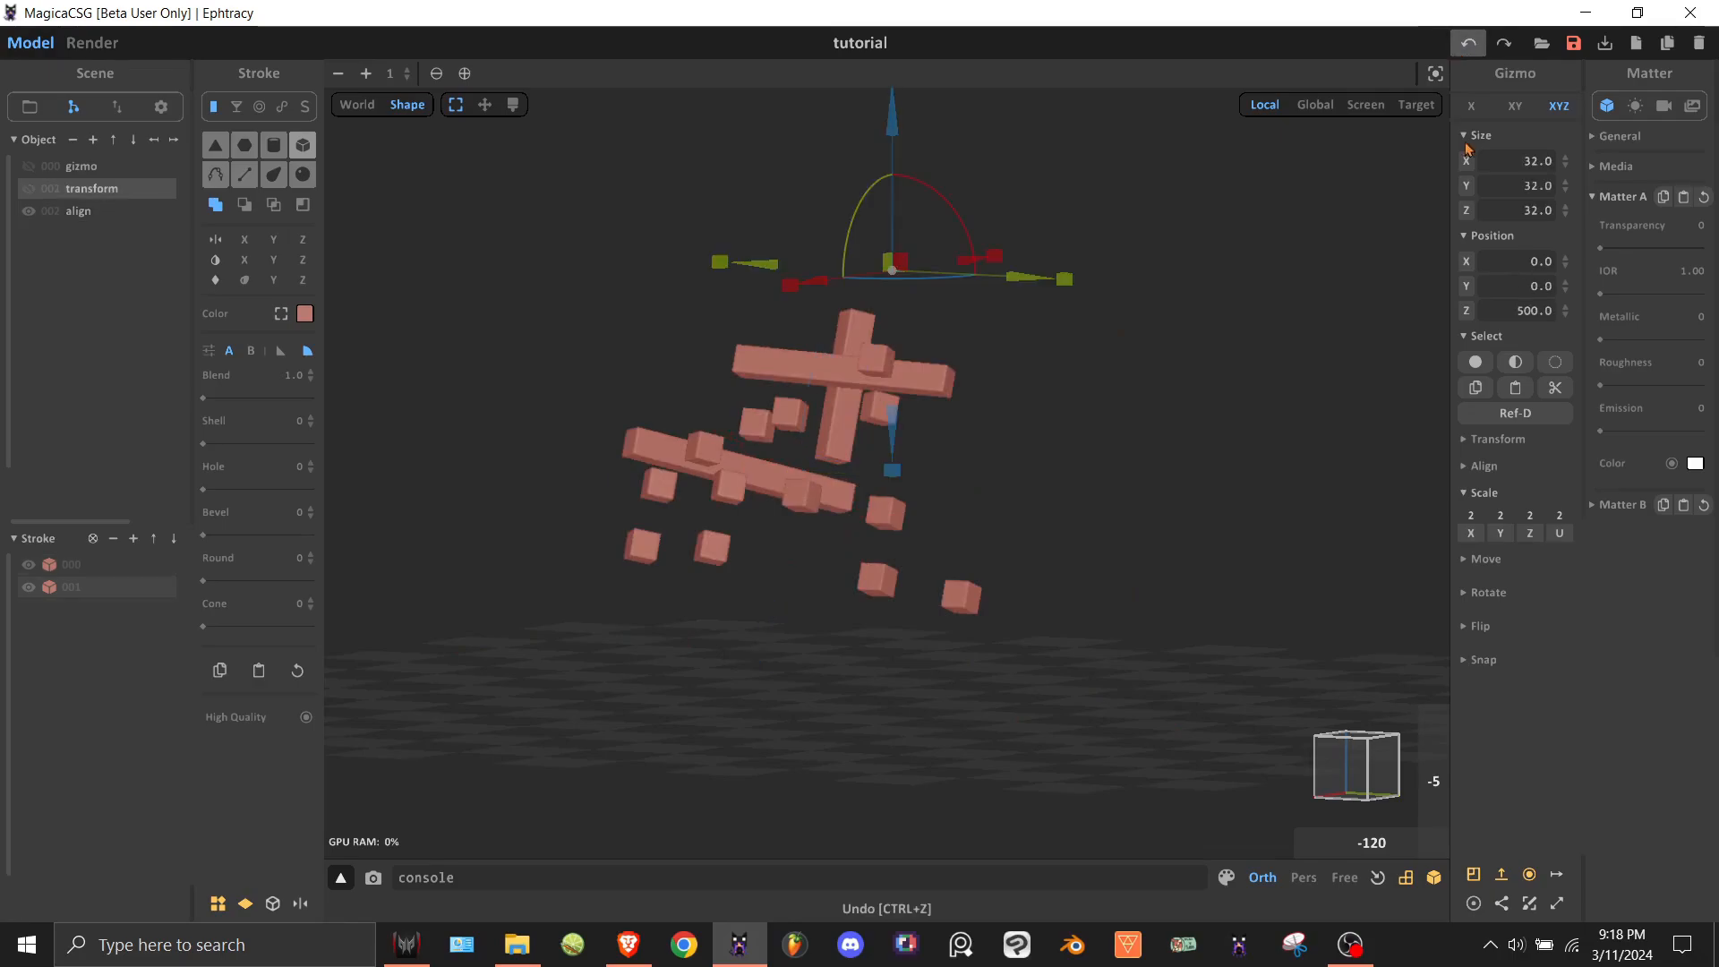
left_click(78, 213)
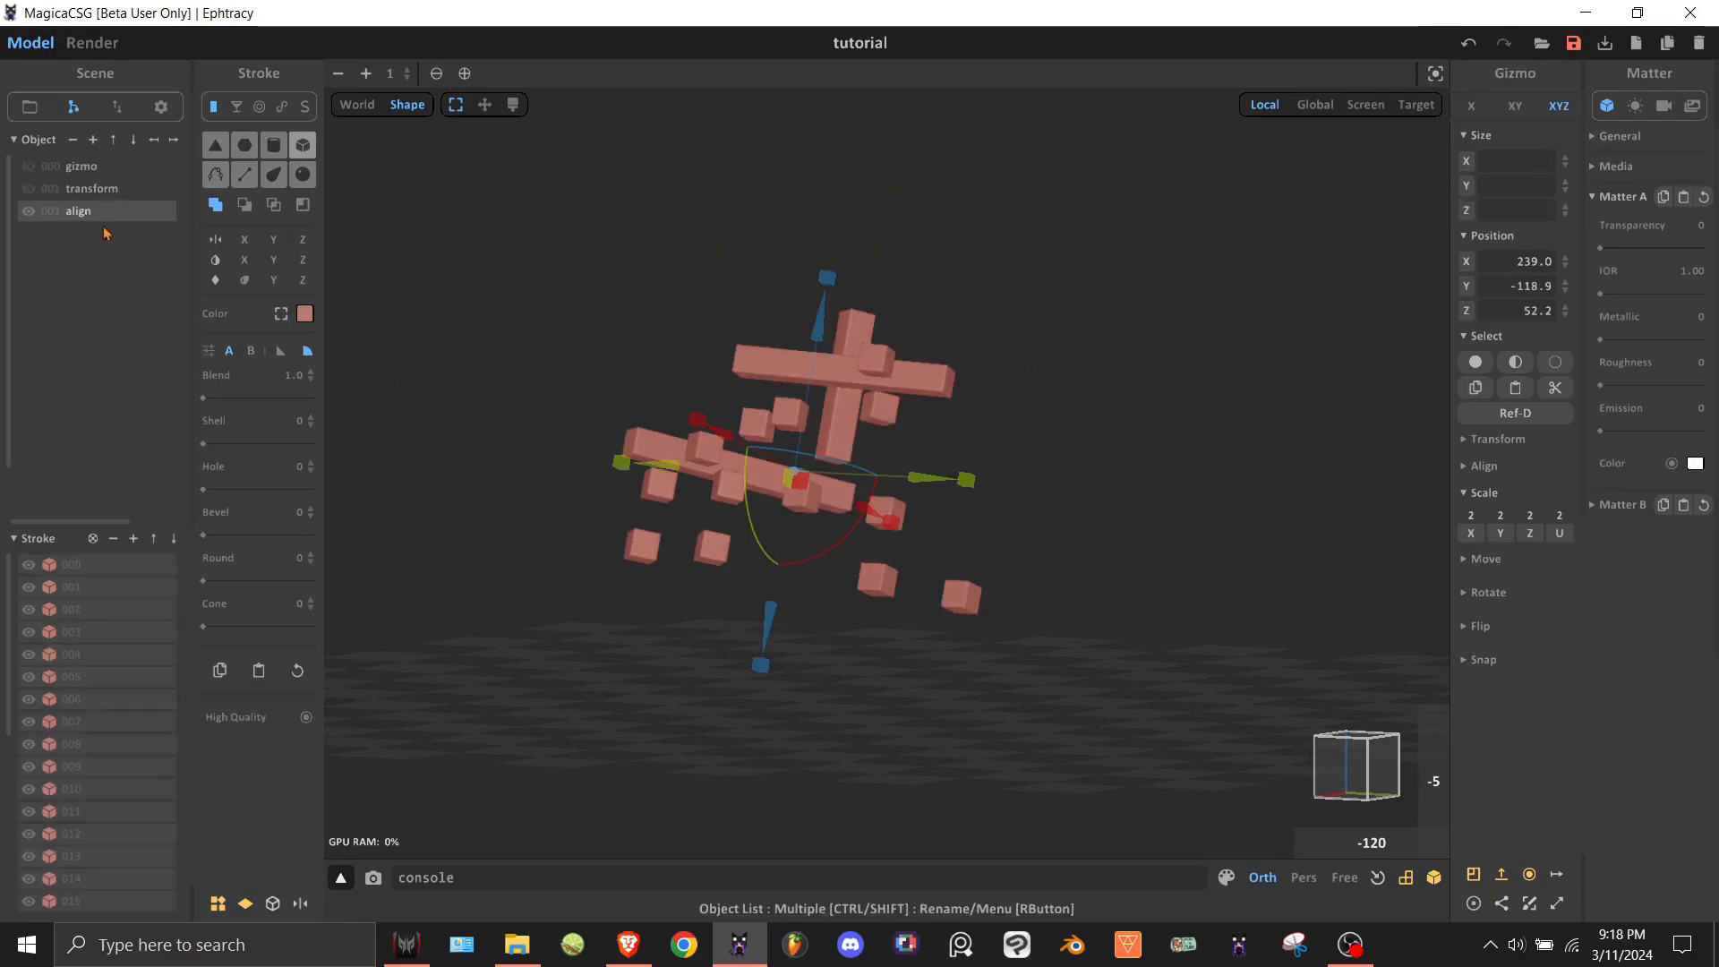
Expand the Move section in place of Scale and shift all the cubes along X and Z in steps of 1.
left_click(1484, 558)
left_click(1485, 493)
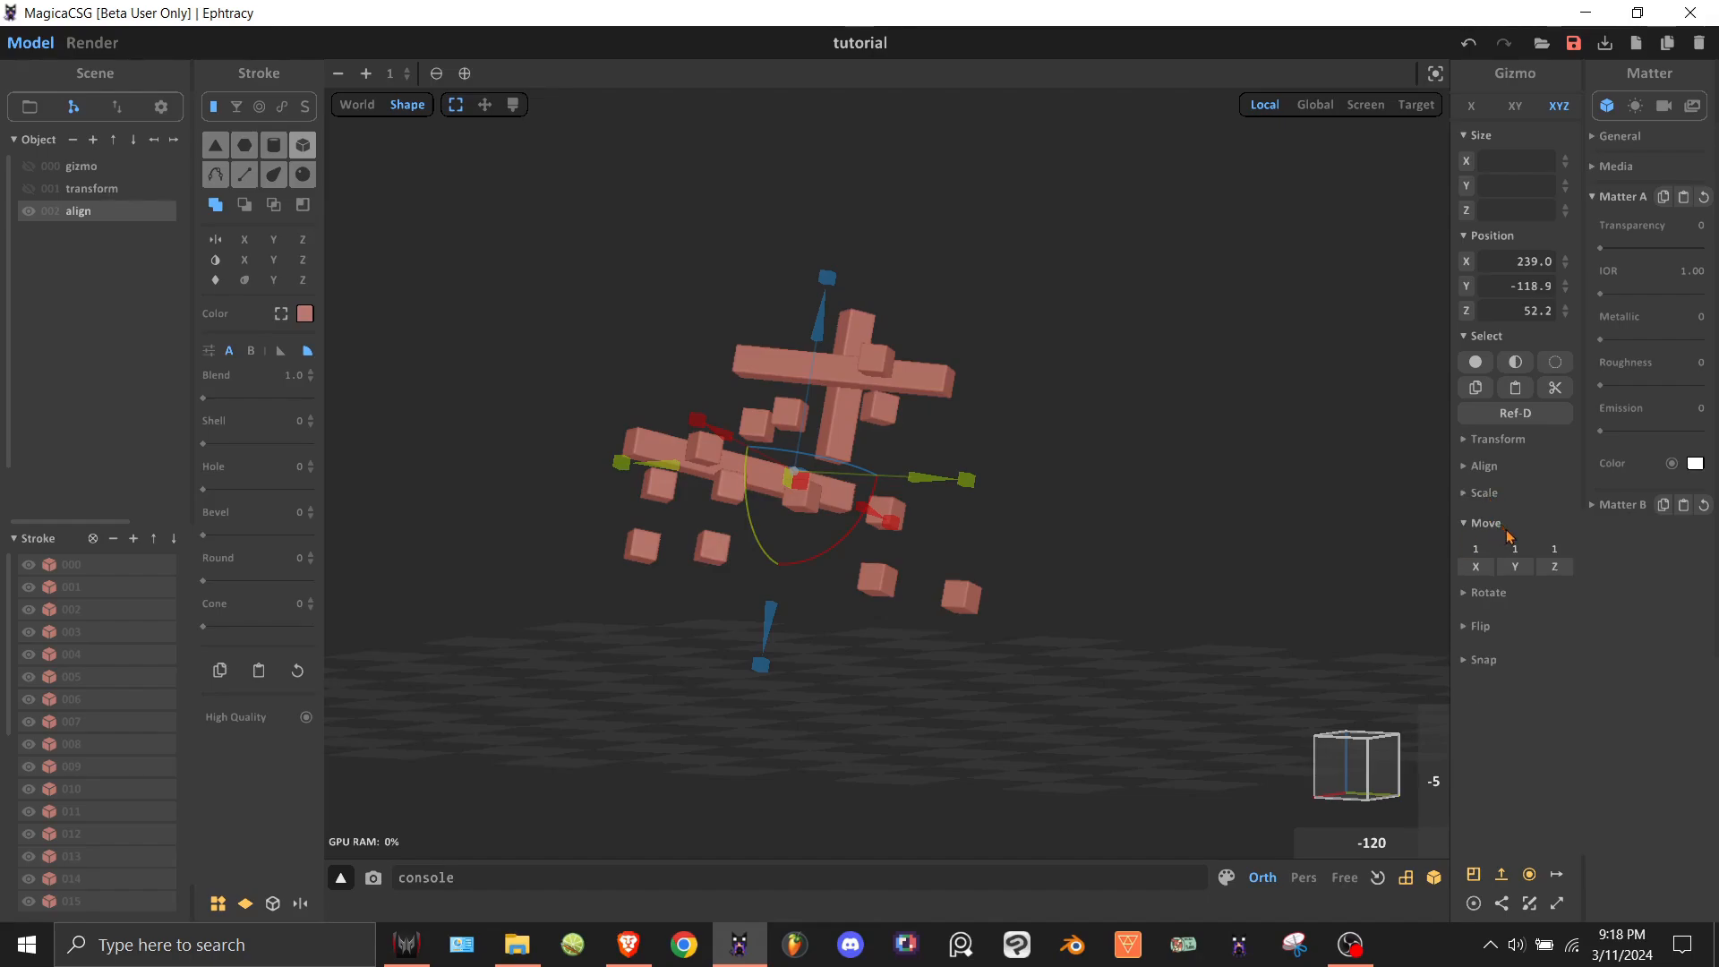
left_click(1476, 568)
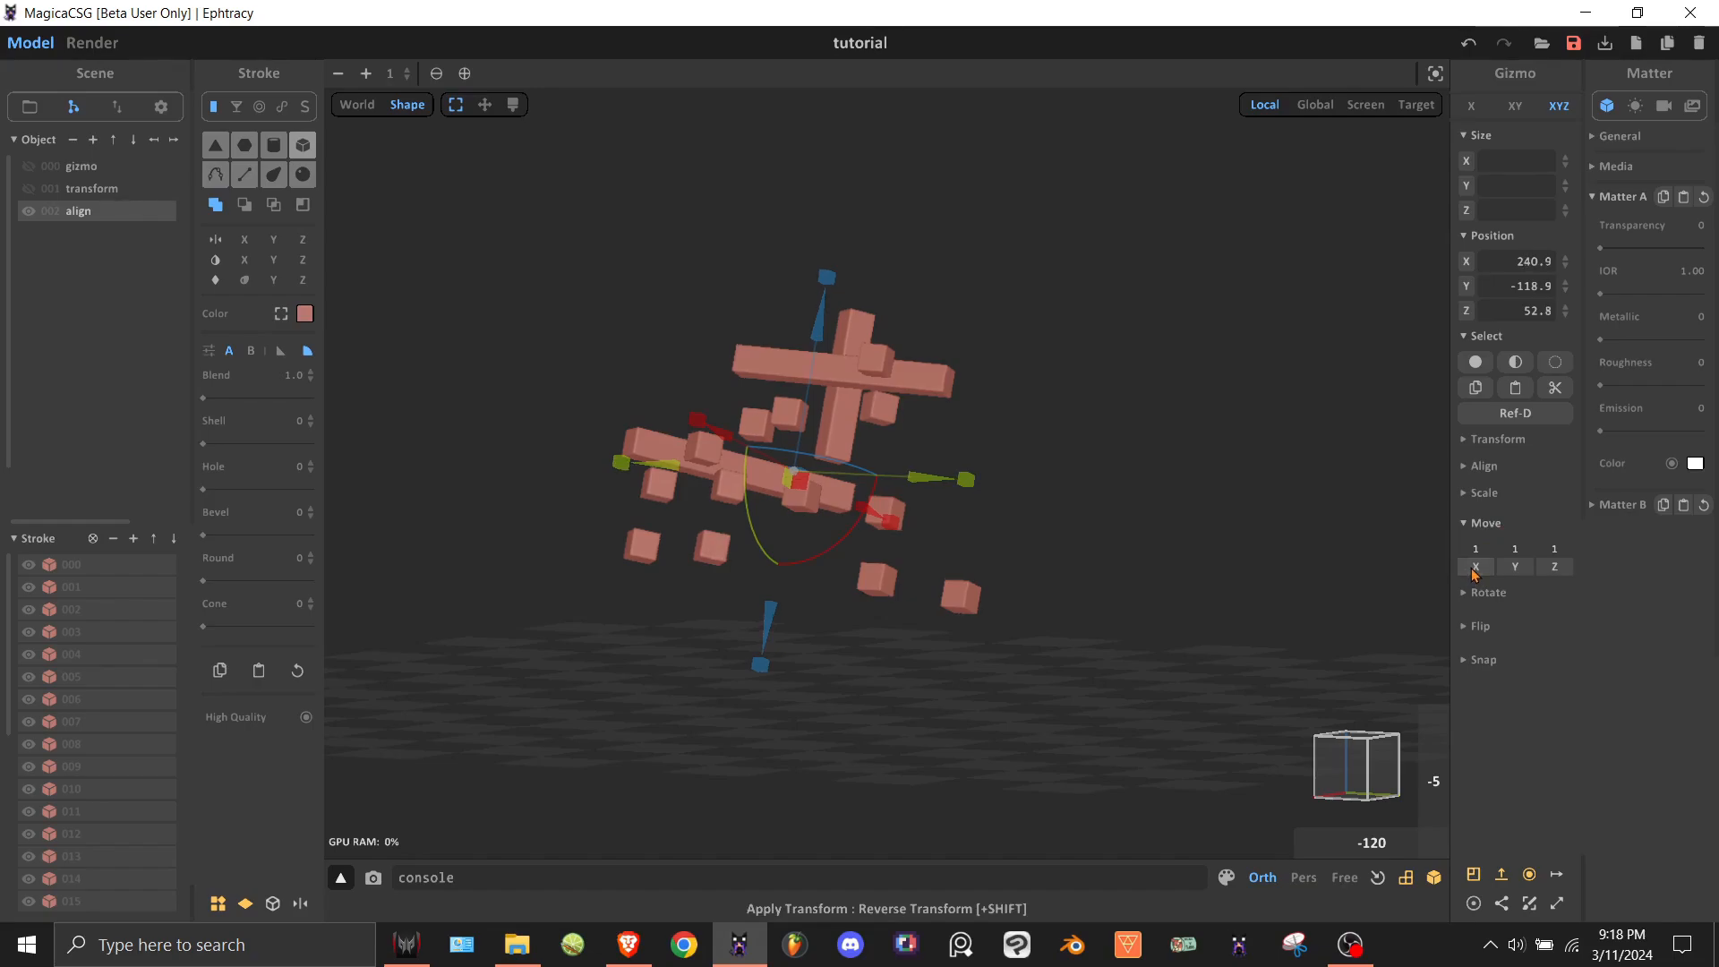
right_click_drag(1083, 436, 1006, 442)
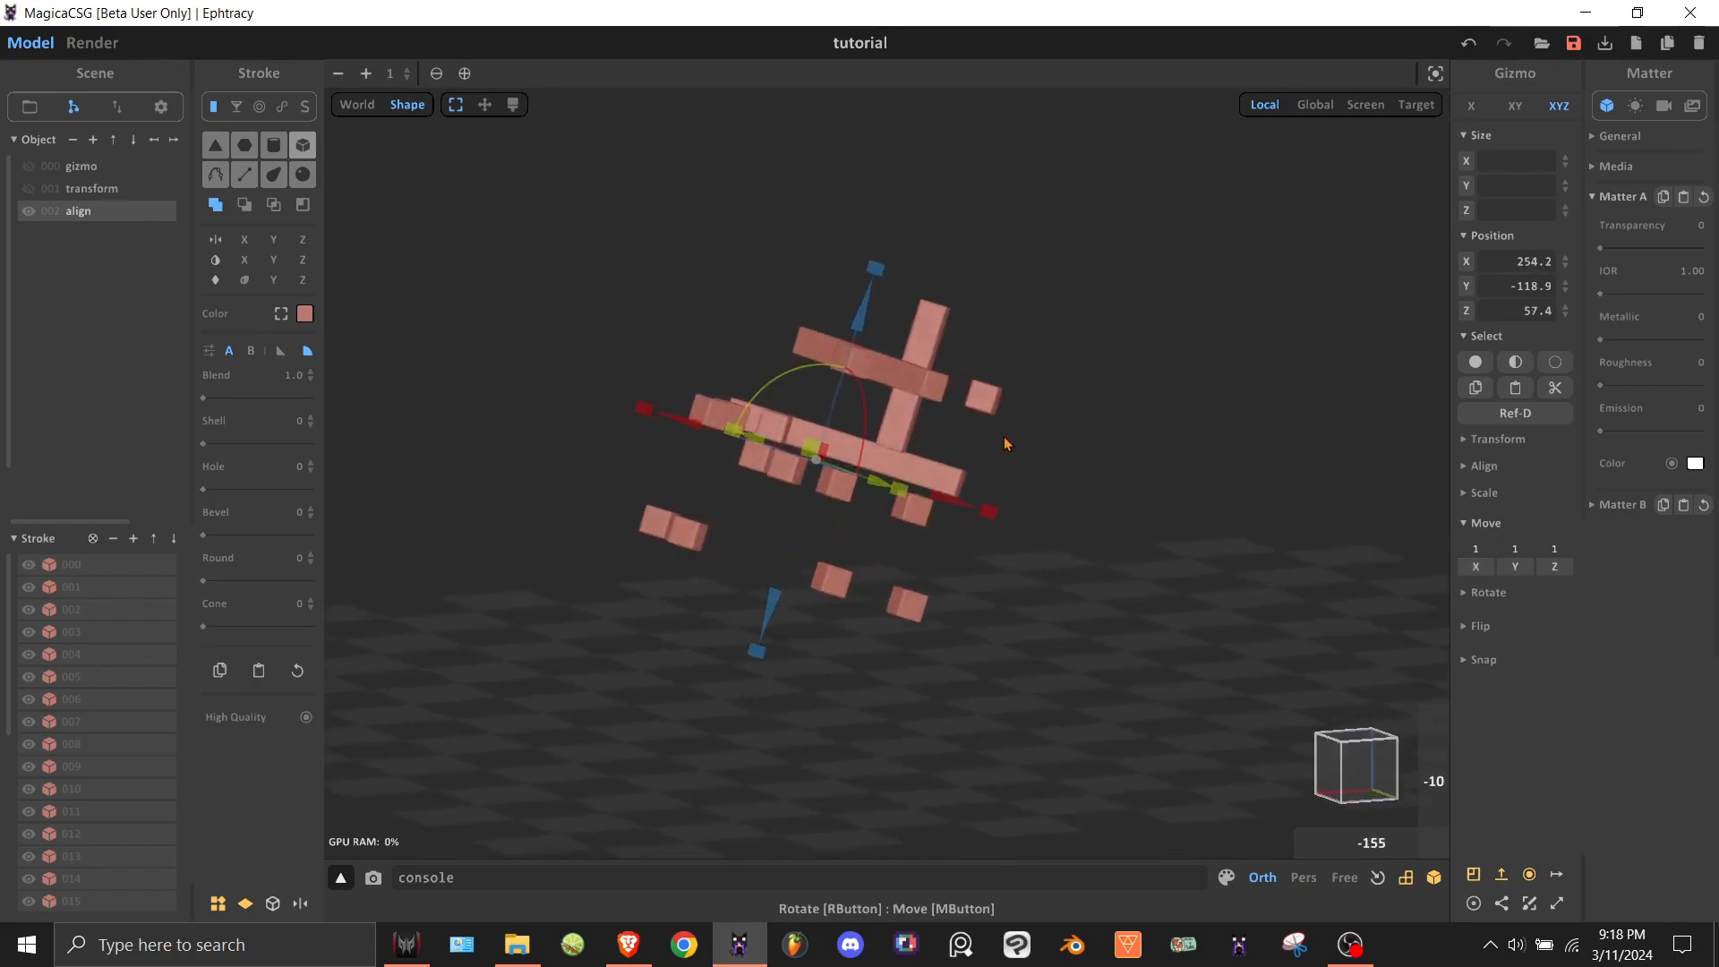
scroll(1006, 440, "up", 6)
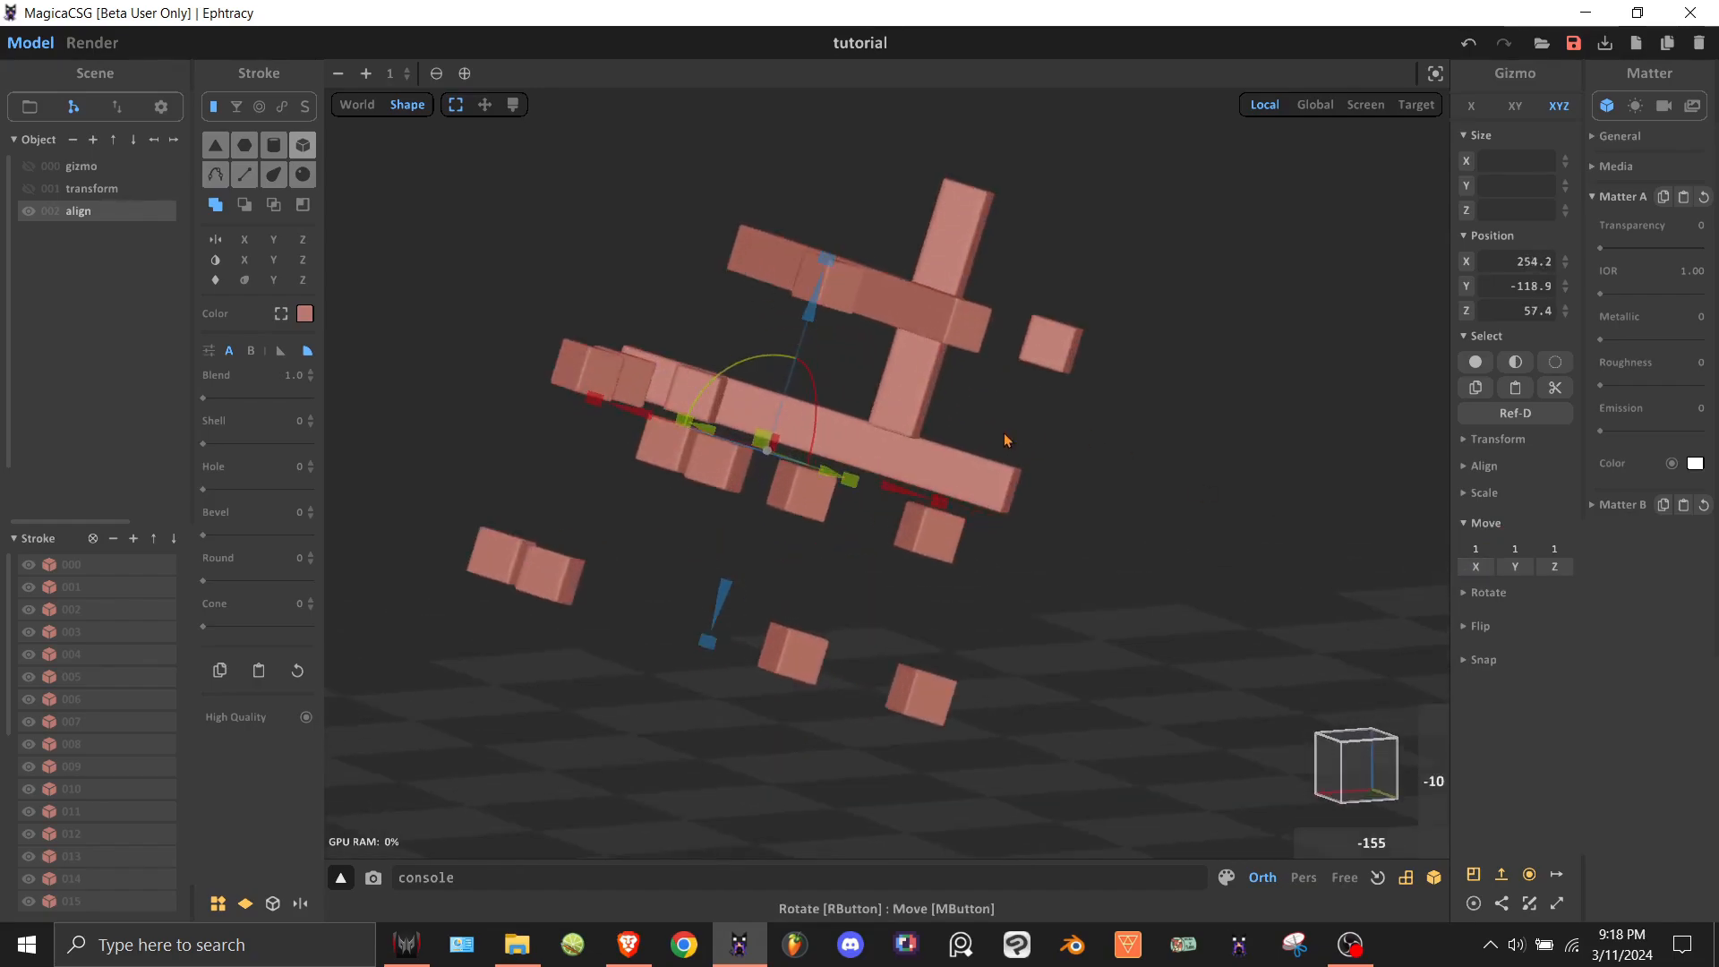
left_click(1556, 566)
left_click(1558, 566)
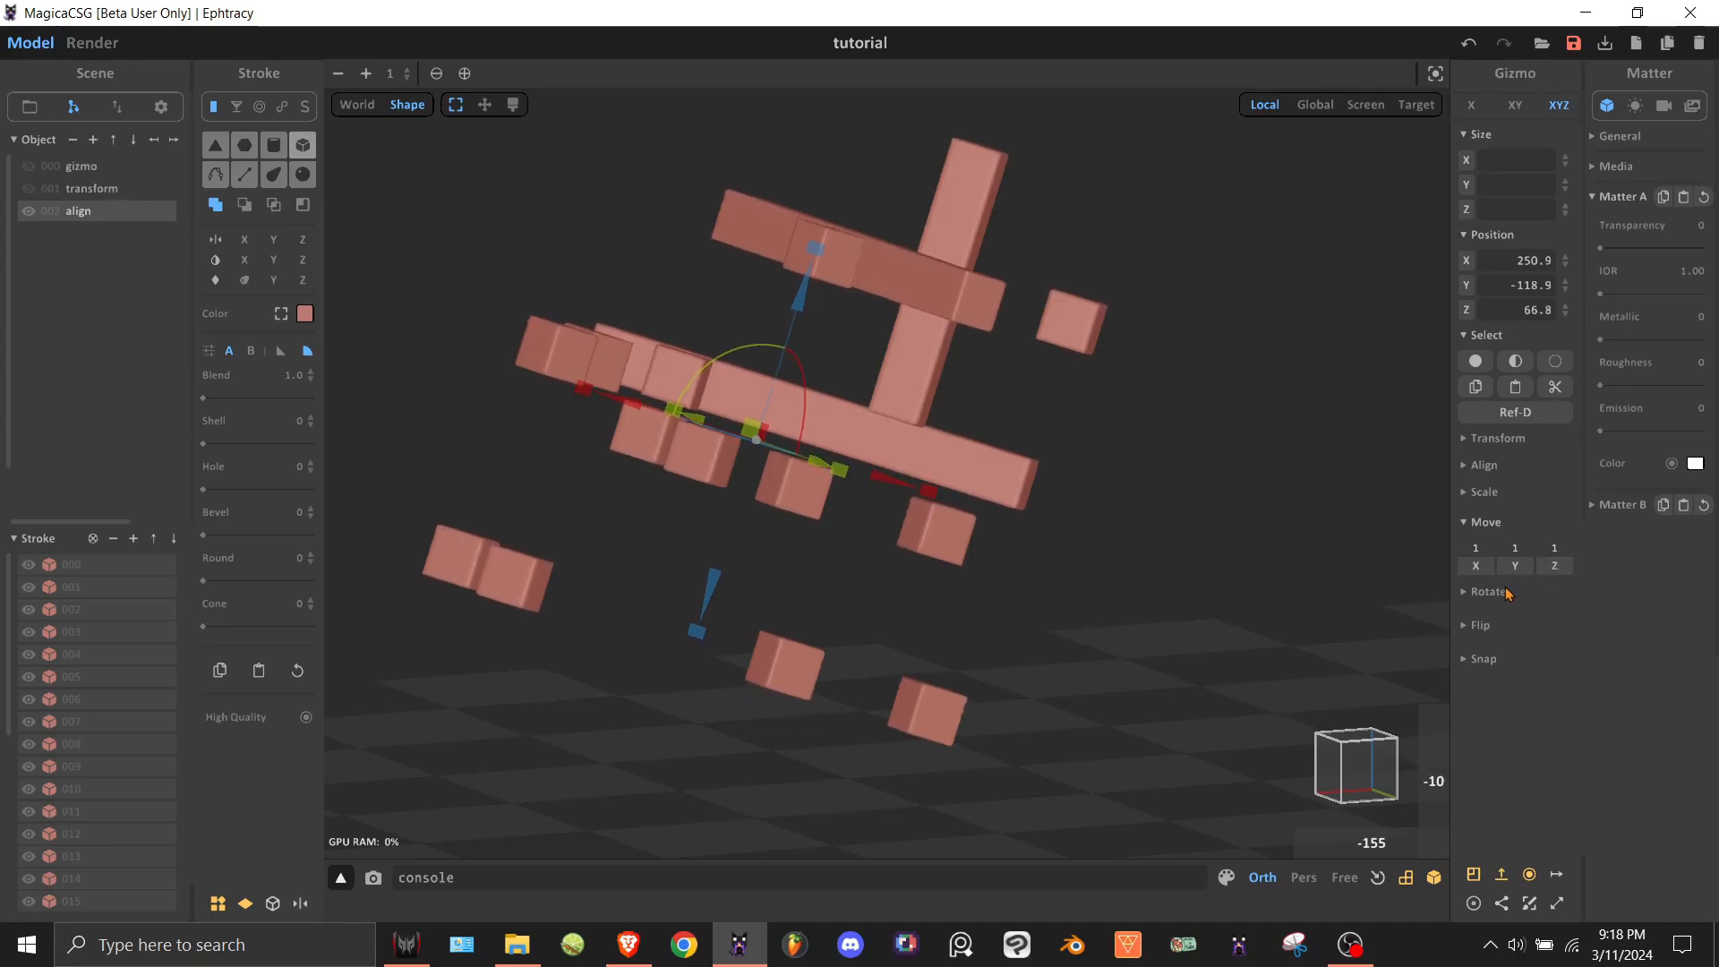
Expand the Rotate section and rotate the align object's cubes about X and Y in 45-degree steps.
left_click(1489, 592)
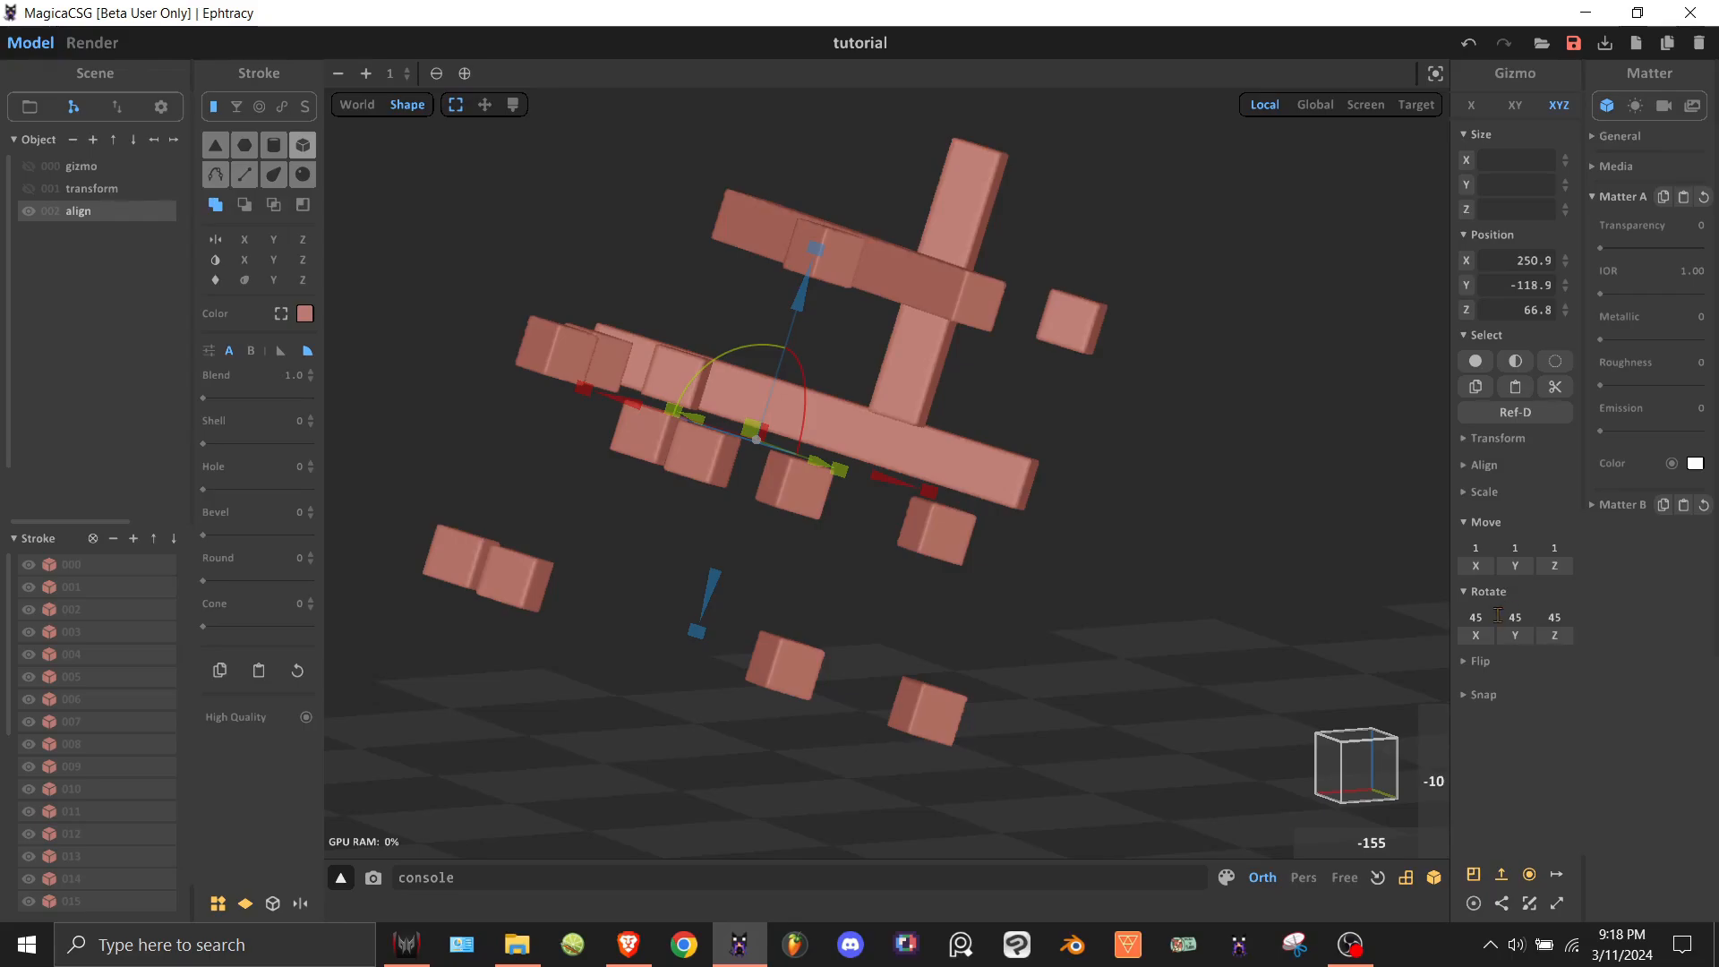
left_click(1478, 636)
left_click(1477, 636)
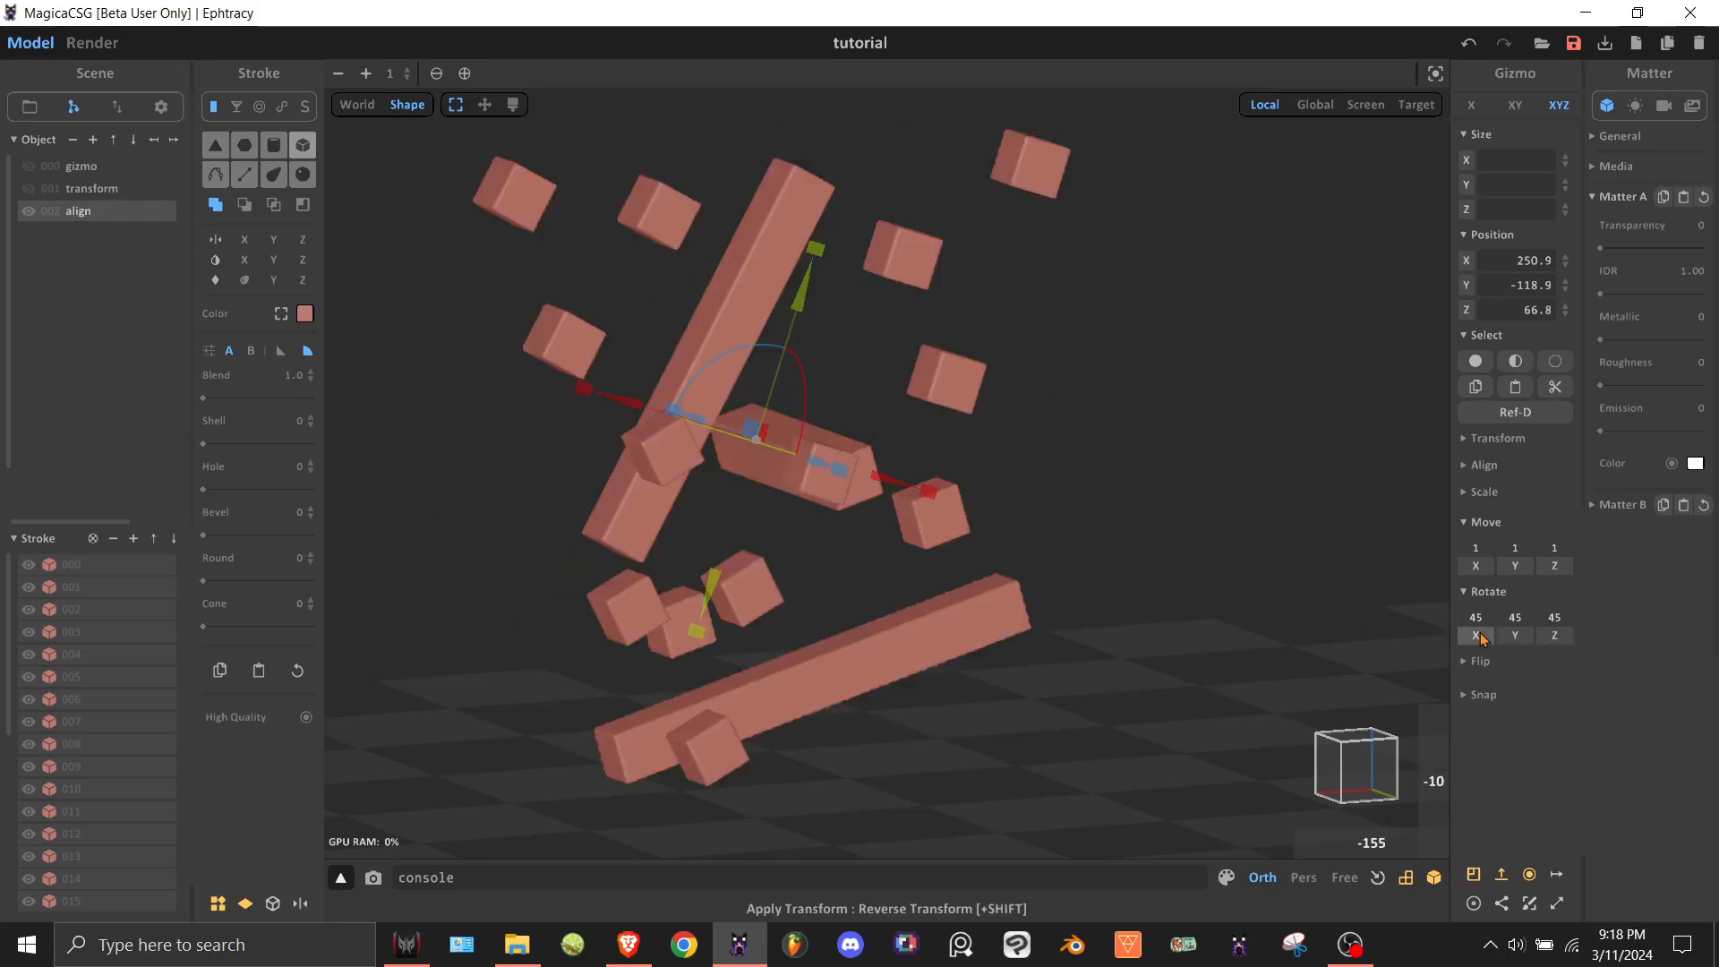
left_click(1478, 636)
left_click(1478, 635)
left_click(1508, 637)
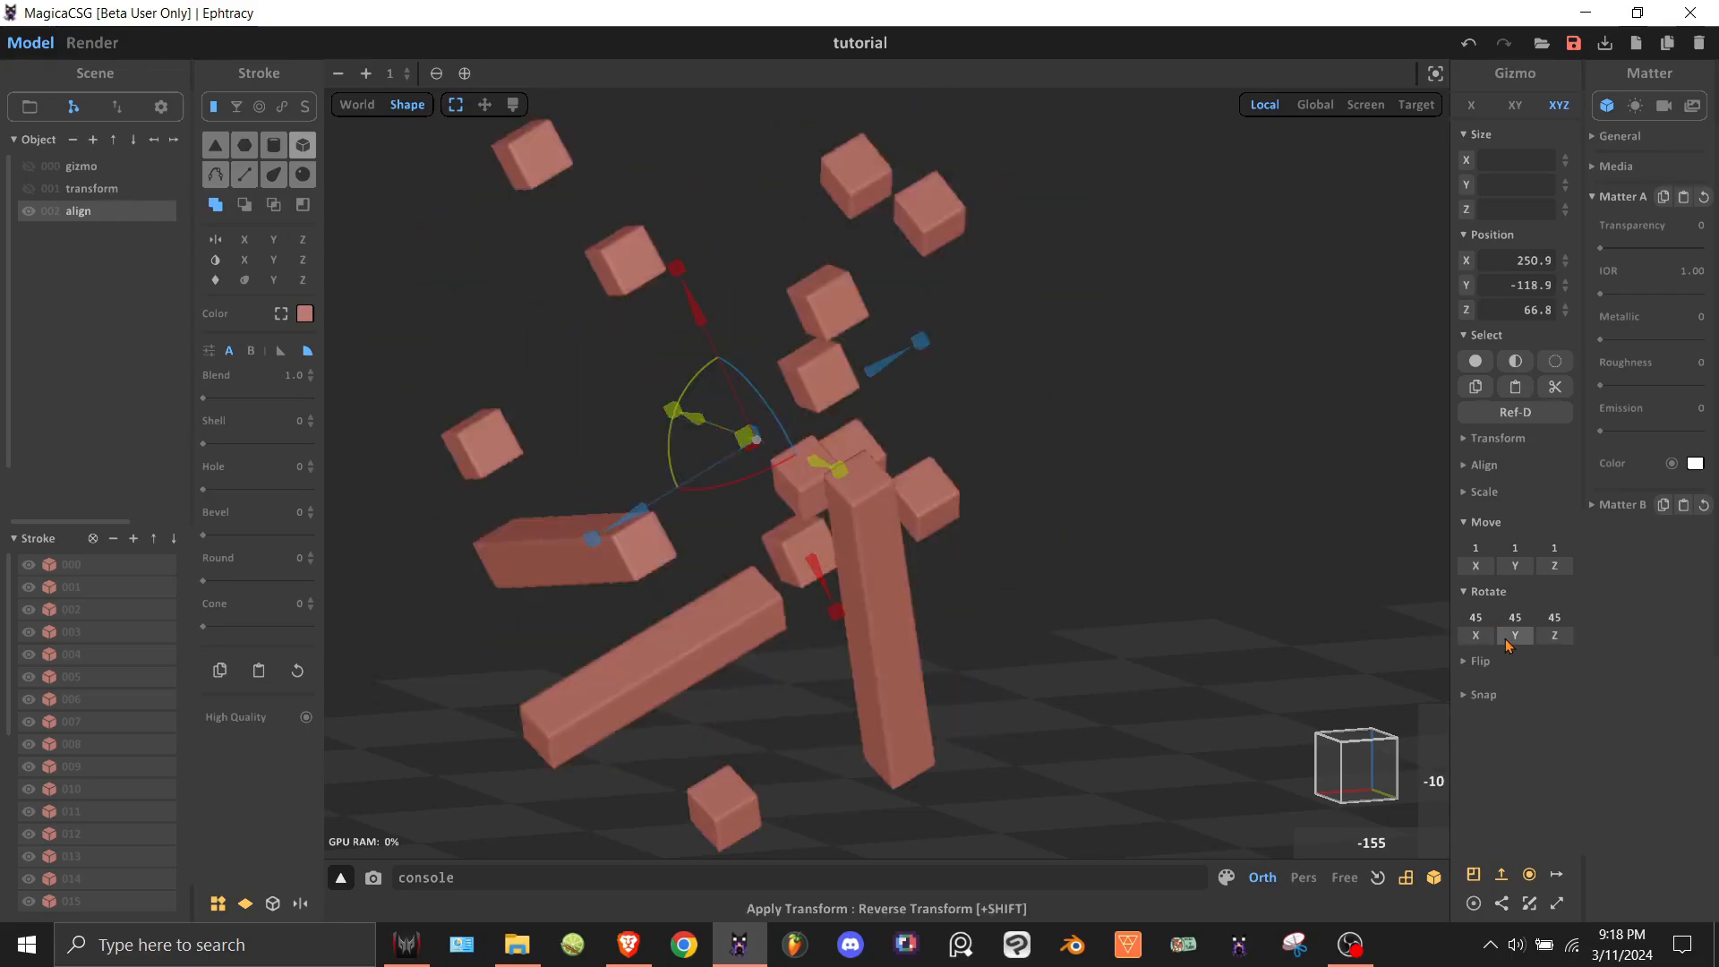
left_click(1508, 637)
Expand the Flip section and flip the align object's cubes along the X, Y and Z axes.
left_click(1479, 663)
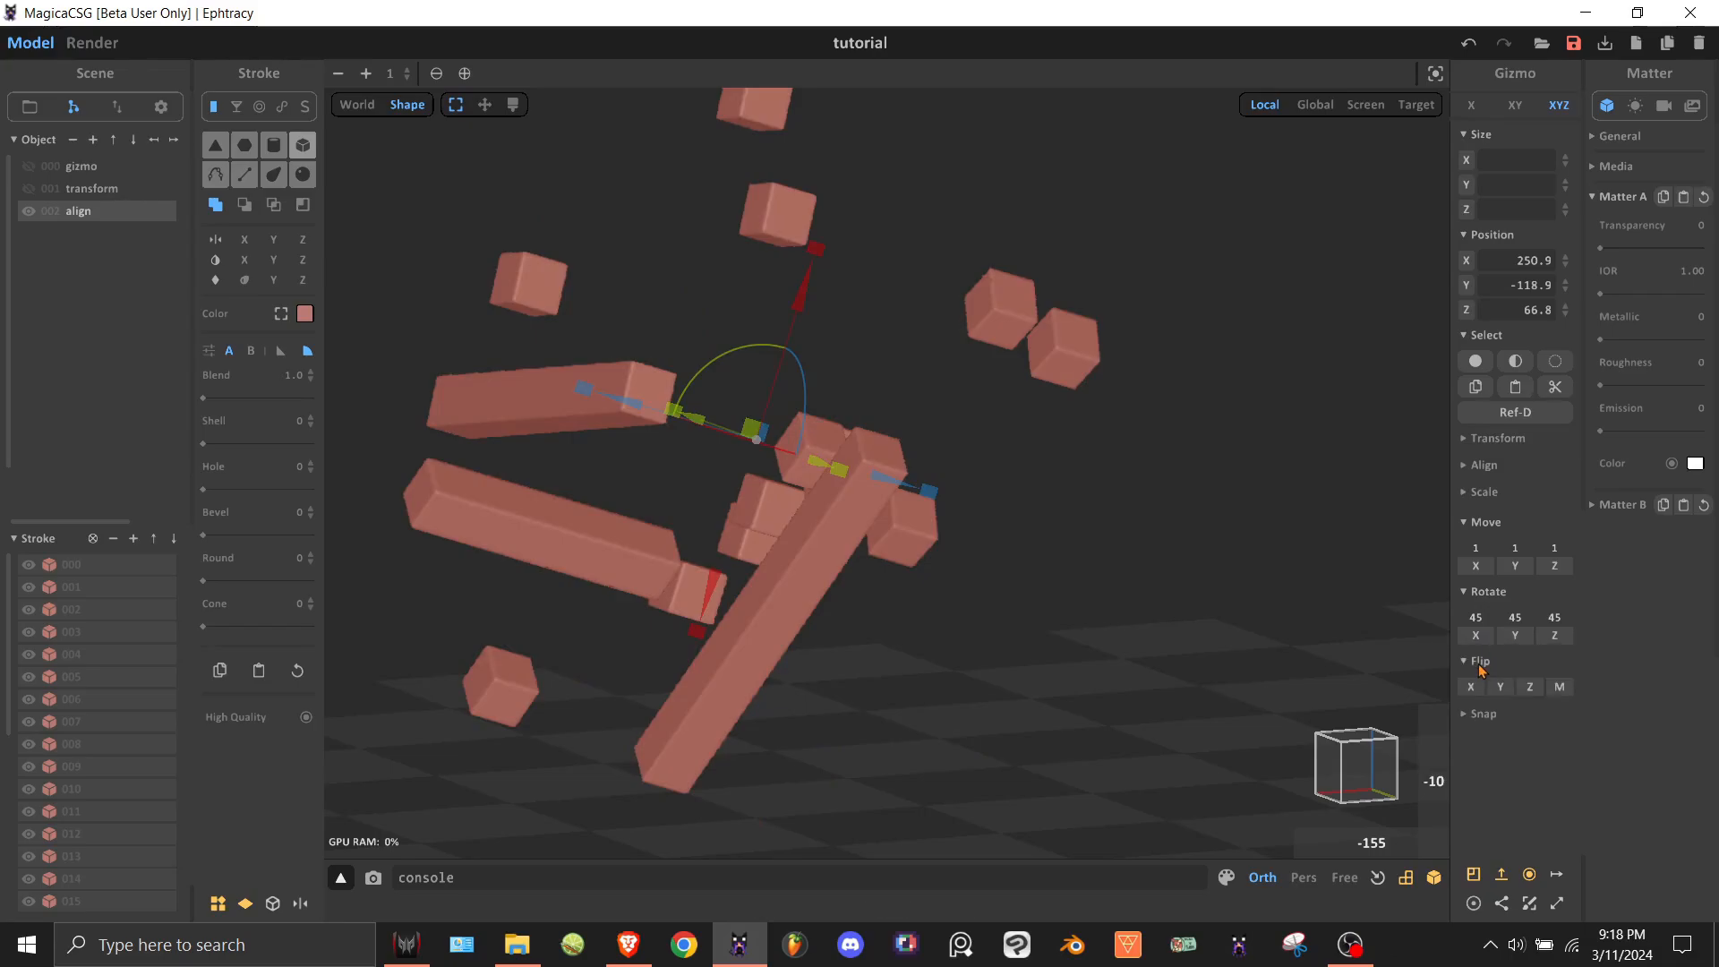
left_click(1499, 689)
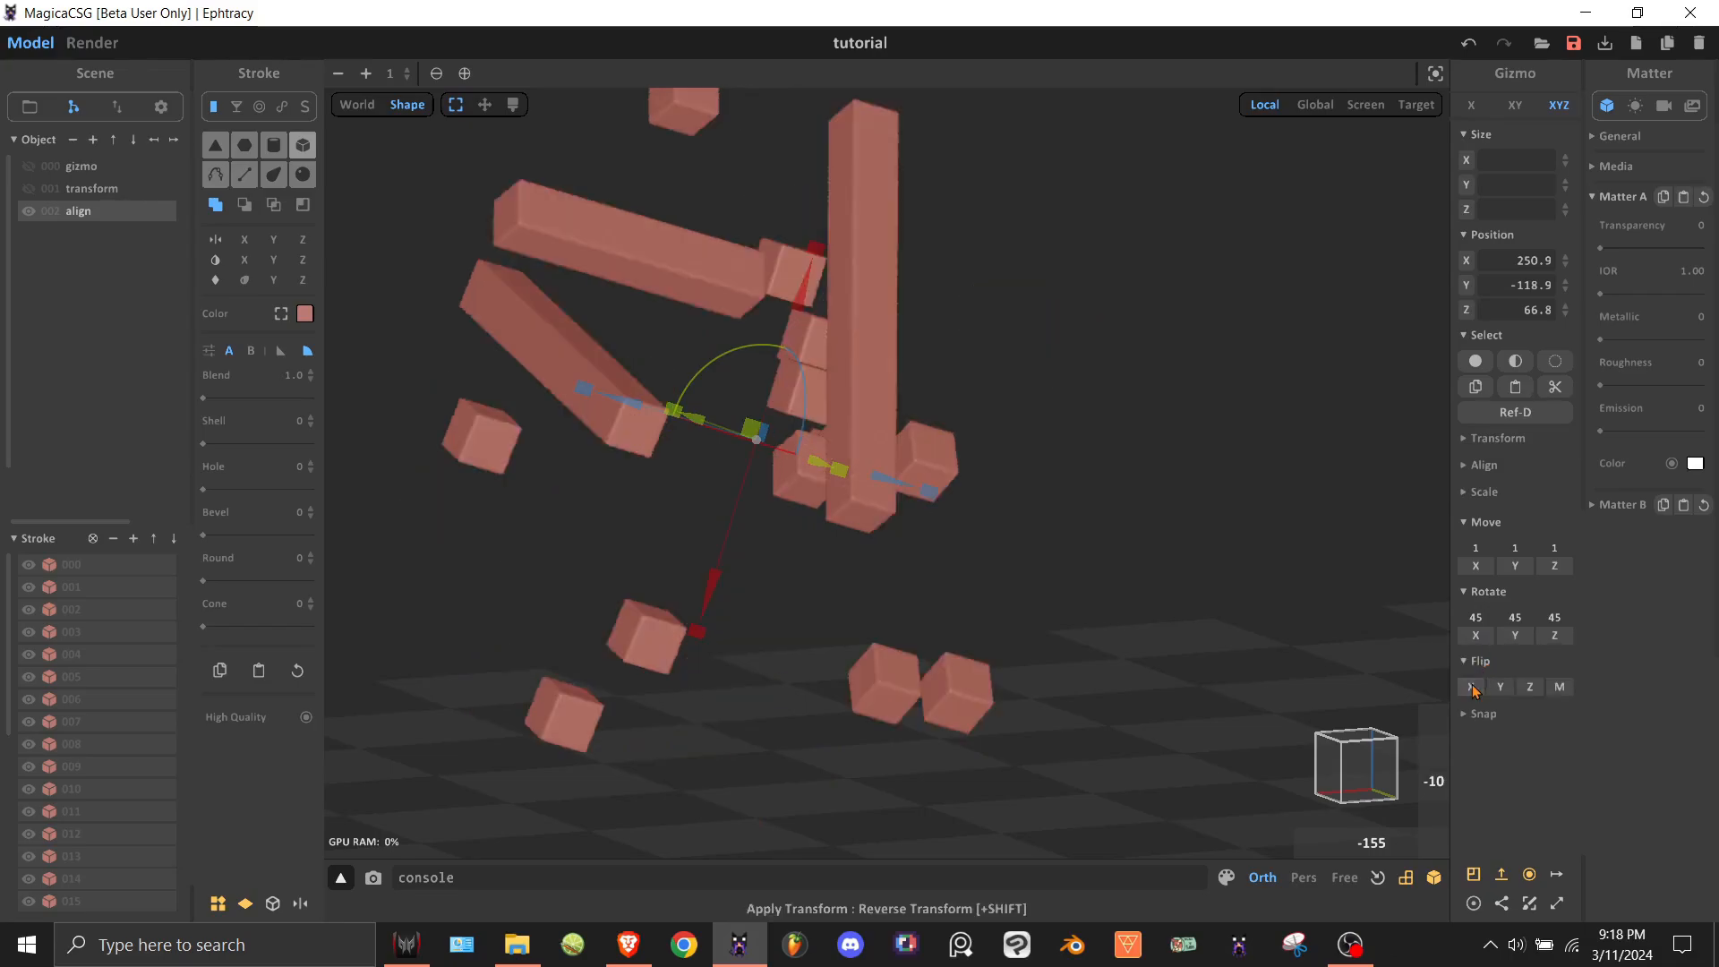
left_click(1502, 688)
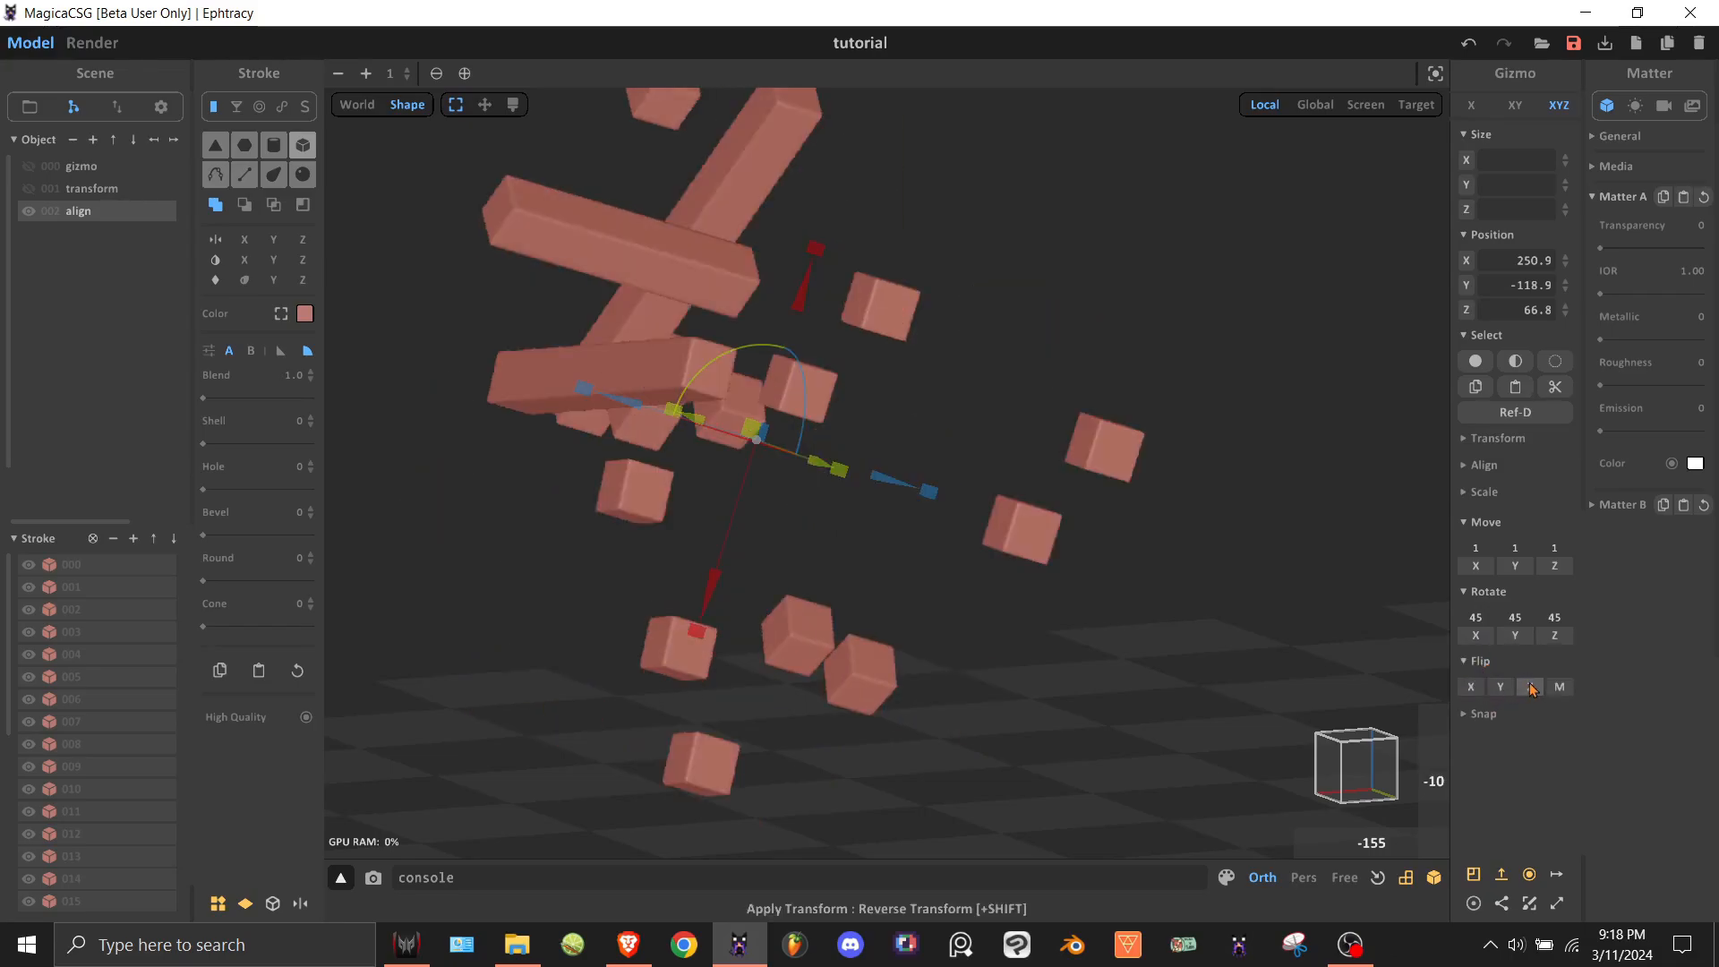
left_click(1531, 688)
left_click(1511, 688)
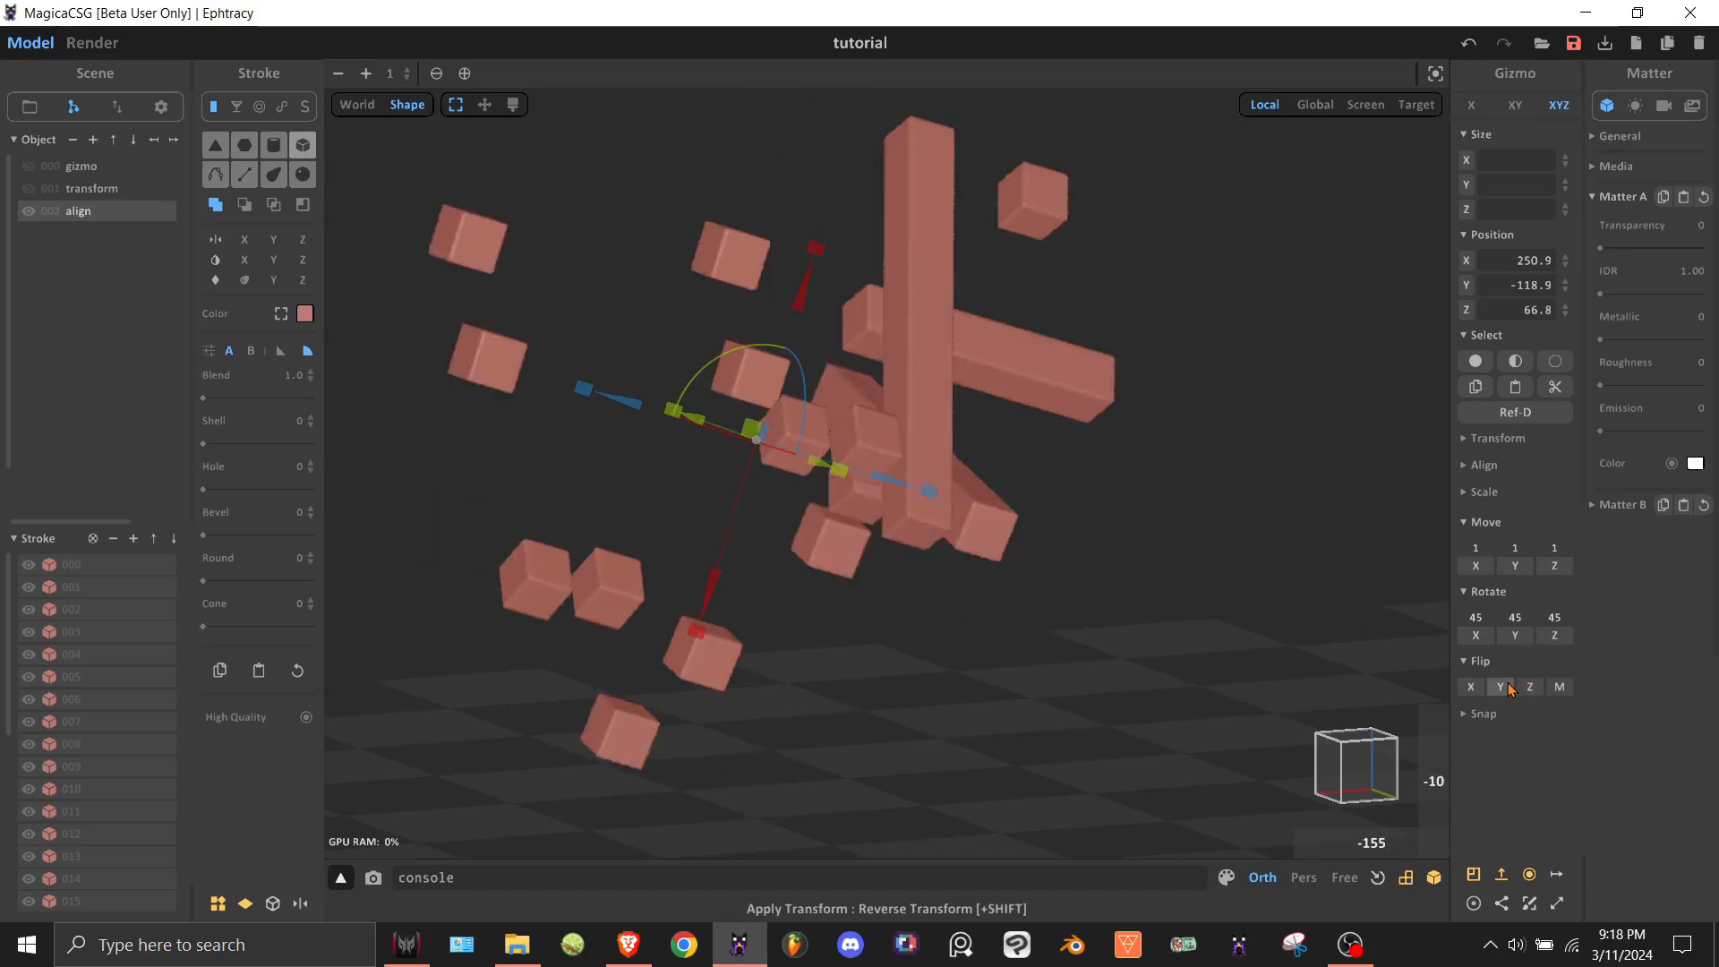
Mirror the align object's strokes repeatedly and compare the arrangement from another side.
left_click(1561, 692)
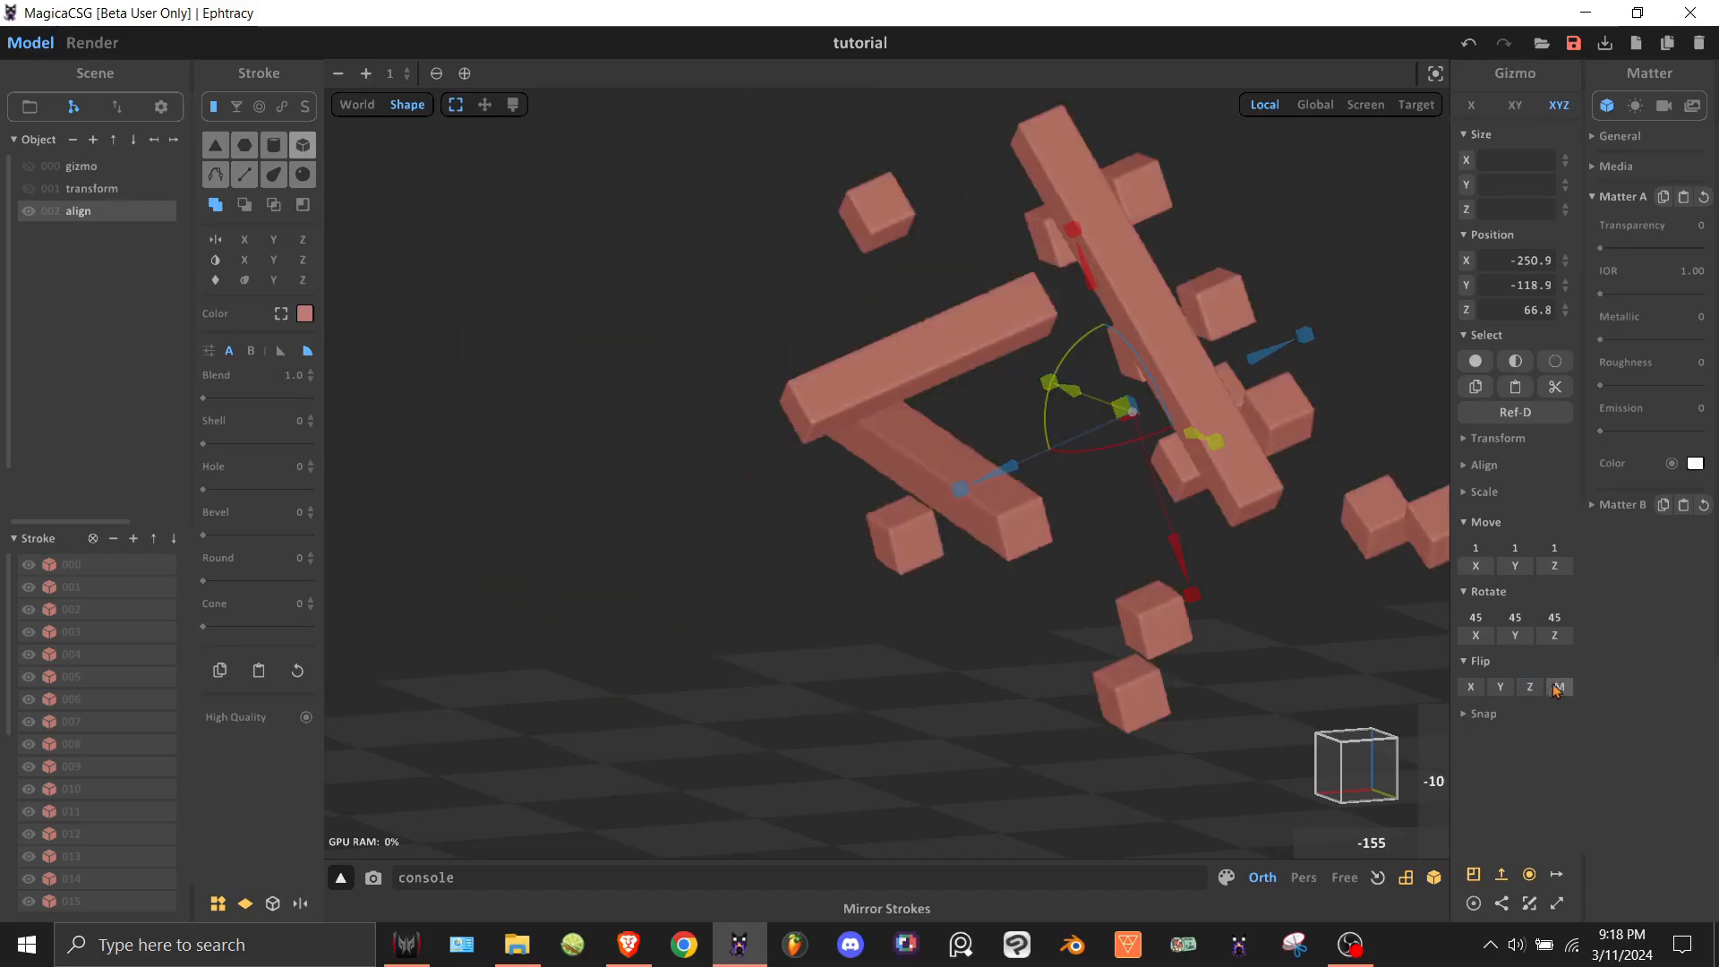
scroll(965, 509, "down", 5)
right_click_drag(966, 509, 1190, 517)
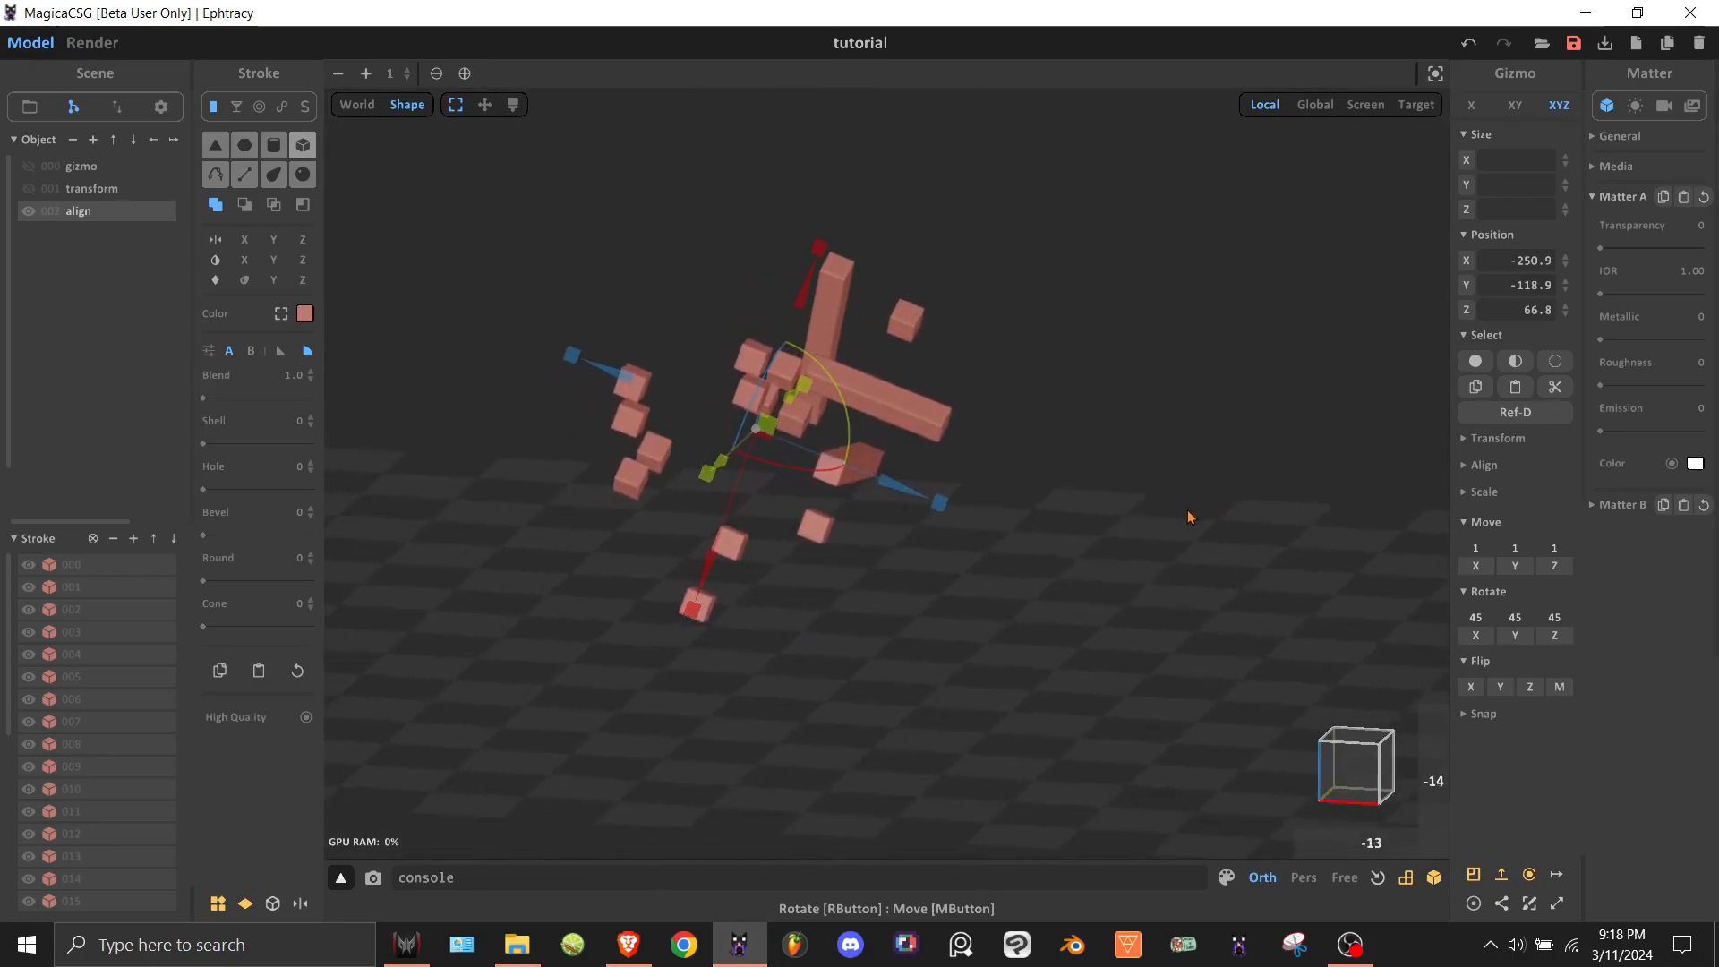
left_click(1561, 689)
left_click(1559, 688)
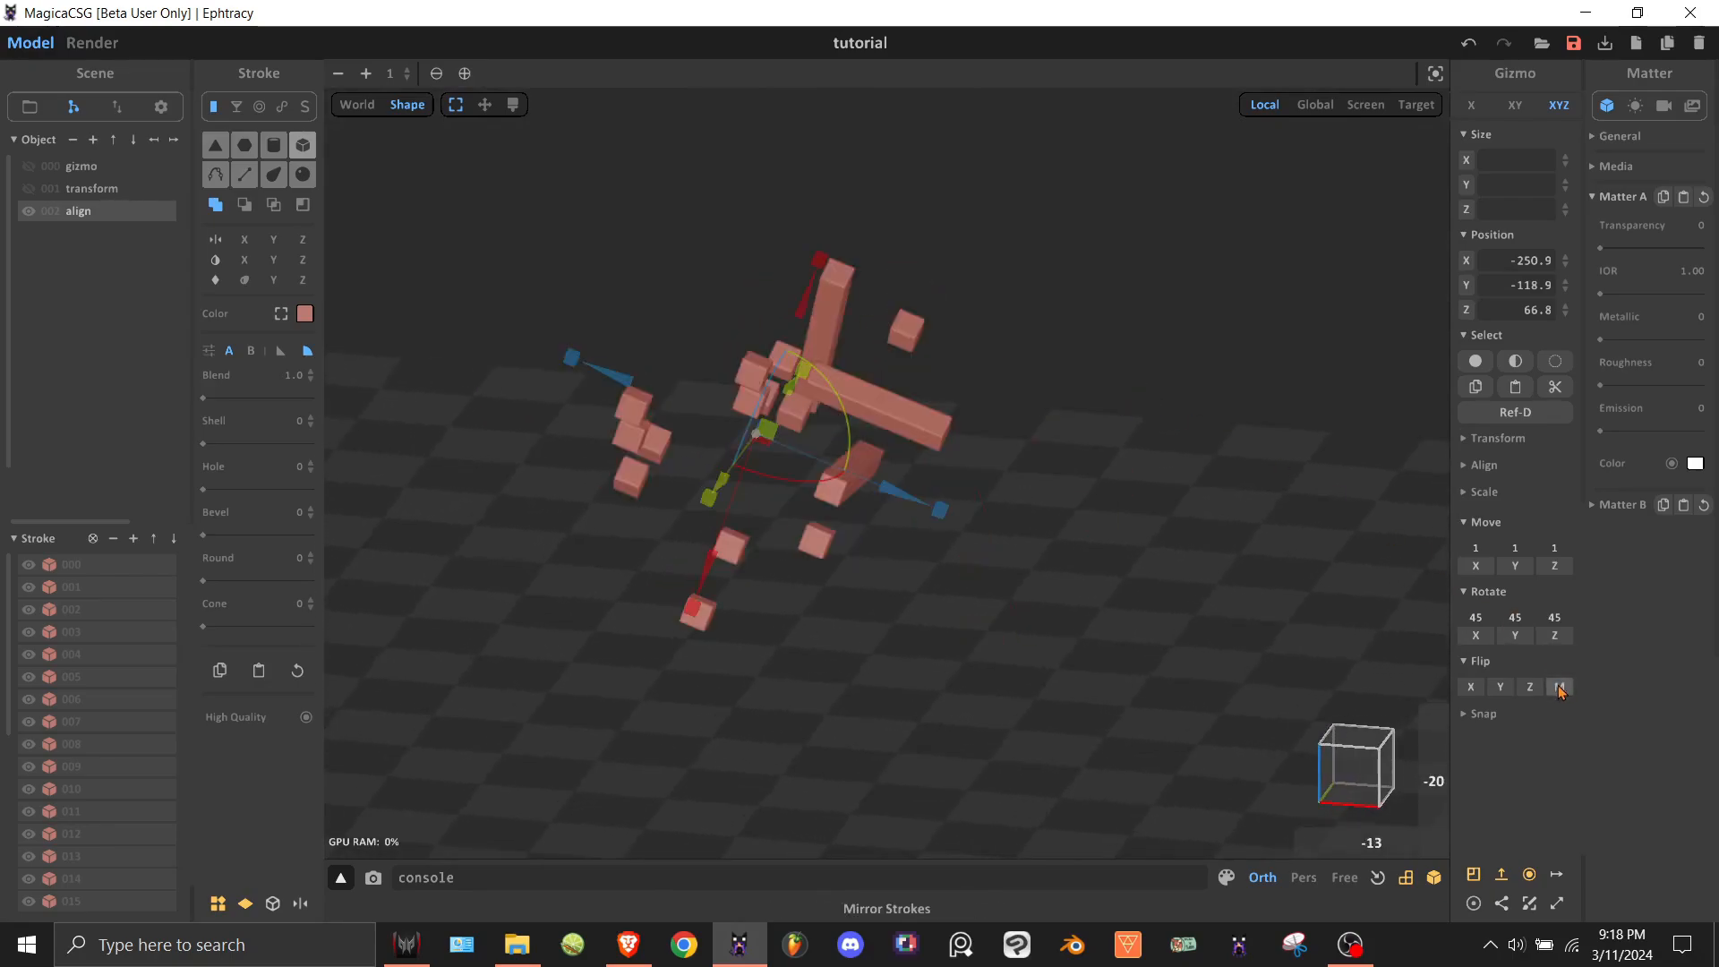
left_click(1559, 688)
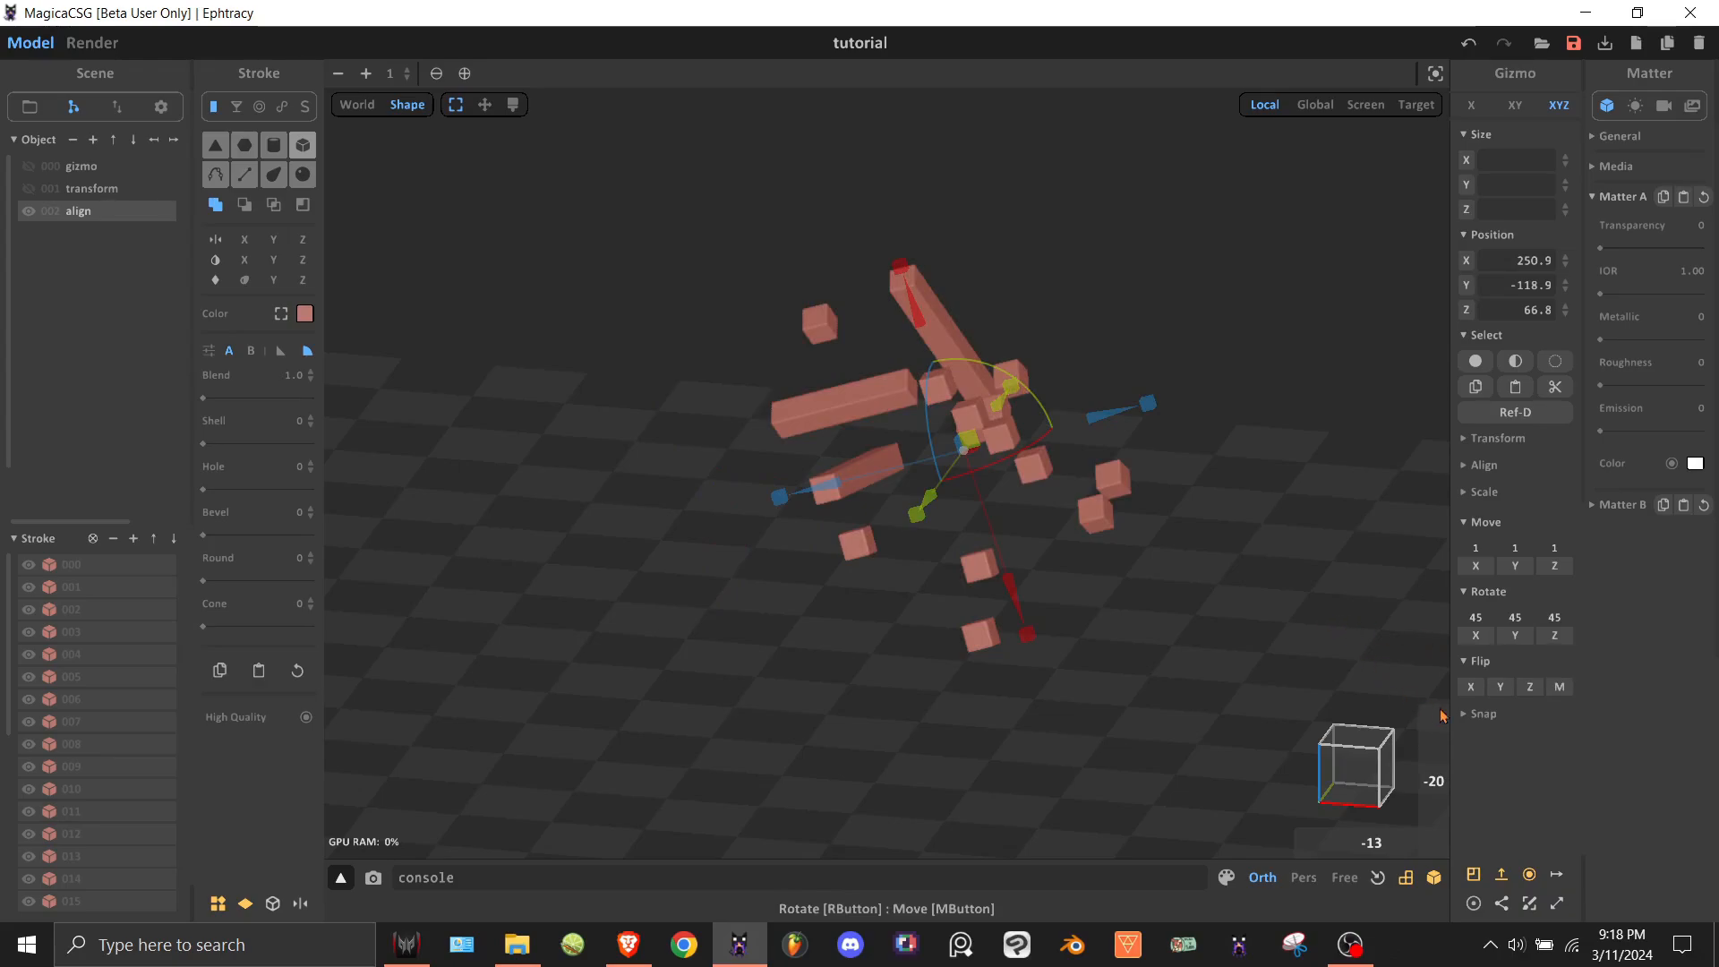
Expand the Snap section and move the align object's cubes along their local Z axis with the gizmo.
left_click(1492, 715)
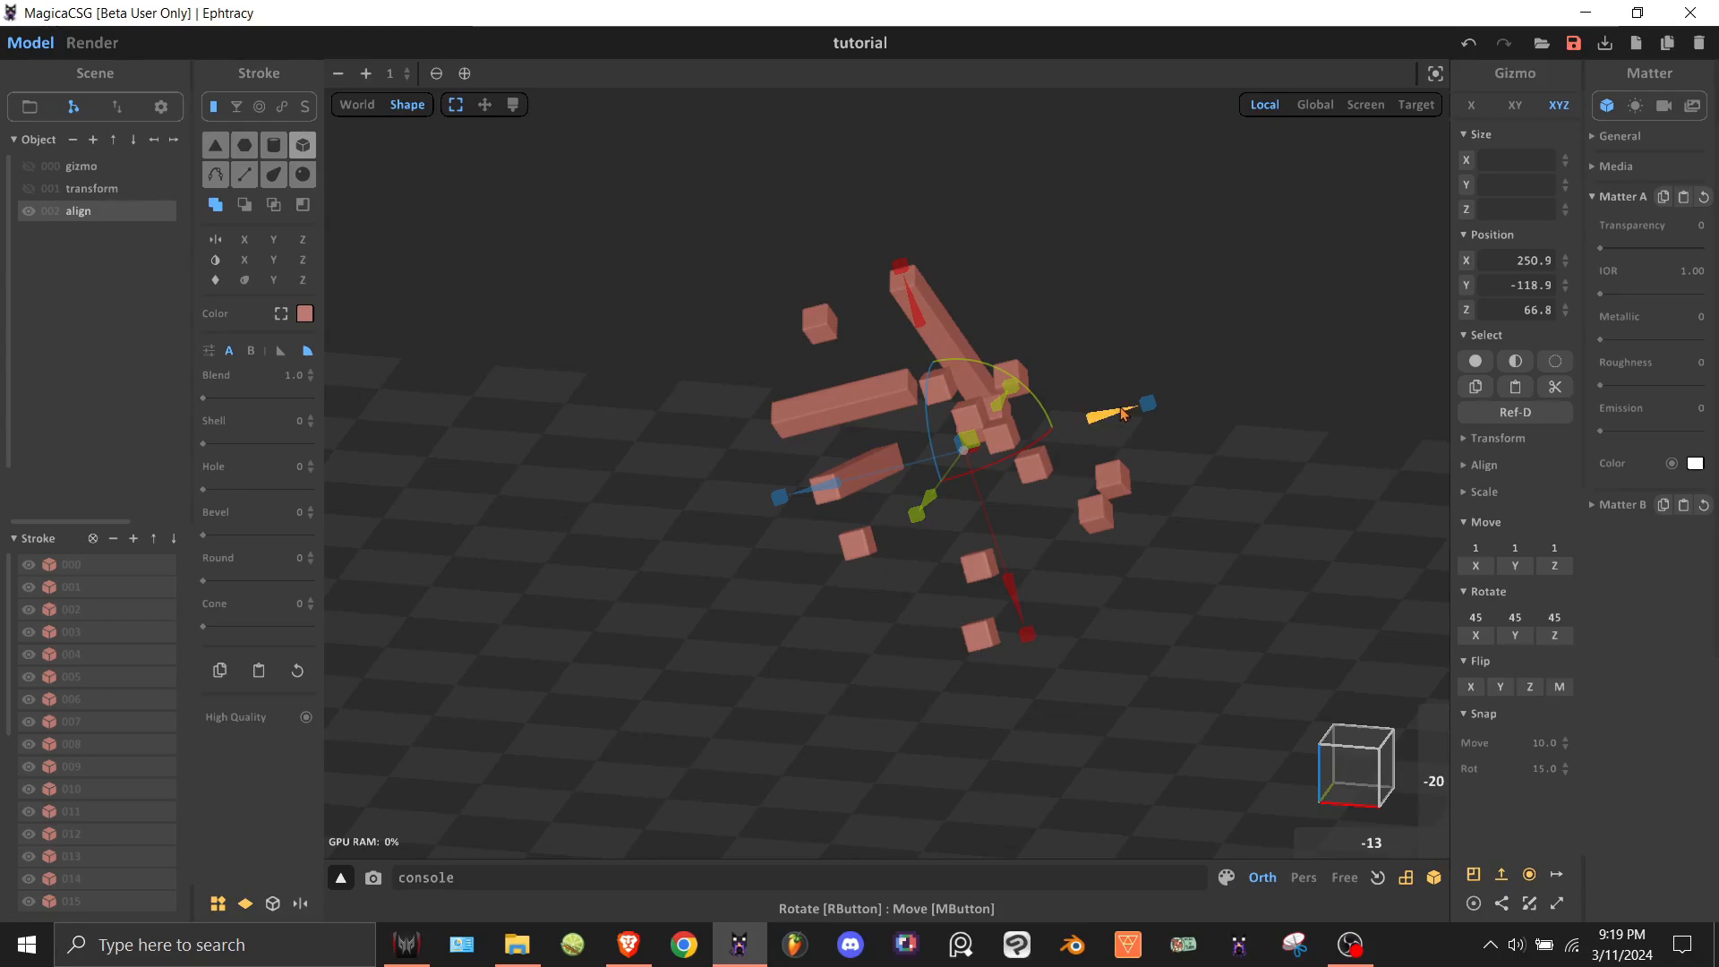
scroll(1077, 430, "up", 3)
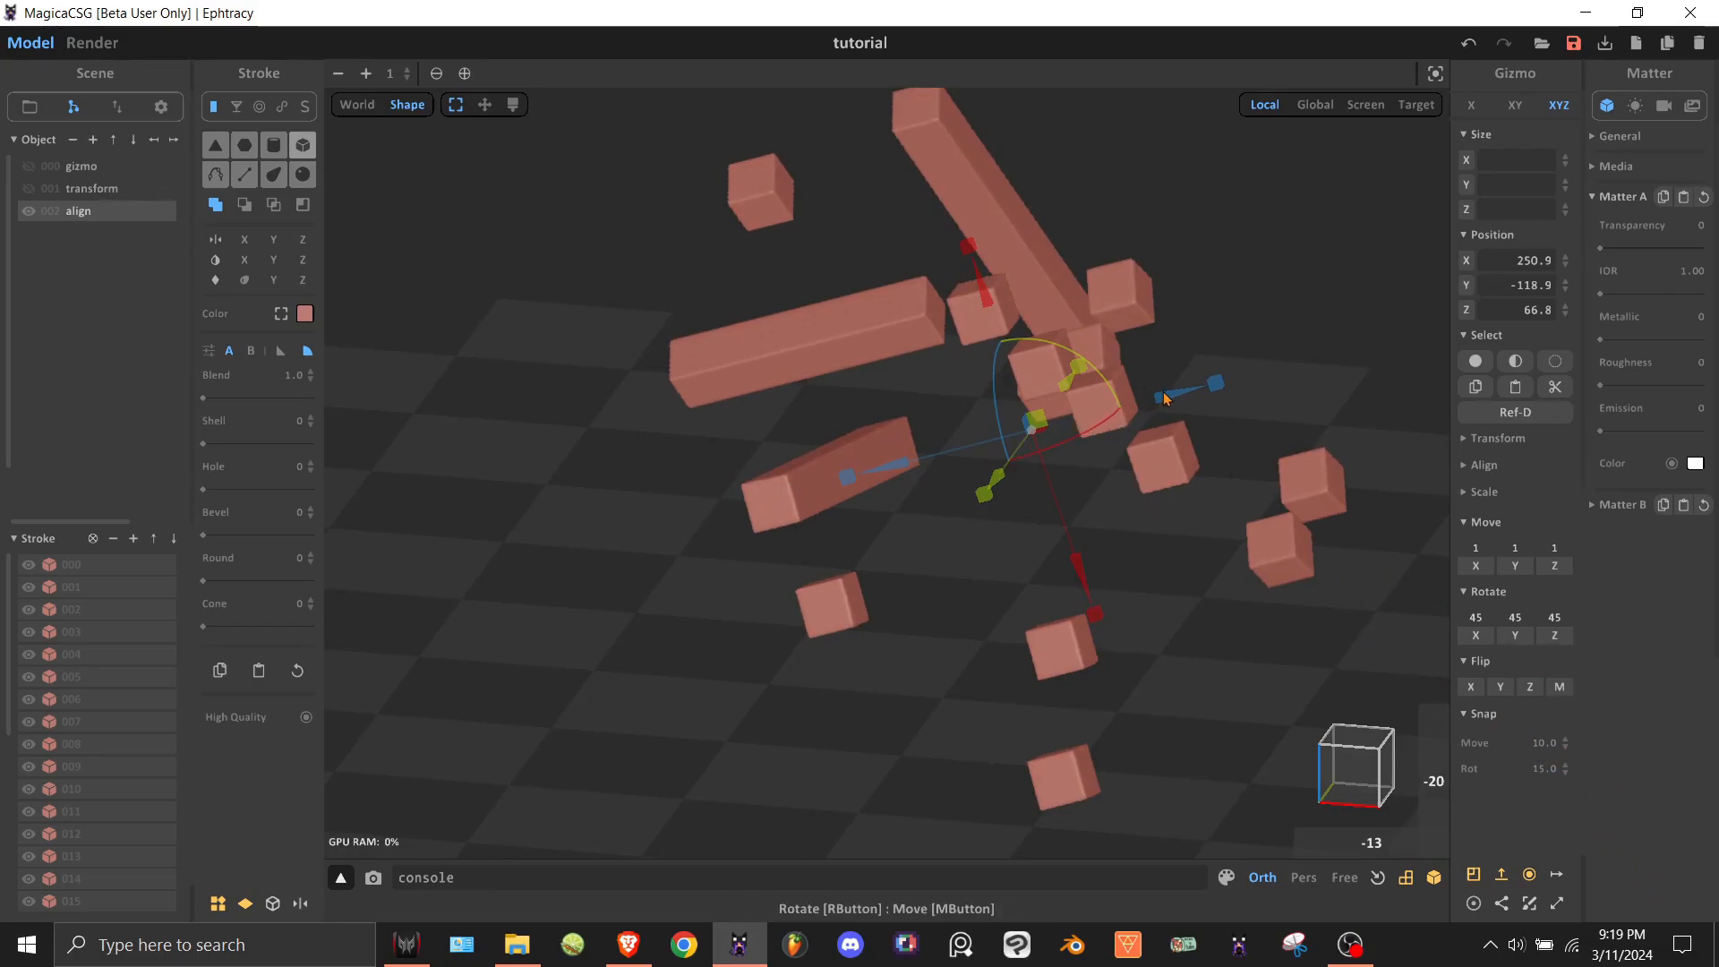
left_click_drag(1166, 398, 1024, 458)
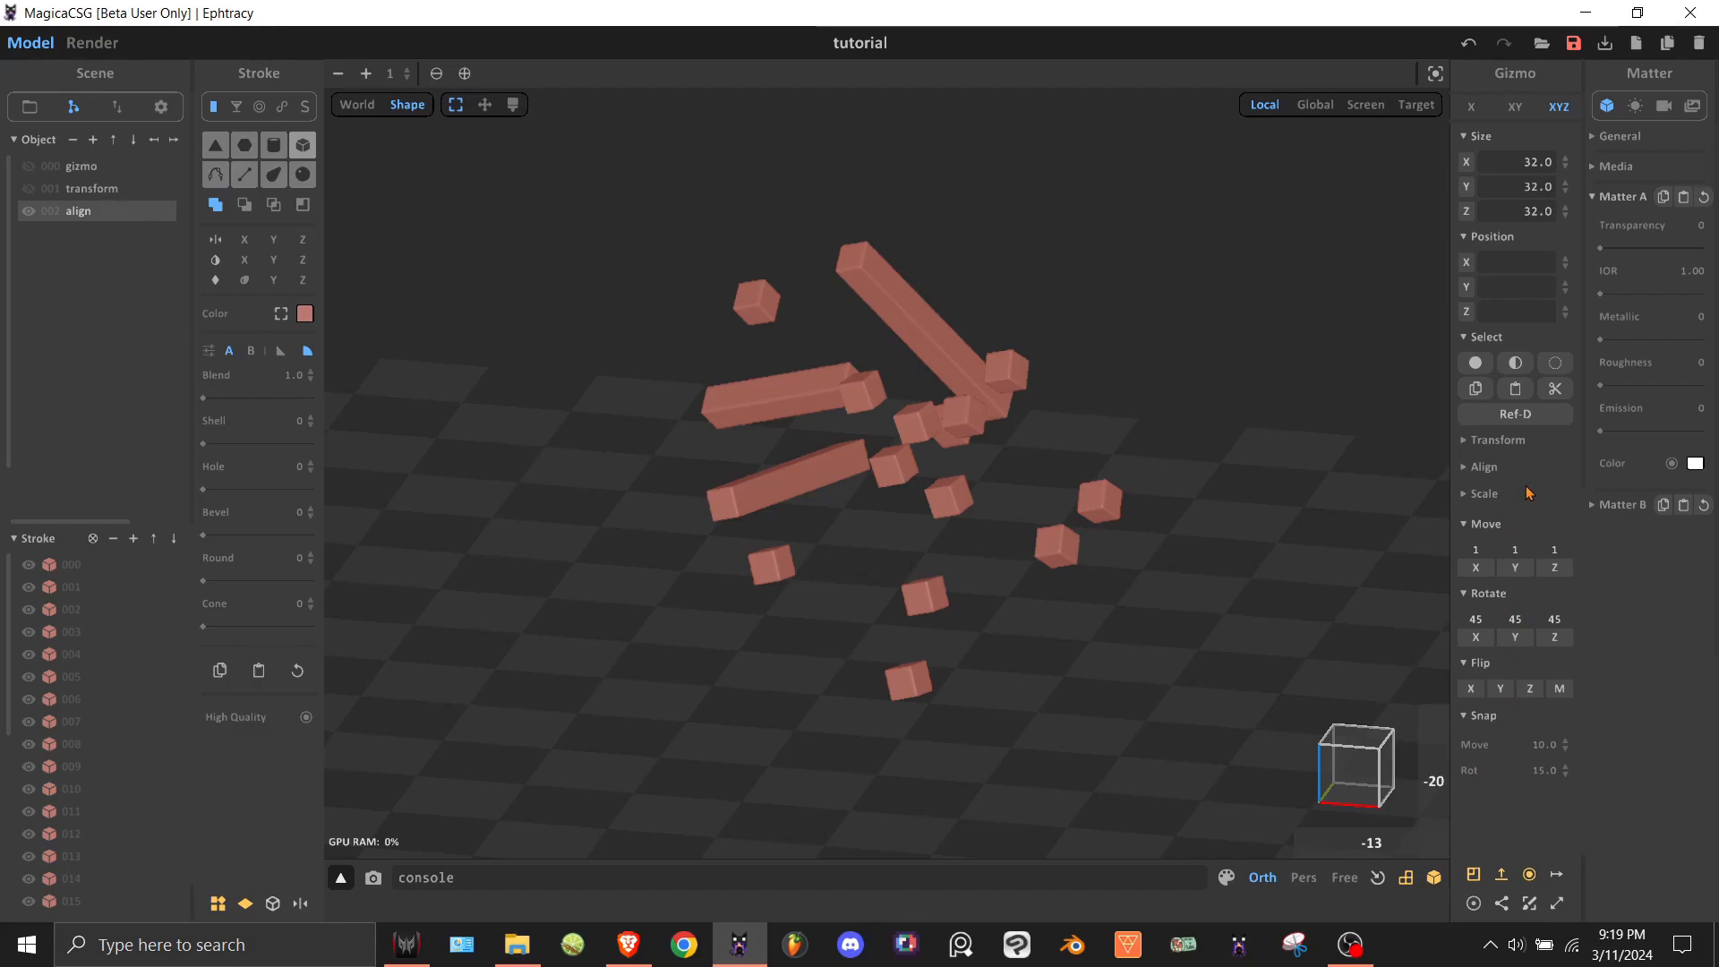
scroll(1529, 493, "down", 3)
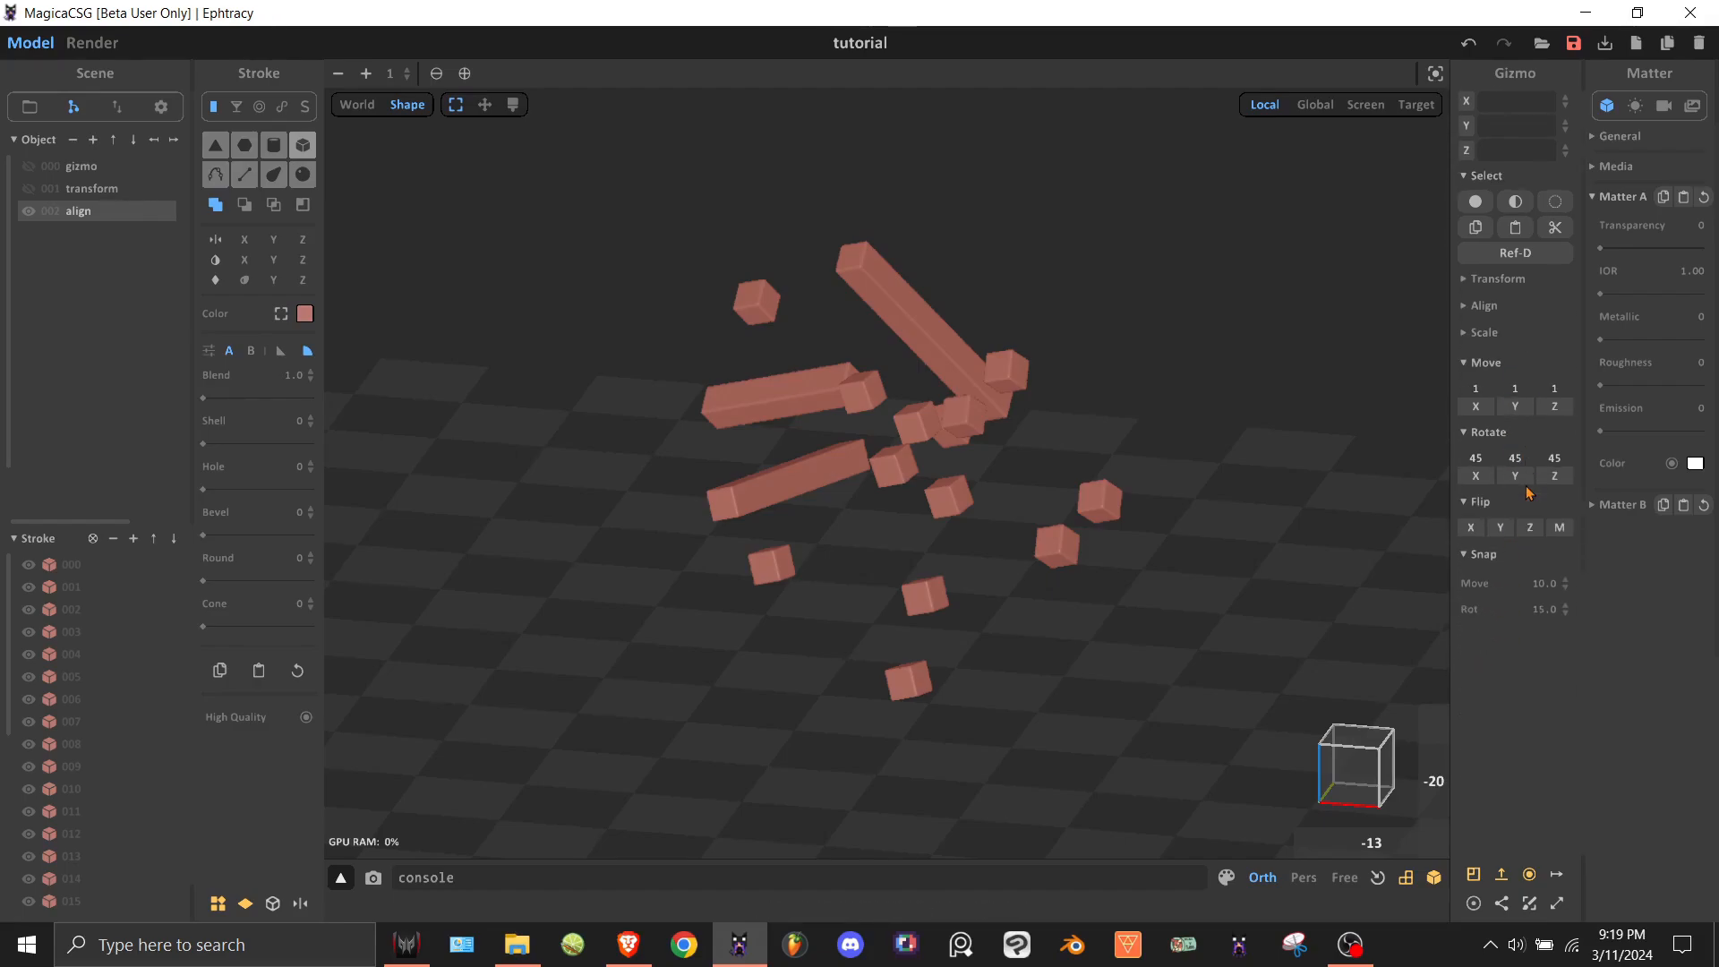
scroll(1529, 493, "up", 3)
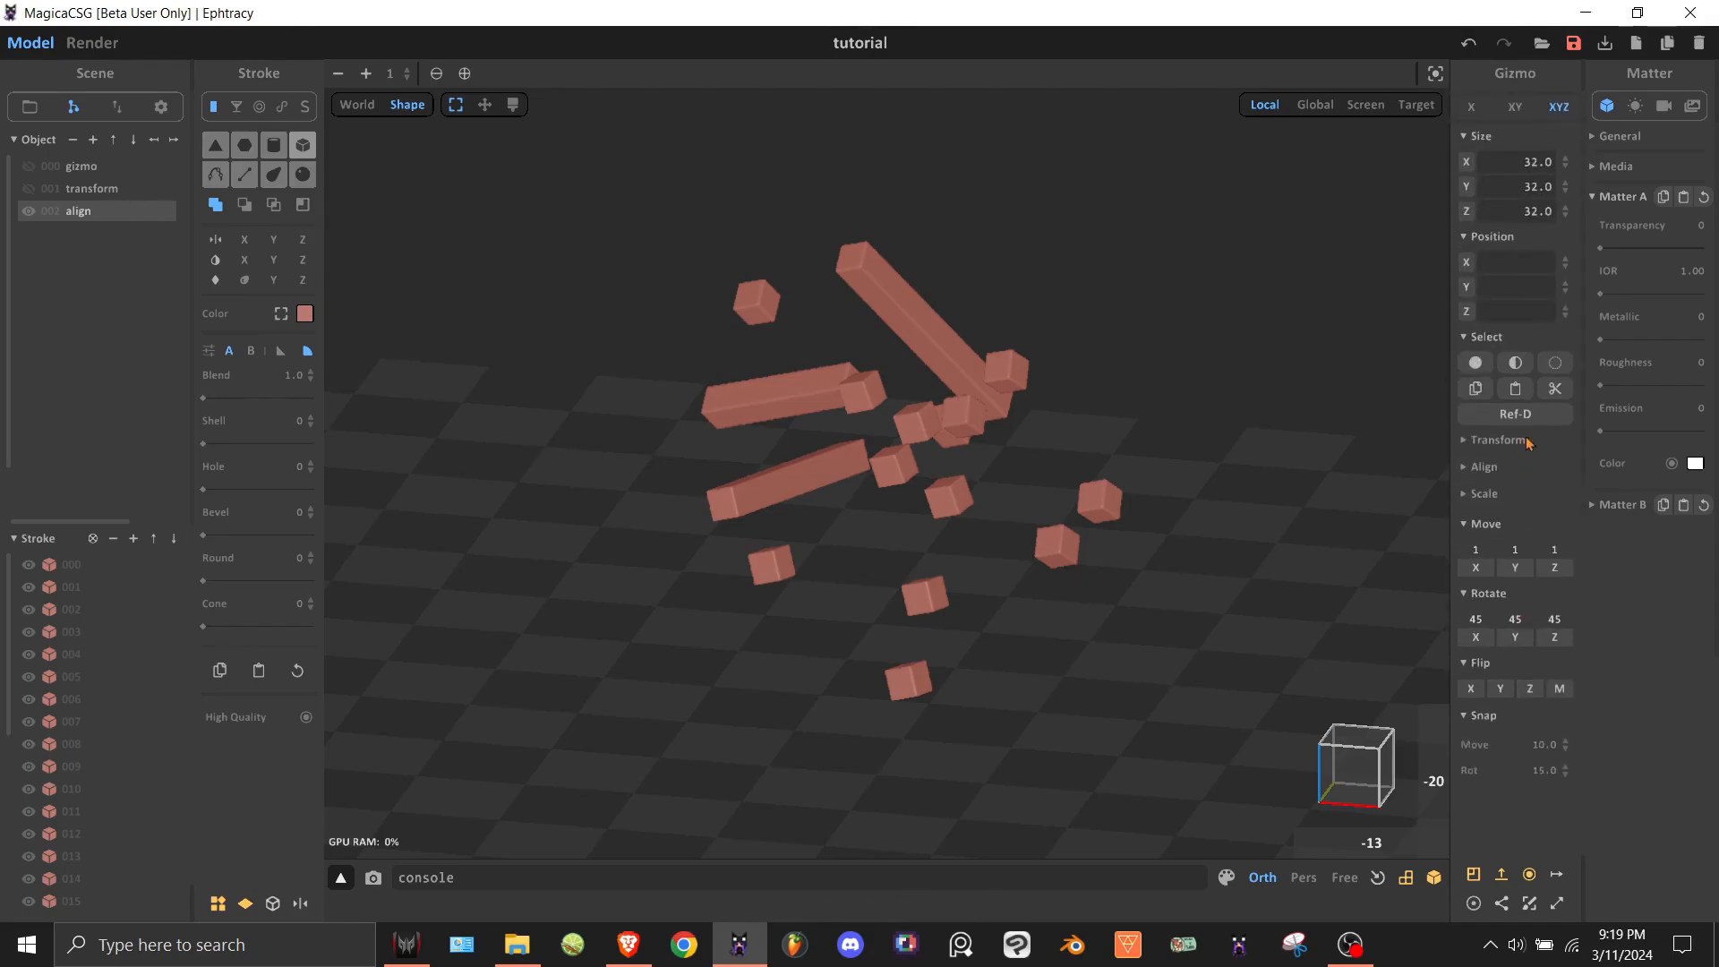
left_click_drag(1583, 305, 1595, 256)
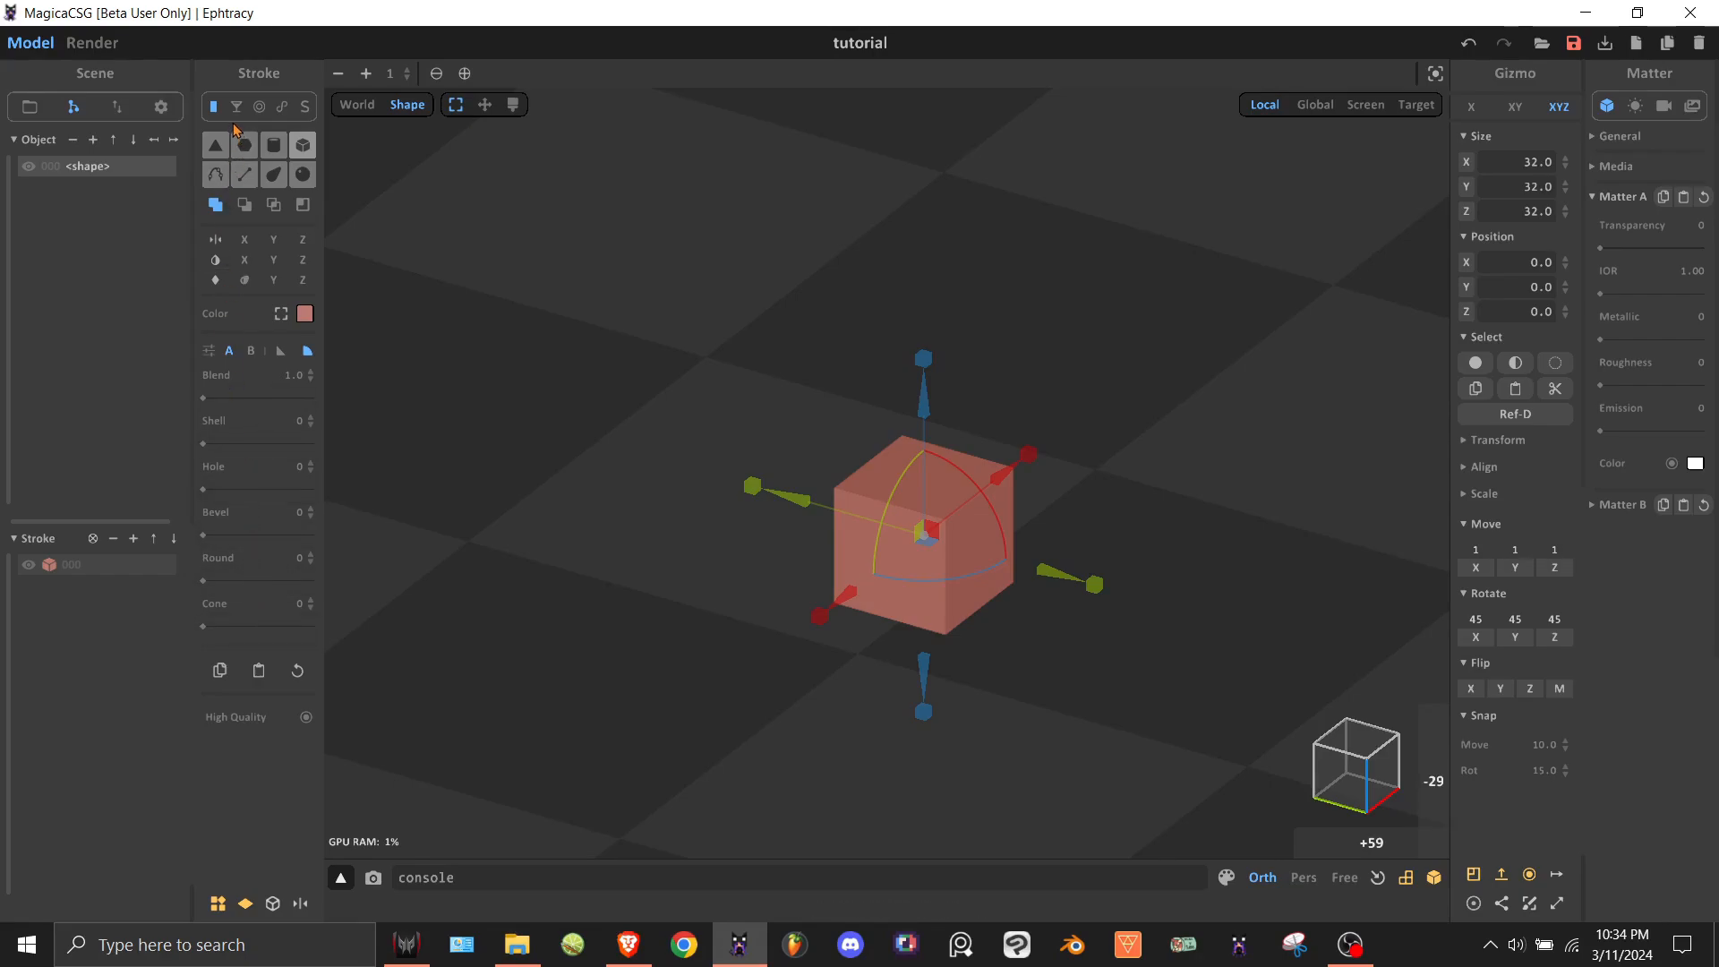
Add a cylinder at about X -47, Y 76, Z 7 and a sphere at about X 38, Y -68, Z 2, beside the cube.
left_click_drag(274, 145, 743, 525)
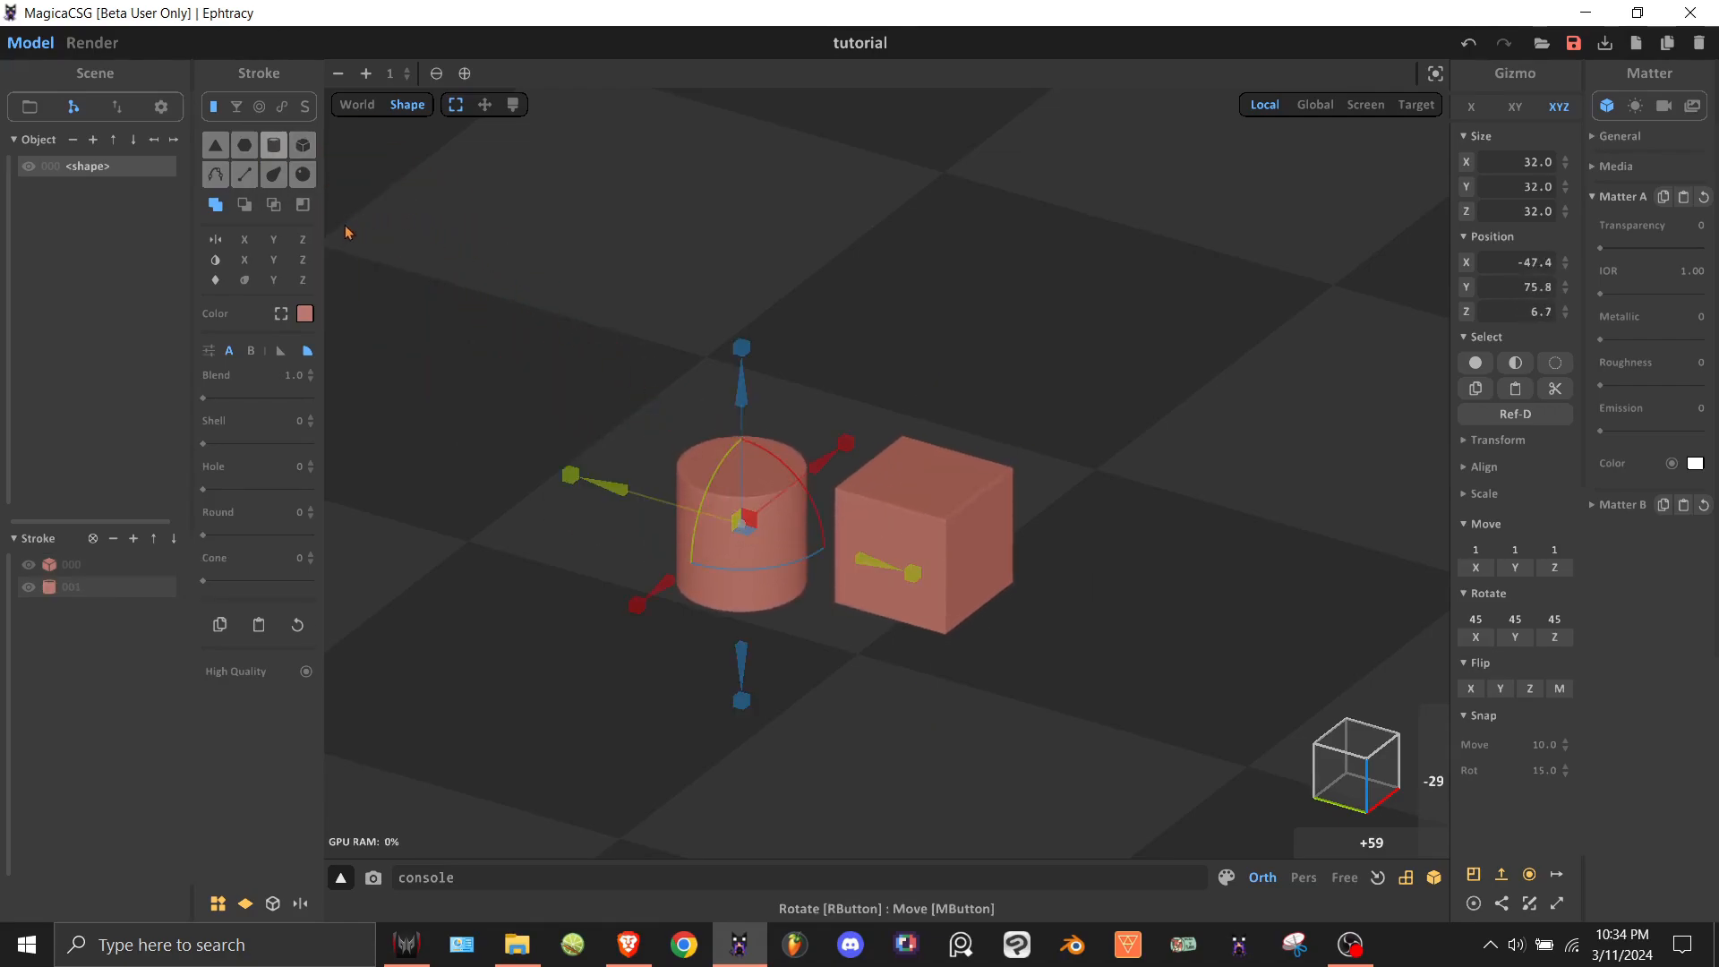
mouse_move(303, 174)
left_mouse_down()
mouse_move(469, 229)
mouse_move(1161, 598)
mouse_move(1084, 537)
left_mouse_up()
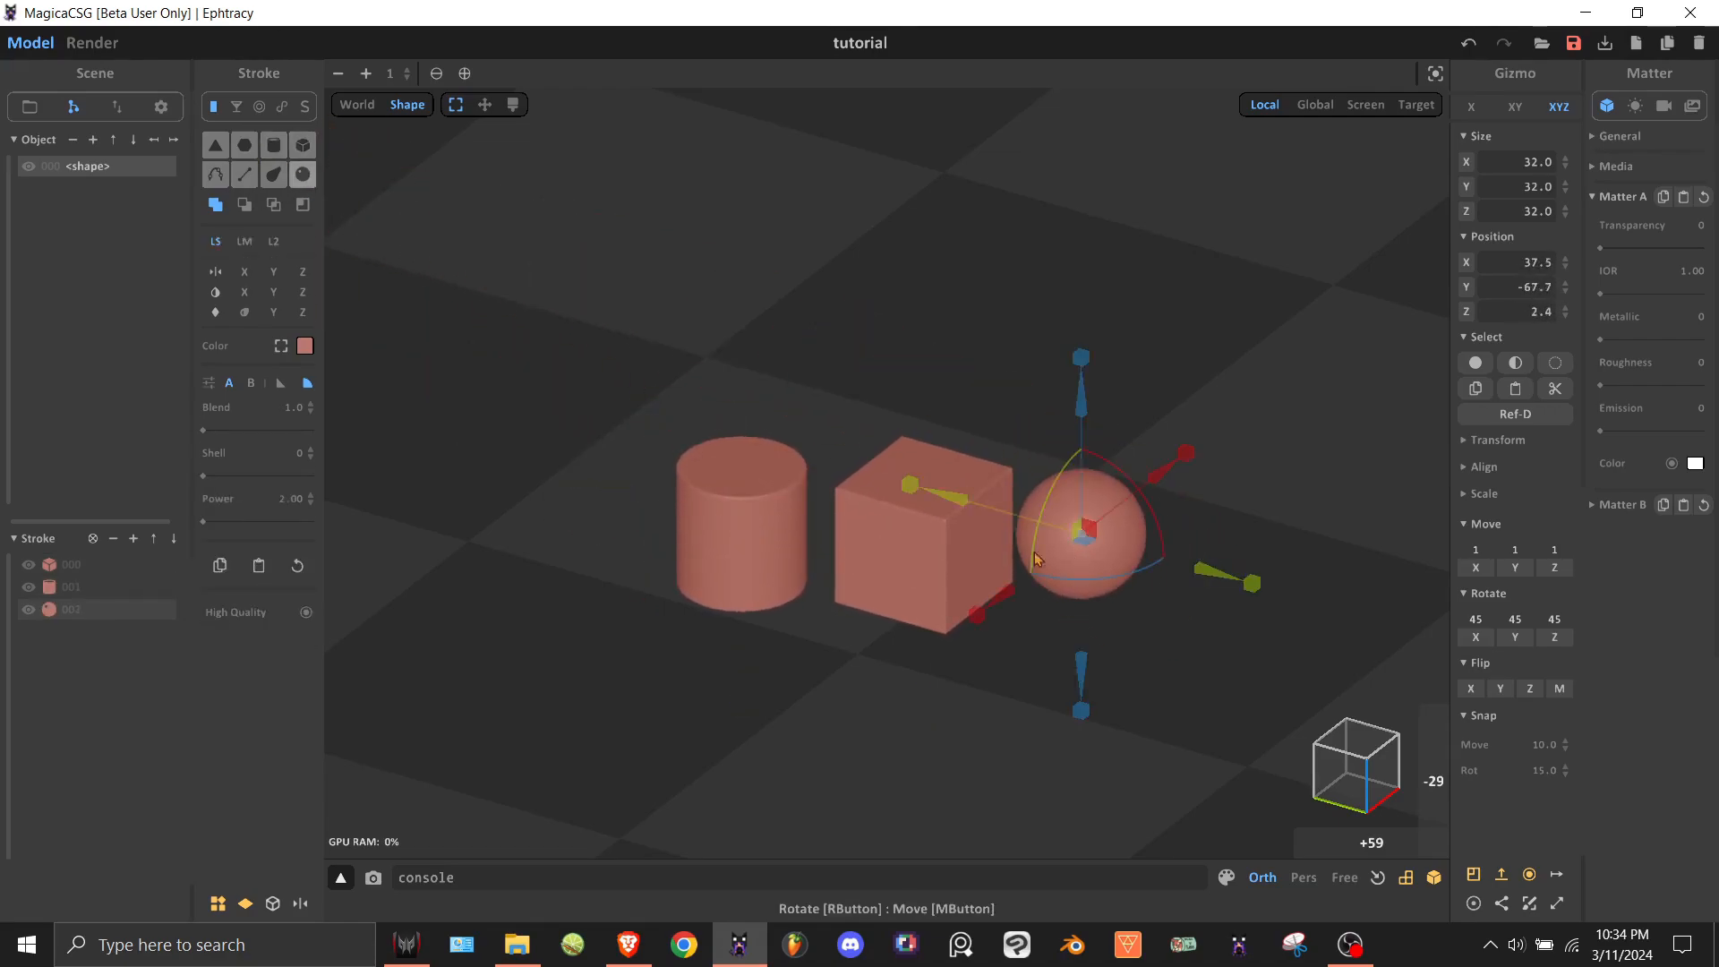
Try the sphere, joint, line and regular polygon types on the middle cube and undo back to the cube.
left_click(916, 536)
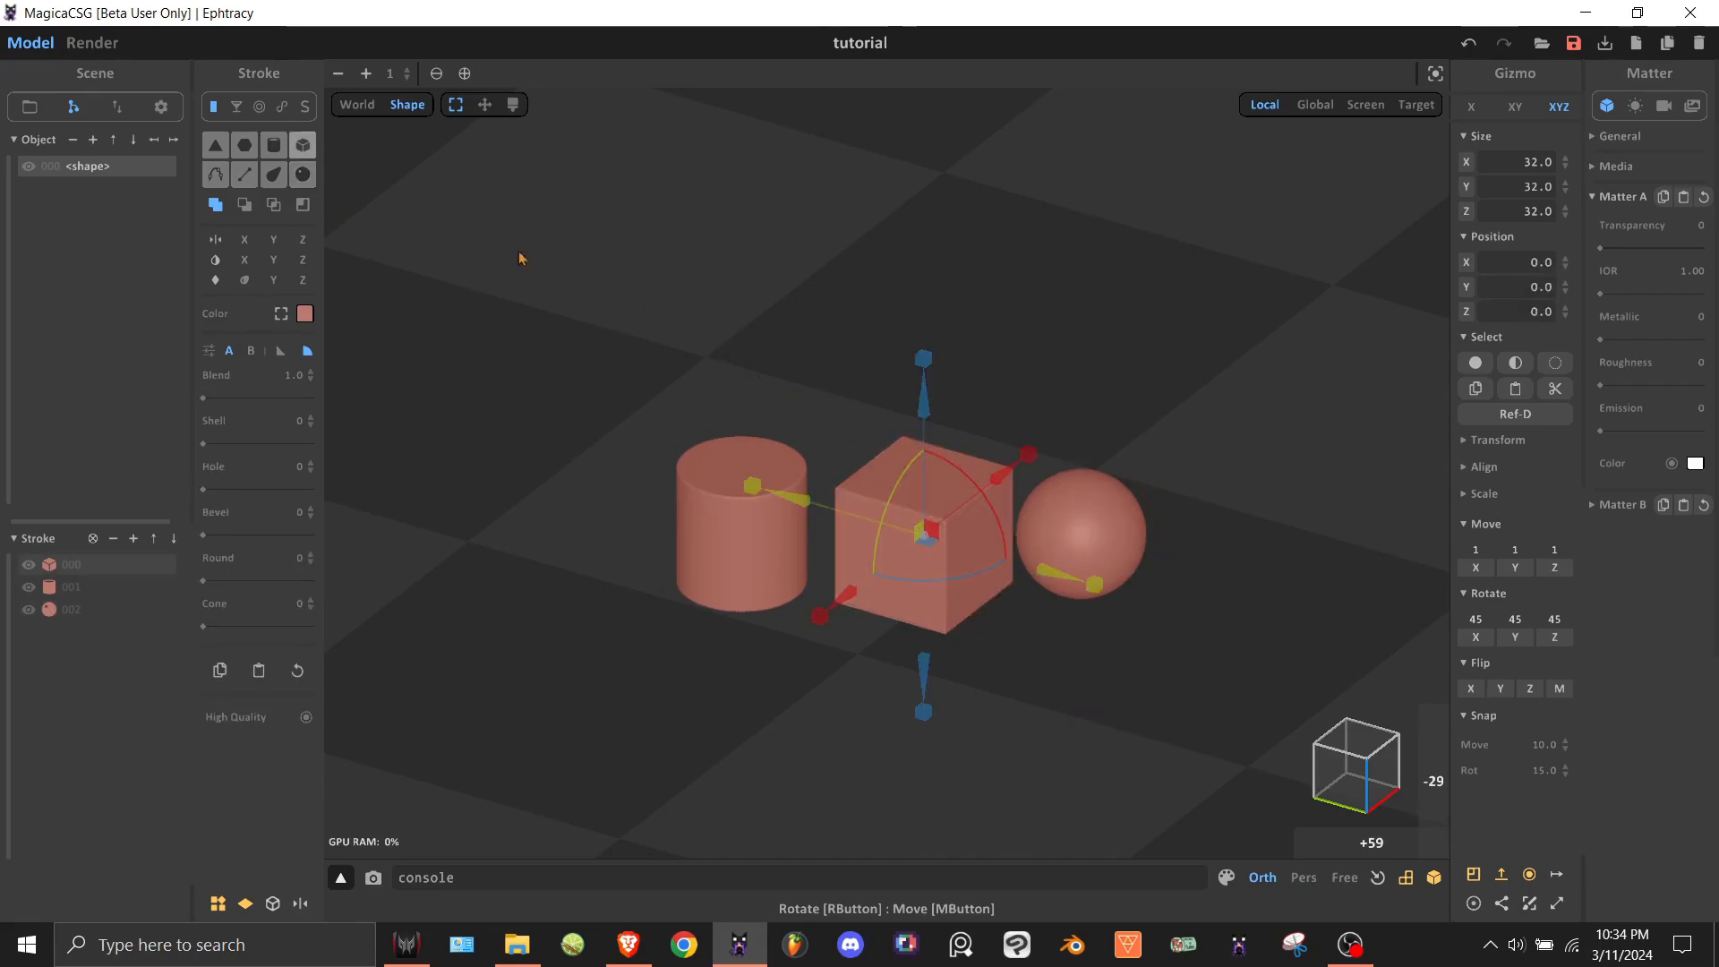
left_click(298, 181)
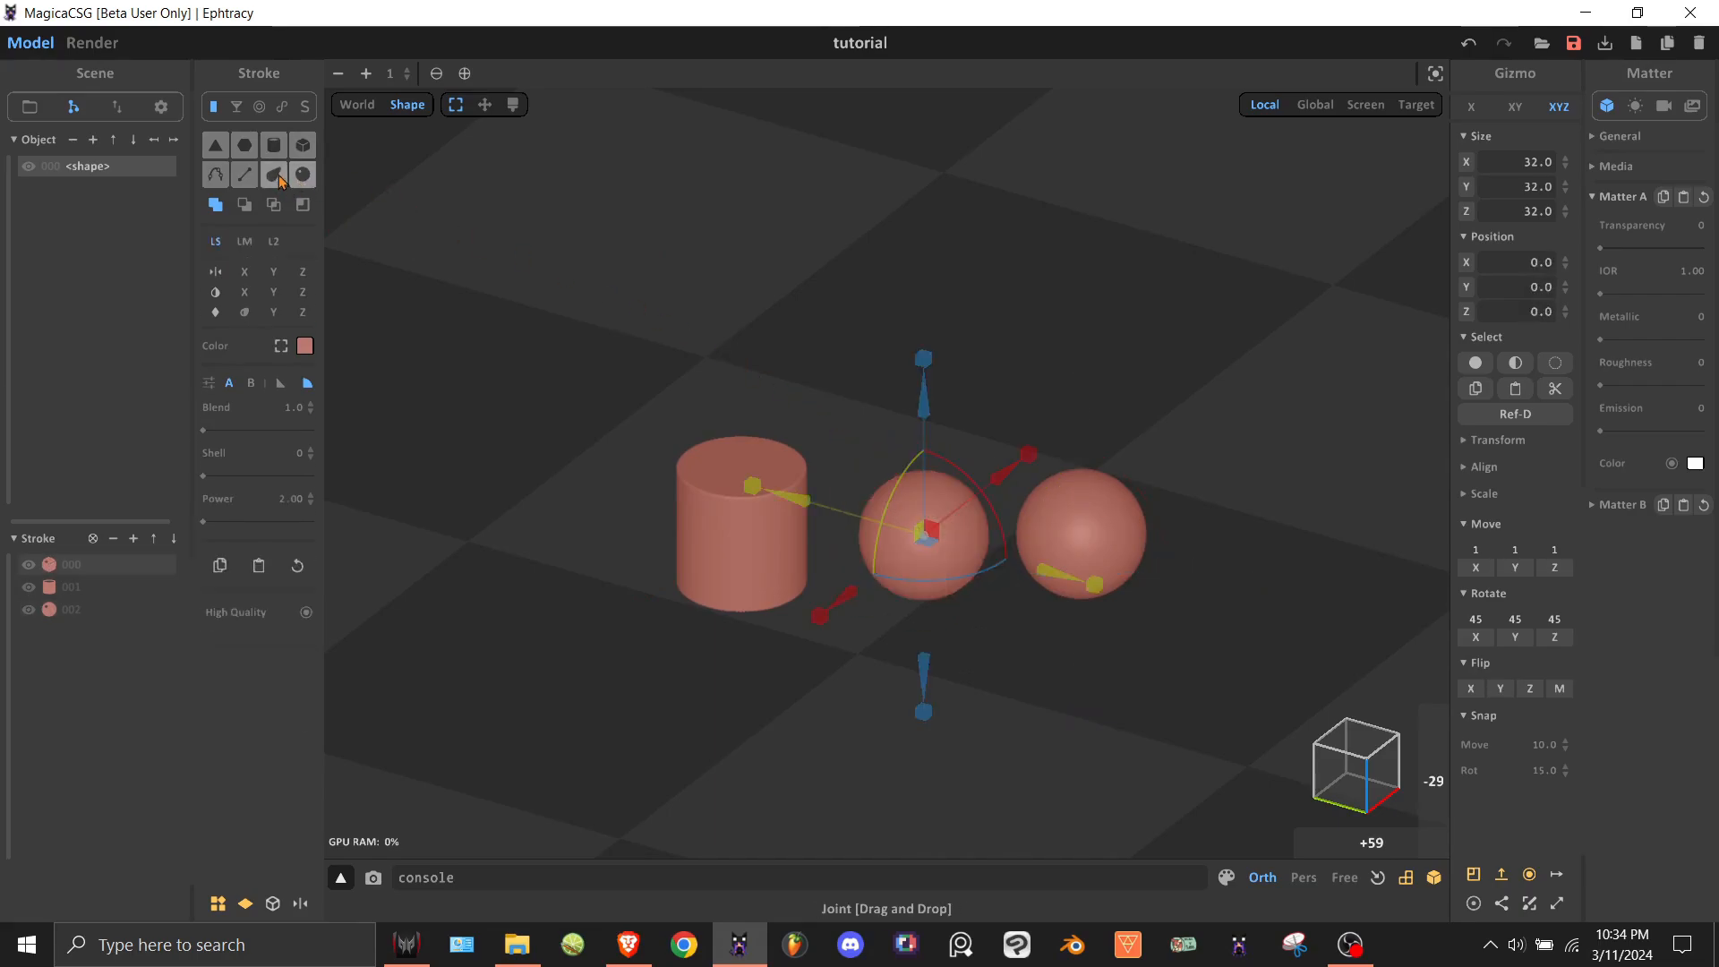
left_click(280, 181)
left_click(256, 182)
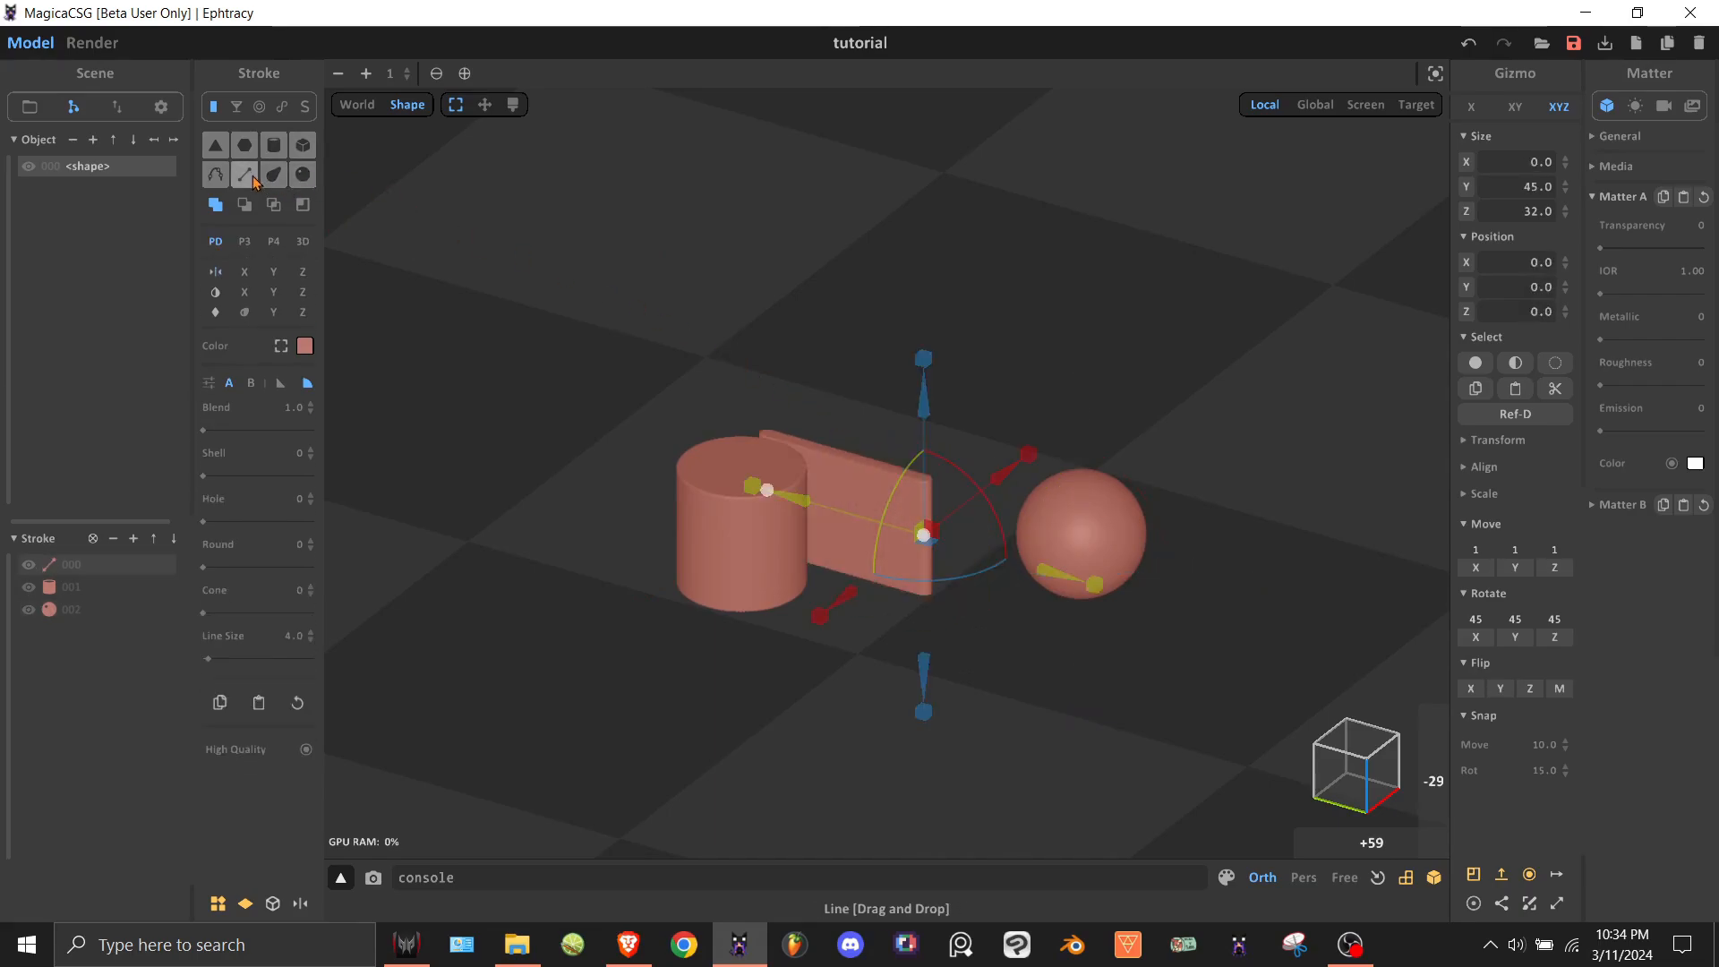
left_click(251, 159)
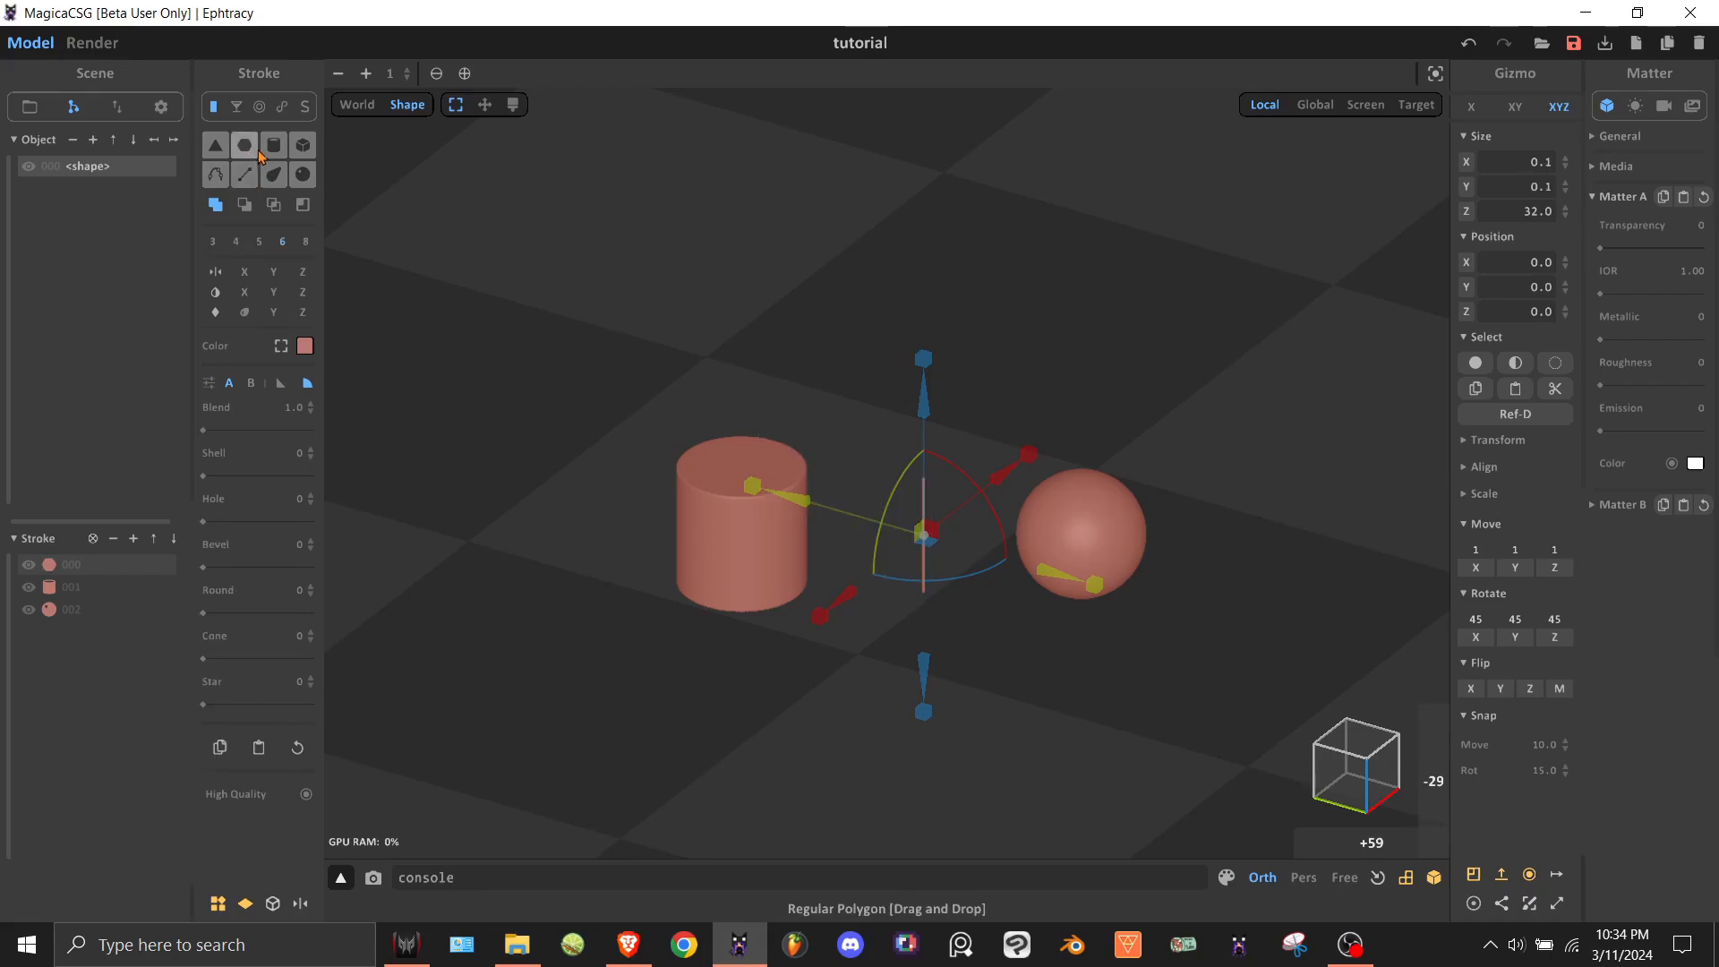
mouse_move(1004, 660)
right_mouse_down()
mouse_move(991, 642)
mouse_move(1019, 637)
right_mouse_up()
middle_click_drag(1019, 638, 906, 575)
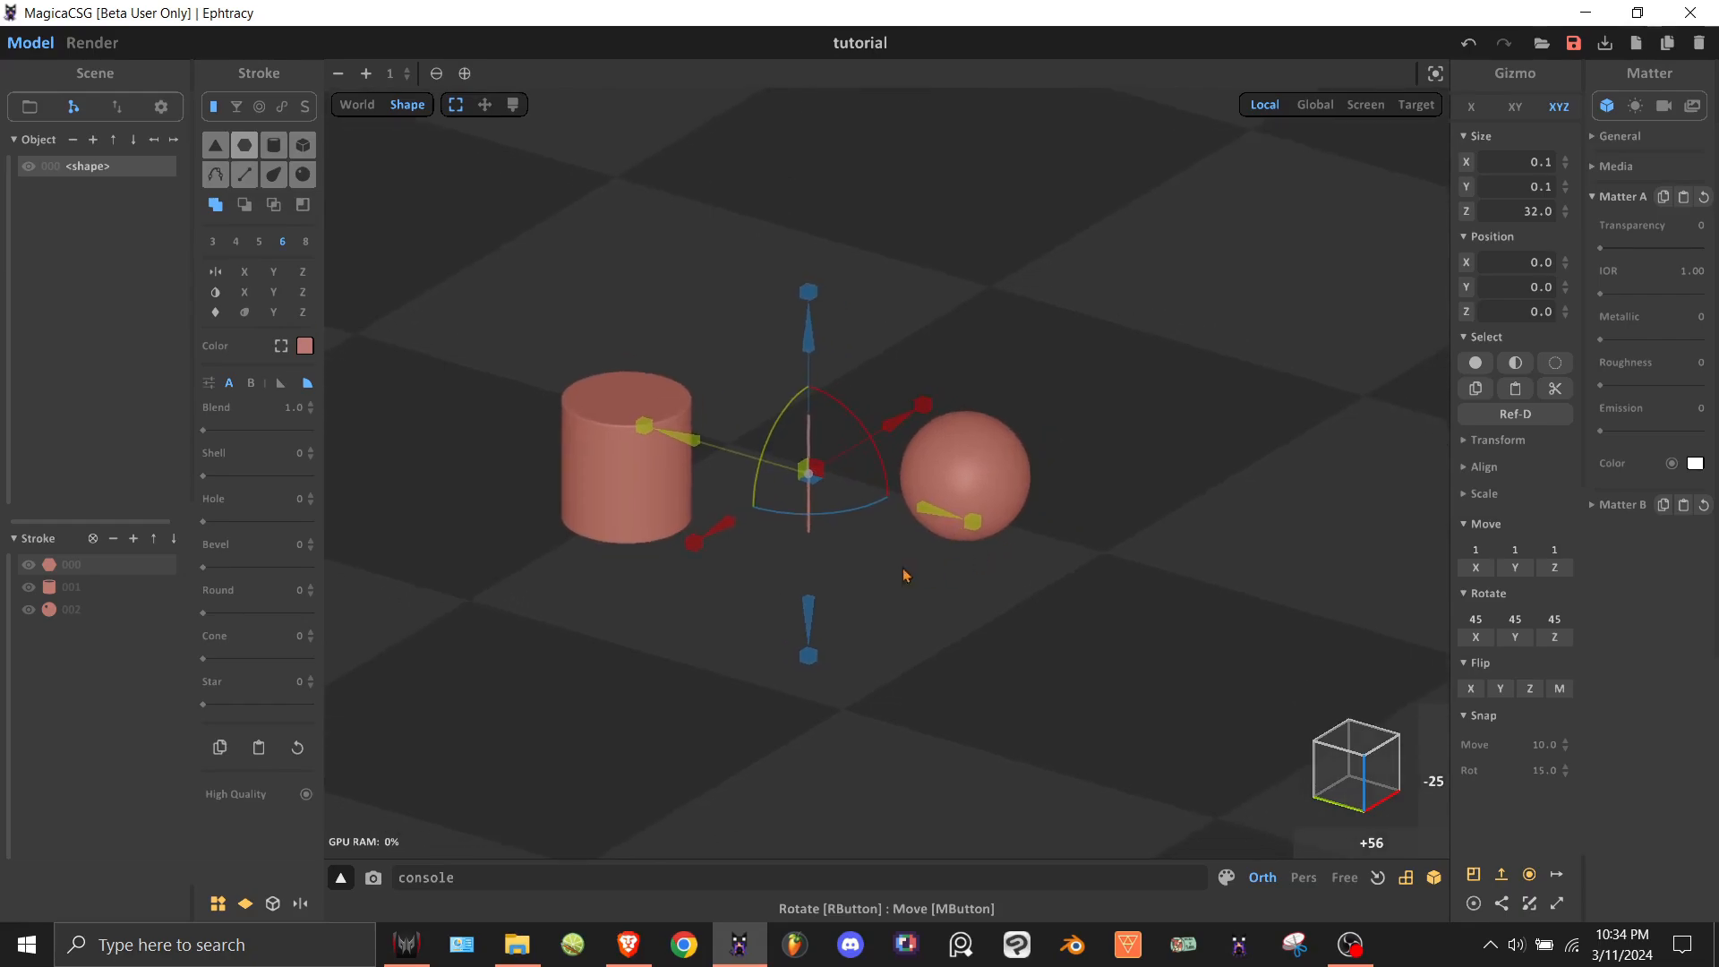
right_click_drag(904, 574, 756, 549)
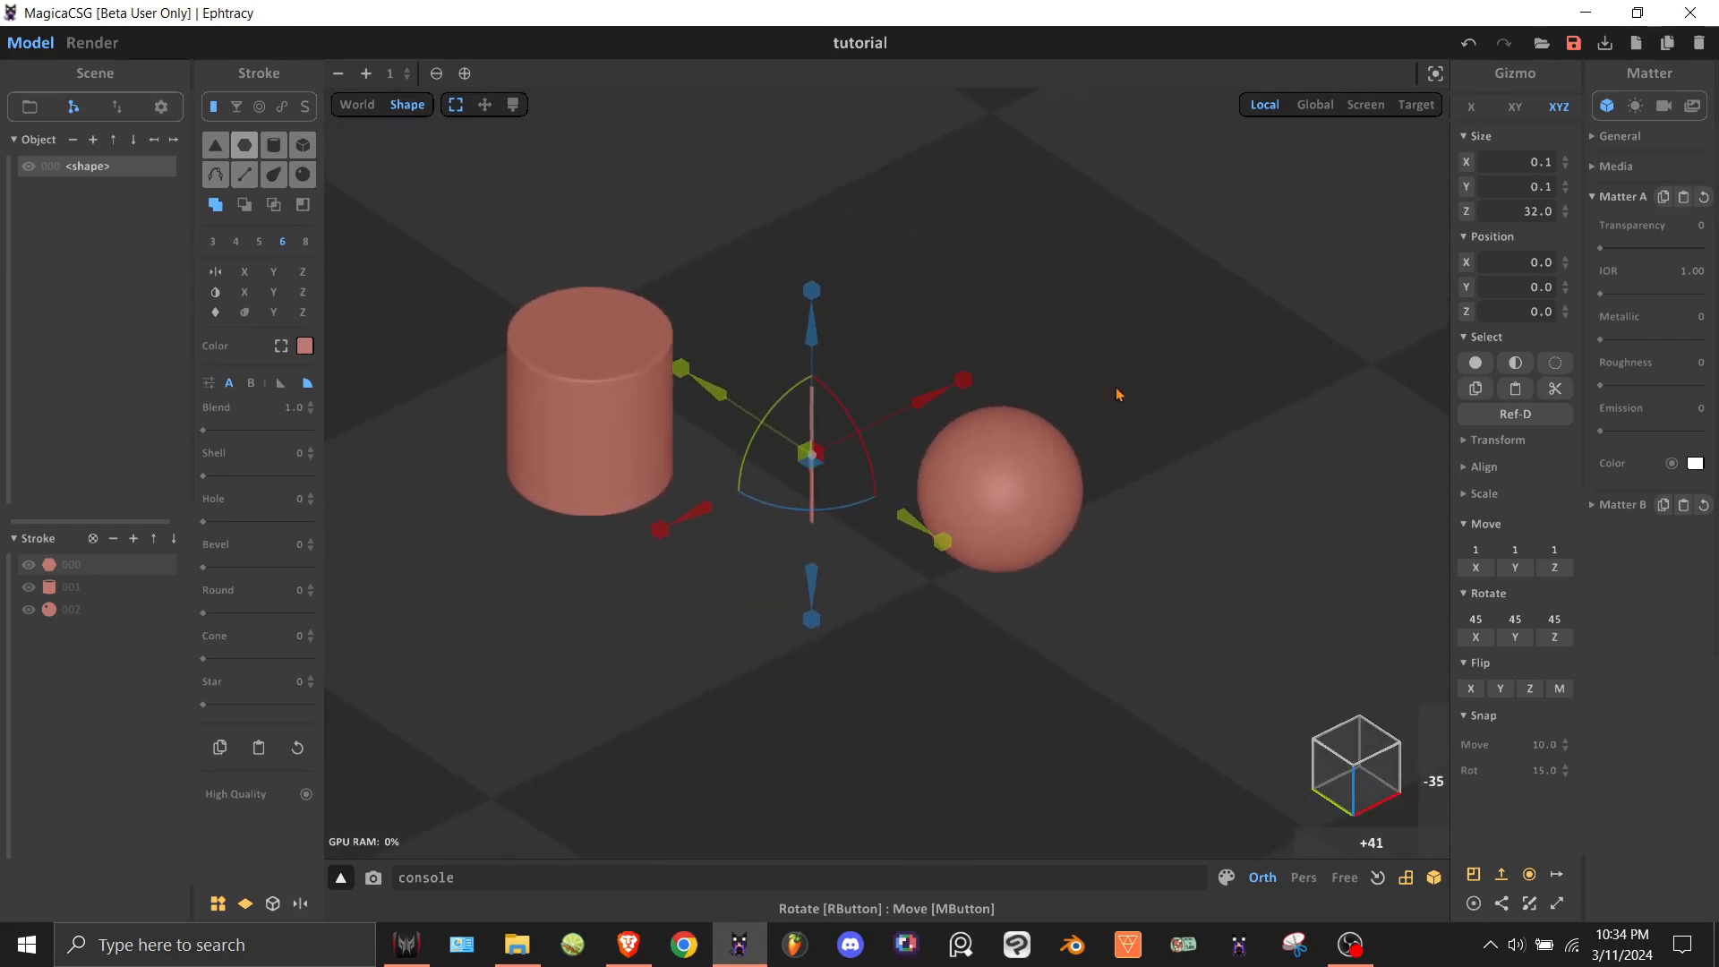
left_click(1468, 42)
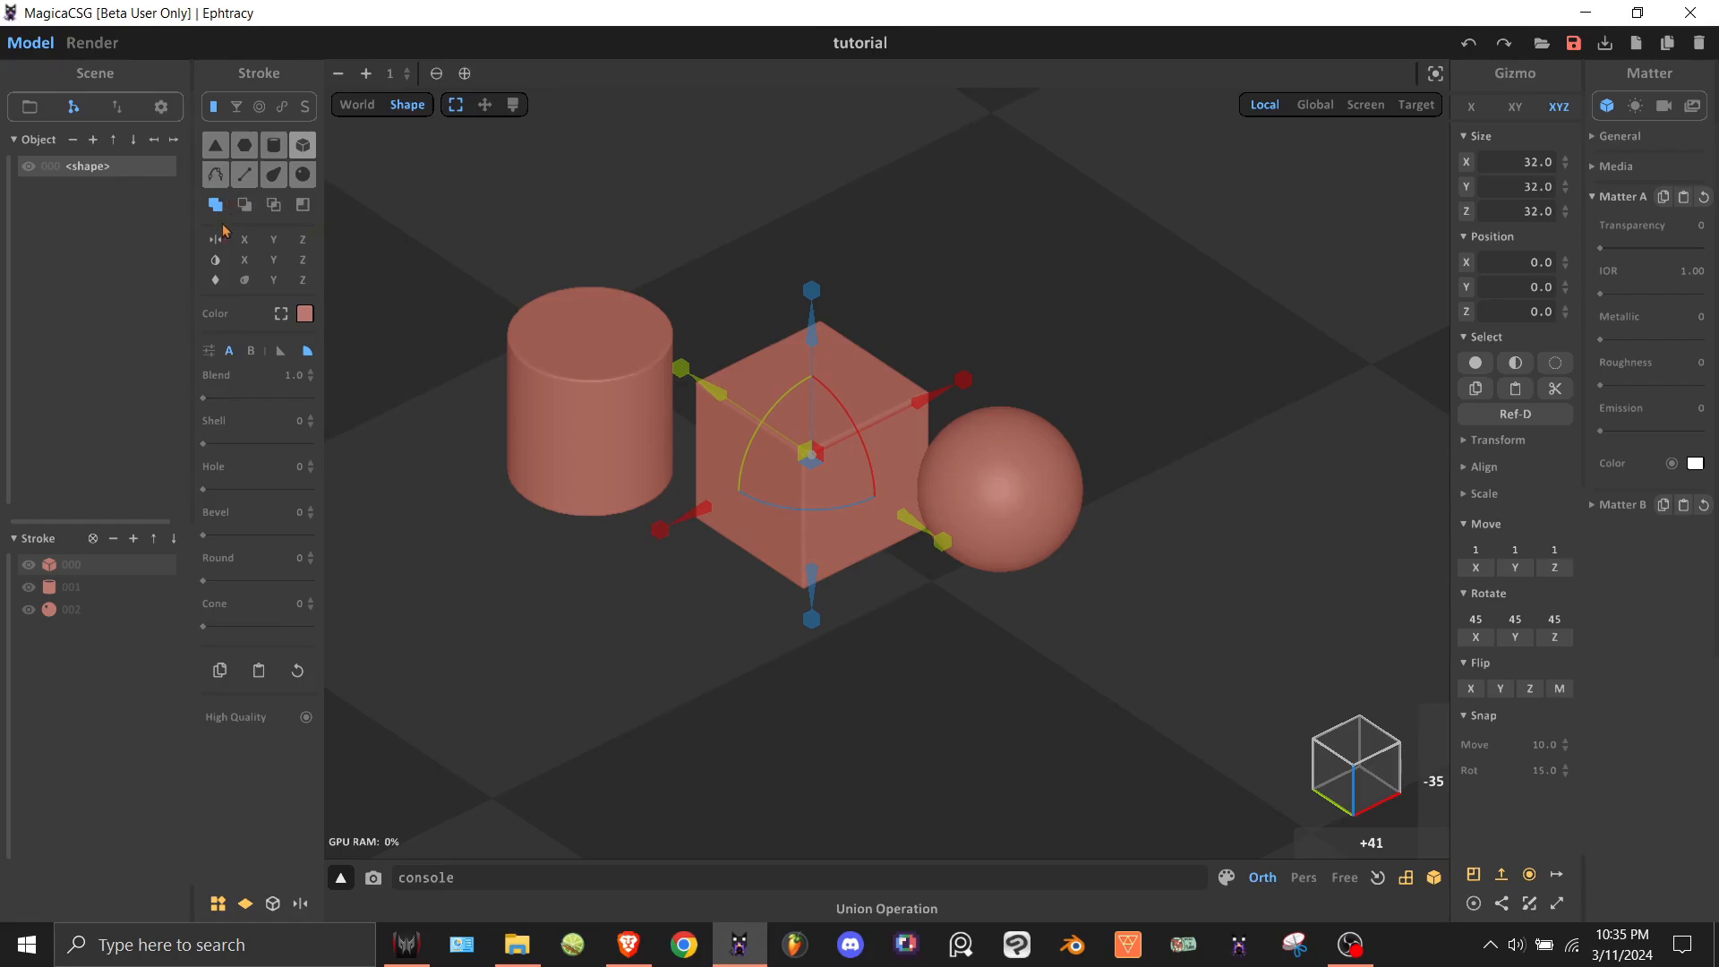
Select the sphere and move it into the cube's side, to about X 28, Y -33, Z 2.
left_click(123, 610)
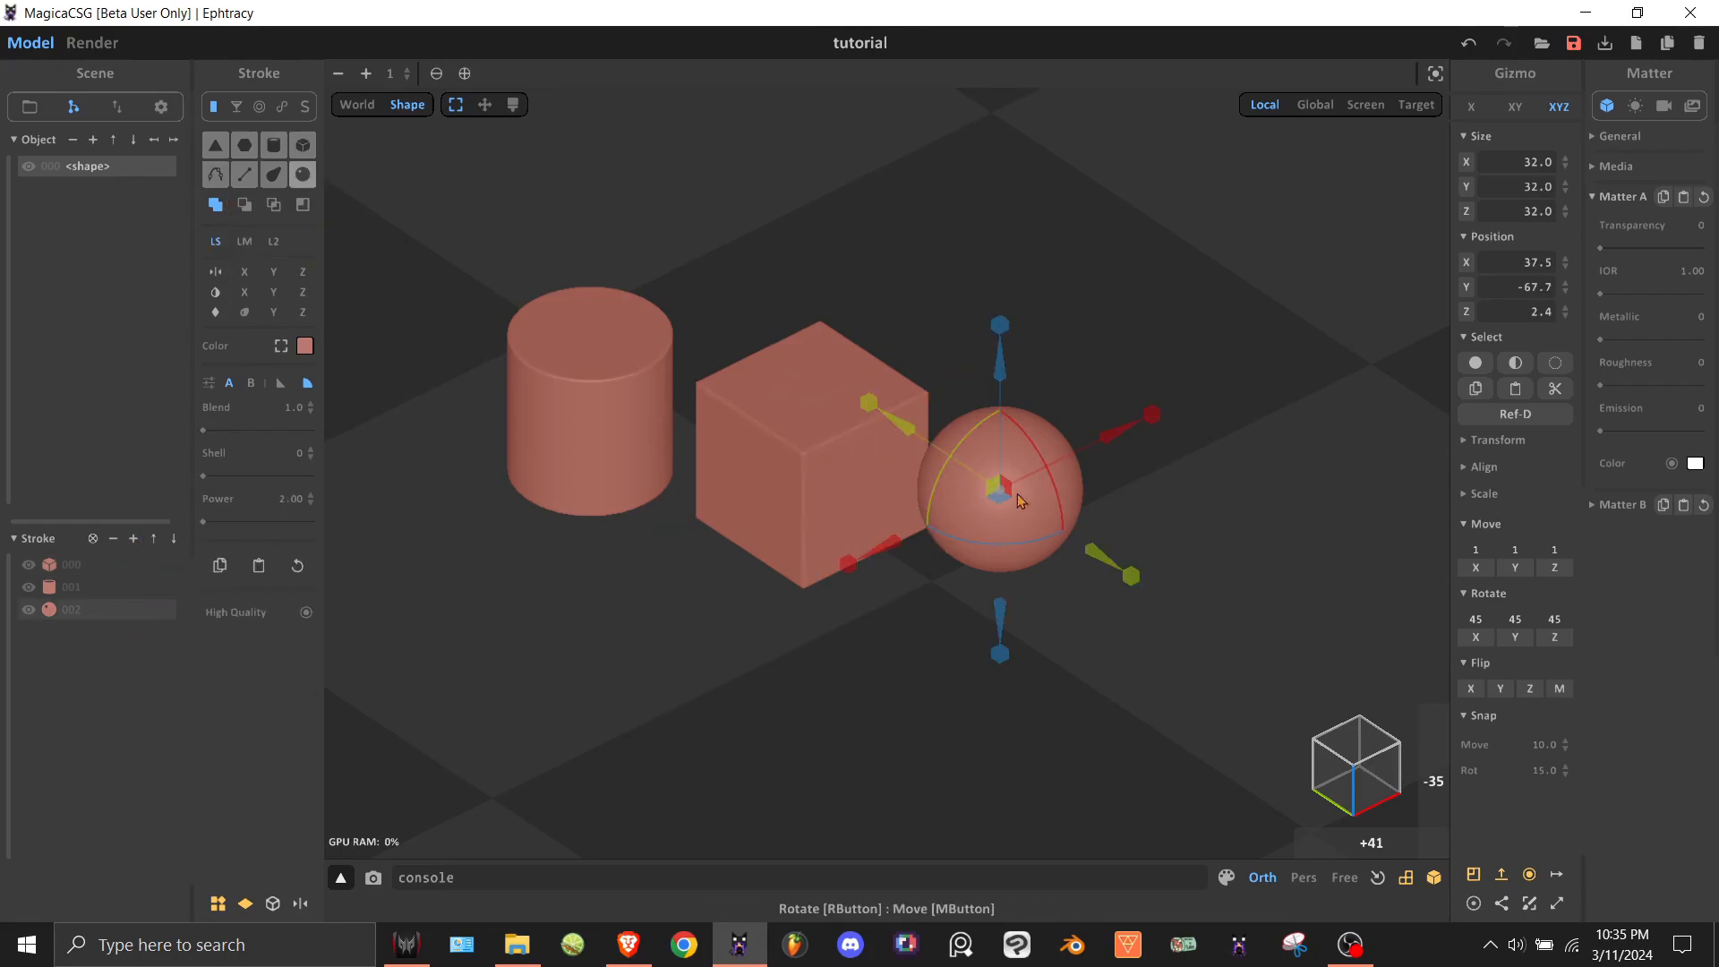
right_click_drag(1122, 520, 1145, 616)
left_click_drag(1008, 510, 924, 474)
right_click_drag(924, 473, 803, 377)
scroll(917, 412, "up", 5)
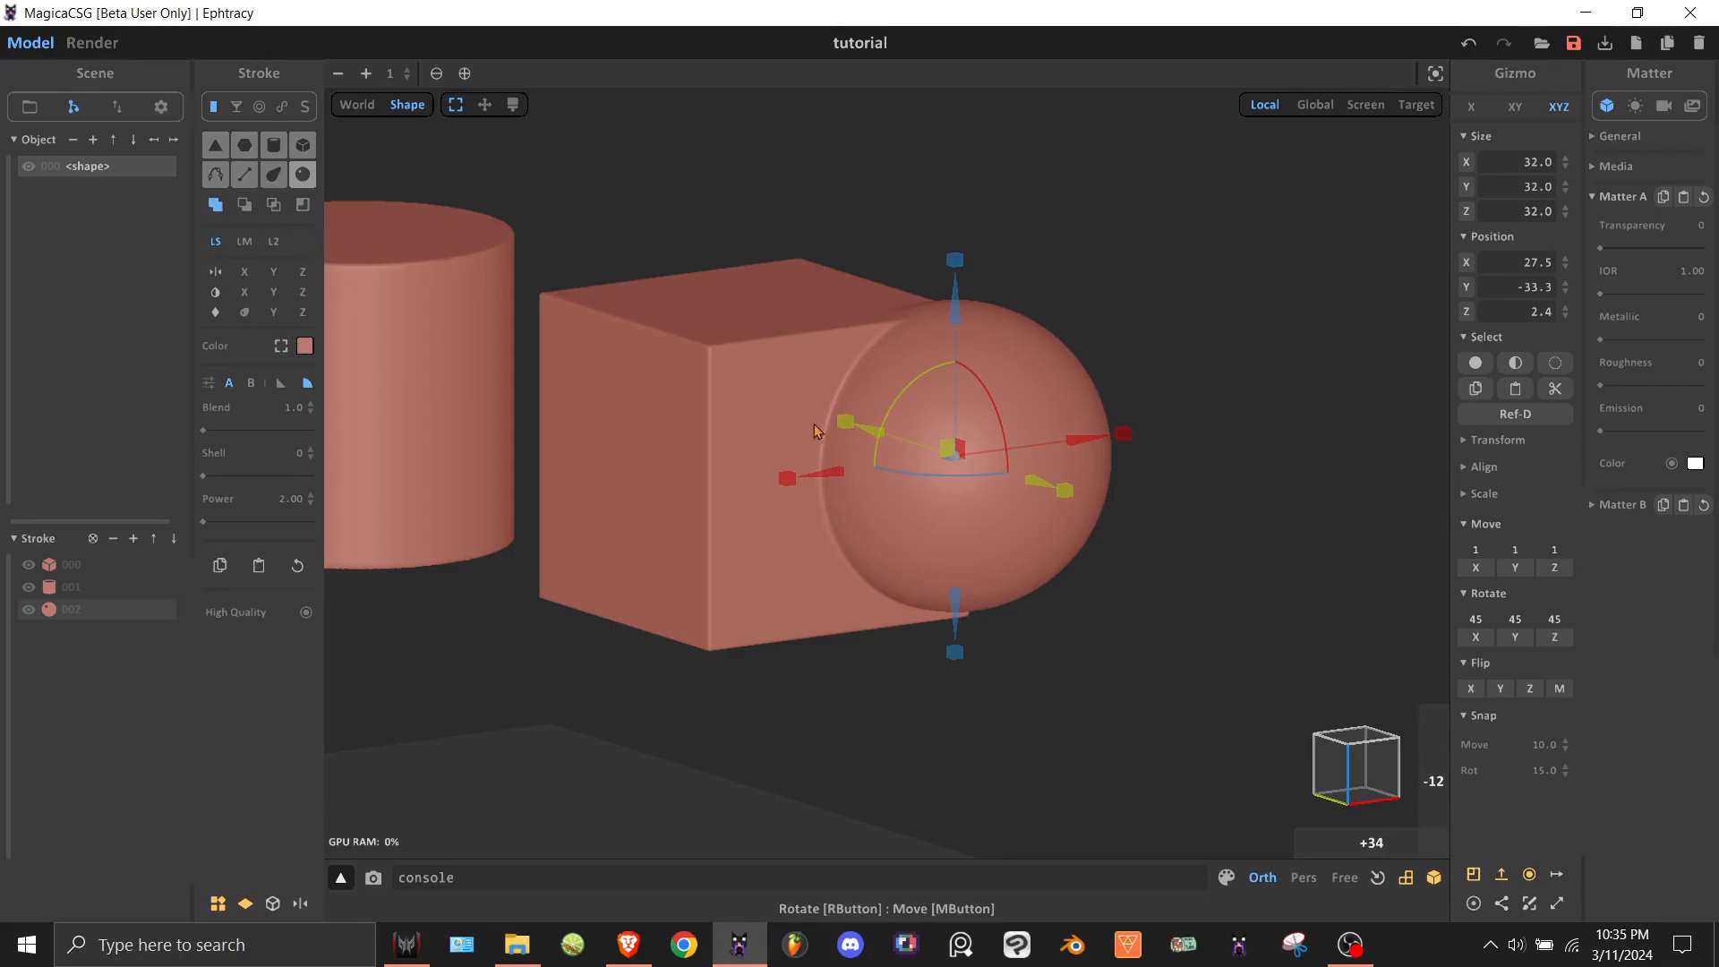
Try the subtract and intersect operations on the sphere overlapping the cube and inspect the shapes.
left_click(243, 206)
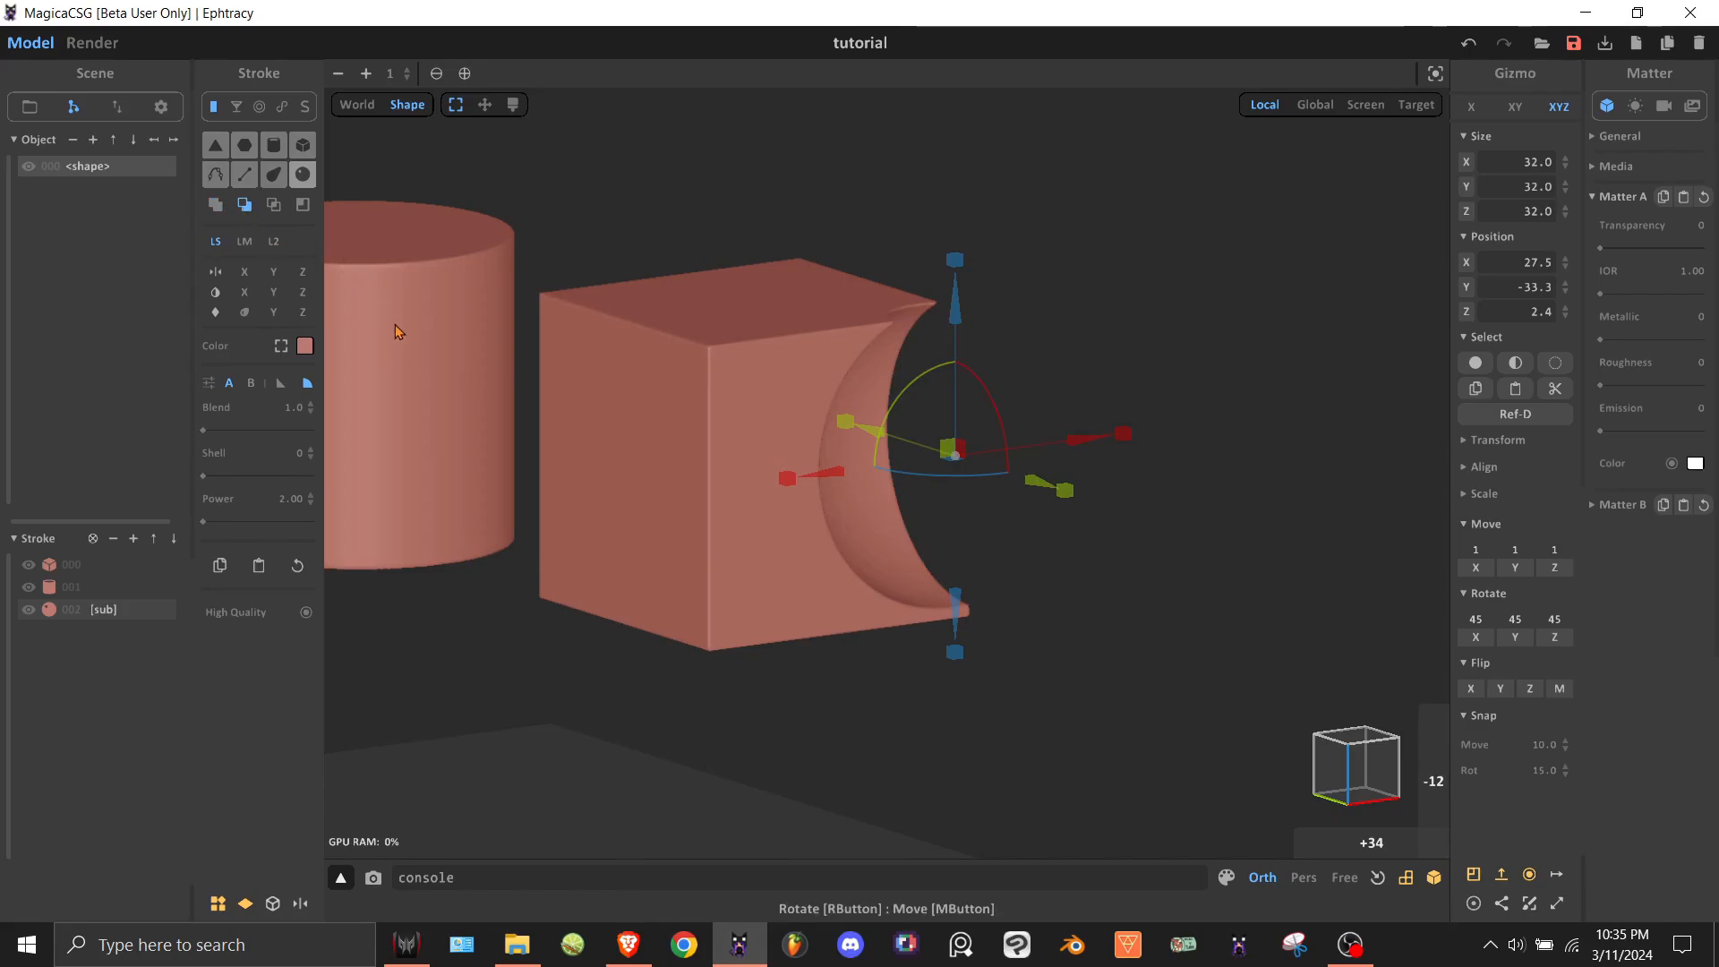
right_click_drag(949, 478, 923, 480)
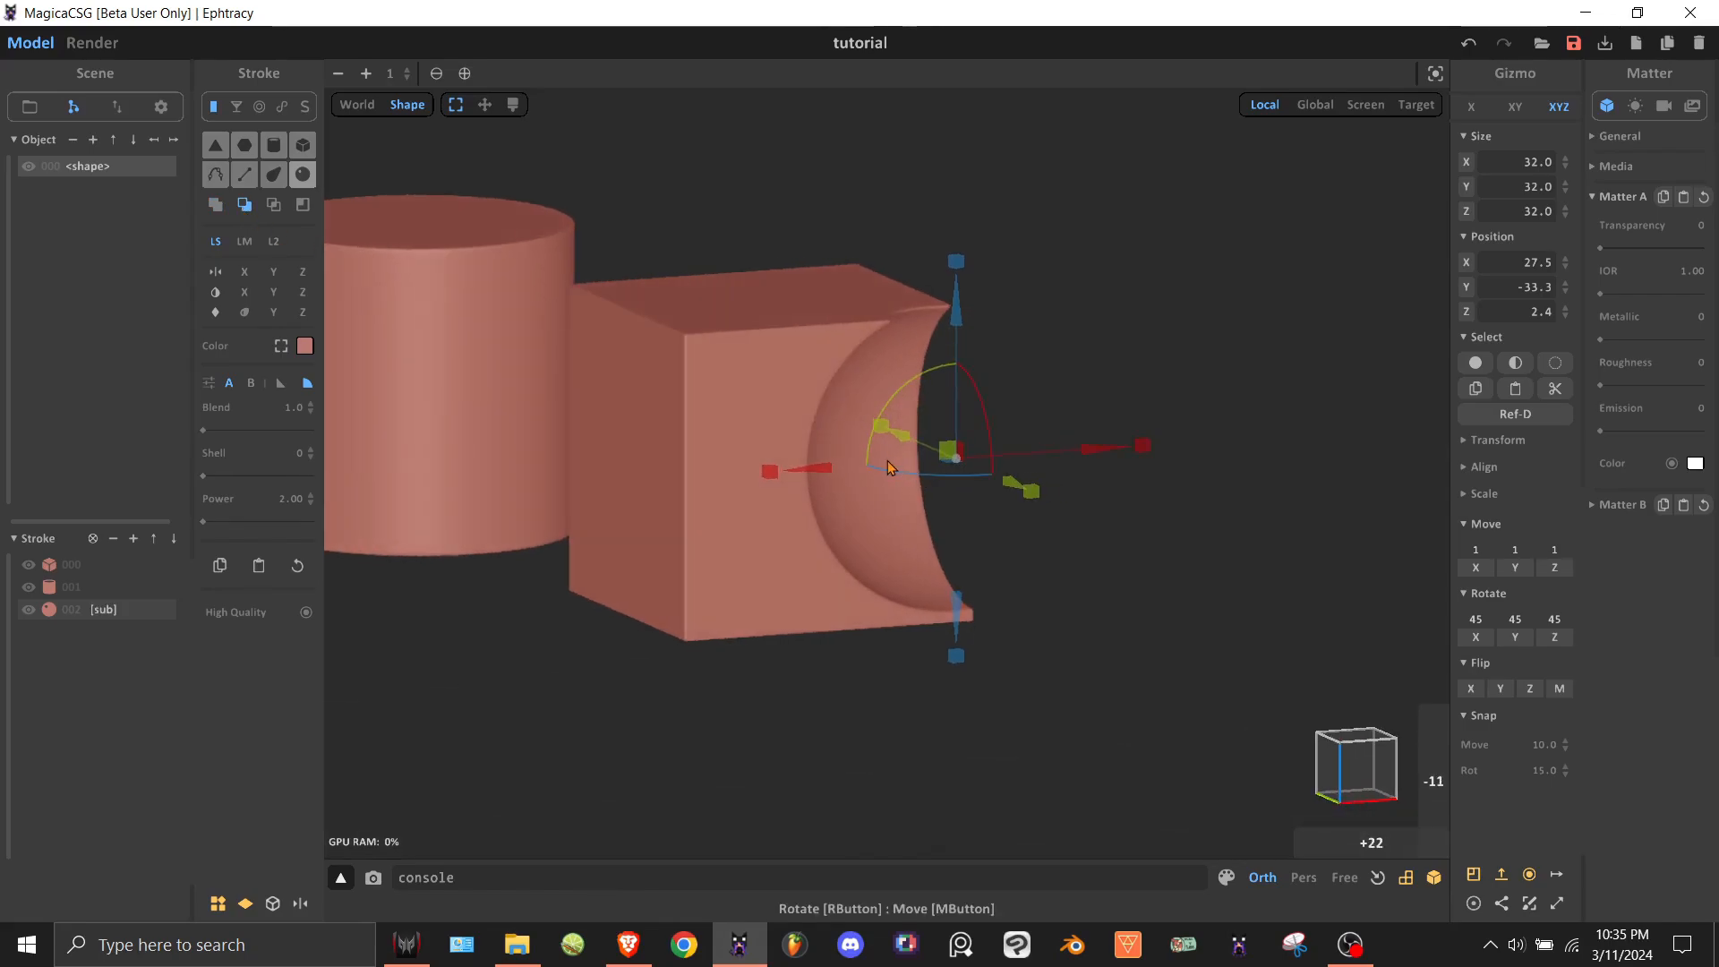
left_click(274, 206)
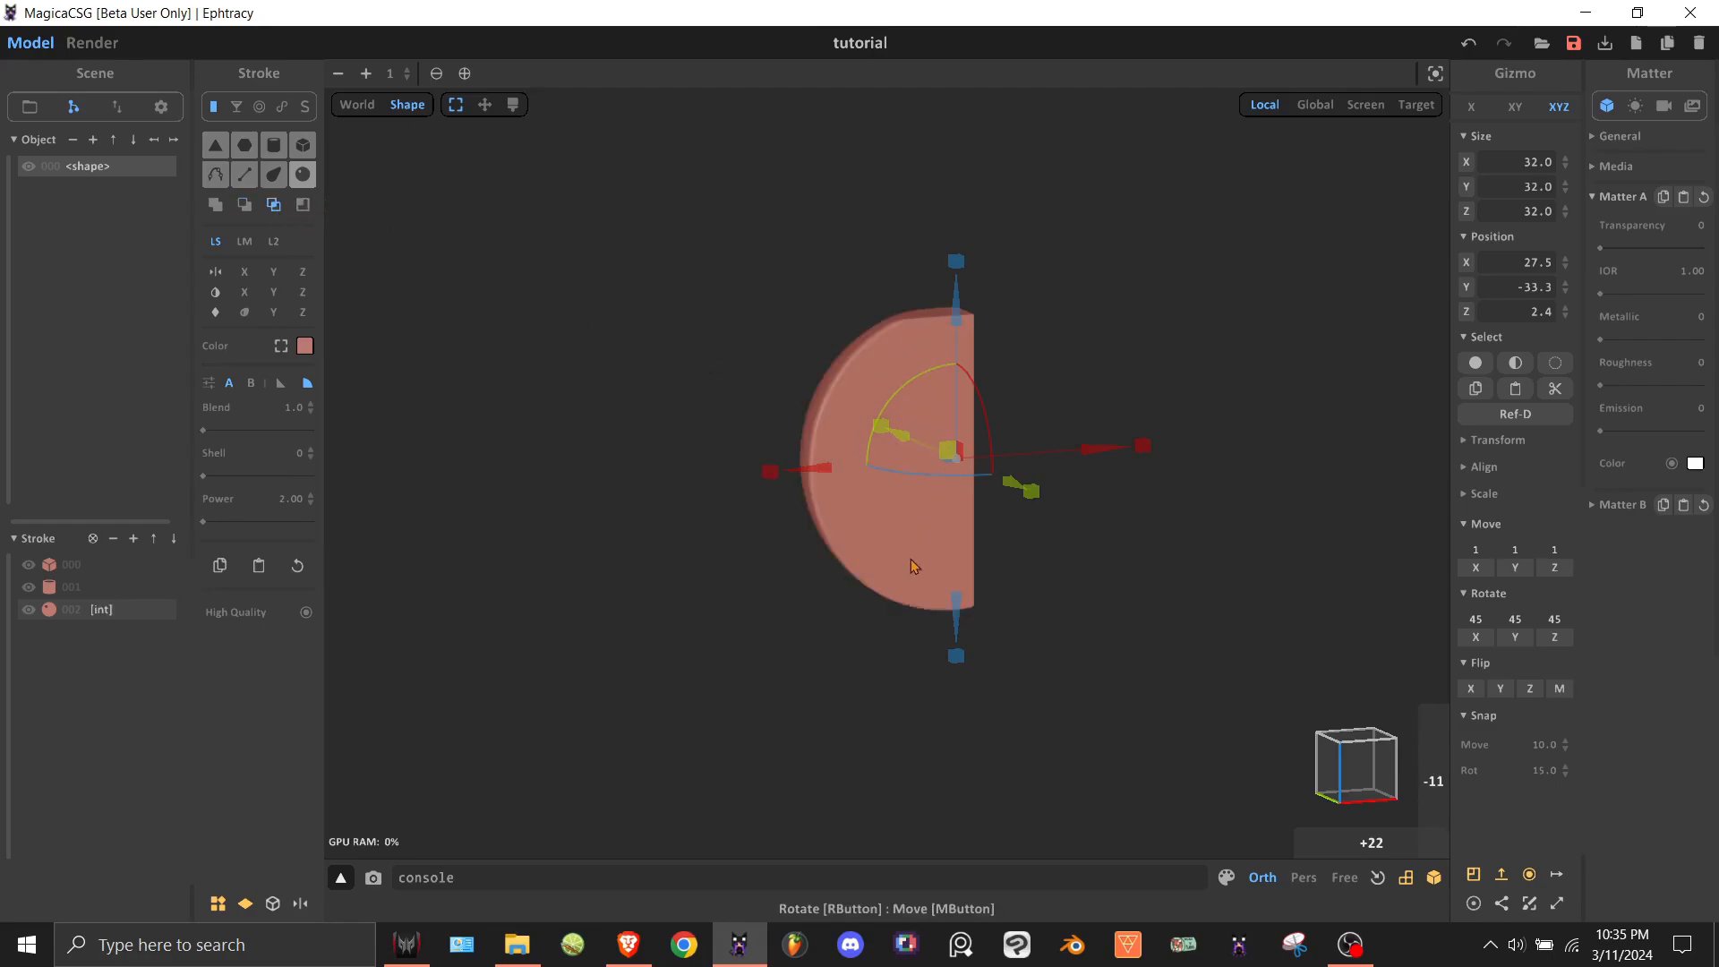
right_click_drag(923, 587, 925, 612)
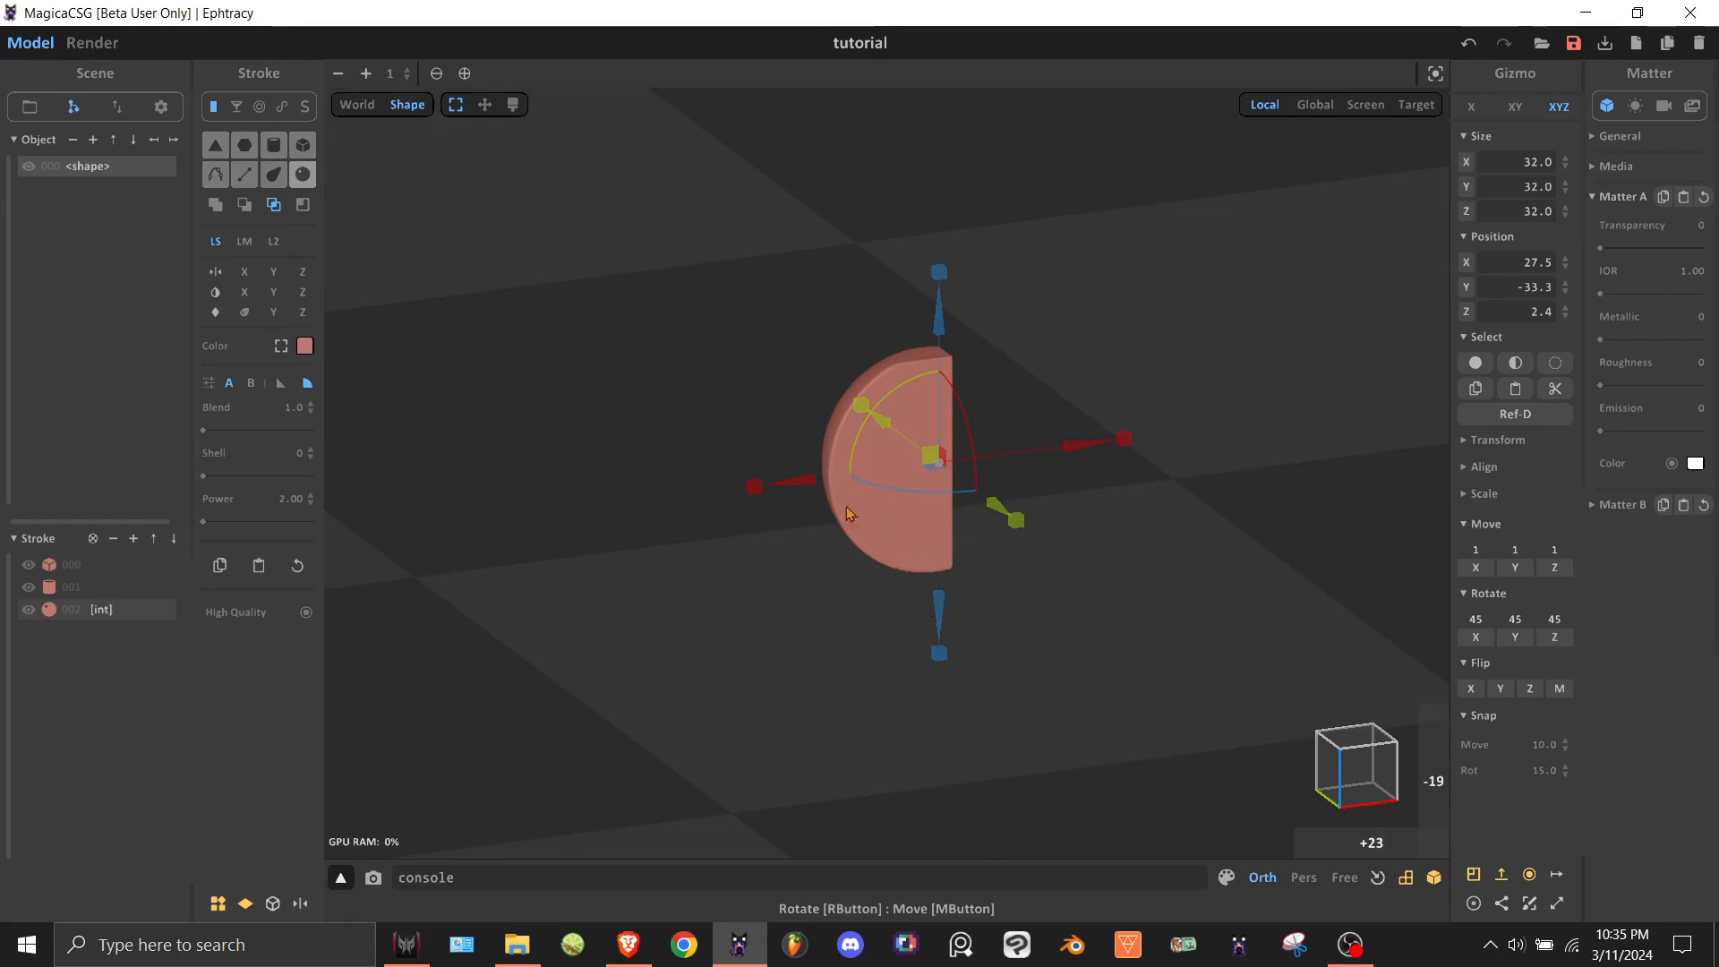
Set the sphere to the replace operation and its color saturation to 155 for a stronger red.
left_click(302, 206)
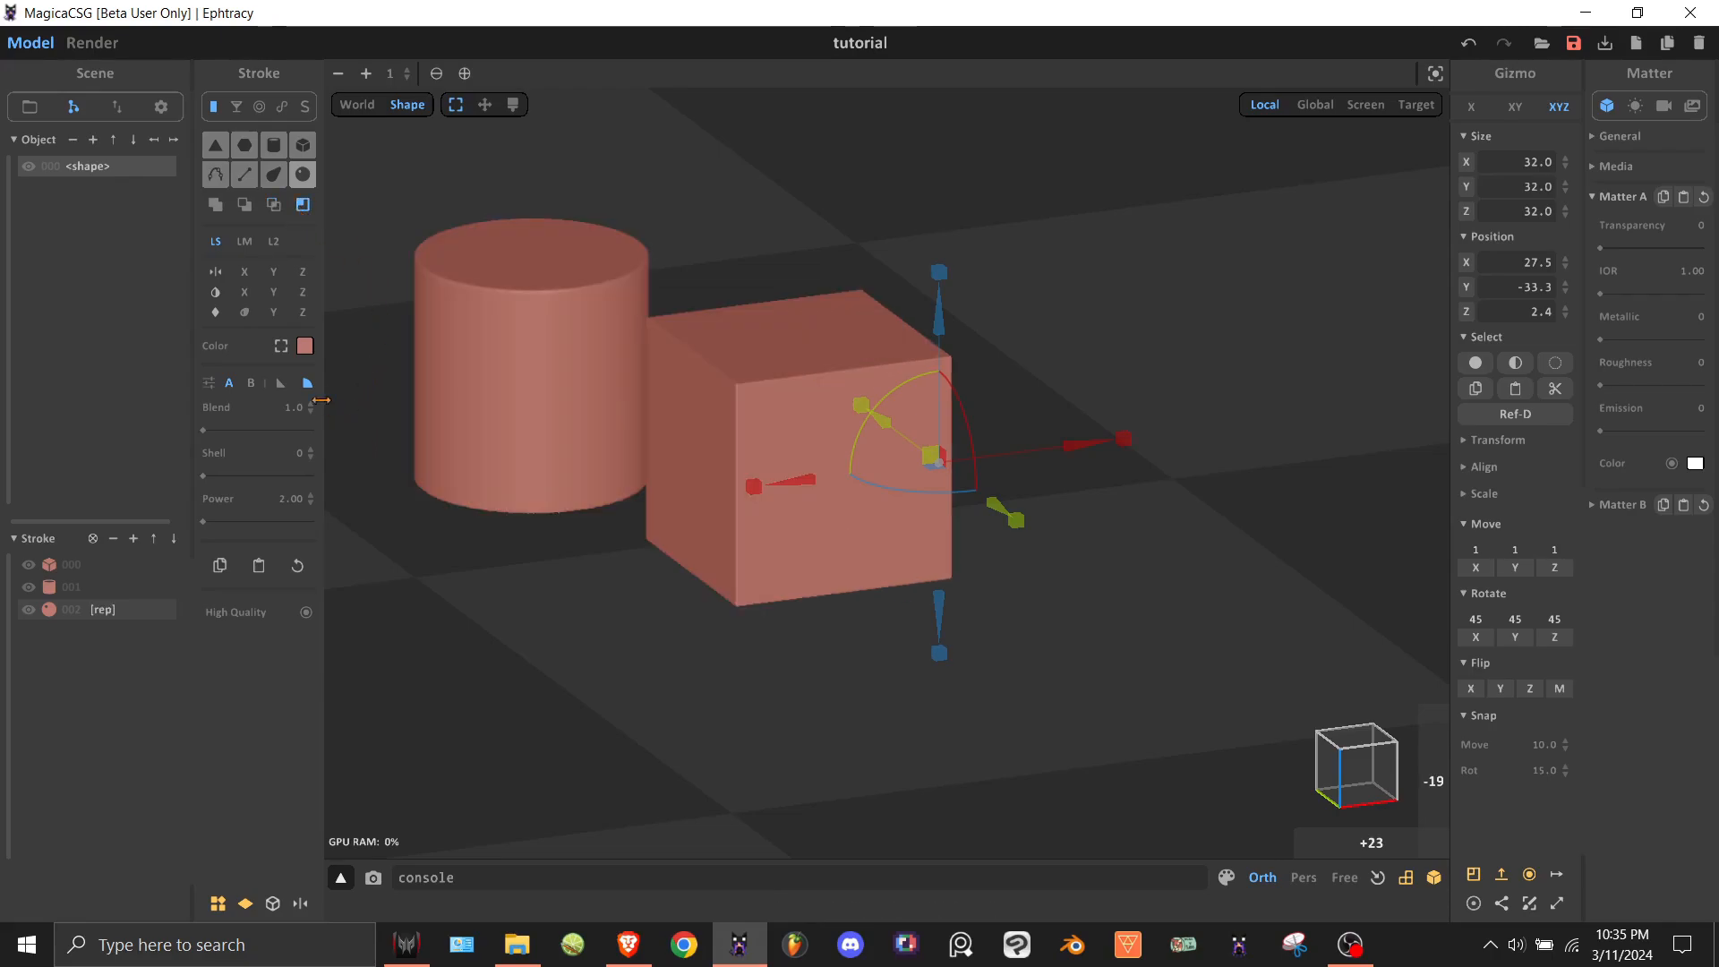
left_click(305, 347)
left_click(424, 391)
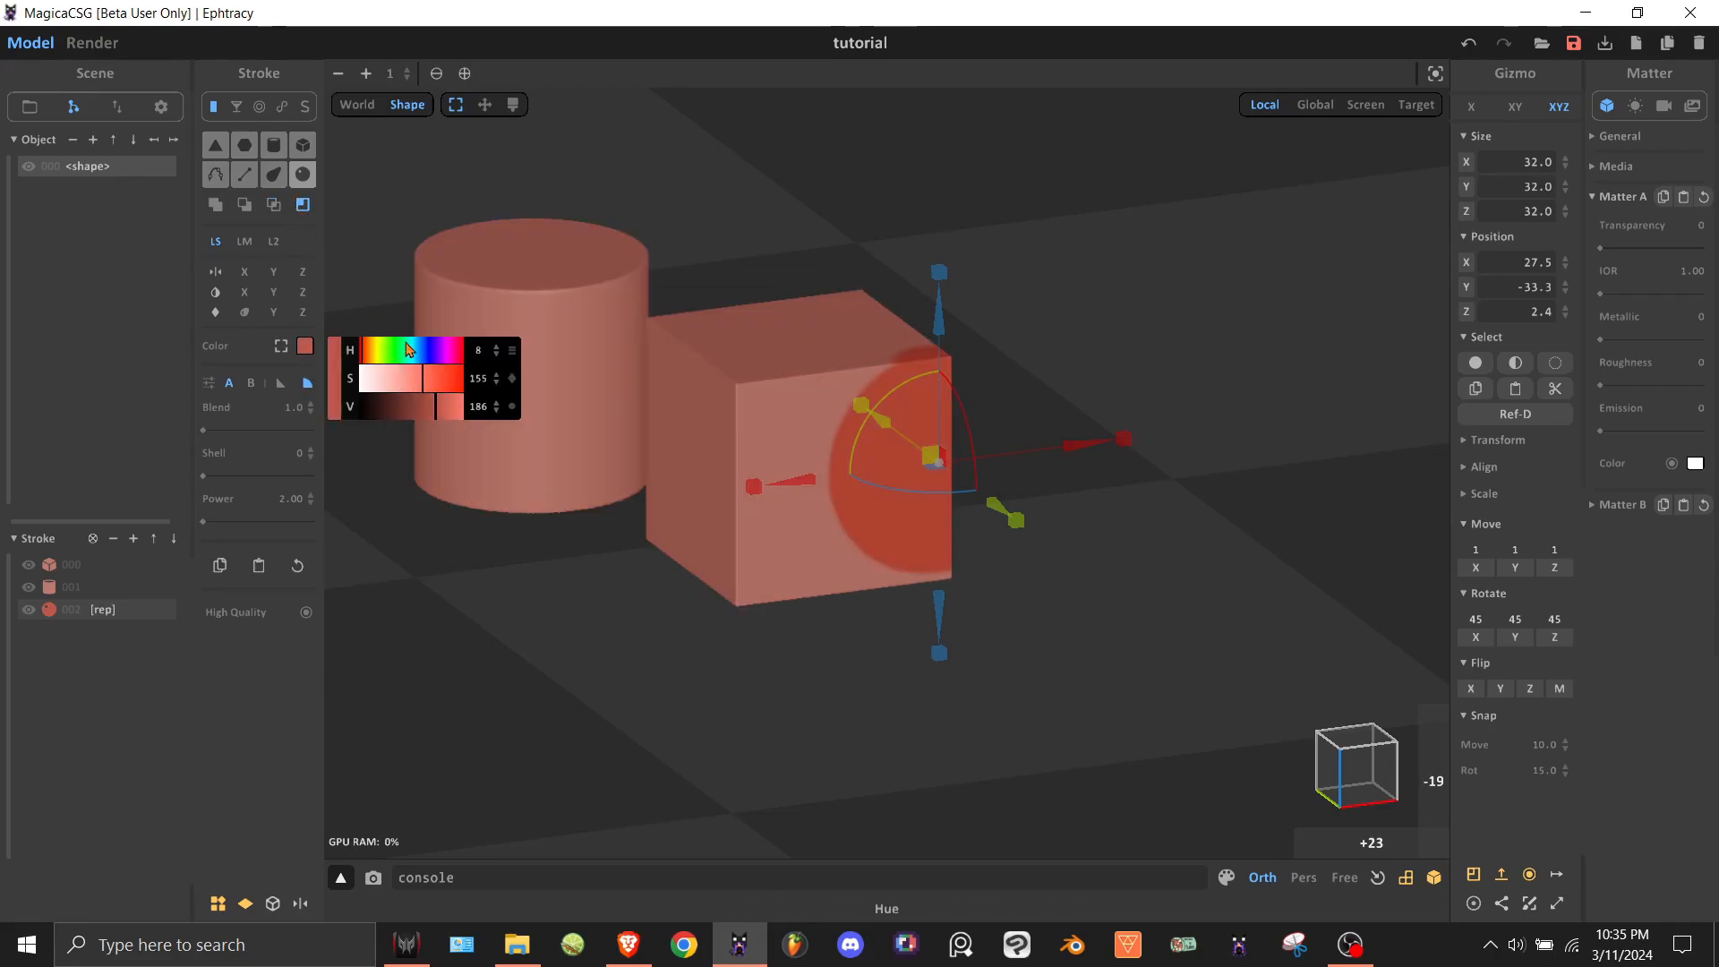
right_click_drag(866, 383, 449, 338)
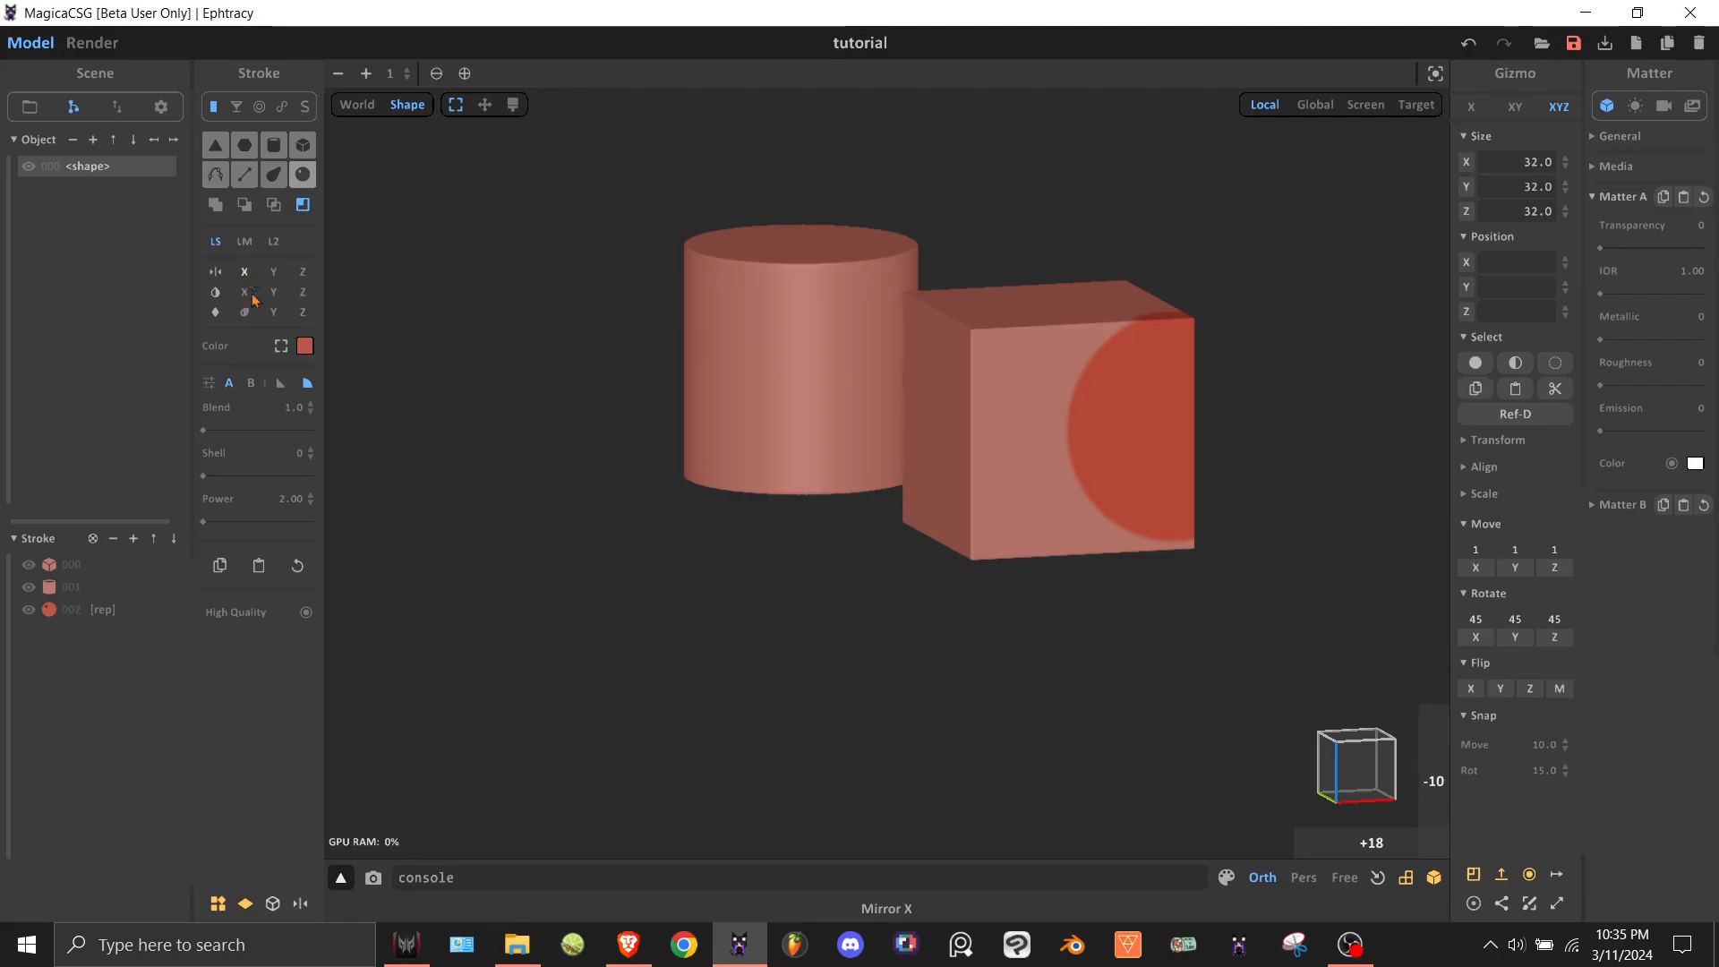
Show the mirror axes, select the cube and turn on its X, Y and Z mirroring.
left_click(299, 906)
right_click_drag(403, 761, 927, 477)
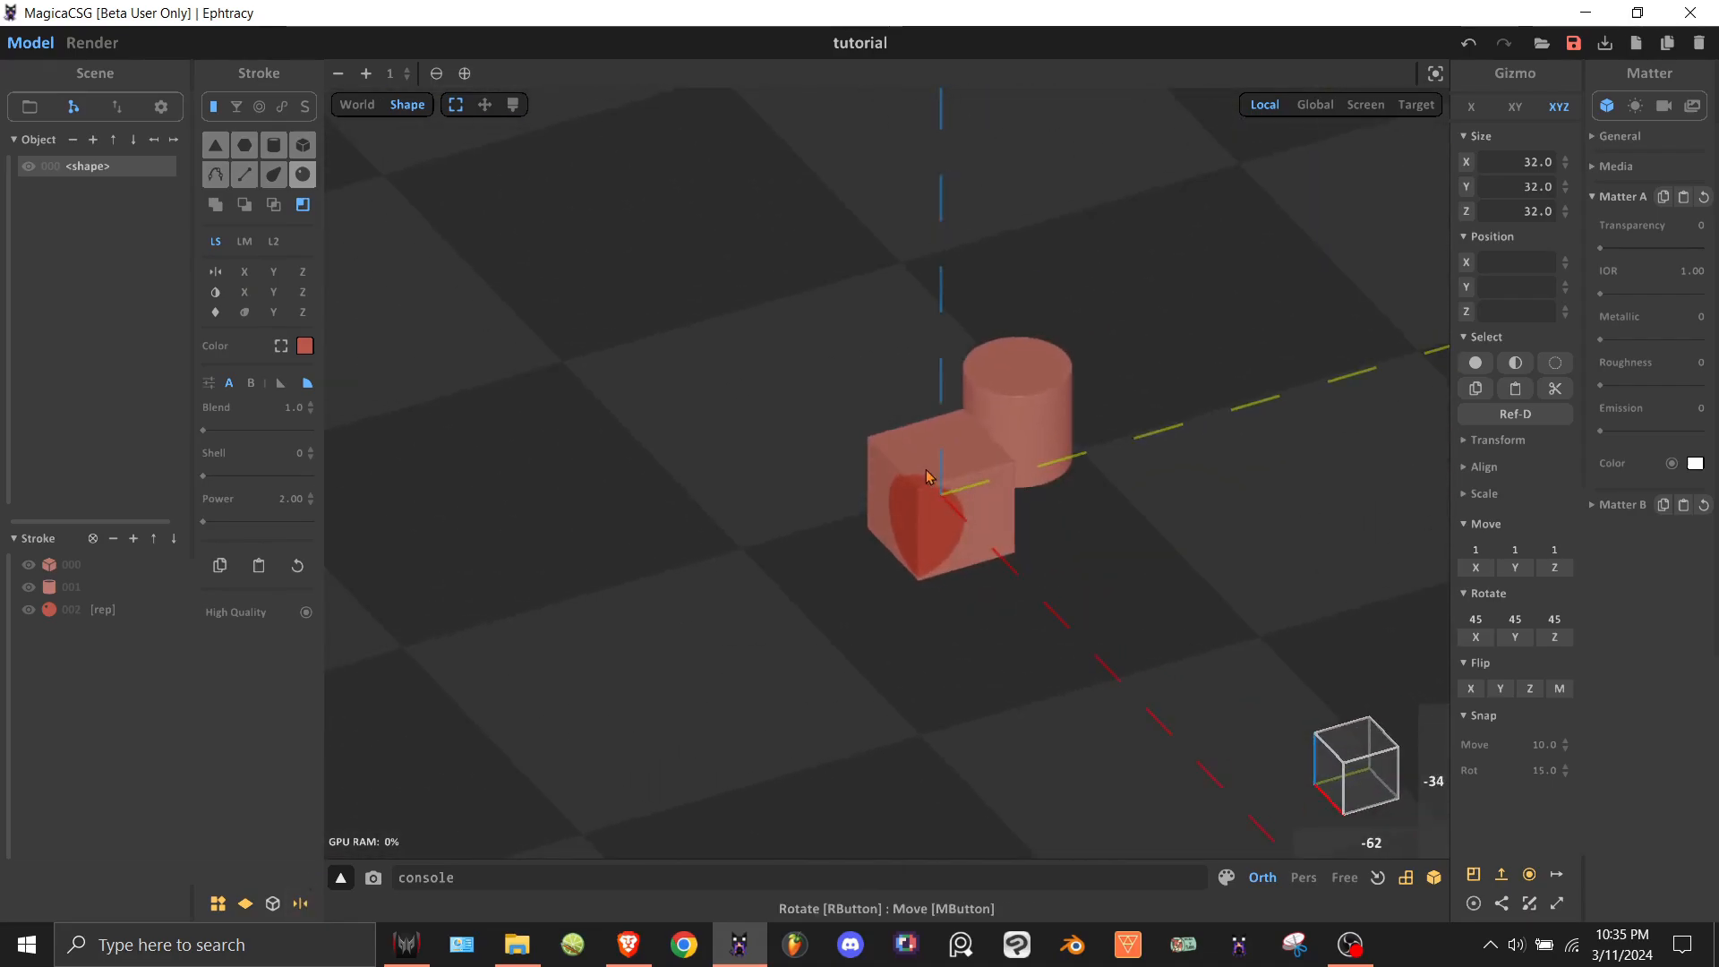
left_click(995, 463)
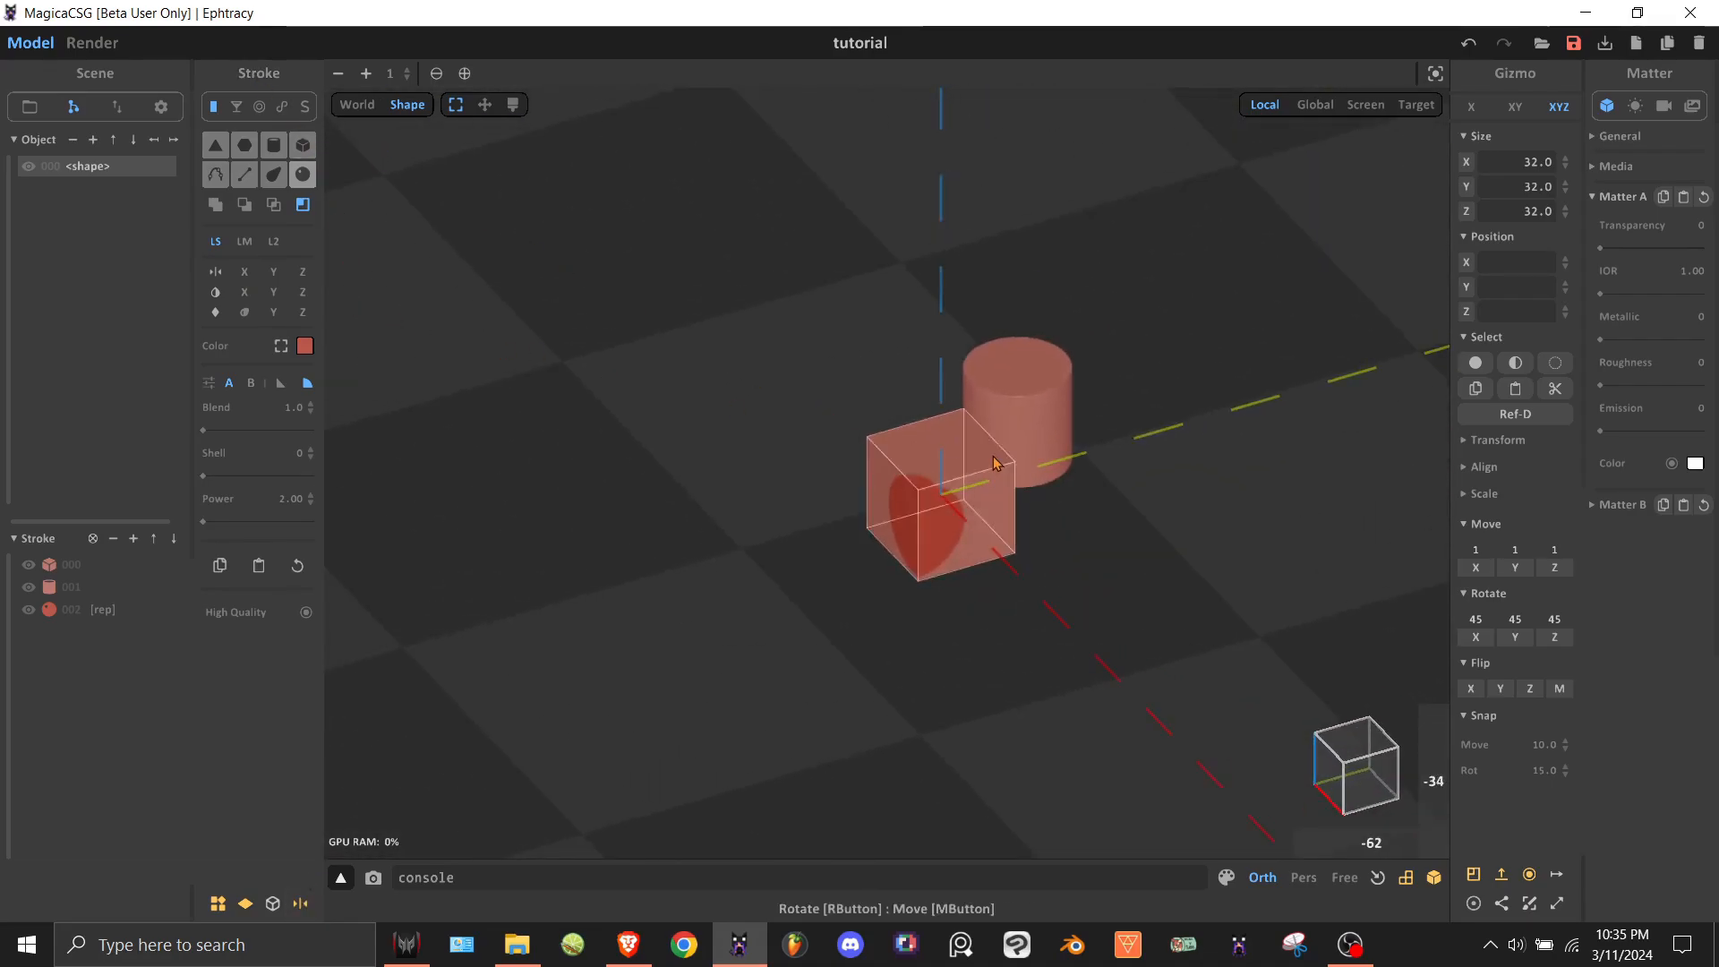
right_click_drag(1029, 499, 794, 442)
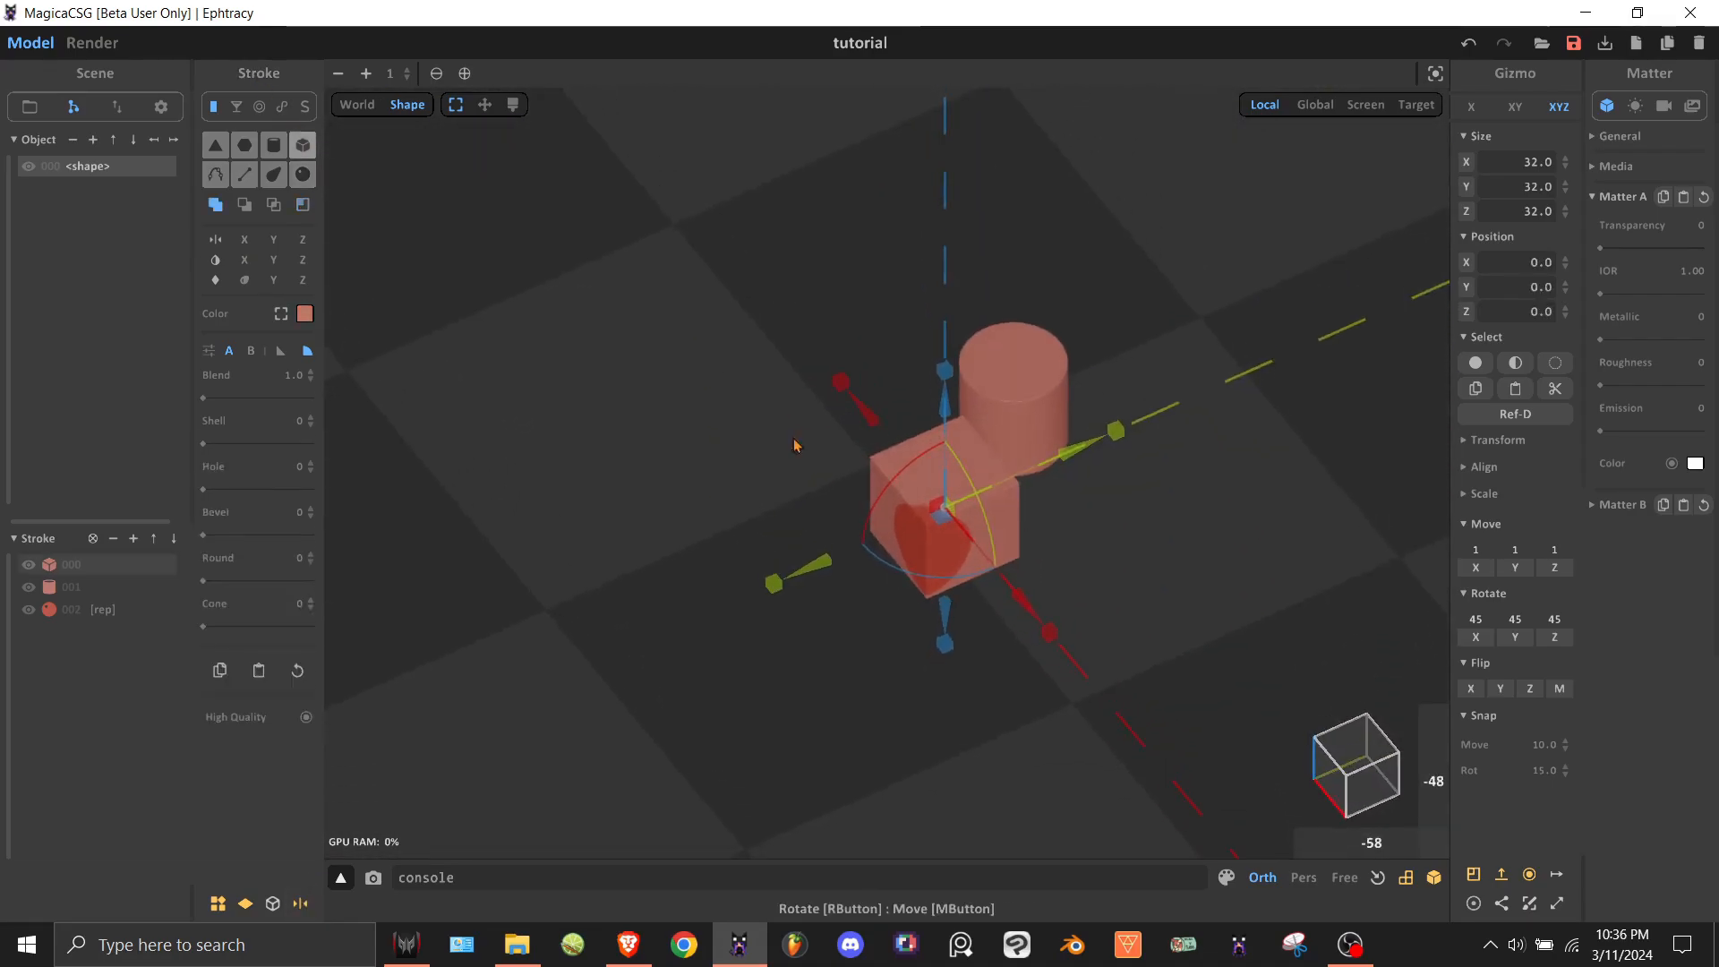
left_click(274, 240)
left_click(303, 240)
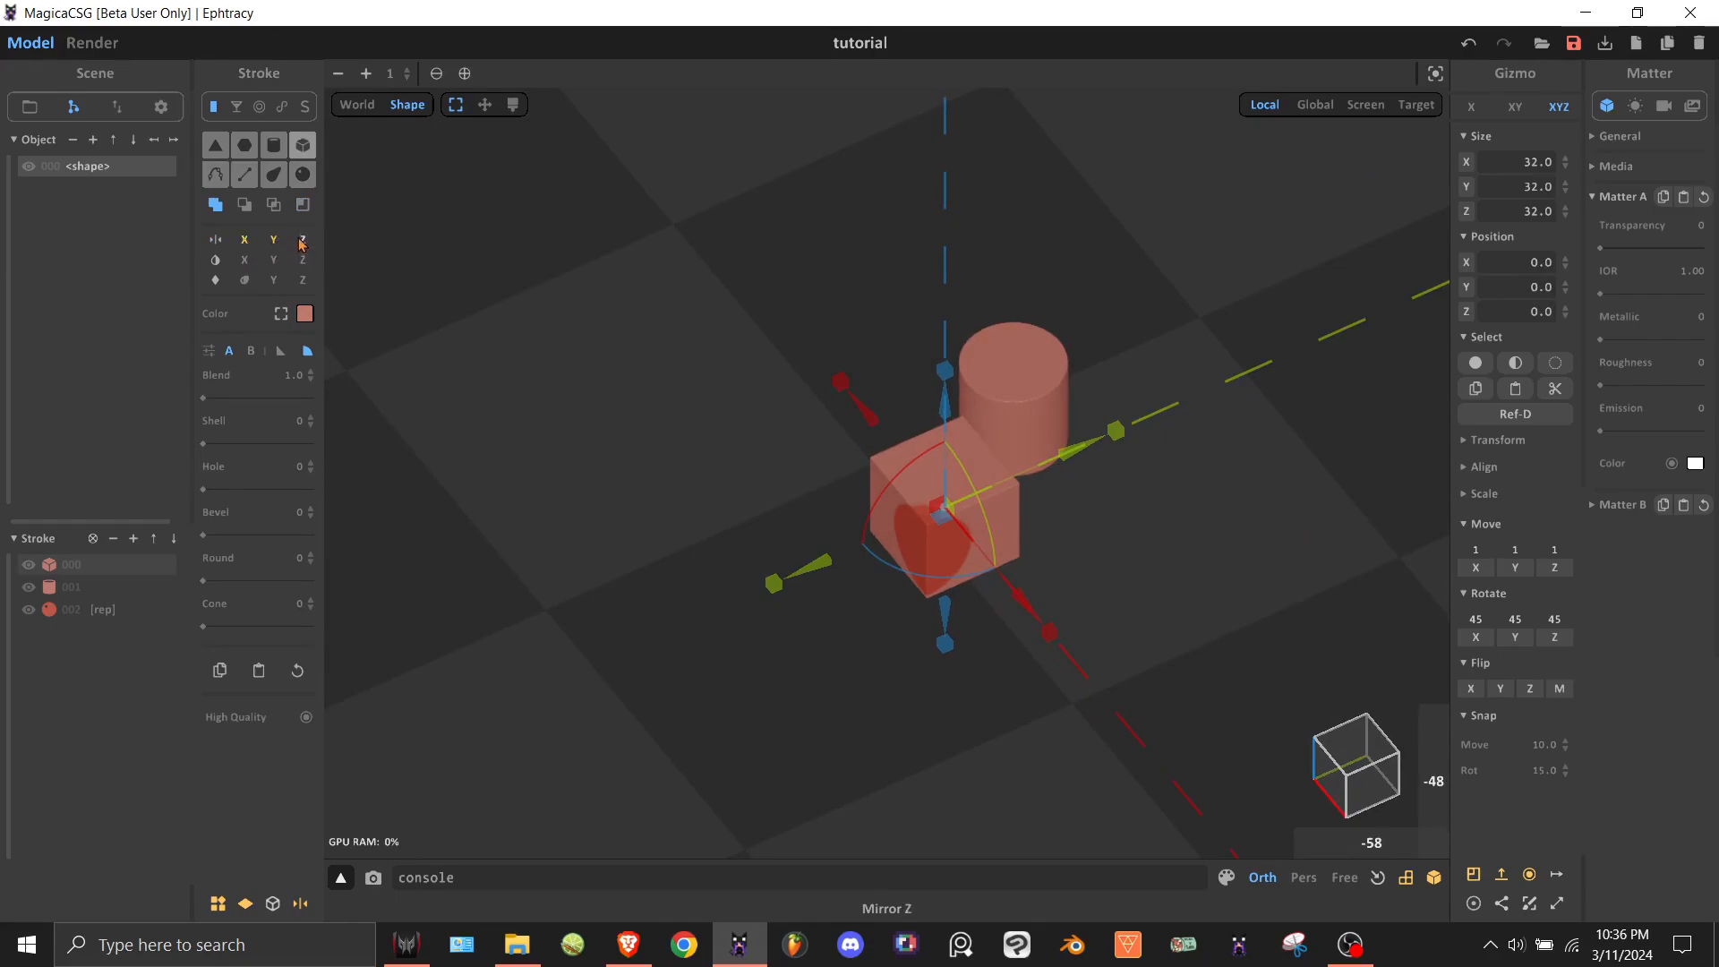
Move the mirrored cube away from the origin to about X 119, Y 181, Z 144.
left_click_drag(938, 522, 1308, 520)
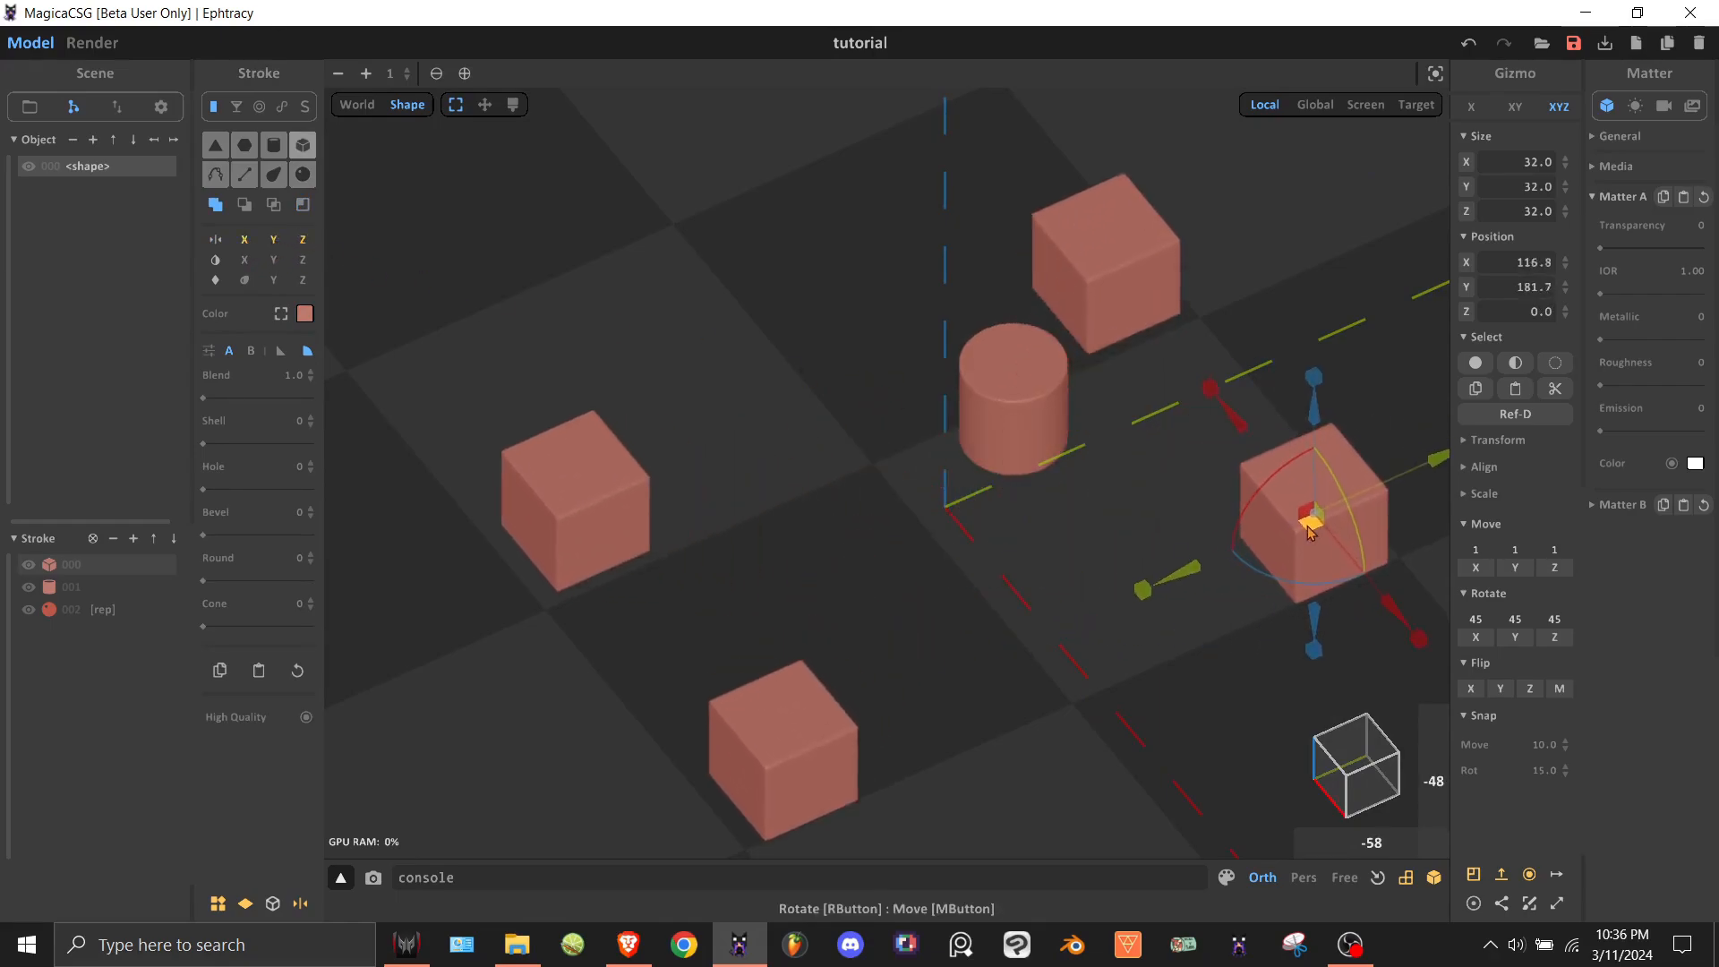
right_click_drag(1309, 528, 1059, 465)
scroll(1209, 479, "down", 5)
left_click_drag(830, 421, 831, 273)
right_click_drag(830, 273, 421, 242)
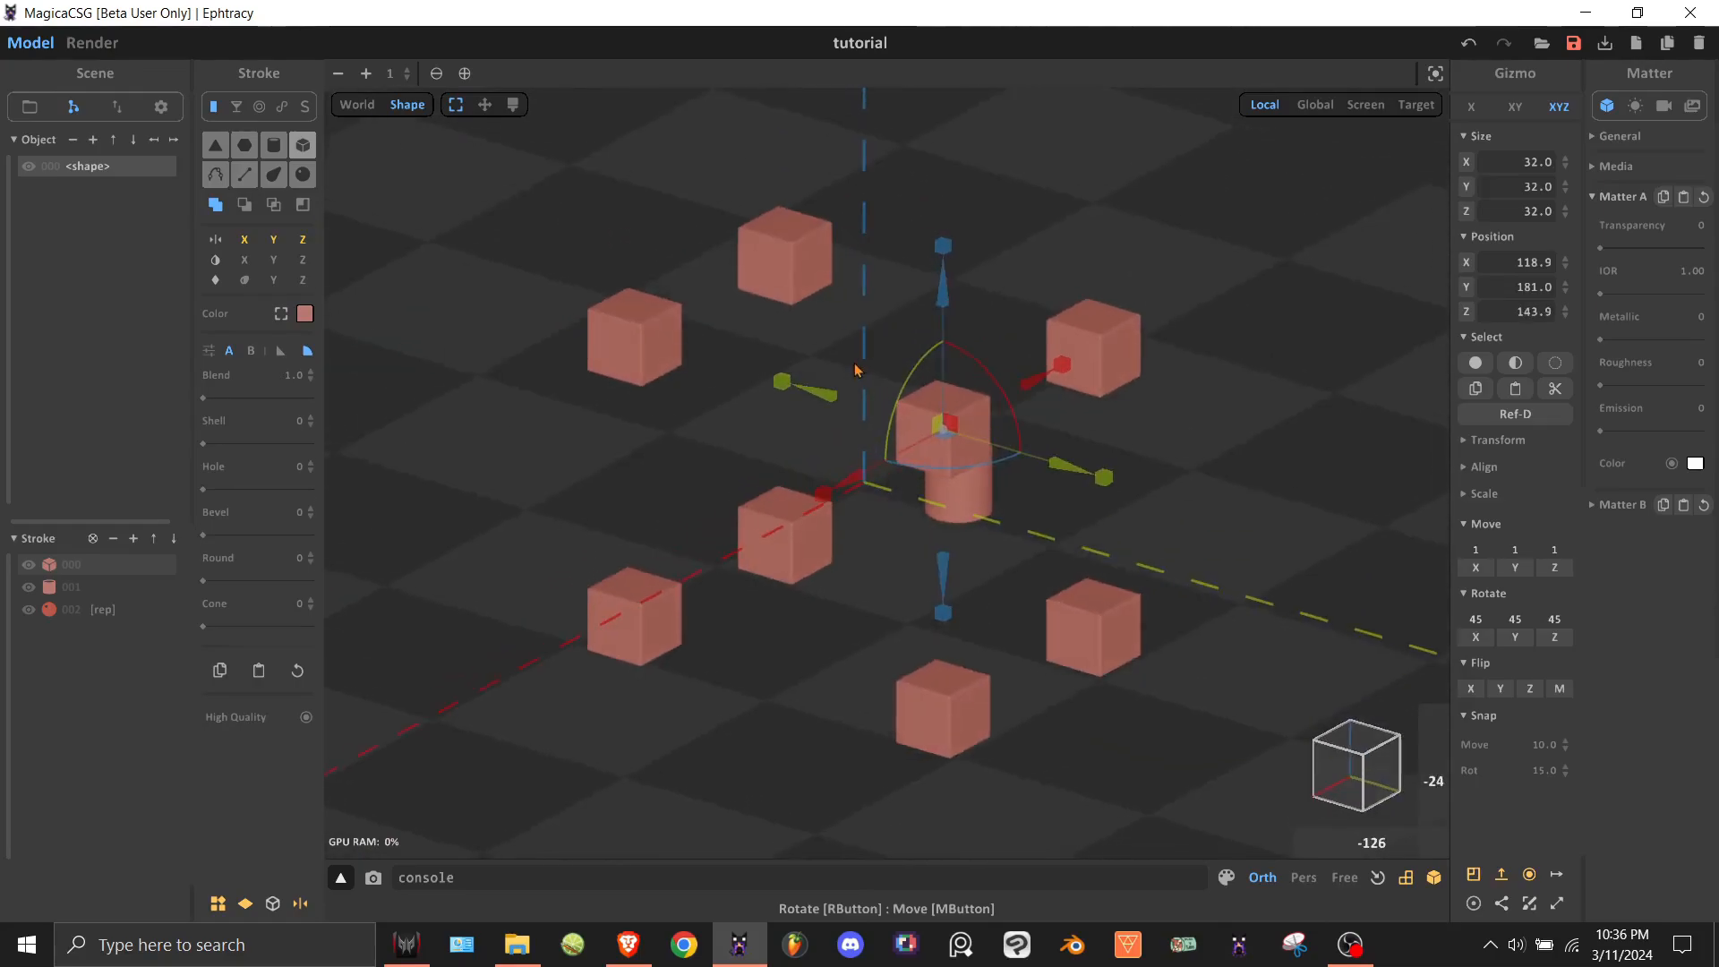
Turn off the cube's mirroring on the Z, Y and X axes.
left_click(302, 240)
left_click(273, 240)
left_click(244, 240)
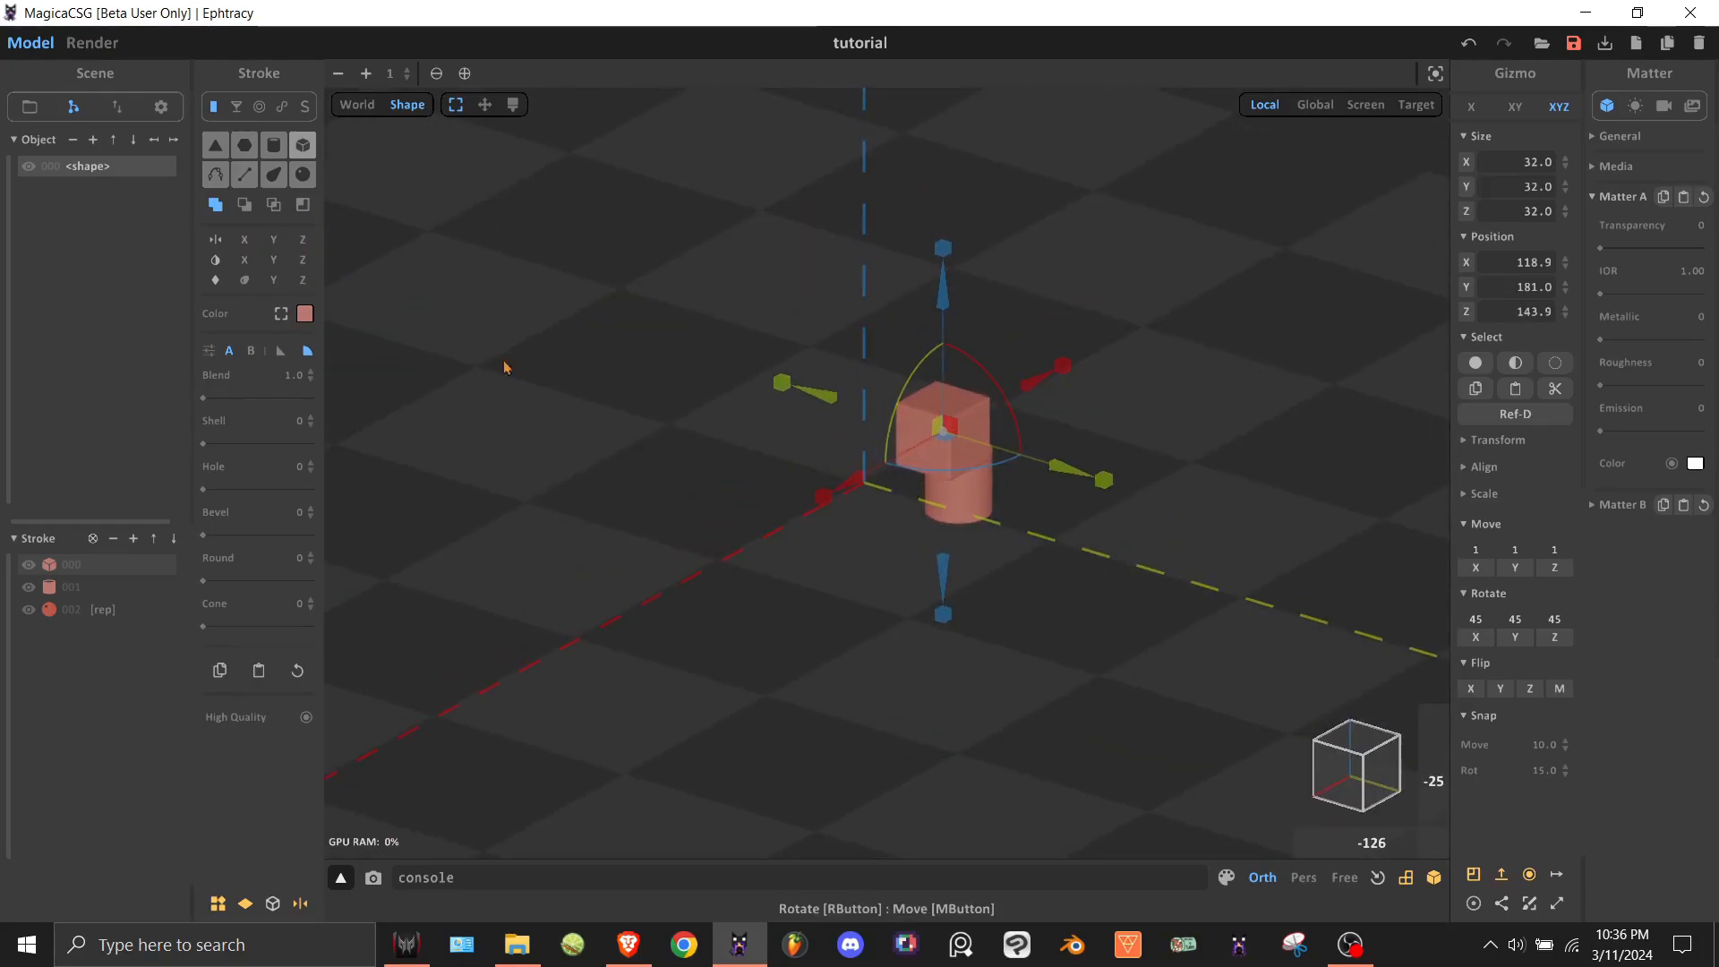
Turn on the Half option for the cube along the X, Y and Z axes and inspect the cut shape.
scroll(940, 510, "up", 5)
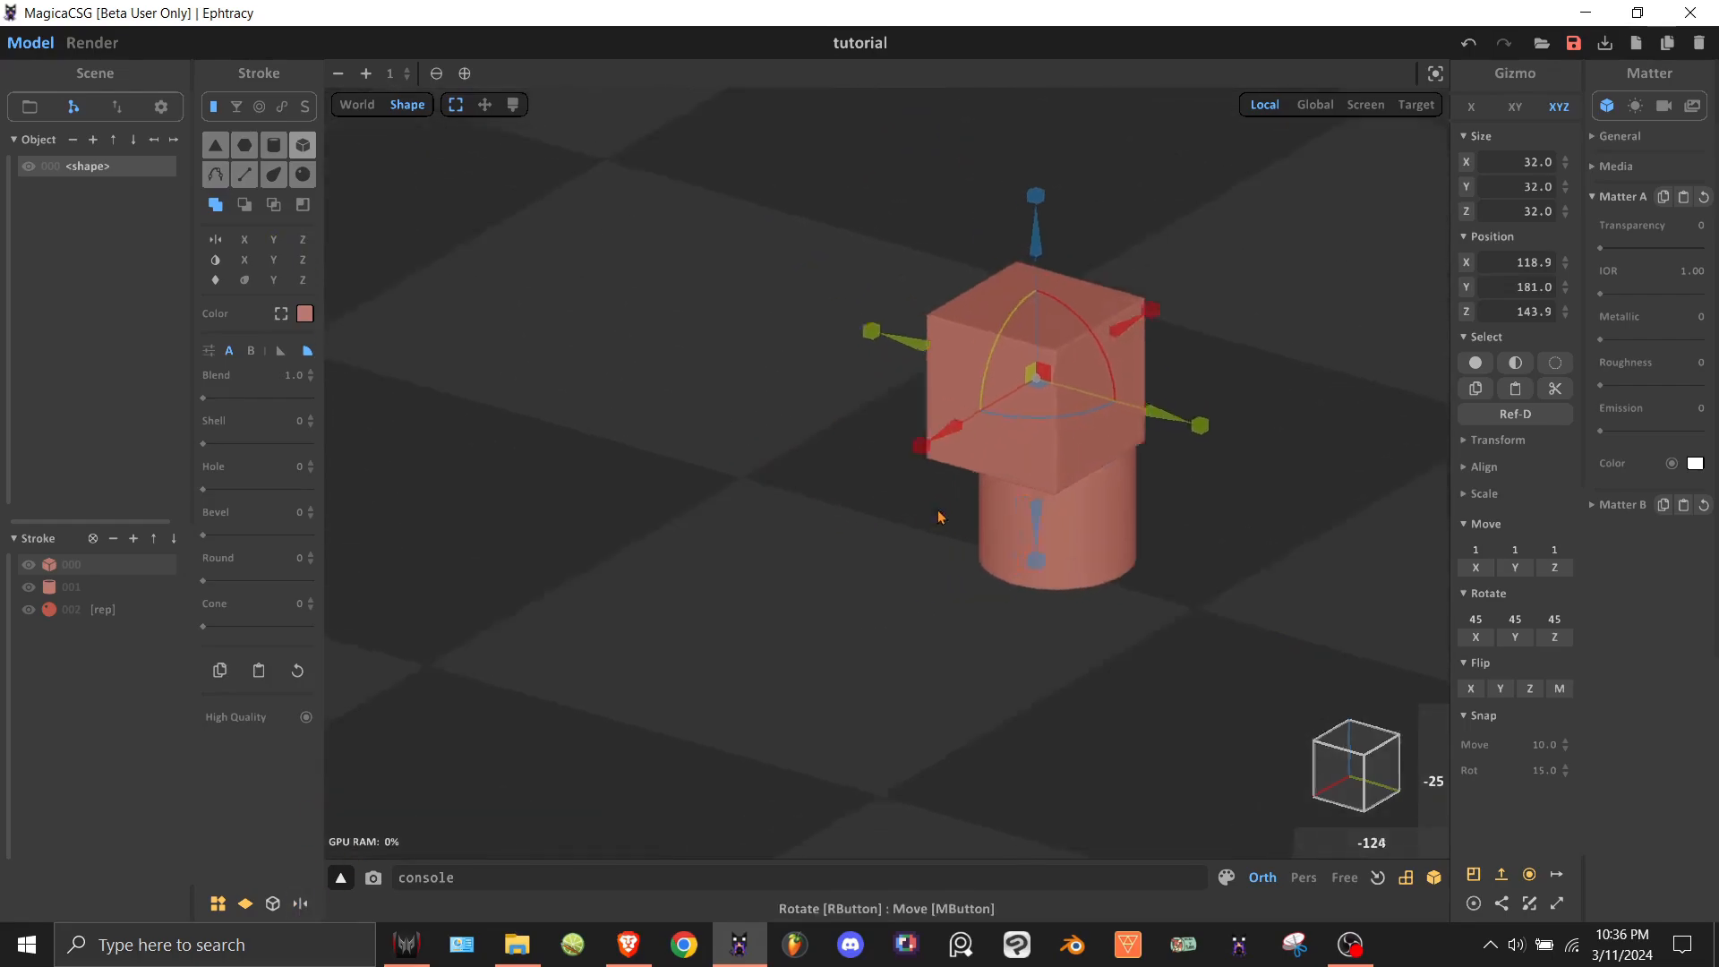
right_click_drag(940, 511, 1122, 511)
middle_click_drag(1122, 512, 829, 587)
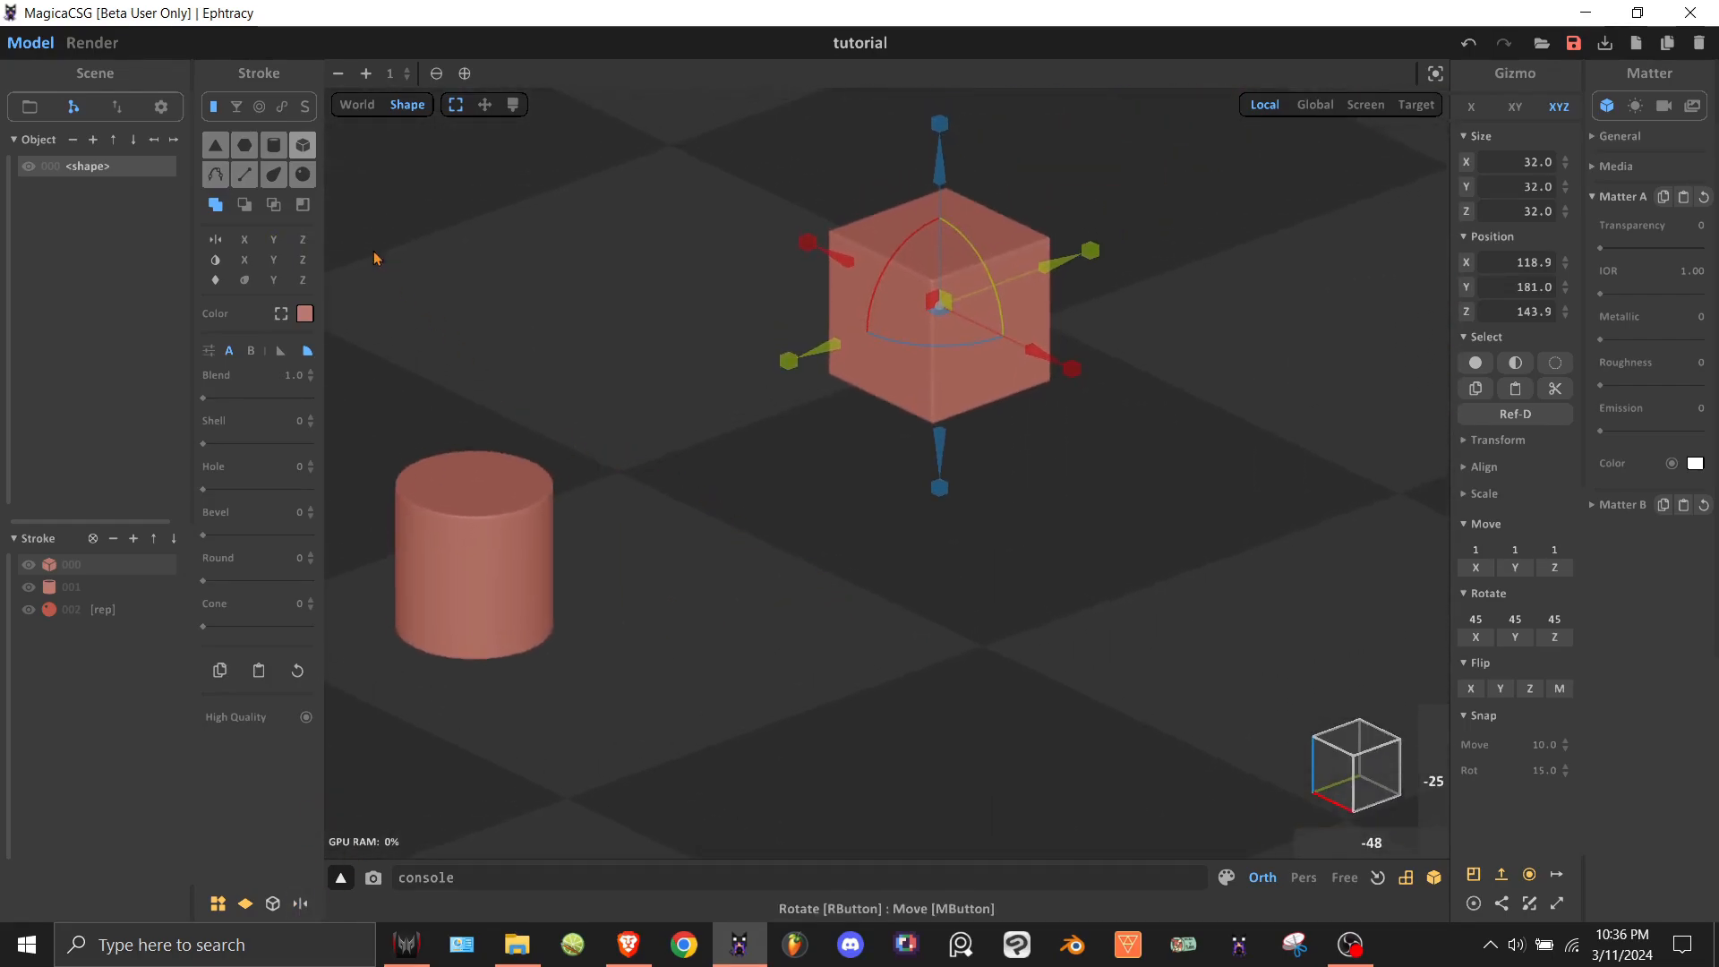
left_click(246, 261)
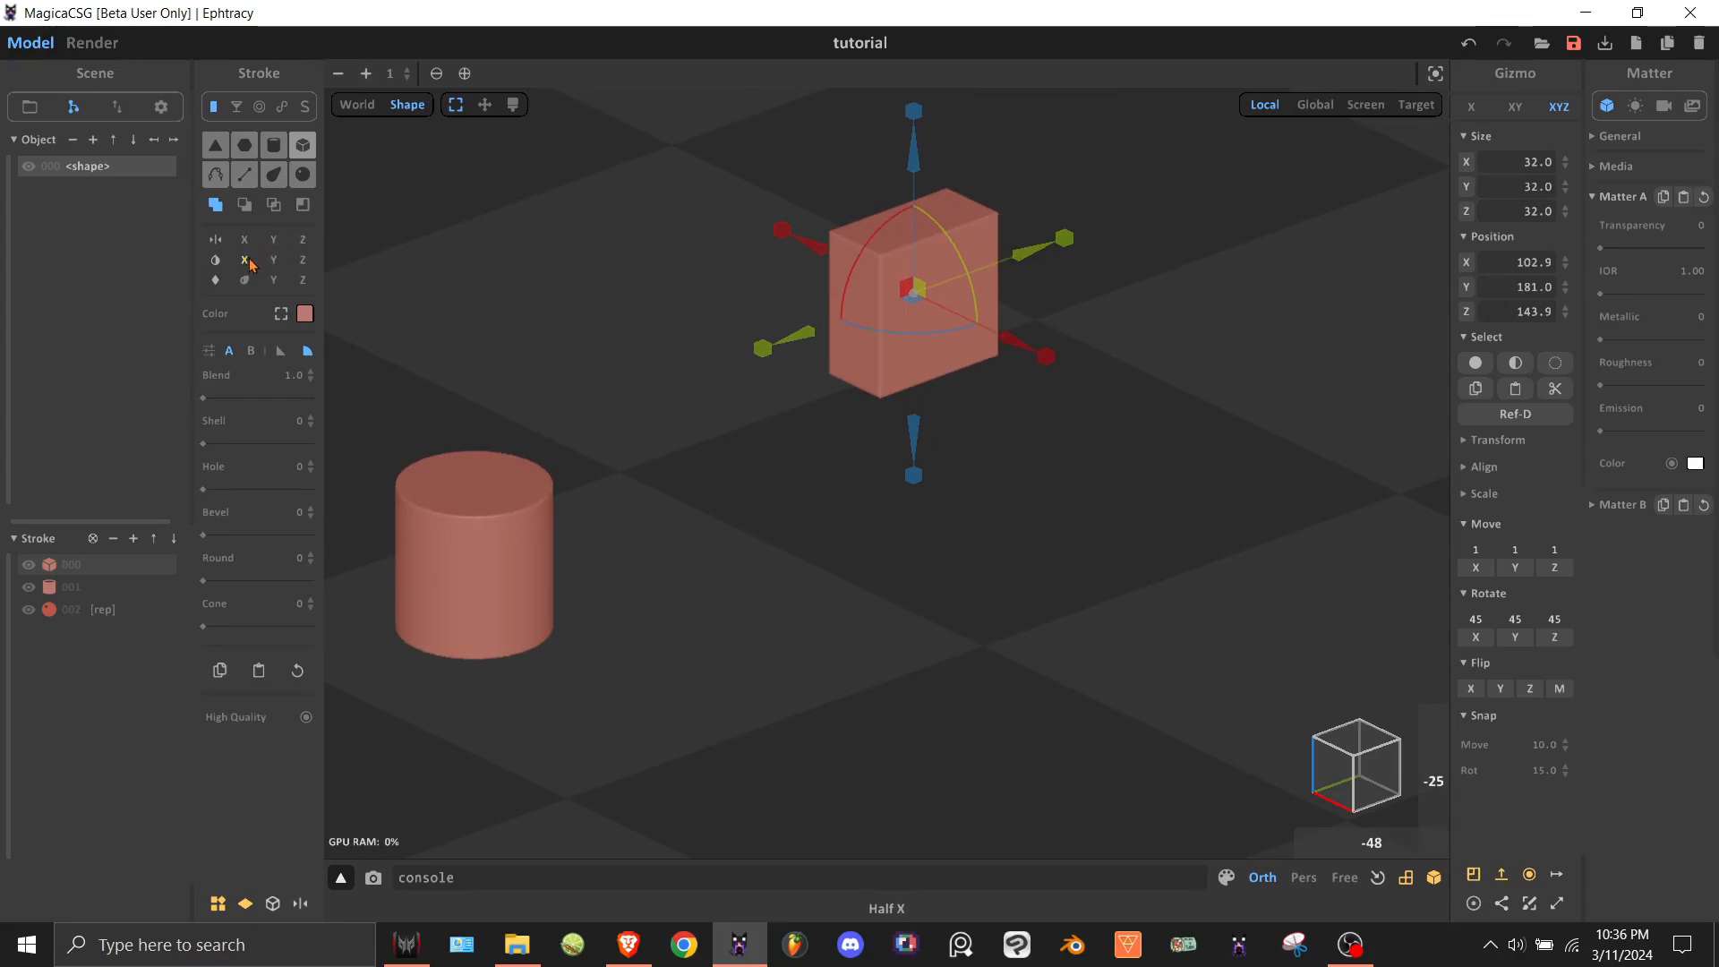
right_click_drag(630, 272, 598, 292)
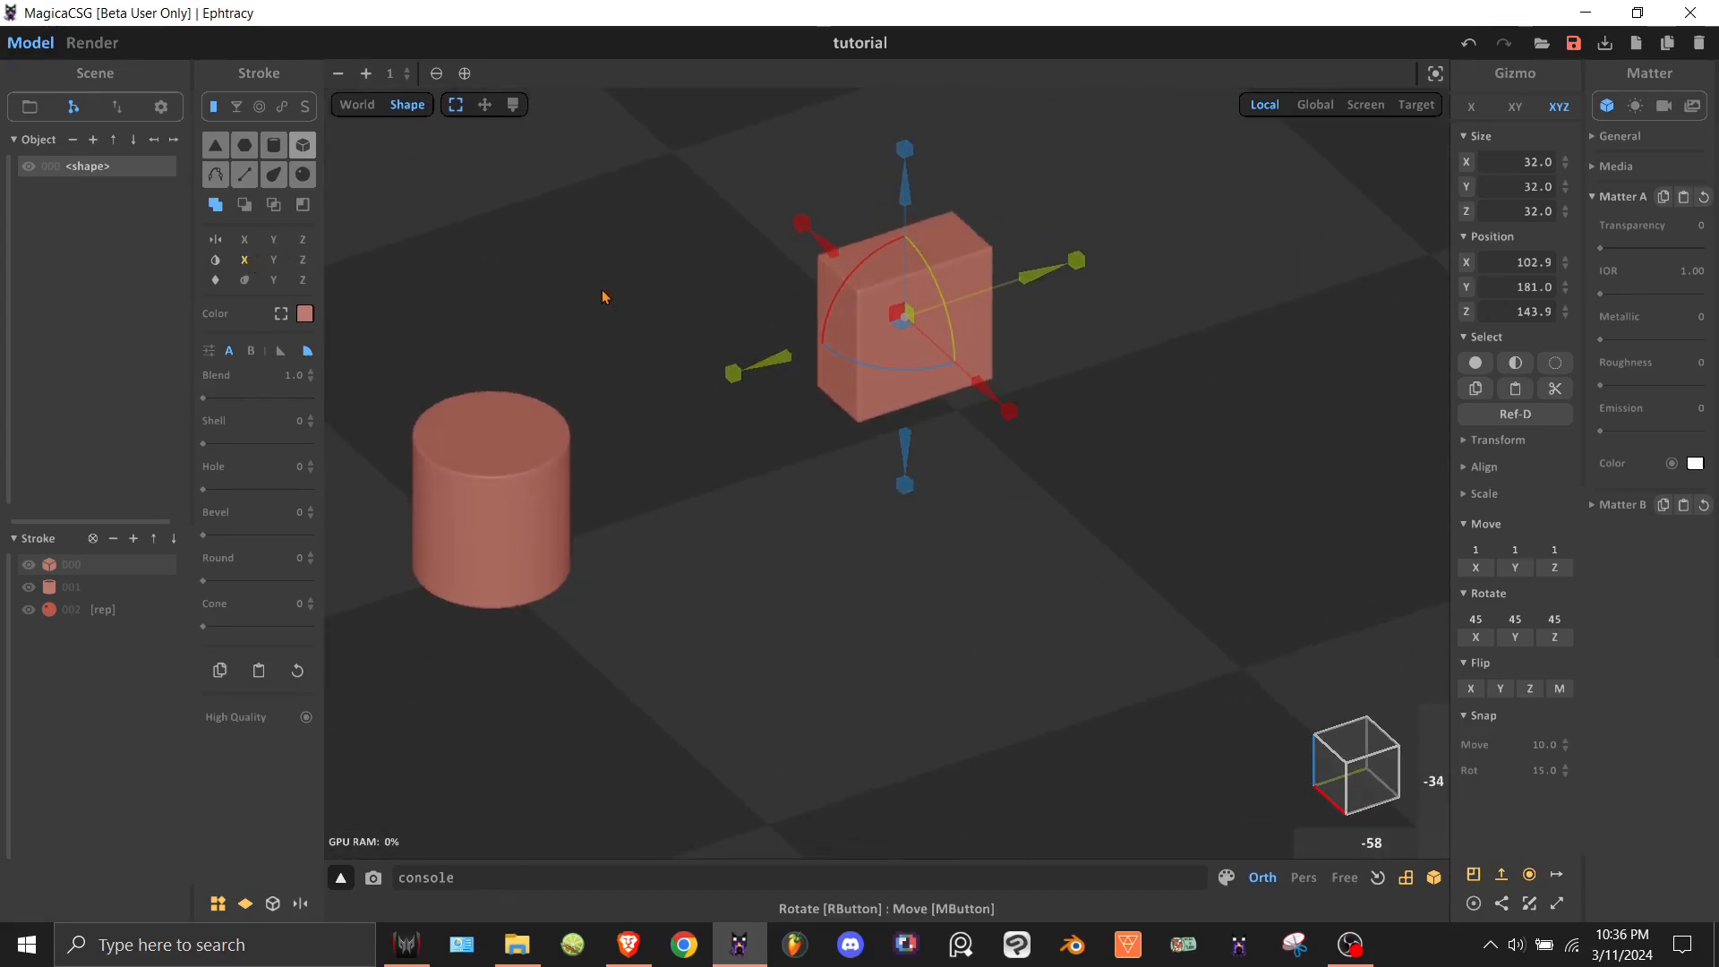
left_click(275, 262)
left_click(302, 260)
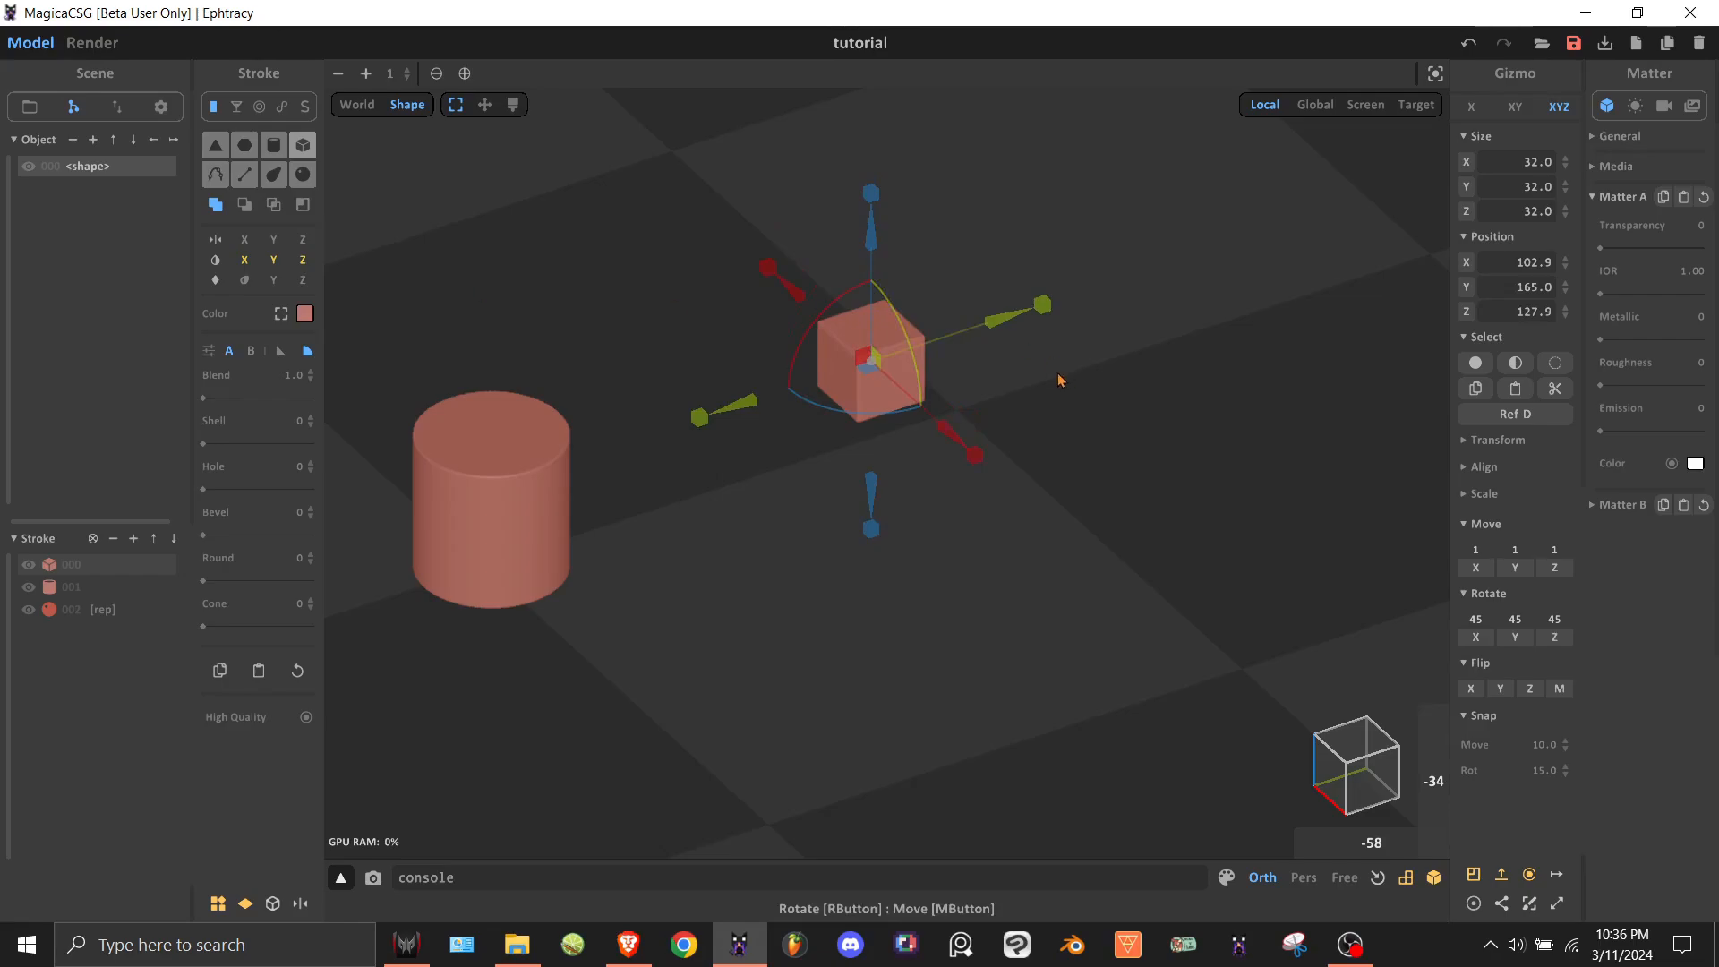
right_click_drag(1063, 380, 889, 427)
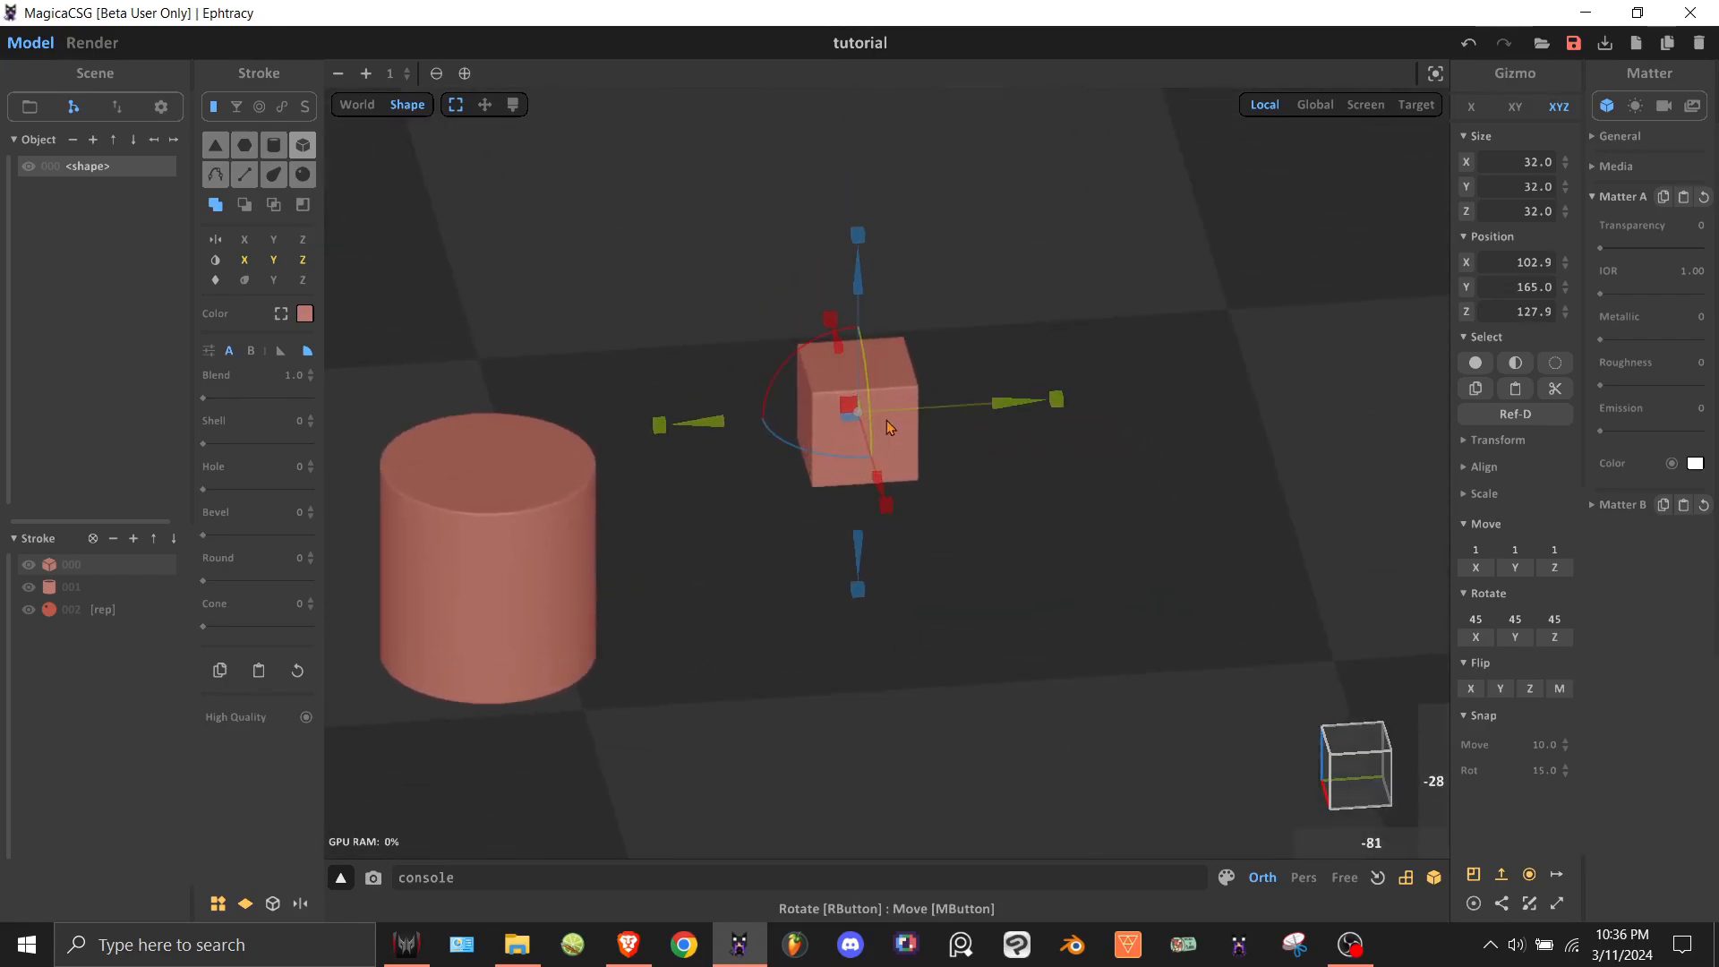
Turn off the cube's Half option on the Z, Y and X axes to restore the full cube.
left_click(303, 261)
left_click(273, 260)
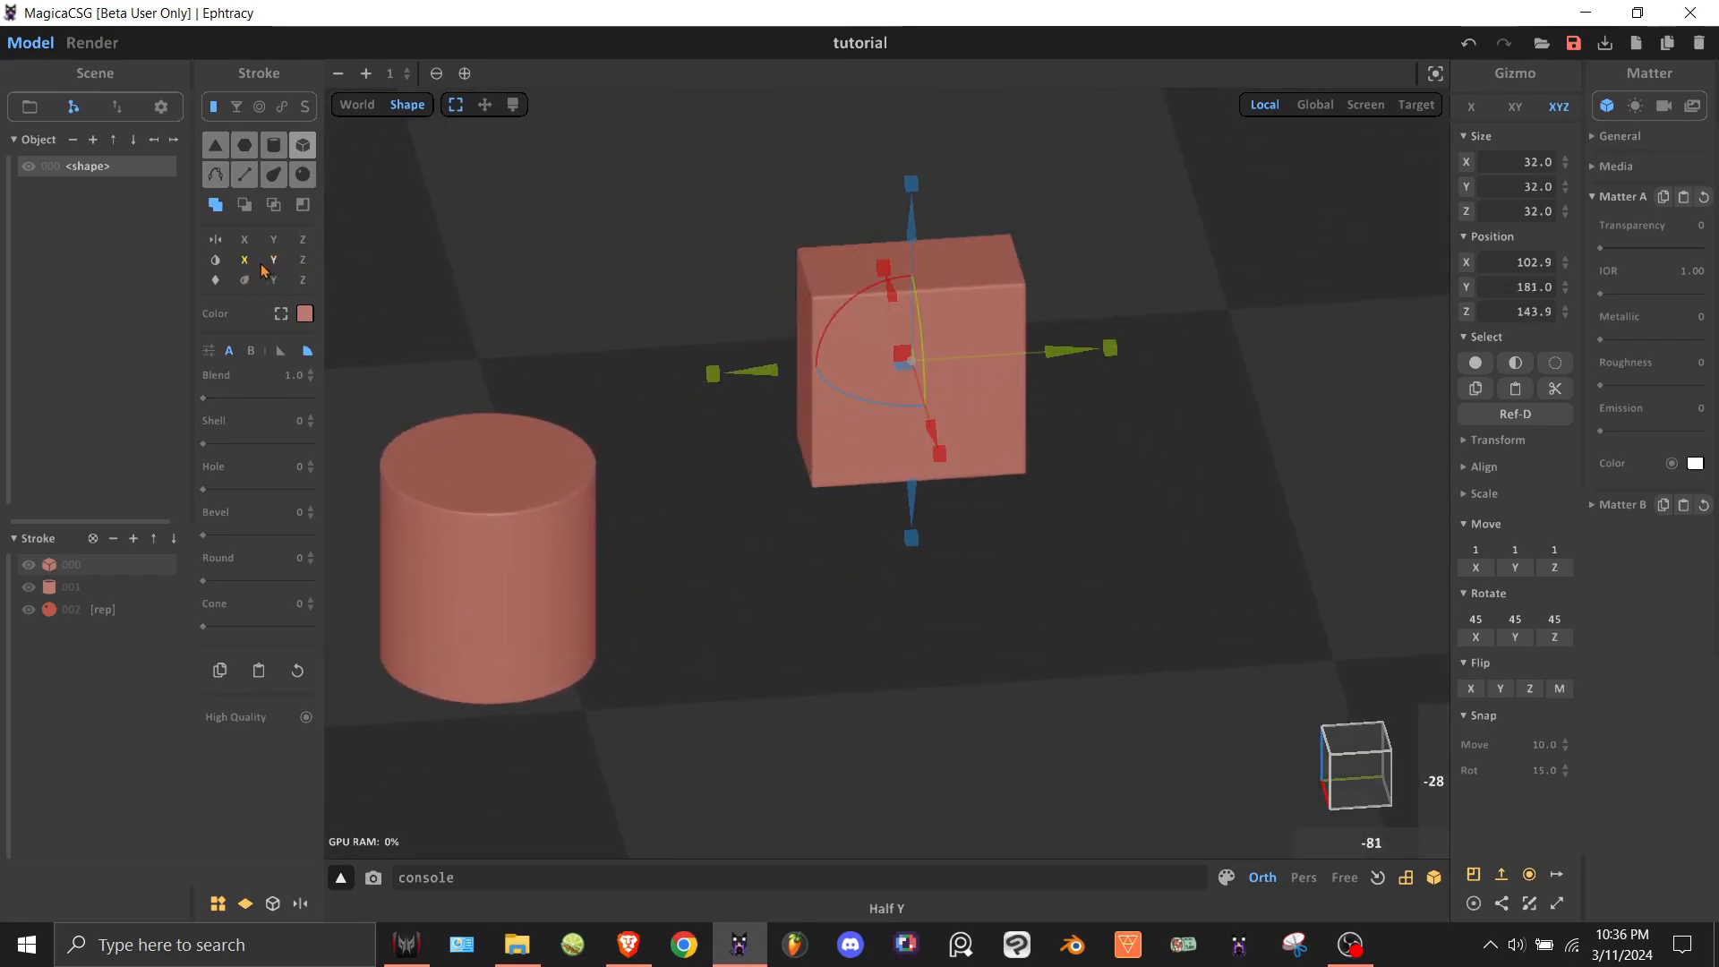
left_click(244, 260)
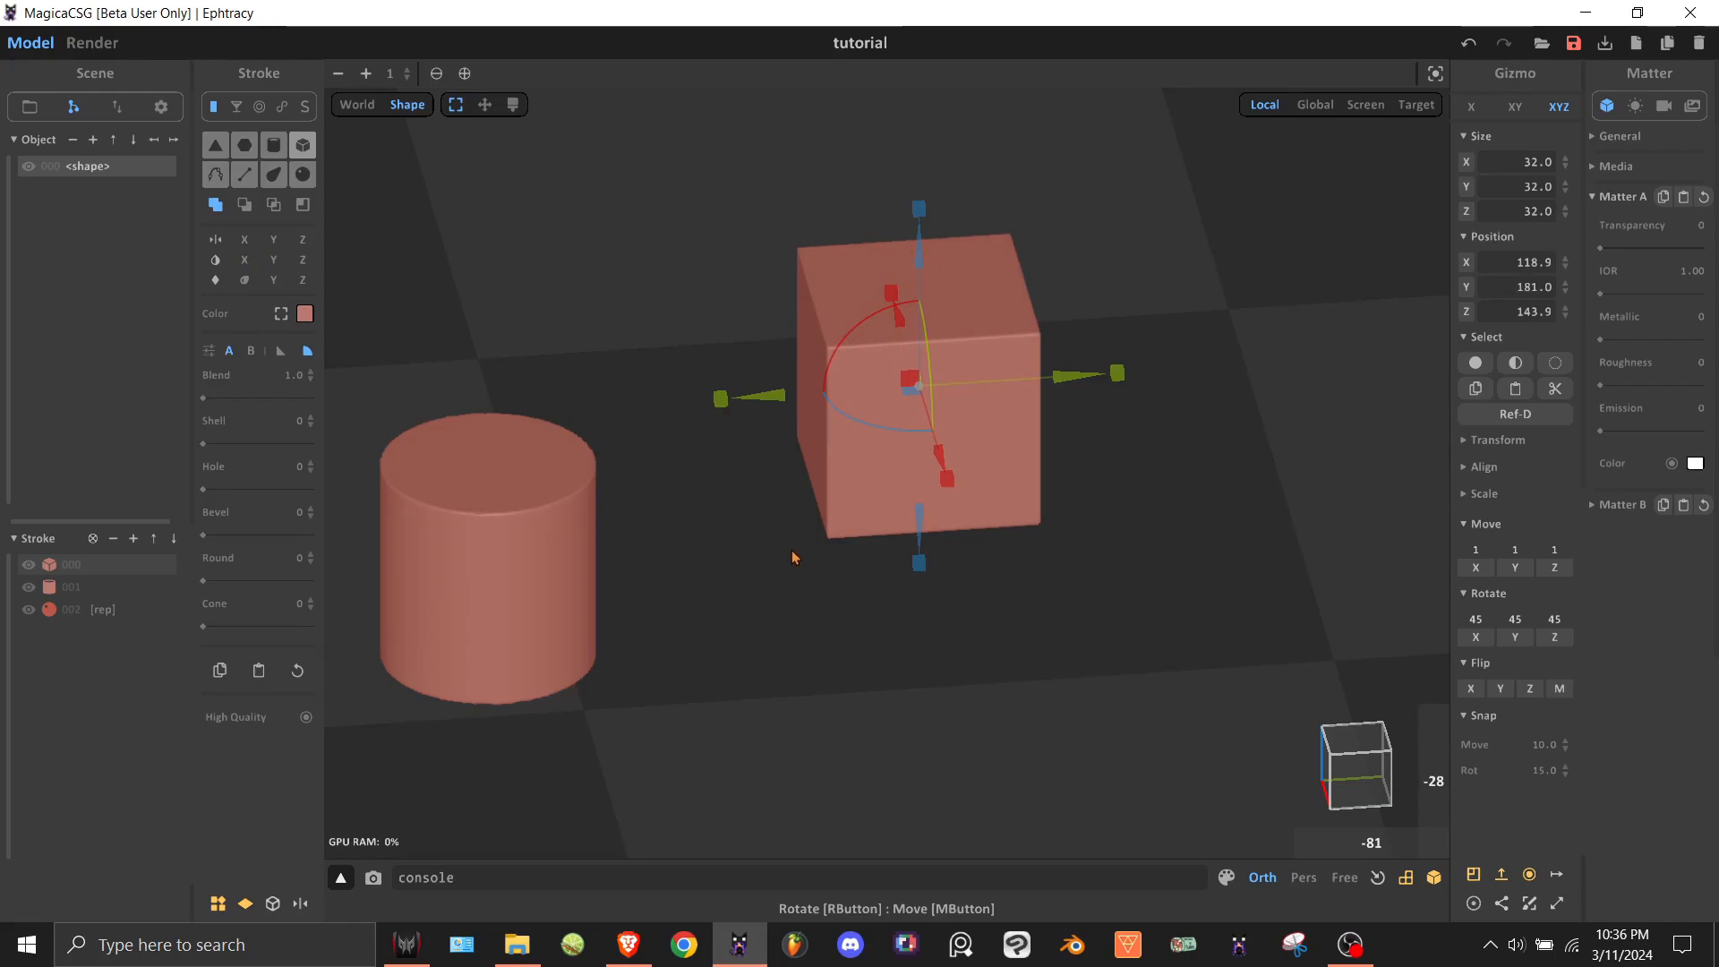
right_click_drag(792, 557, 774, 561)
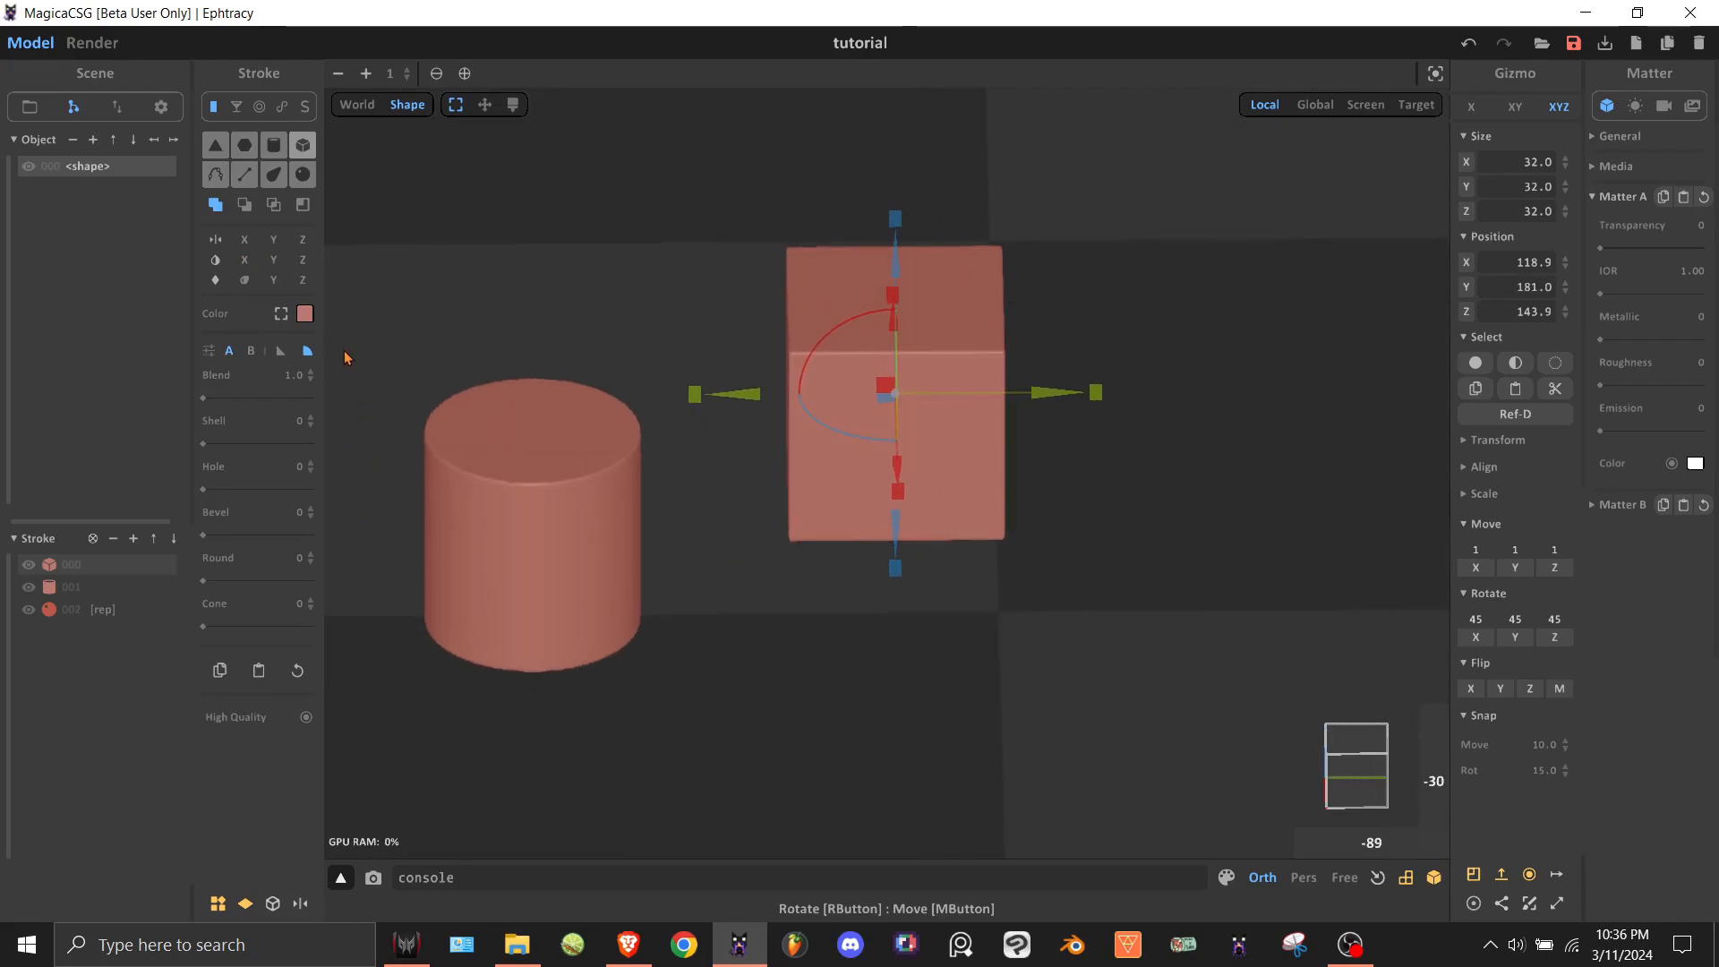
Open the stroke color picker, switch it to RGB and back to HSV, and keep the picker on top.
left_click(305, 316)
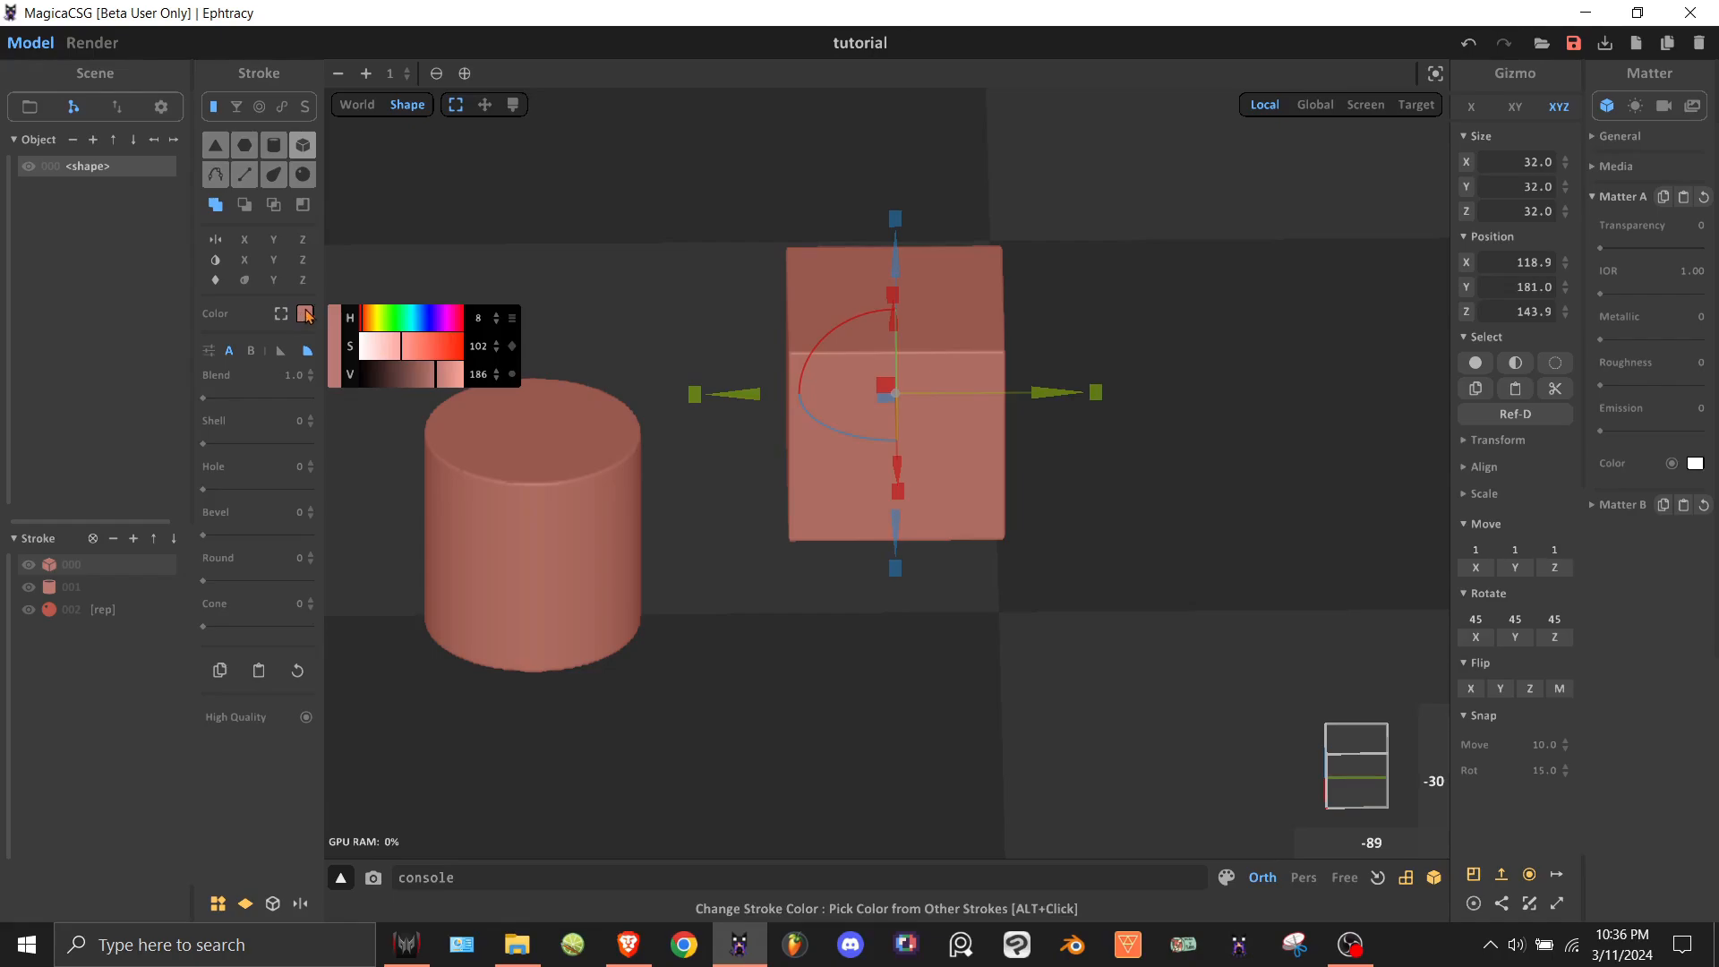
left_click(351, 345)
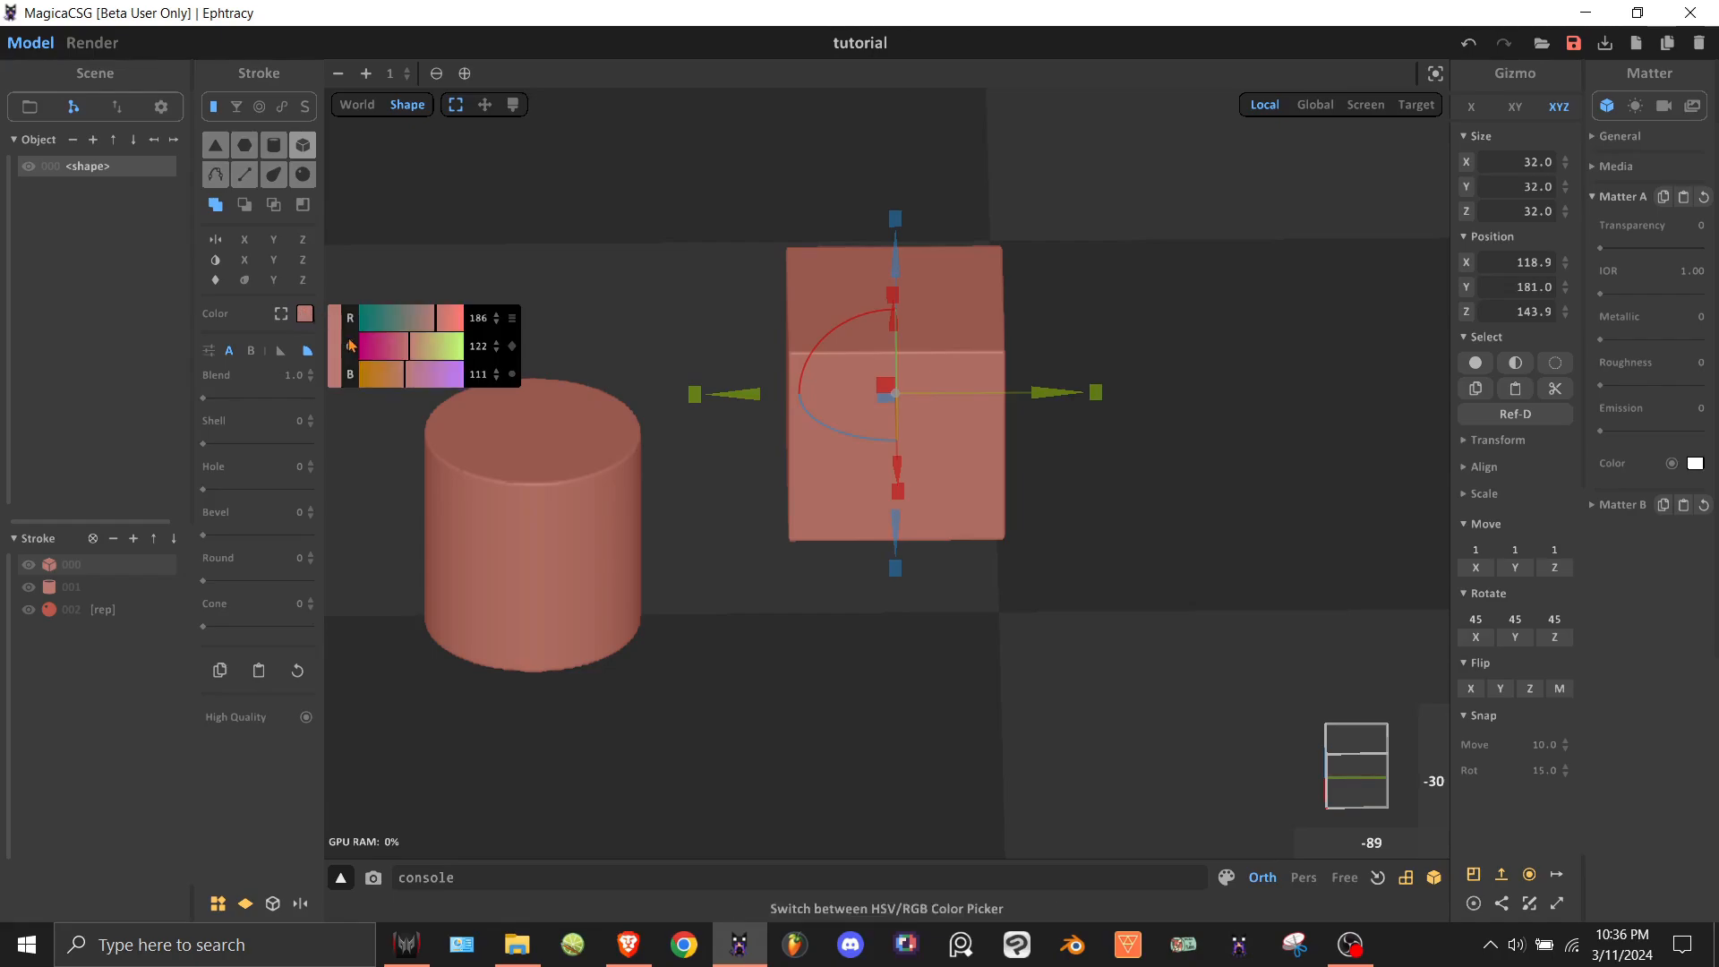
left_click(352, 345)
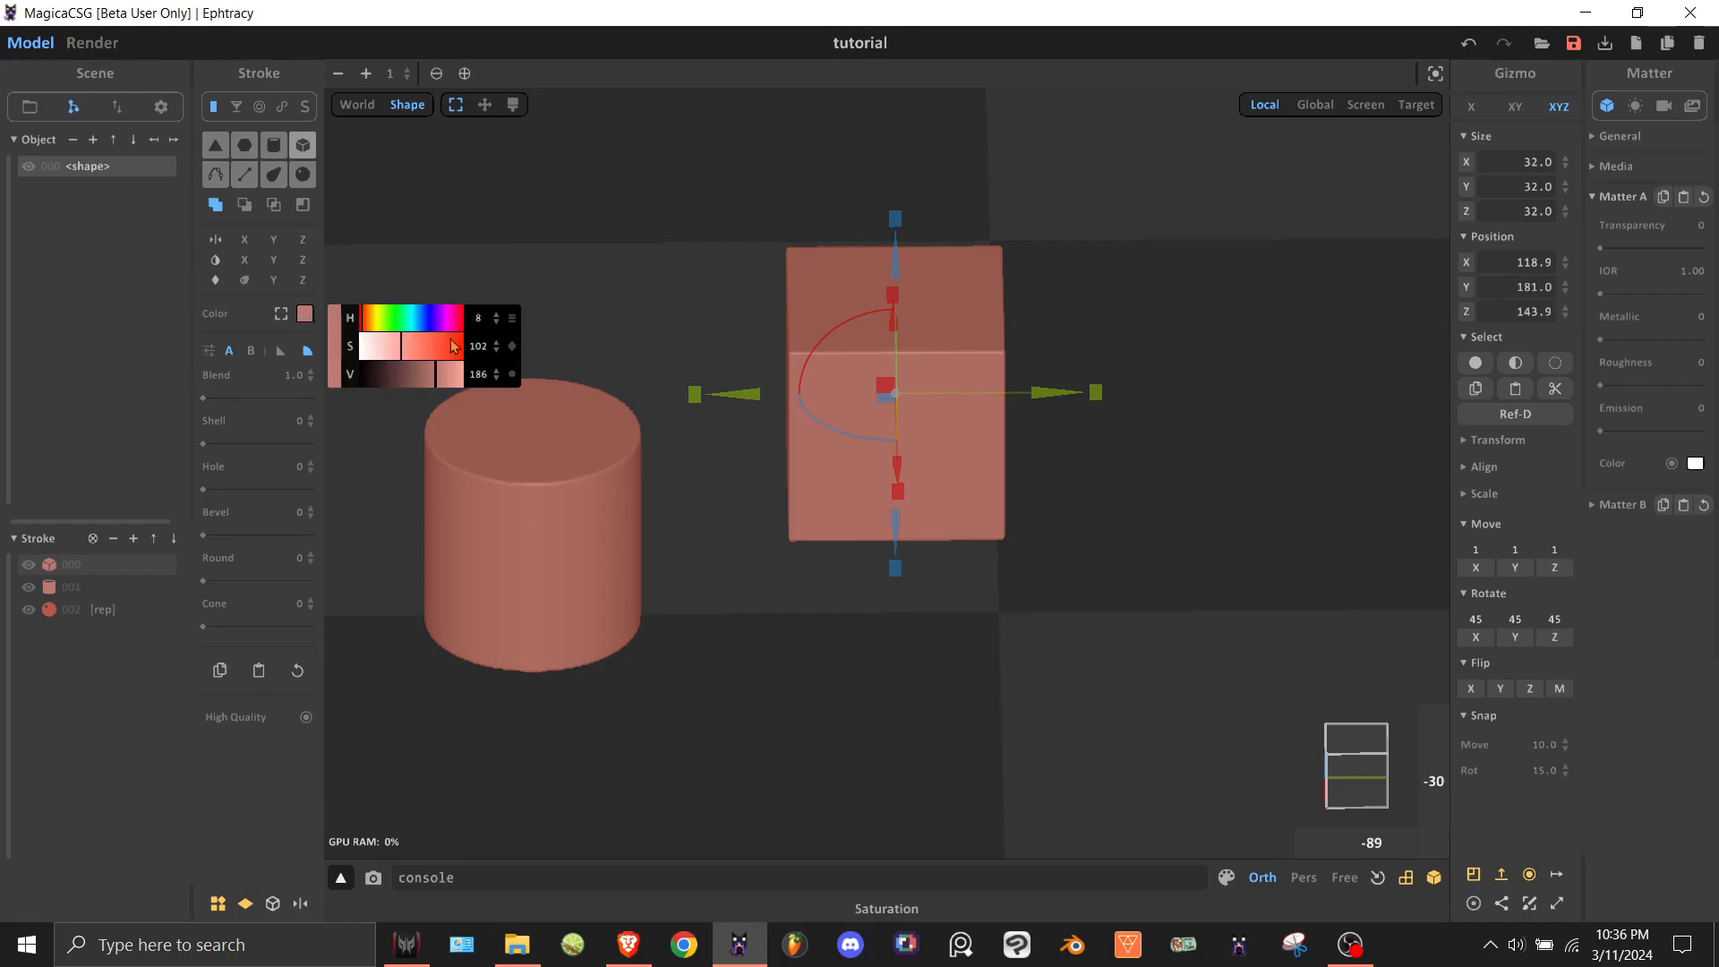
left_click(513, 318)
left_click(513, 319)
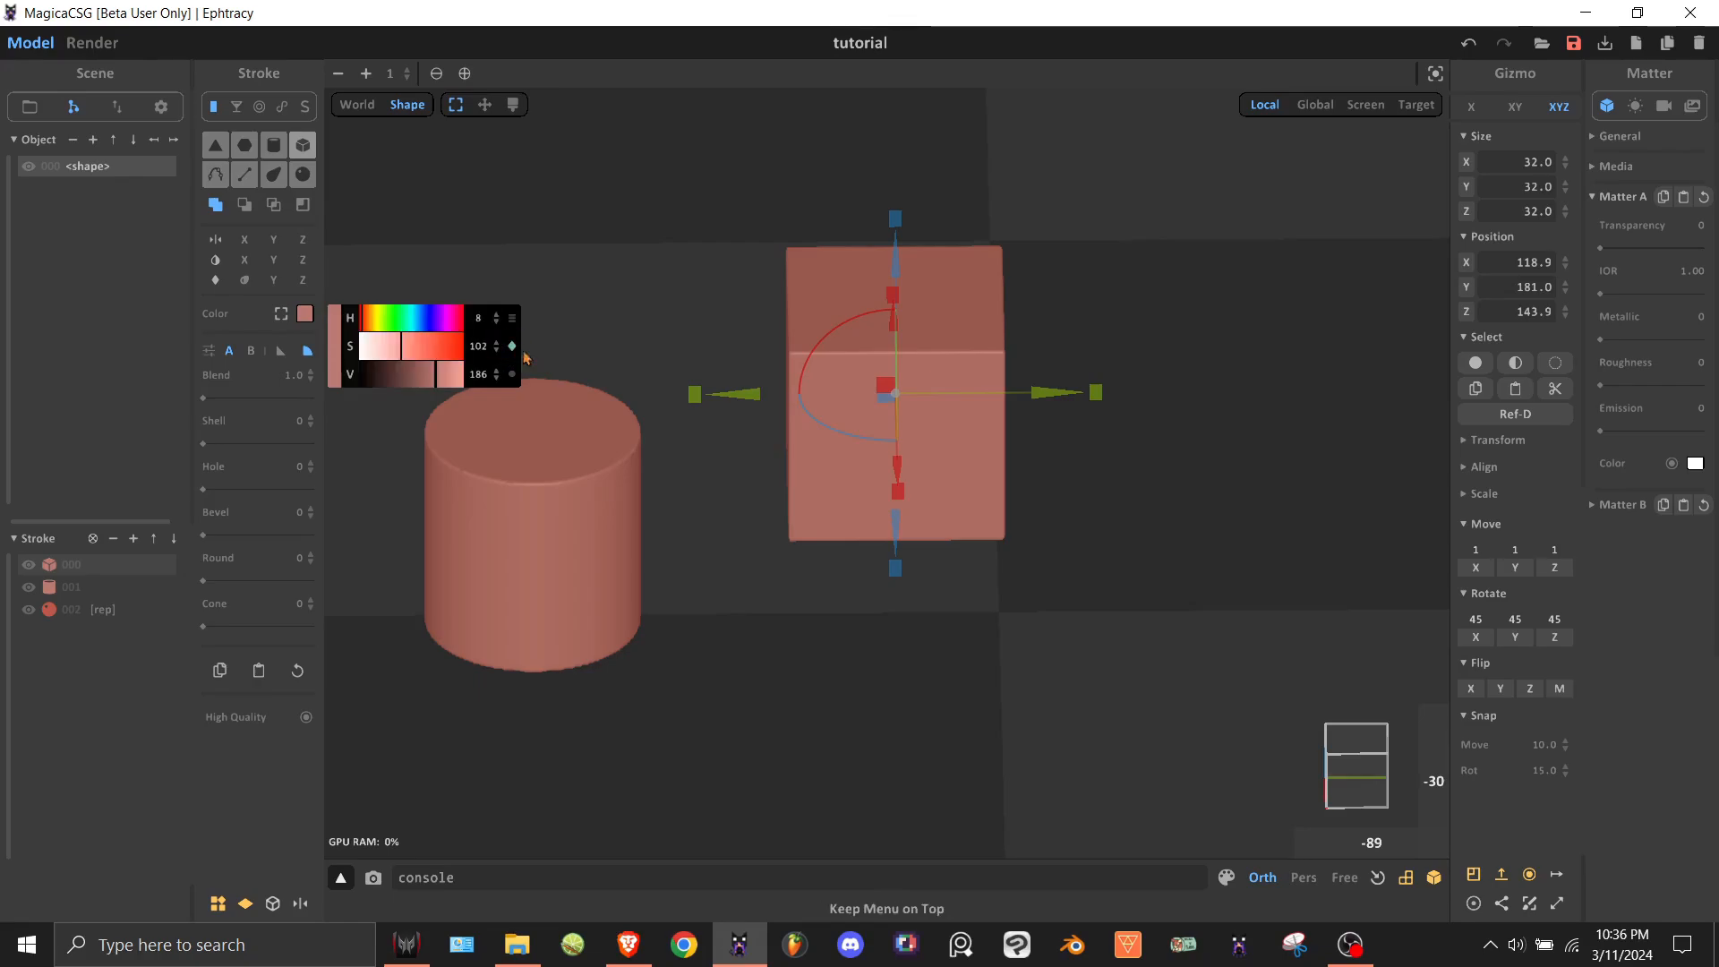
left_click(697, 334)
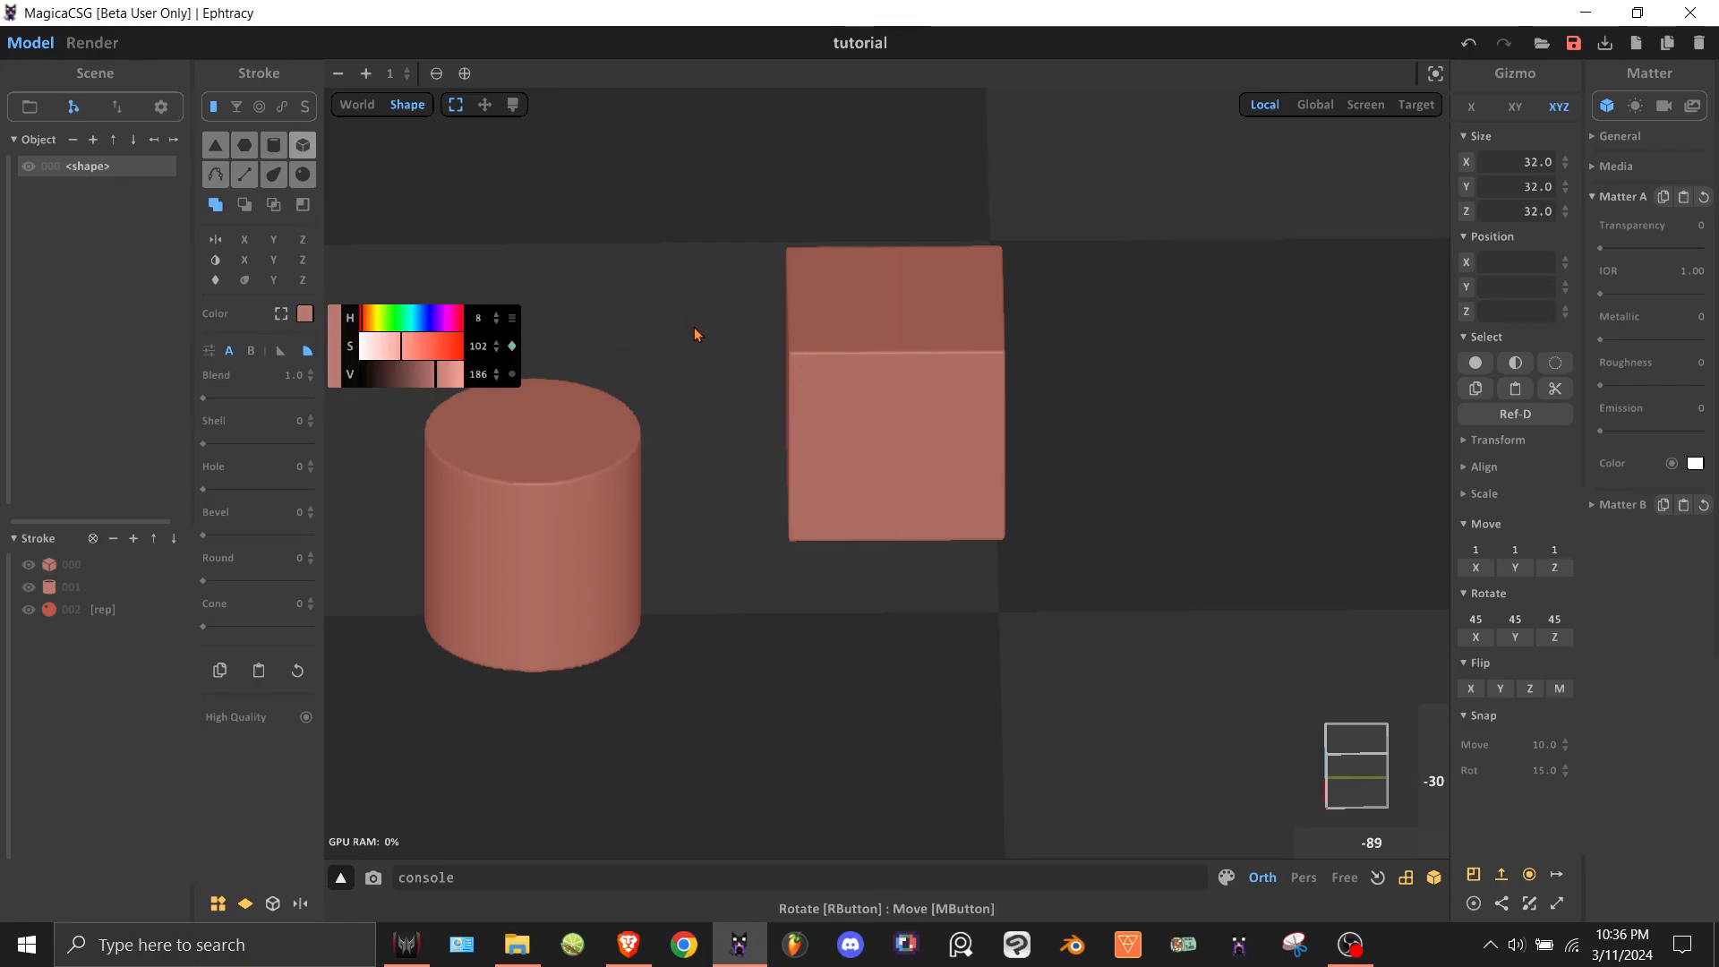
Try a more saturated stroke color with hue 8, saturation 172 and value 181.
left_click(513, 374)
mouse_move(416, 353)
left_mouse_down()
mouse_move(388, 344)
mouse_move(431, 347)
left_mouse_up()
left_click(513, 375)
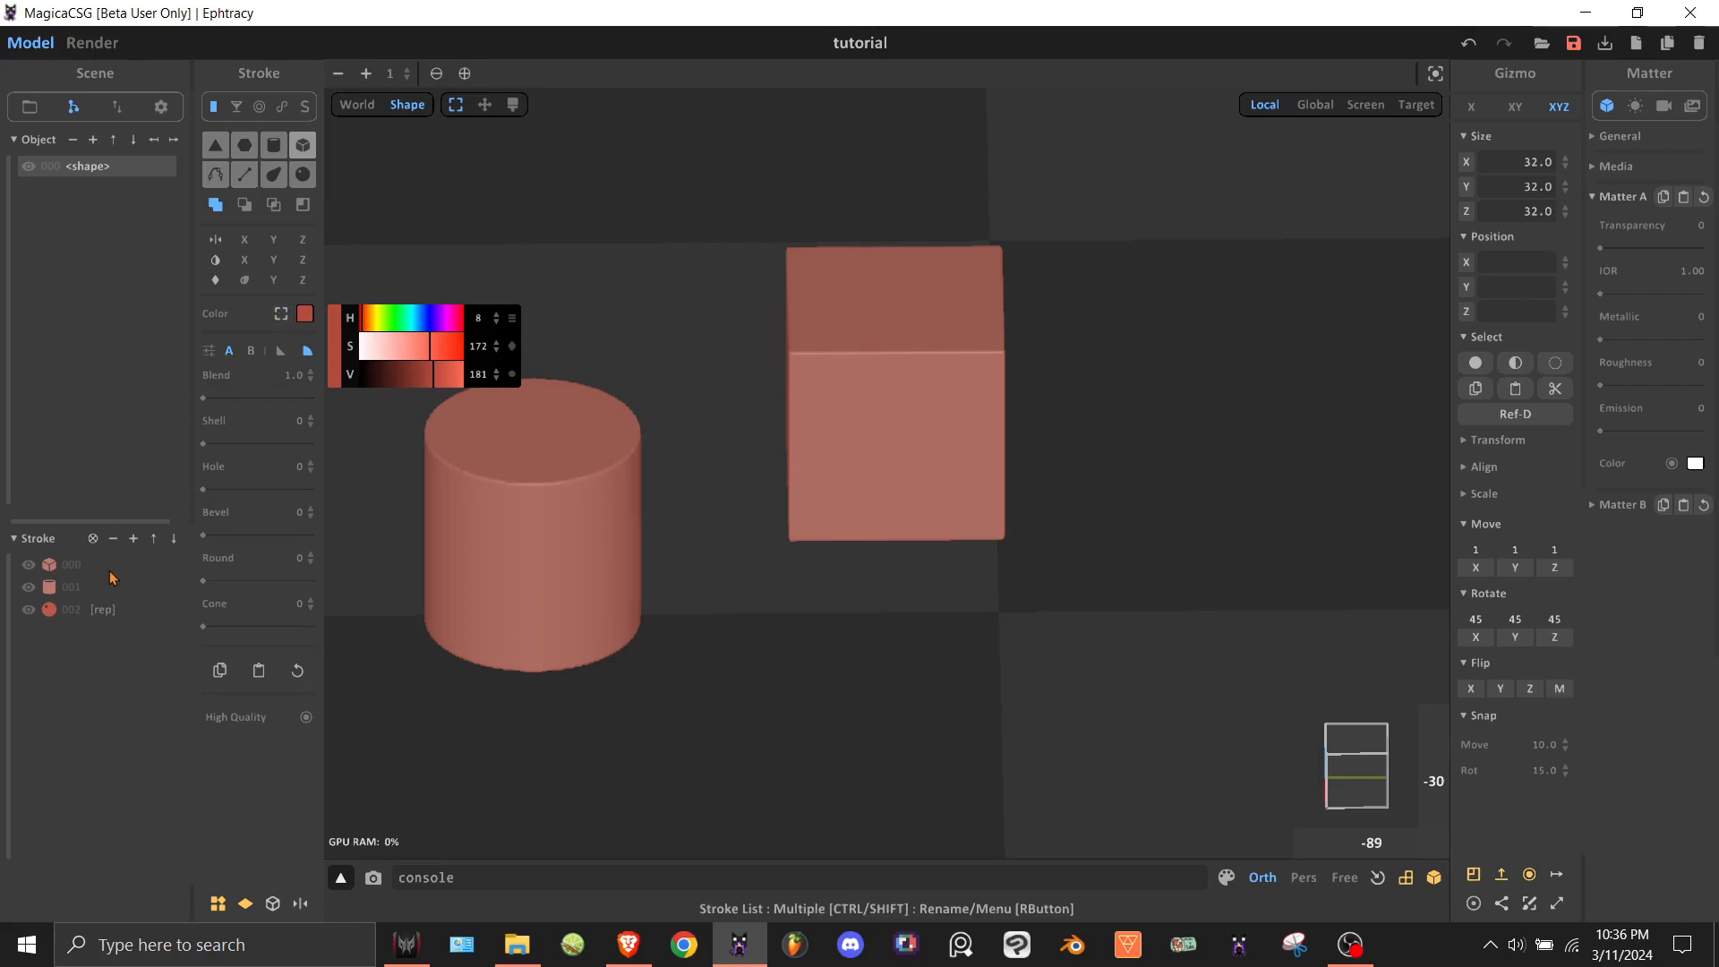
left_click(281, 314)
left_click(284, 319)
Turn the ground plane display off and back on.
mouse_move(810, 498)
right_mouse_down()
mouse_move(775, 469)
mouse_move(763, 481)
right_mouse_up()
scroll(775, 469, "down", 3)
left_click(593, 395)
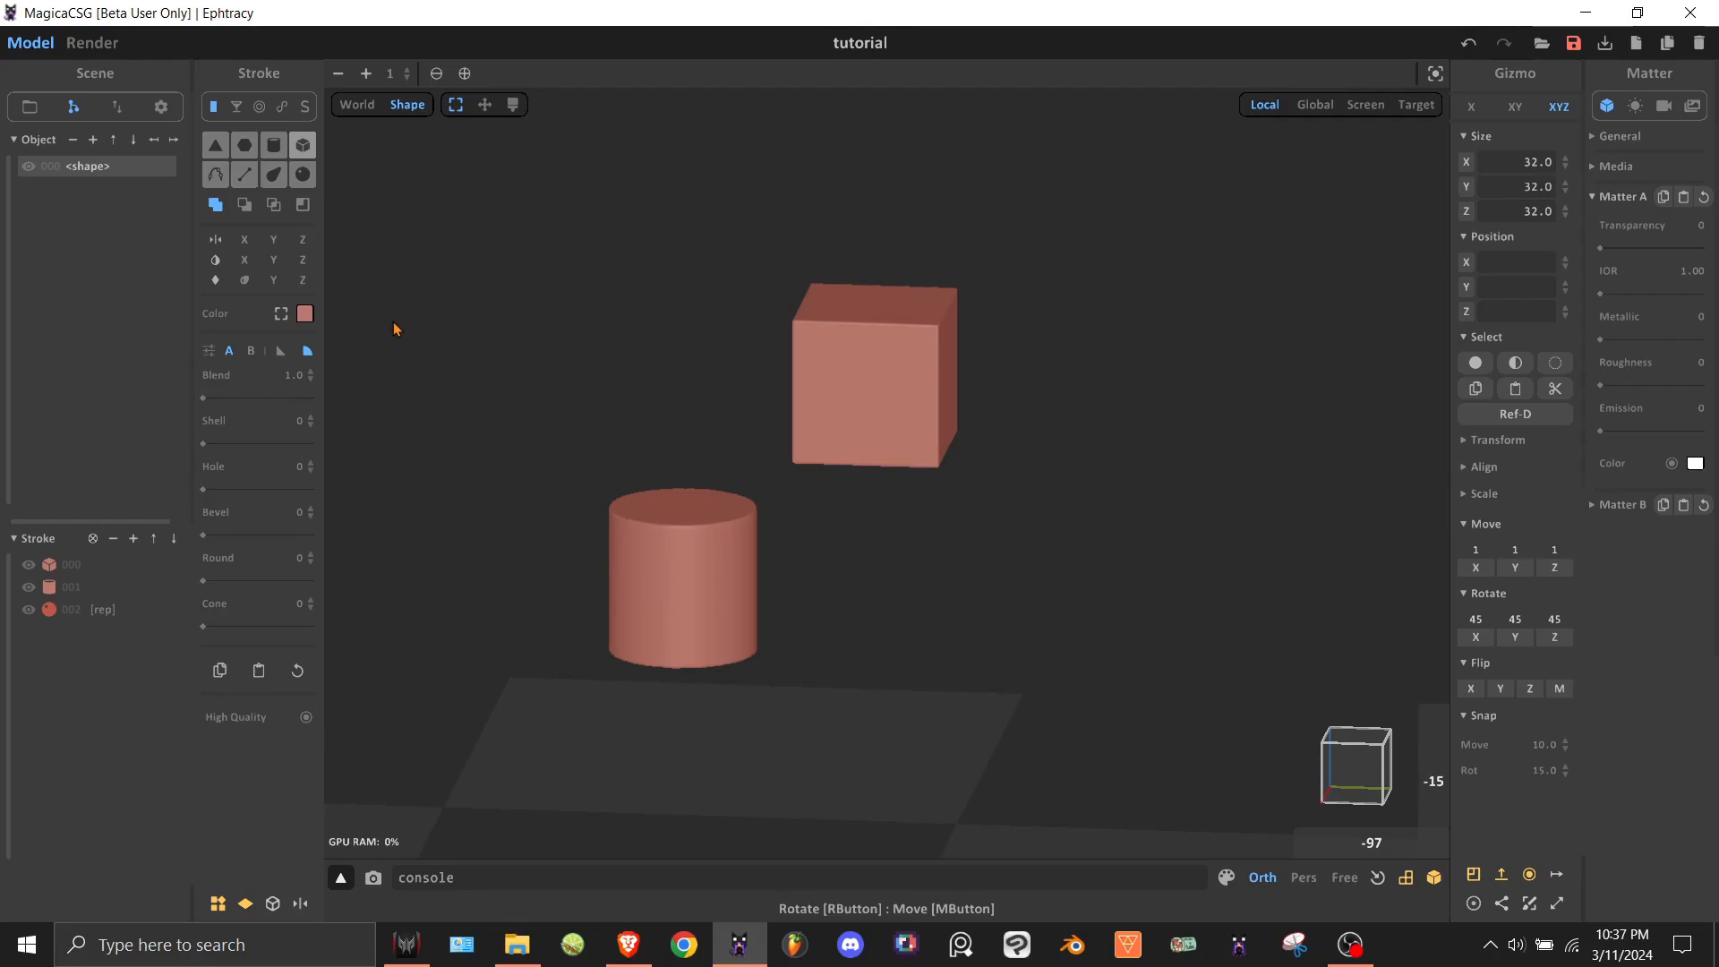
right_click_drag(577, 336, 605, 360)
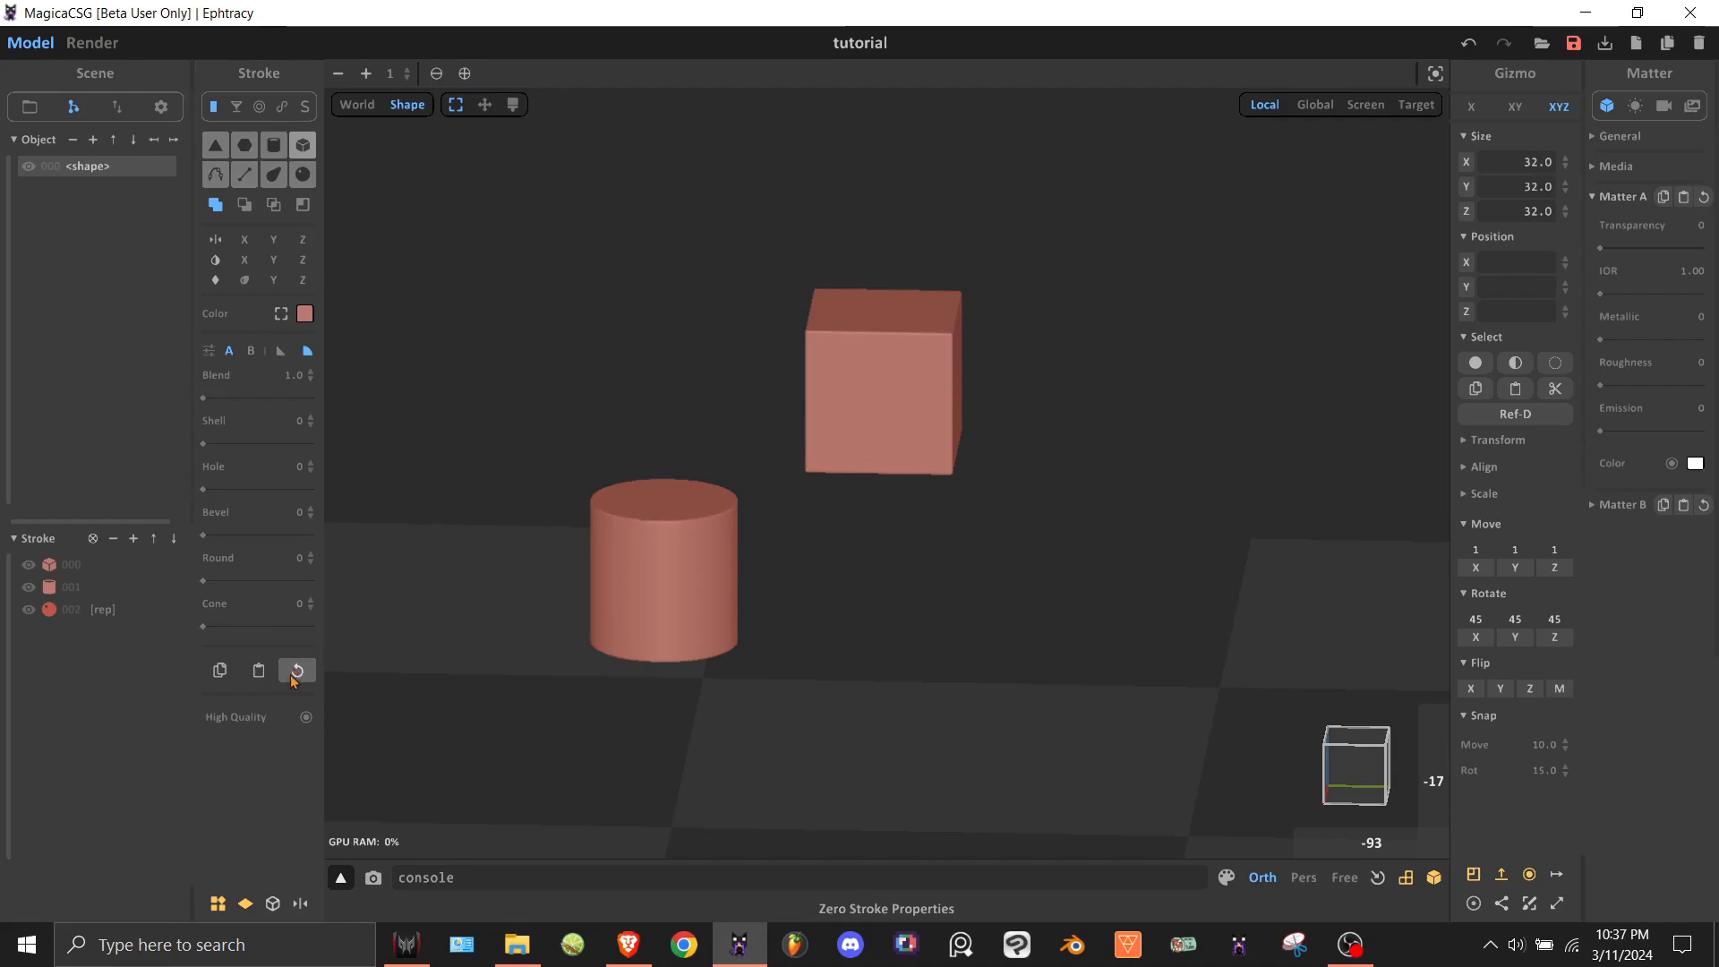
left_click(244, 904)
left_click(243, 904)
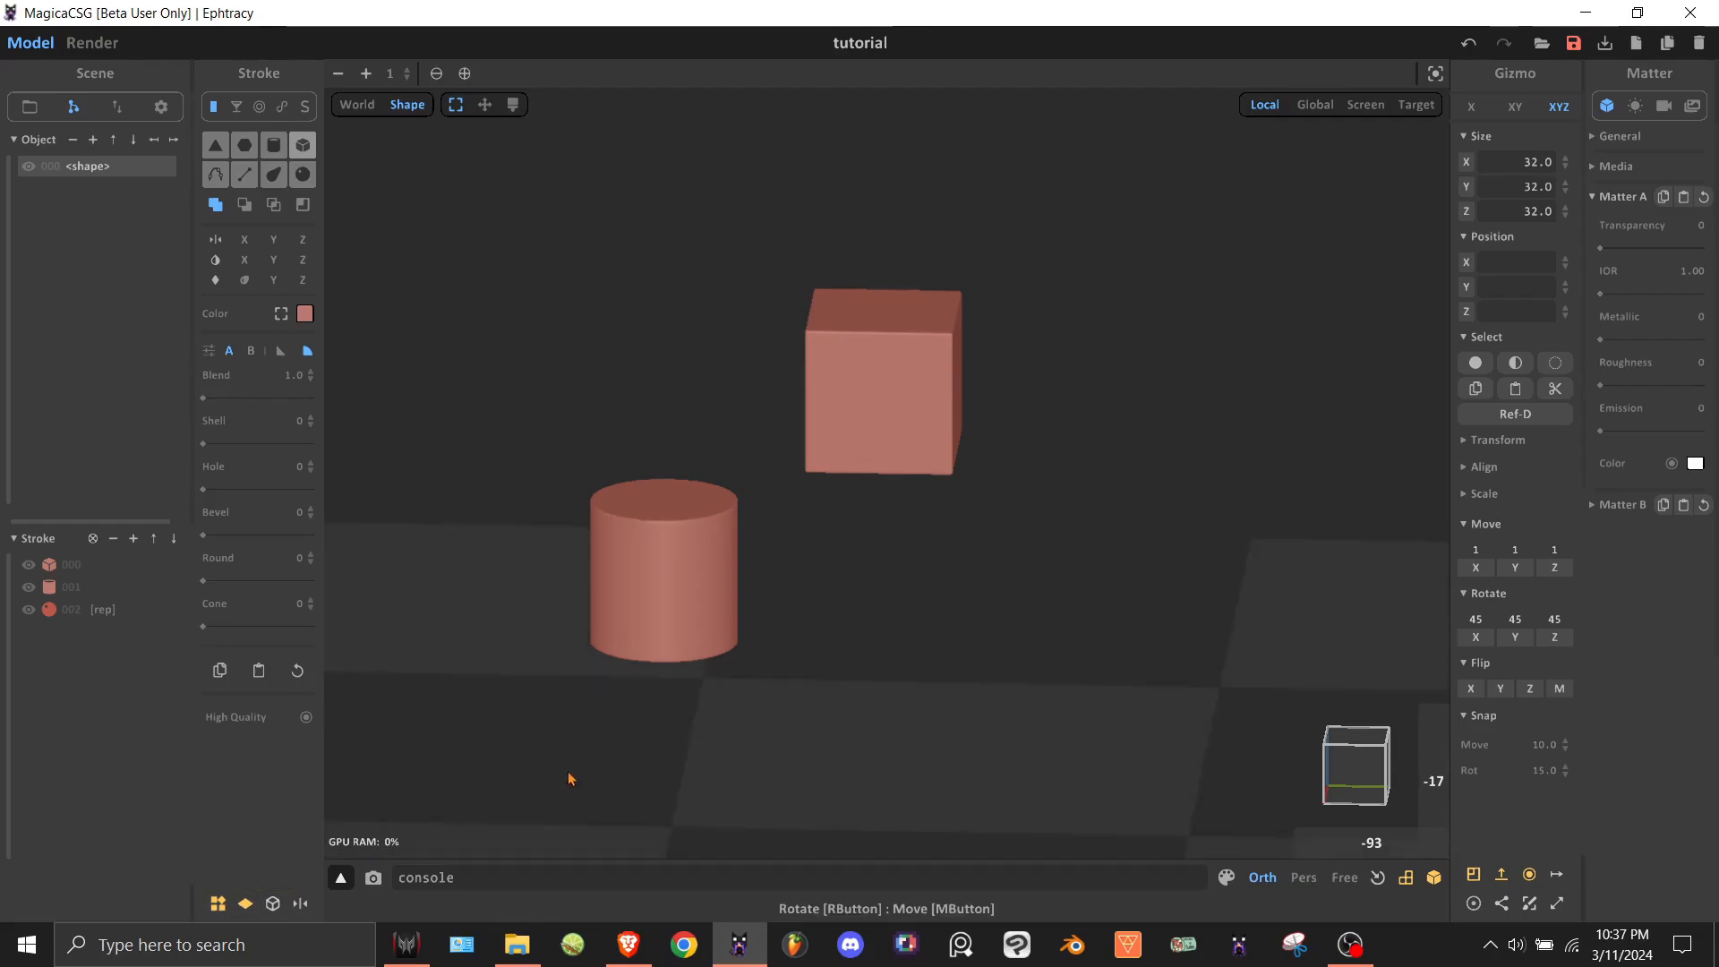
Select the cylinder, show and hide the mirror plane, and turn off the bounding box display.
left_click(677, 616)
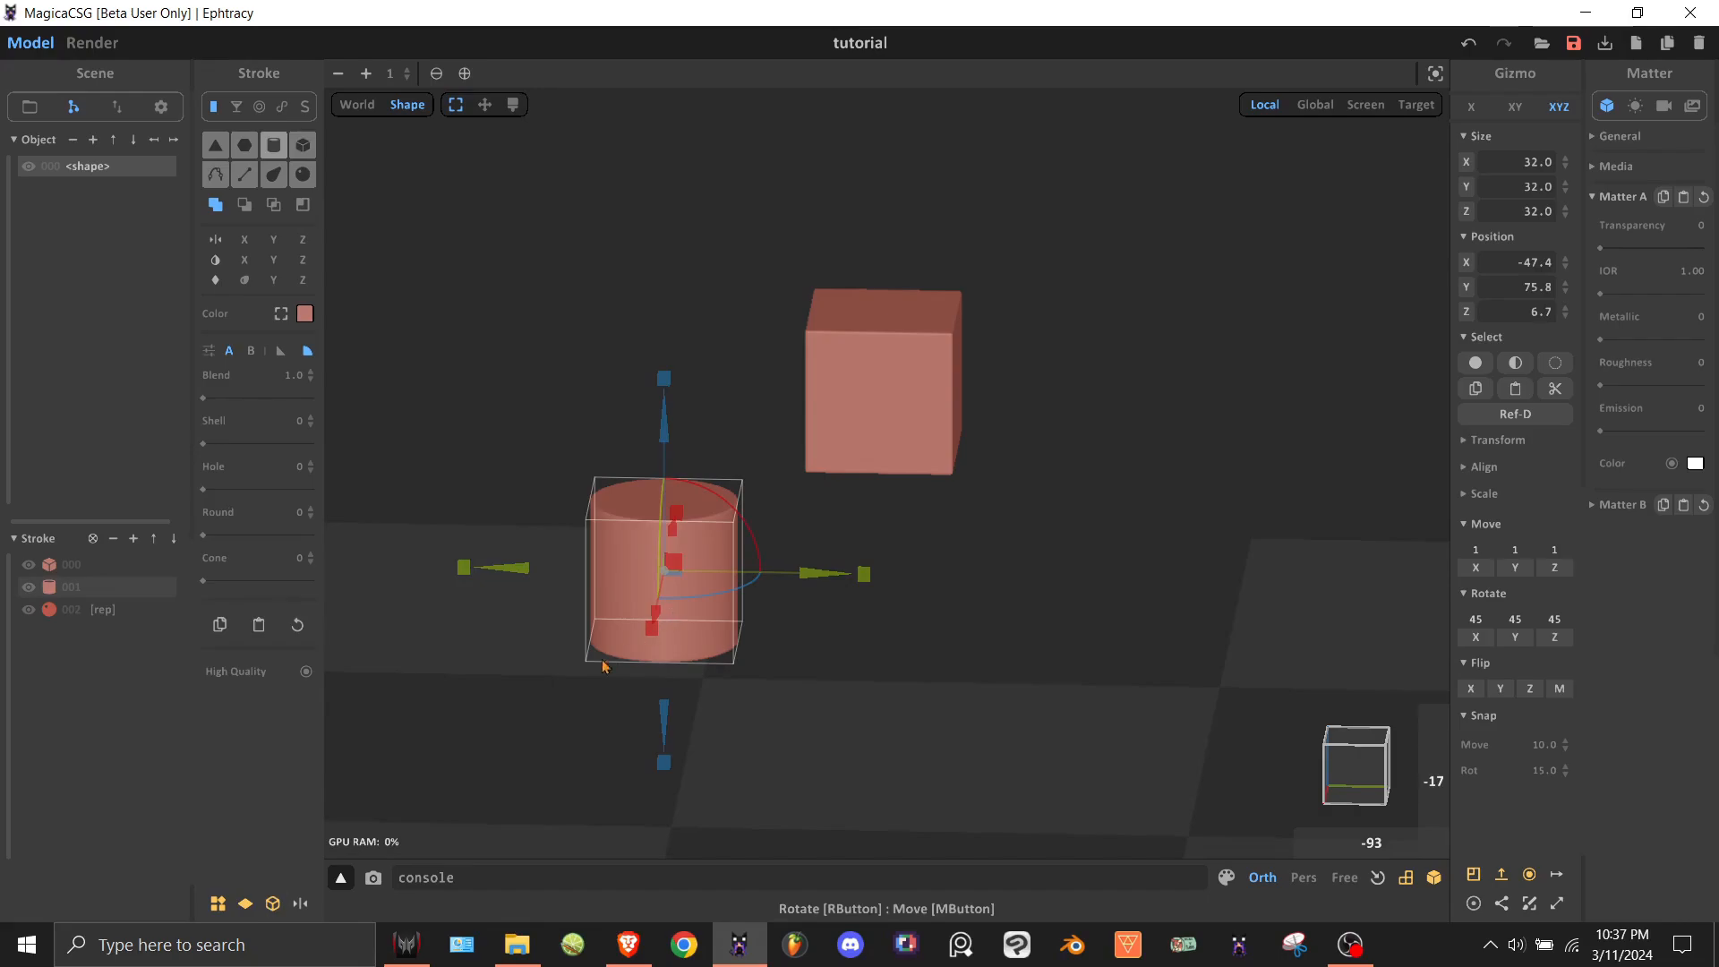
left_click(274, 905)
left_click(275, 905)
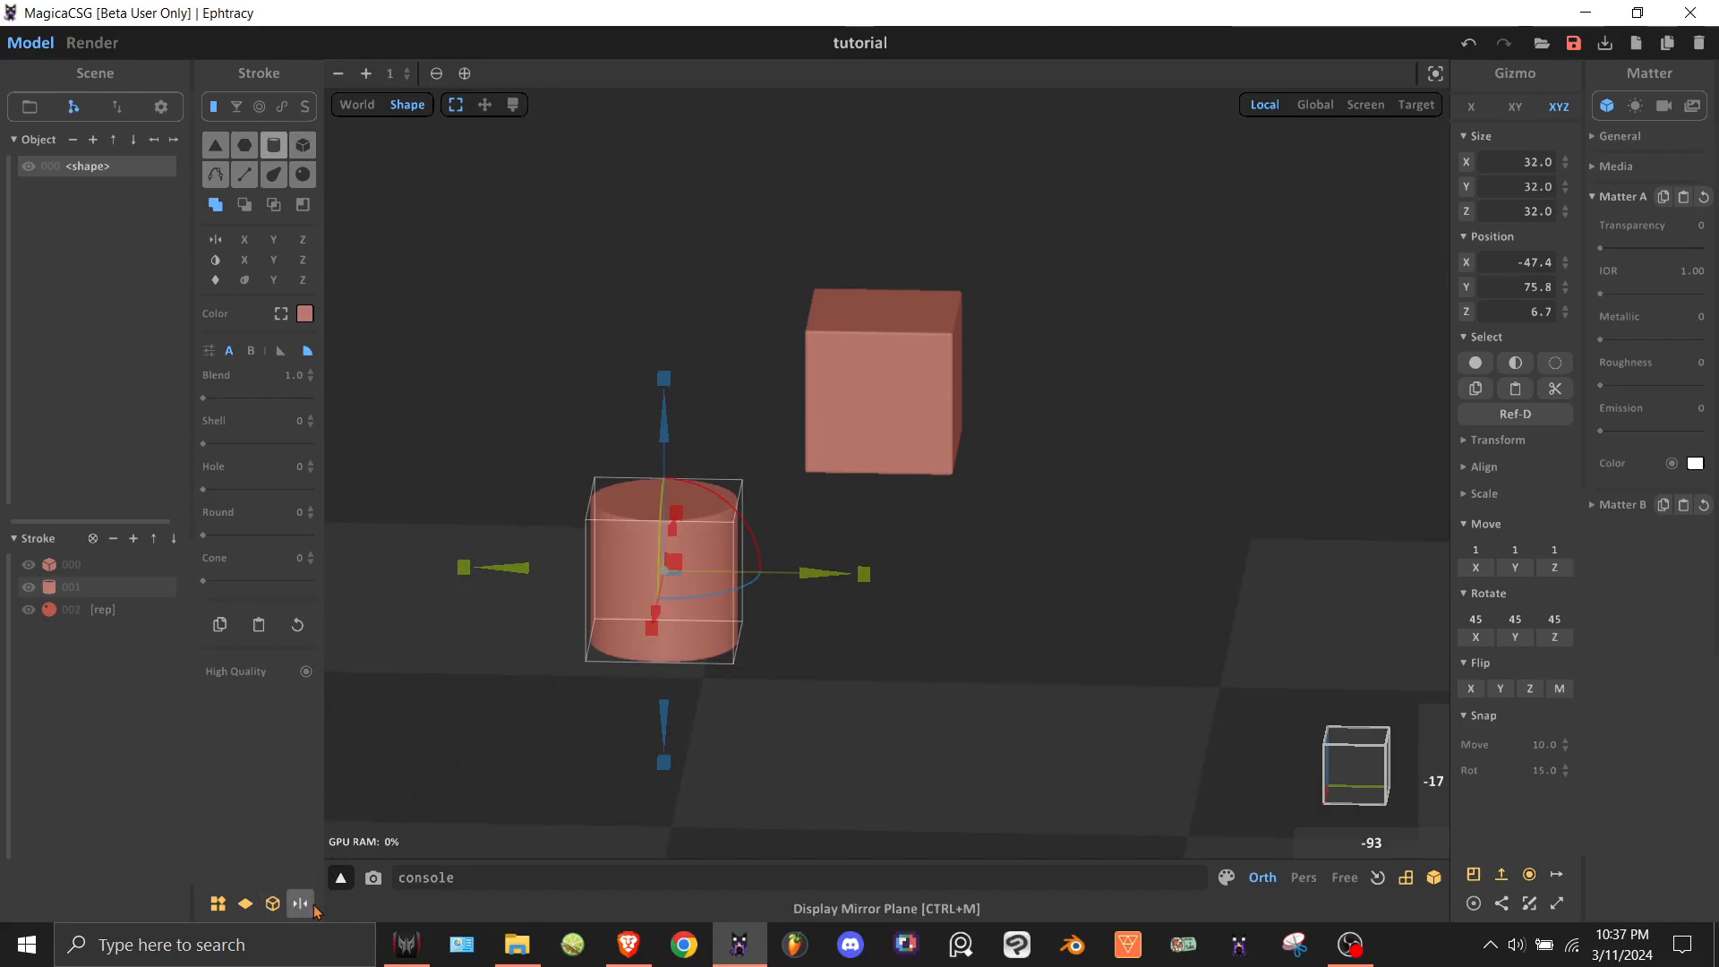
left_click(309, 907)
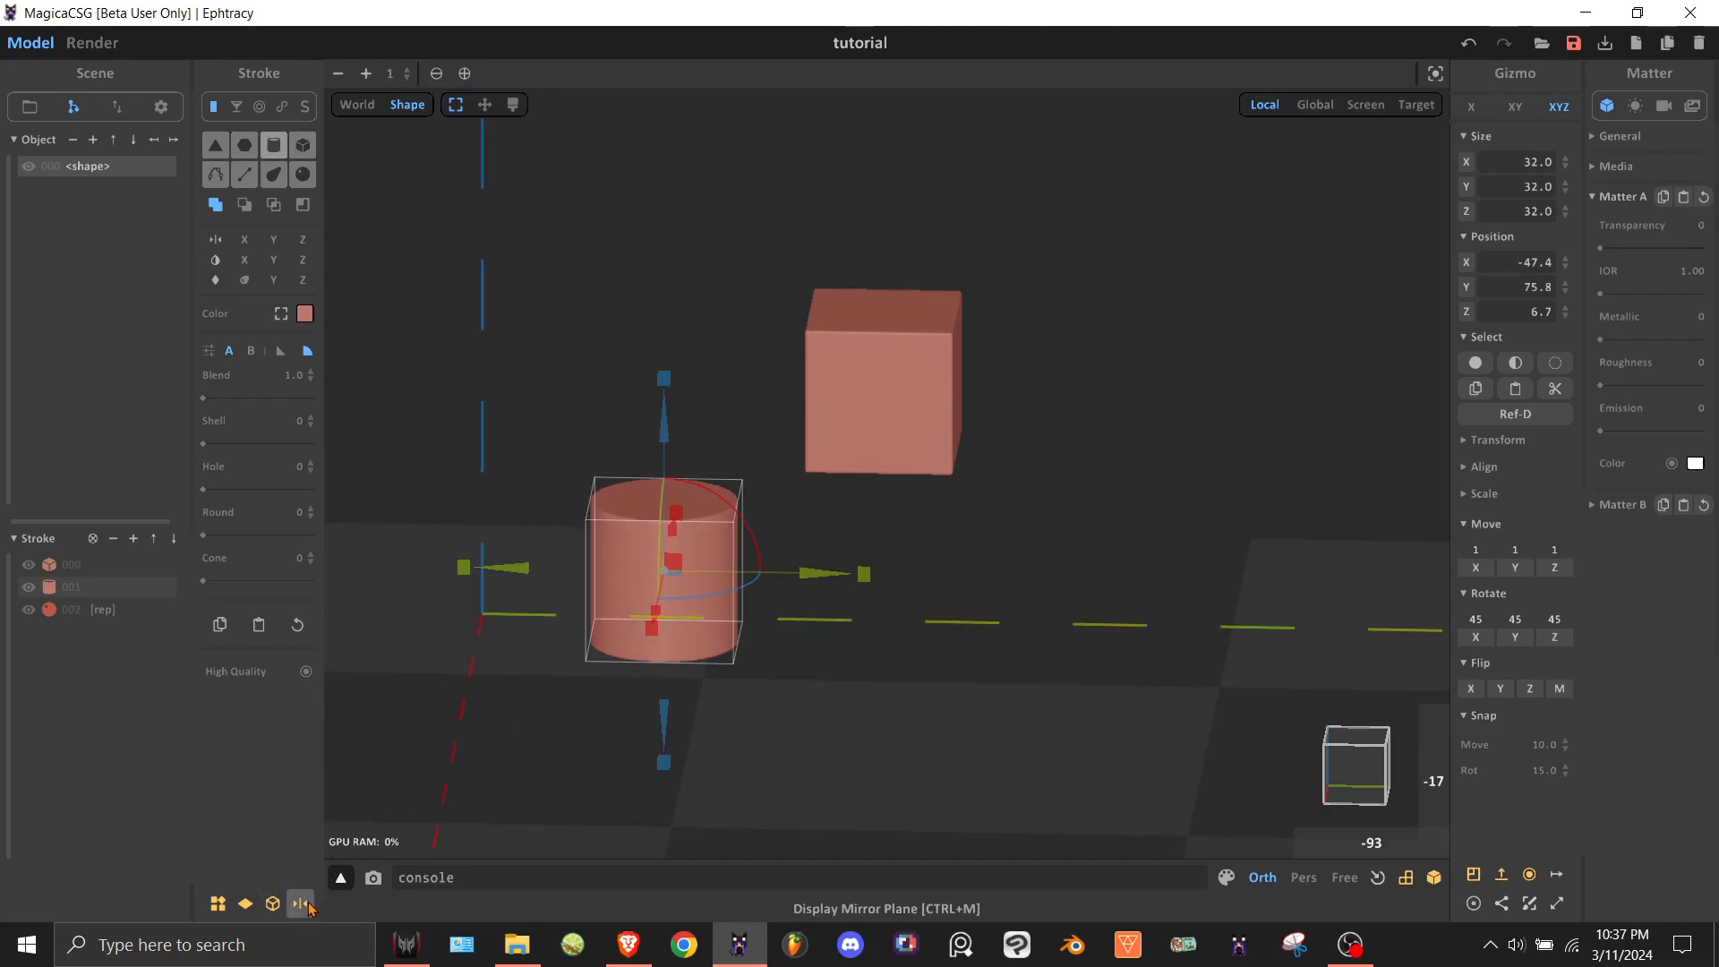
left_click(309, 906)
left_click(273, 904)
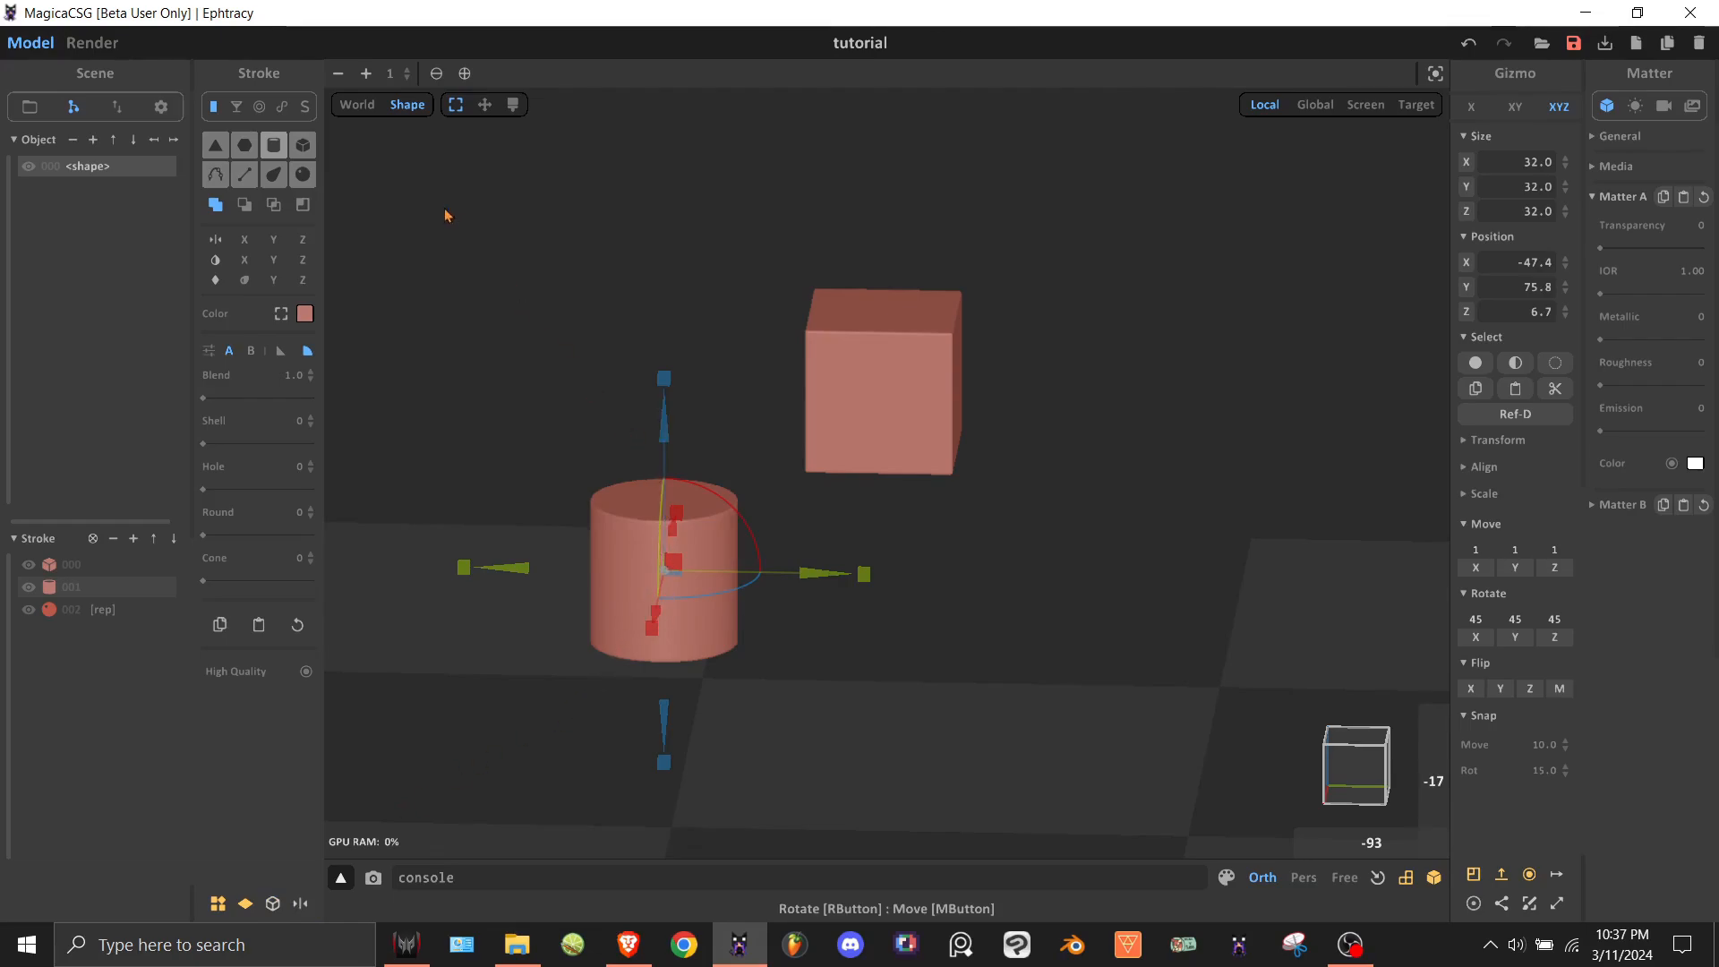
Switch to World mode and lower the whole object to about Z 544.
left_click(363, 108)
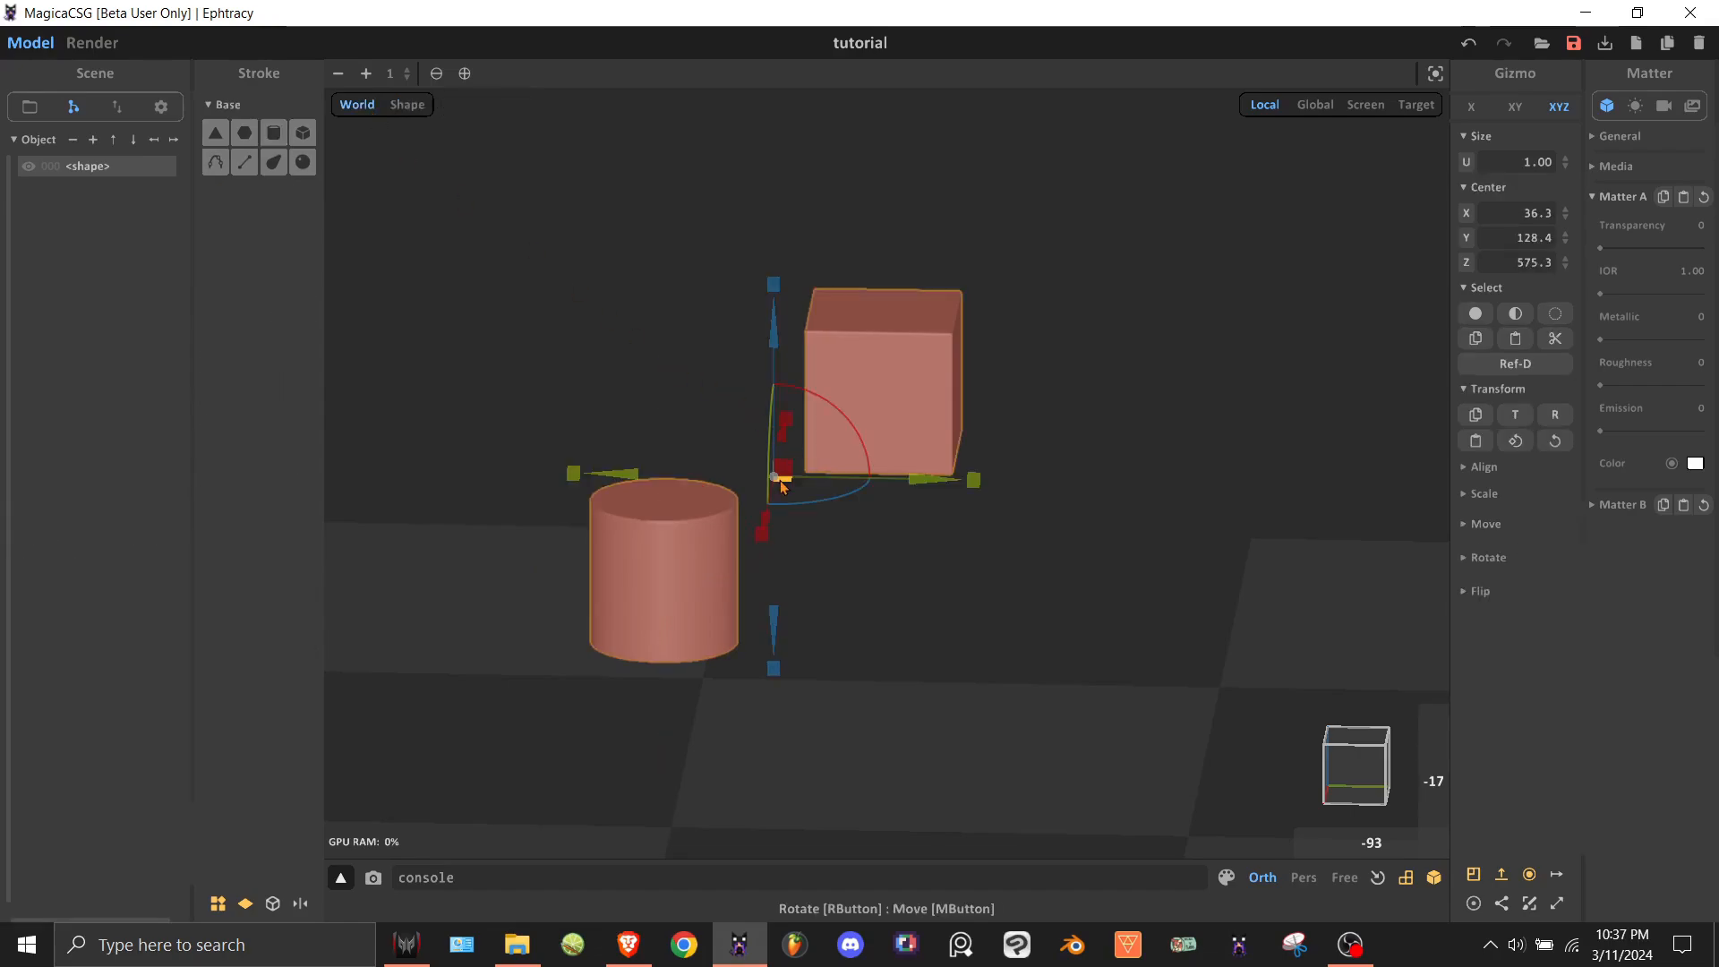
right_click_drag(927, 538, 1029, 595)
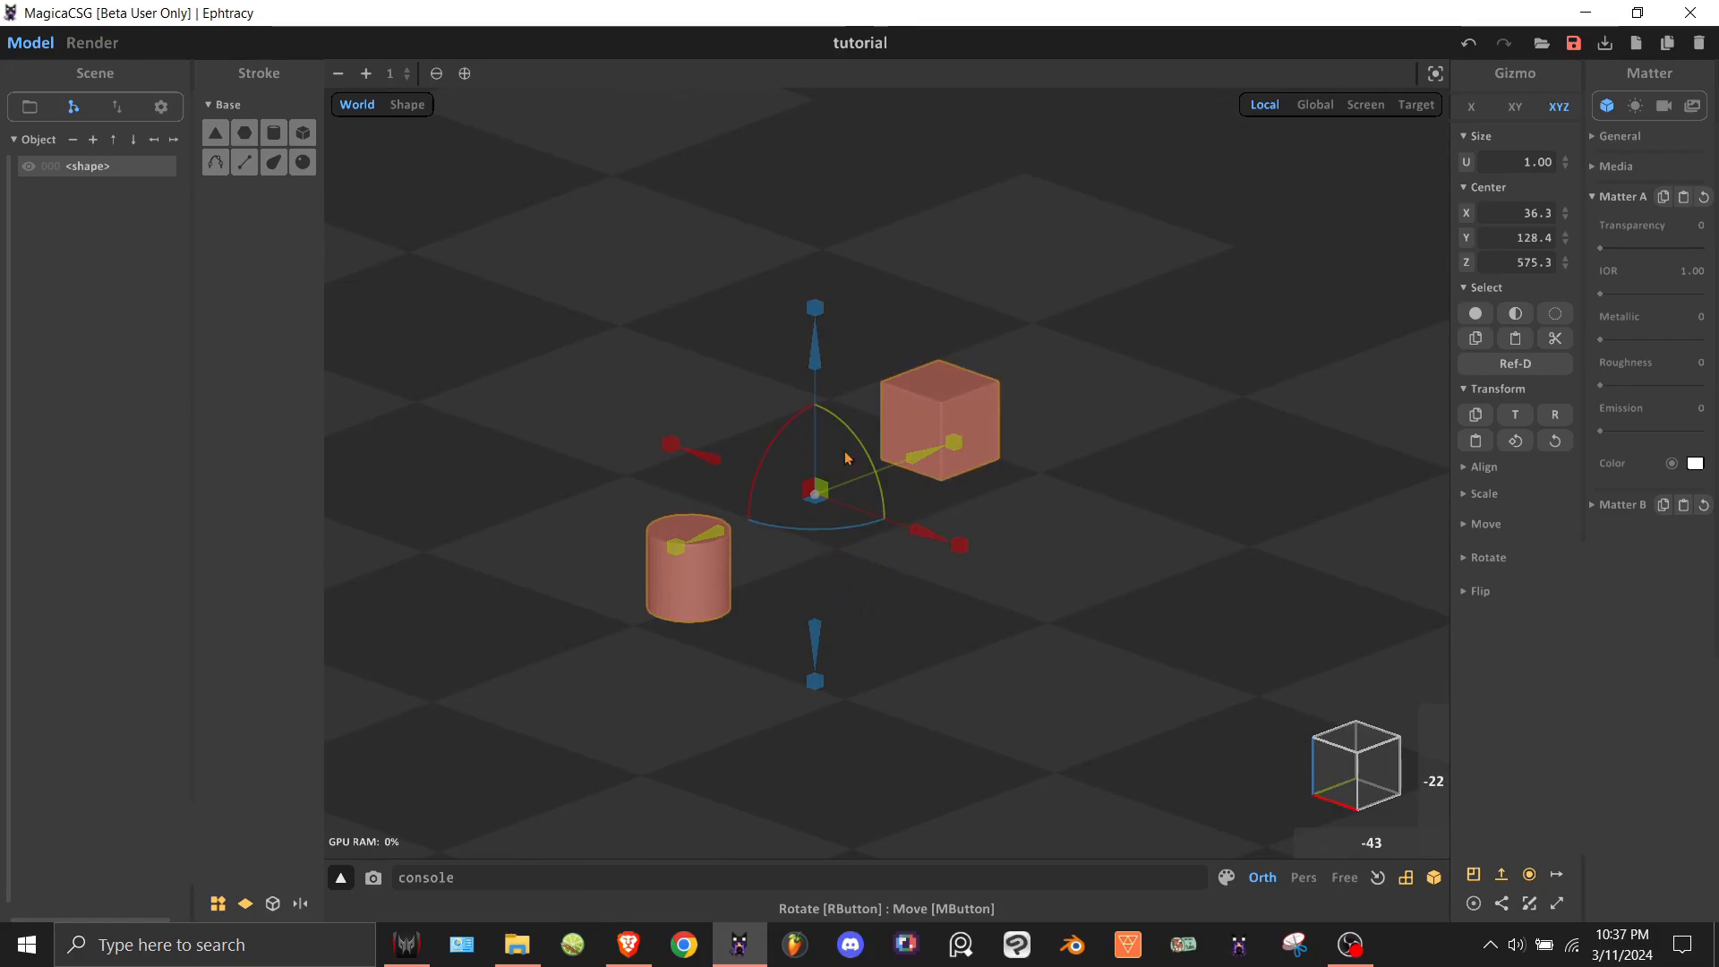
left_click_drag(813, 363, 810, 407)
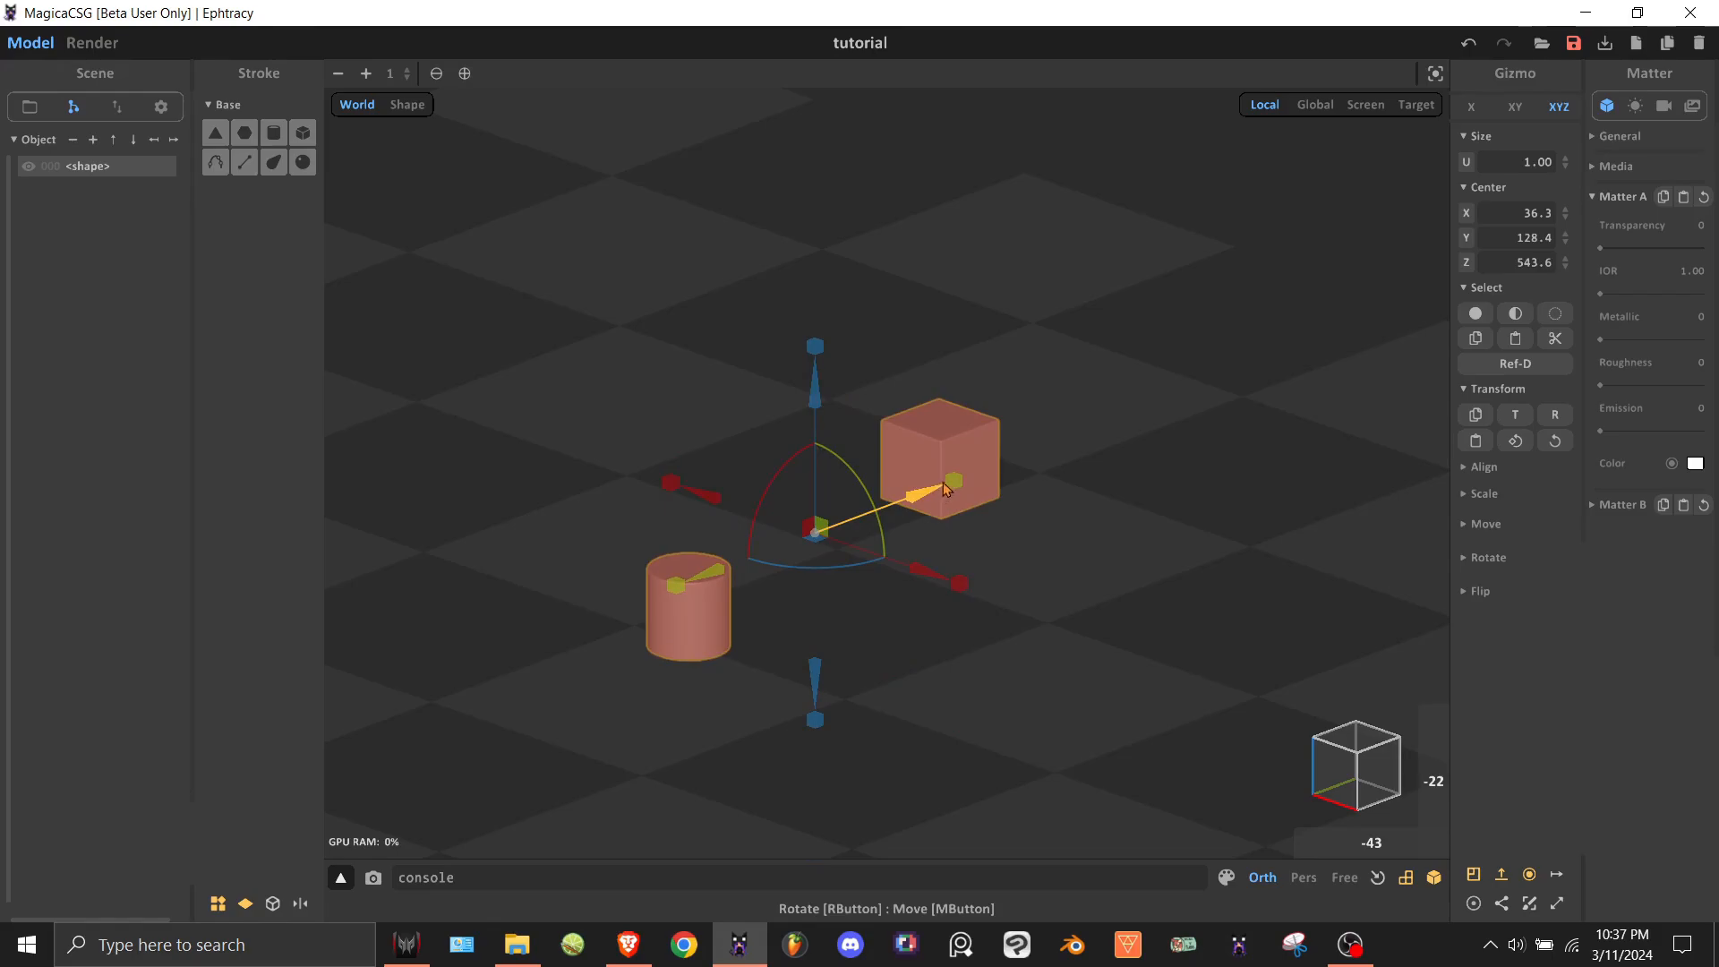
Scale the whole object up to about 1.14, then try scaling it with the X scale constraint.
left_click_drag(946, 488, 1144, 334)
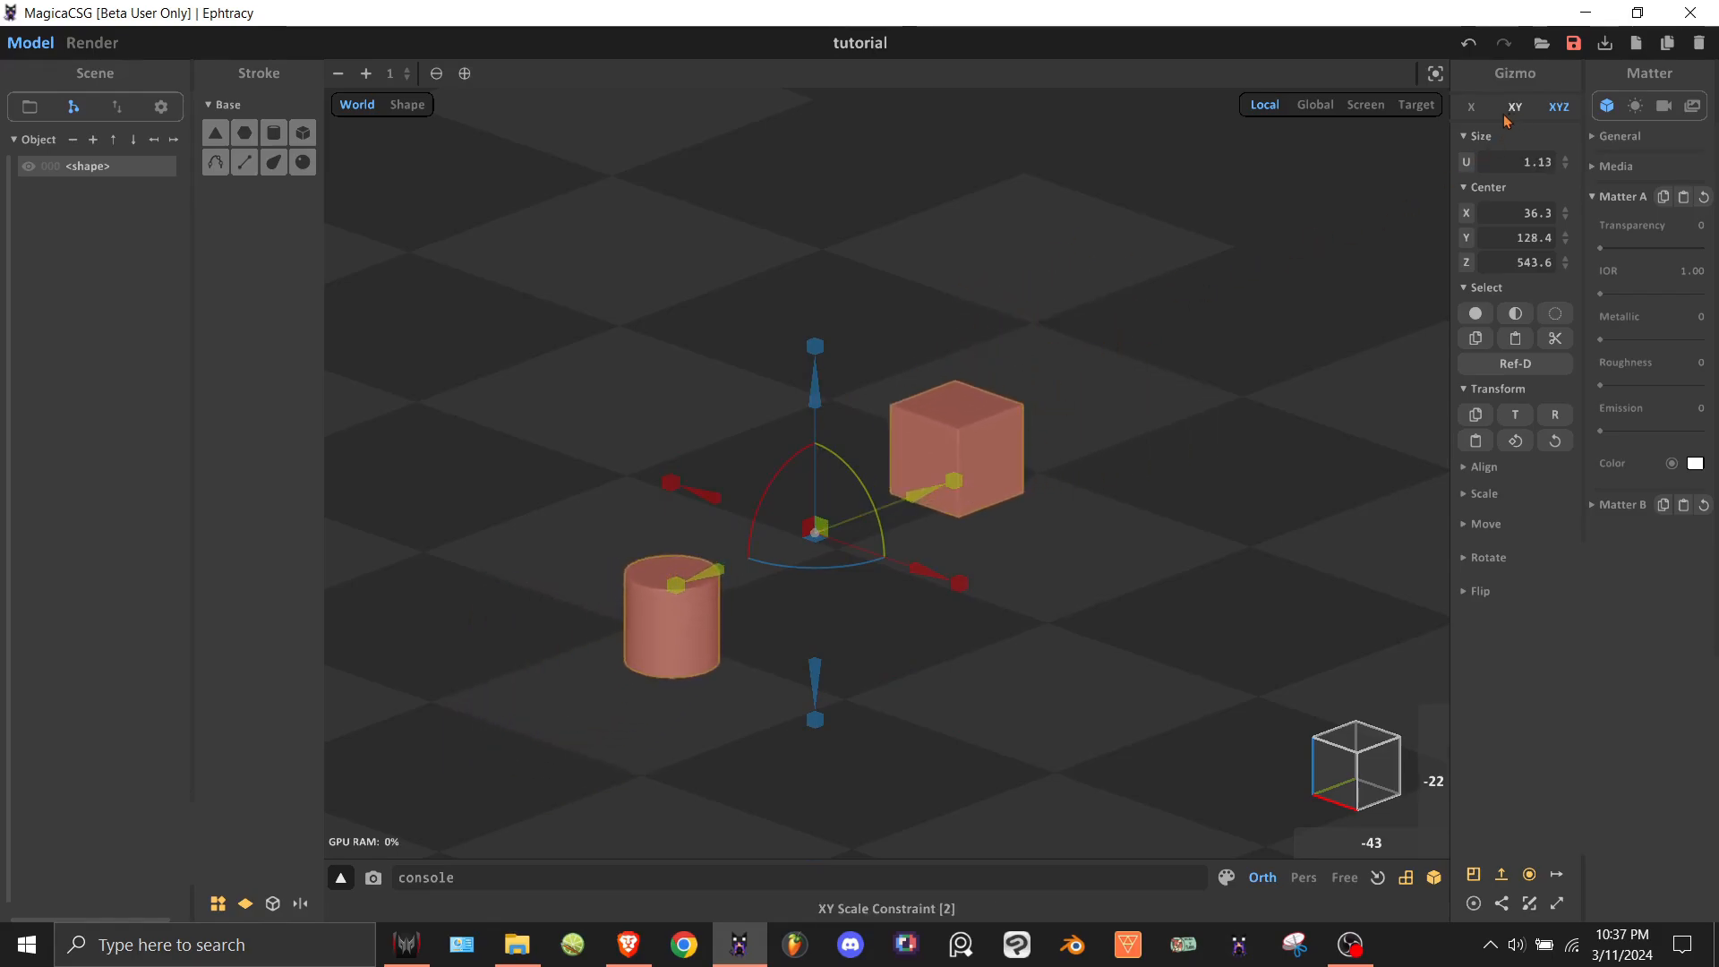
left_click(1471, 108)
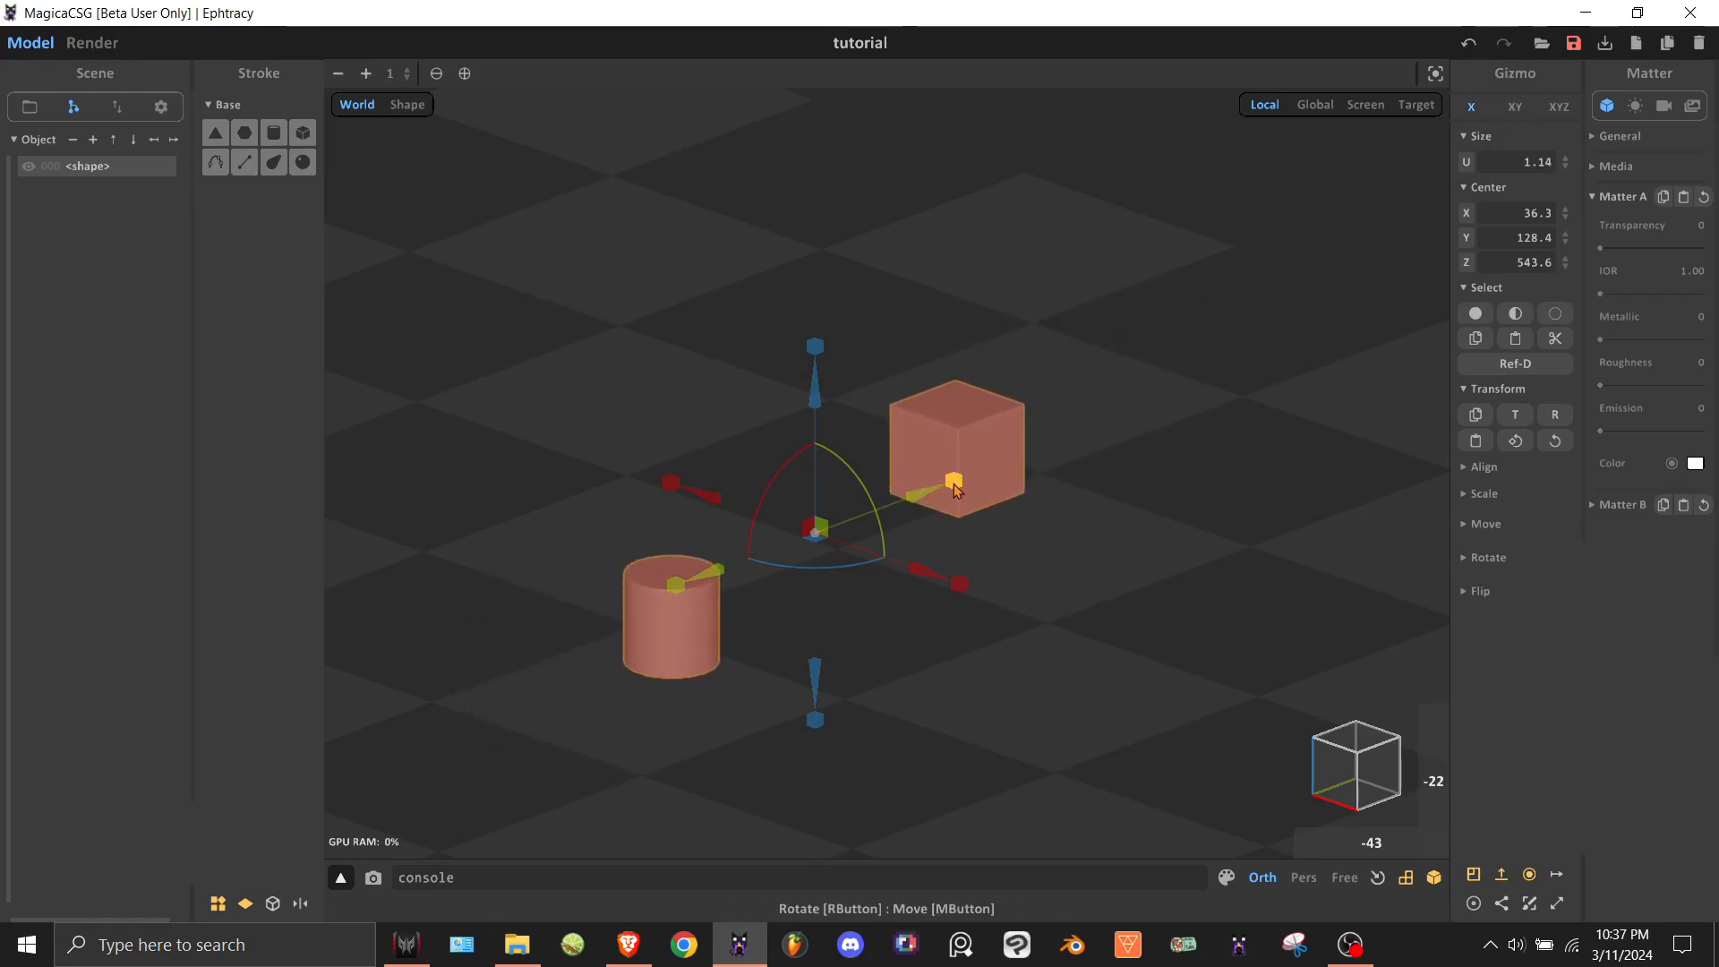
left_click_drag(956, 489, 990, 453)
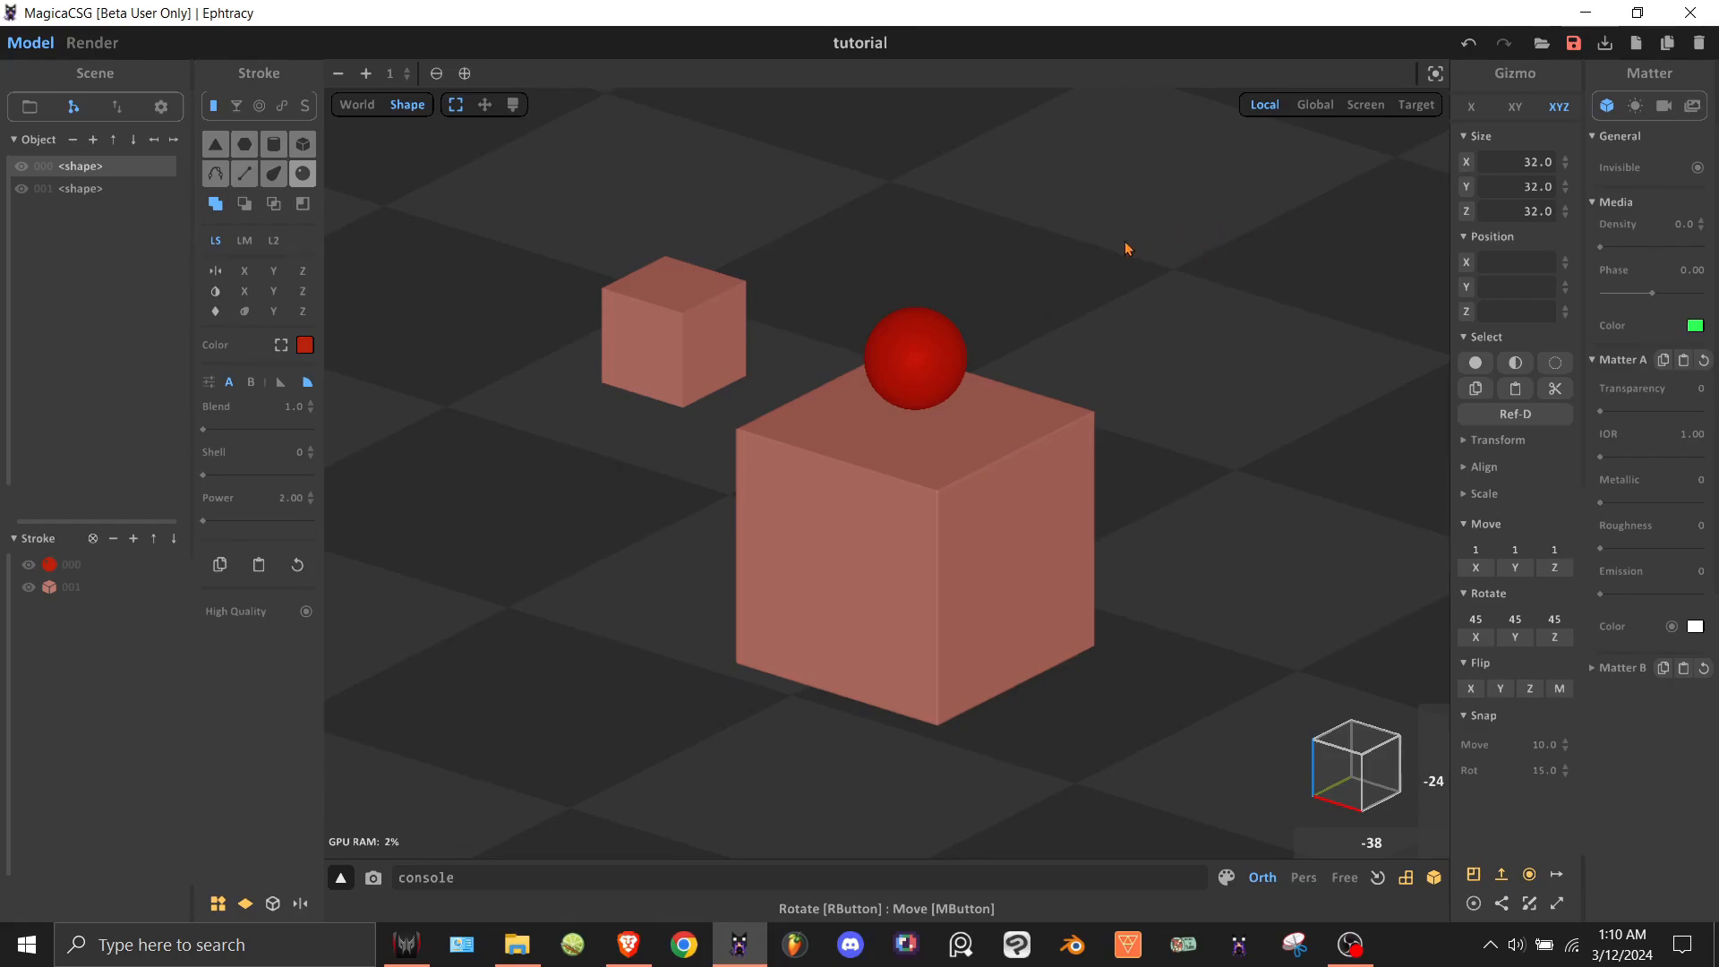
Switch to Render mode and make the emissive cube's object invisible in the primary view.
left_click(93, 42)
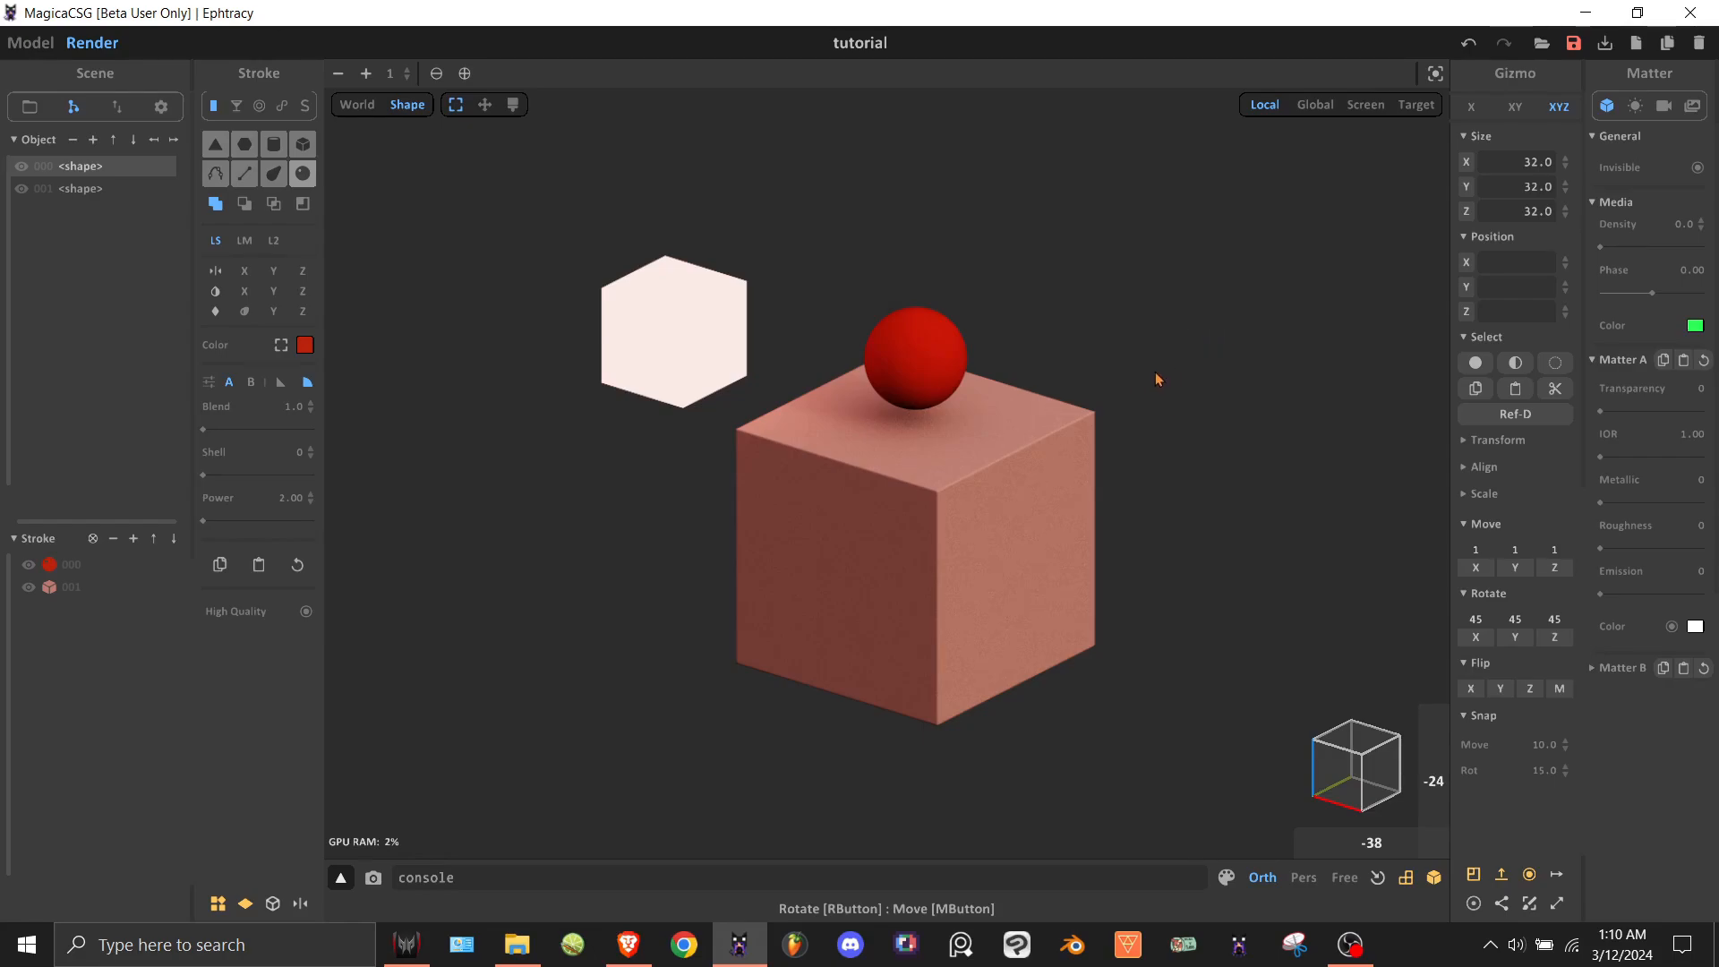
left_click(670, 314)
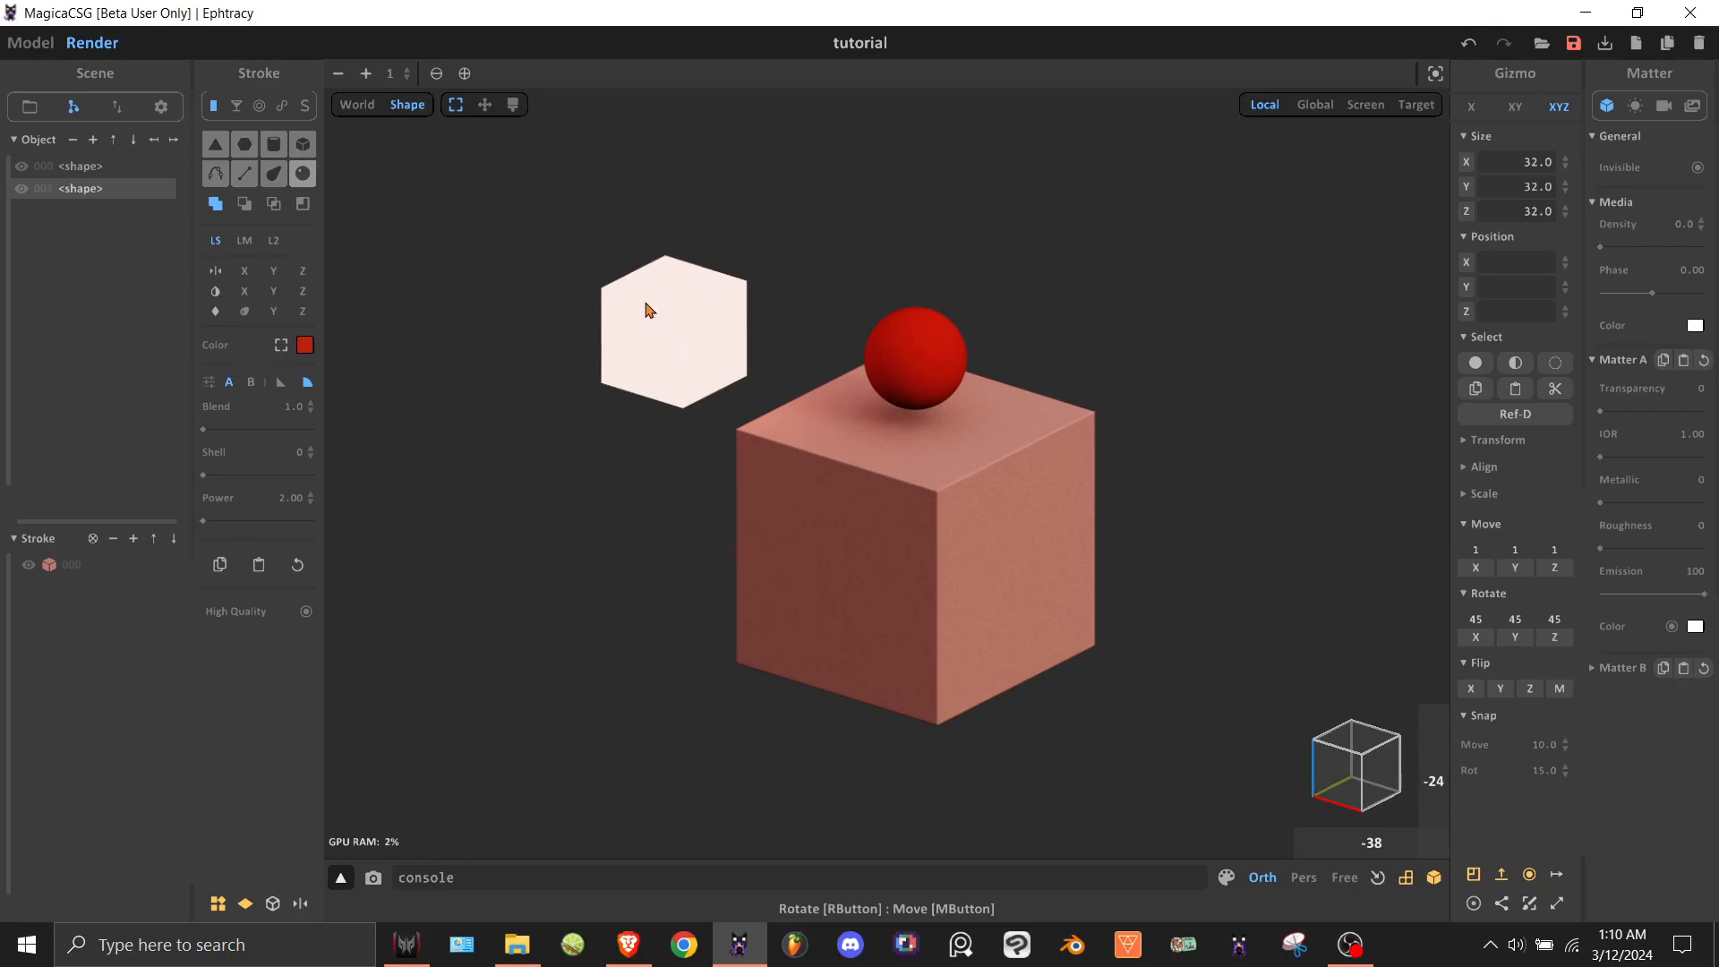
left_click(1698, 169)
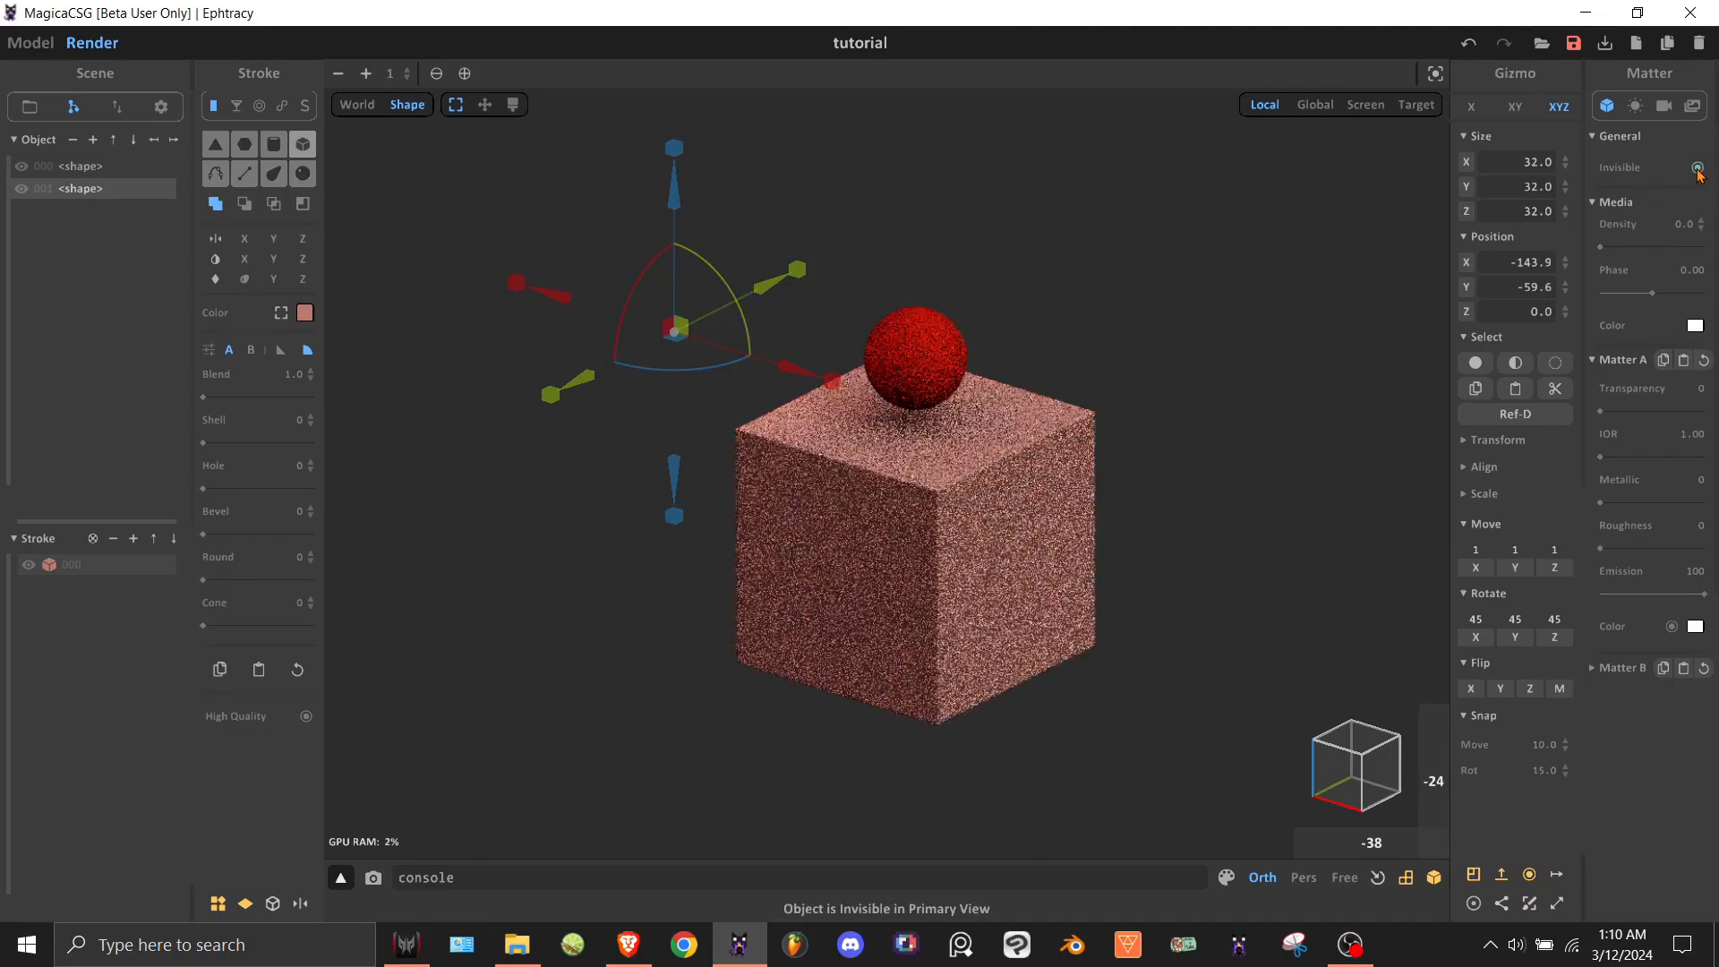
left_click(1698, 169)
left_click(1697, 168)
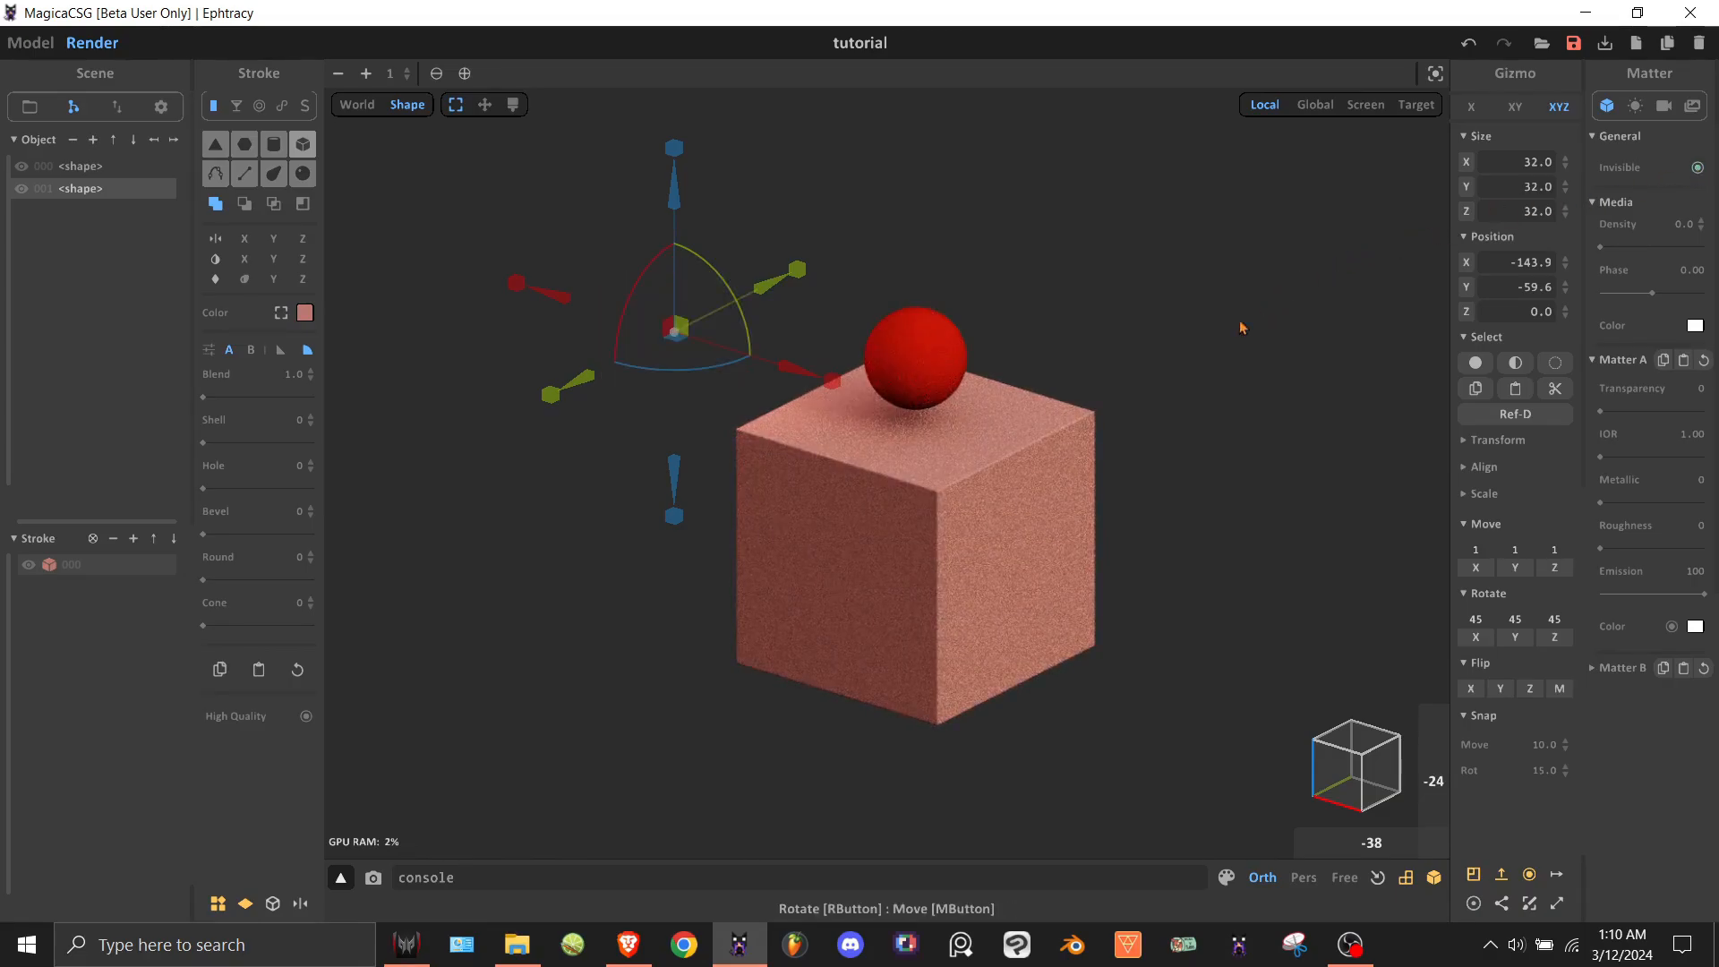
Select the object with the red sphere and large cube and set its Matter A transparency to 100.
left_click(874, 389)
left_click(1288, 299)
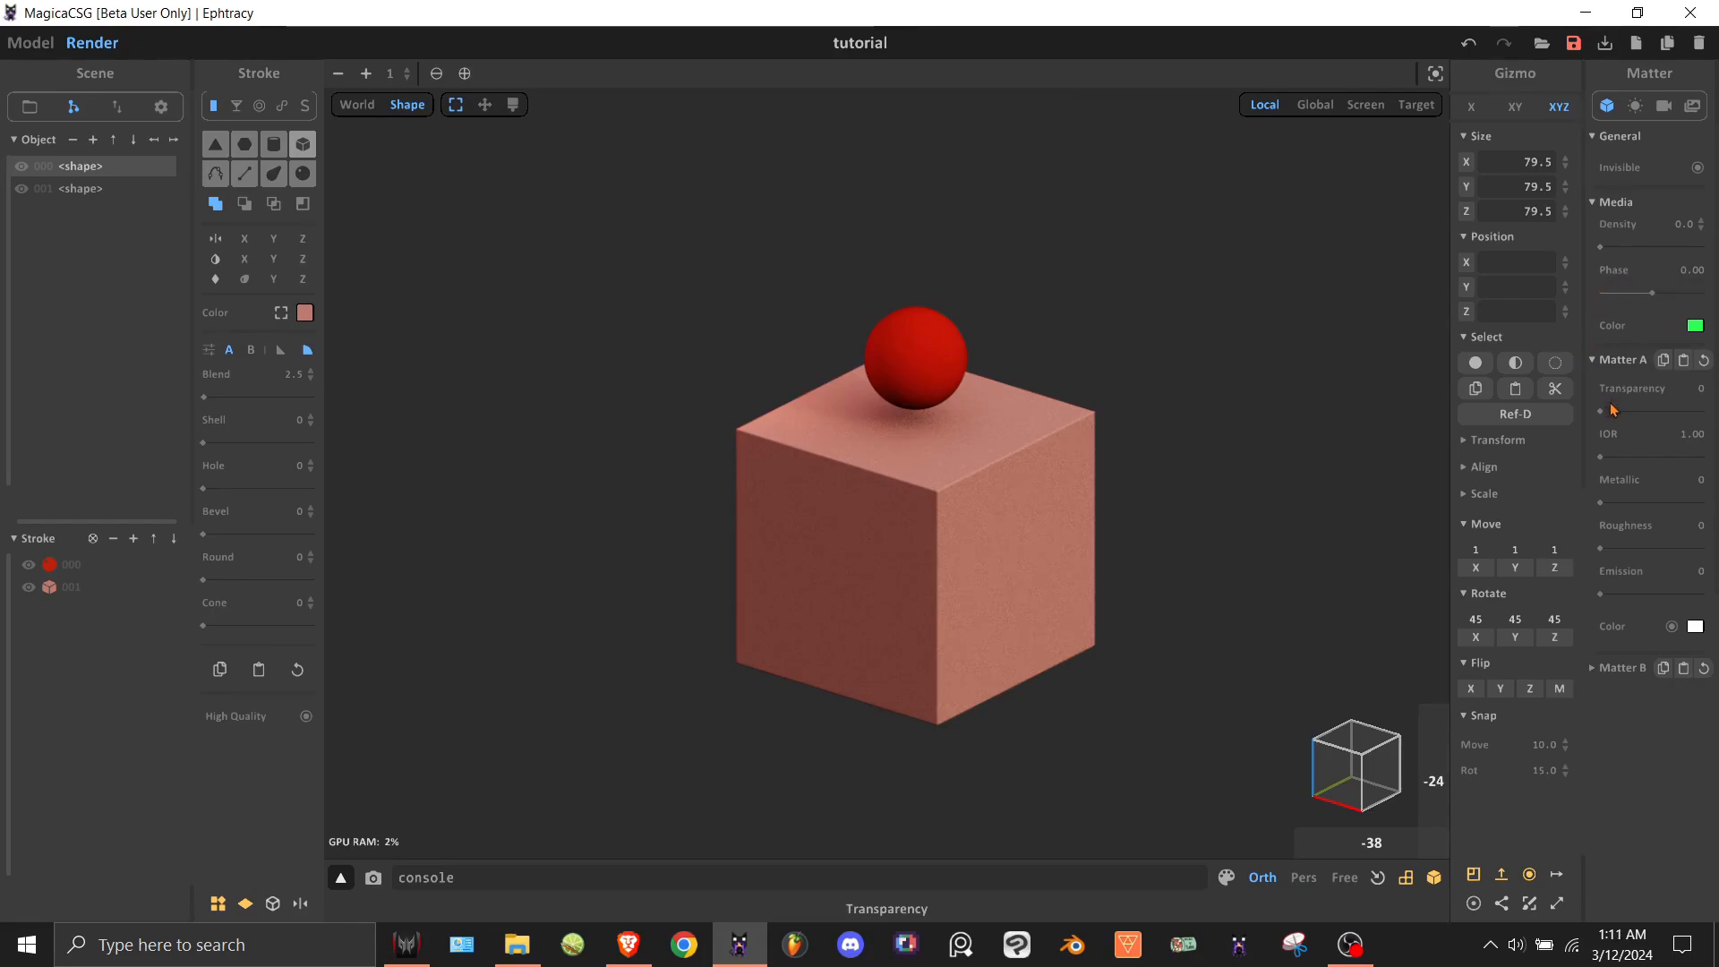
left_click_drag(1612, 417, 1665, 415)
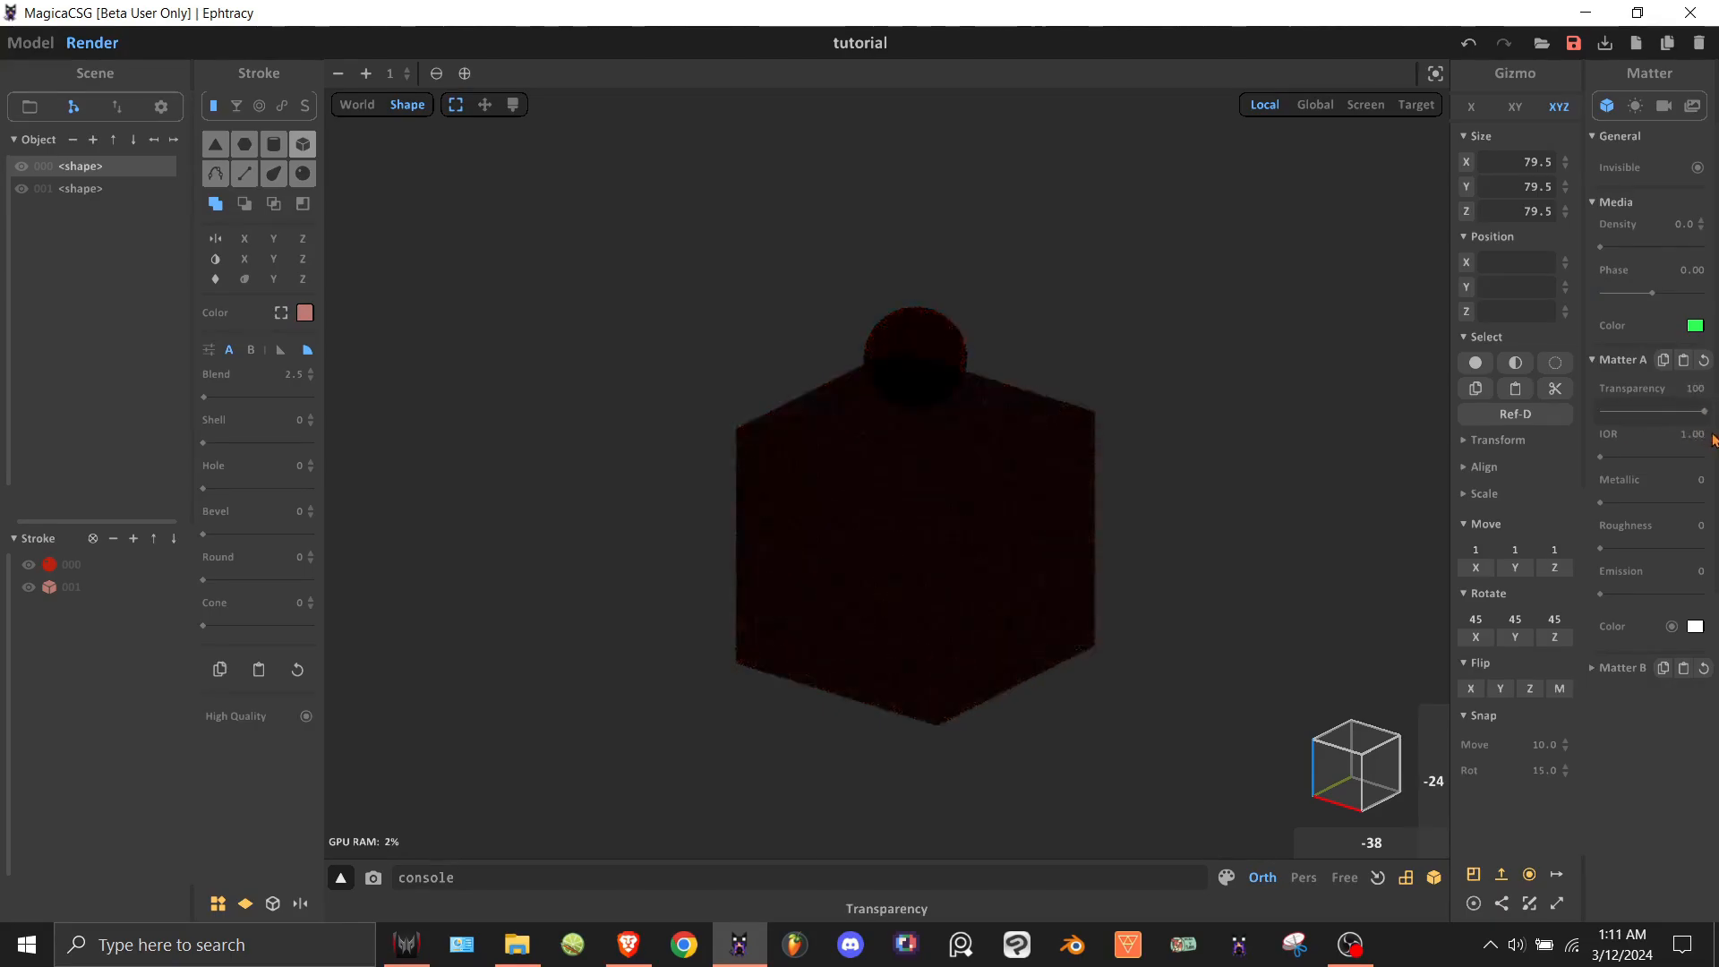
Try a media density of 8.0 with a phase of -0.70 on the transparent object and check the media color.
left_click_drag(1621, 250, 1690, 293)
left_click(1611, 249)
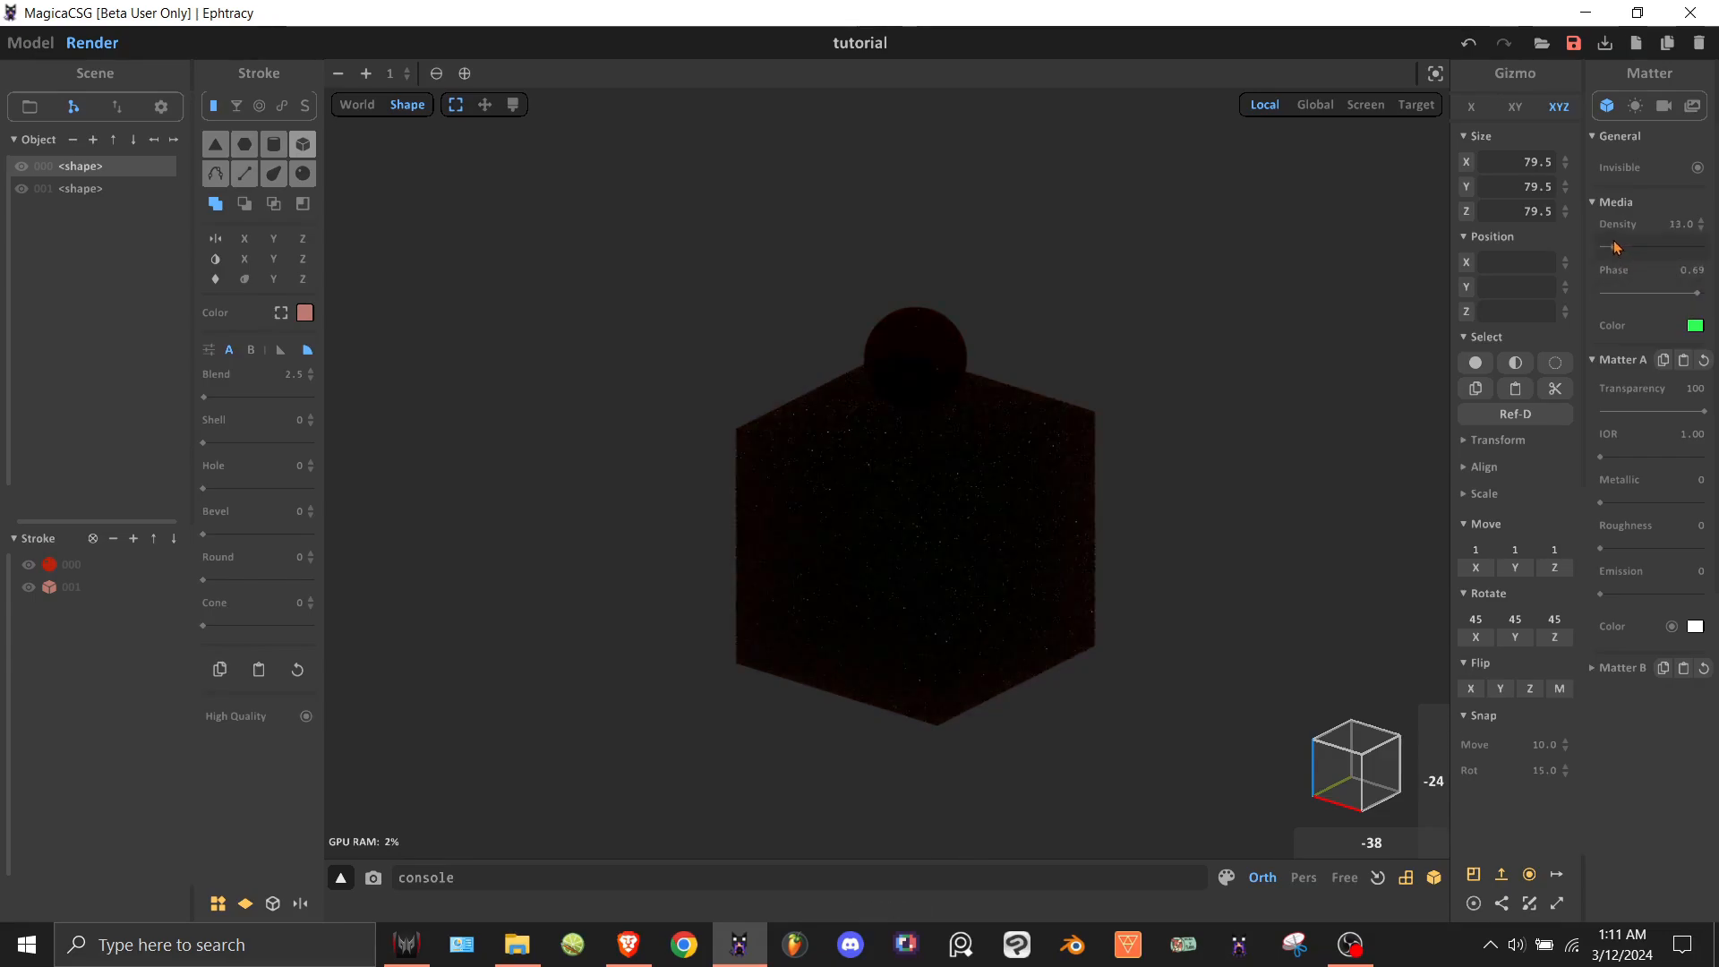
left_click(1609, 295)
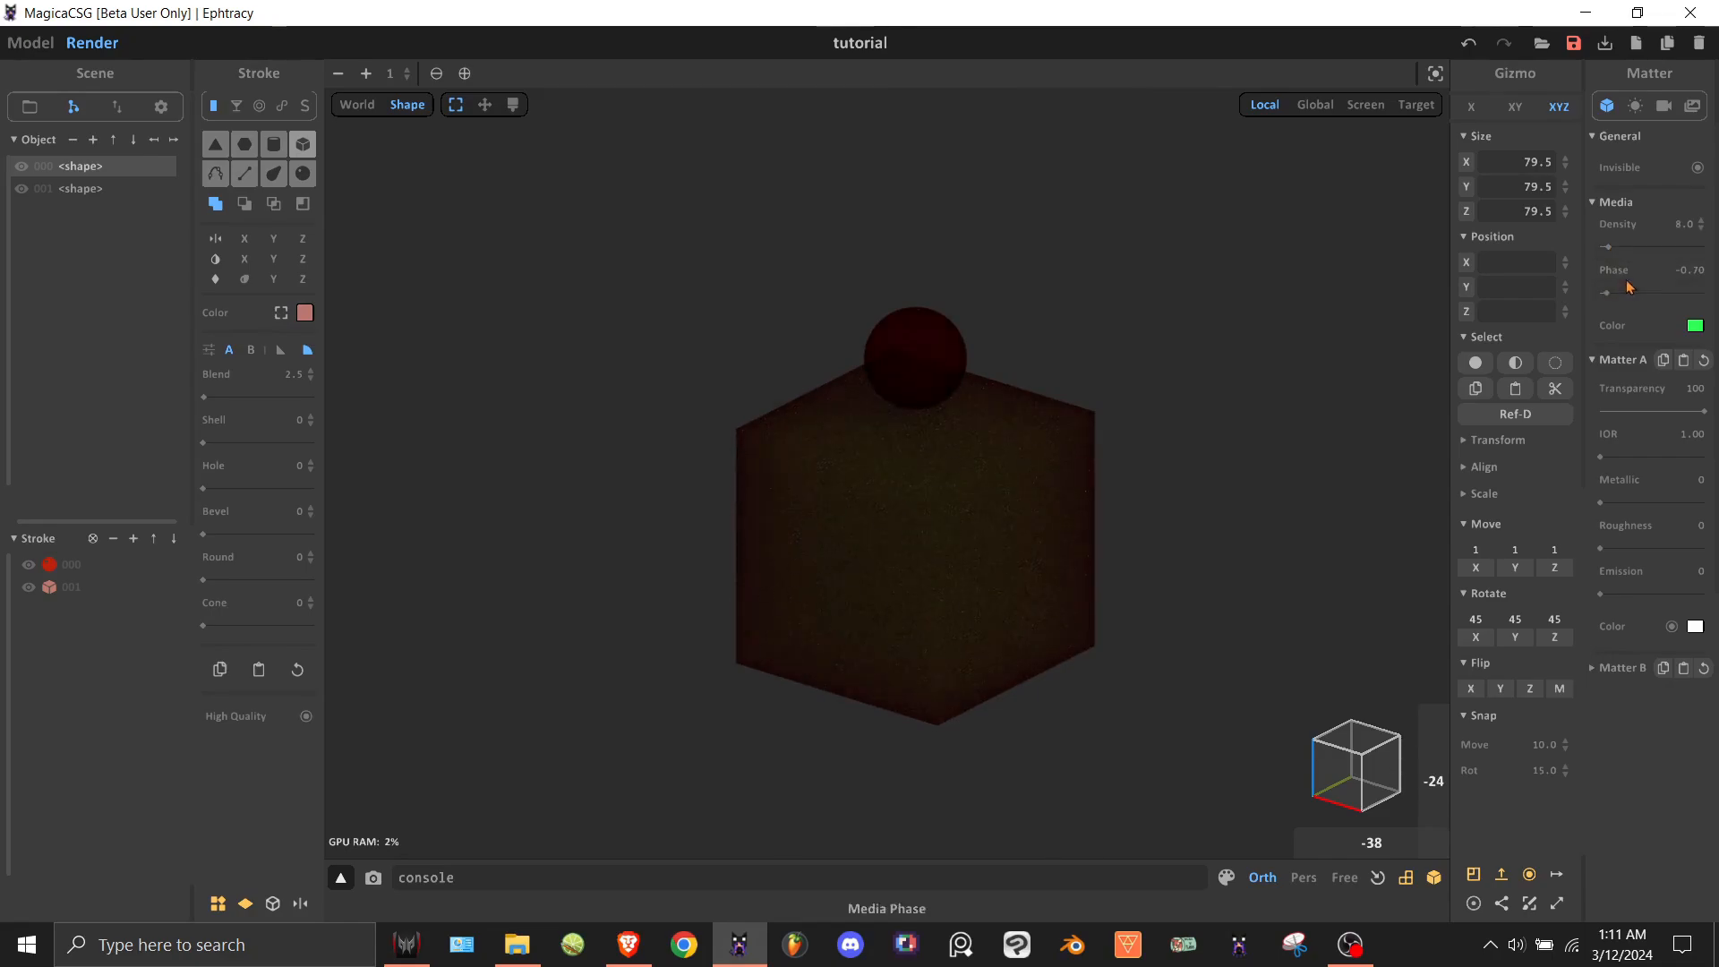
left_click(1694, 327)
Reset the media density and phase to 0.
double_click(1683, 224)
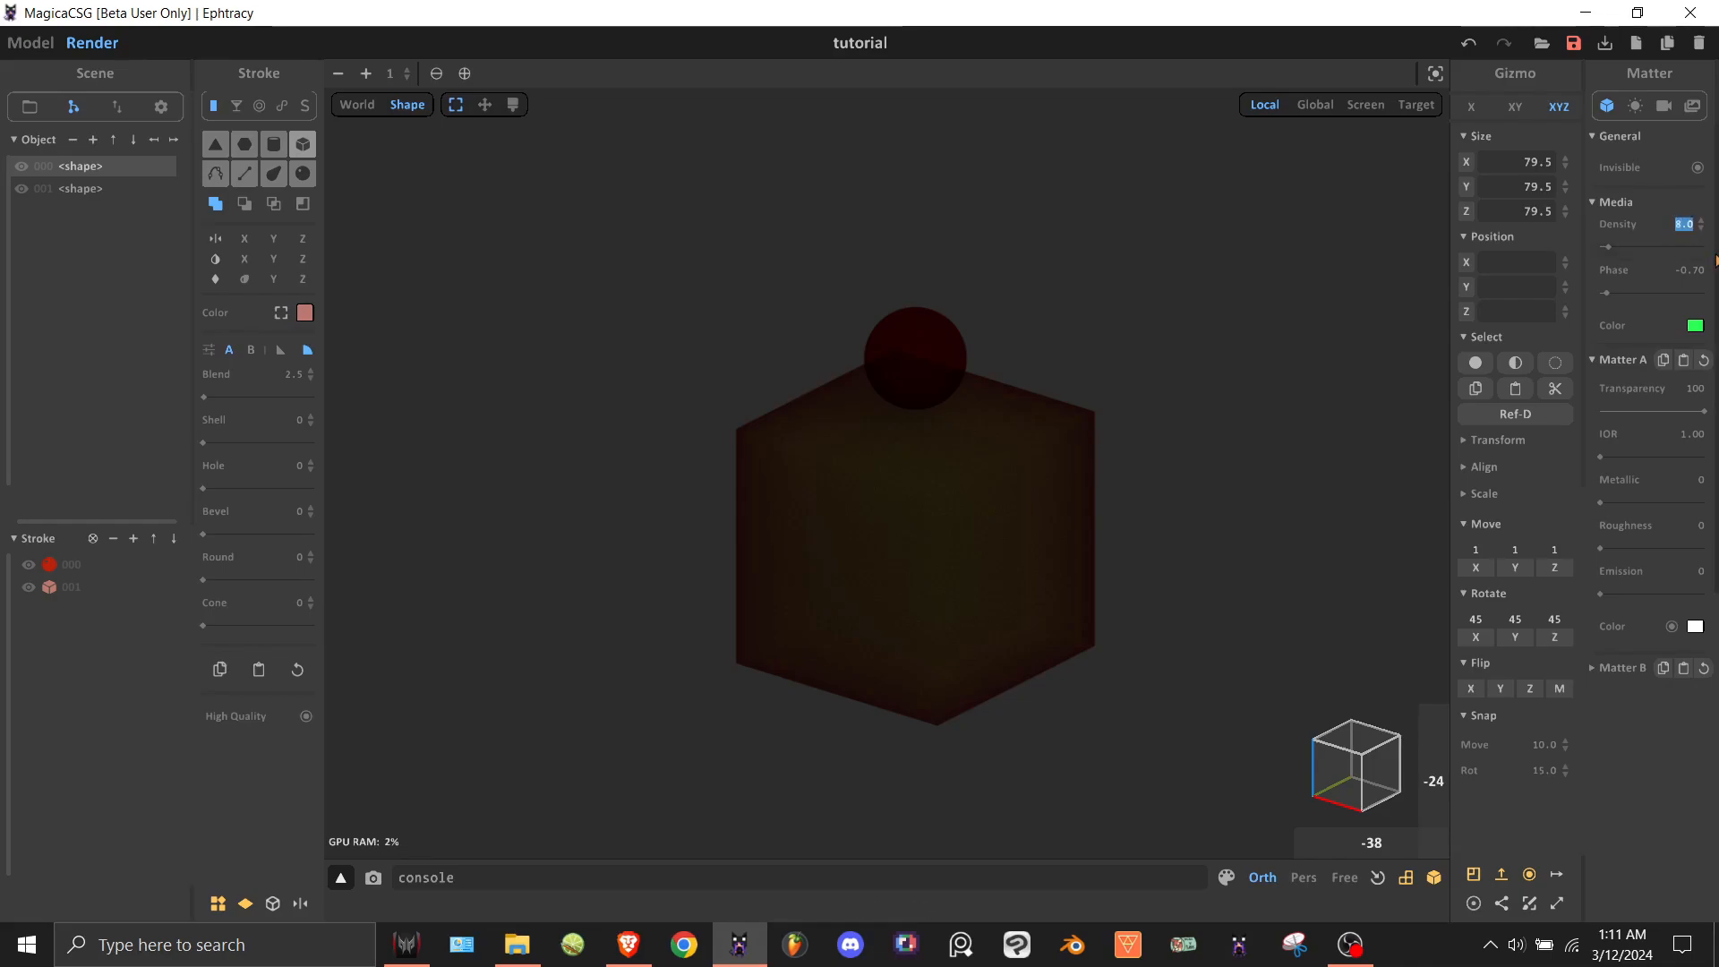
type("0")
key("Tab")
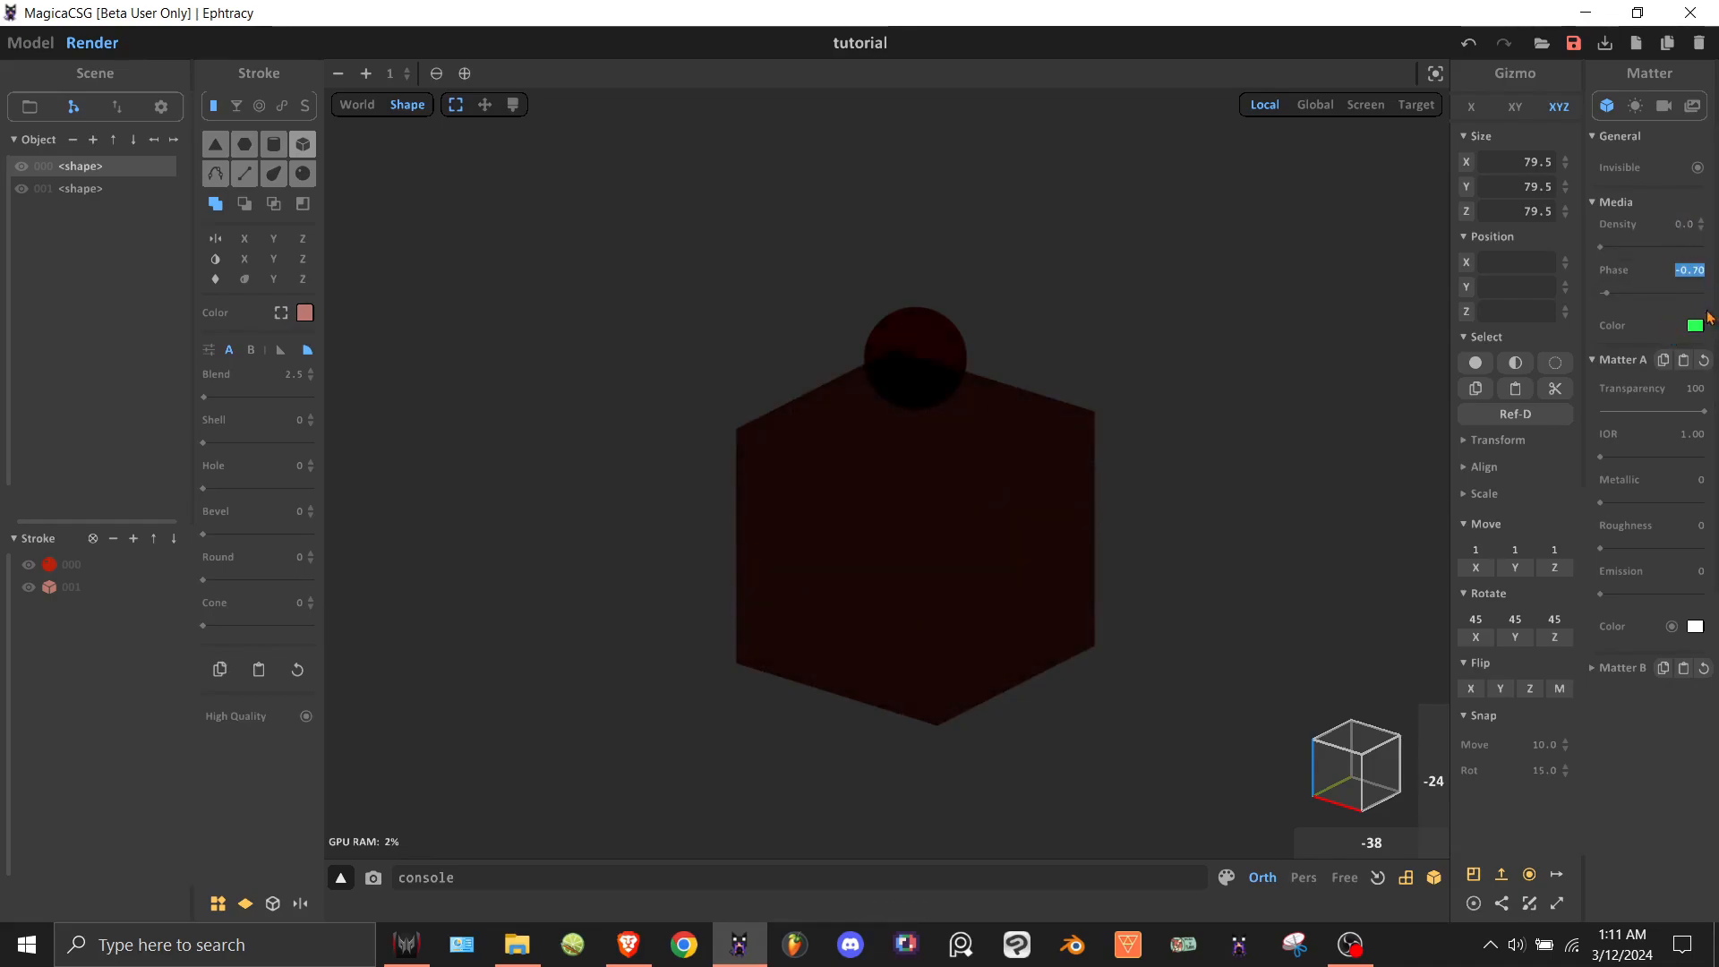
type("0")
key("Return")
Raise Matter A's IOR to 2.00 and its metallic value to 100.
mouse_move(1704, 413)
left_mouse_down()
mouse_move(1625, 414)
mouse_move(1705, 419)
left_mouse_up()
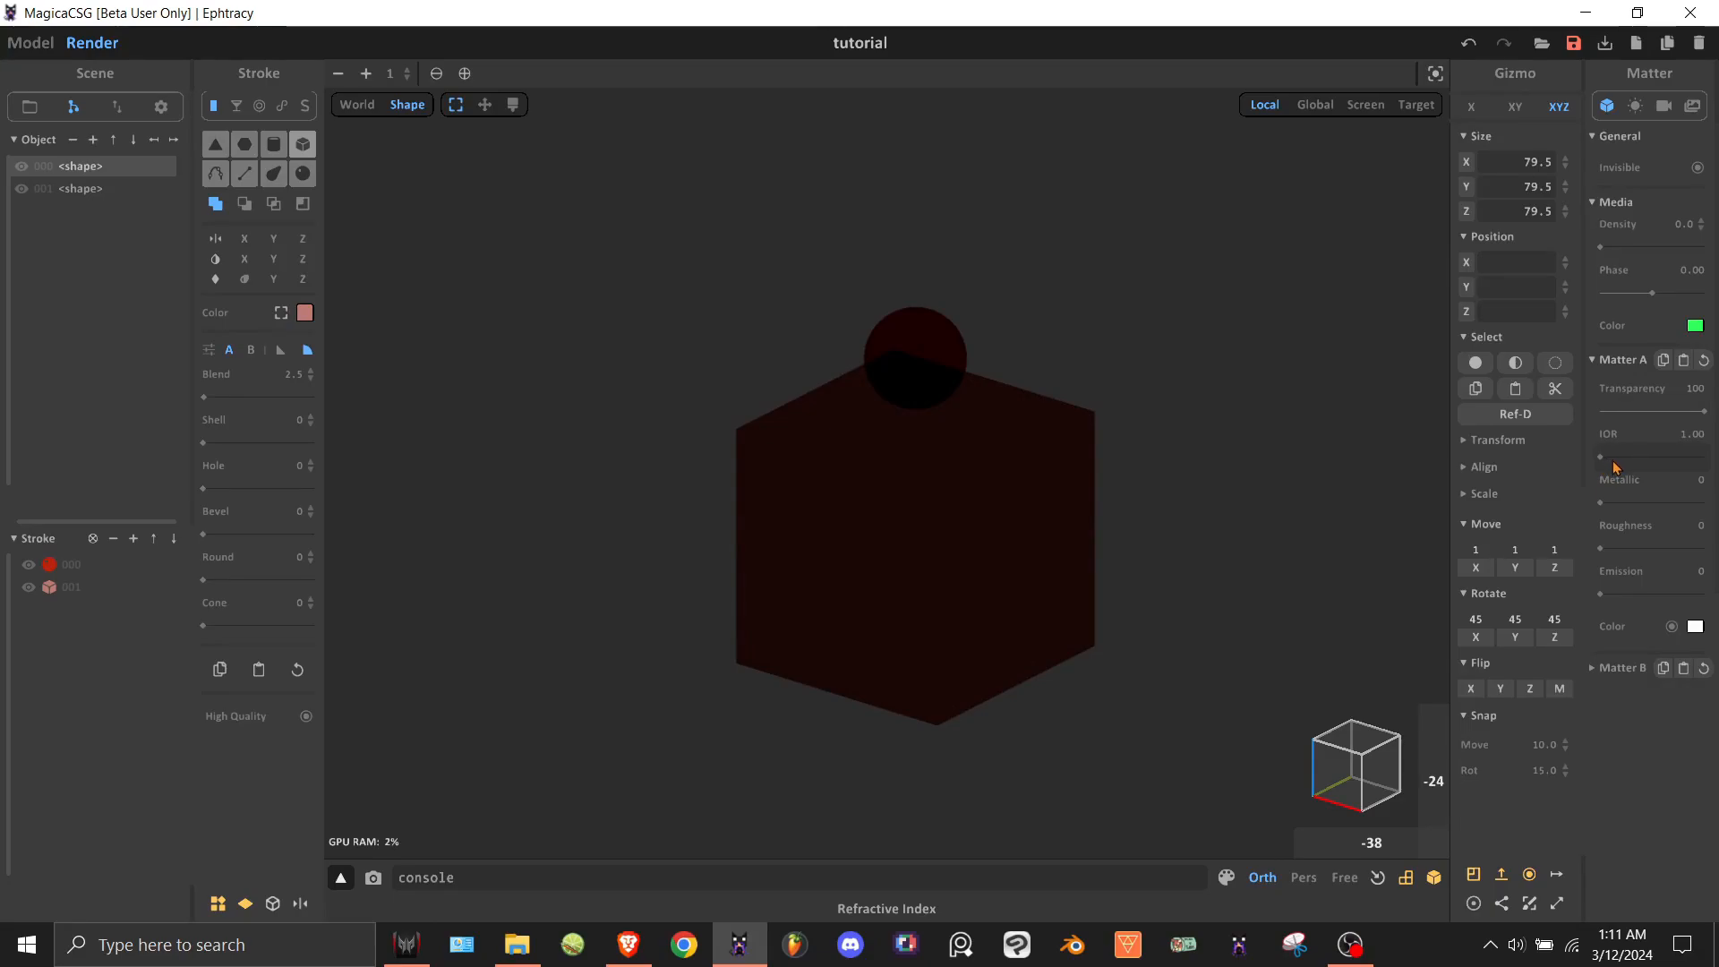
left_click_drag(1616, 466, 1703, 468)
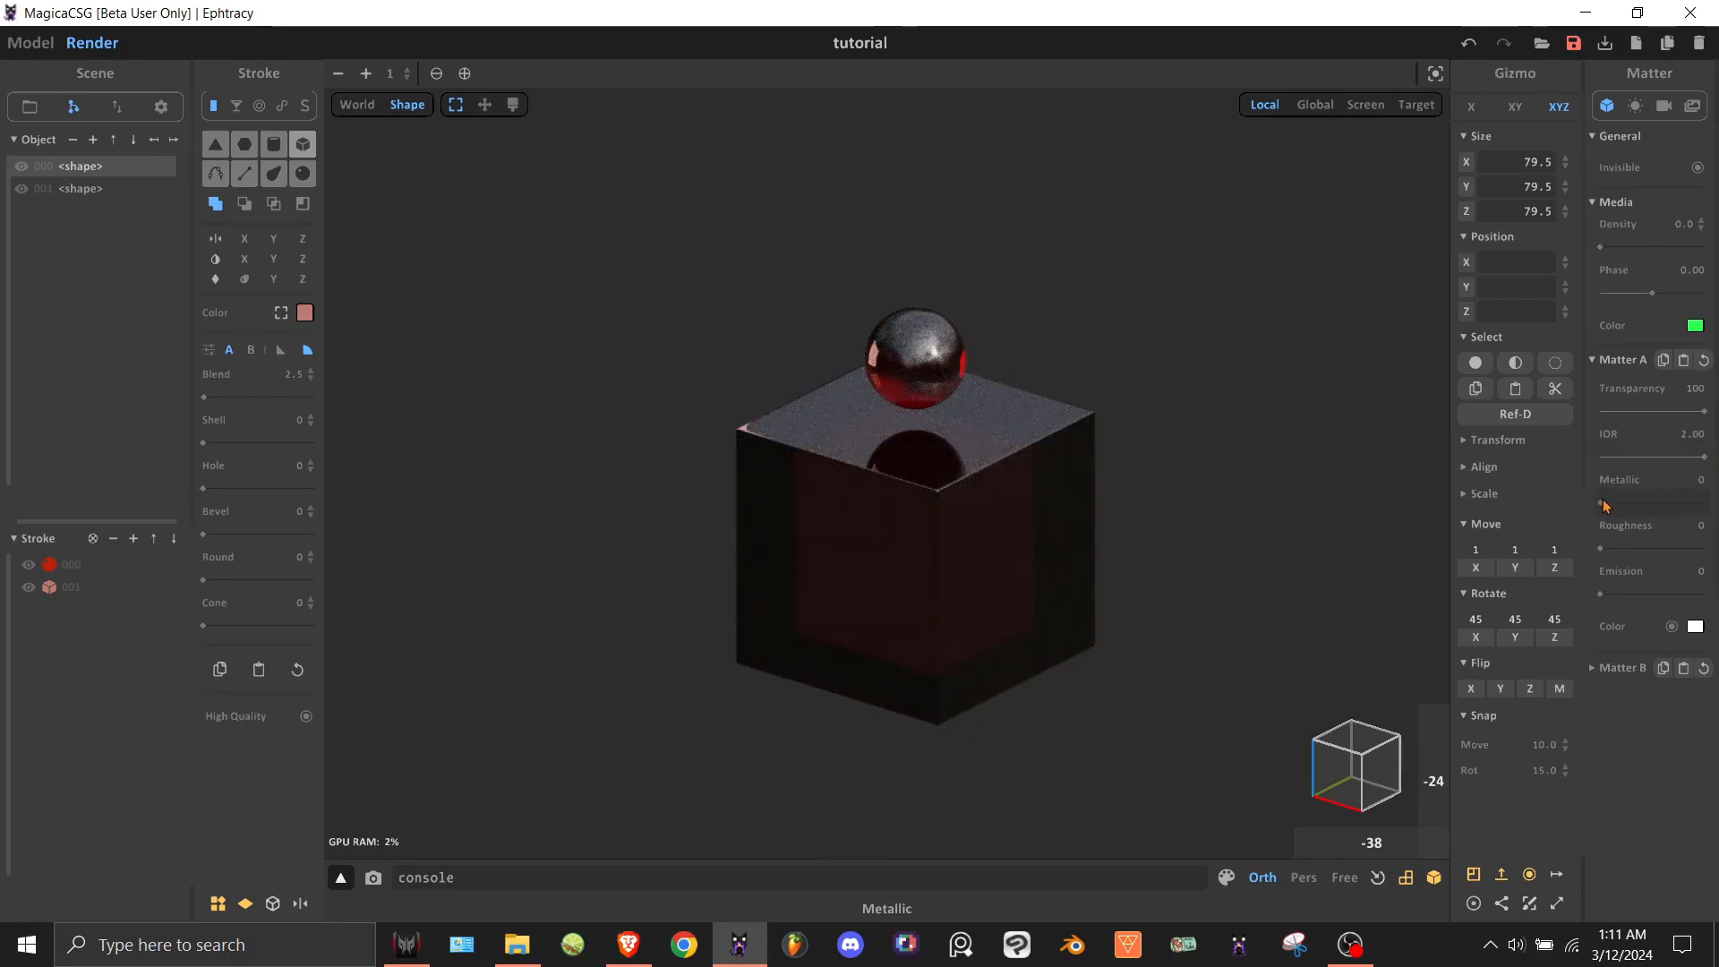
left_click_drag(1607, 506, 1704, 504)
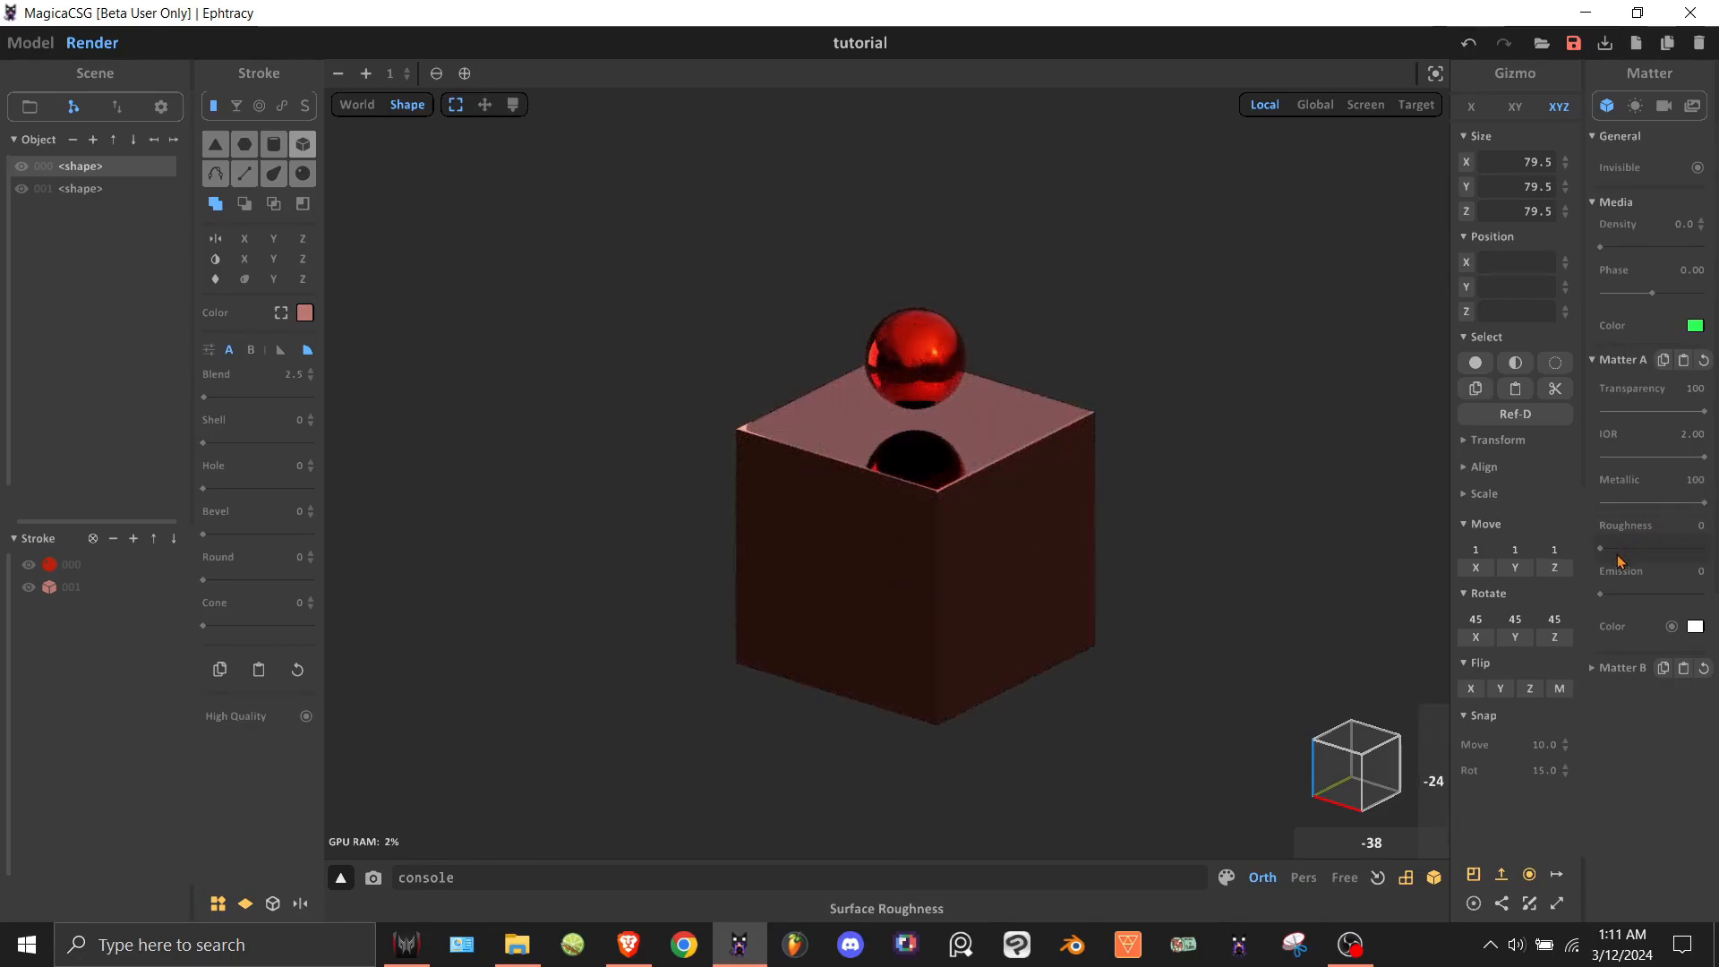
Set Matter A's roughness to 100, keep emission at 0, and turn on the white override color.
left_click_drag(1613, 552, 1704, 546)
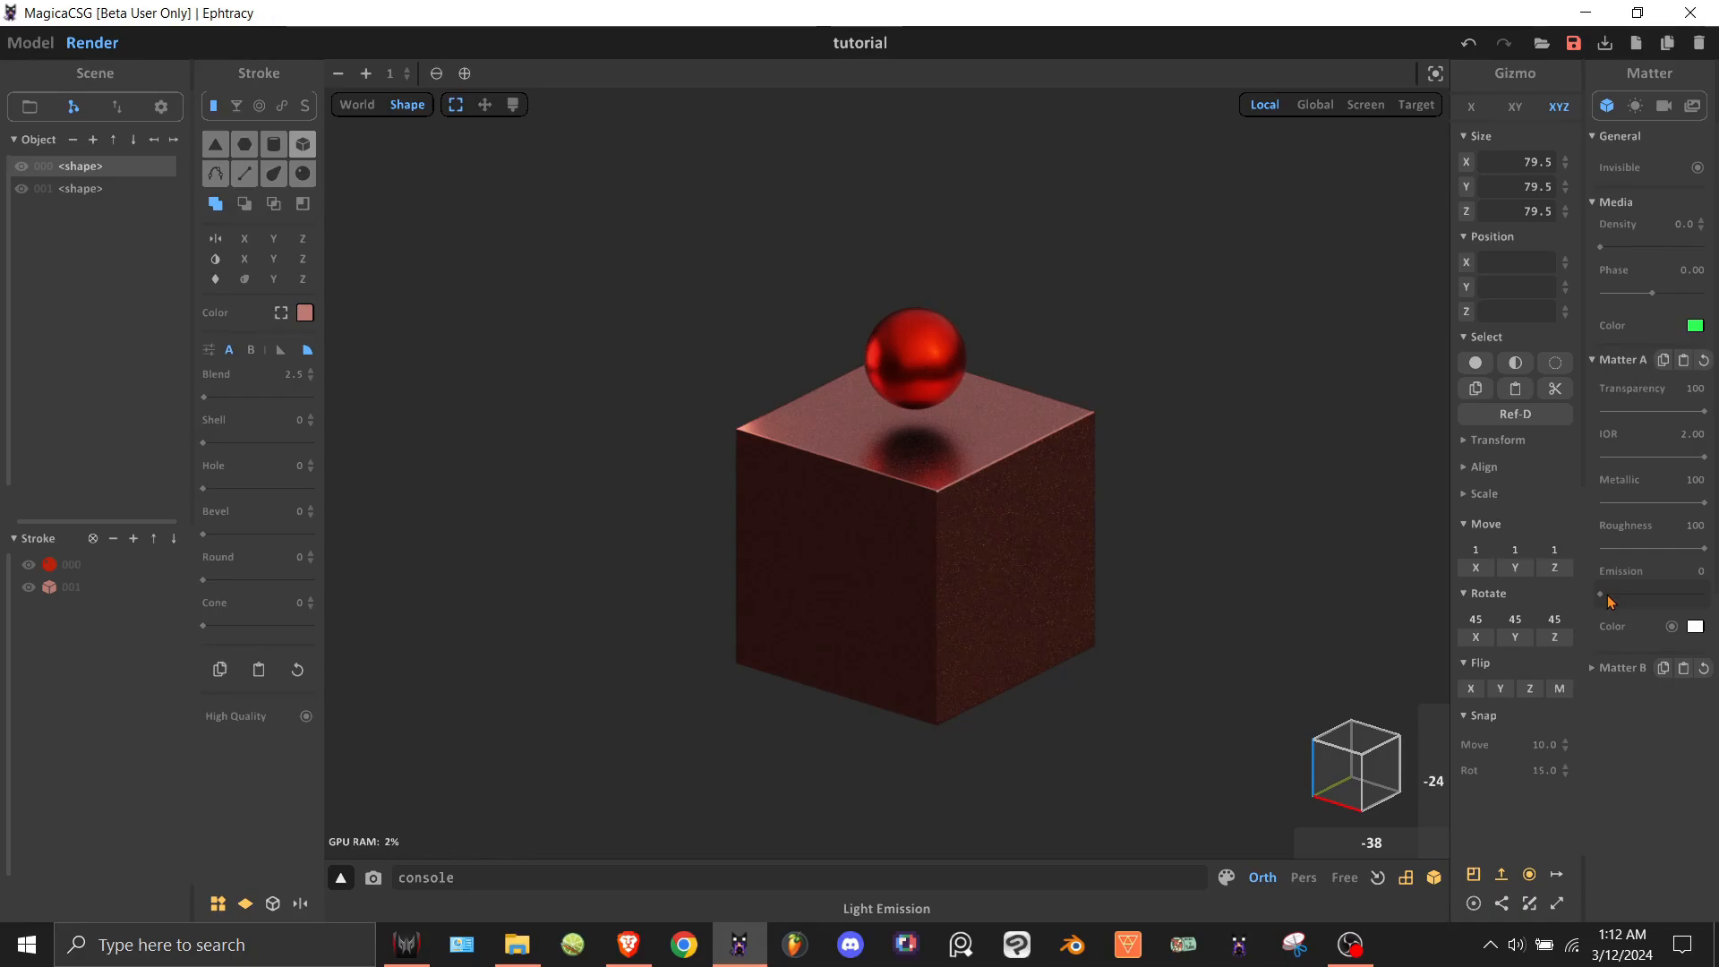
mouse_move(1609, 602)
left_mouse_down()
mouse_move(1704, 616)
mouse_move(1600, 609)
left_mouse_up()
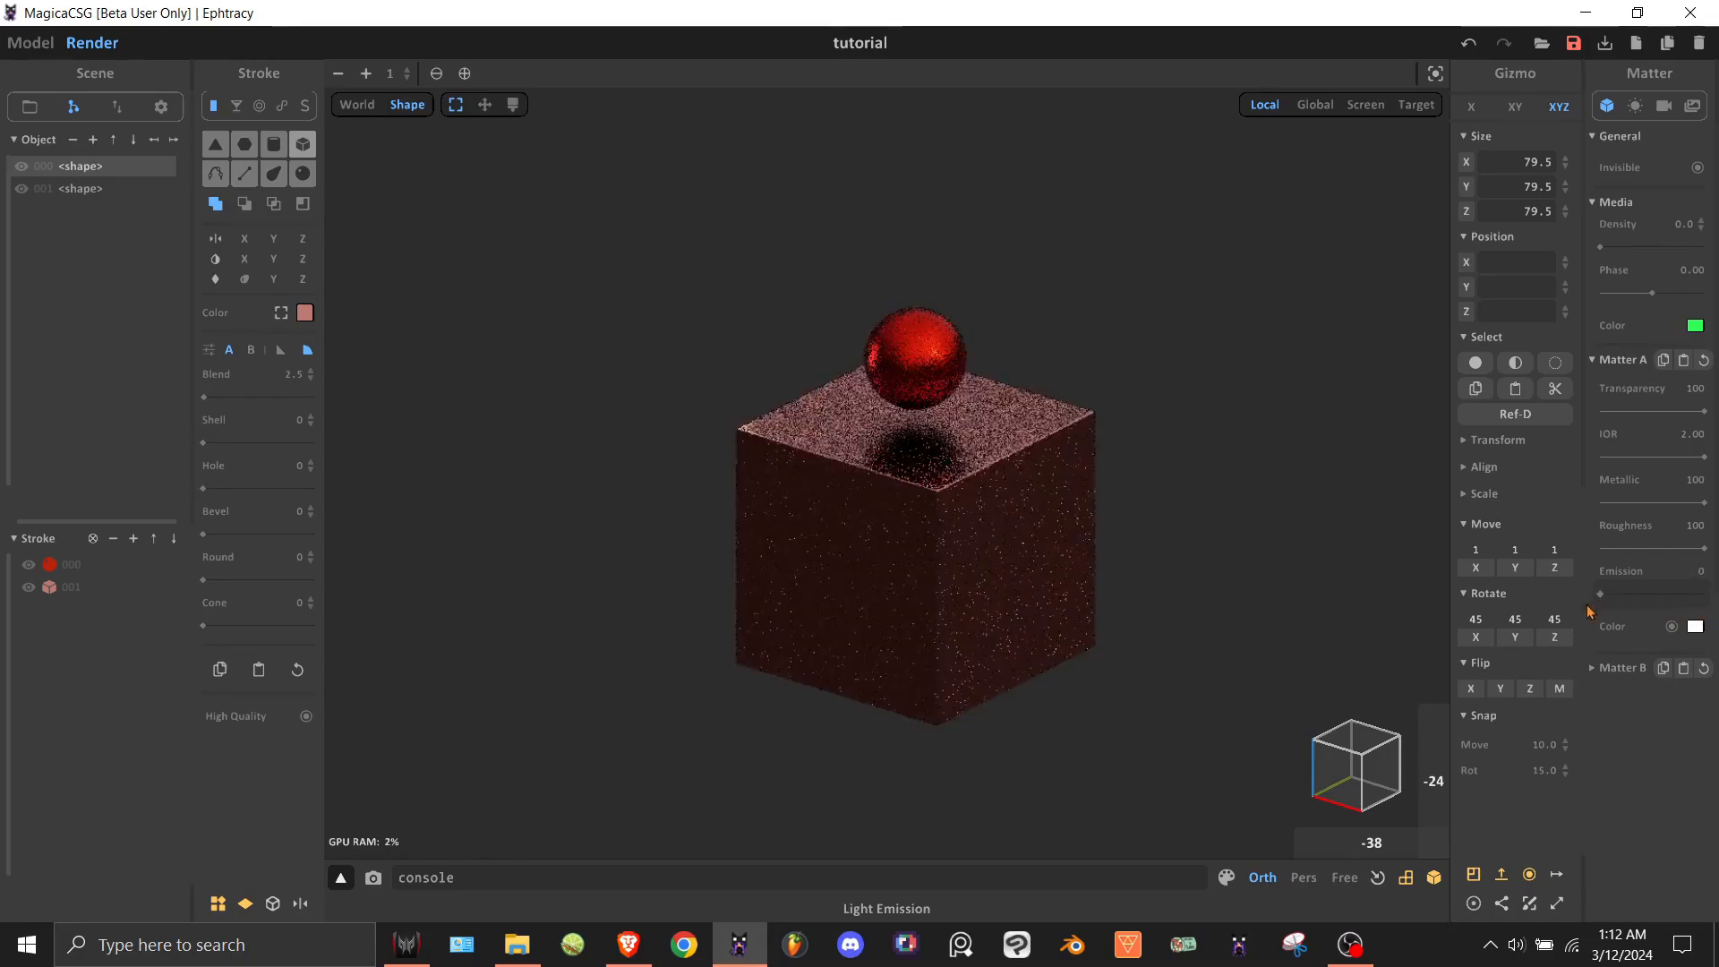
left_click(1674, 628)
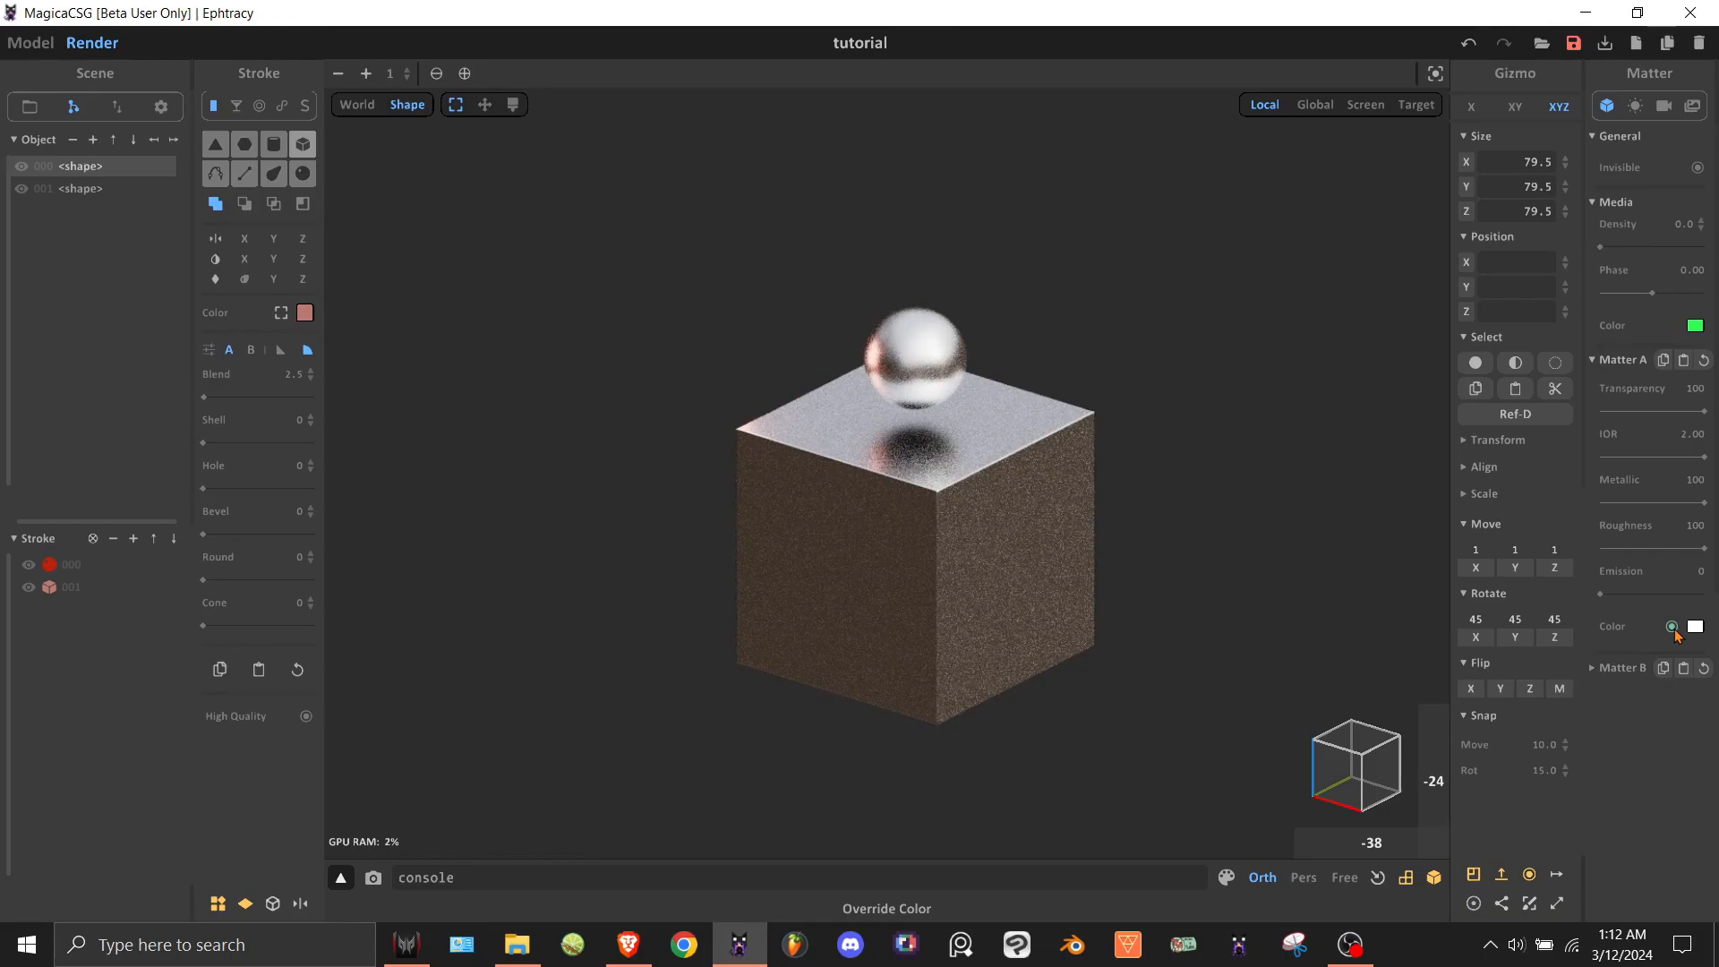
Turn off Matter A's override color and check the sky light's intensity and rotation controls, leaving them at 100 and 0.
left_click(1673, 627)
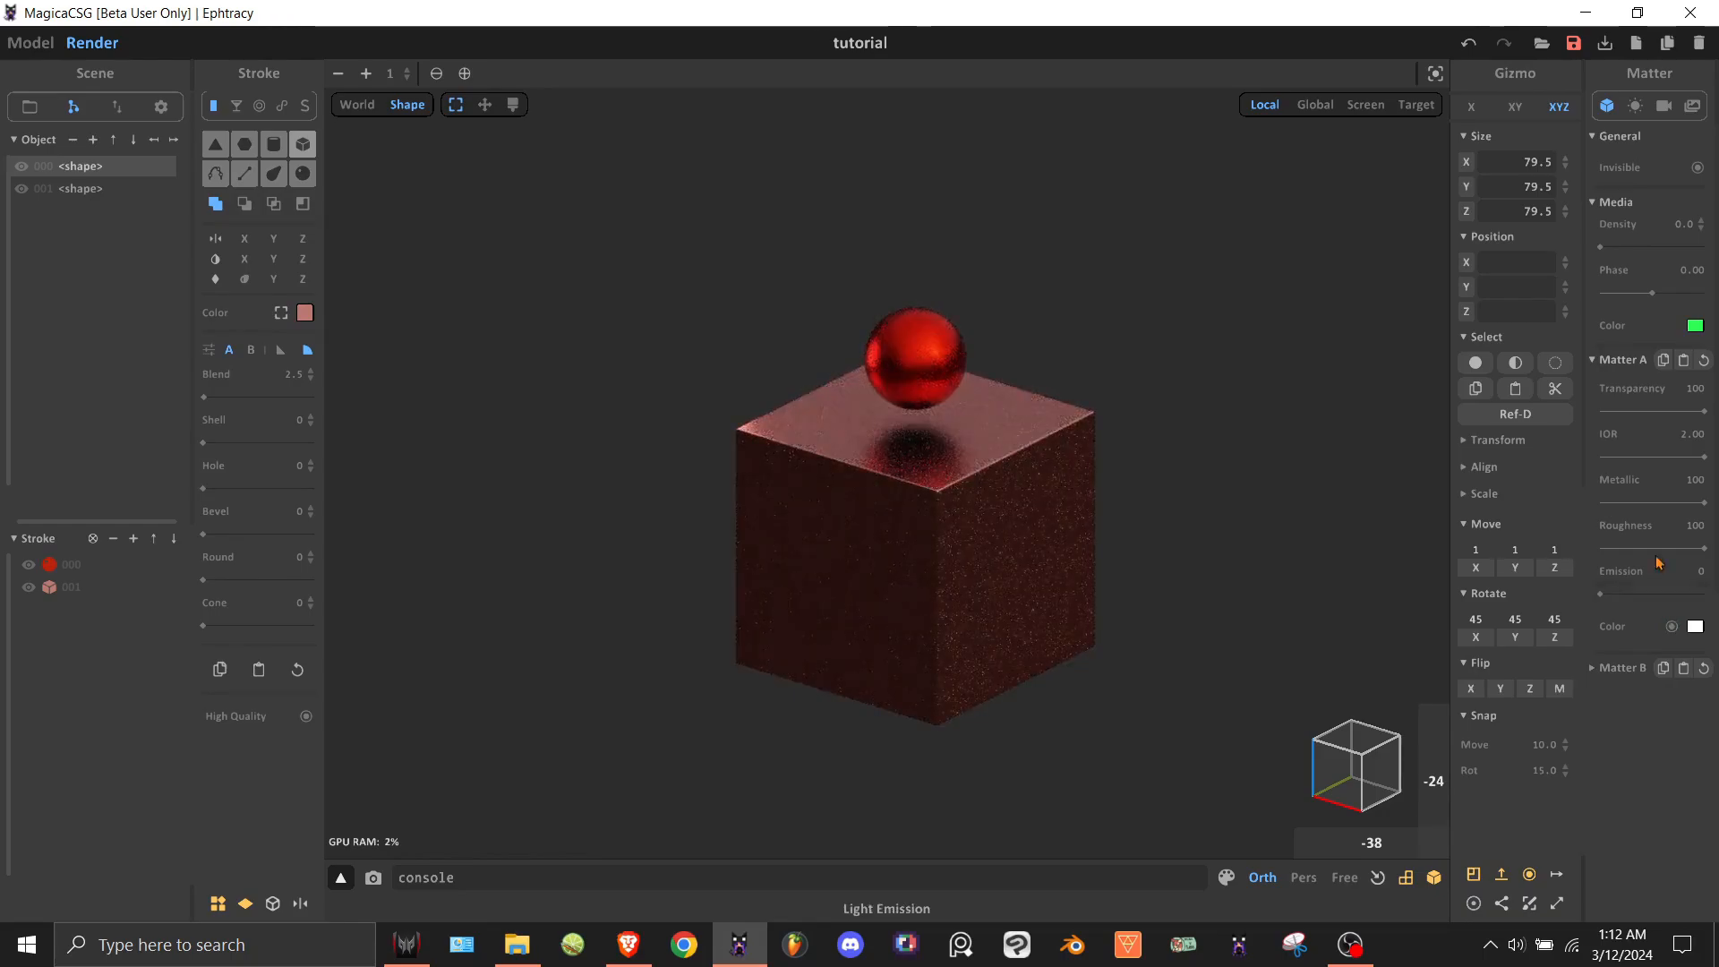
left_click(1635, 106)
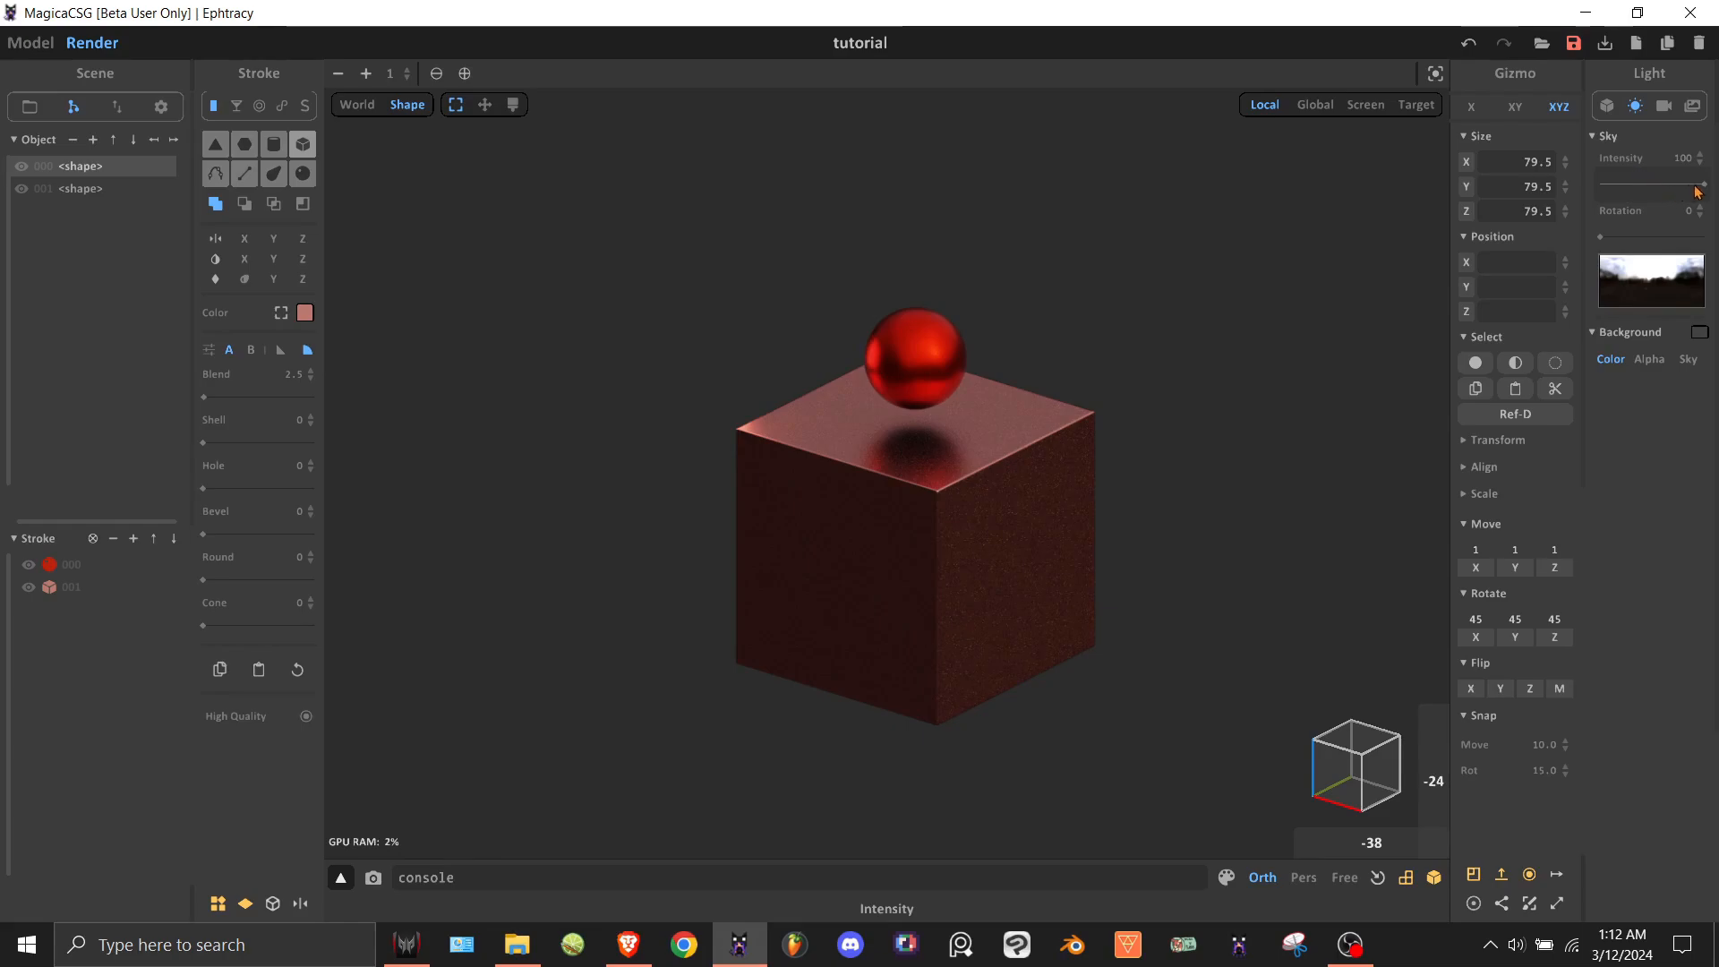
left_click_drag(1699, 188, 1693, 187)
left_click_drag(1653, 185, 1702, 187)
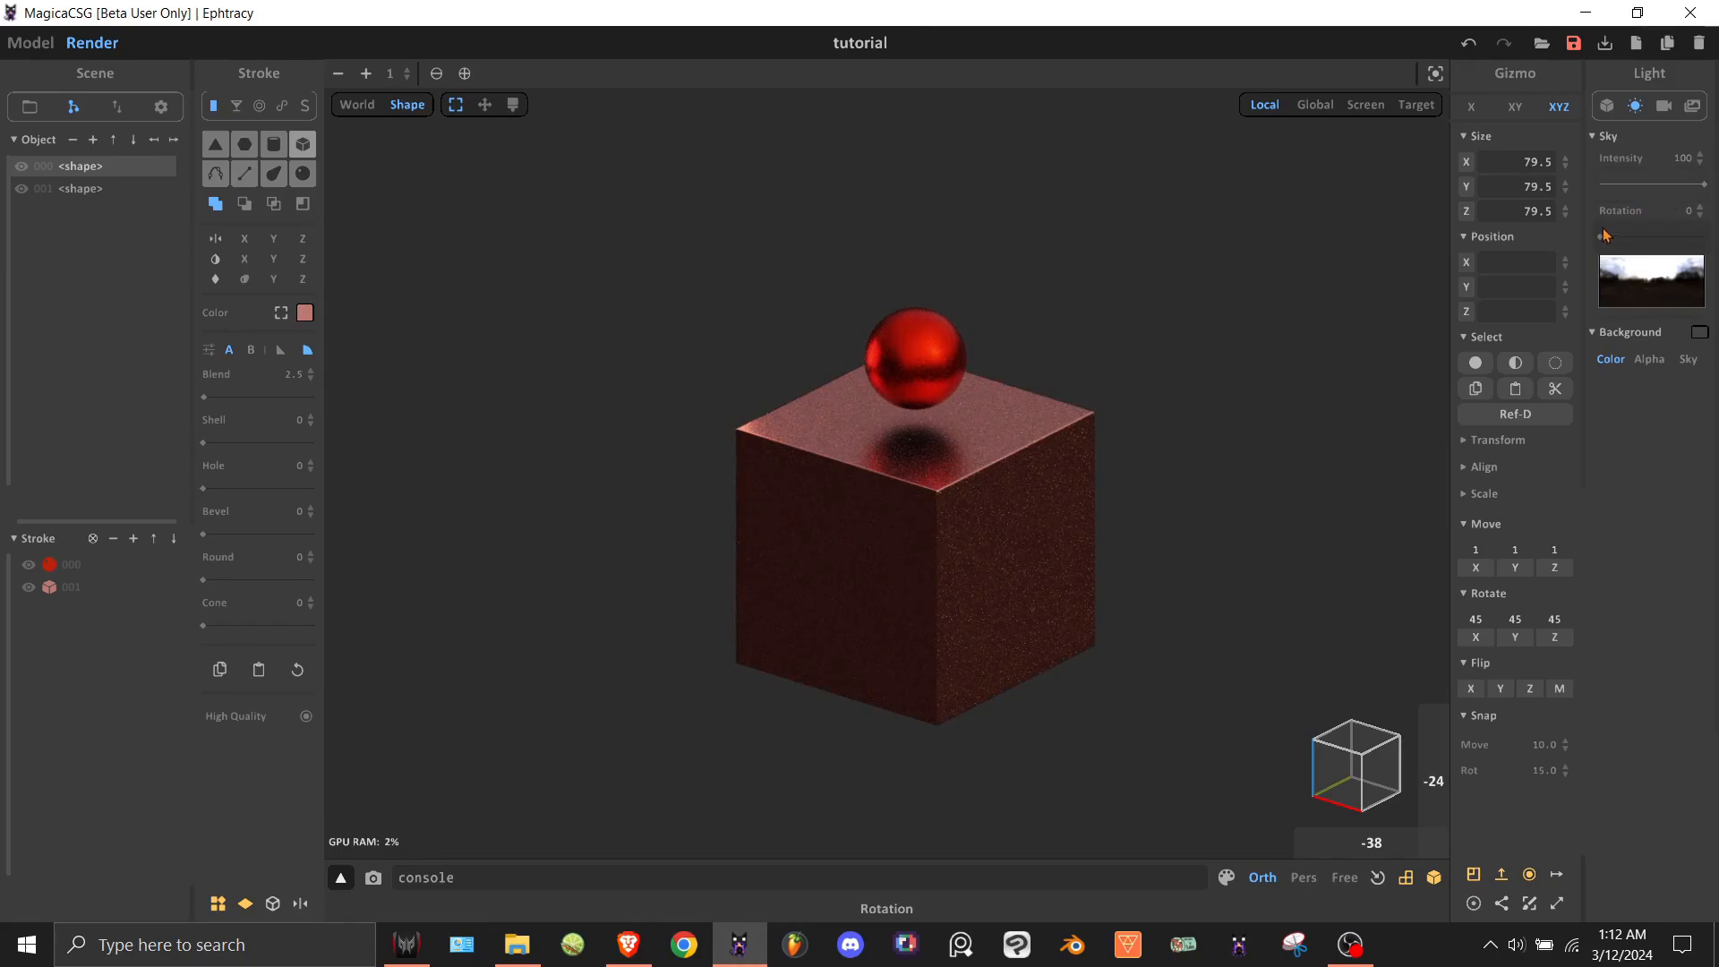
mouse_move(1602, 237)
left_mouse_down()
mouse_move(1678, 237)
mouse_move(1600, 237)
left_mouse_up()
Check the background color values, try the Alpha and Sky backgrounds, and return the background to Color.
left_click(1698, 335)
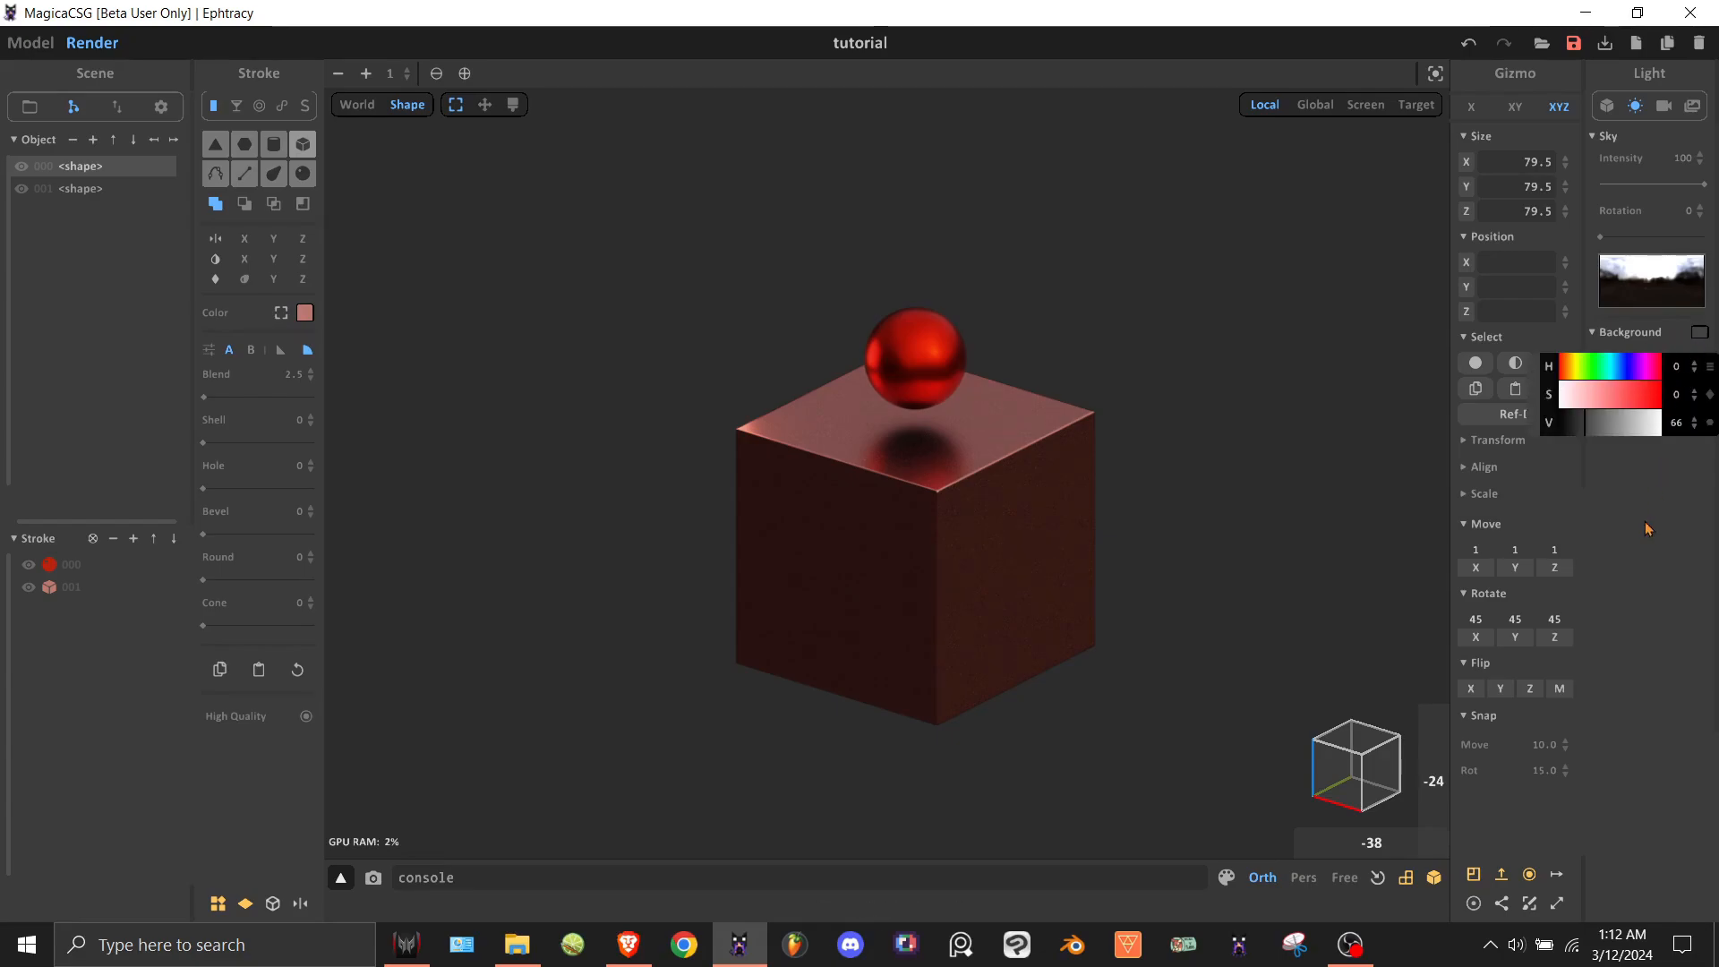
left_click(1648, 364)
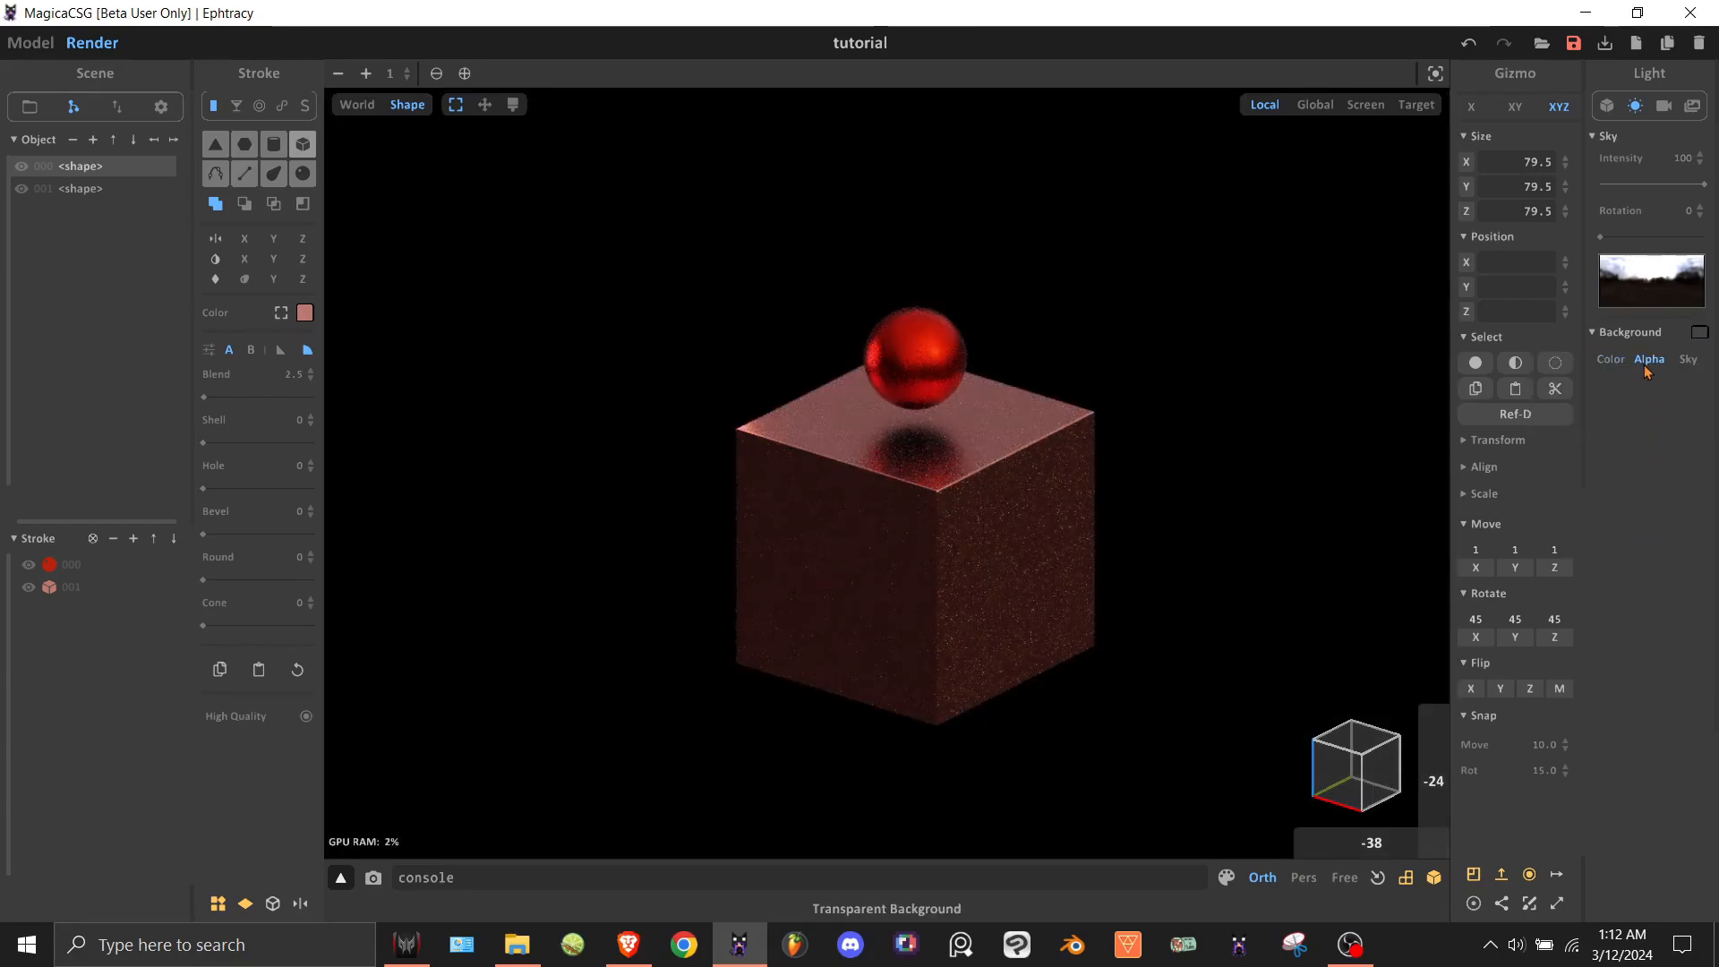
left_click(1688, 363)
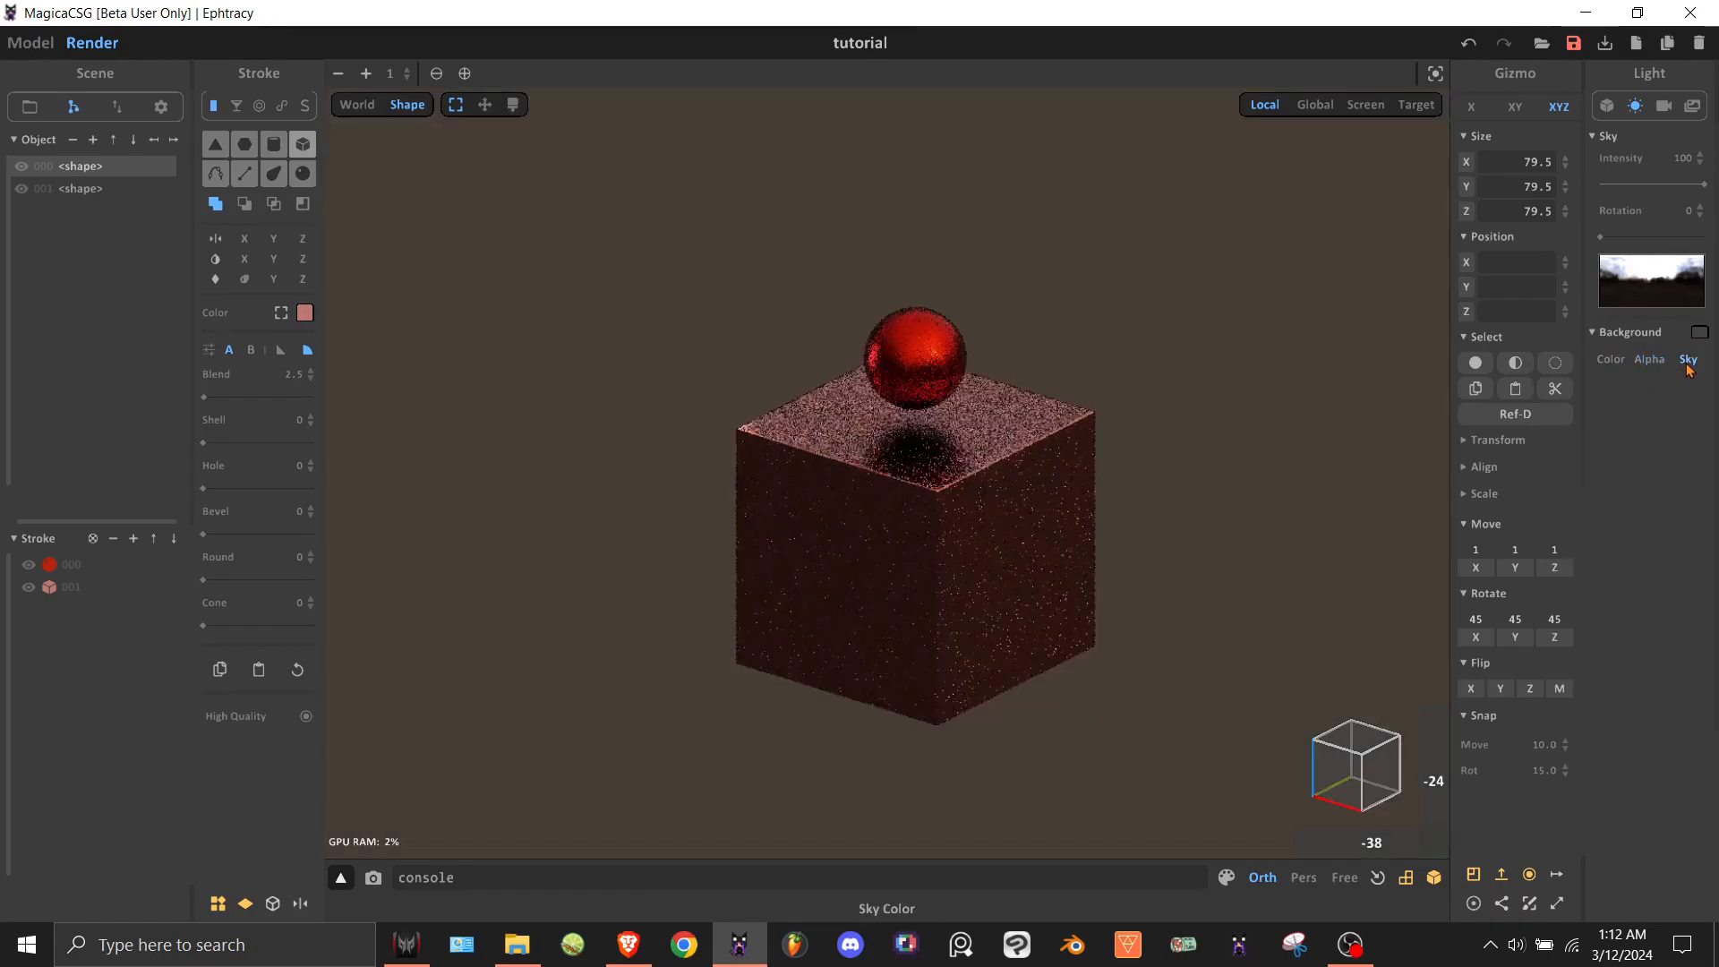
mouse_move(1266, 449)
right_mouse_down()
mouse_move(1117, 388)
mouse_move(1278, 448)
right_mouse_up()
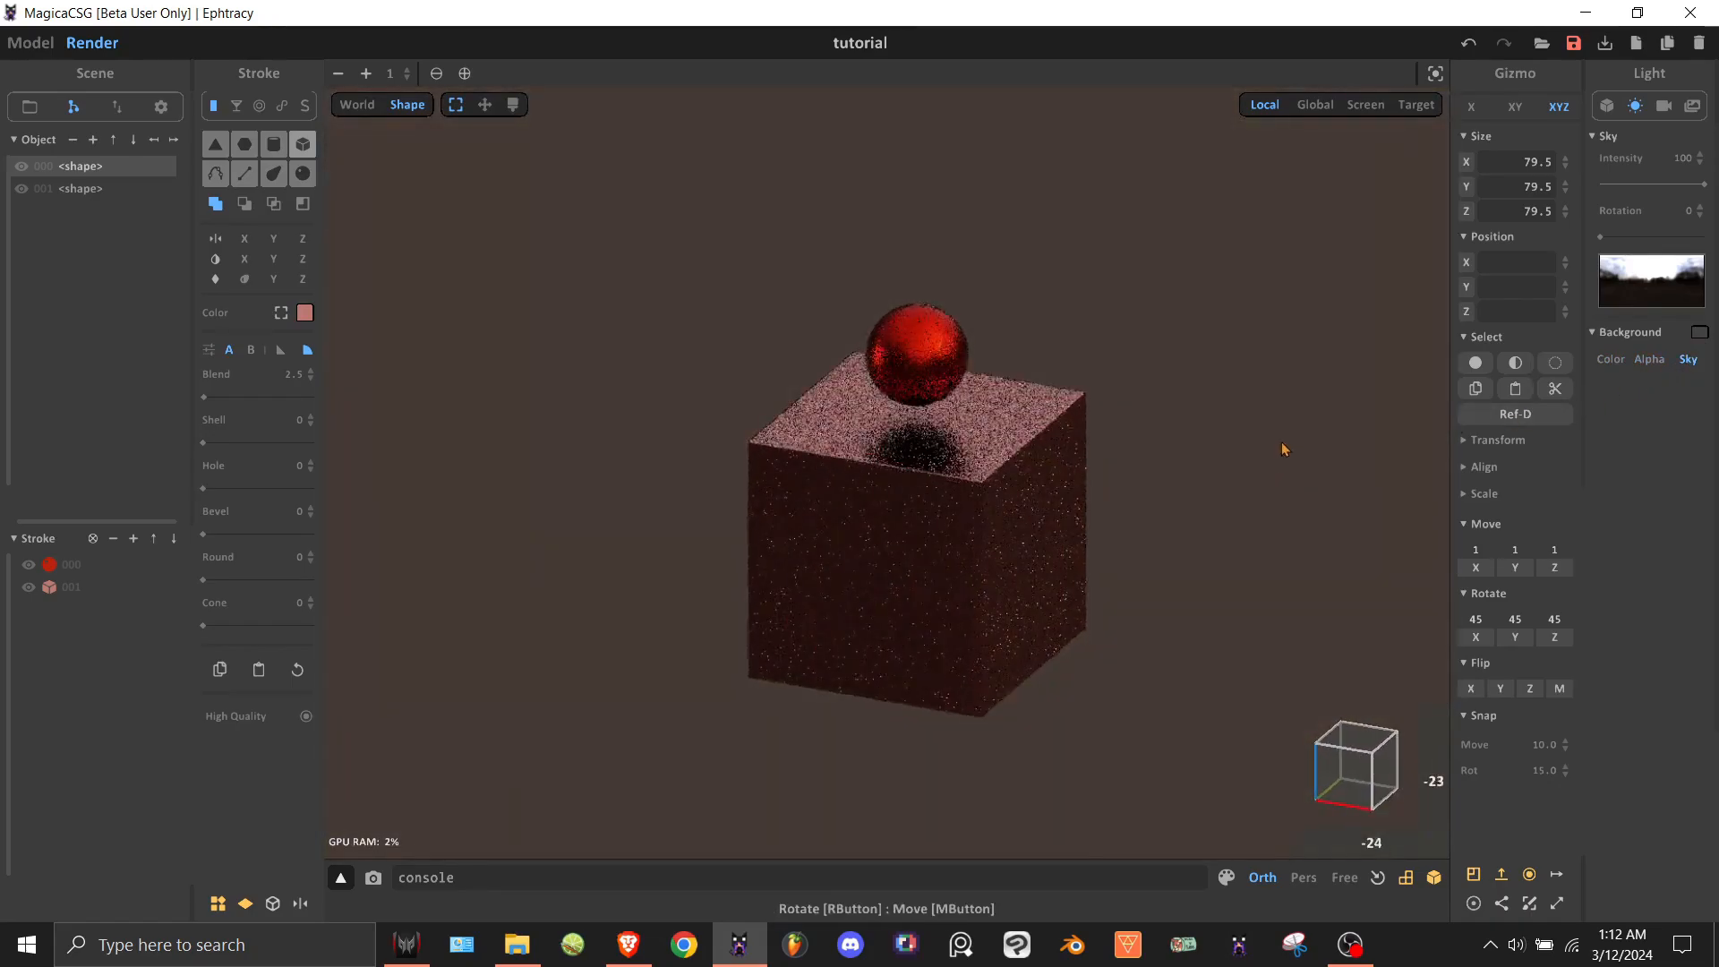
left_click(1609, 362)
Switch the camera to perspective and compare a field of view of 83 with one of 17.
left_click(1663, 106)
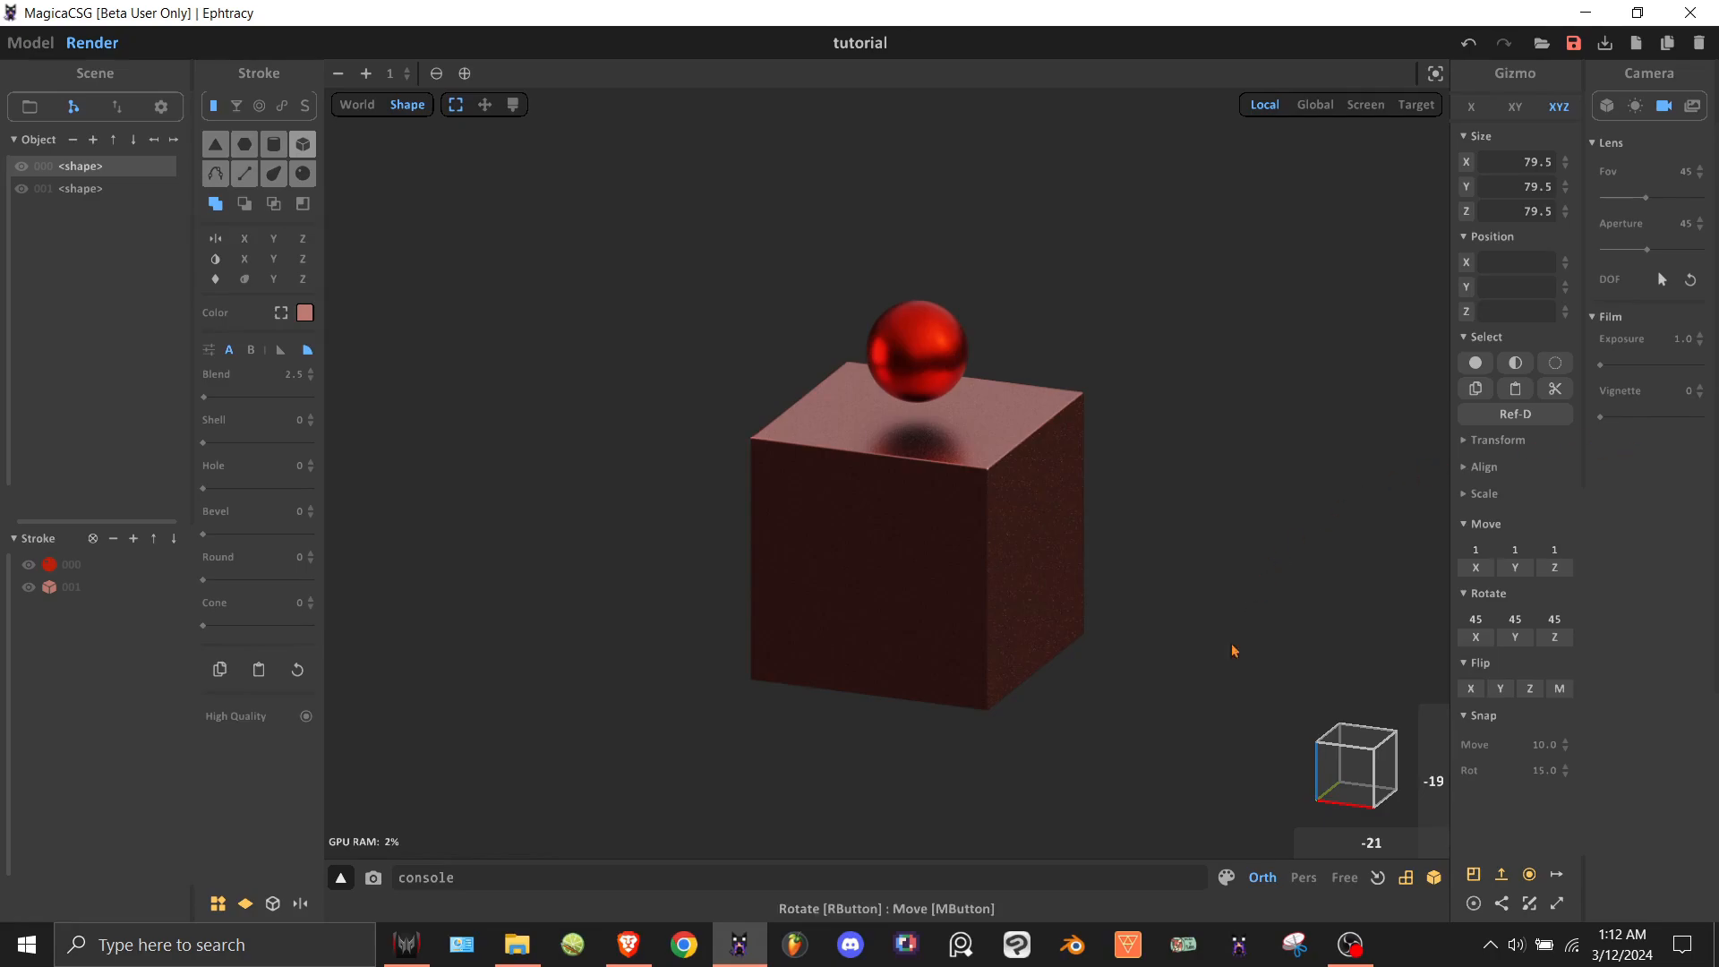
left_click(1304, 878)
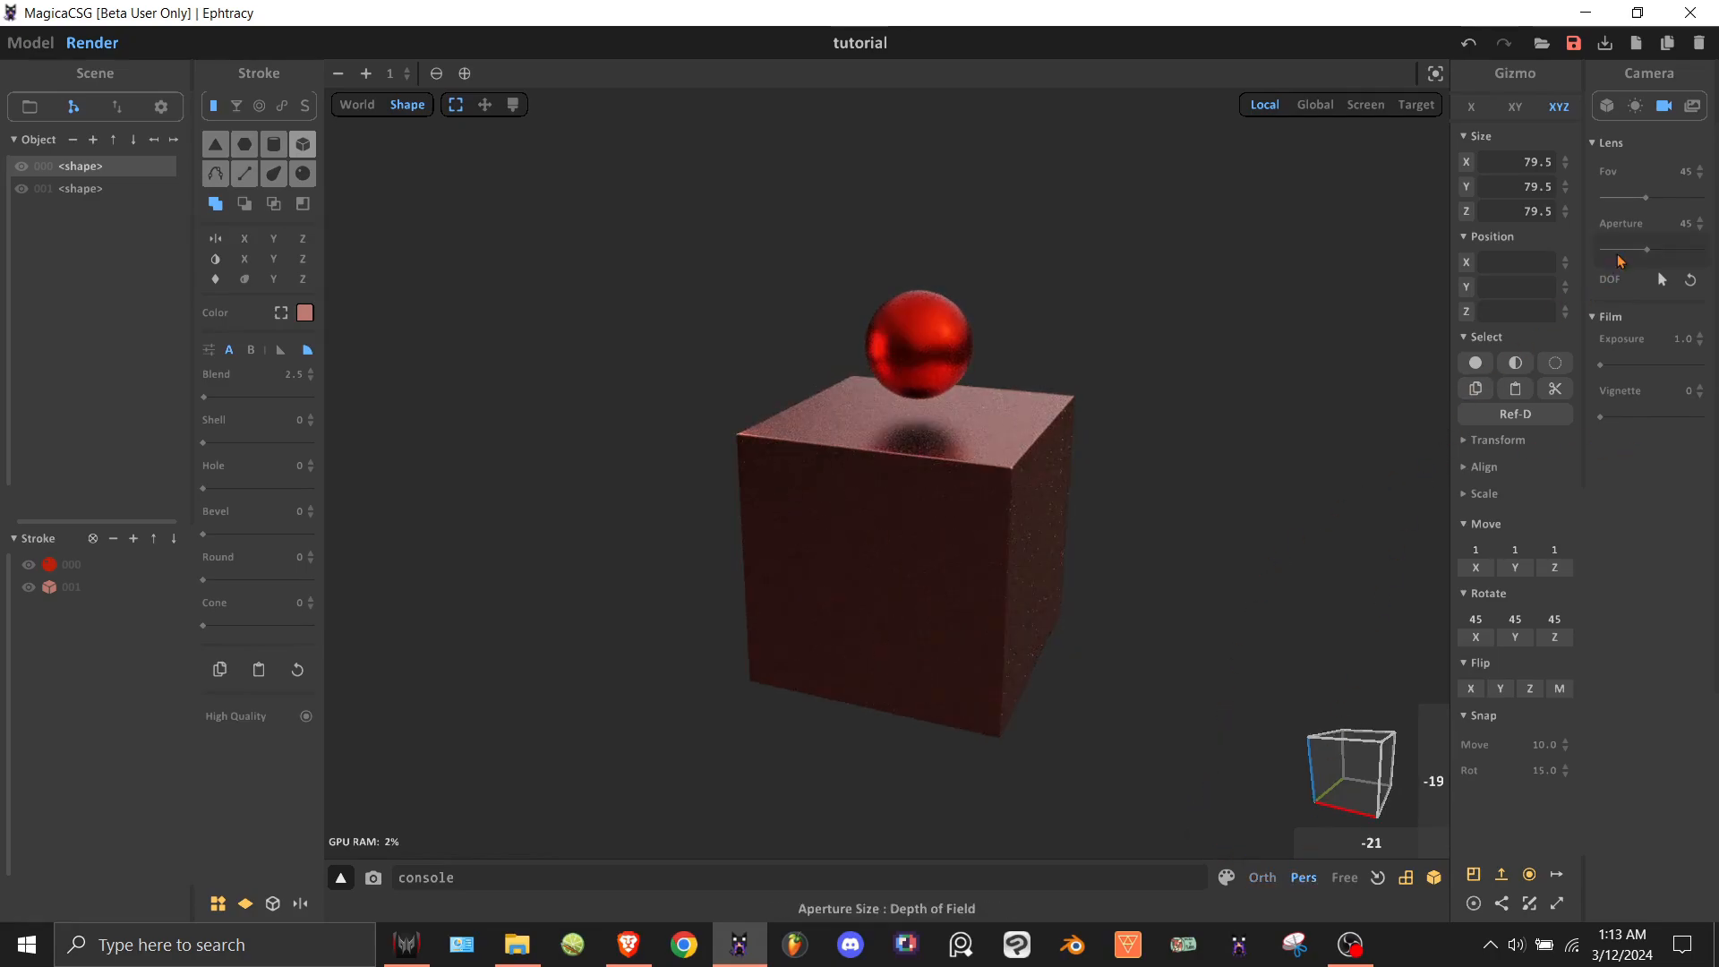
left_click_drag(1658, 196, 1695, 196)
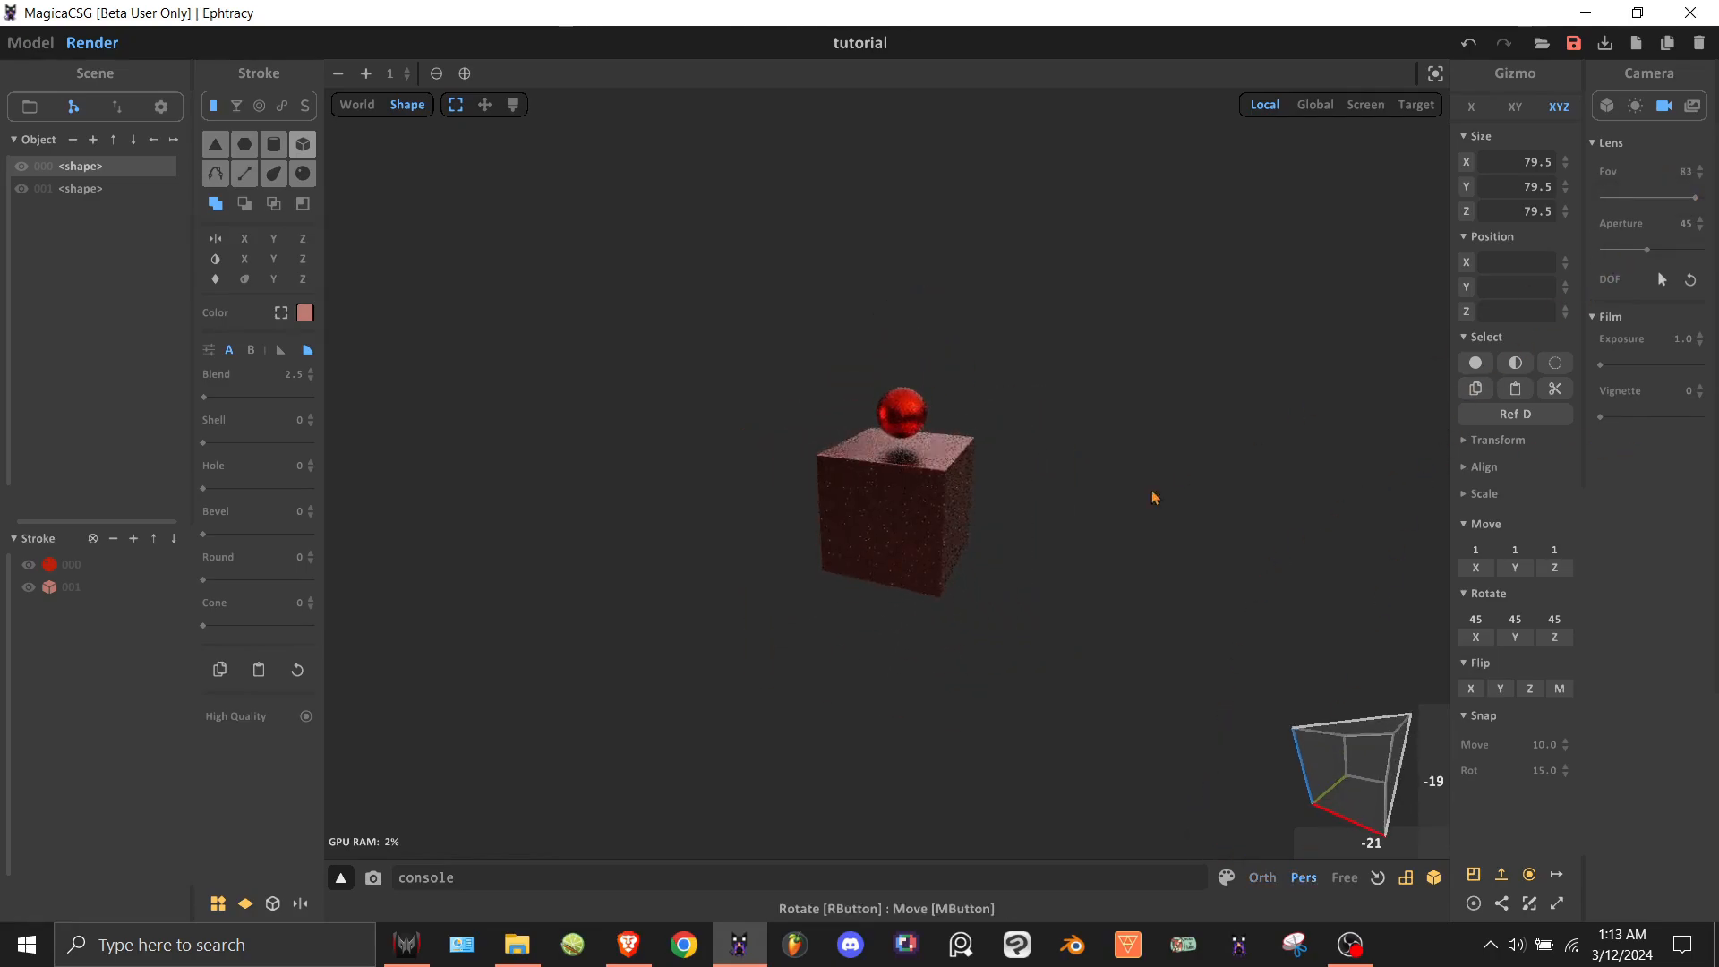
scroll(1012, 473, "up", 3)
right_click_drag(1012, 474, 1276, 458)
left_click_drag(1679, 200, 1610, 209)
scroll(1146, 453, "down", 12)
right_click_drag(1124, 517, 994, 517)
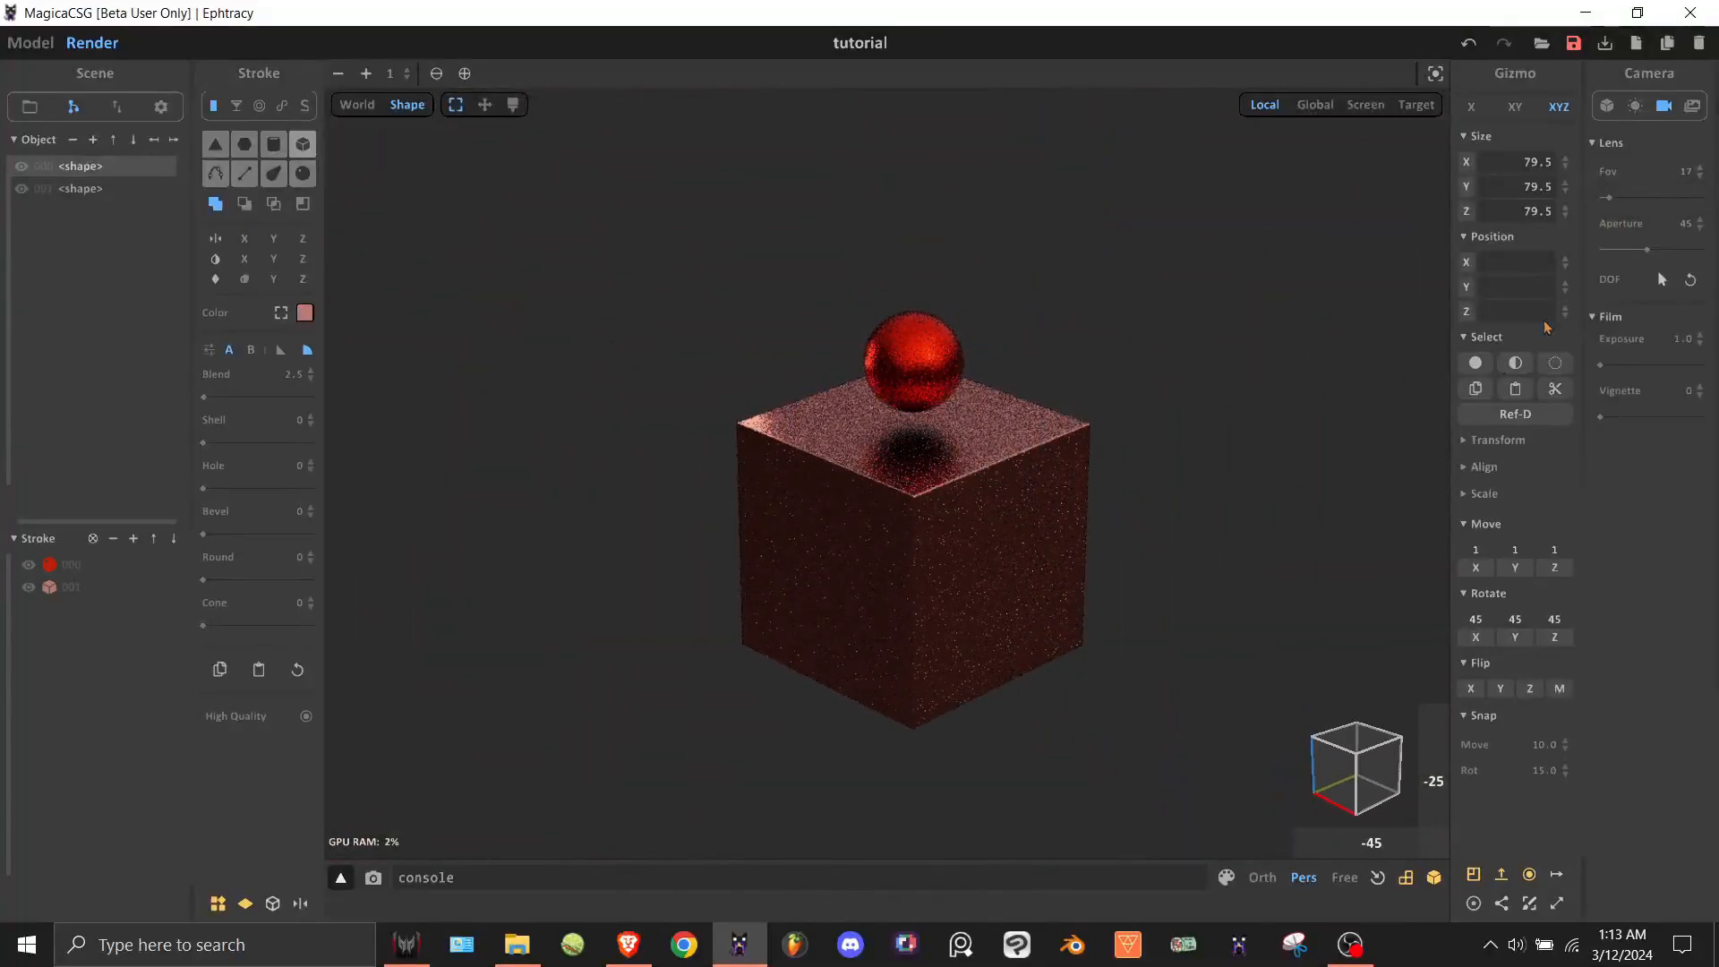
Set the camera's field of view to 46, check it in perspective, and return to the orthographic view.
left_click(1647, 197)
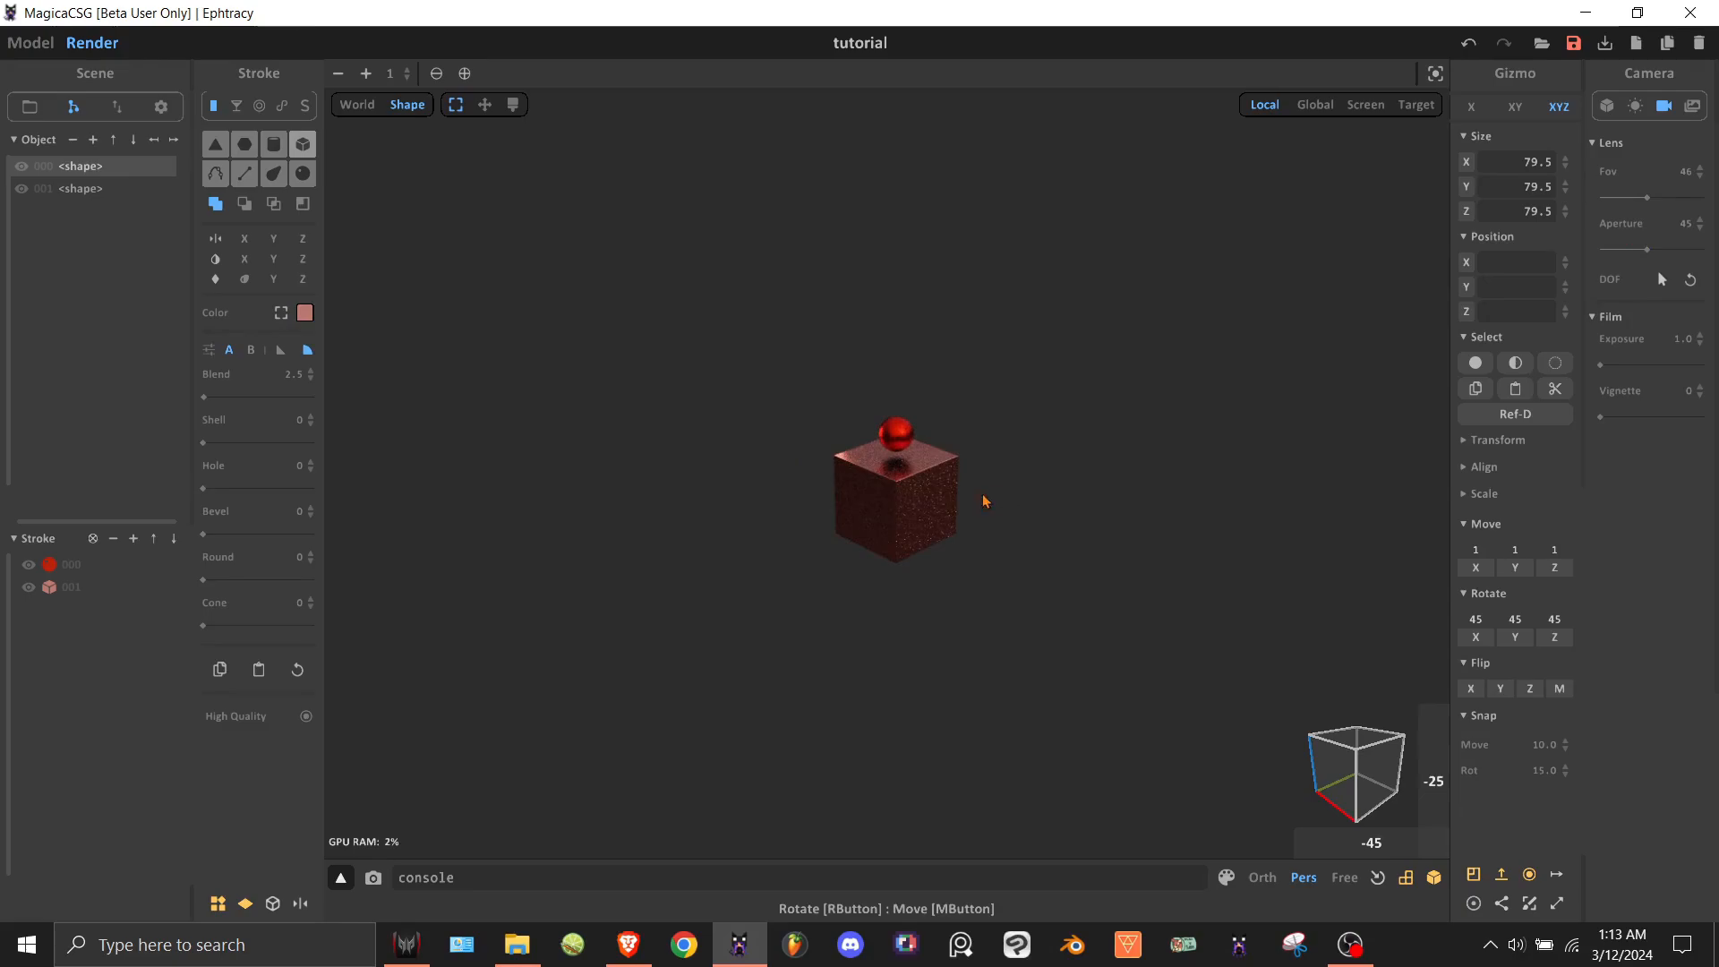
scroll(959, 504, "up", 5)
right_click_drag(958, 504, 1083, 489)
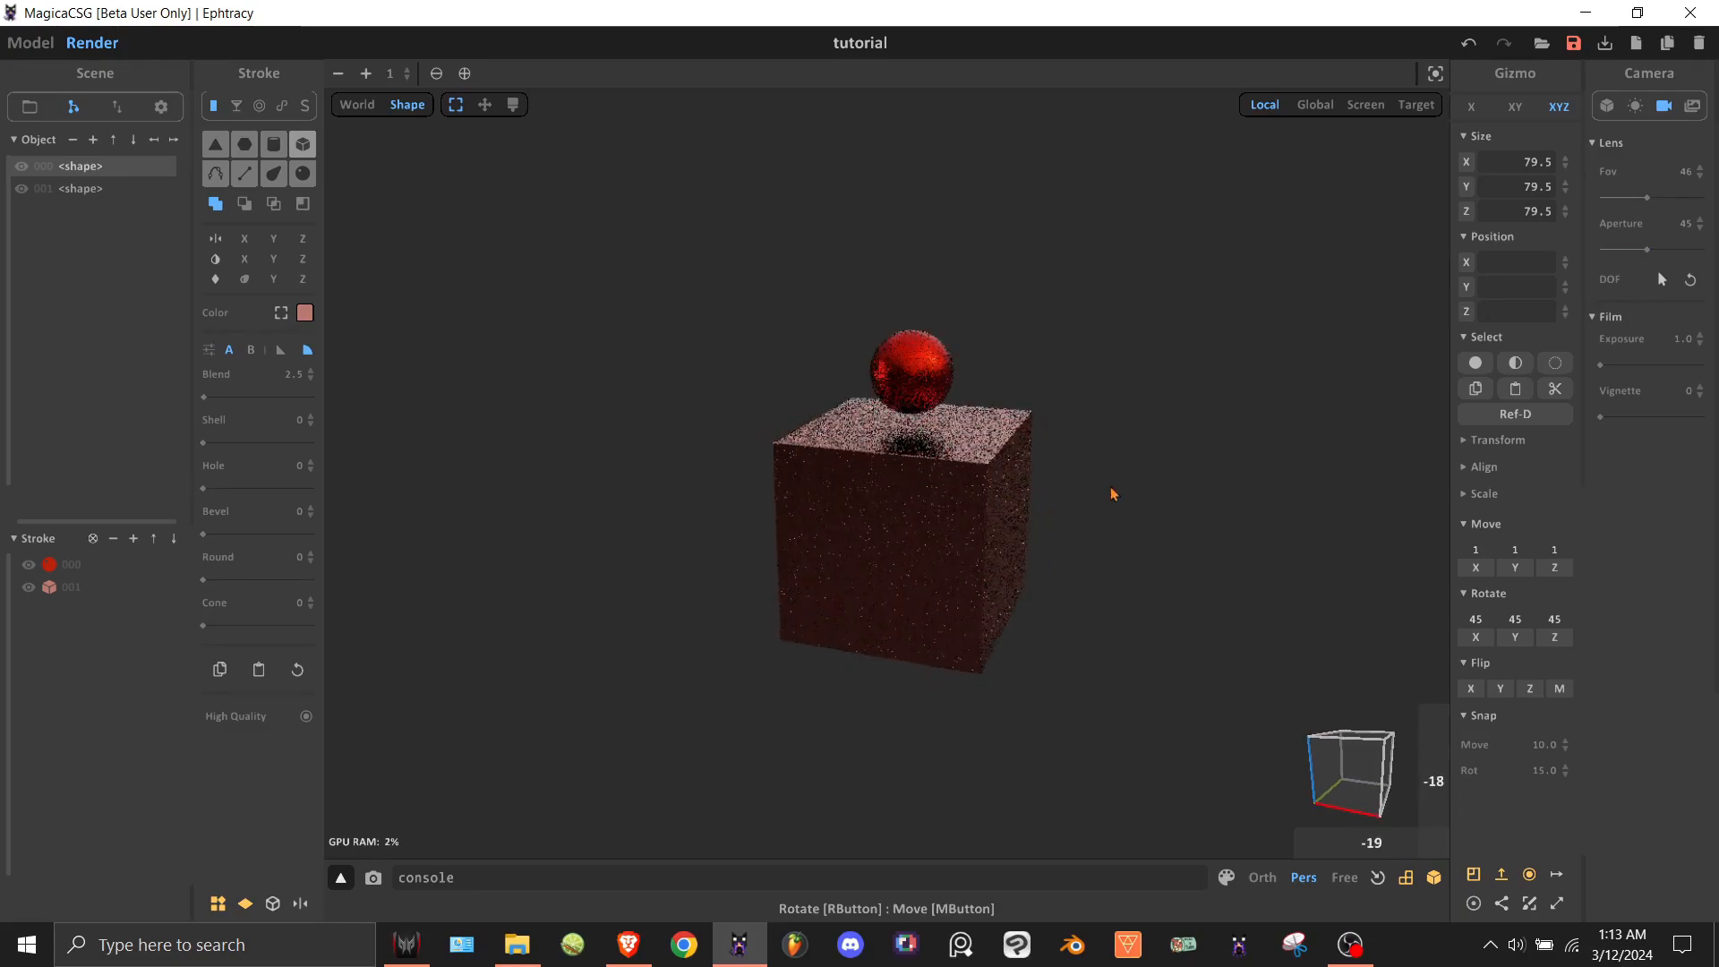
left_click(1262, 877)
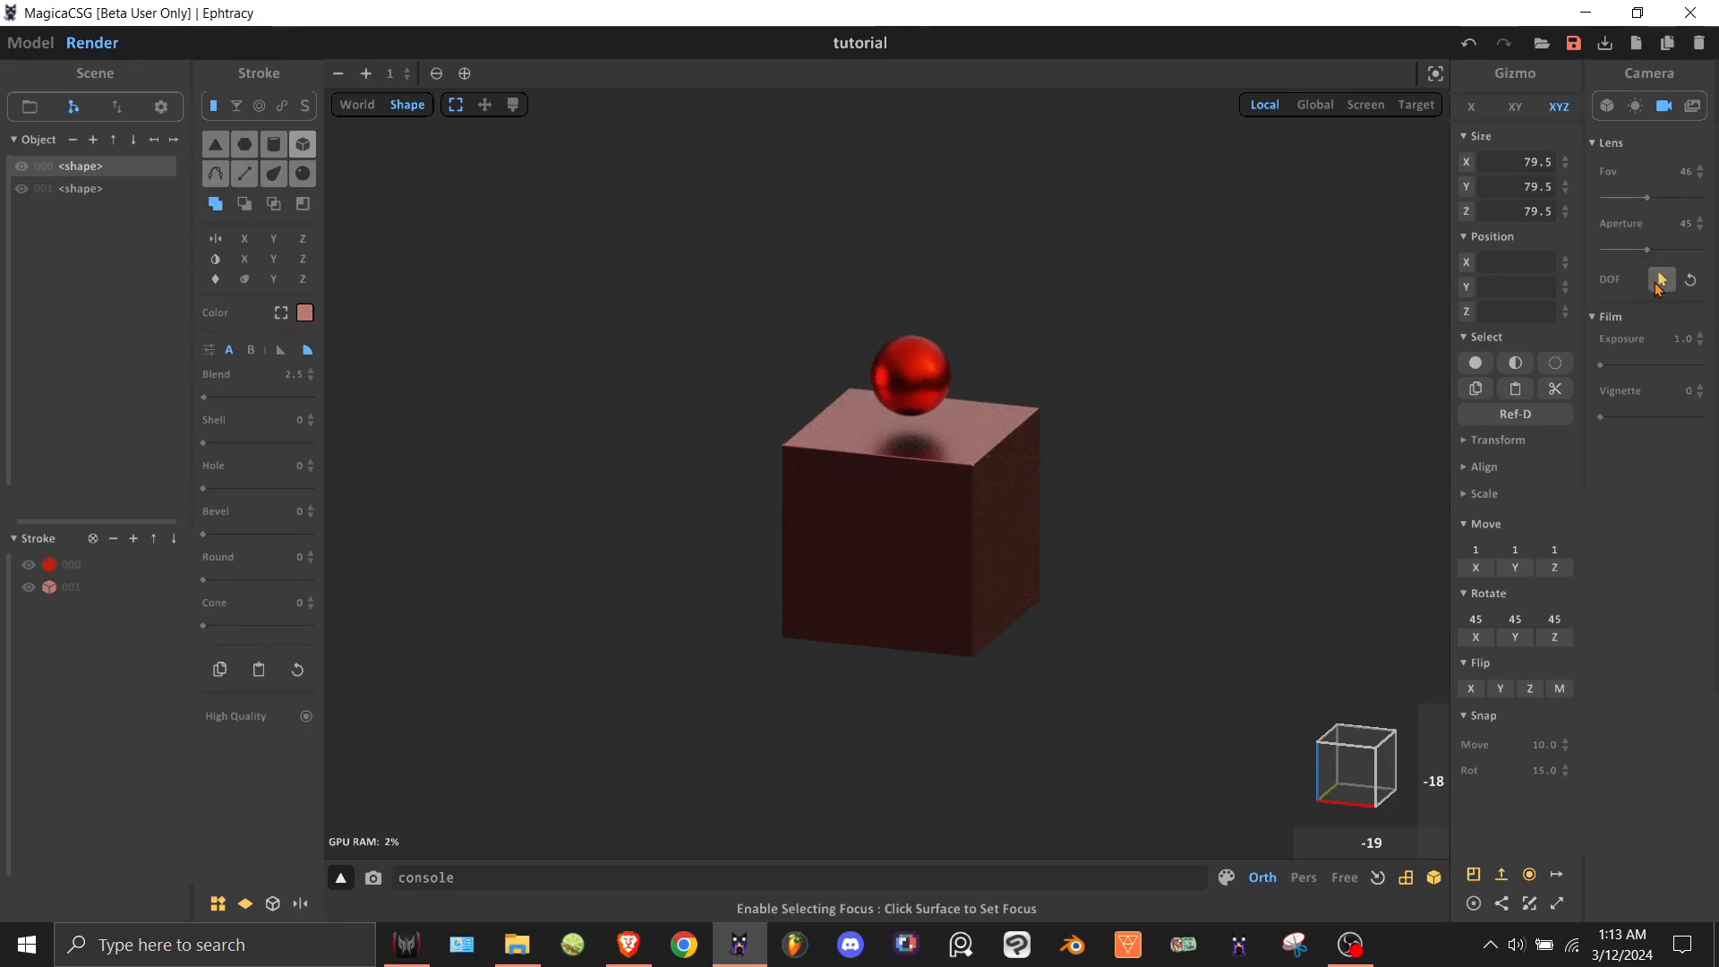
Set the depth-of-field focus on the red sphere and try an aperture of 97.
left_click(1659, 281)
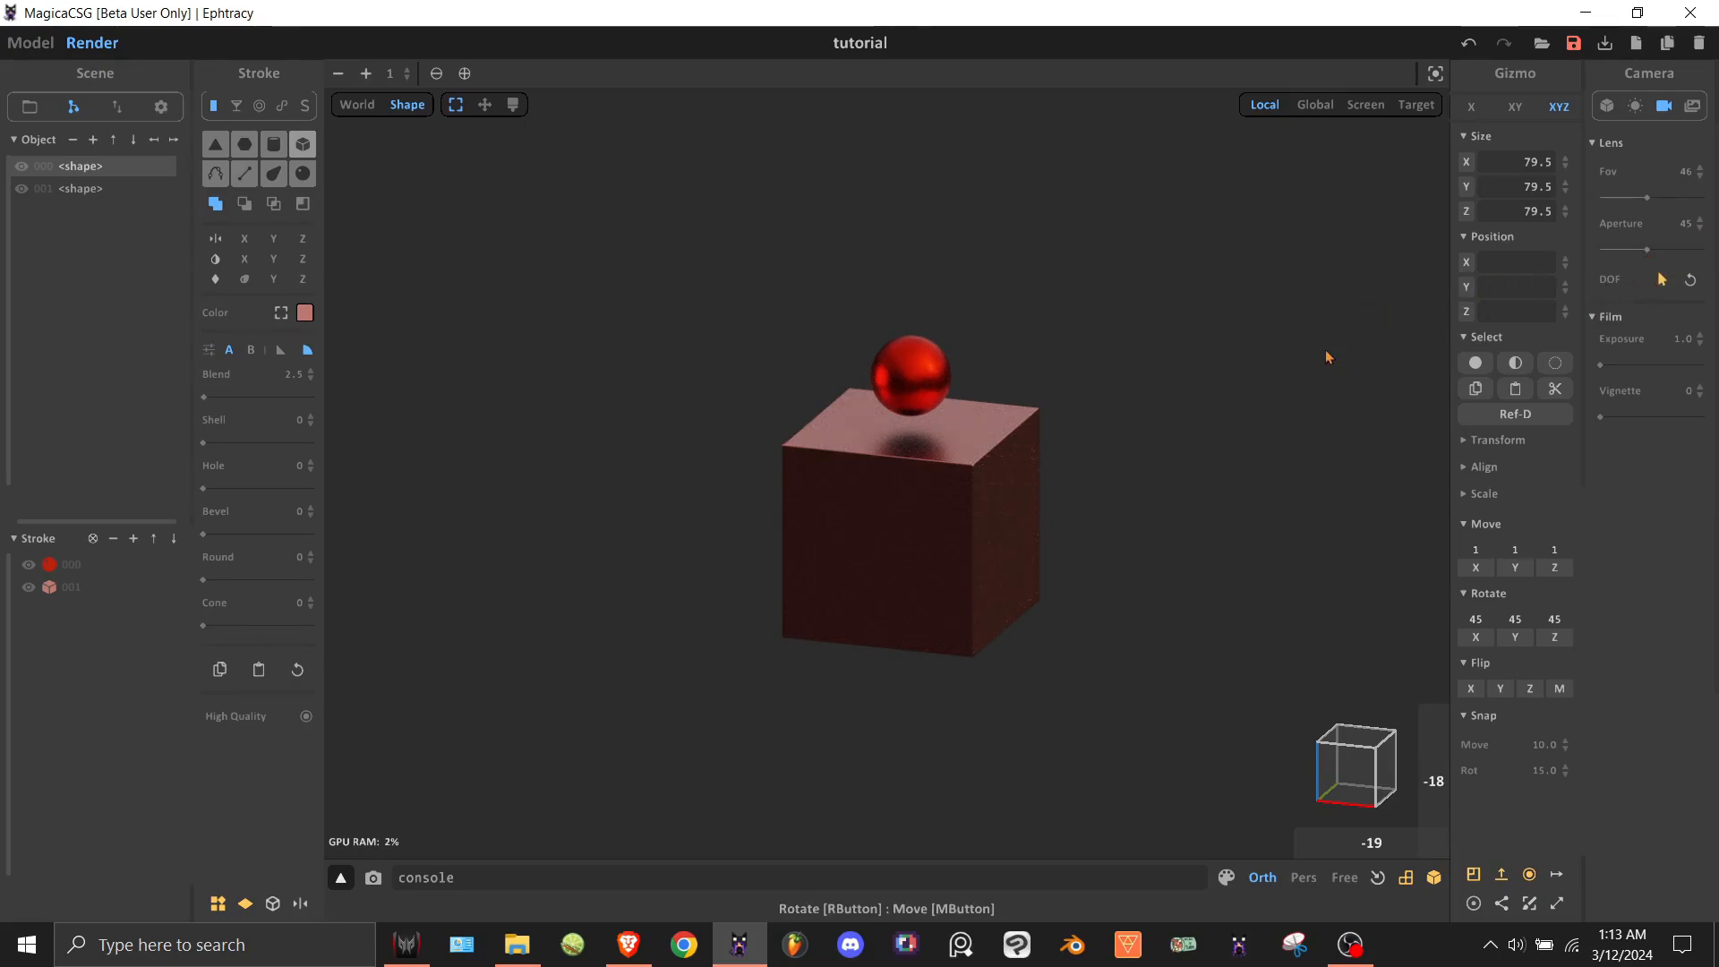
left_click(922, 389)
scroll(916, 398, "up", 2)
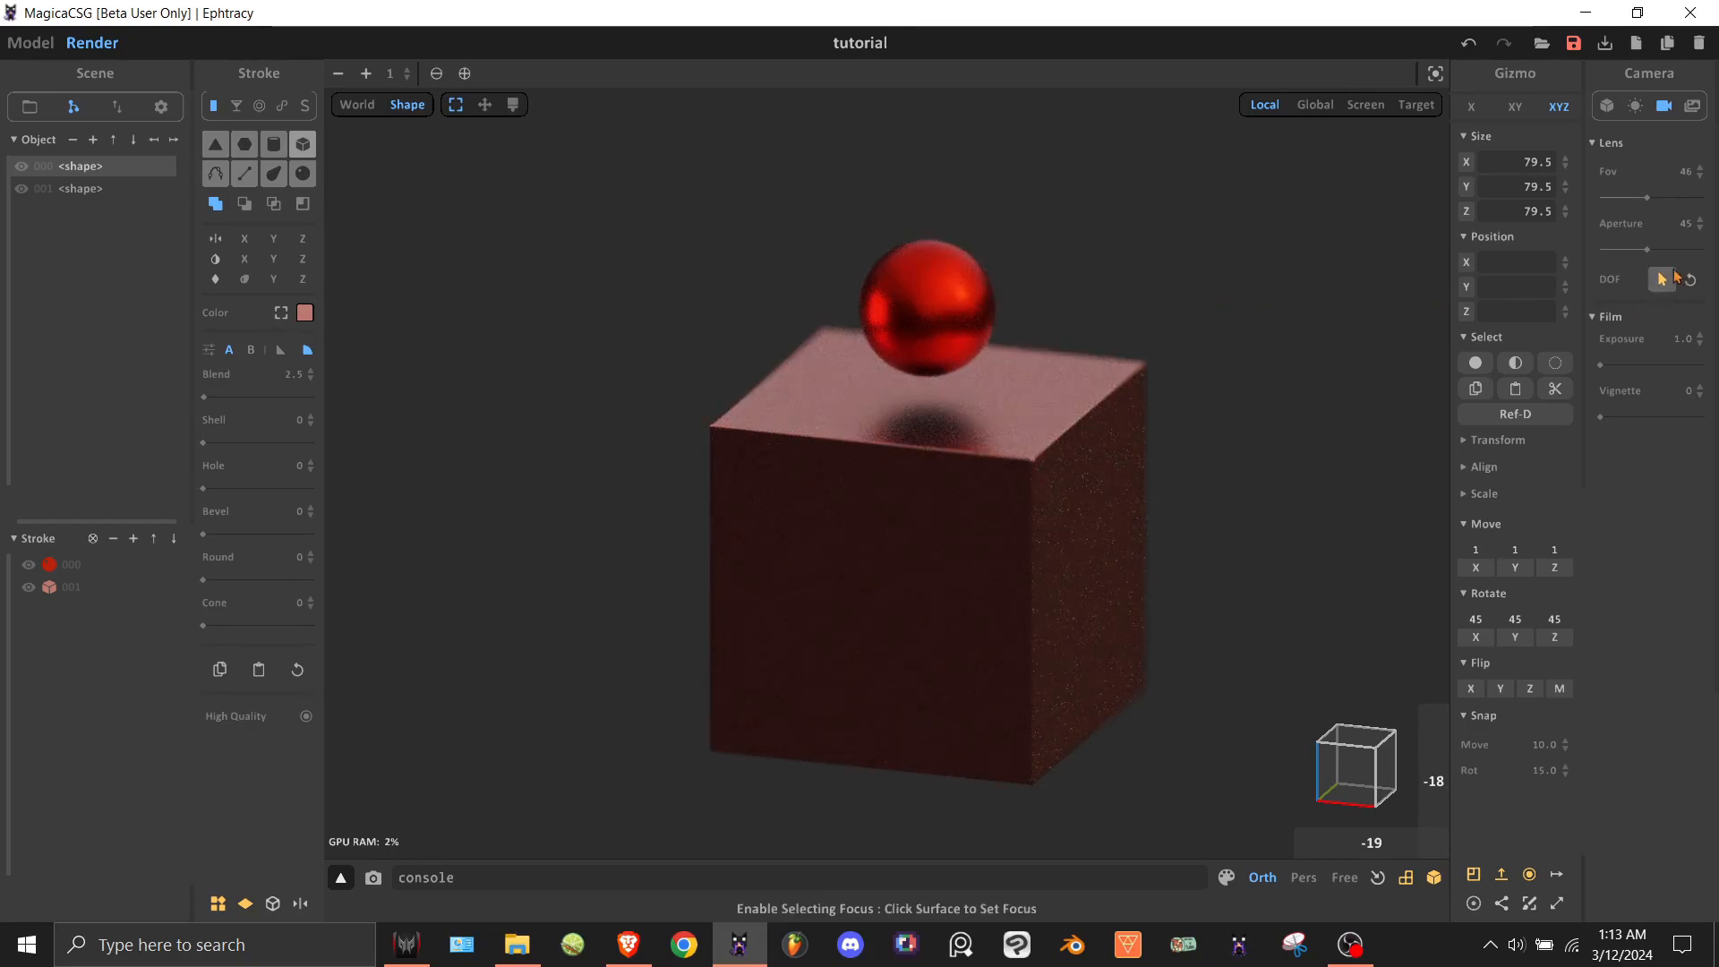
left_click_drag(1647, 248, 1701, 252)
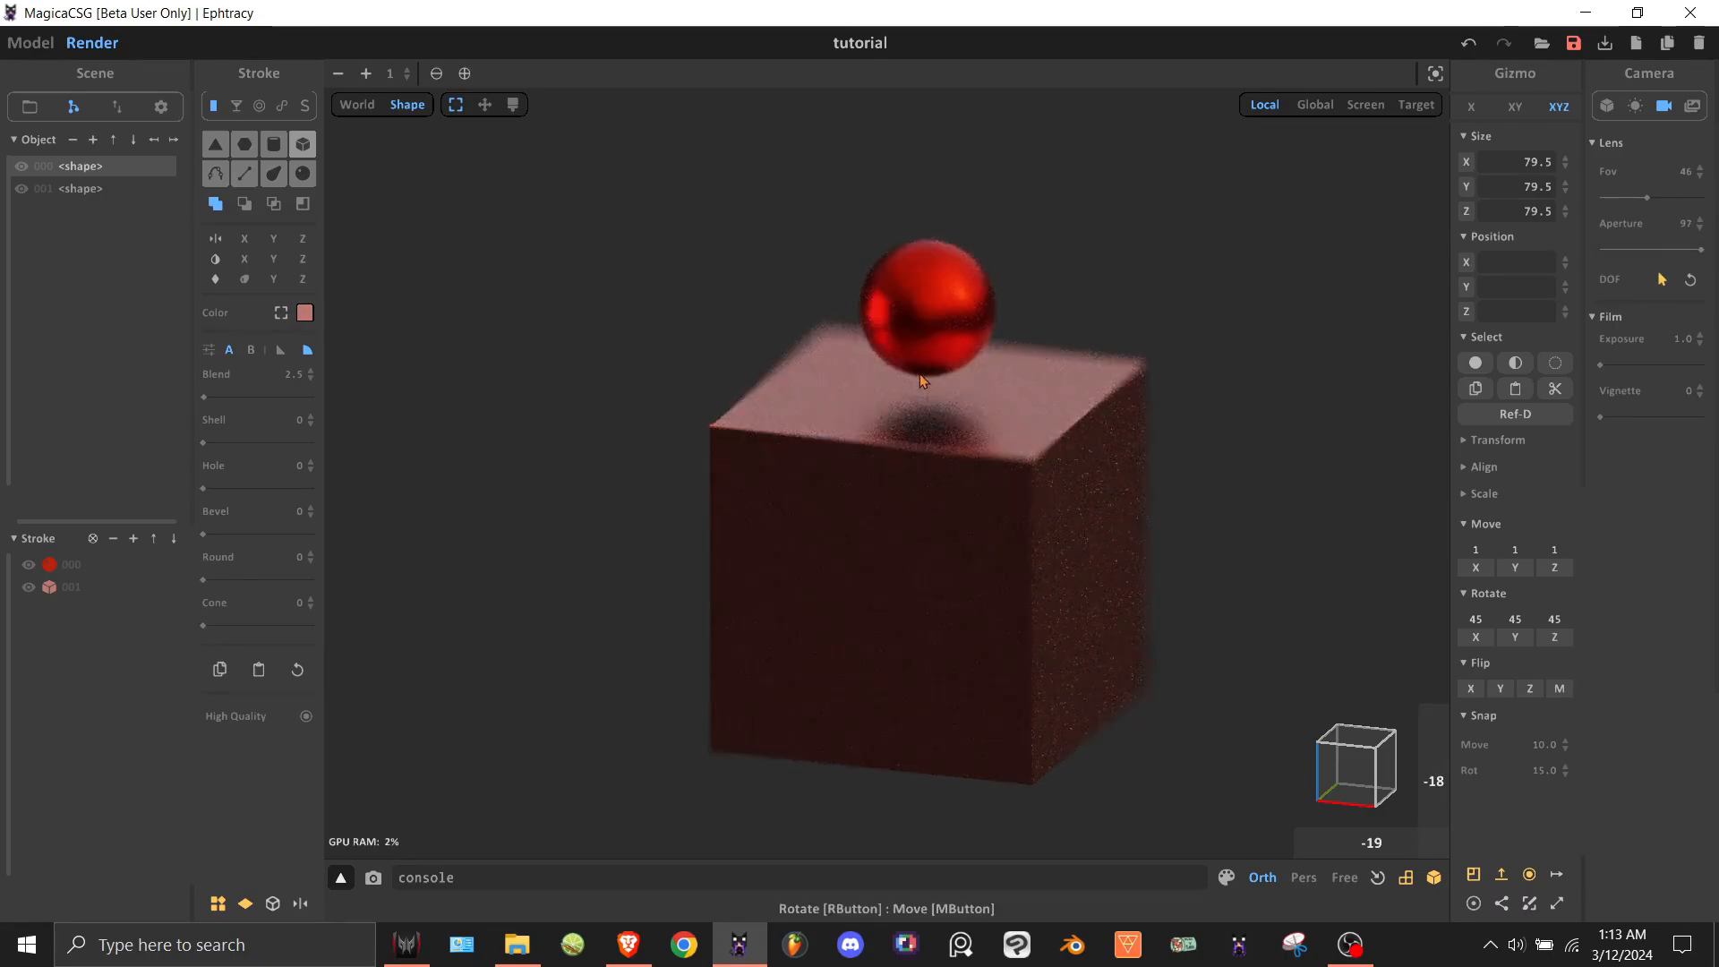
Lower the aperture to 12, reset the depth-of-field focus, and leave exposure at 1.0 and vignette at 0.
left_click_drag(1700, 251, 1611, 250)
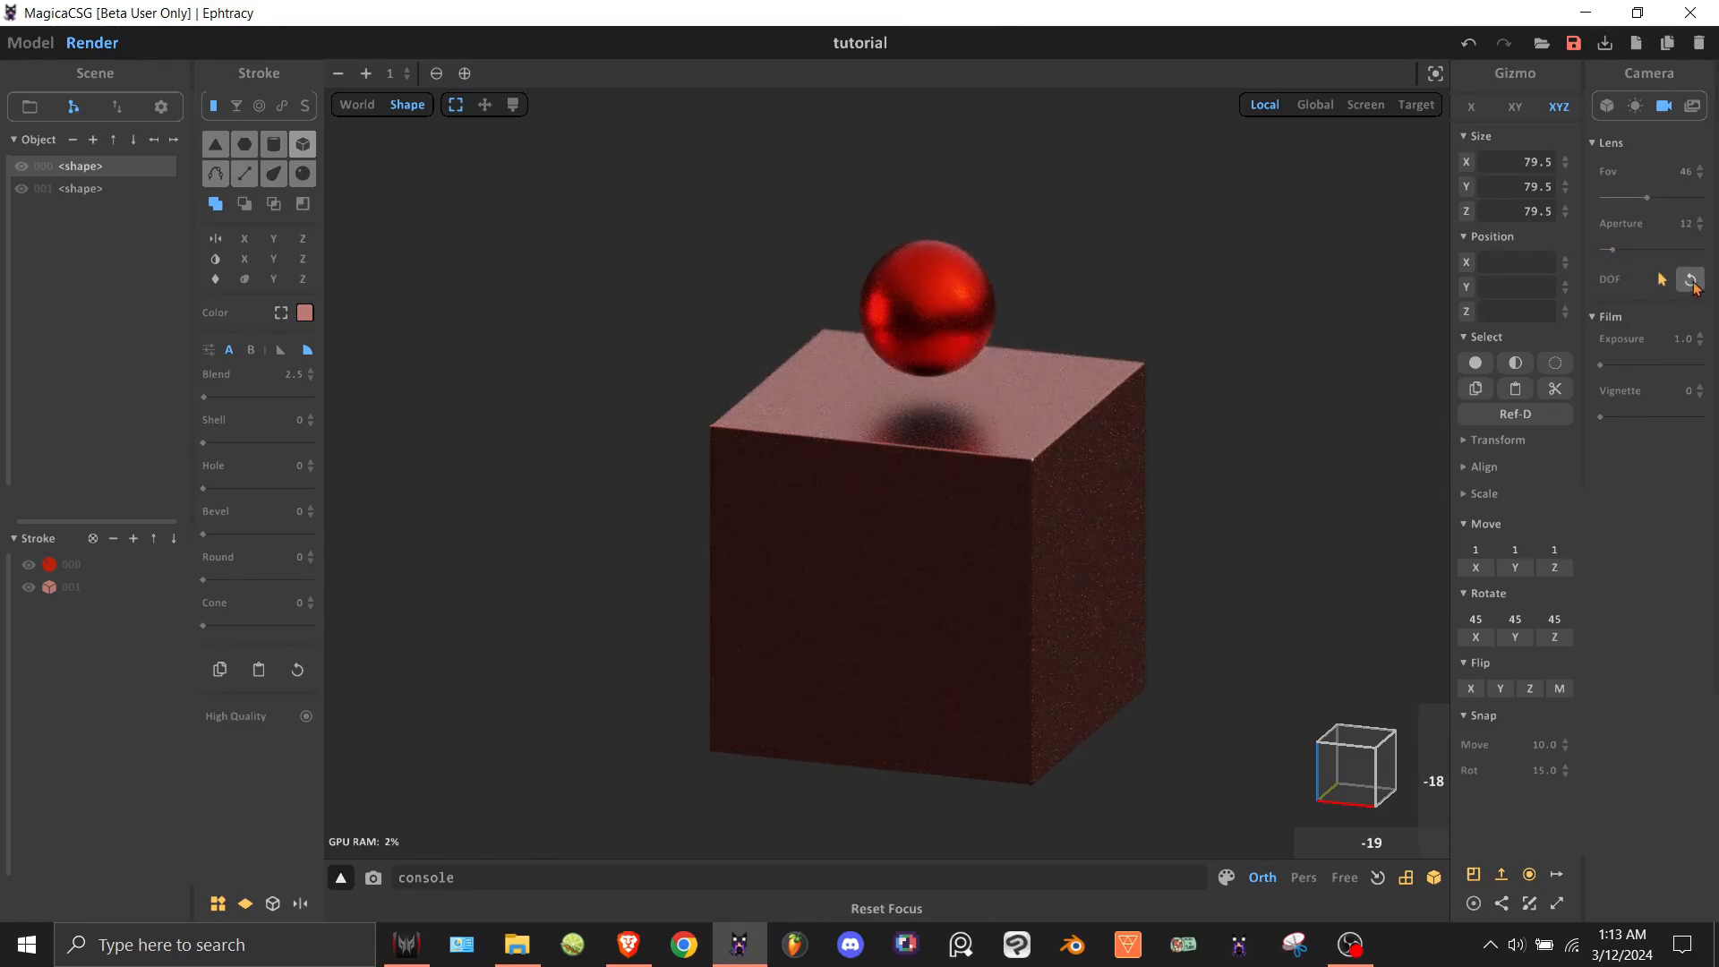
left_click(1692, 281)
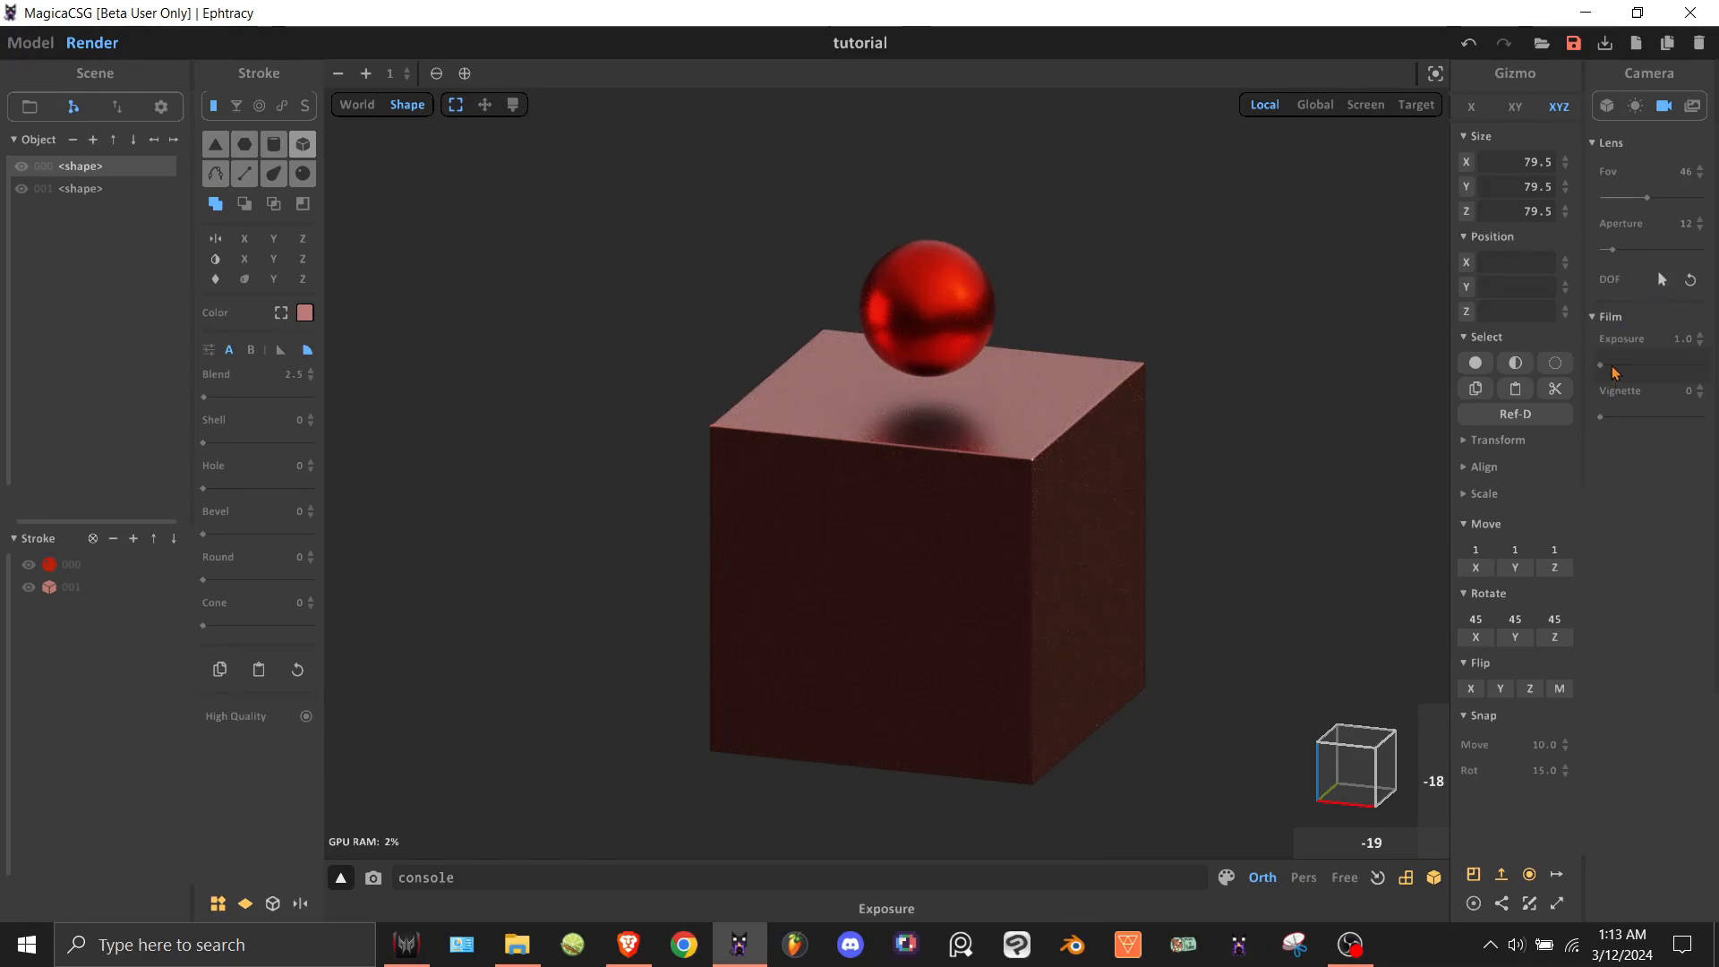
left_click_drag(1615, 373, 1593, 423)
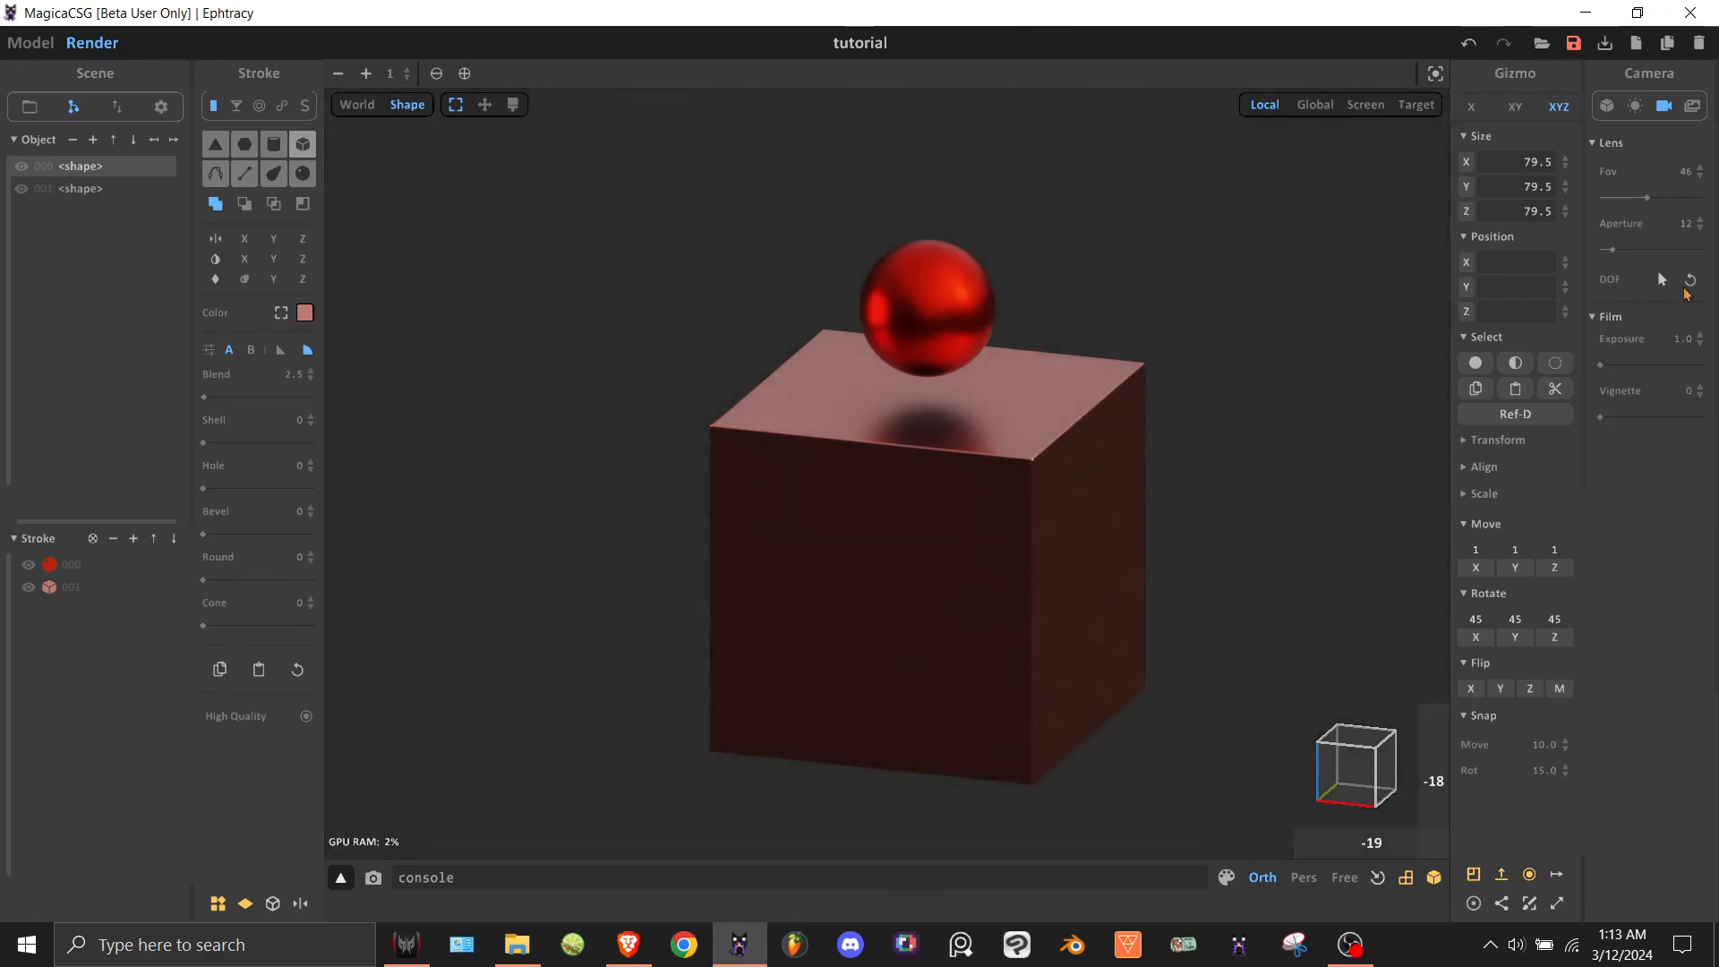
Set the diffuse bounce to 3 in the image settings.
left_click(1691, 106)
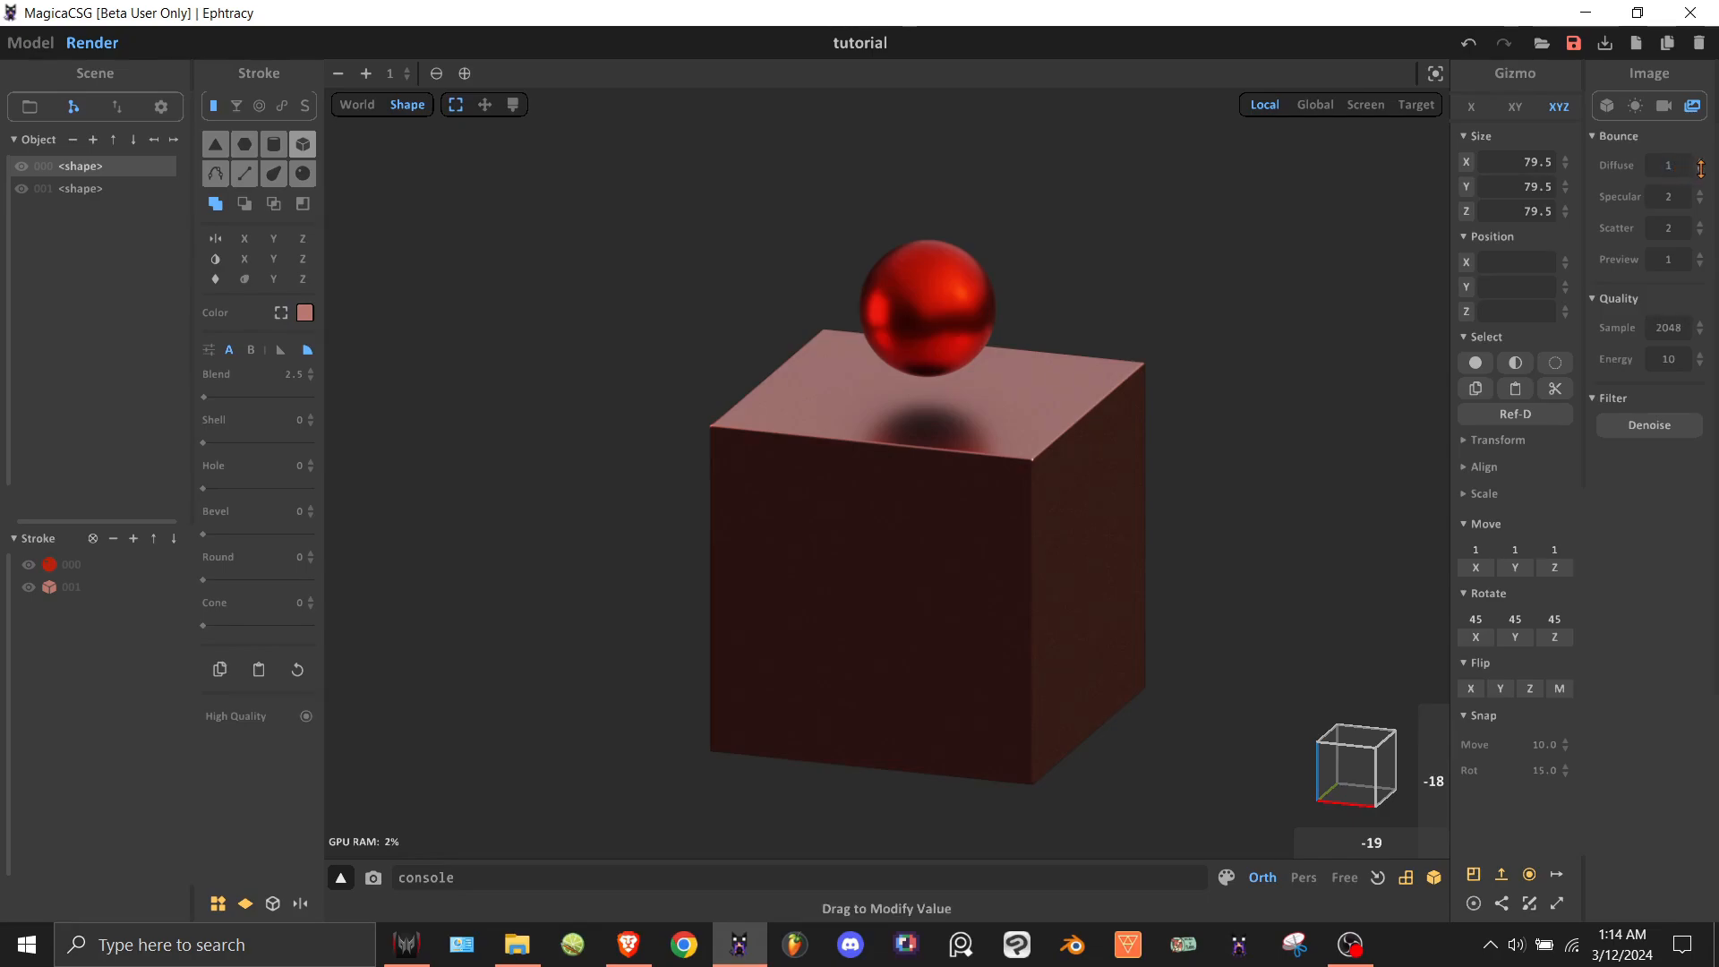
left_click_drag(1700, 167, 1696, 154)
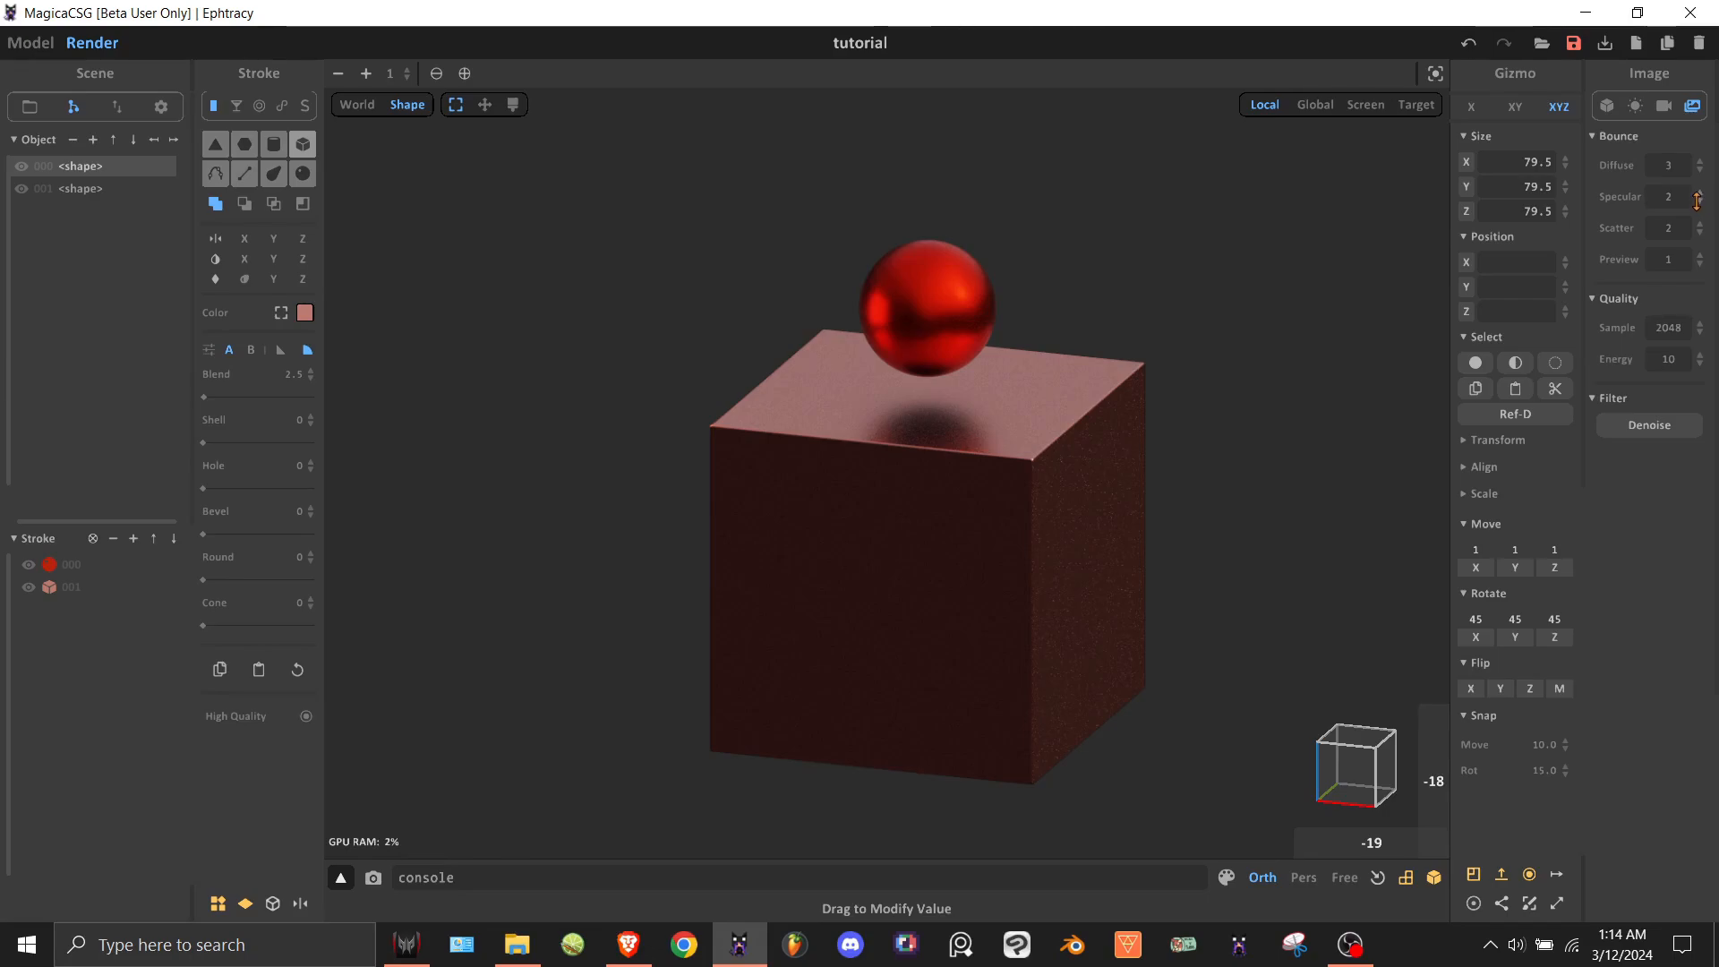
Set Matter A's IOR to 1.00 and metallic to 0, and raise the specular bounce to 7.
left_click(1608, 108)
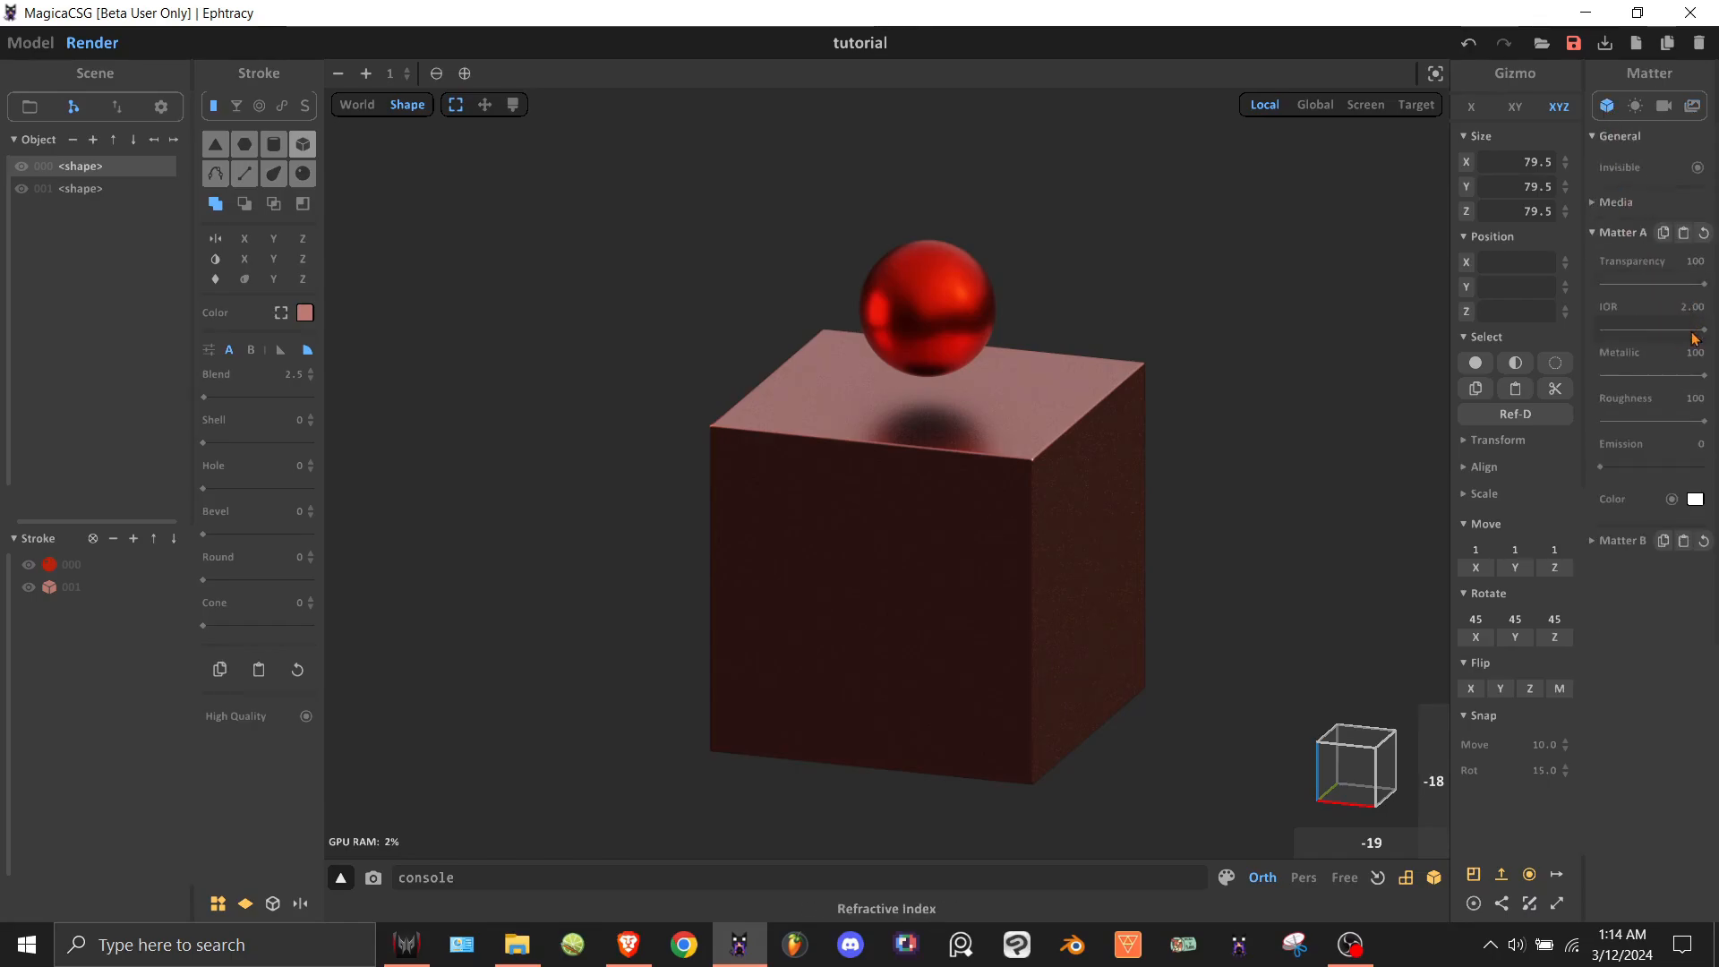
left_click_drag(1693, 331, 1593, 332)
left_click_drag(1666, 382, 1619, 339)
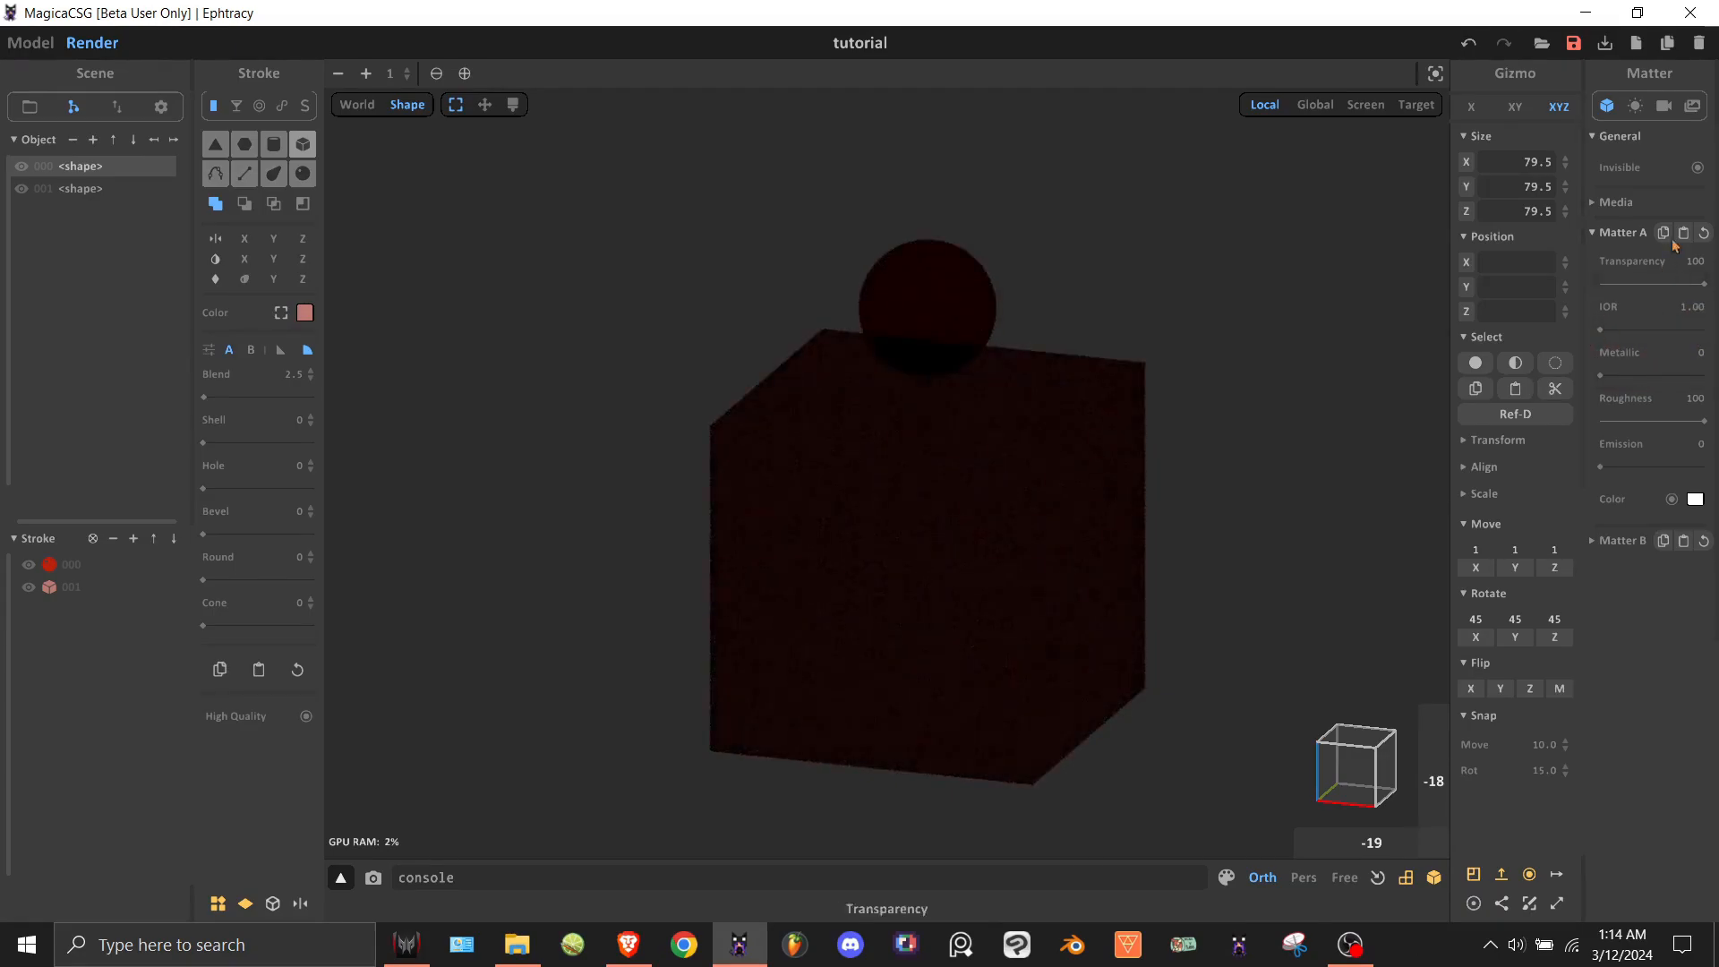
left_click(1692, 105)
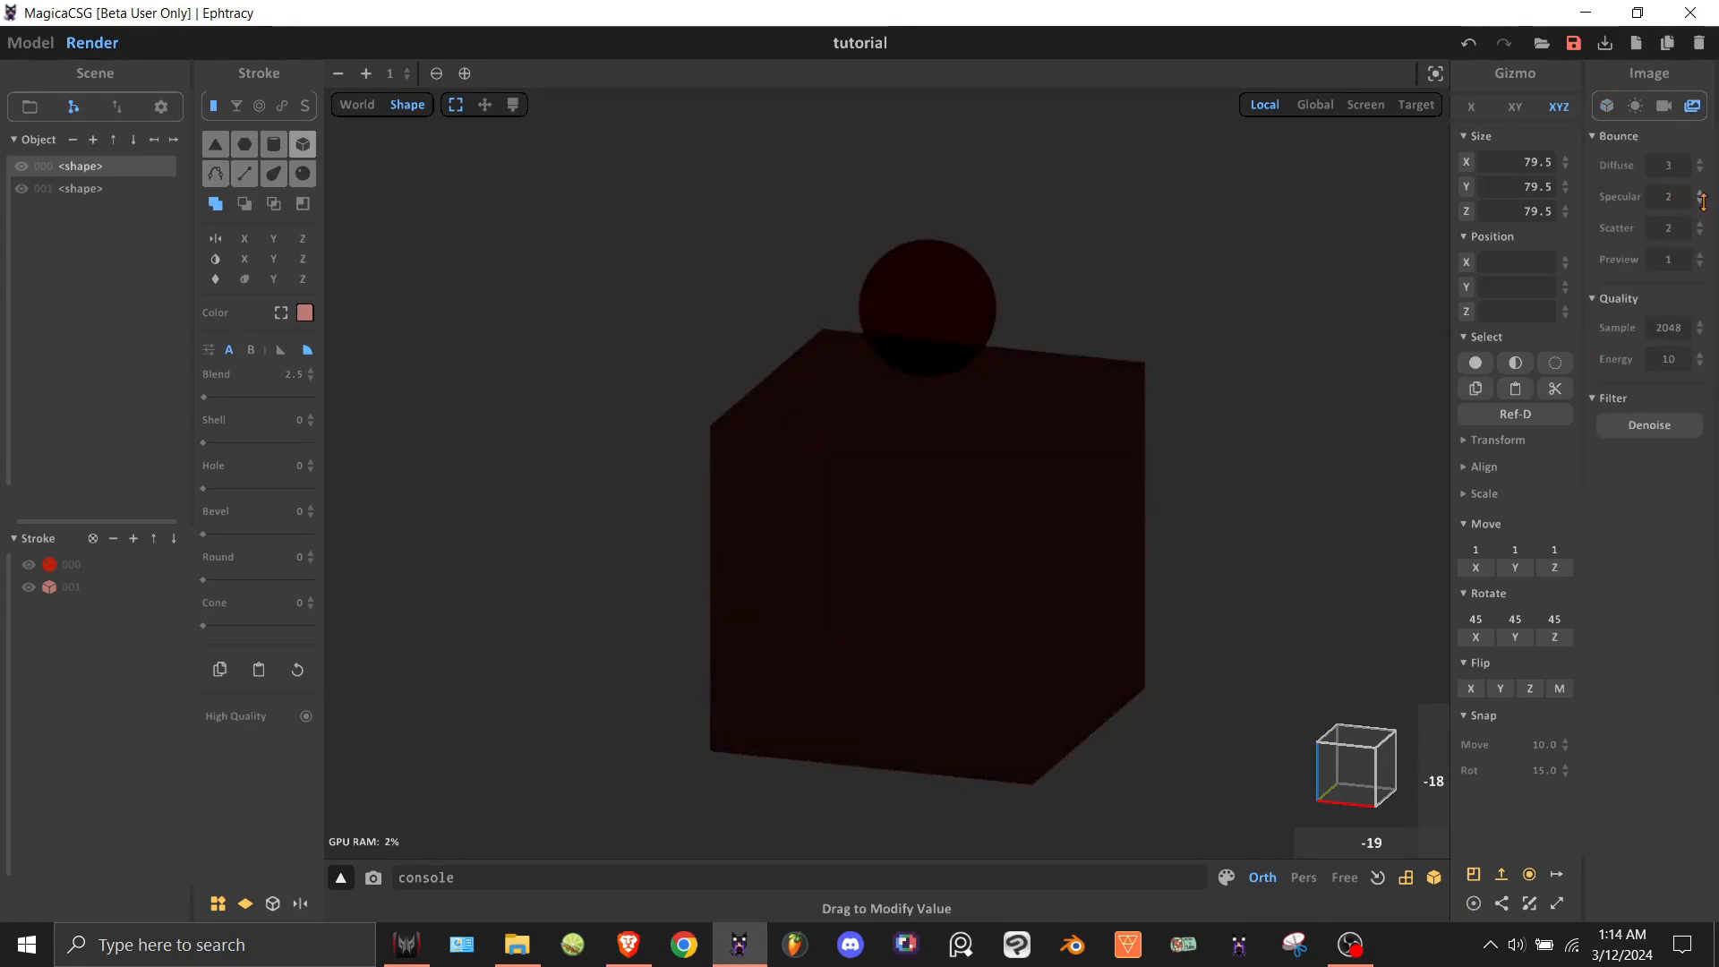
left_click_drag(1698, 197, 1688, 172)
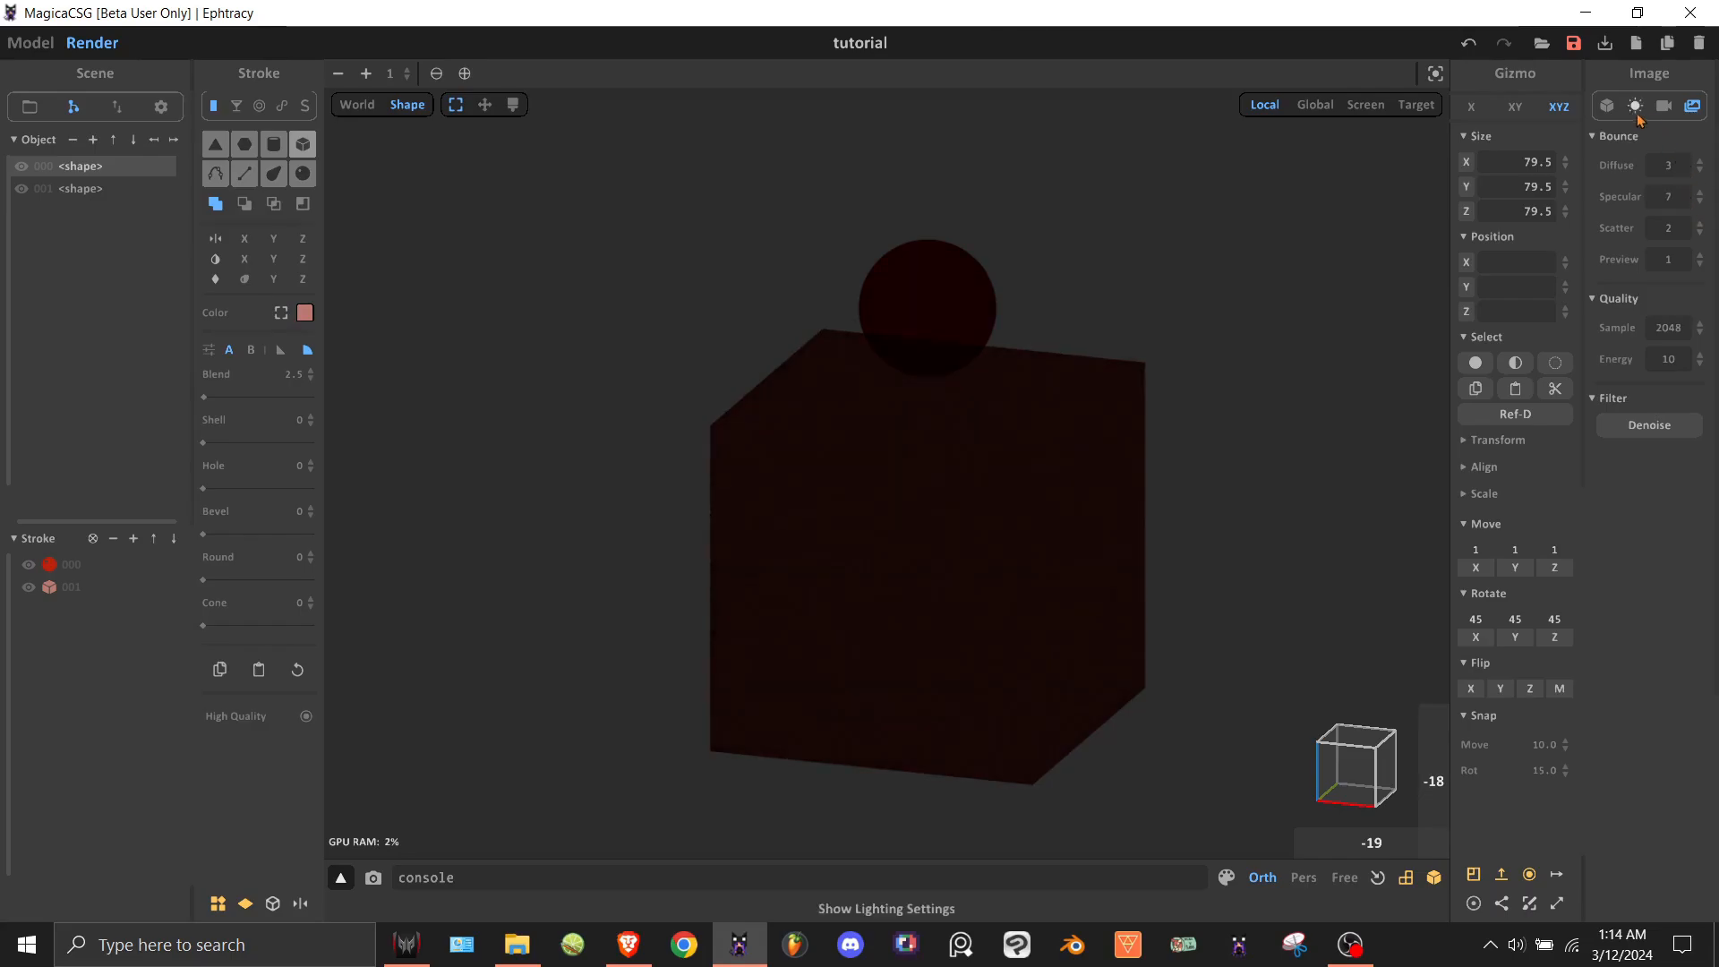
Raise Matter A's IOR to 1.80 and lower its roughness to near zero for a clear glass look.
left_click(1607, 106)
left_click_drag(1628, 330, 1683, 329)
left_click_drag(1698, 421, 1601, 421)
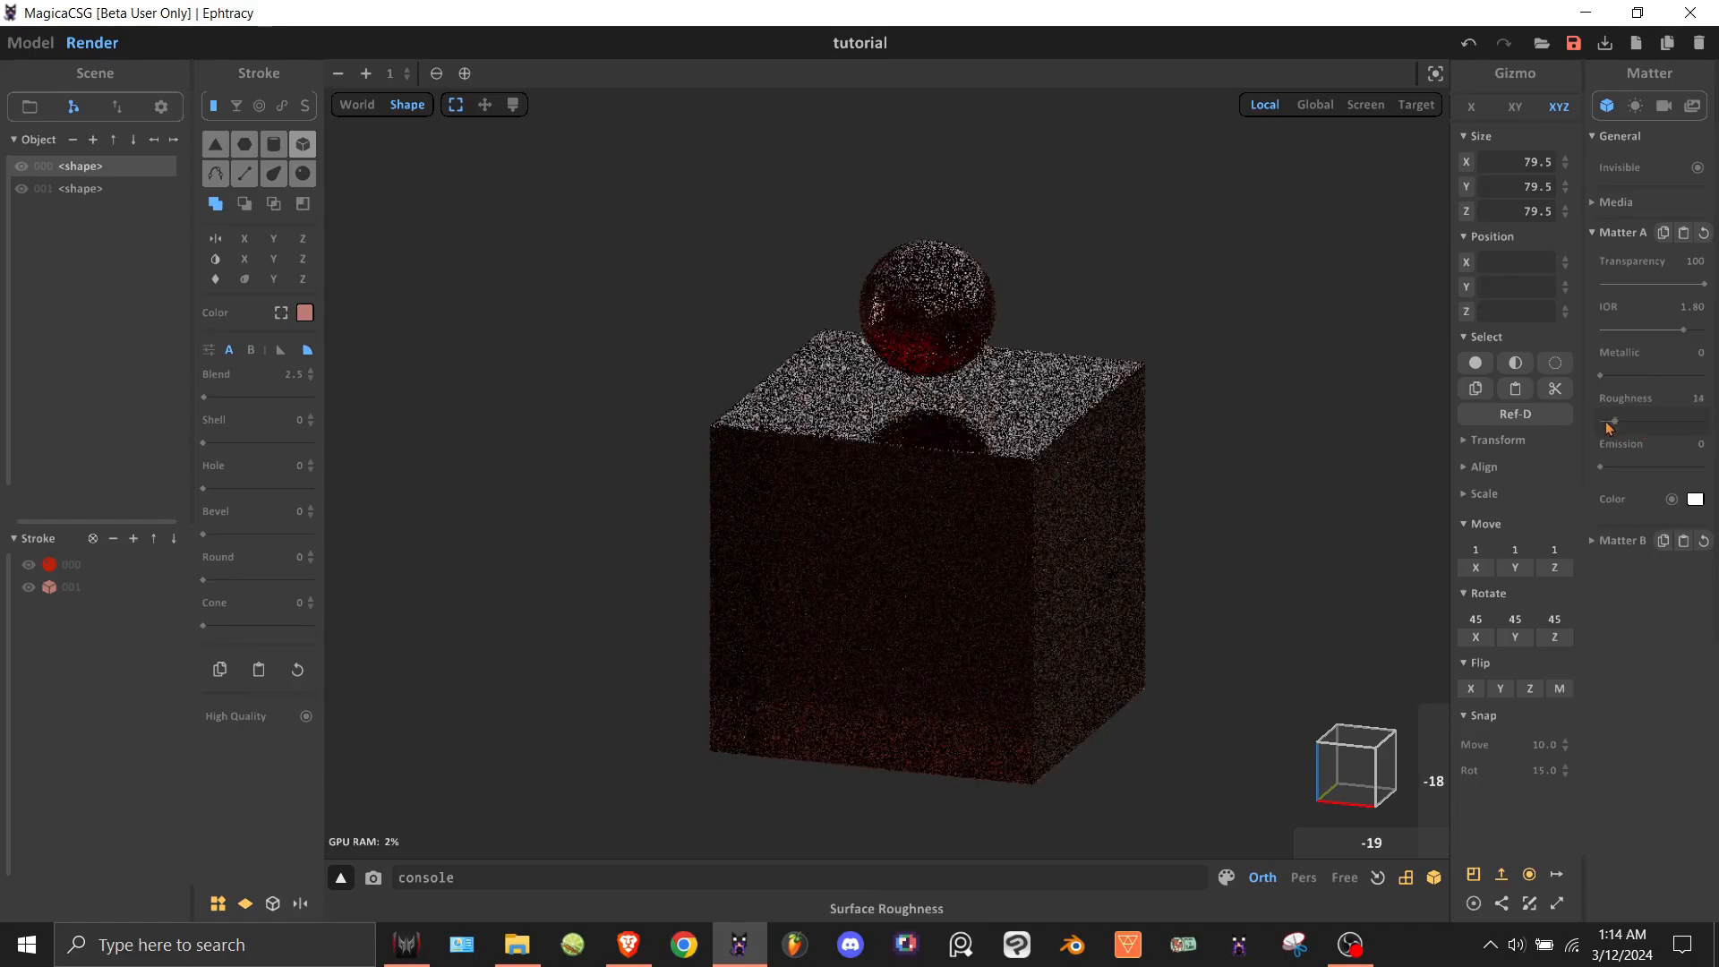
Set the diffuse bounce to 3 and the specular bounce to 10, and inspect the glass cube's reflections.
left_click(1693, 106)
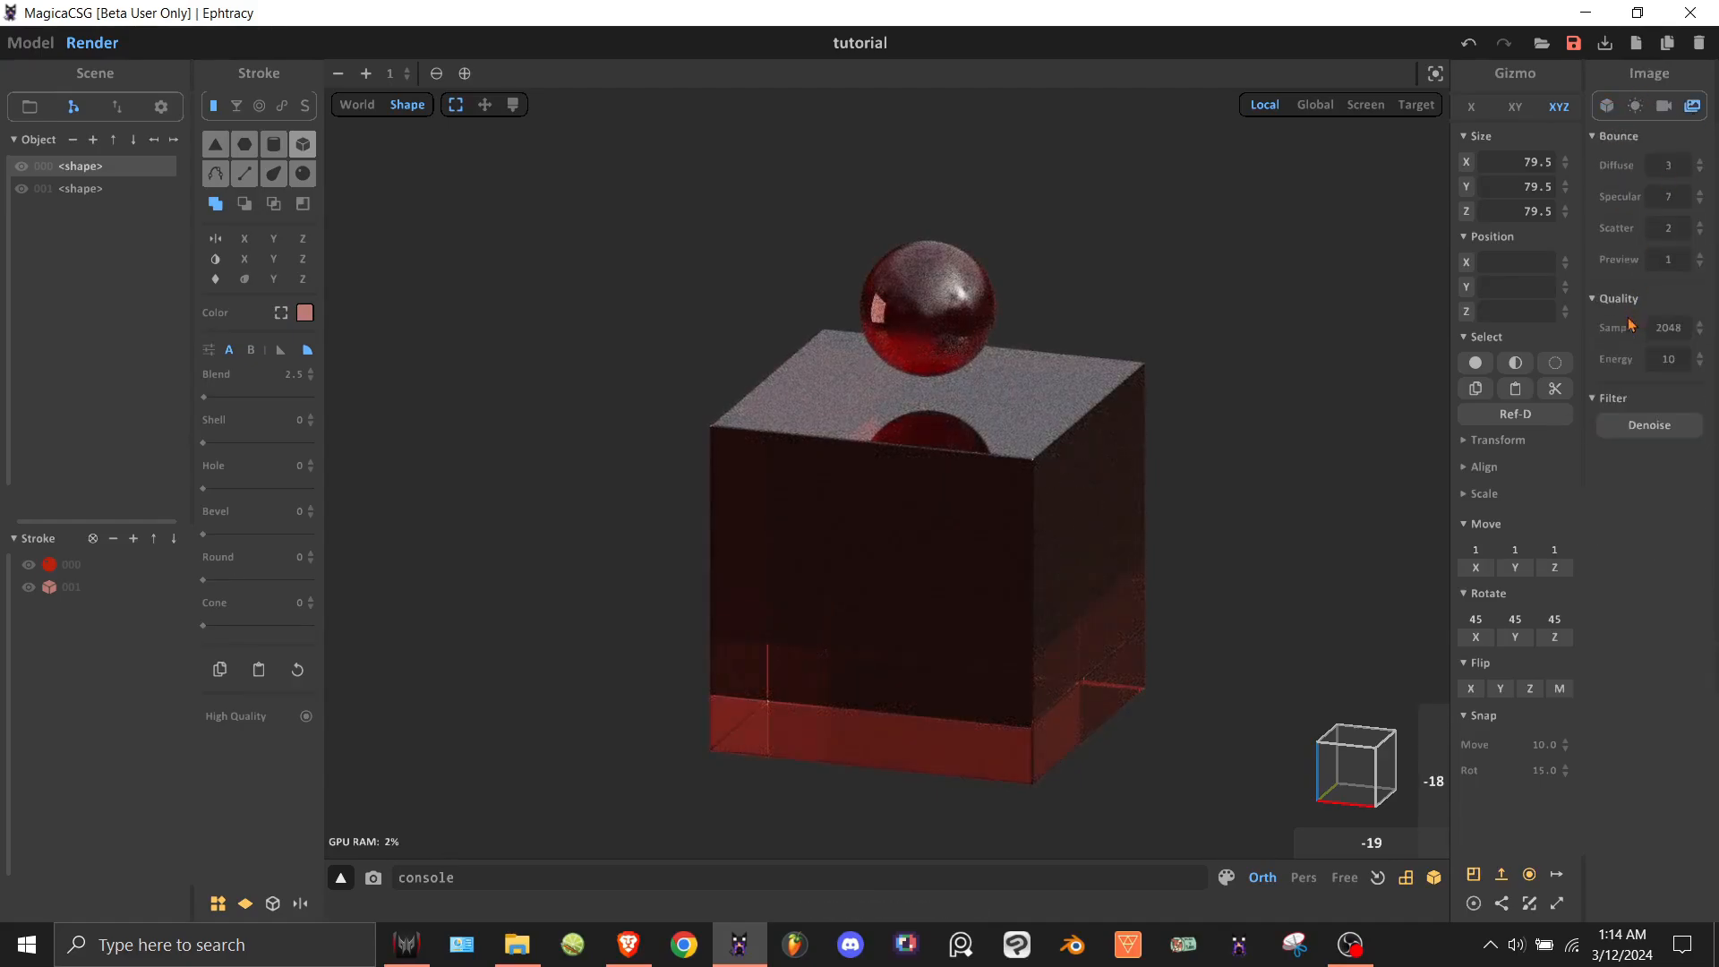
left_click(1699, 182)
left_click_drag(1699, 182, 1699, 163)
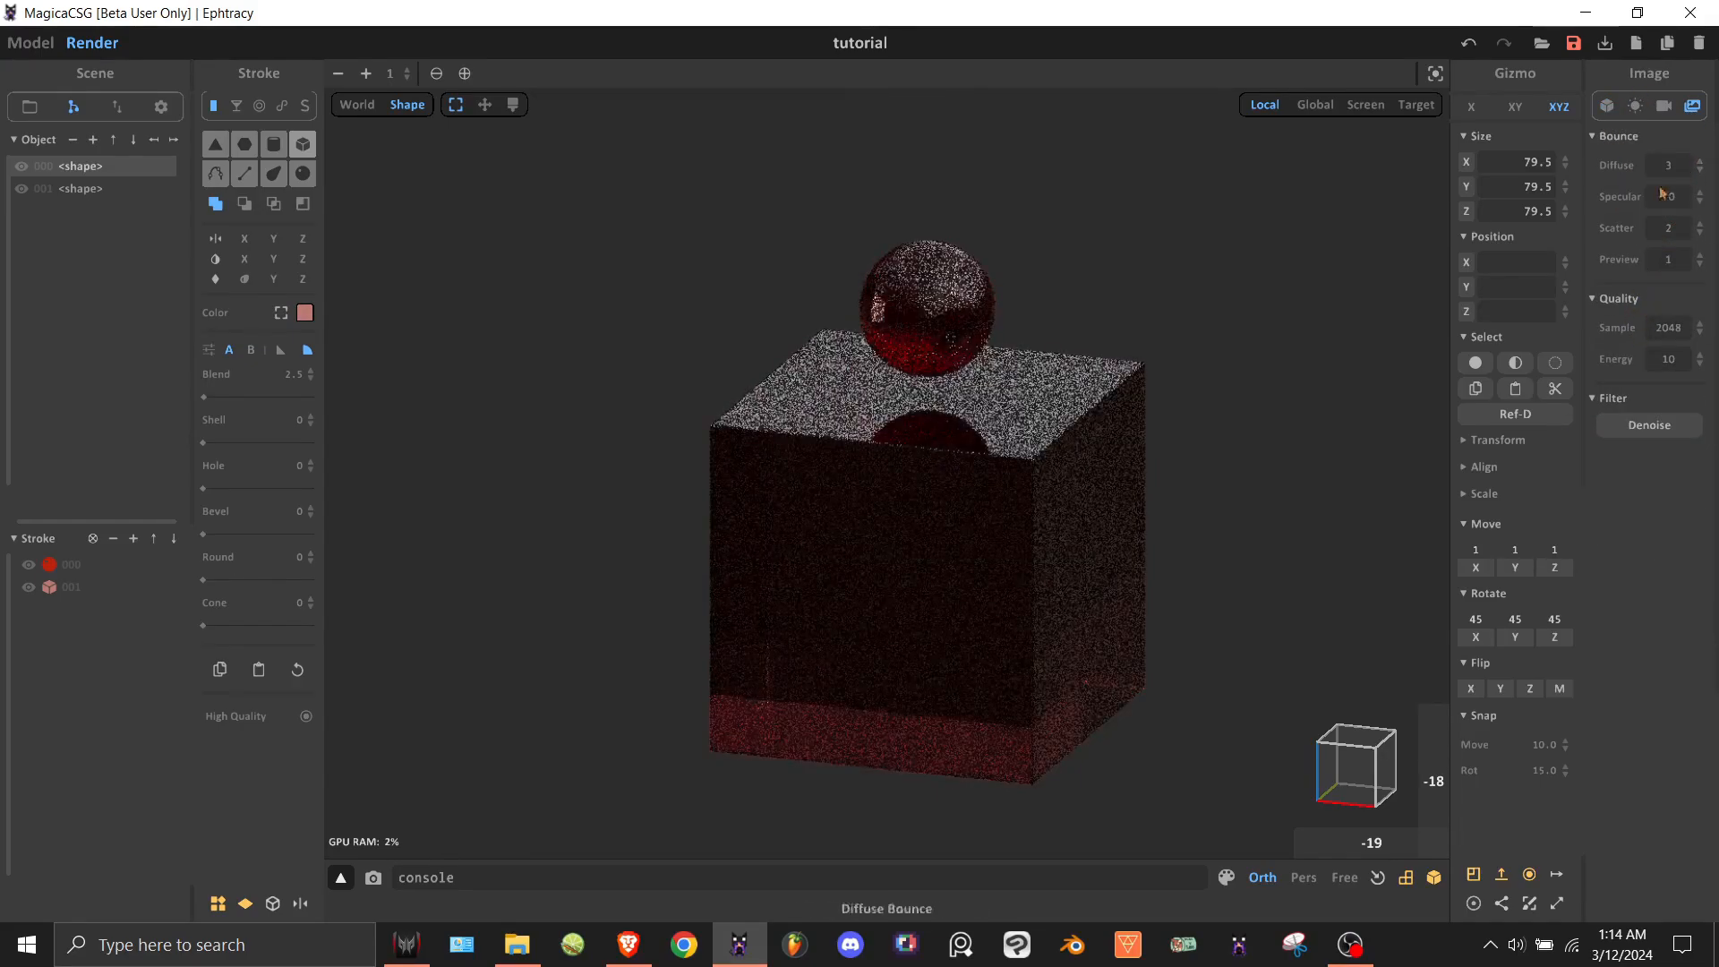
right_click_drag(1340, 357, 1305, 395)
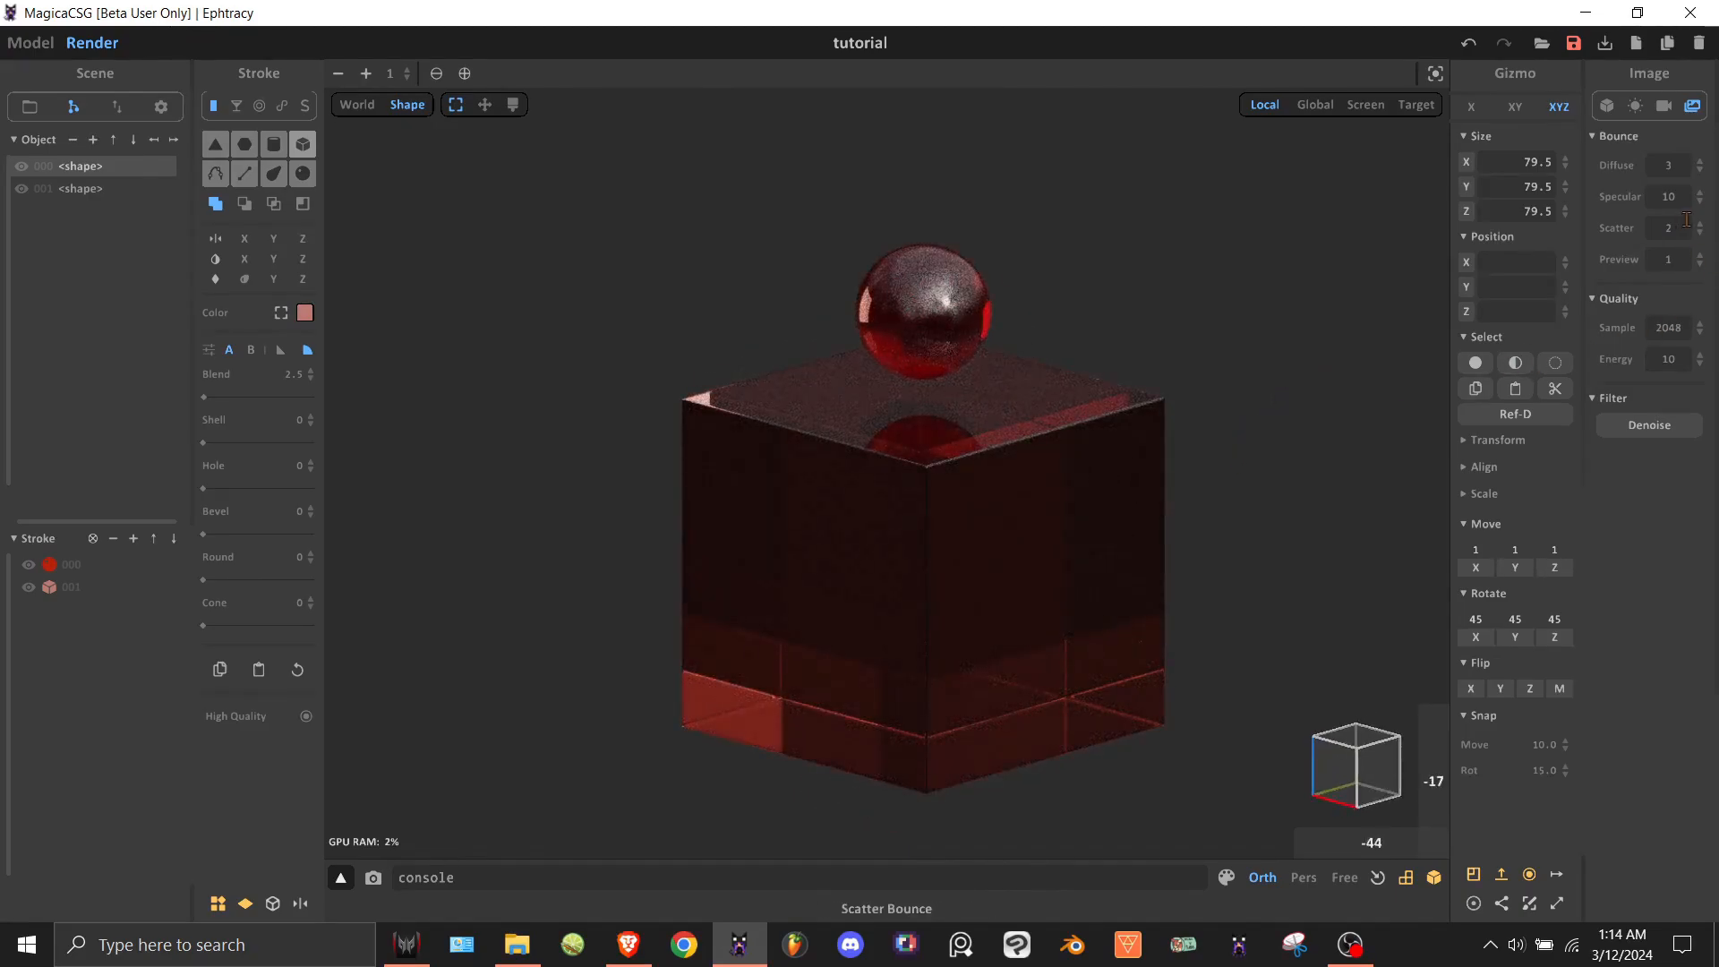